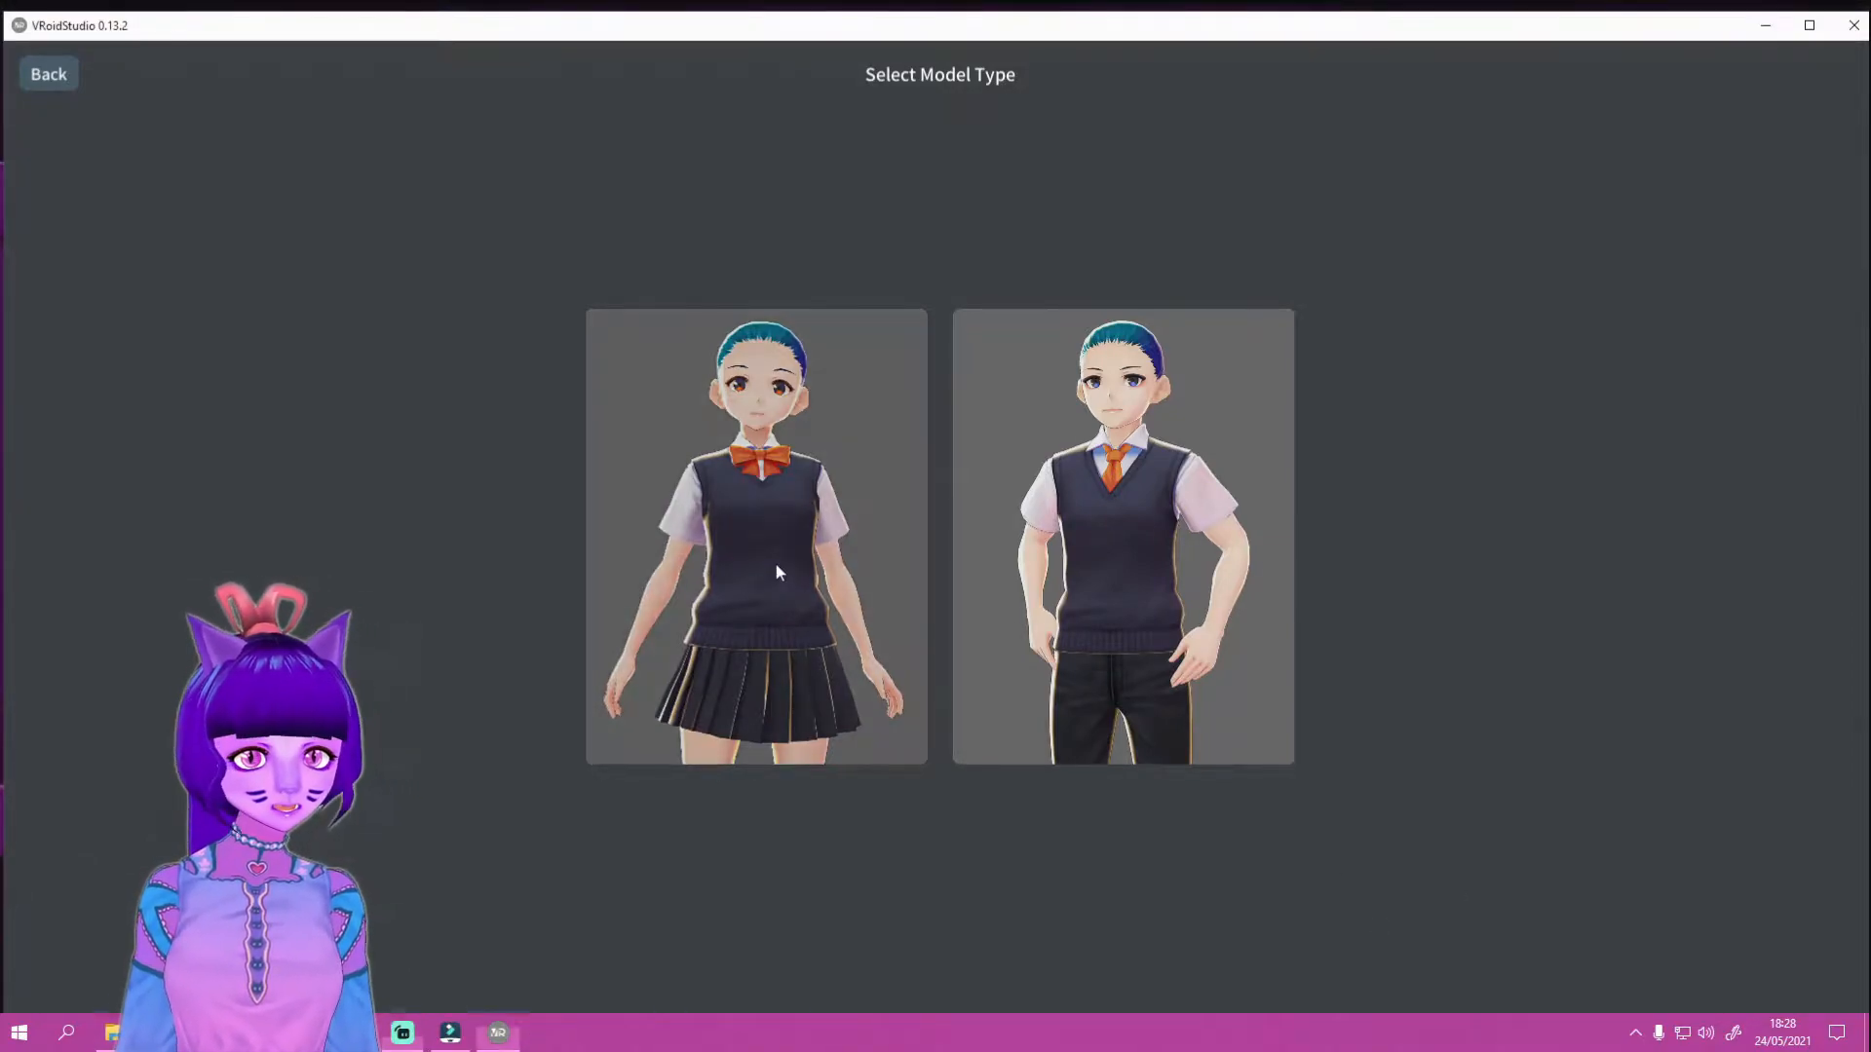
Step: Create a new character from the female base model and open it for hair editing
{"action": "left_click", "coordinate": [774, 563]}
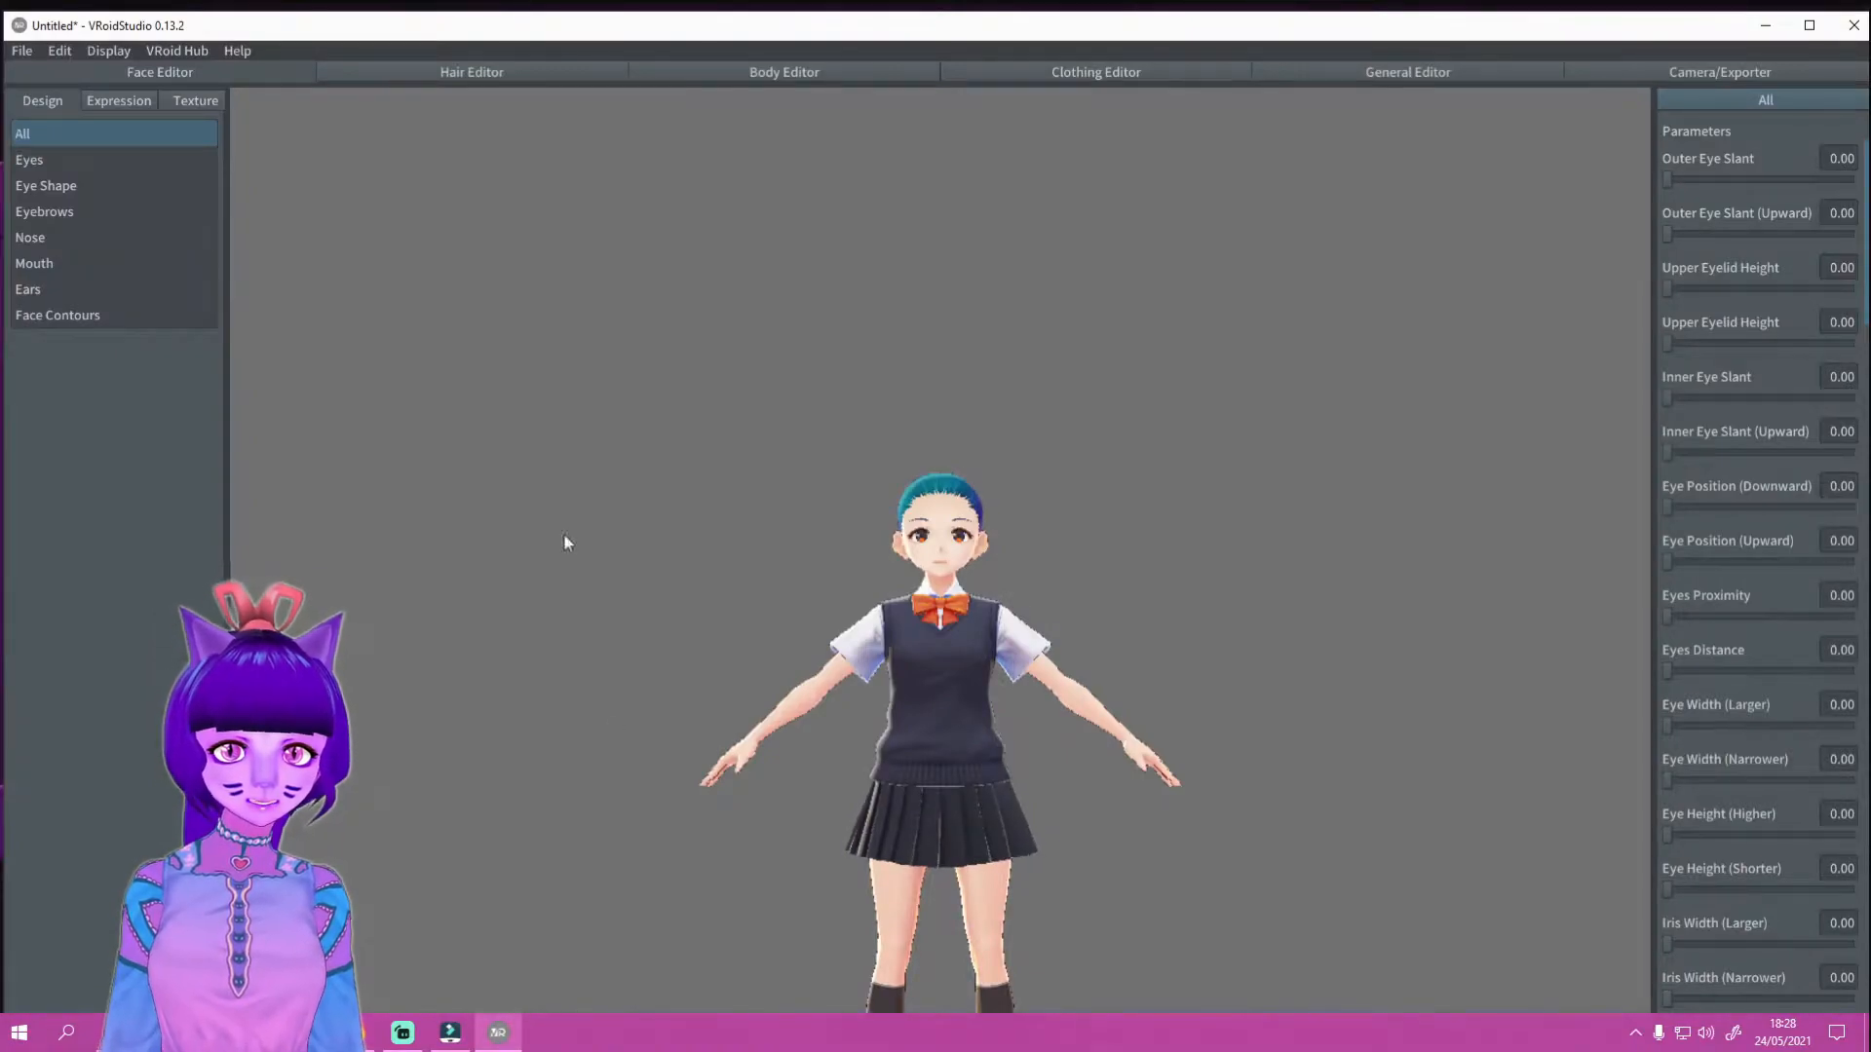
{"action": "left_click", "coordinate": [432, 73]}
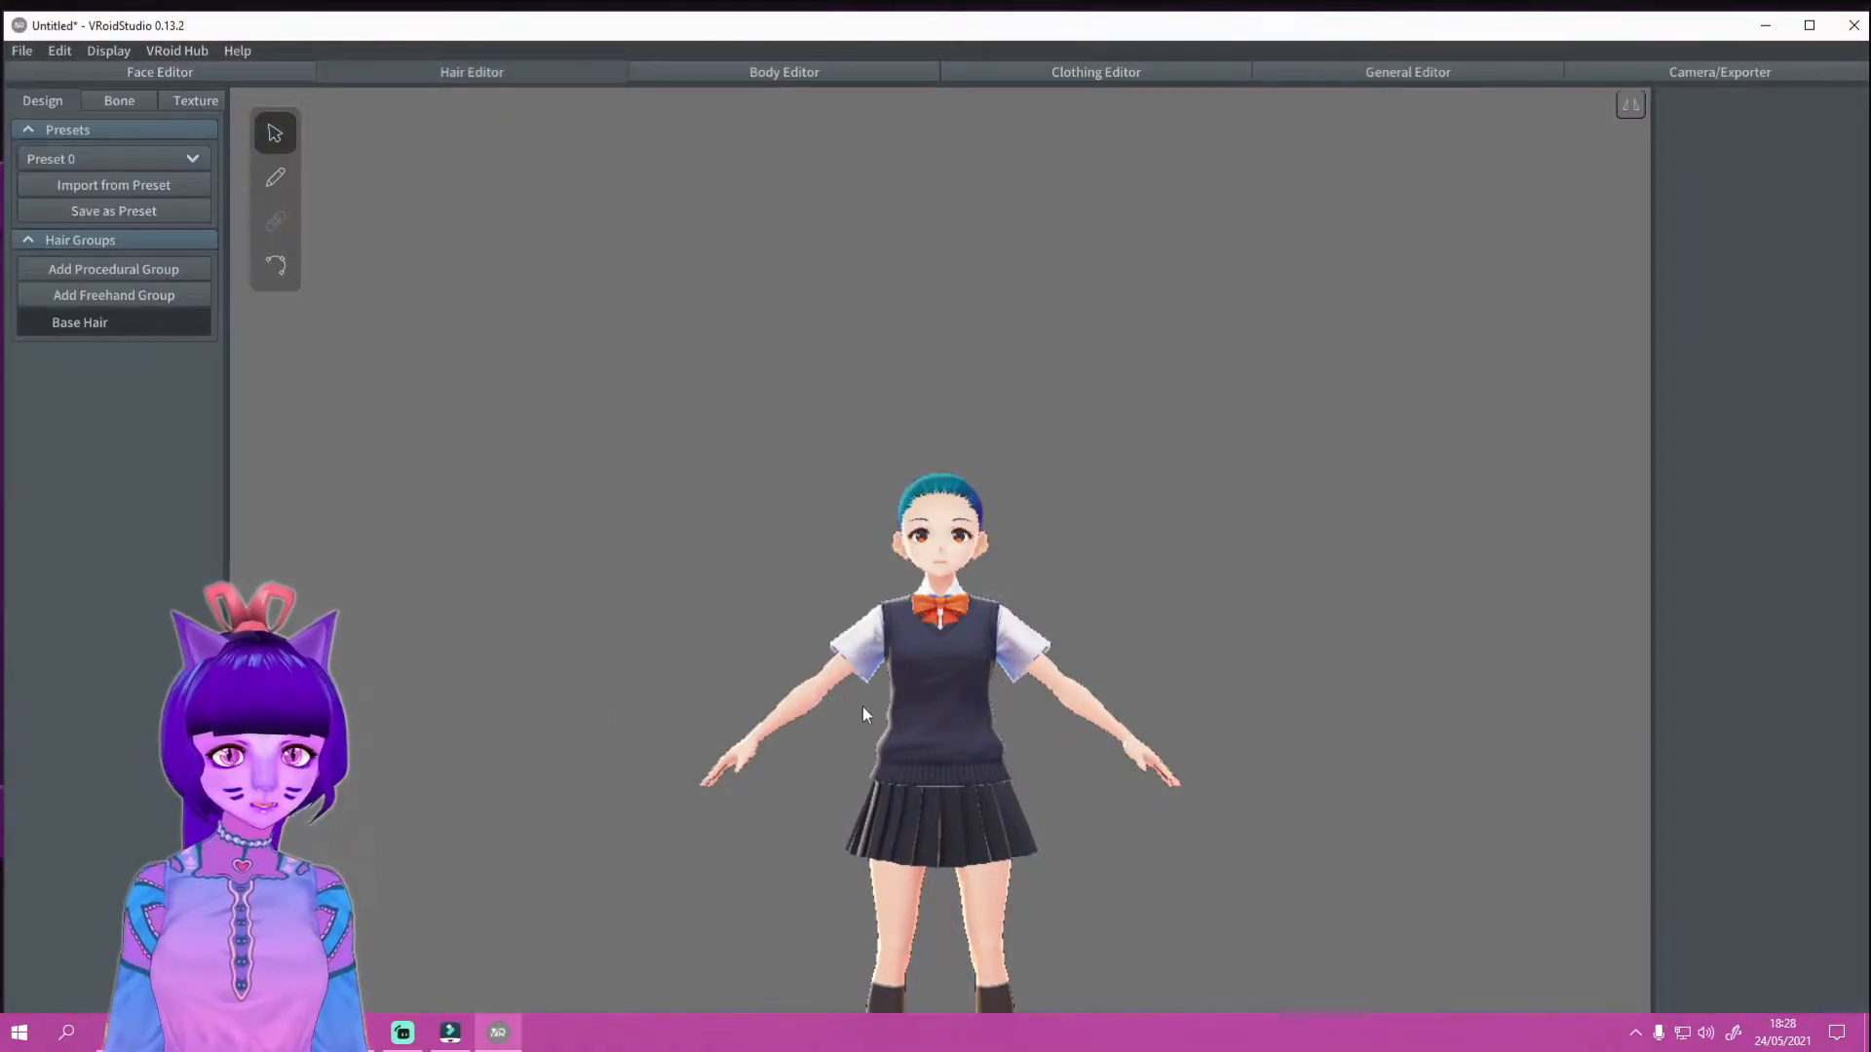
{"action": "scroll", "coordinate": [886, 694], "scroll_direction": "up", "scroll_amount": 10}
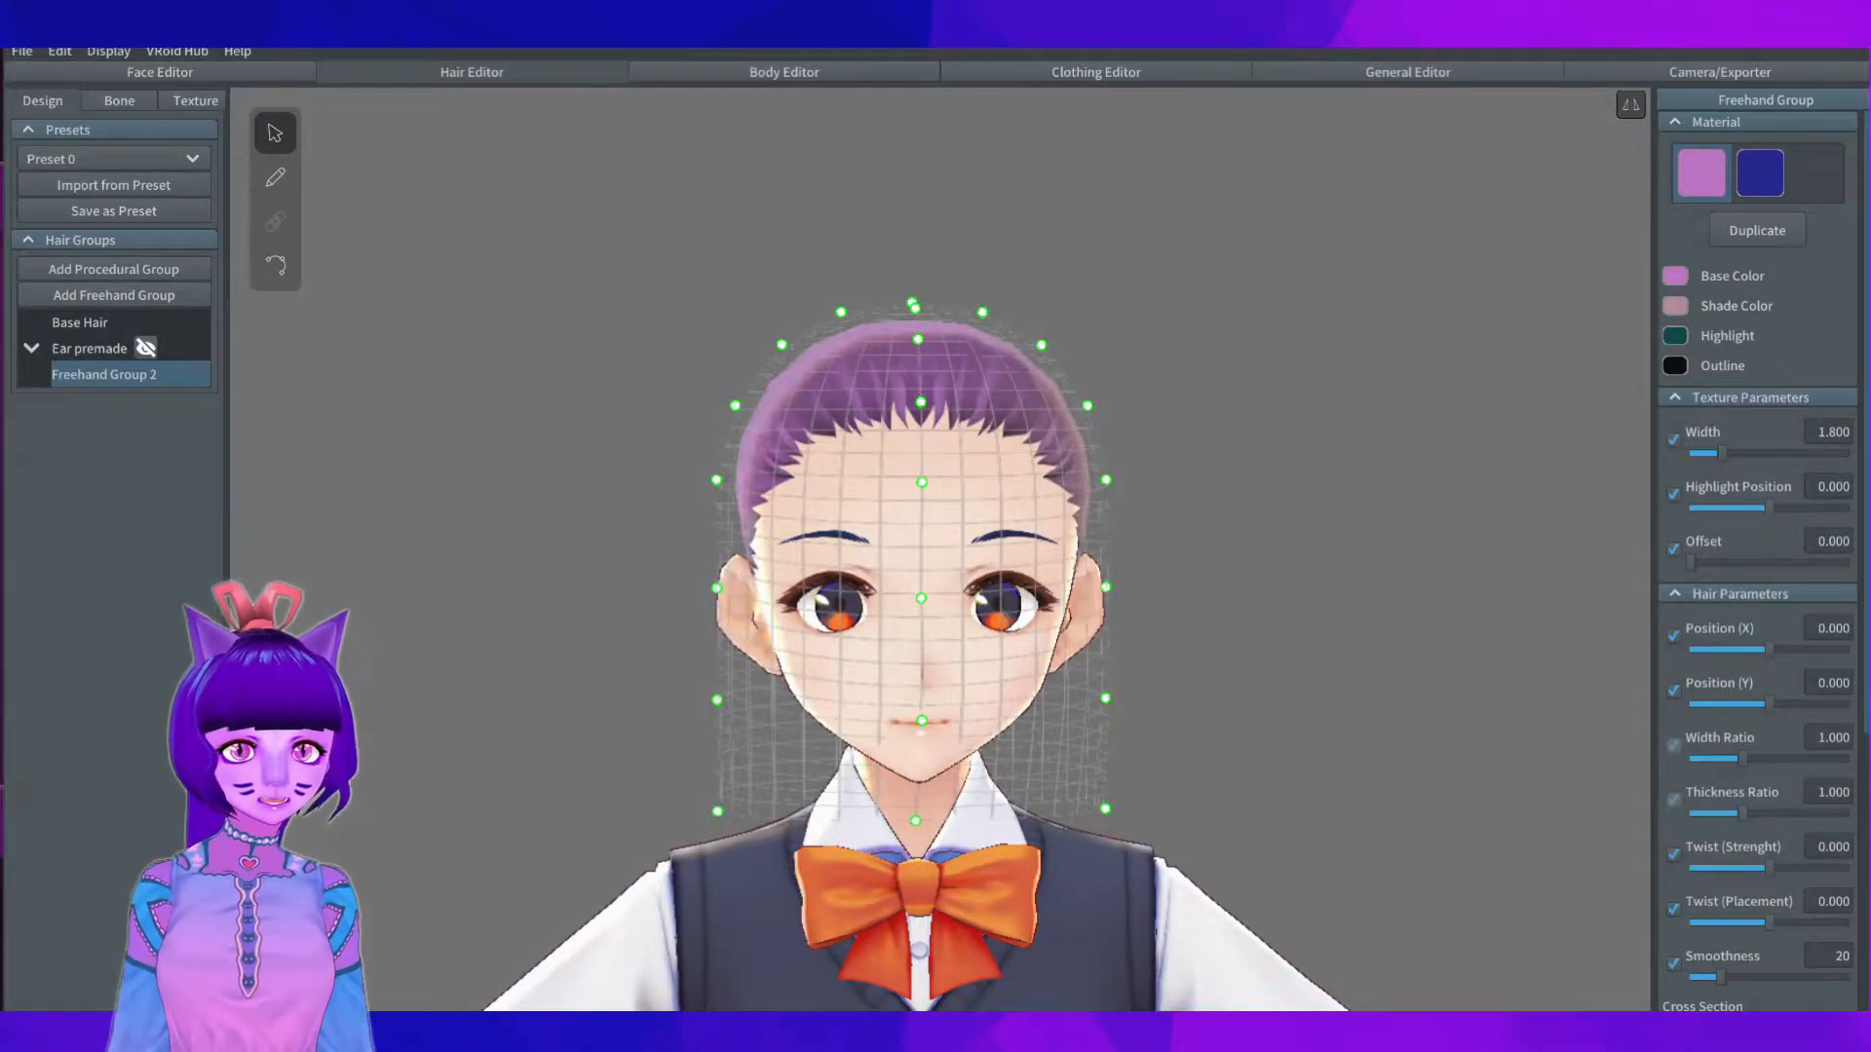
Step: Reshape the freehand group's guide mesh from the front, raising its upper points and pulling the top point into a peak high above the head
{"action": "right_click_drag", "start_coordinate": [1411, 797], "coordinate": [1368, 502]}
{"action": "scroll", "coordinate": [1228, 361], "scroll_direction": "down", "scroll_amount": 2}
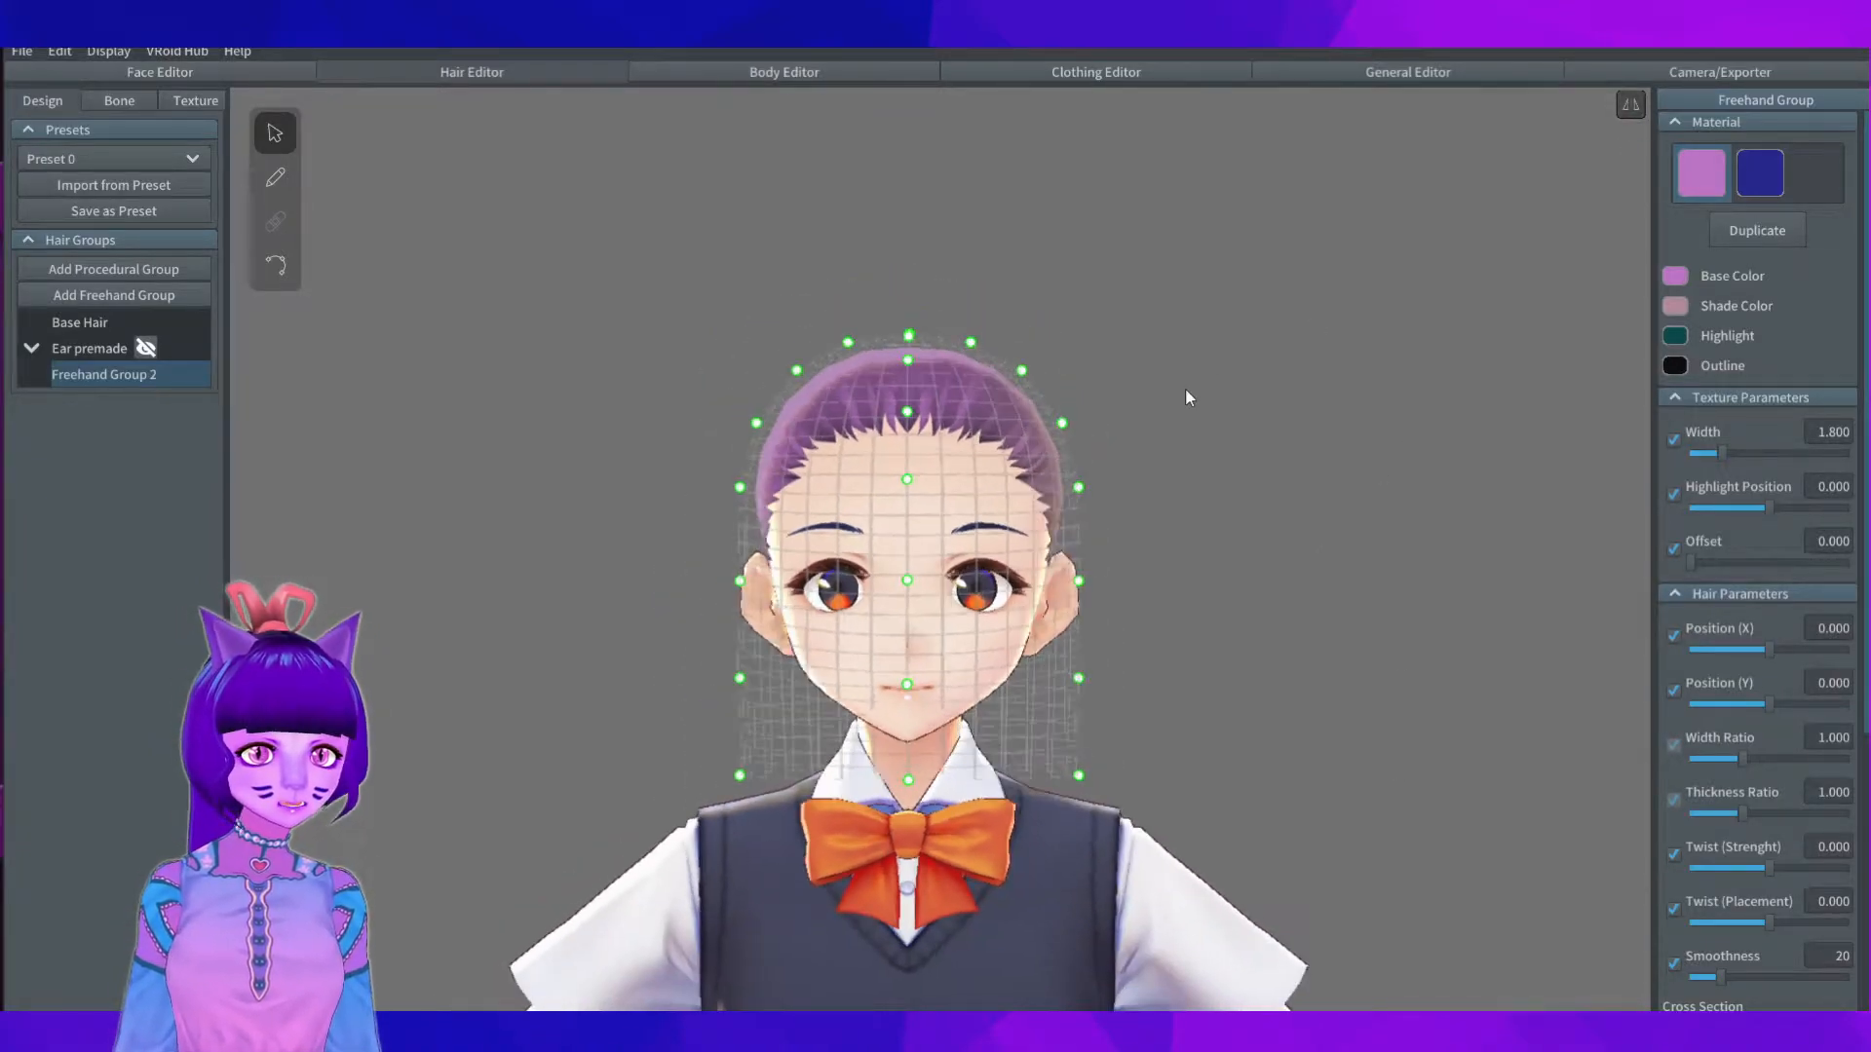
{"action": "left_click_drag", "start_coordinate": [1080, 680], "coordinate": [1083, 661]}
{"action": "left_click_drag", "start_coordinate": [1079, 581], "coordinate": [1082, 560]}
{"action": "left_click_drag", "start_coordinate": [1078, 487], "coordinate": [1108, 482]}
{"action": "left_click_drag", "start_coordinate": [1062, 423], "coordinate": [909, 260]}
{"action": "left_click_drag", "start_coordinate": [909, 333], "coordinate": [928, 175]}
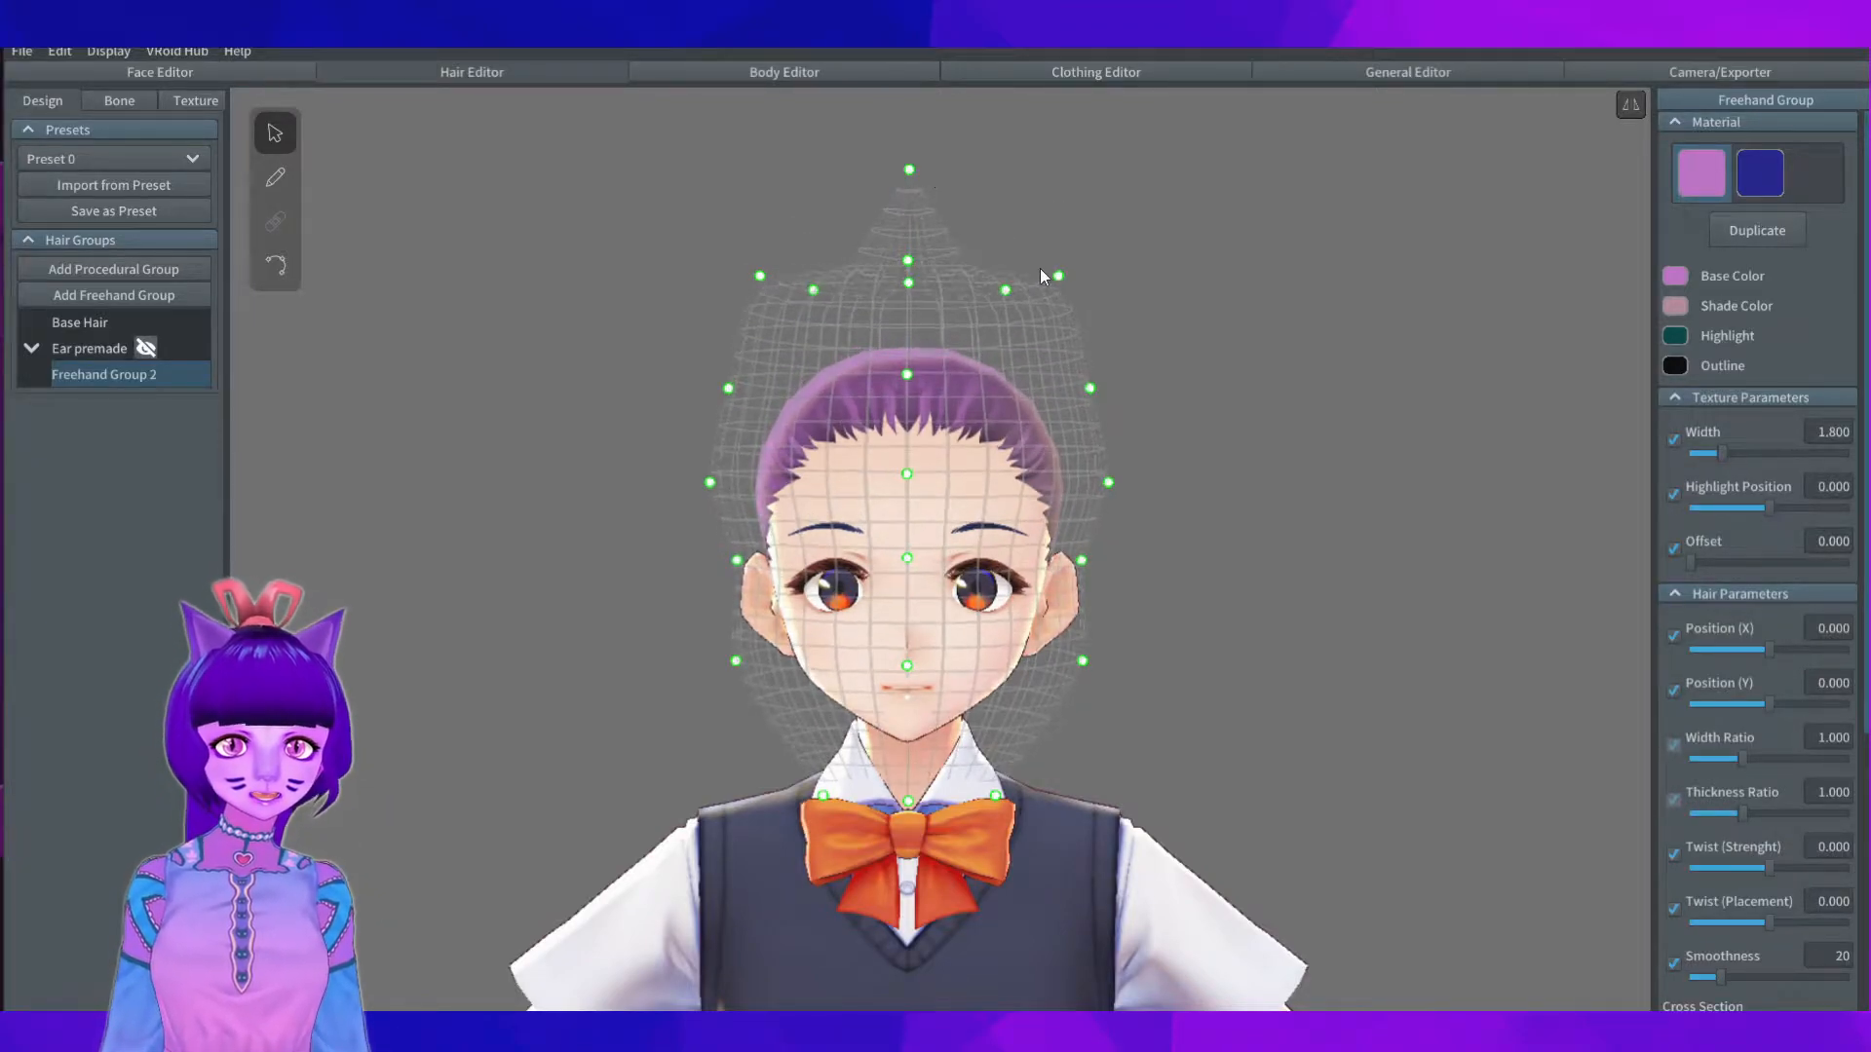
Step: Round out the guide mesh by lifting the points beside the peak and widening it at crown, forehead and eye level
{"action": "left_click_drag", "start_coordinate": [1007, 291], "coordinate": [1020, 243]}
{"action": "left_click_drag", "start_coordinate": [1111, 486], "coordinate": [1127, 486]}
{"action": "left_click_drag", "start_coordinate": [1091, 565], "coordinate": [1112, 564]}
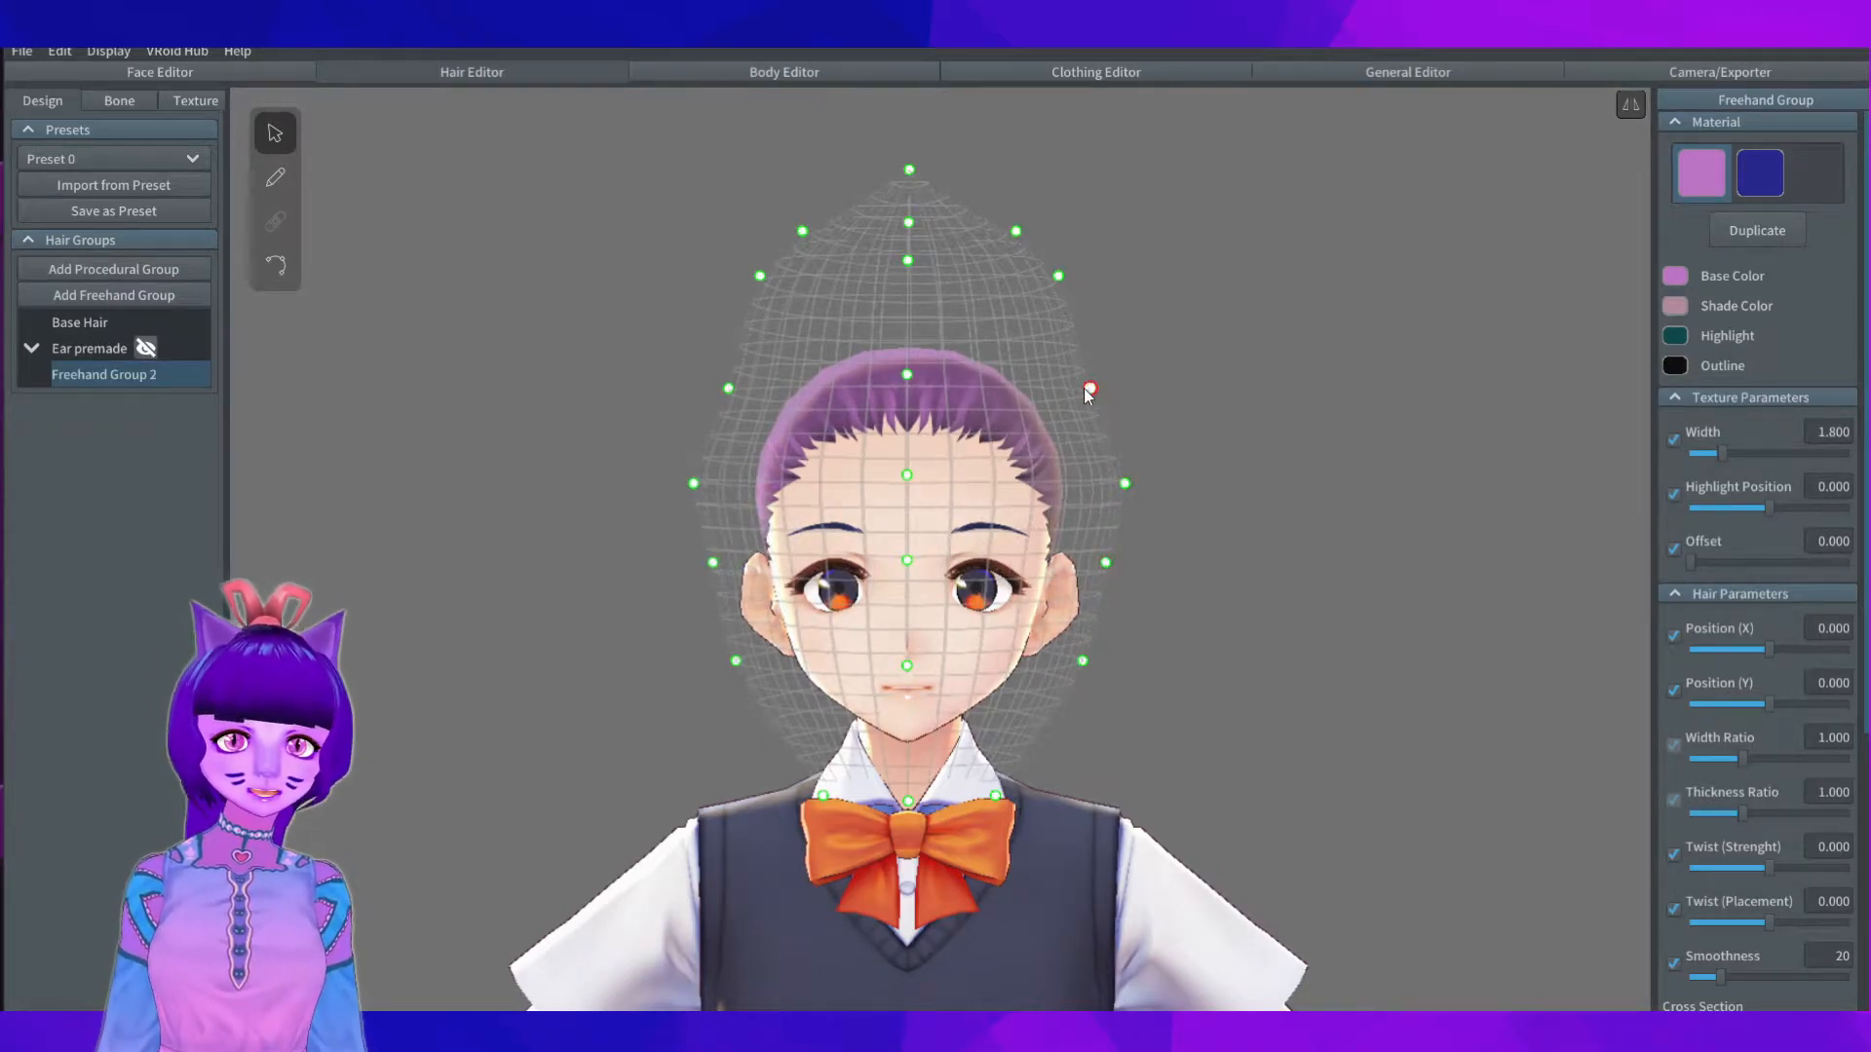
{"action": "left_click_drag", "start_coordinate": [1091, 391], "coordinate": [1116, 383]}
{"action": "scroll", "coordinate": [1123, 499], "scroll_direction": "down", "scroll_amount": 1}
{"action": "right_click_drag", "start_coordinate": [1124, 499], "coordinate": [983, 567]}
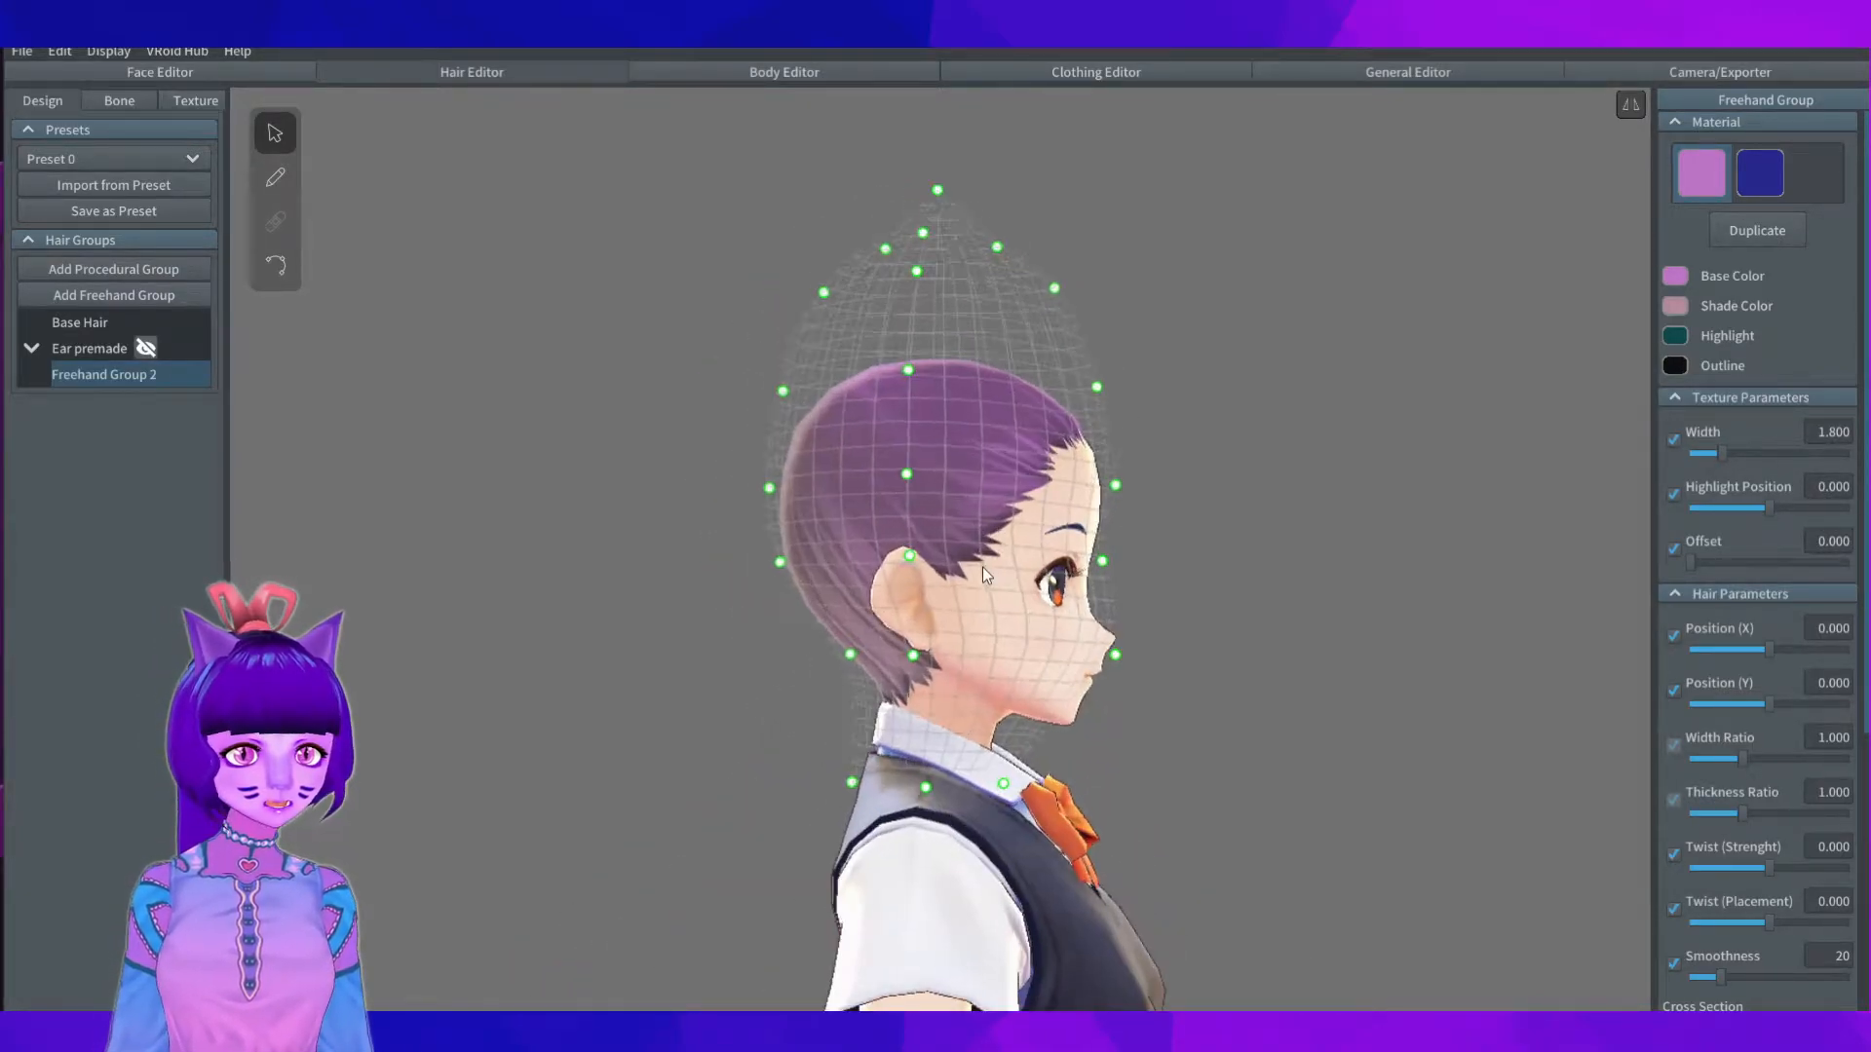
Step: Narrow the guide mesh from front to back in side view, pulling its lower, middle and upper points toward the head's center line
{"action": "left_click_drag", "start_coordinate": [782, 565], "coordinate": [870, 564]}
{"action": "left_click_drag", "start_coordinate": [850, 655], "coordinate": [906, 656]}
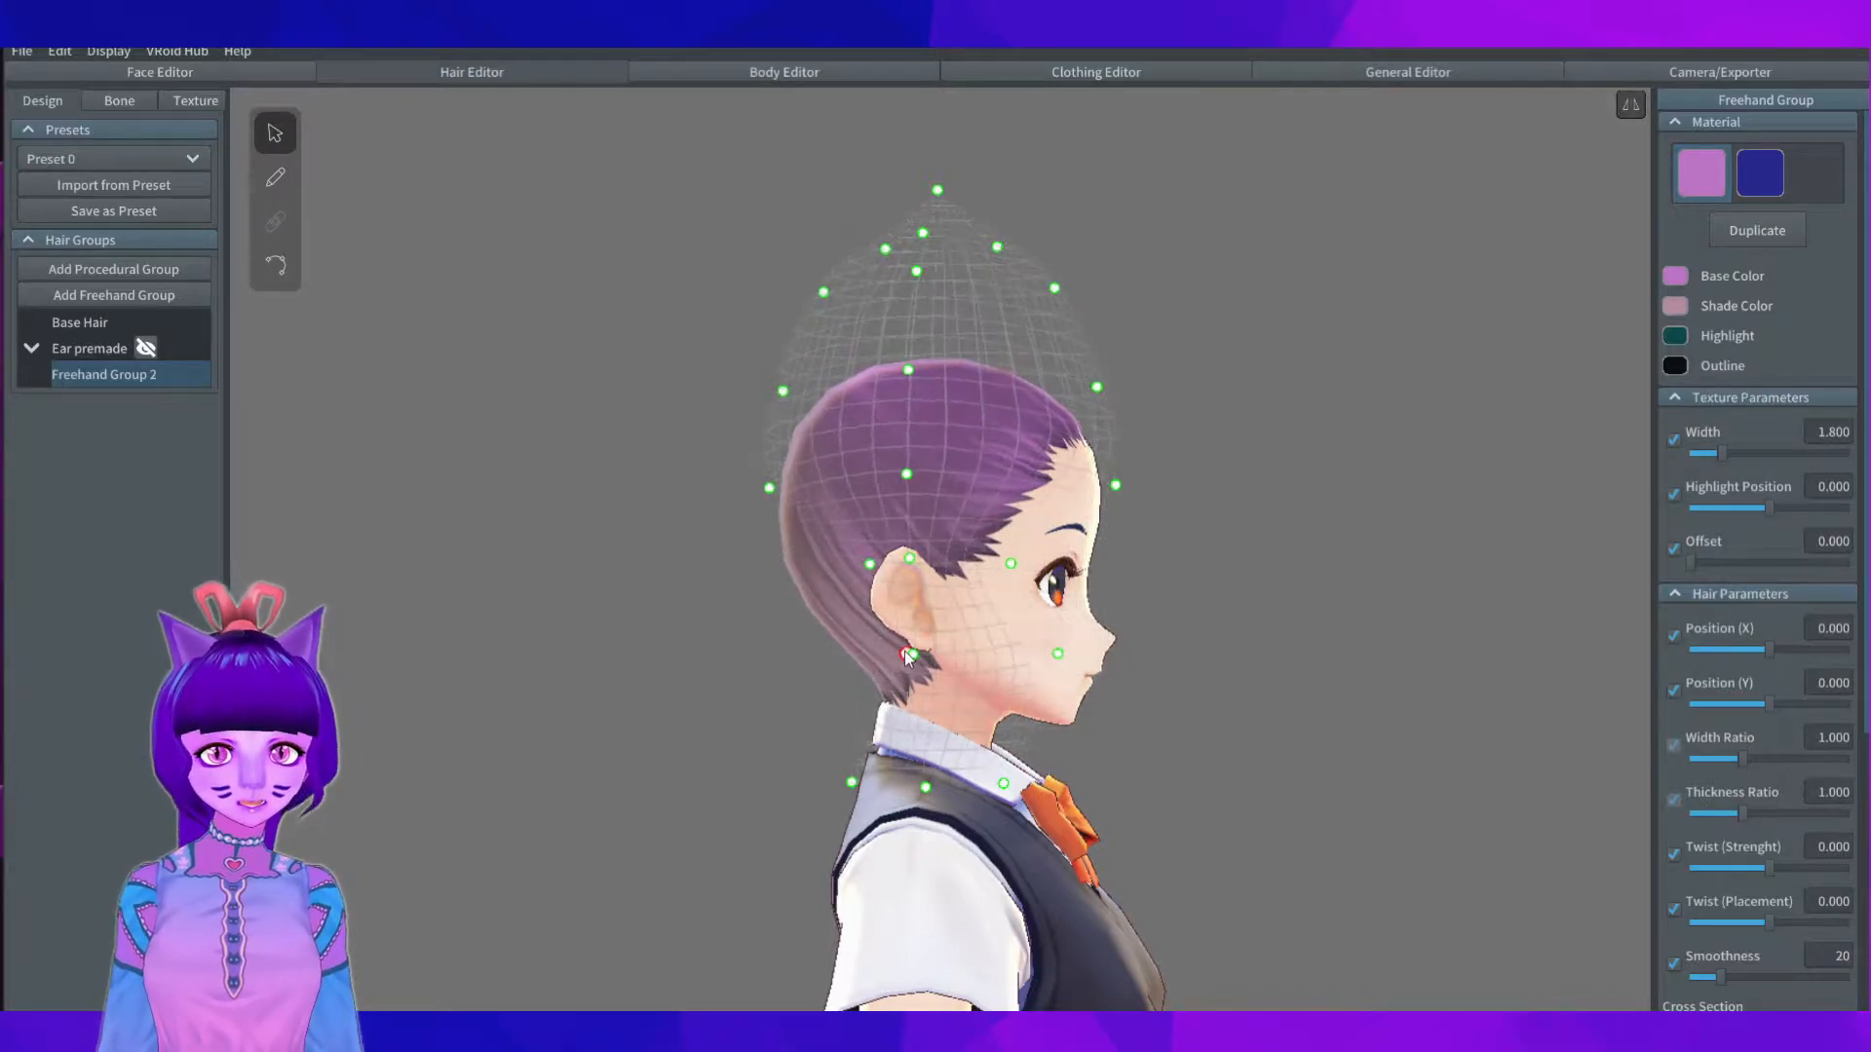
{"action": "left_click_drag", "start_coordinate": [854, 781], "coordinate": [900, 787]}
{"action": "left_click_drag", "start_coordinate": [1058, 653], "coordinate": [1008, 648]}
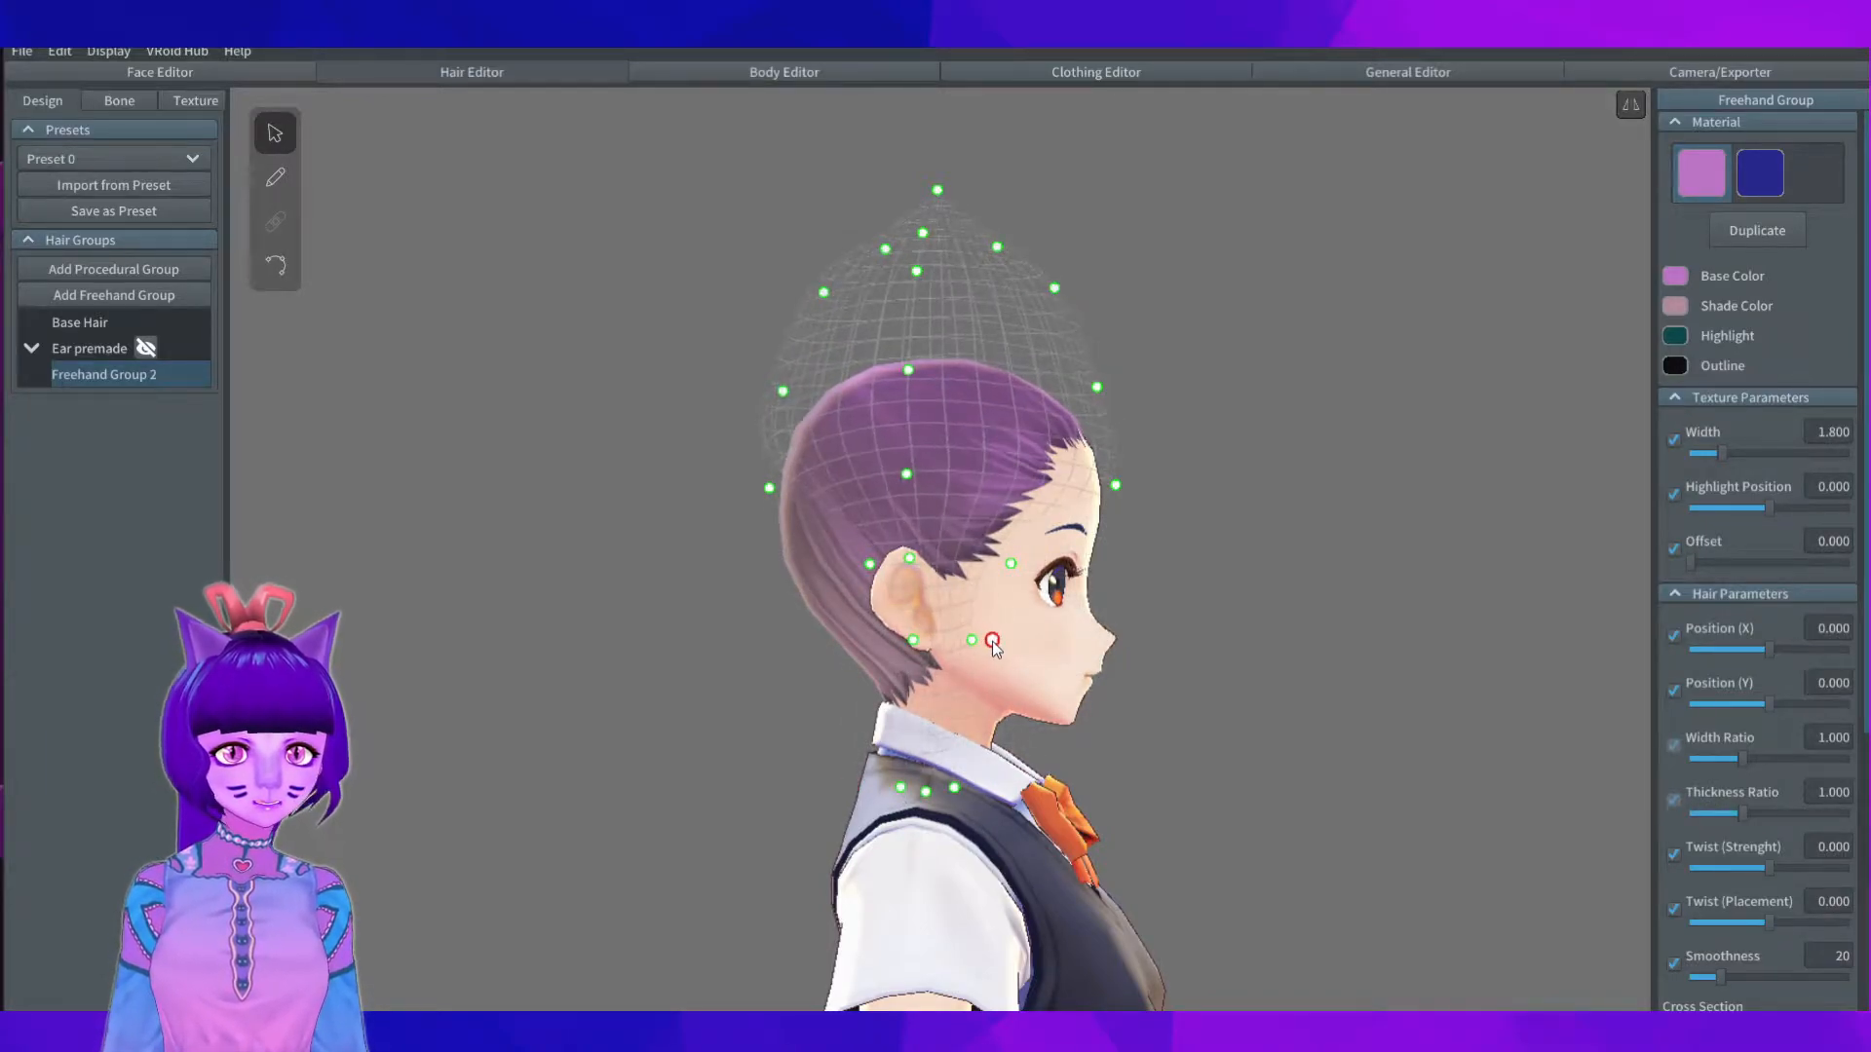
{"action": "left_click_drag", "start_coordinate": [1116, 484], "coordinate": [1037, 481]}
{"action": "right_click_drag", "start_coordinate": [1013, 473], "coordinate": [1054, 485]}
{"action": "left_click_drag", "start_coordinate": [1103, 394], "coordinate": [1001, 382]}
{"action": "left_click_drag", "start_coordinate": [1062, 292], "coordinate": [972, 229]}
{"action": "right_click_drag", "start_coordinate": [1101, 278], "coordinate": [972, 298]}
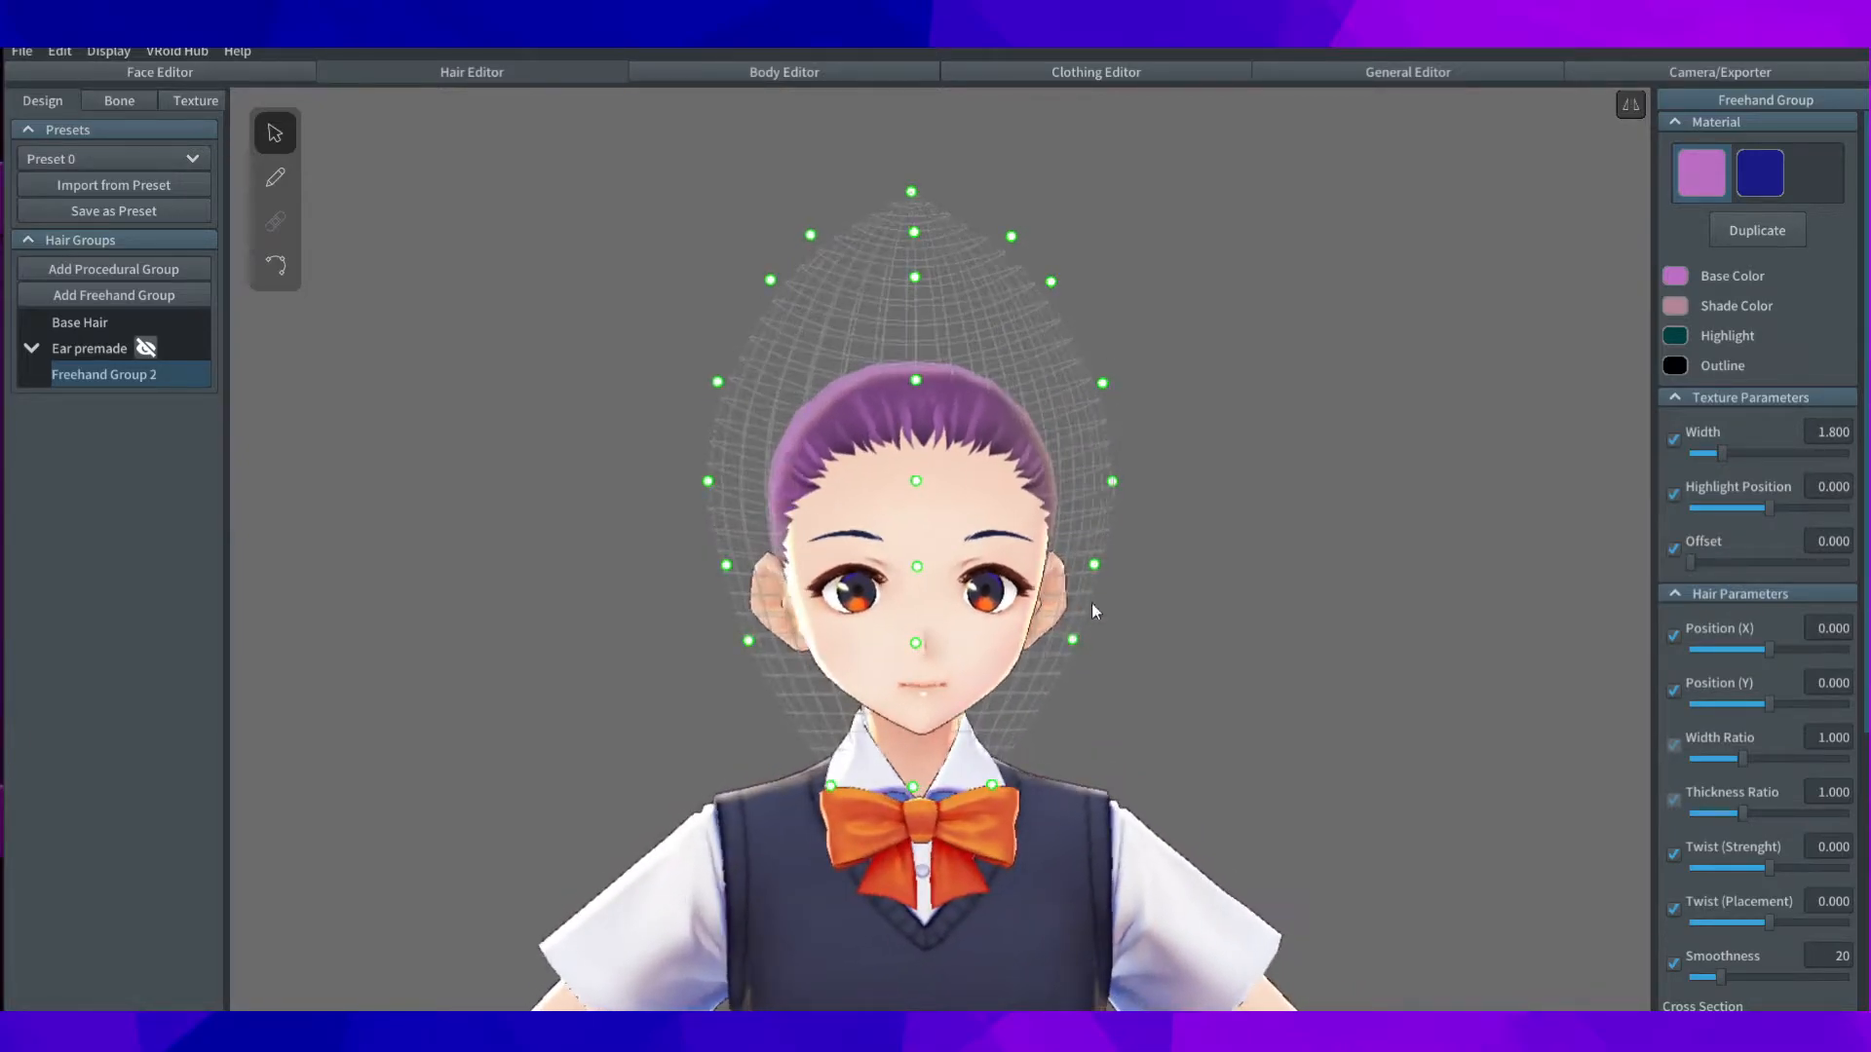
Step: Pull the guide mesh's side points closer to the human ears and fine-tune its forehead and crown points from front and side
{"action": "left_click_drag", "start_coordinate": [1072, 641], "coordinate": [1063, 643]}
{"action": "mouse_move", "coordinate": [1097, 570]}
{"action": "left_mouse_down"}
{"action": "mouse_move", "coordinate": [1064, 569]}
{"action": "mouse_move", "coordinate": [1083, 571]}
{"action": "left_mouse_up"}
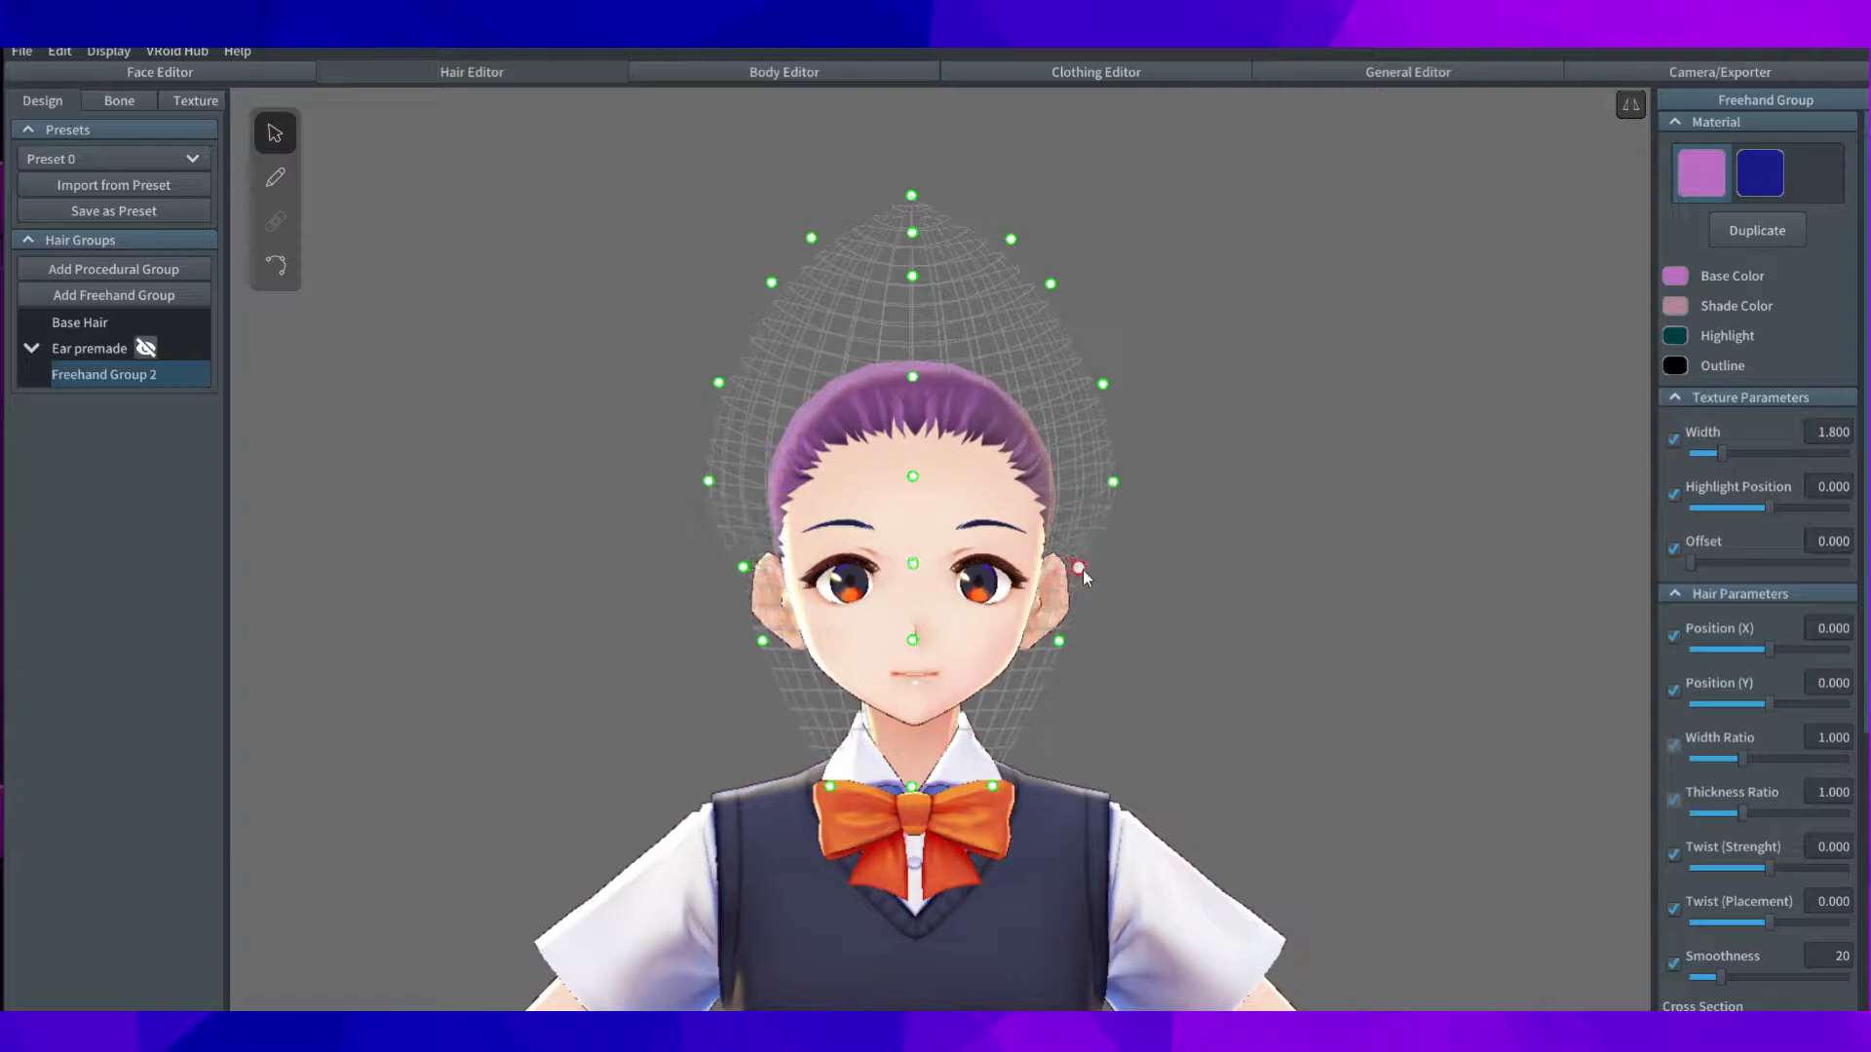
{"action": "left_click_drag", "start_coordinate": [1108, 475], "coordinate": [1091, 456]}
{"action": "right_click_drag", "start_coordinate": [1091, 456], "coordinate": [1009, 470]}
{"action": "left_click_drag", "start_coordinate": [1002, 480], "coordinate": [996, 487]}
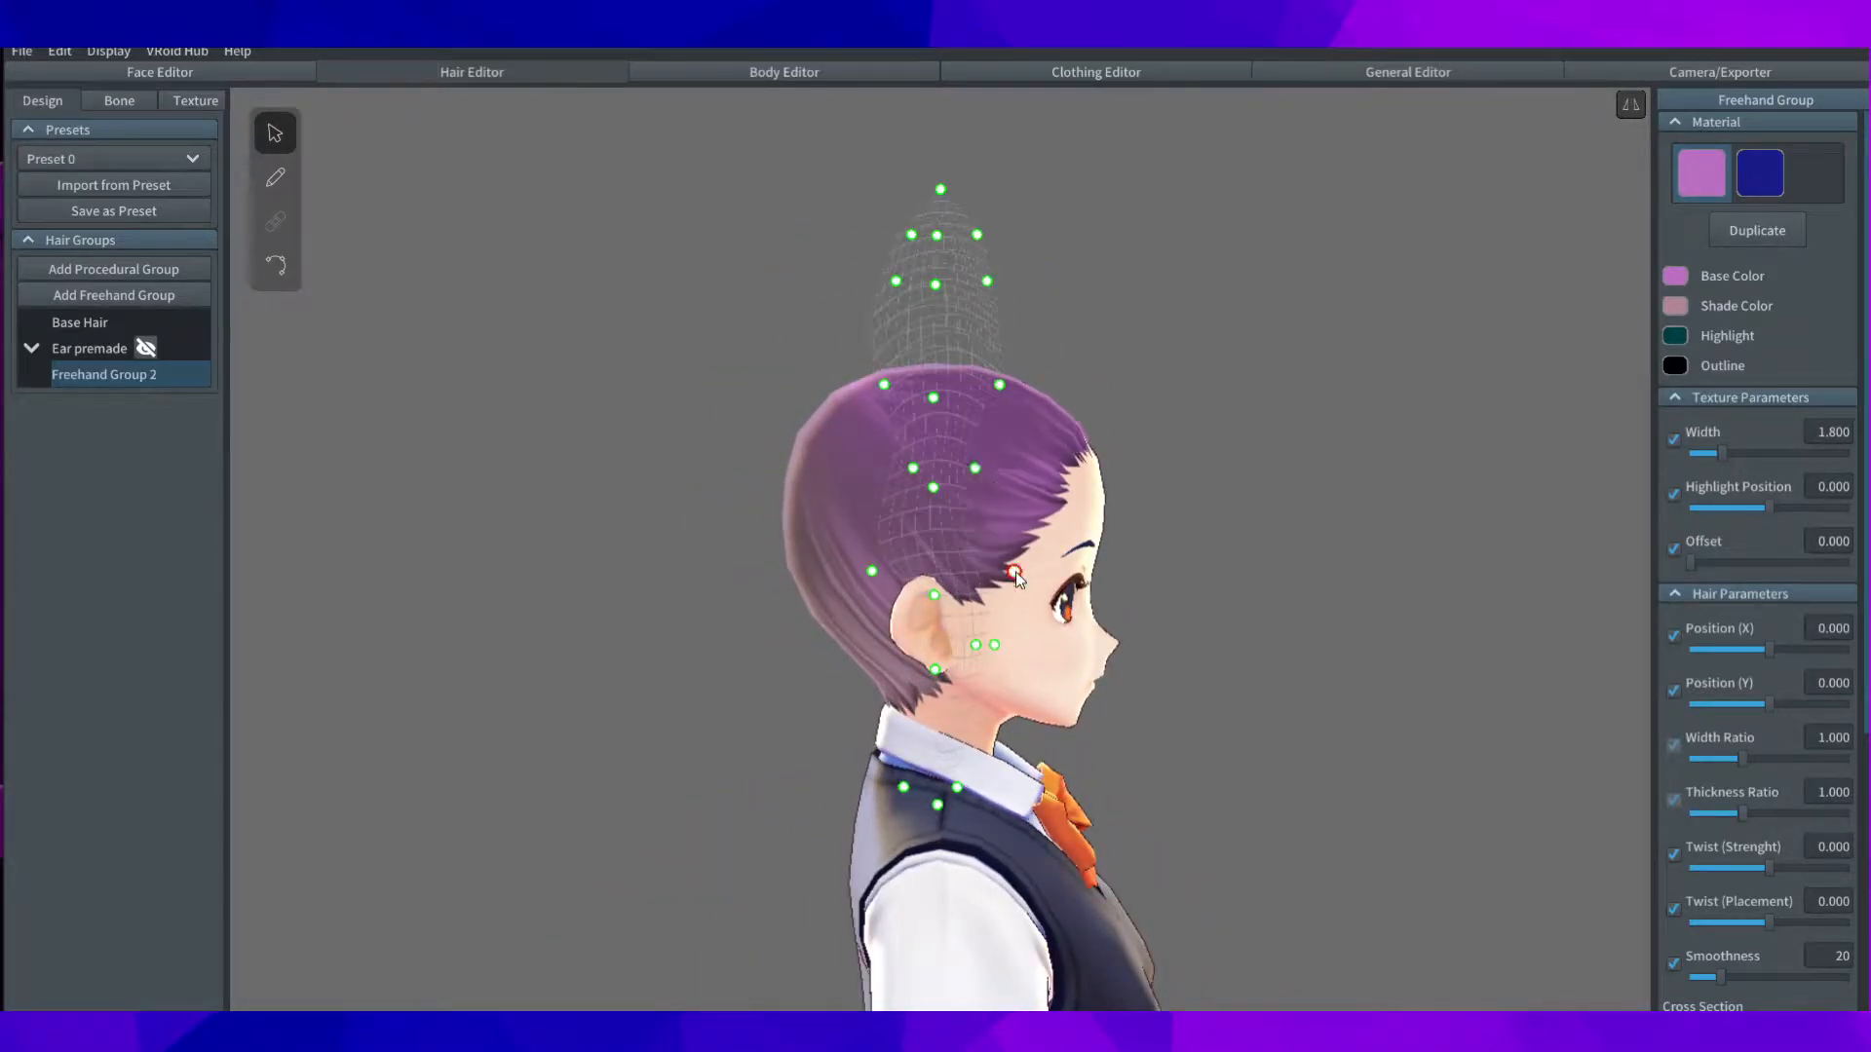
{"action": "left_click_drag", "start_coordinate": [1004, 386], "coordinate": [985, 380]}
{"action": "right_click_drag", "start_coordinate": [968, 288], "coordinate": [1058, 477]}
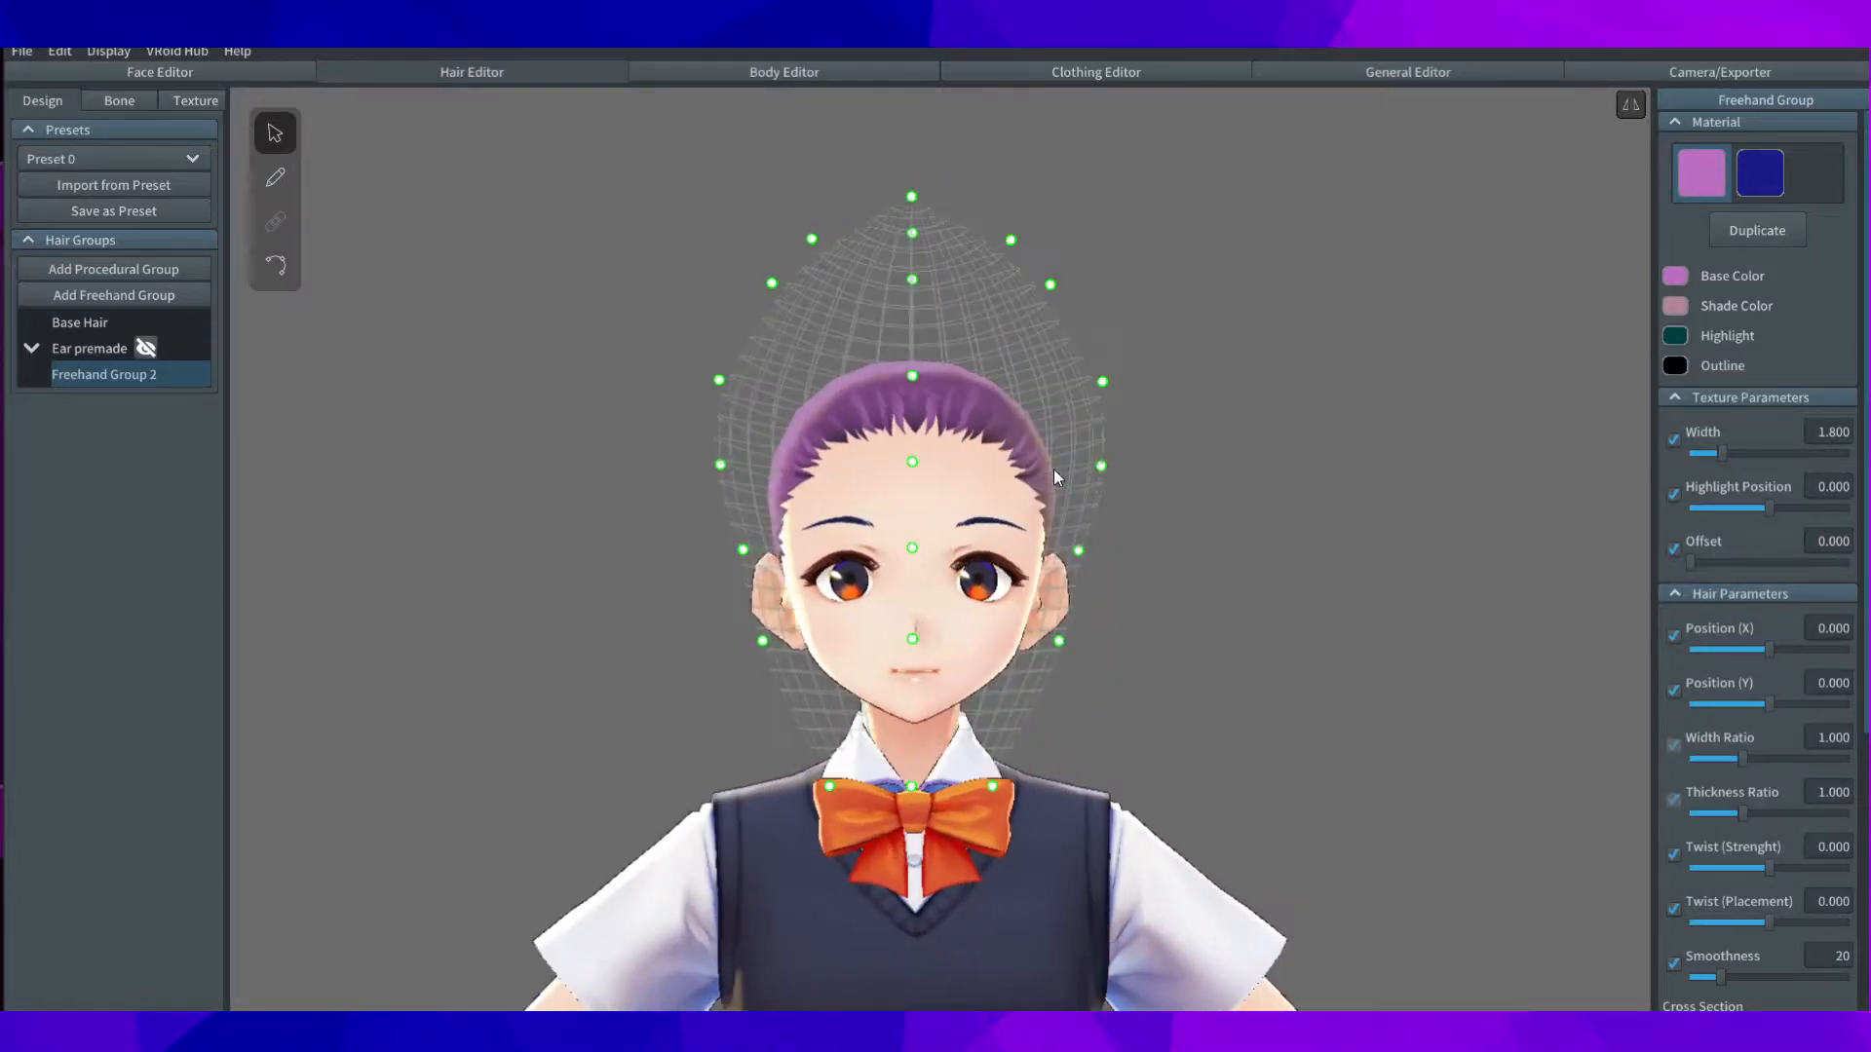
Step: Inspect the reshaped guide mesh around the head from the front and close up
{"action": "middle_click_drag", "start_coordinate": [1298, 481], "coordinate": [1275, 495]}
{"action": "scroll", "coordinate": [1119, 462], "scroll_direction": "up", "scroll_amount": 3}
{"action": "middle_click_drag", "start_coordinate": [1055, 386], "coordinate": [1166, 436]}
{"action": "mouse_move", "coordinate": [1166, 436]}
{"action": "right_mouse_down"}
{"action": "mouse_move", "coordinate": [1185, 435]}
{"action": "mouse_move", "coordinate": [1184, 460]}
{"action": "right_mouse_up"}
{"action": "middle_click_drag", "start_coordinate": [1184, 460], "coordinate": [1057, 435]}
{"action": "scroll", "coordinate": [994, 366], "scroll_direction": "up", "scroll_amount": 3}
{"action": "scroll", "coordinate": [994, 366], "scroll_direction": "up", "scroll_amount": 1}
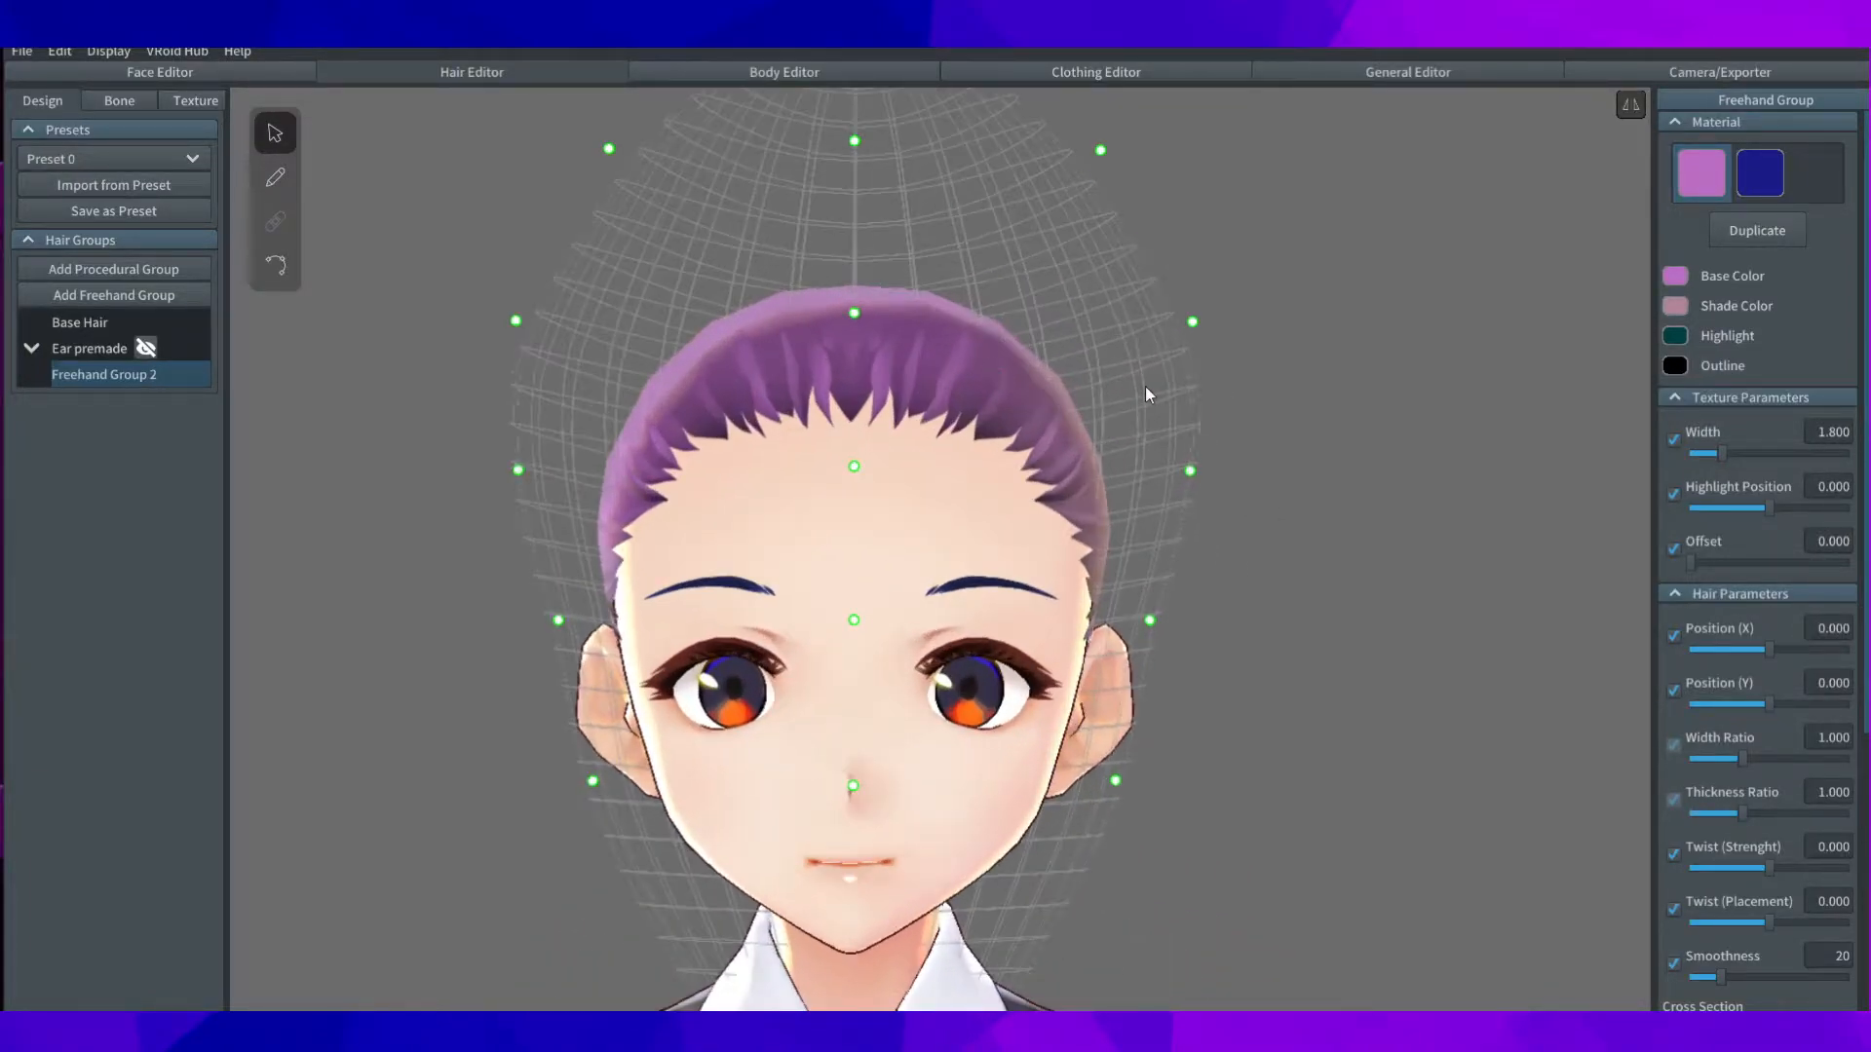
{"action": "right_click_drag", "start_coordinate": [1046, 410], "coordinate": [1026, 417]}
{"action": "scroll", "coordinate": [1027, 417], "scroll_direction": "down", "scroll_amount": 3}
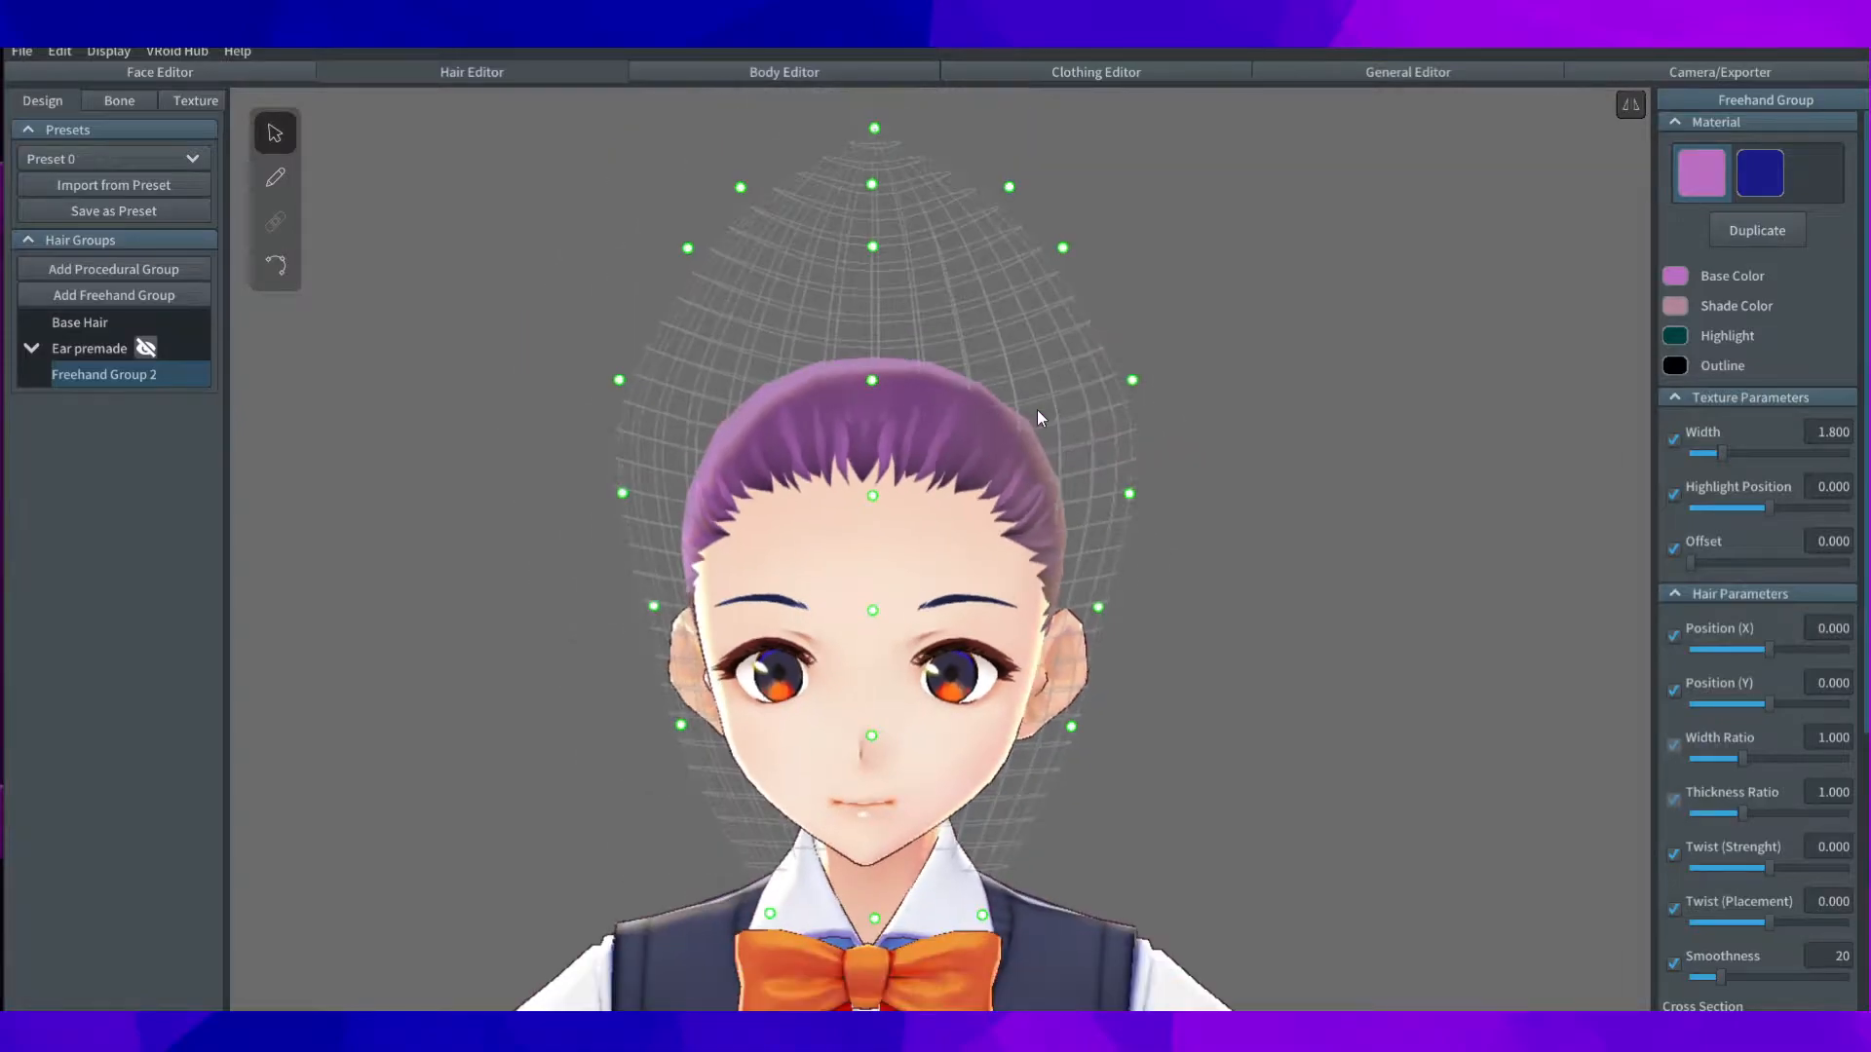
Step: Duplicate the dark blue hair material and set the copy's base color to green 2B9F84
{"action": "left_click", "coordinate": [1675, 342]}
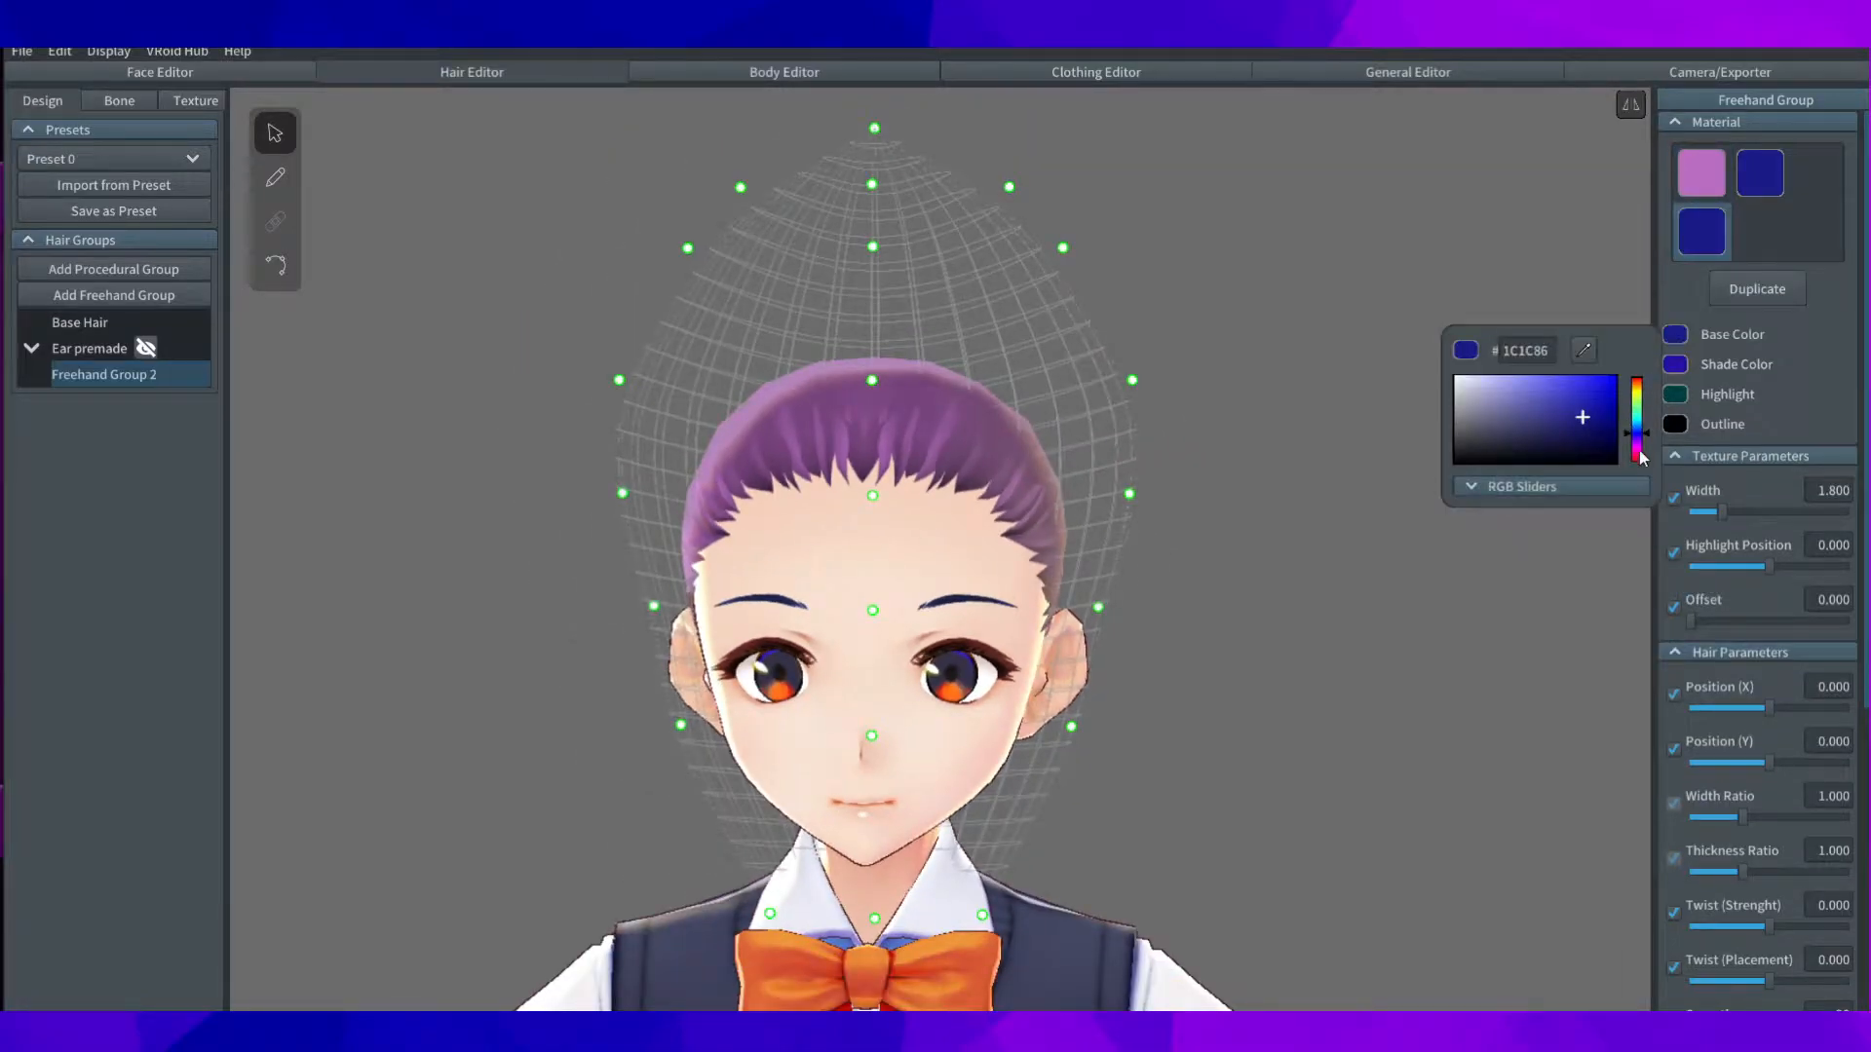
{"action": "left_click_drag", "start_coordinate": [1640, 450], "coordinate": [1632, 444]}
{"action": "mouse_move", "coordinate": [1515, 386]}
{"action": "left_mouse_down"}
{"action": "mouse_move", "coordinate": [1483, 376]}
{"action": "mouse_move", "coordinate": [1608, 382]}
{"action": "mouse_move", "coordinate": [1564, 416]}
{"action": "mouse_move", "coordinate": [1610, 421]}
{"action": "left_mouse_up"}
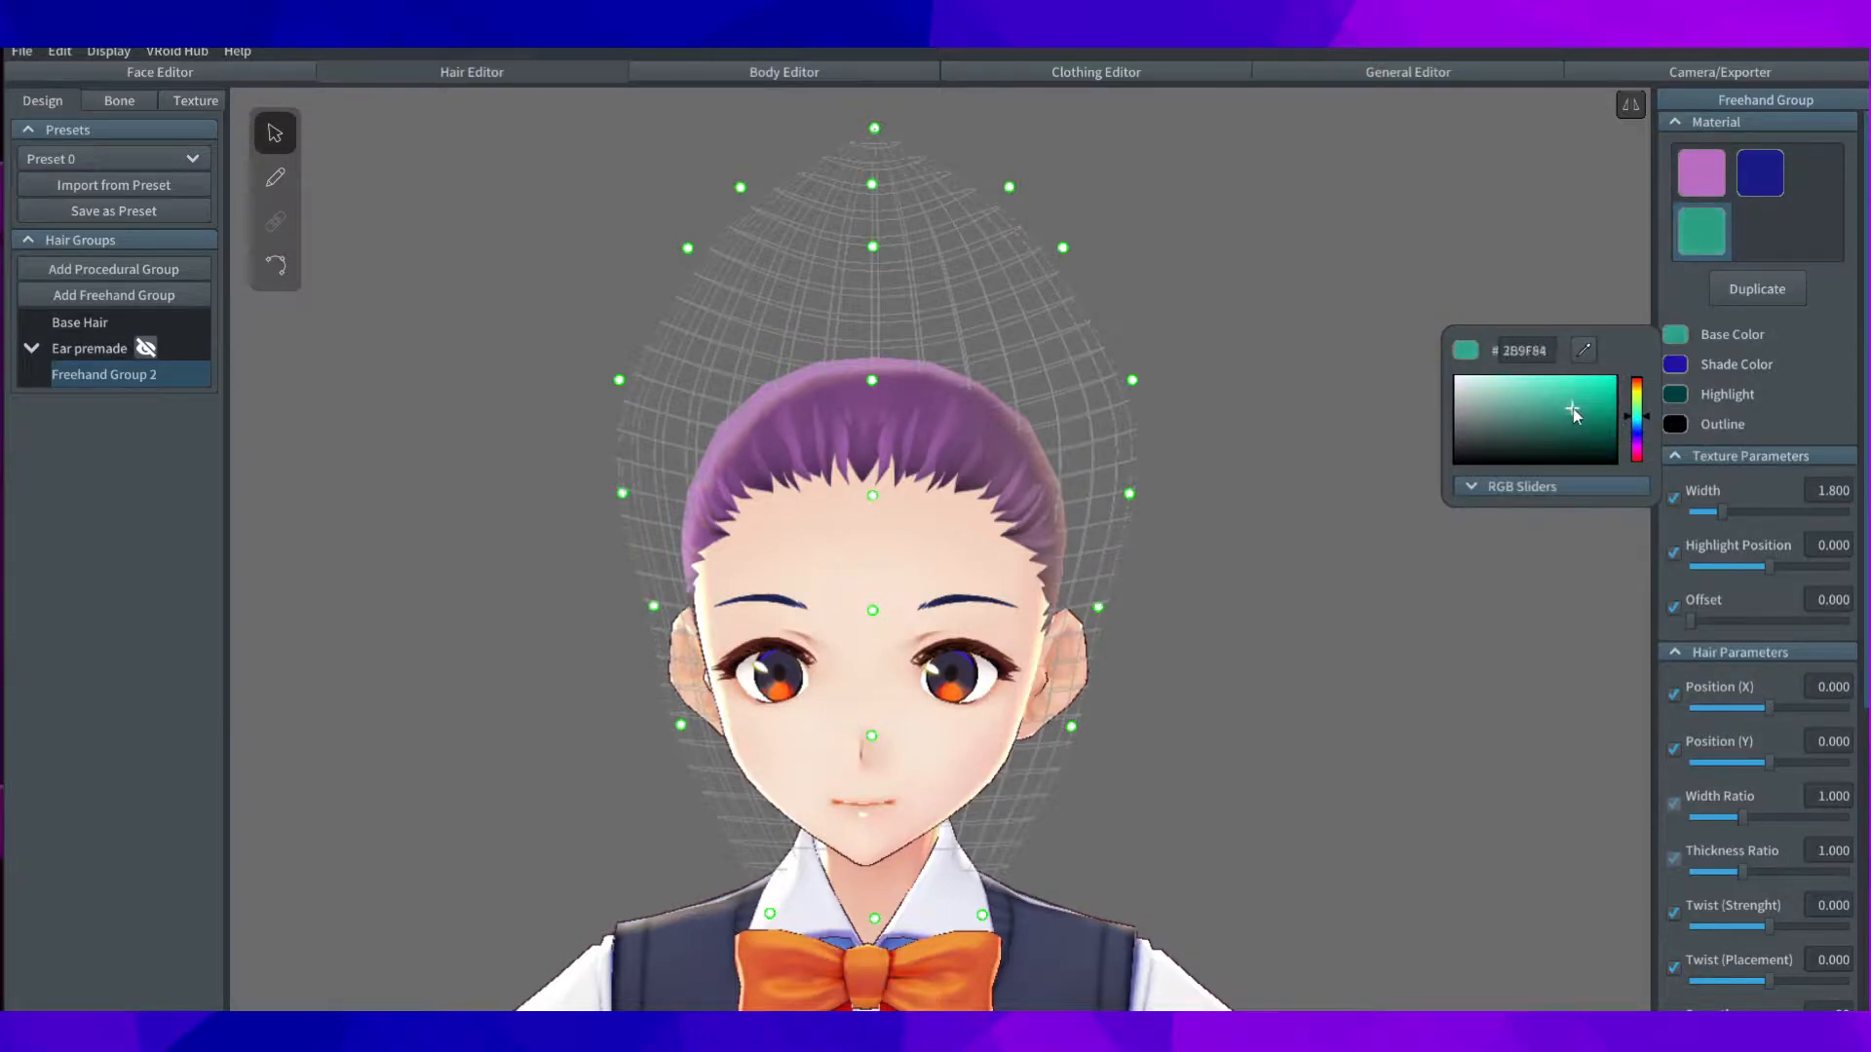
{"action": "left_click", "coordinate": [1111, 383]}
{"action": "scroll", "coordinate": [1113, 388], "scroll_direction": "up", "scroll_amount": 3}
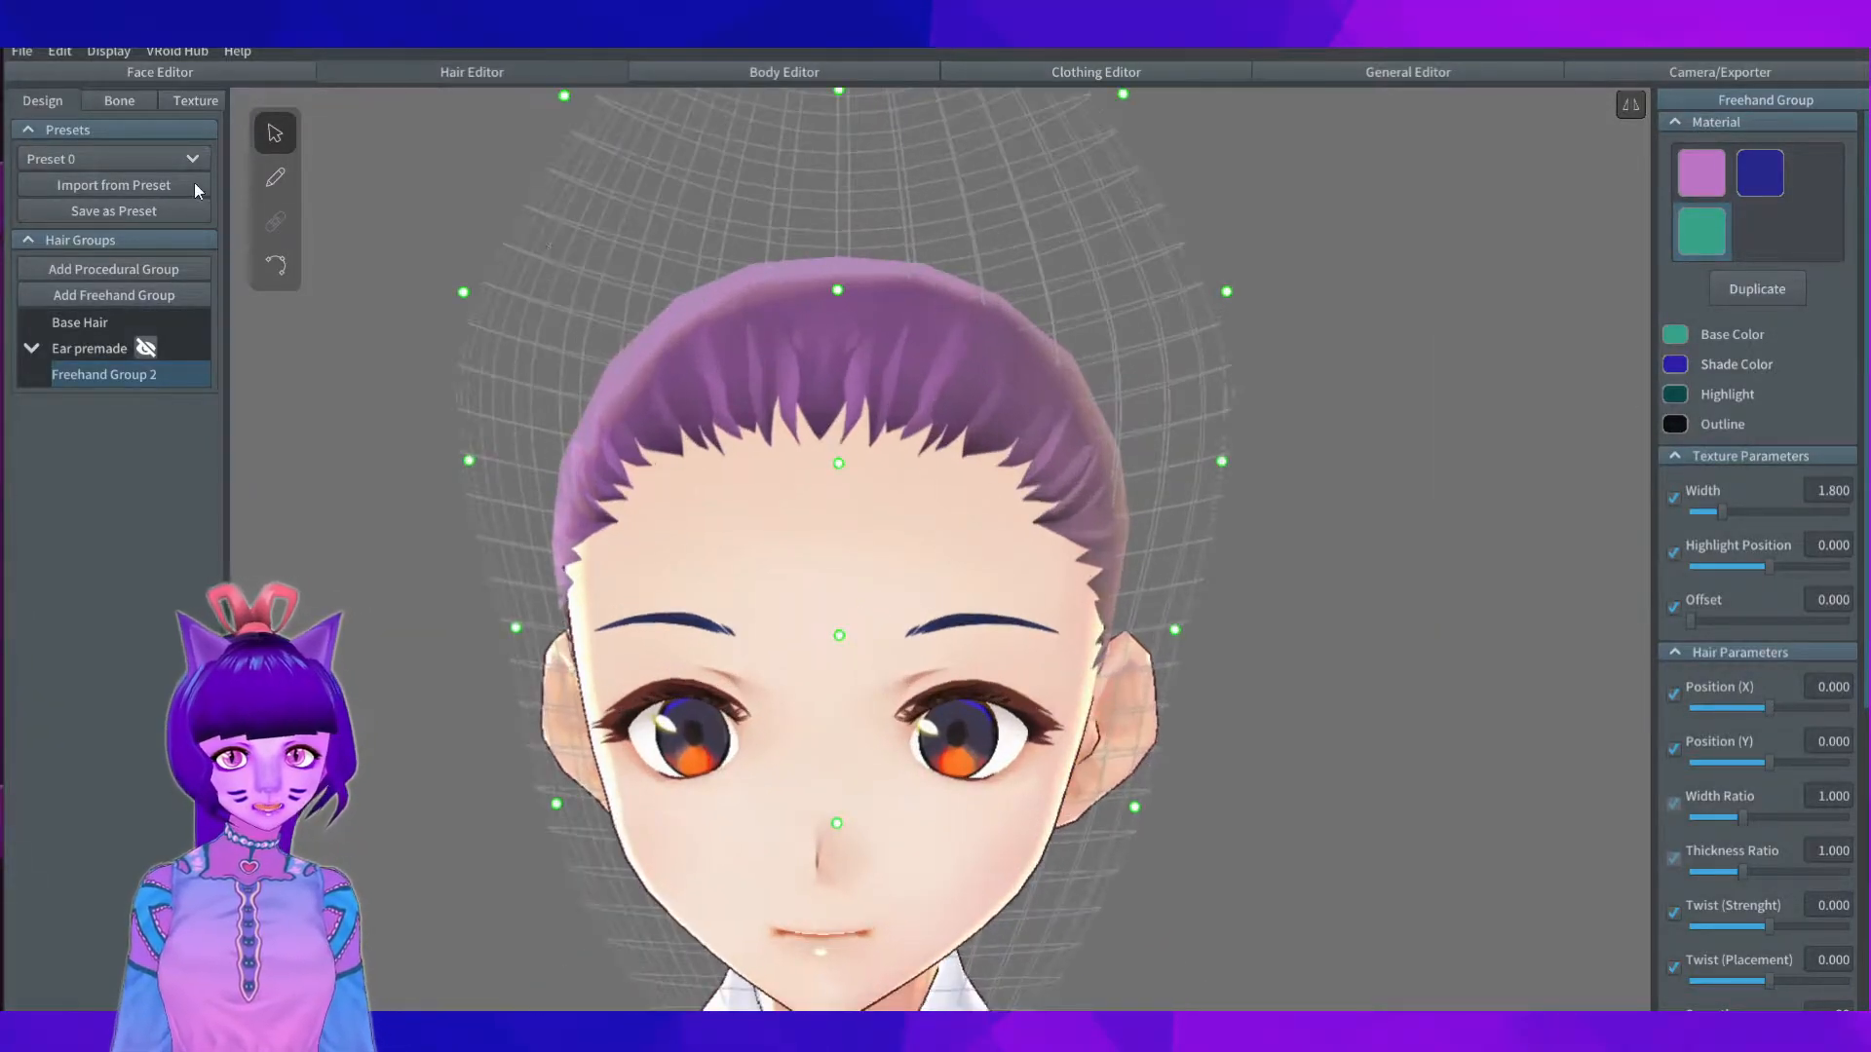
Step: Set the hair brush to the green material and adjust the second point of its Fluffy curve
{"action": "left_click", "coordinate": [278, 180]}
{"action": "right_click_drag", "start_coordinate": [828, 258], "coordinate": [844, 216]}
{"action": "scroll", "coordinate": [1816, 372], "scroll_direction": "up", "scroll_amount": 3}
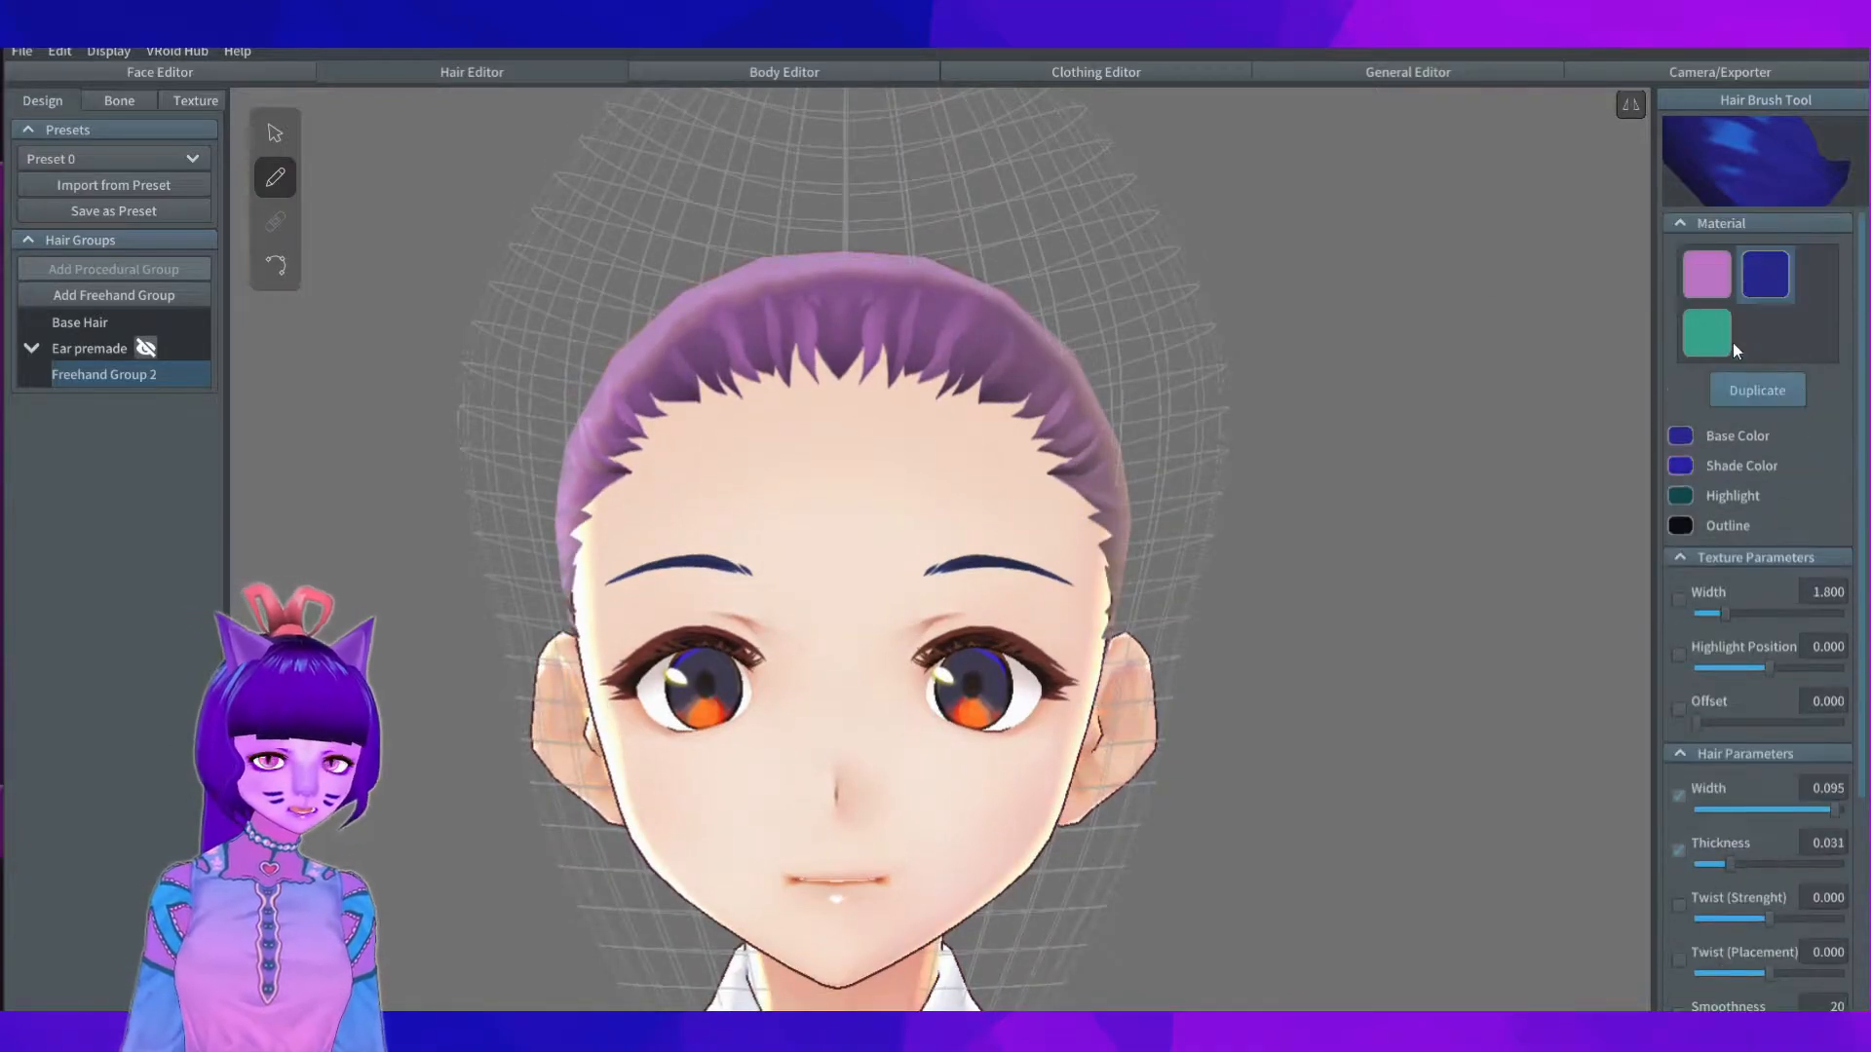
{"action": "left_click", "coordinate": [1713, 334]}
{"action": "scroll", "coordinate": [992, 485], "scroll_direction": "down", "scroll_amount": 3}
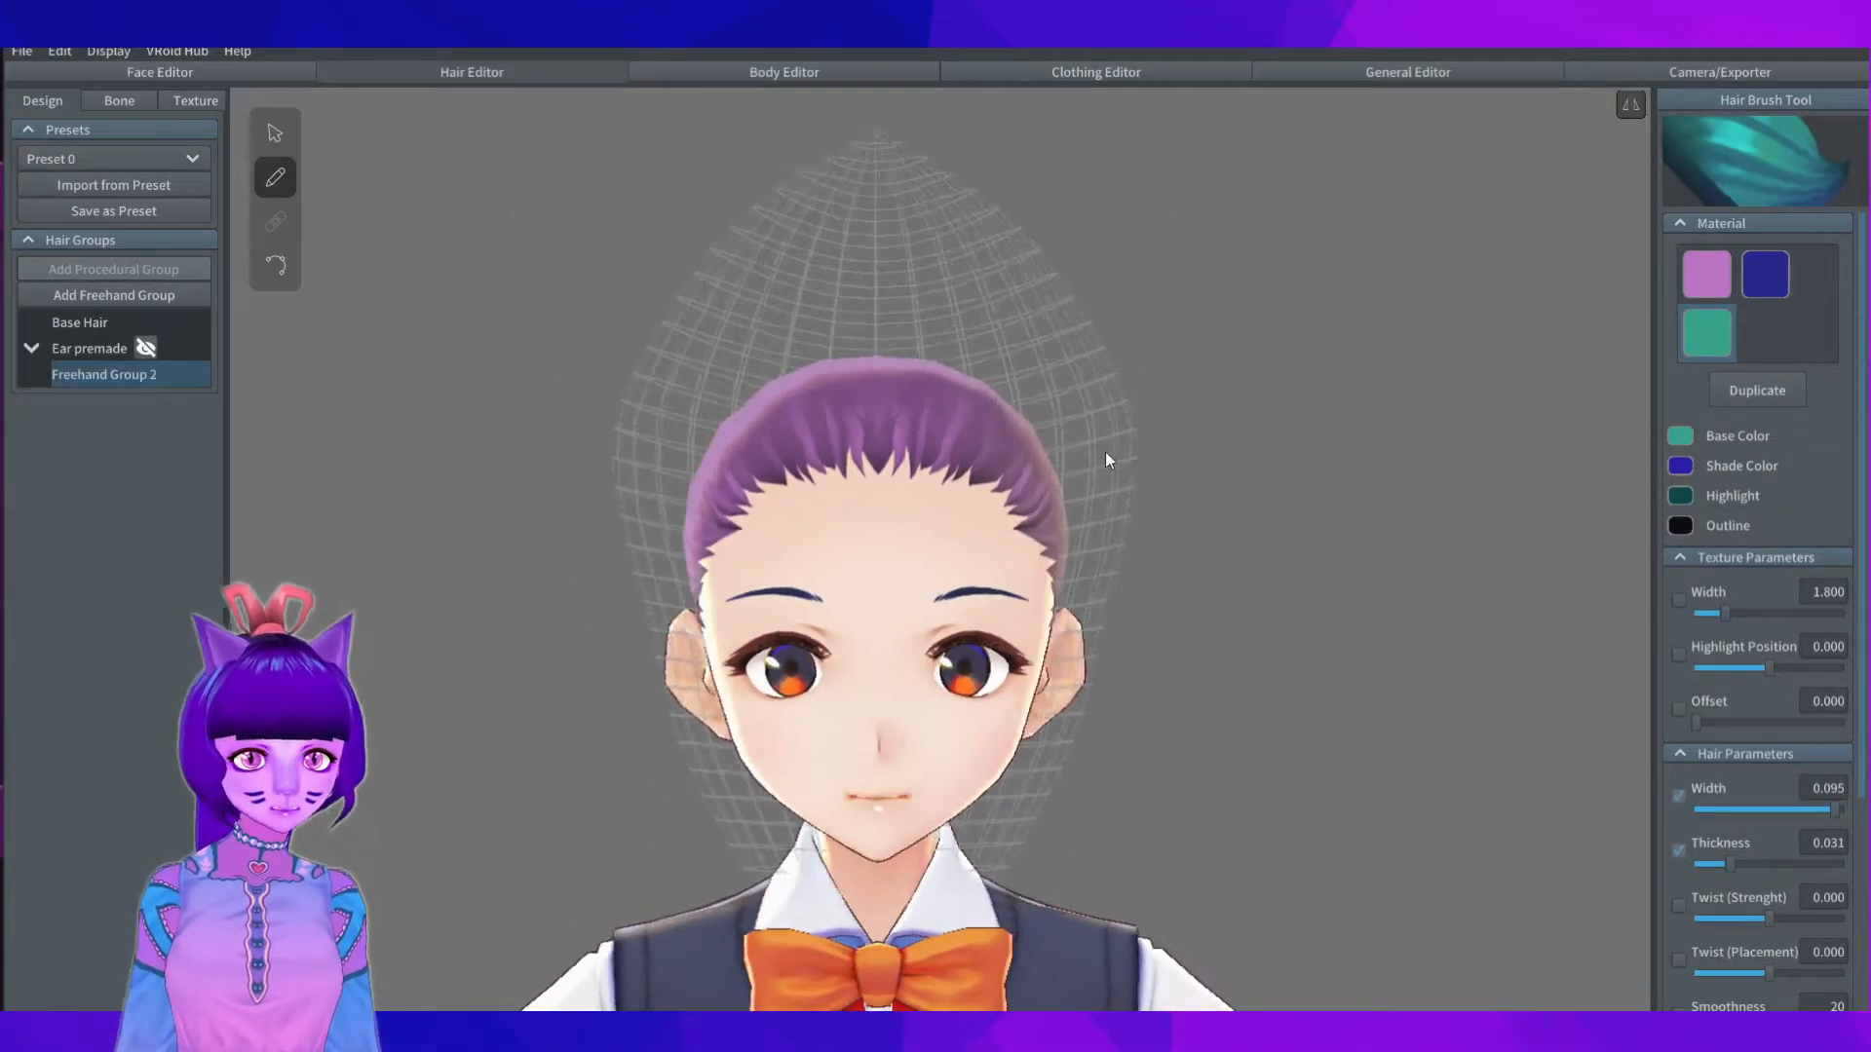
{"action": "scroll", "coordinate": [1807, 780], "scroll_direction": "down", "scroll_amount": 3}
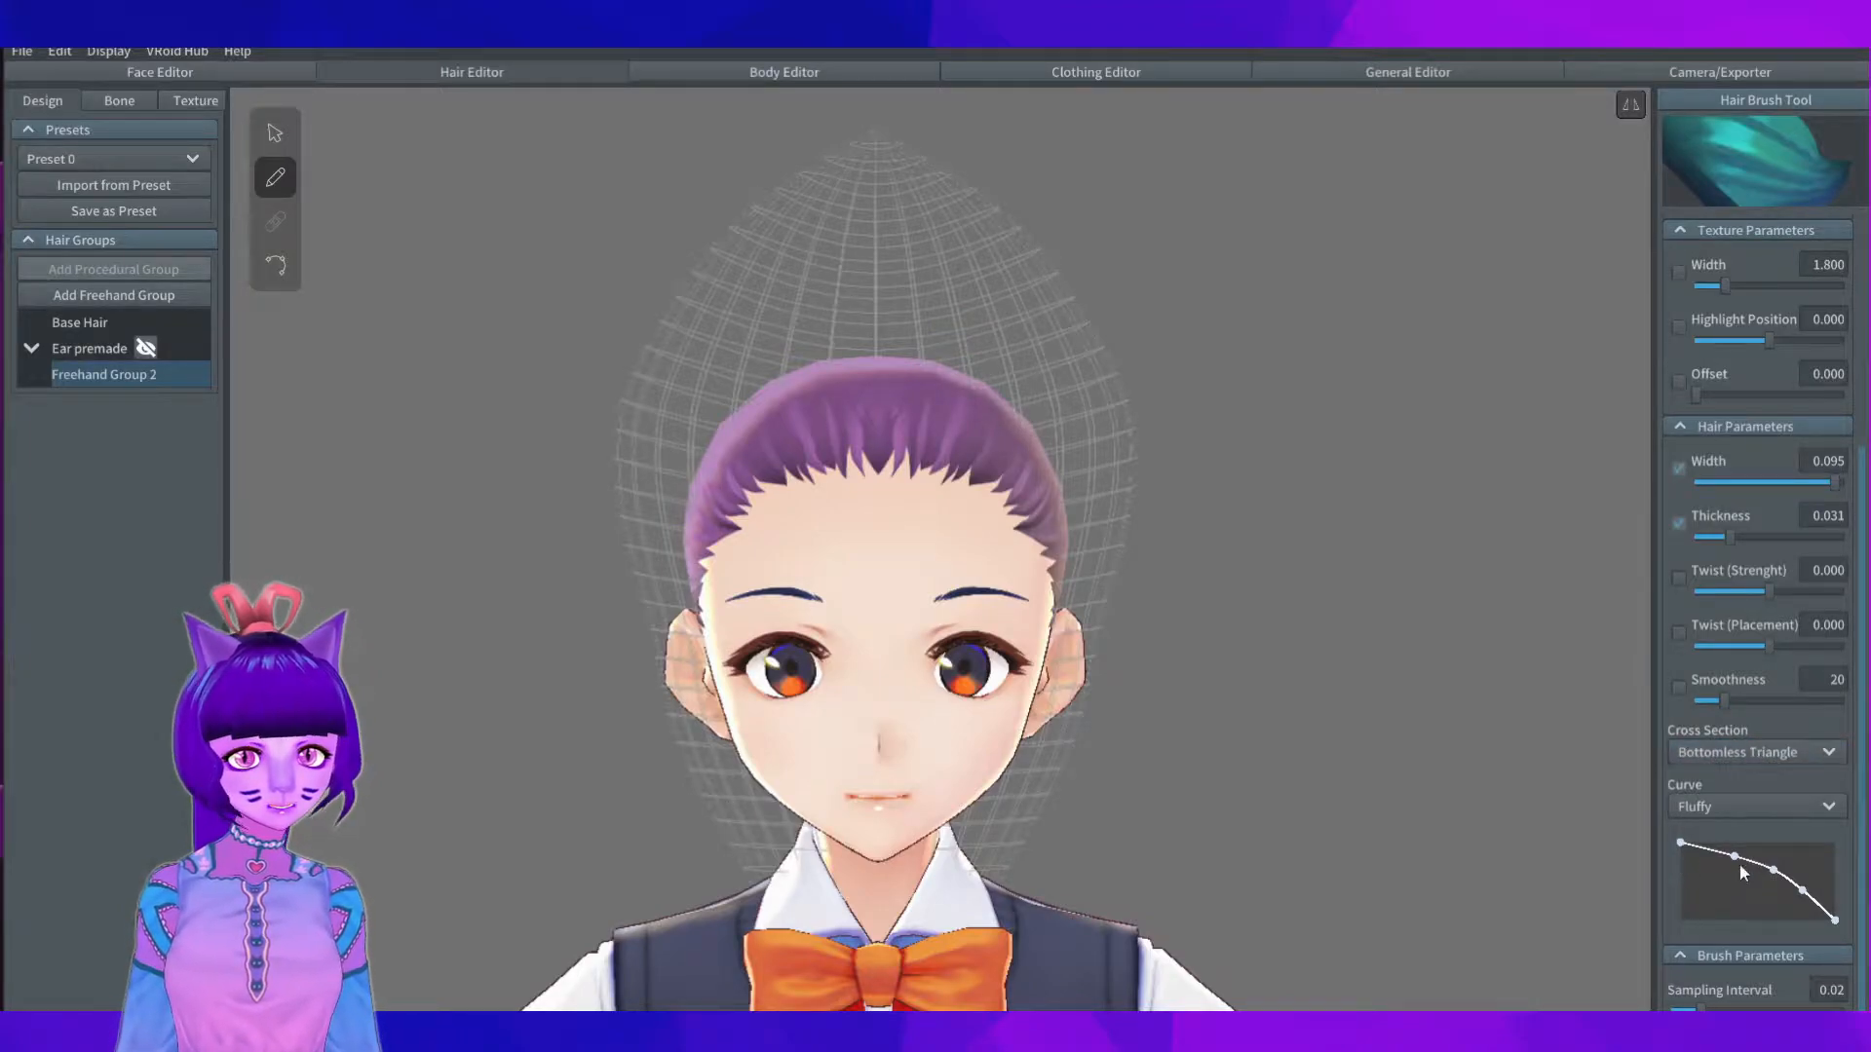
{"action": "left_click_drag", "start_coordinate": [1723, 857], "coordinate": [1733, 855]}
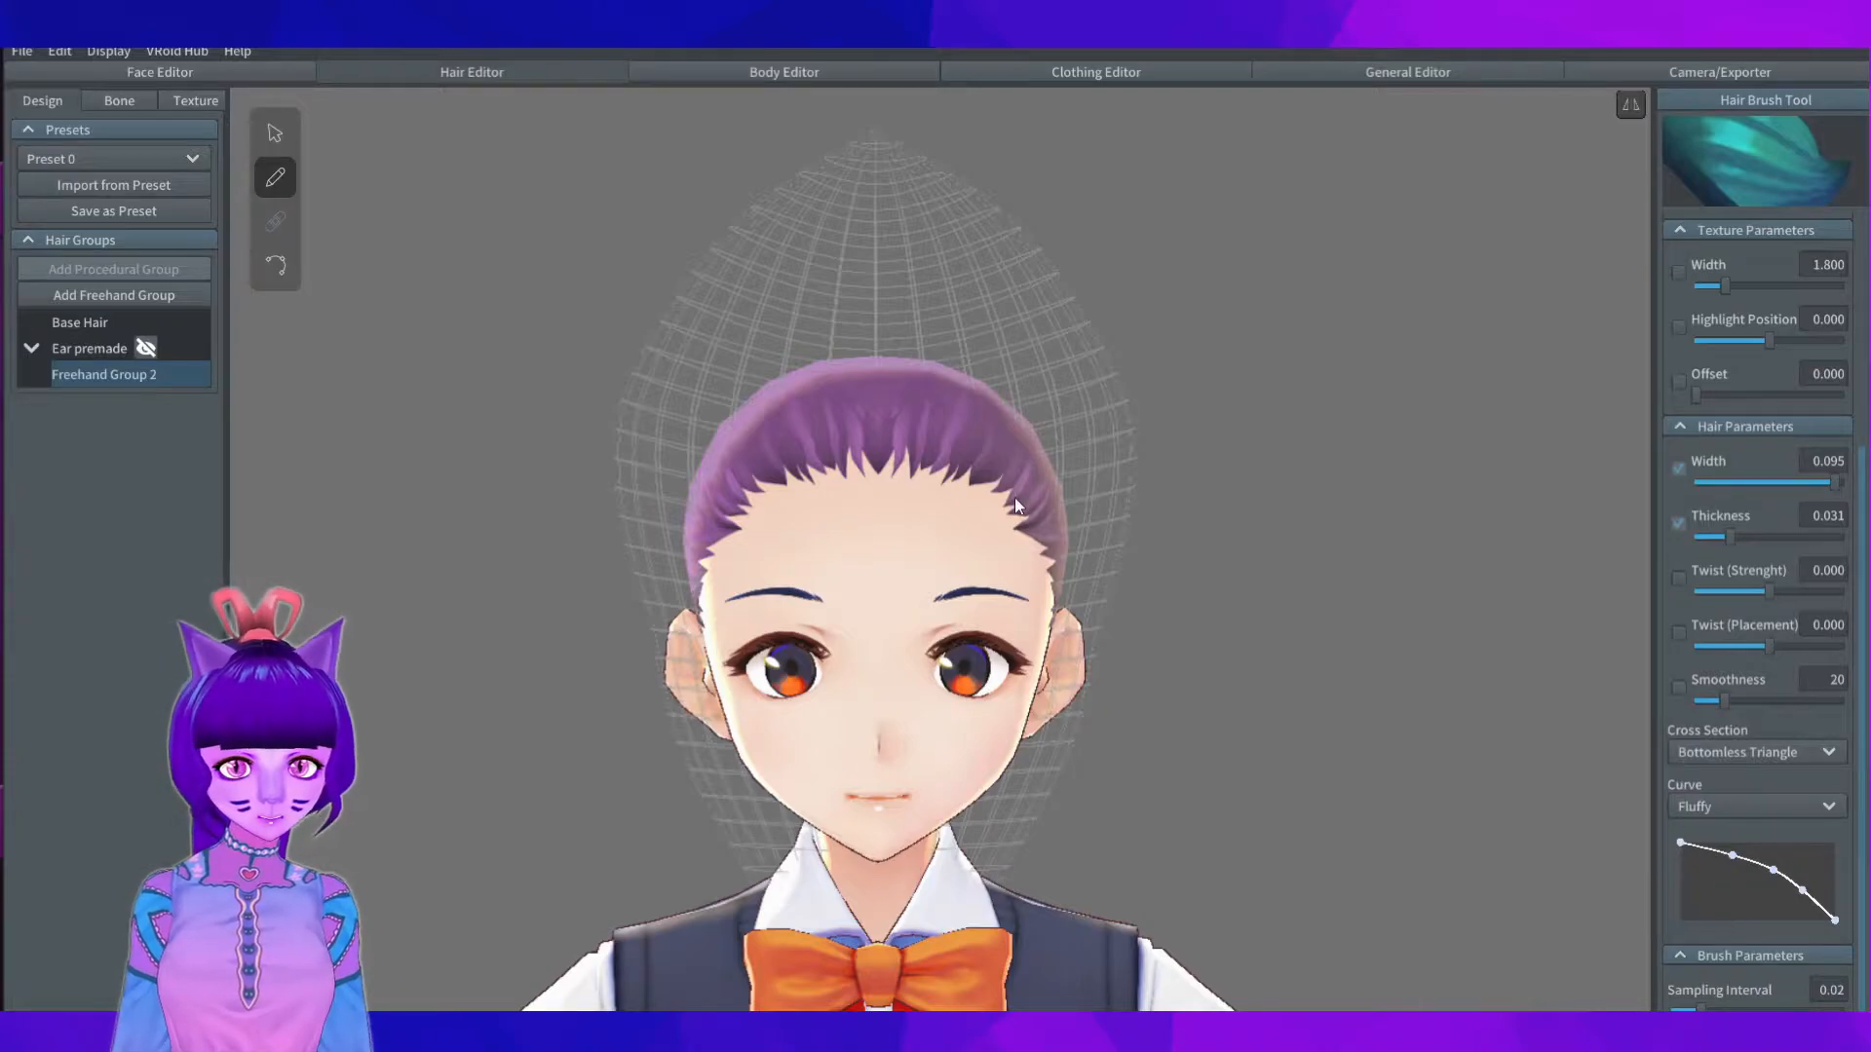
Step: Draw a mirrored pair of cat ears with one stroke from the top side of the head up and outward
{"action": "scroll", "coordinate": [903, 350], "scroll_direction": "up", "scroll_amount": 2}
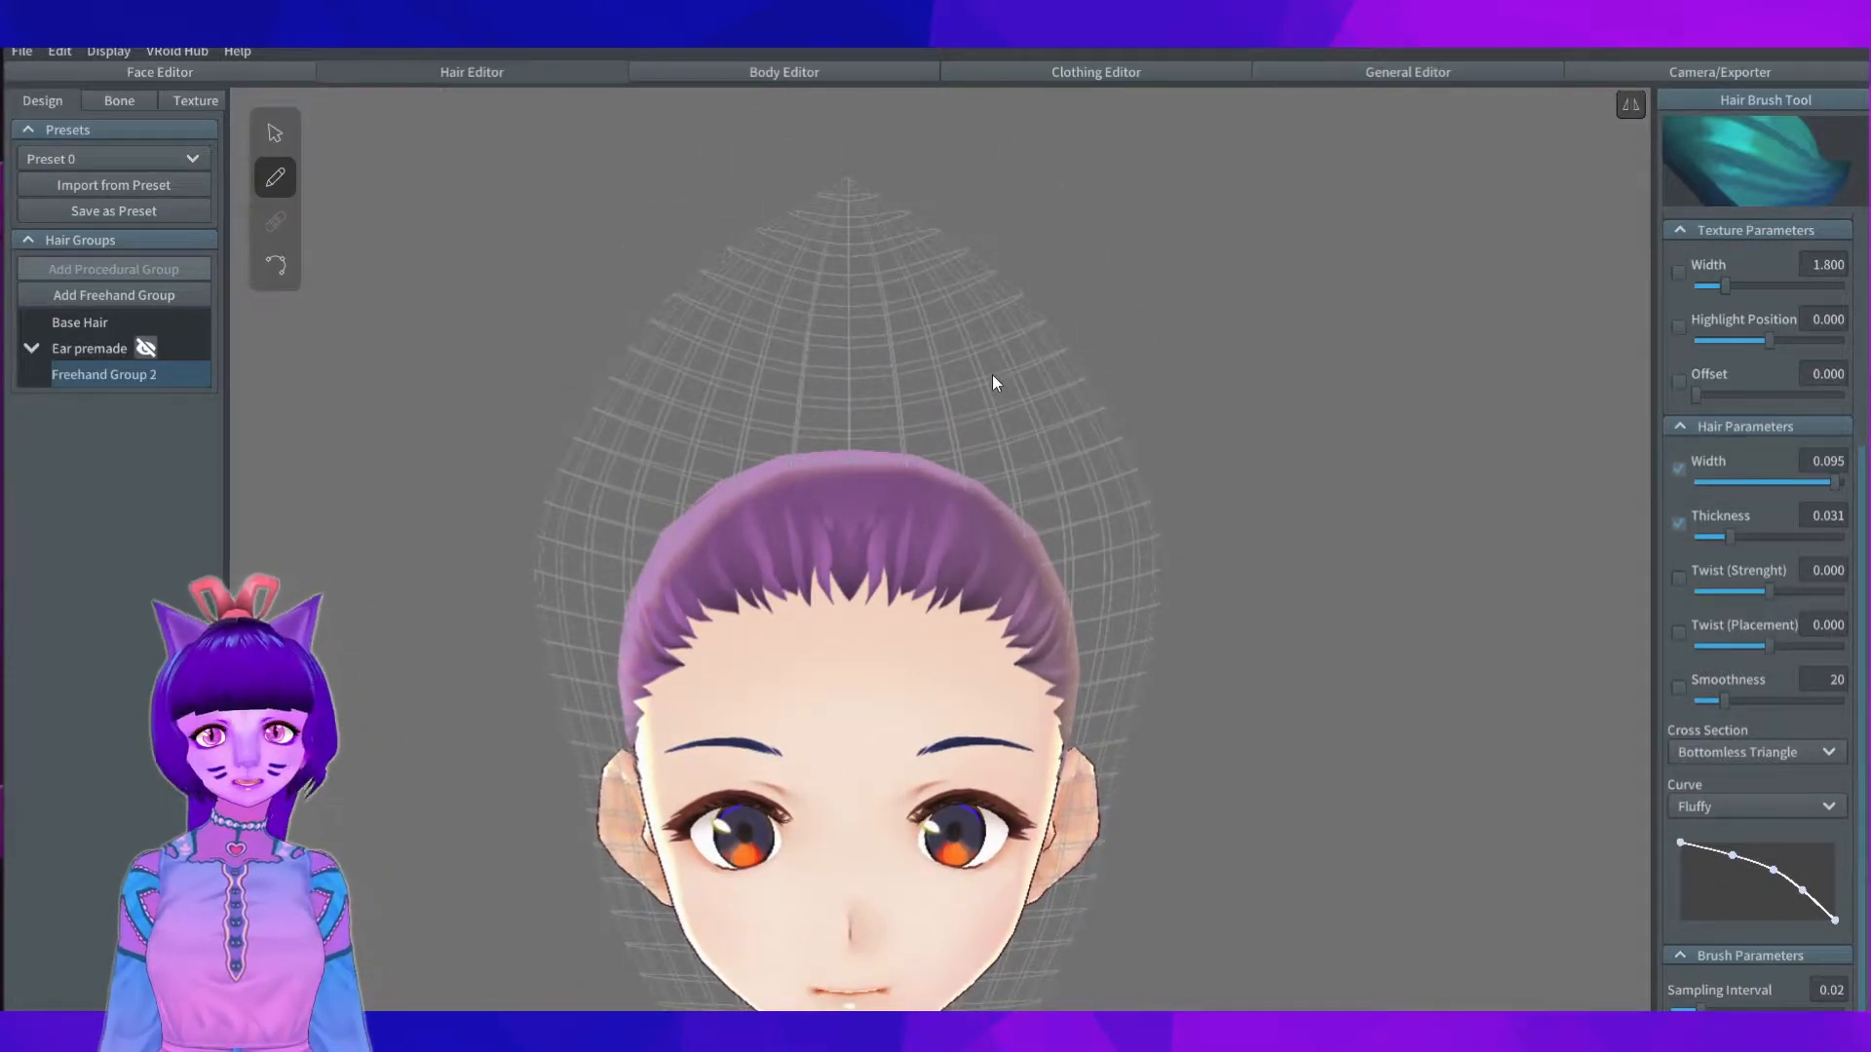
{"action": "right_click_drag", "start_coordinate": [994, 374], "coordinate": [988, 374]}
{"action": "left_click_drag", "start_coordinate": [962, 485], "coordinate": [1064, 350]}
{"action": "mouse_move", "coordinate": [1064, 351]}
{"action": "right_mouse_down"}
{"action": "mouse_move", "coordinate": [1045, 469]}
{"action": "mouse_move", "coordinate": [1097, 468]}
{"action": "mouse_move", "coordinate": [984, 448]}
{"action": "mouse_move", "coordinate": [978, 474]}
{"action": "mouse_move", "coordinate": [981, 454]}
{"action": "mouse_move", "coordinate": [920, 501]}
{"action": "mouse_move", "coordinate": [1148, 558]}
{"action": "mouse_move", "coordinate": [810, 454]}
{"action": "right_mouse_up"}
Step: Edit the cat ear's control points to sink its base into the head and adjust its tip
{"action": "left_click", "coordinate": [277, 266]}
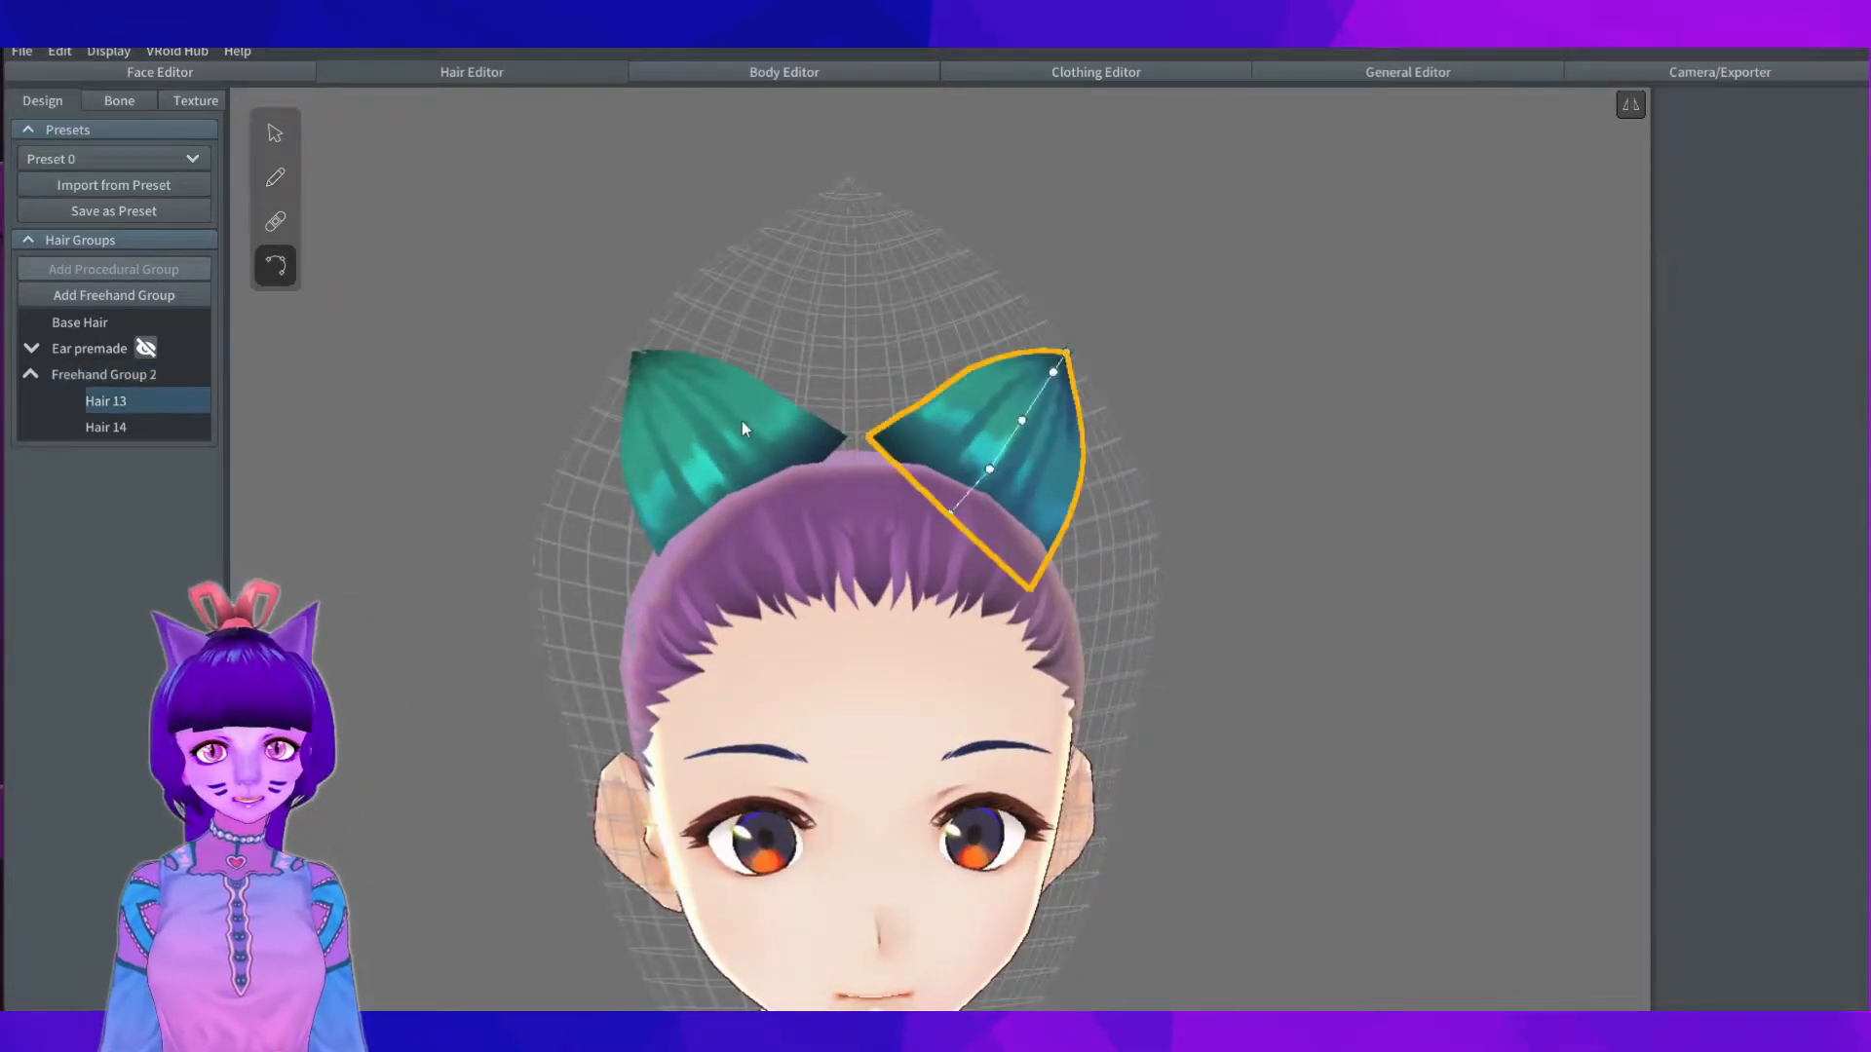
{"action": "left_click_drag", "start_coordinate": [944, 517], "coordinate": [938, 574]}
{"action": "right_click_drag", "start_coordinate": [934, 581], "coordinate": [1068, 606]}
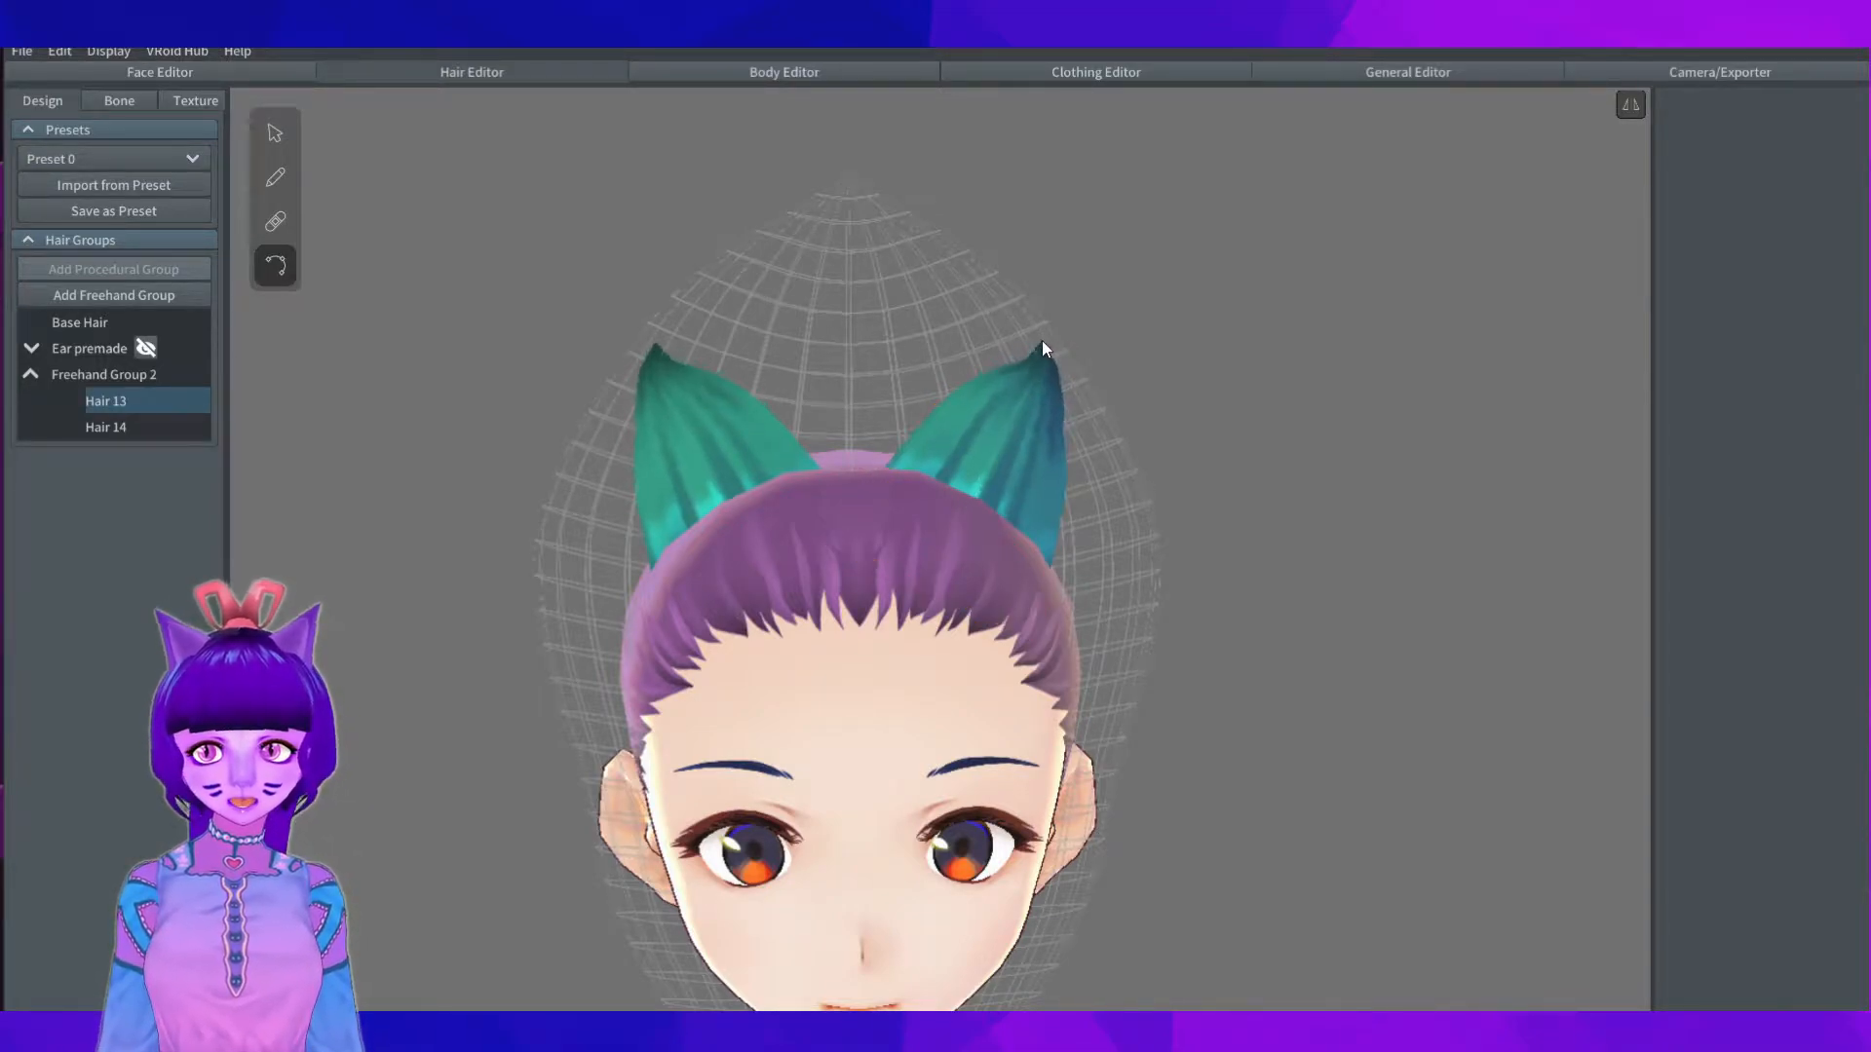
{"action": "left_click", "coordinate": [1054, 347]}
{"action": "right_click_drag", "start_coordinate": [1055, 347], "coordinate": [1085, 608]}
{"action": "scroll", "coordinate": [1086, 606], "scroll_direction": "up", "scroll_amount": 2}
{"action": "scroll", "coordinate": [1090, 612], "scroll_direction": "up", "scroll_amount": 3}
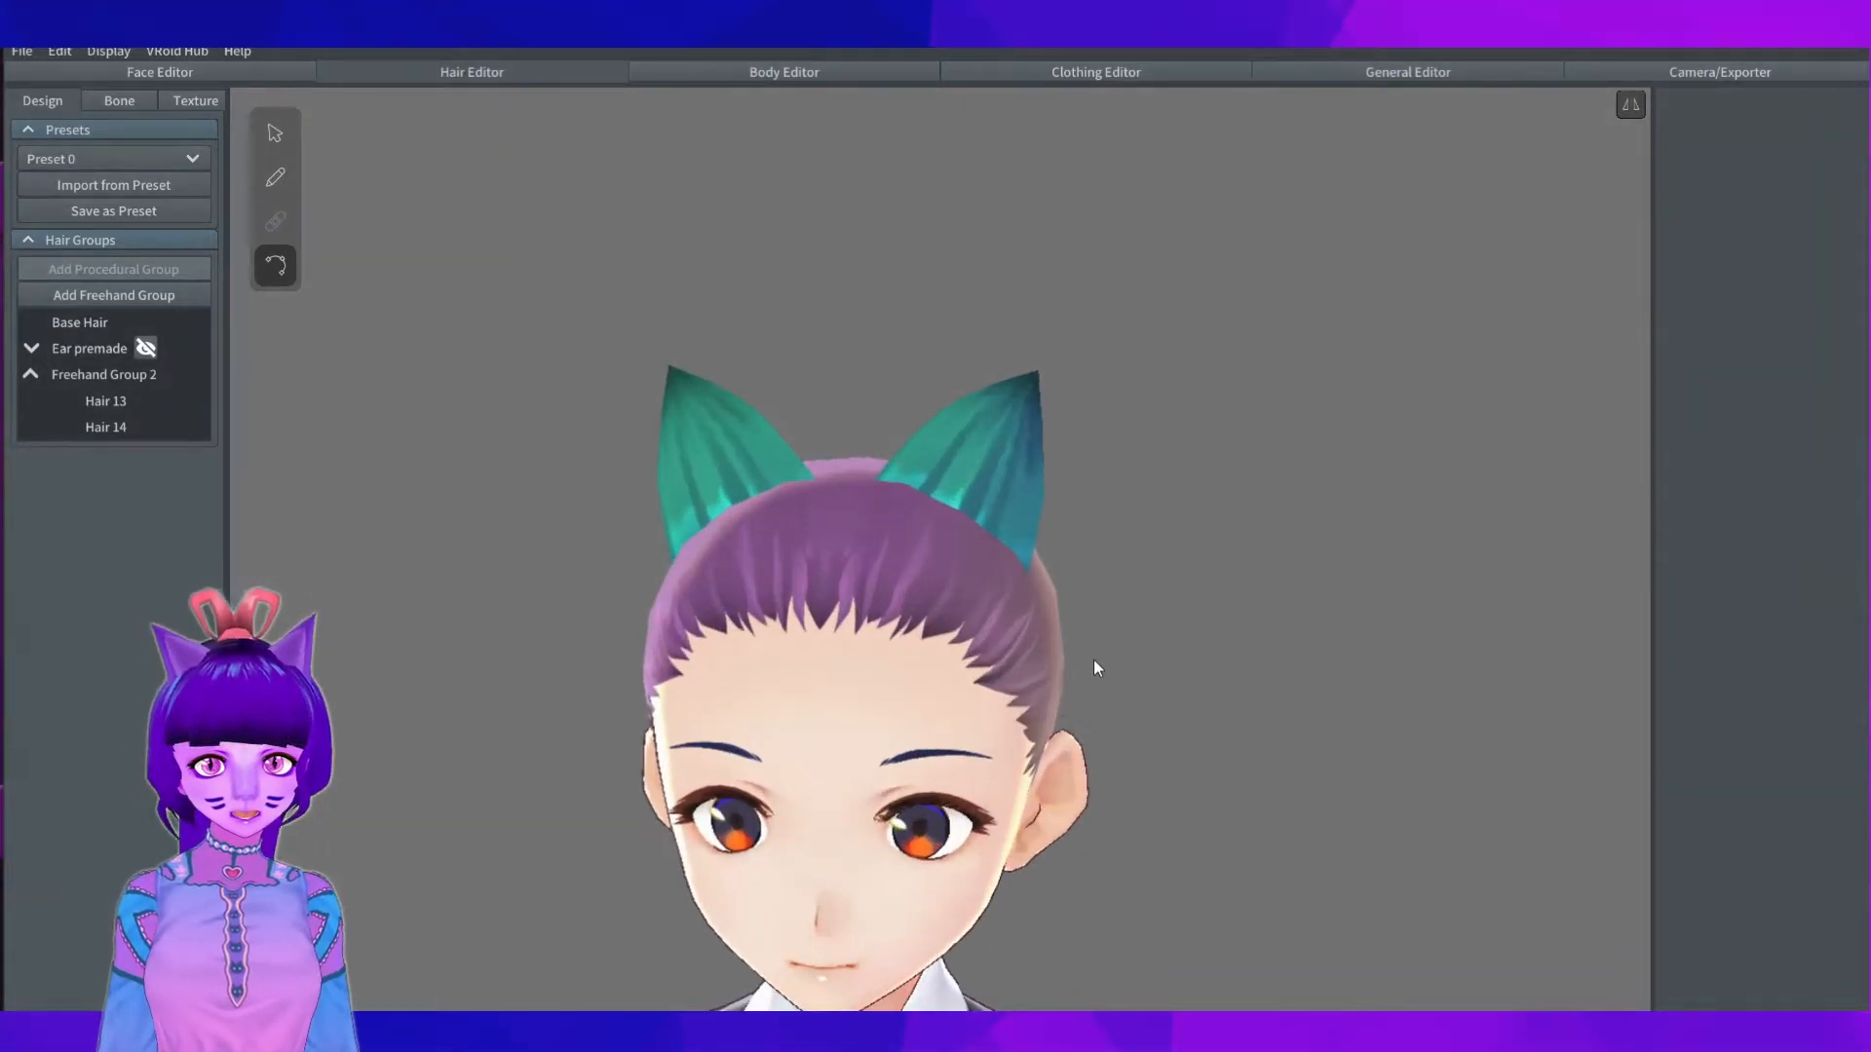
{"action": "left_click", "coordinate": [768, 293]}
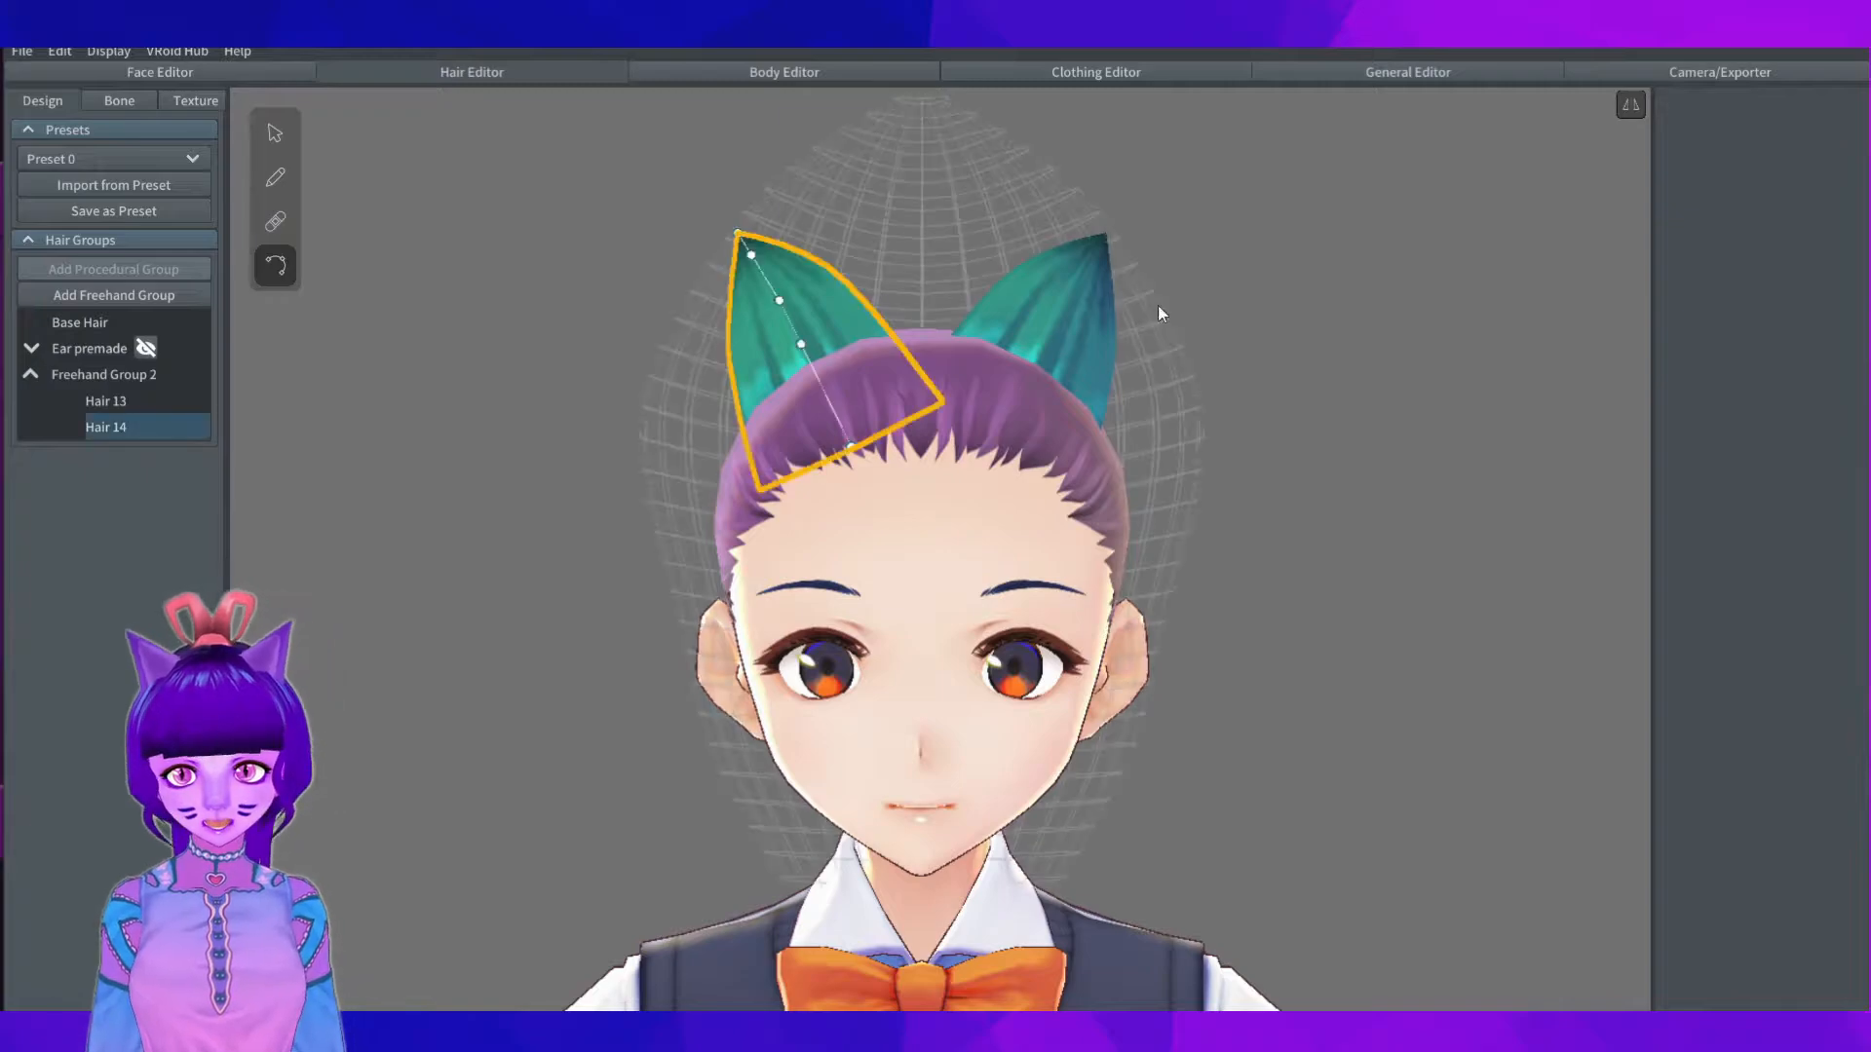
{"action": "middle_click_drag", "start_coordinate": [1239, 417], "coordinate": [1231, 424]}
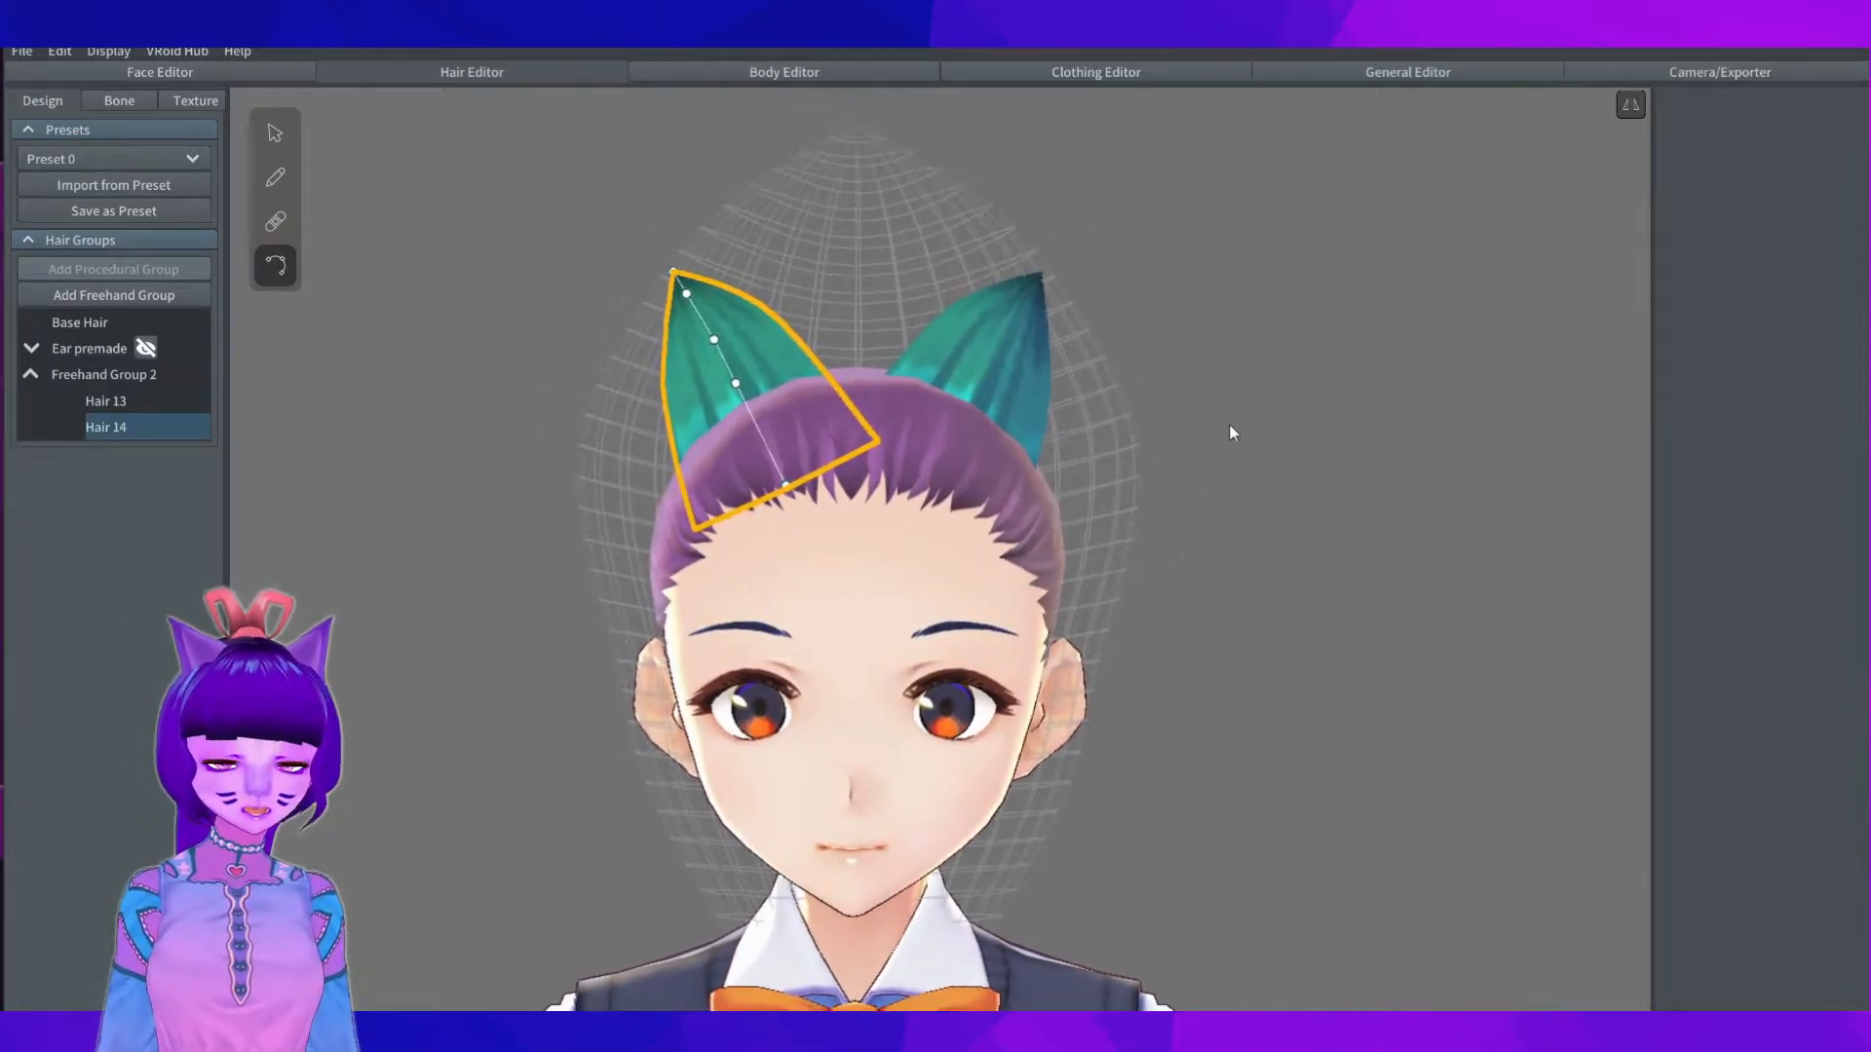
Step: Set the thickness of the cat ear on the character's left side to -0.300
{"action": "left_click", "coordinate": [282, 128]}
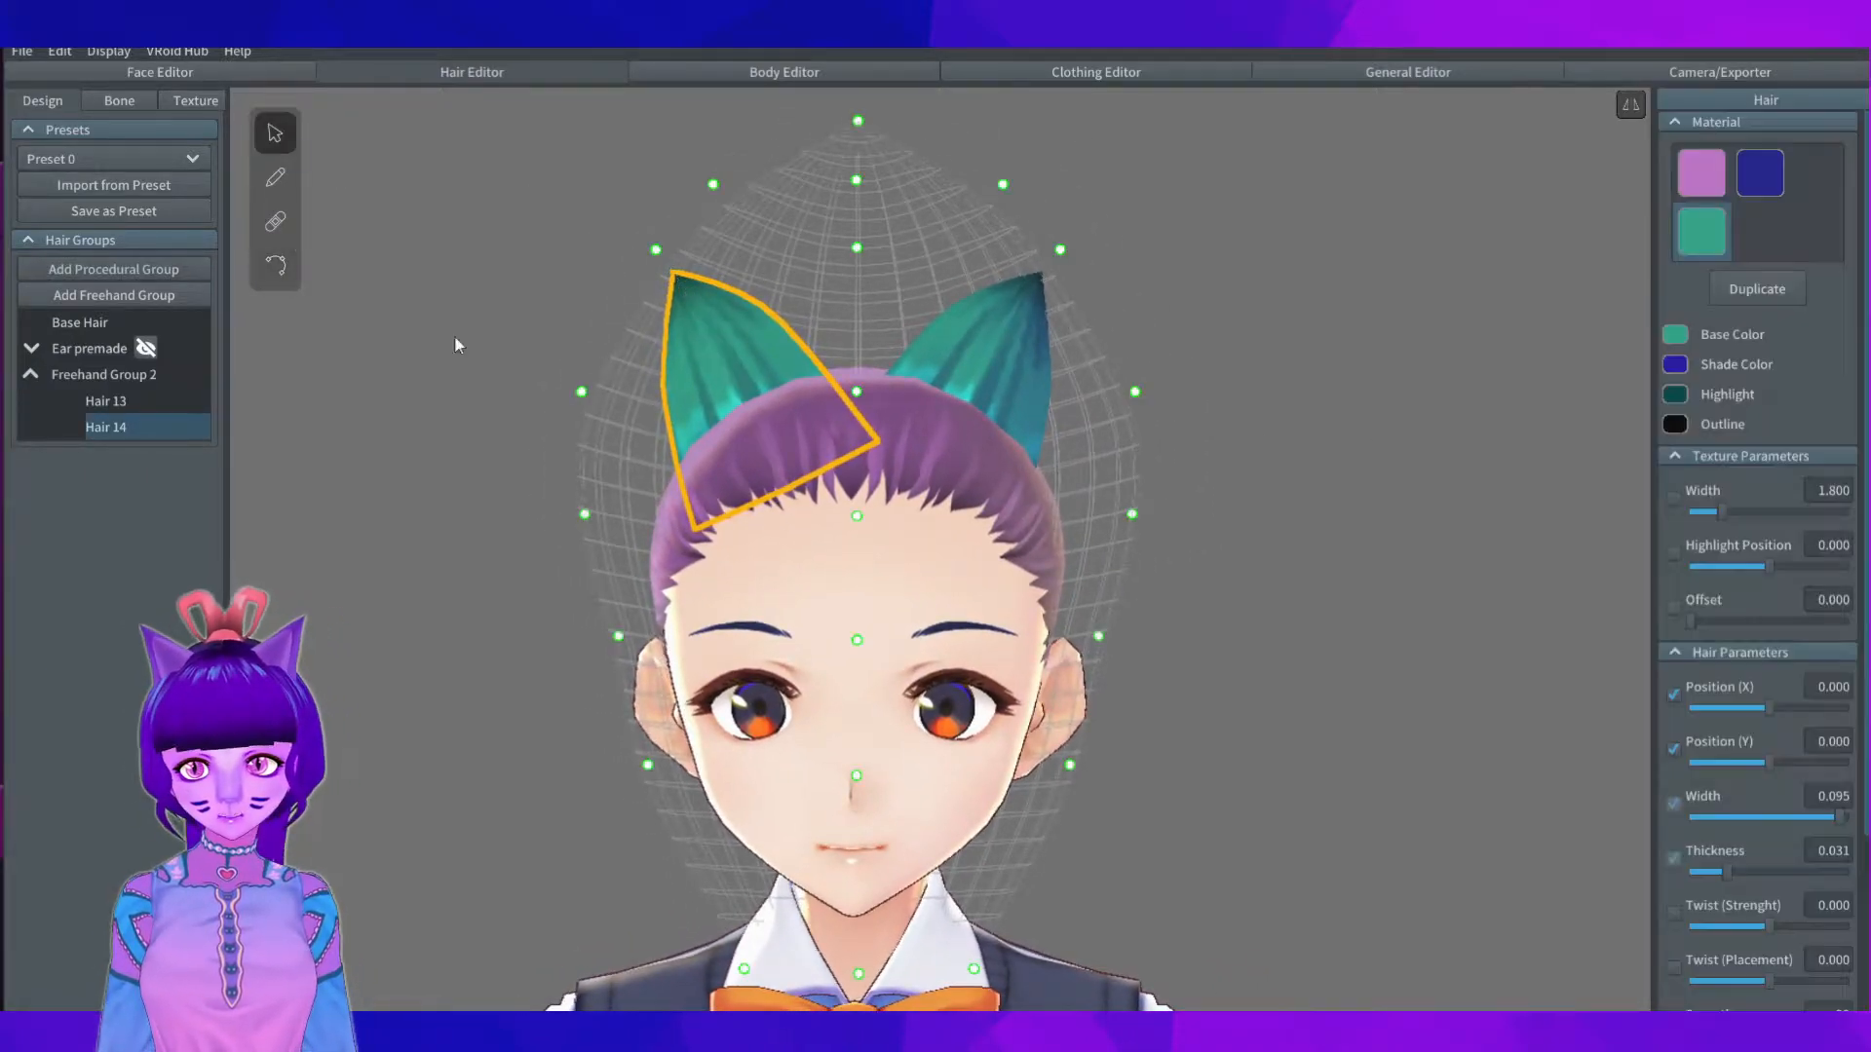
{"action": "left_click", "coordinate": [994, 380]}
{"action": "mouse_move", "coordinate": [1009, 441]}
{"action": "right_mouse_down"}
{"action": "mouse_move", "coordinate": [1123, 464]}
{"action": "mouse_move", "coordinate": [984, 441]}
{"action": "right_mouse_up"}
{"action": "scroll", "coordinate": [994, 441], "scroll_direction": "up", "scroll_amount": 2}
{"action": "scroll", "coordinate": [1813, 792], "scroll_direction": "down", "scroll_amount": 2}
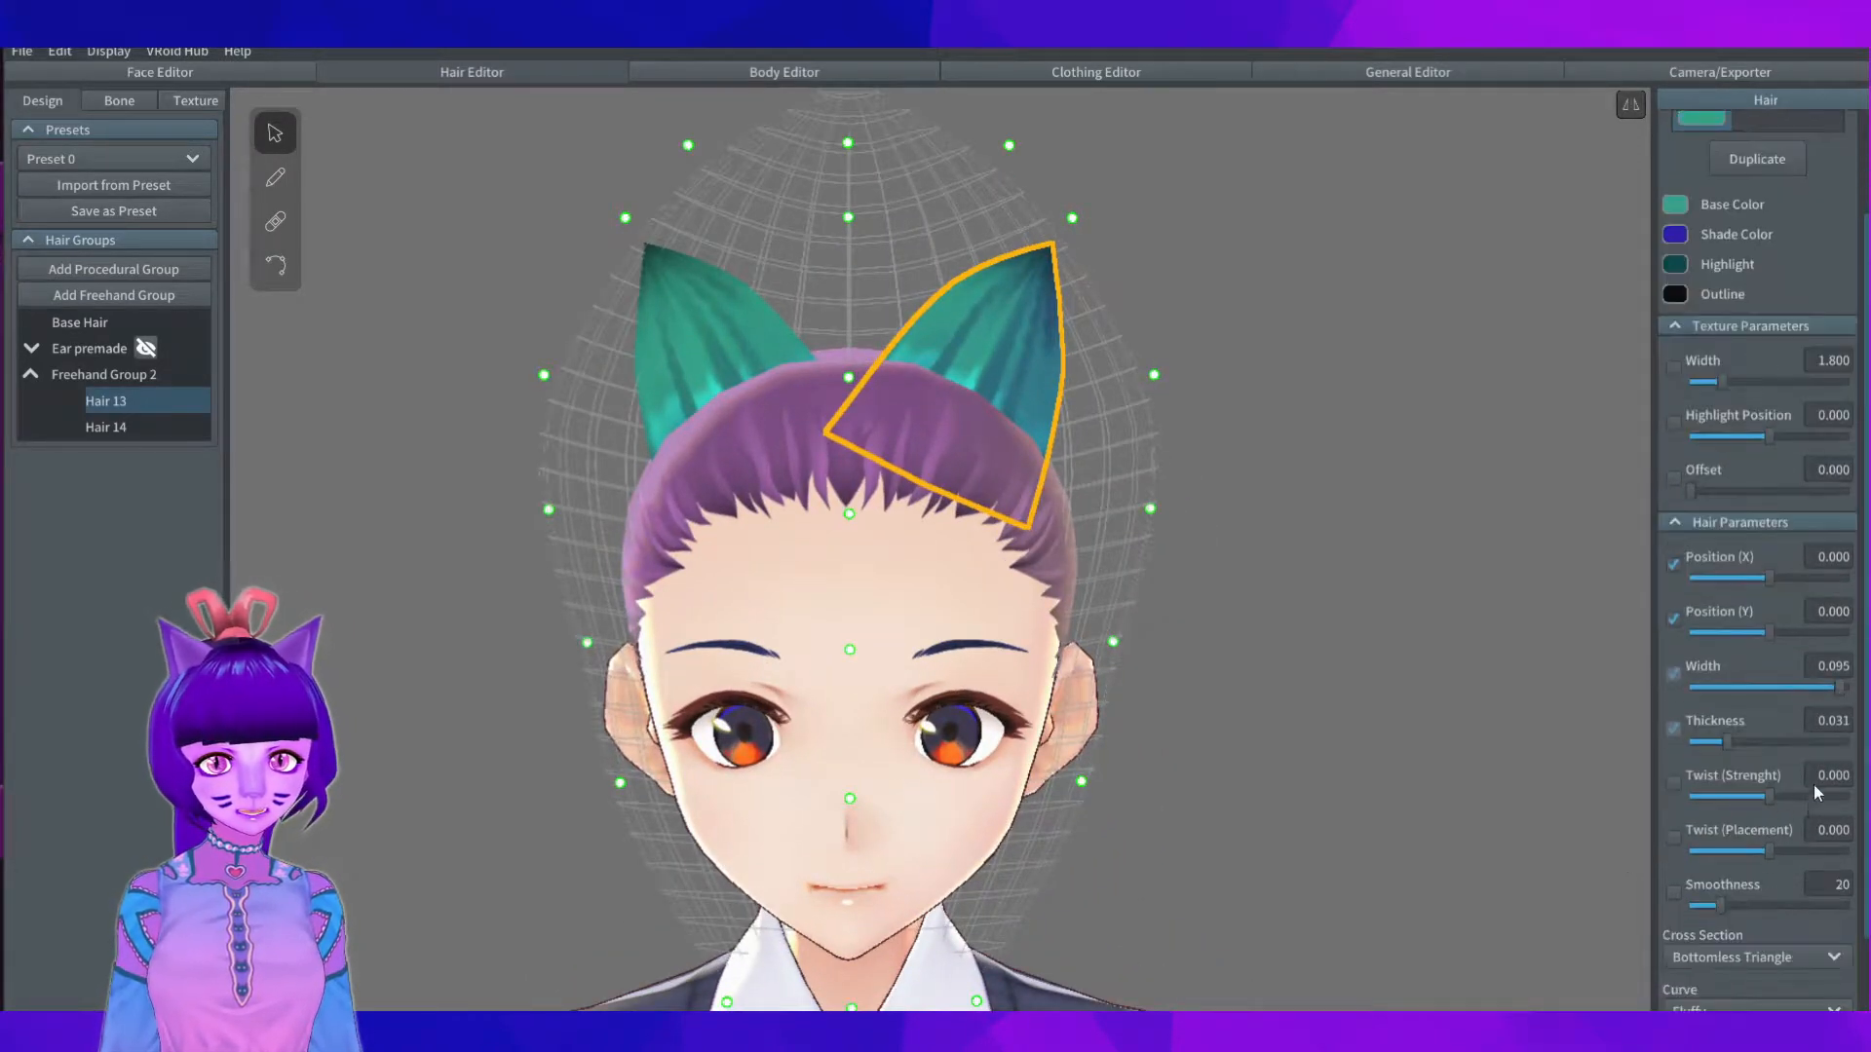
{"action": "left_click", "coordinate": [1832, 729]}
{"action": "type", "text": "-0.300"}
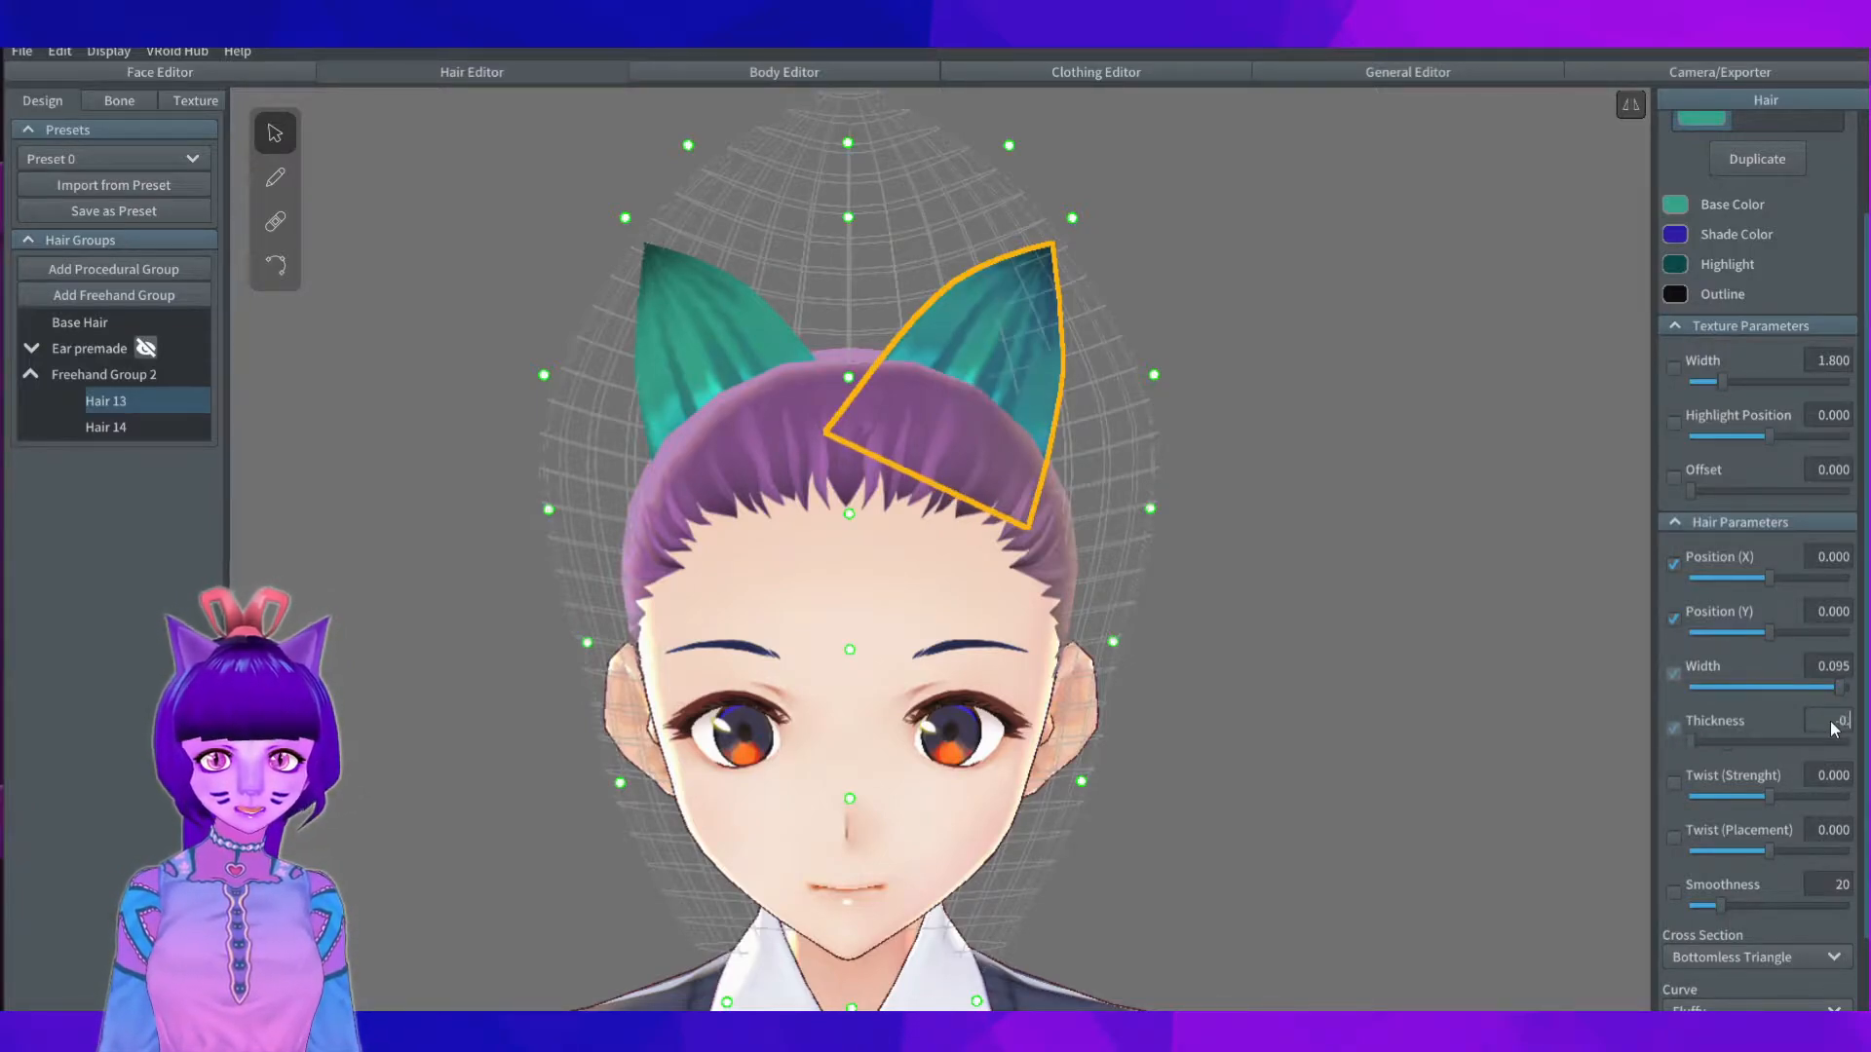
{"action": "right_click_drag", "start_coordinate": [1408, 394], "coordinate": [1080, 414]}
{"action": "left_click", "coordinate": [1224, 411]}
{"action": "right_click_drag", "start_coordinate": [1224, 411], "coordinate": [1191, 402]}
{"action": "right_click_drag", "start_coordinate": [891, 401], "coordinate": [780, 386]}
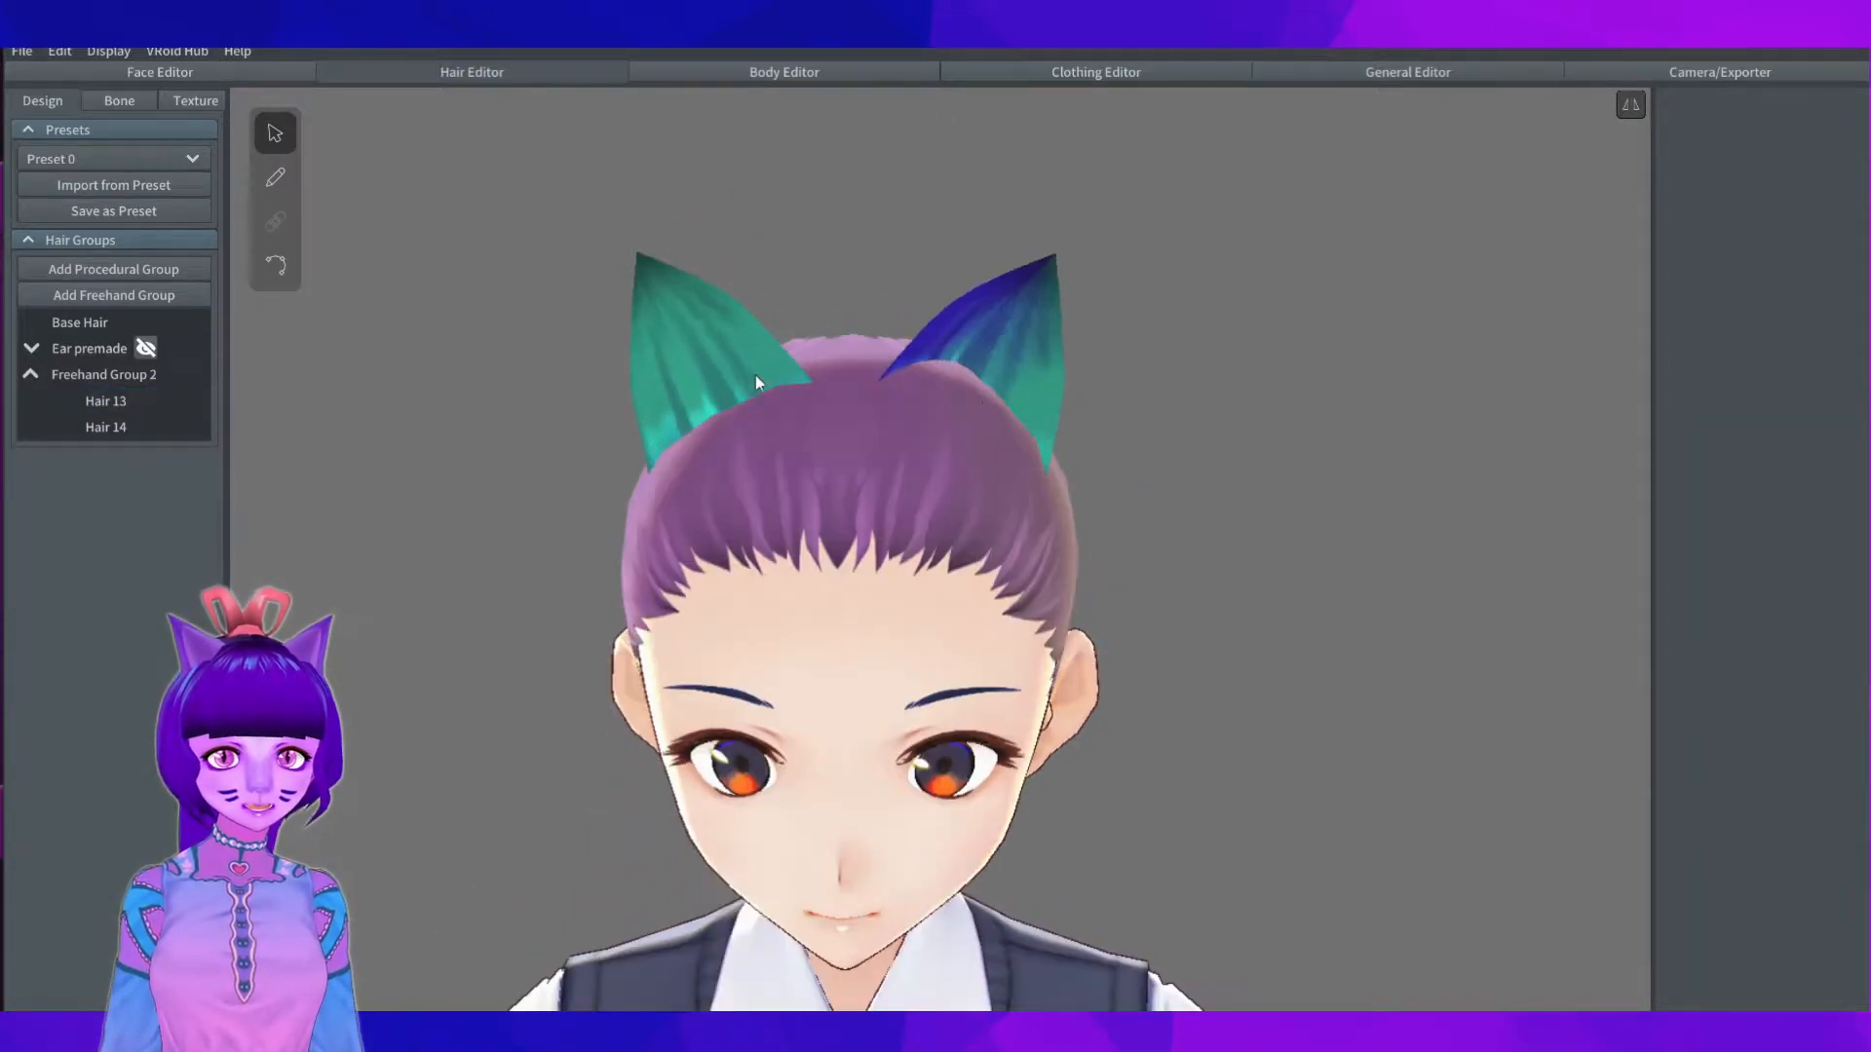
Step: Set the thickness of the cat ear on the character's right side to -0.05
{"action": "left_click", "coordinate": [764, 381]}
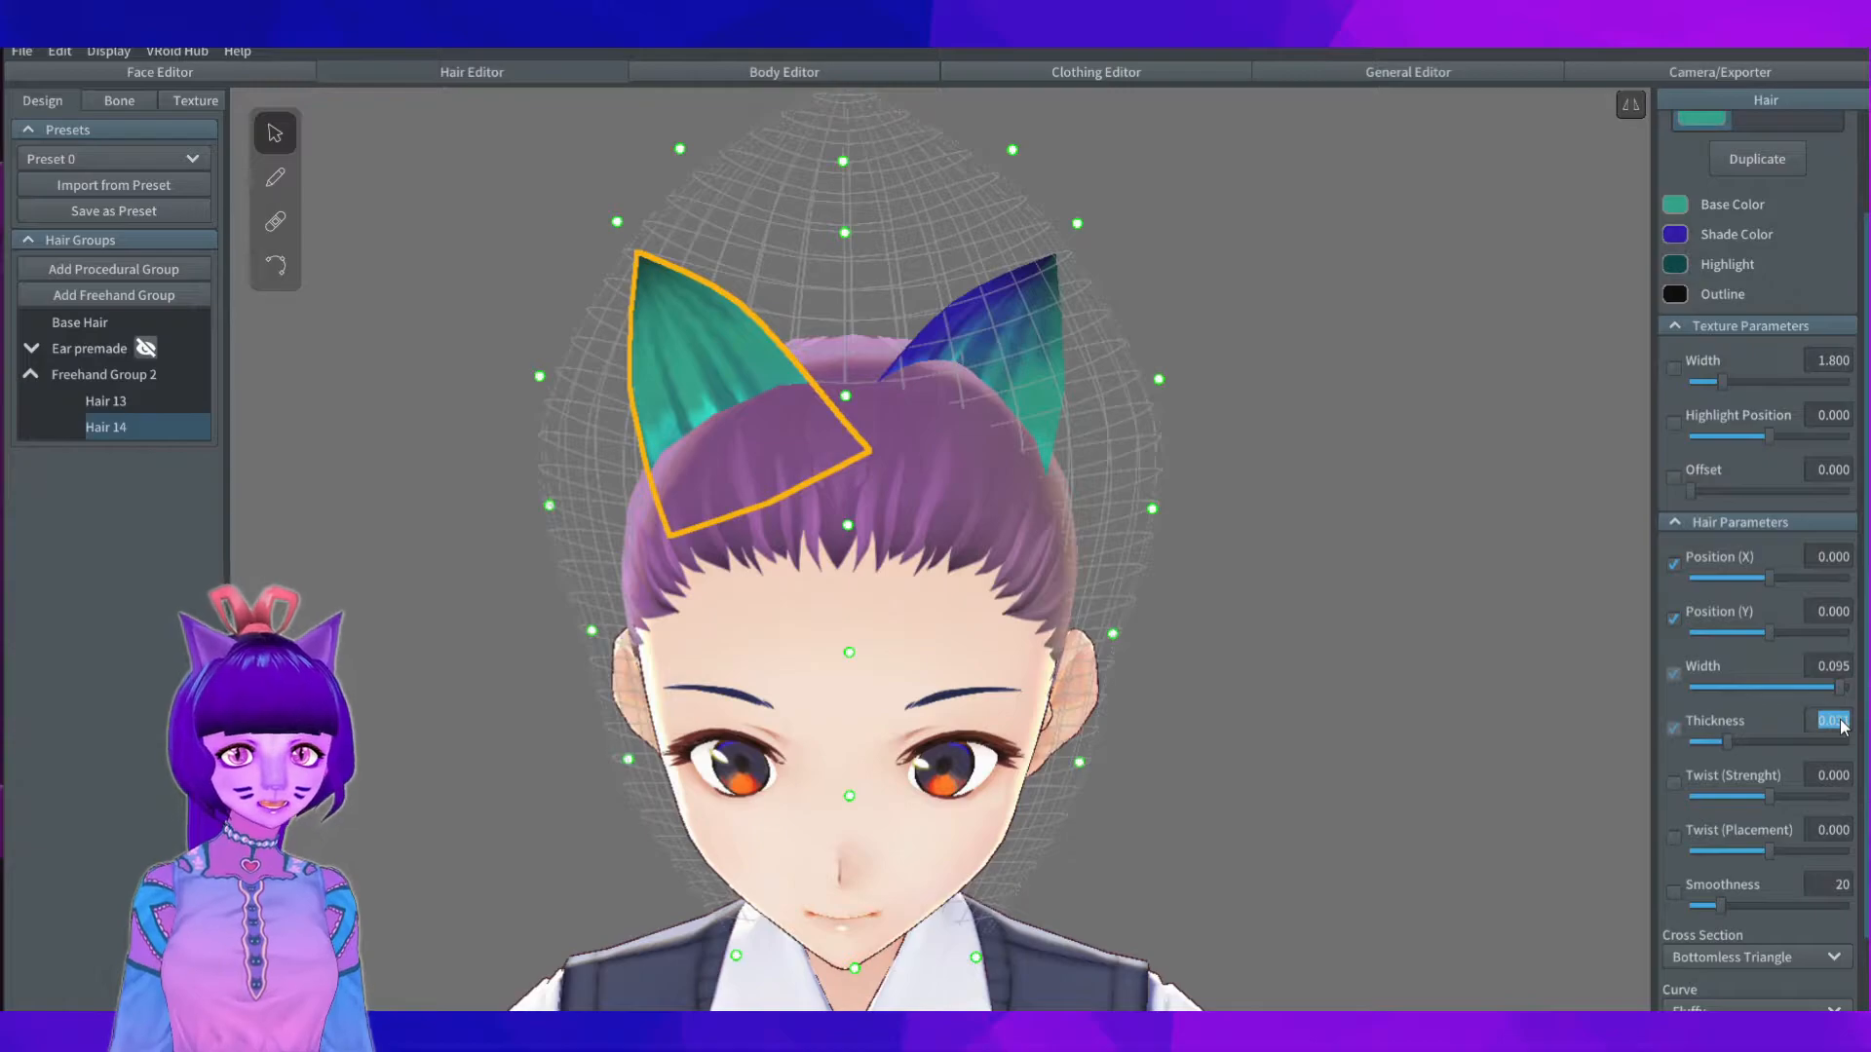
{"action": "type", "text": "-0.05"}
{"action": "left_click", "coordinate": [1148, 672]}
{"action": "right_click_drag", "start_coordinate": [1148, 673], "coordinate": [1031, 481]}
Step: Change the green ear material's shade color to bright cyan
{"action": "left_click", "coordinate": [967, 343]}
{"action": "right_click_drag", "start_coordinate": [967, 343], "coordinate": [1004, 392]}
{"action": "scroll", "coordinate": [1840, 316], "scroll_direction": "up", "scroll_amount": 3}
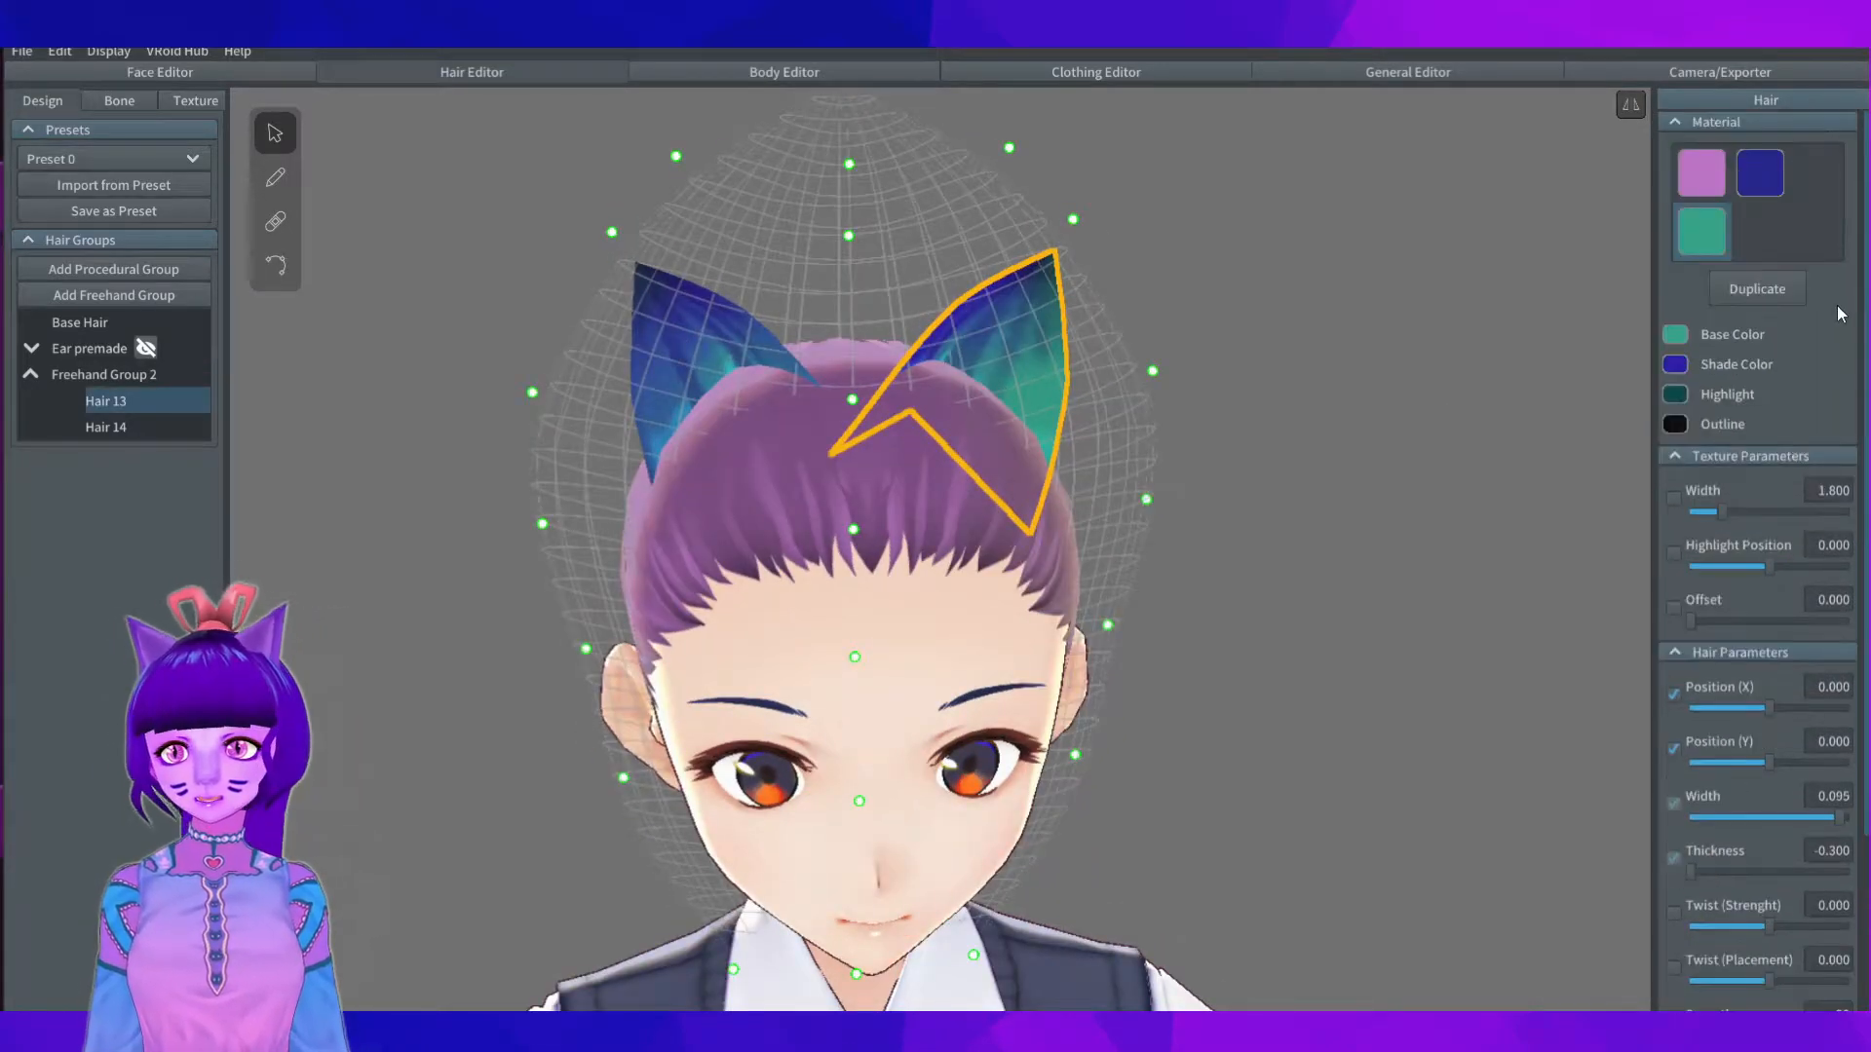
{"action": "left_click", "coordinate": [1676, 364]}
{"action": "left_click", "coordinate": [1641, 448]}
{"action": "left_click_drag", "start_coordinate": [1571, 419], "coordinate": [1606, 402]}
{"action": "right_click_drag", "start_coordinate": [1191, 505], "coordinate": [1386, 445]}
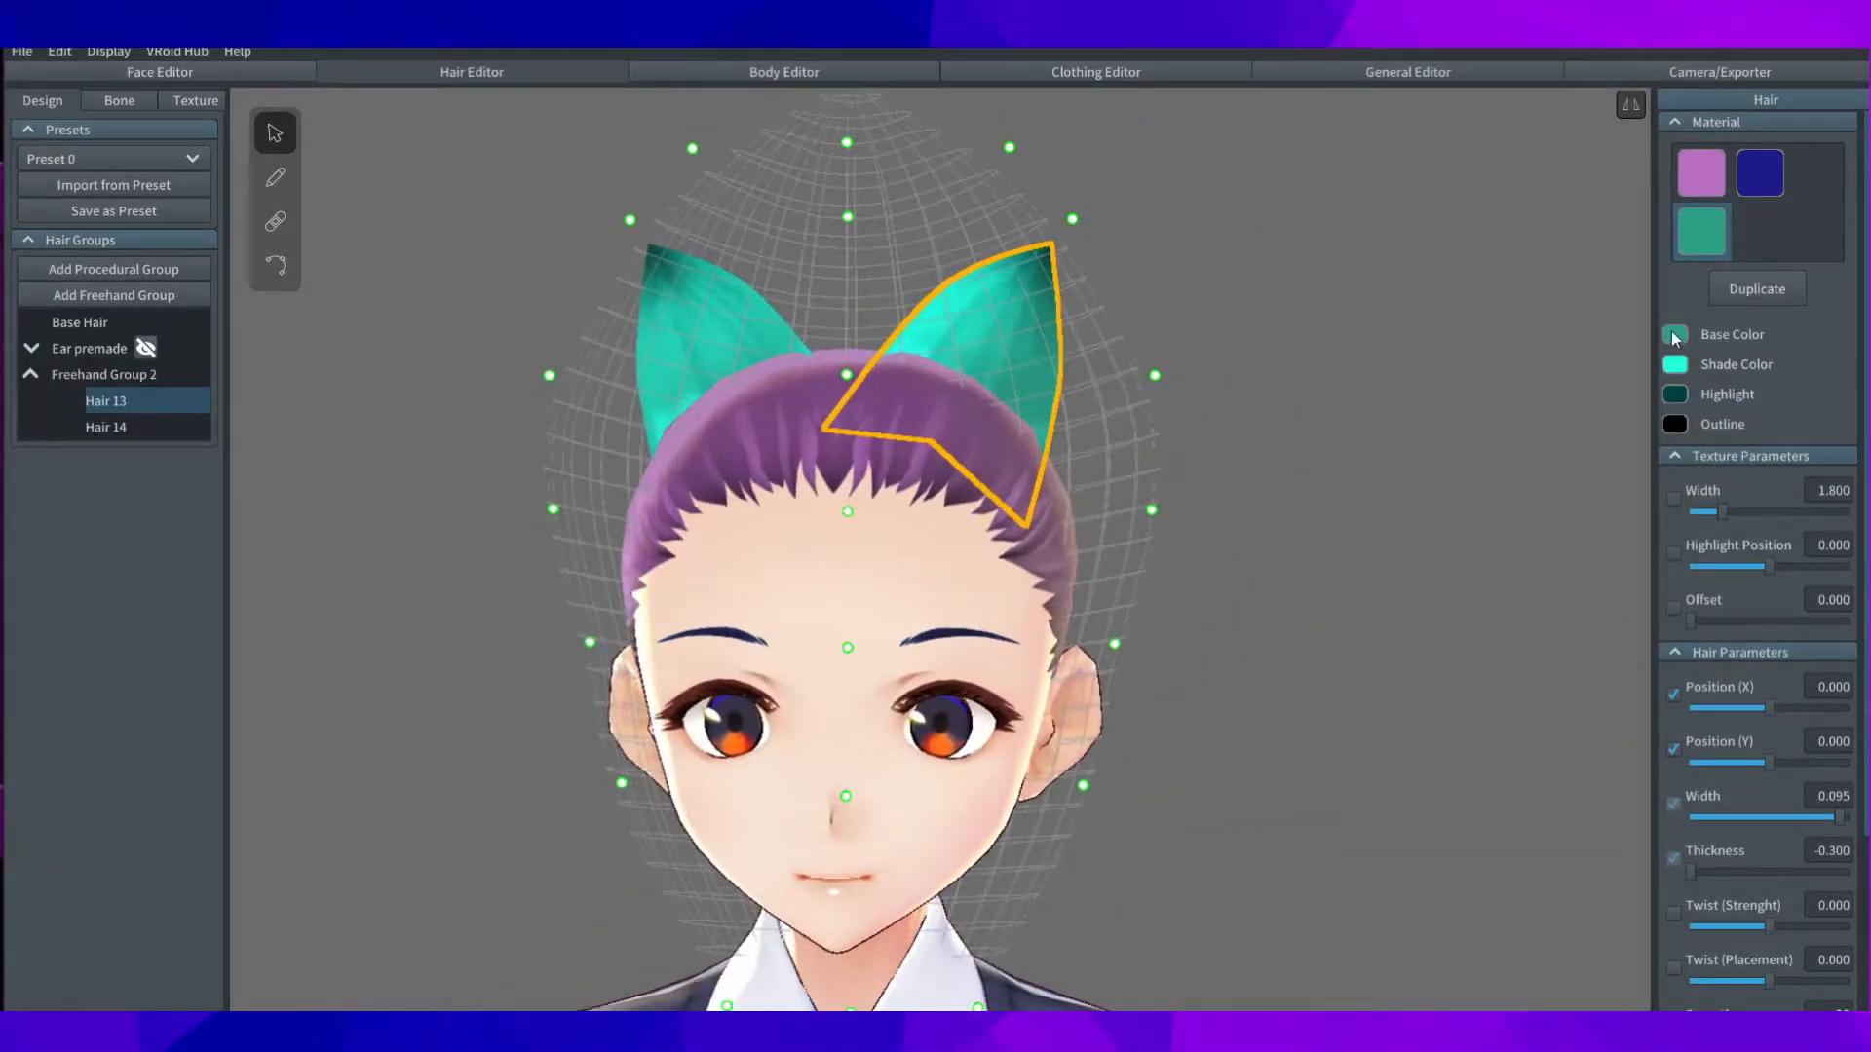
Step: Darken the ear material's base color to deep green and its shade color to dark teal green
{"action": "left_click", "coordinate": [1676, 335]}
{"action": "left_click_drag", "start_coordinate": [1606, 423], "coordinate": [1622, 445]}
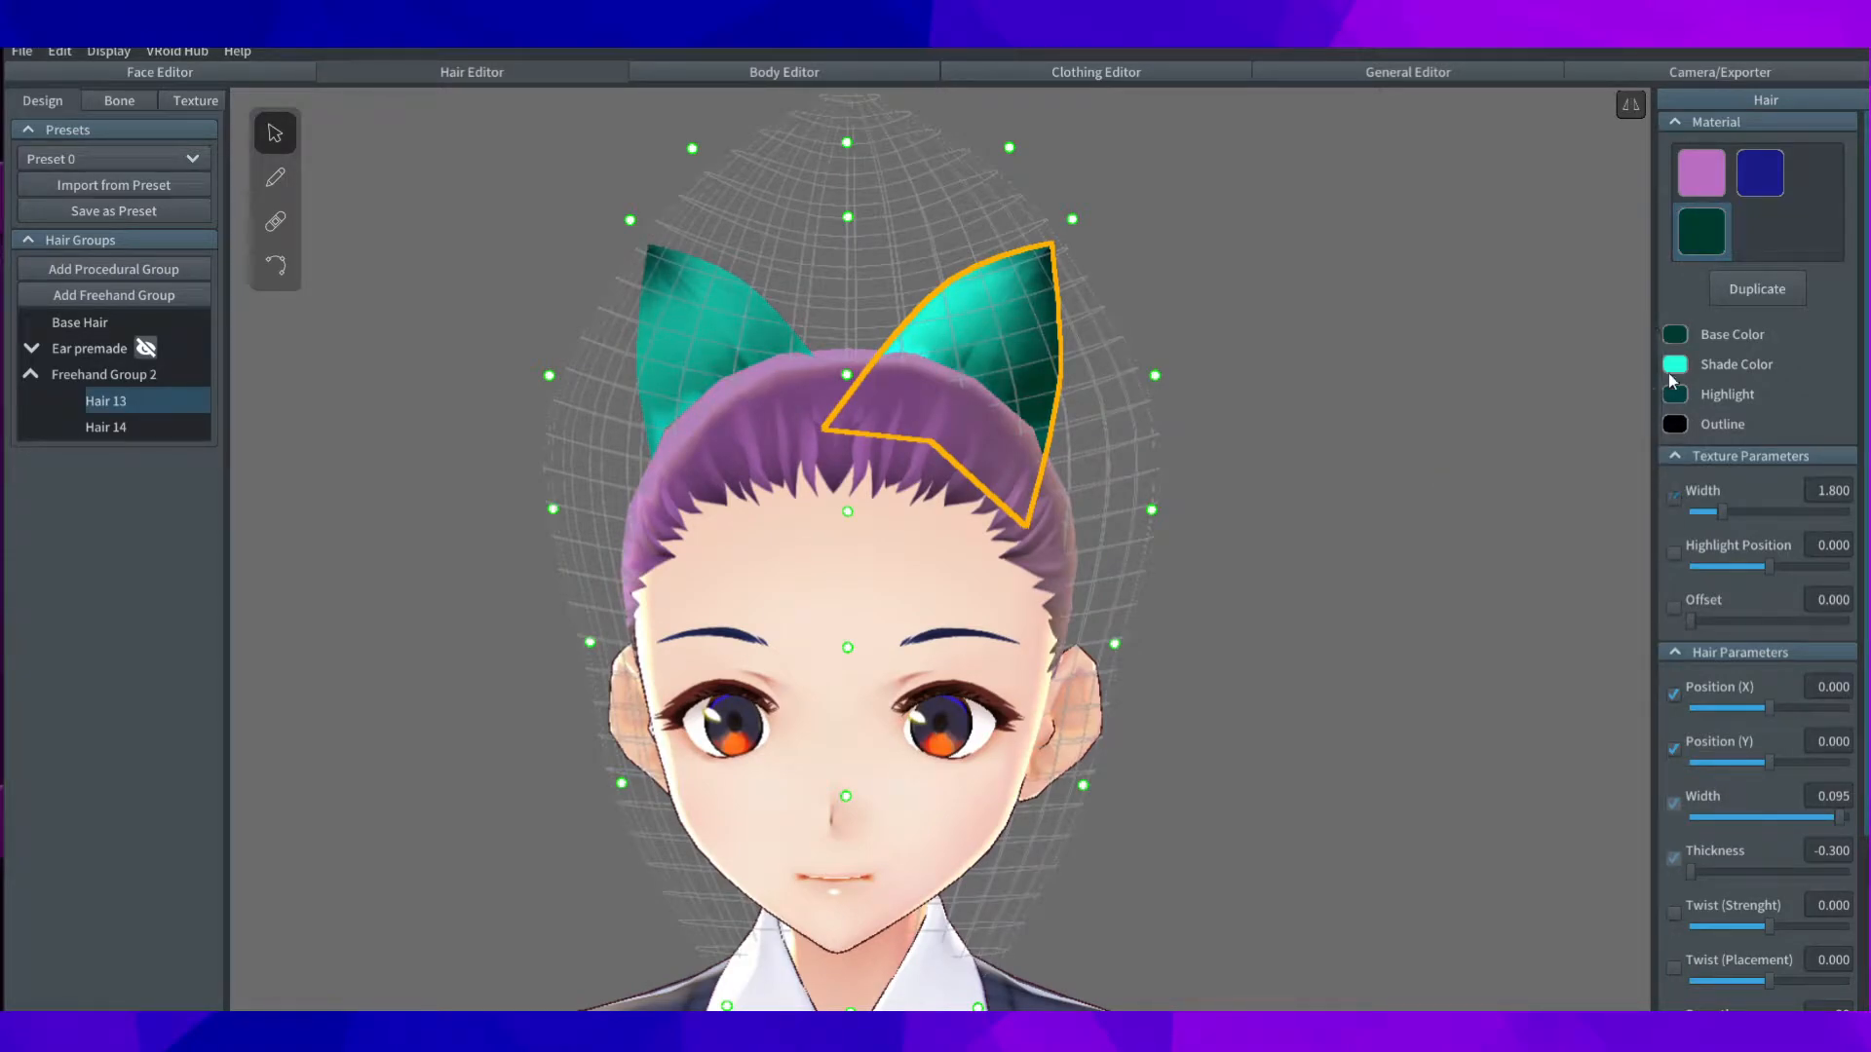
{"action": "left_click", "coordinate": [1677, 364]}
{"action": "left_click", "coordinate": [1610, 453]}
{"action": "right_click_drag", "start_coordinate": [1027, 428], "coordinate": [1238, 501]}
{"action": "left_click", "coordinate": [1238, 488]}
{"action": "scroll", "coordinate": [1218, 500], "scroll_direction": "down", "scroll_amount": 4}
{"action": "scroll", "coordinate": [1210, 507], "scroll_direction": "up", "scroll_amount": 5}
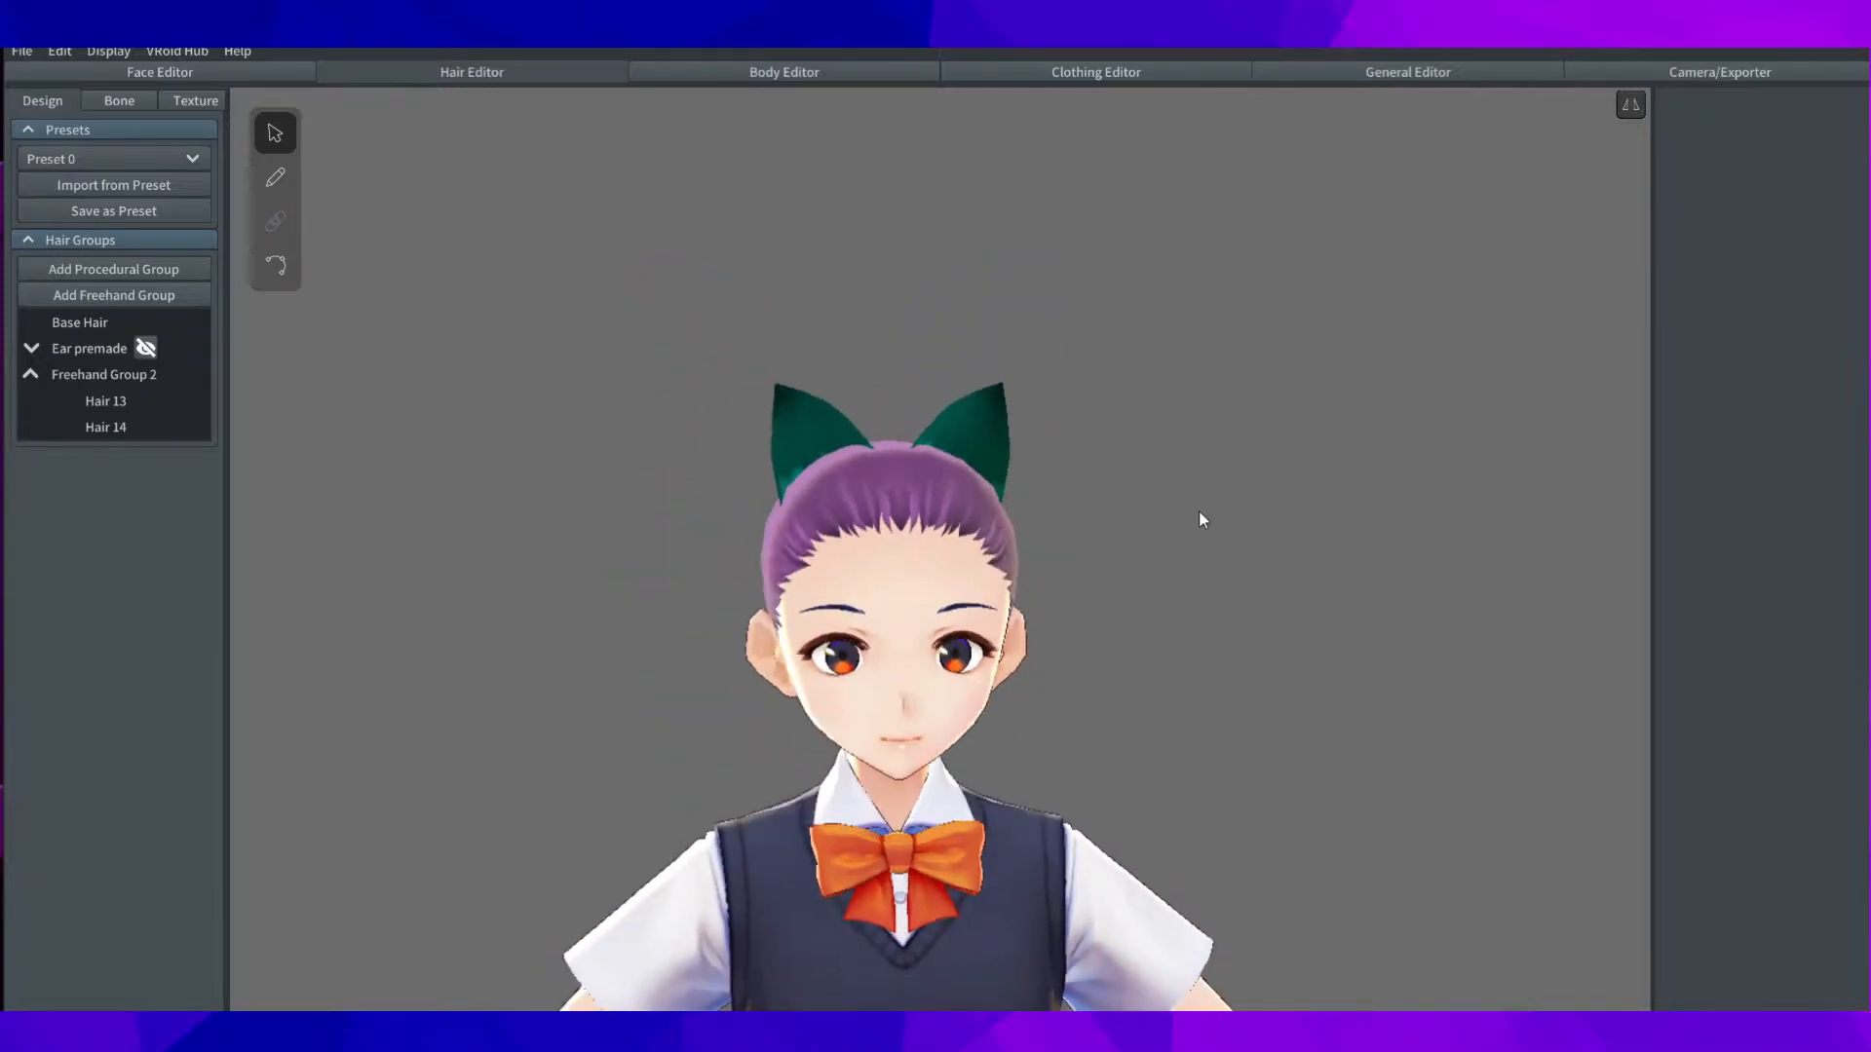
Step: Examine the shape and fit of both dark green ears on the head from several angles
{"action": "left_click", "coordinate": [1067, 417]}
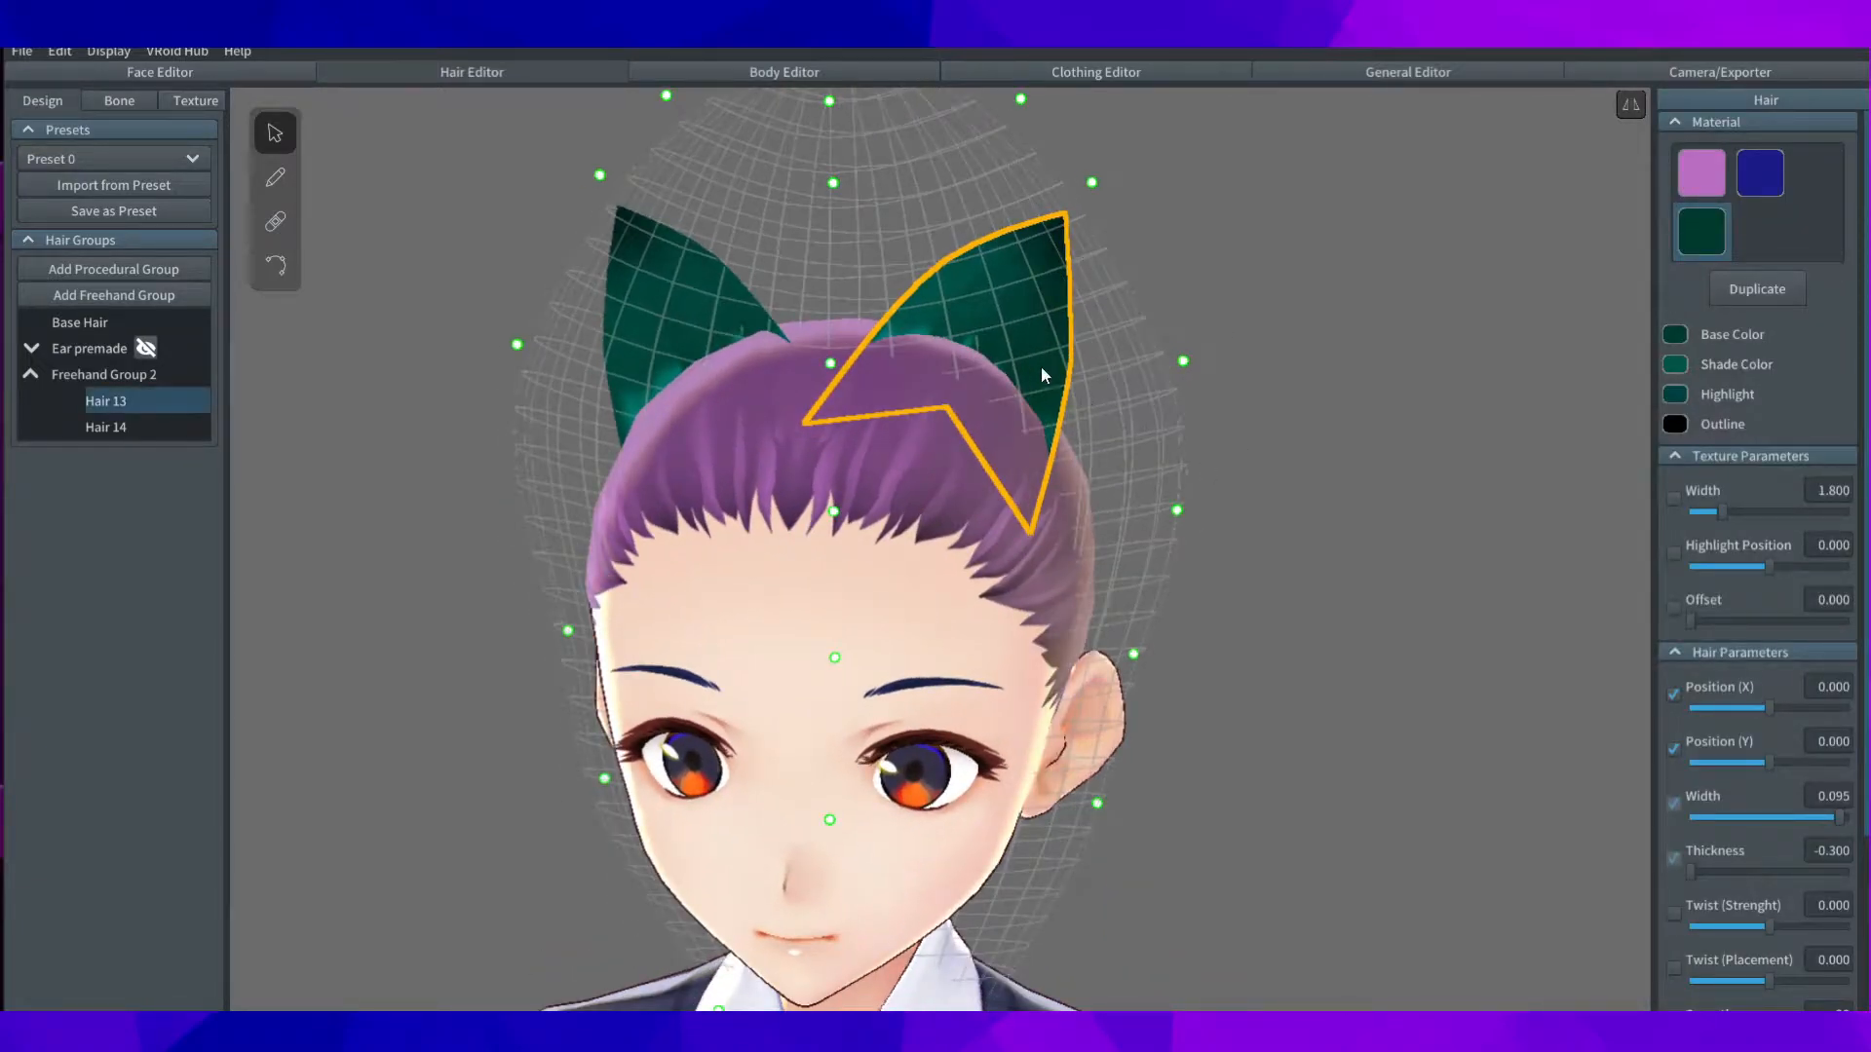
{"action": "right_click_drag", "start_coordinate": [1041, 366], "coordinate": [892, 325]}
{"action": "left_click_drag", "start_coordinate": [1840, 825], "coordinate": [1840, 826]}
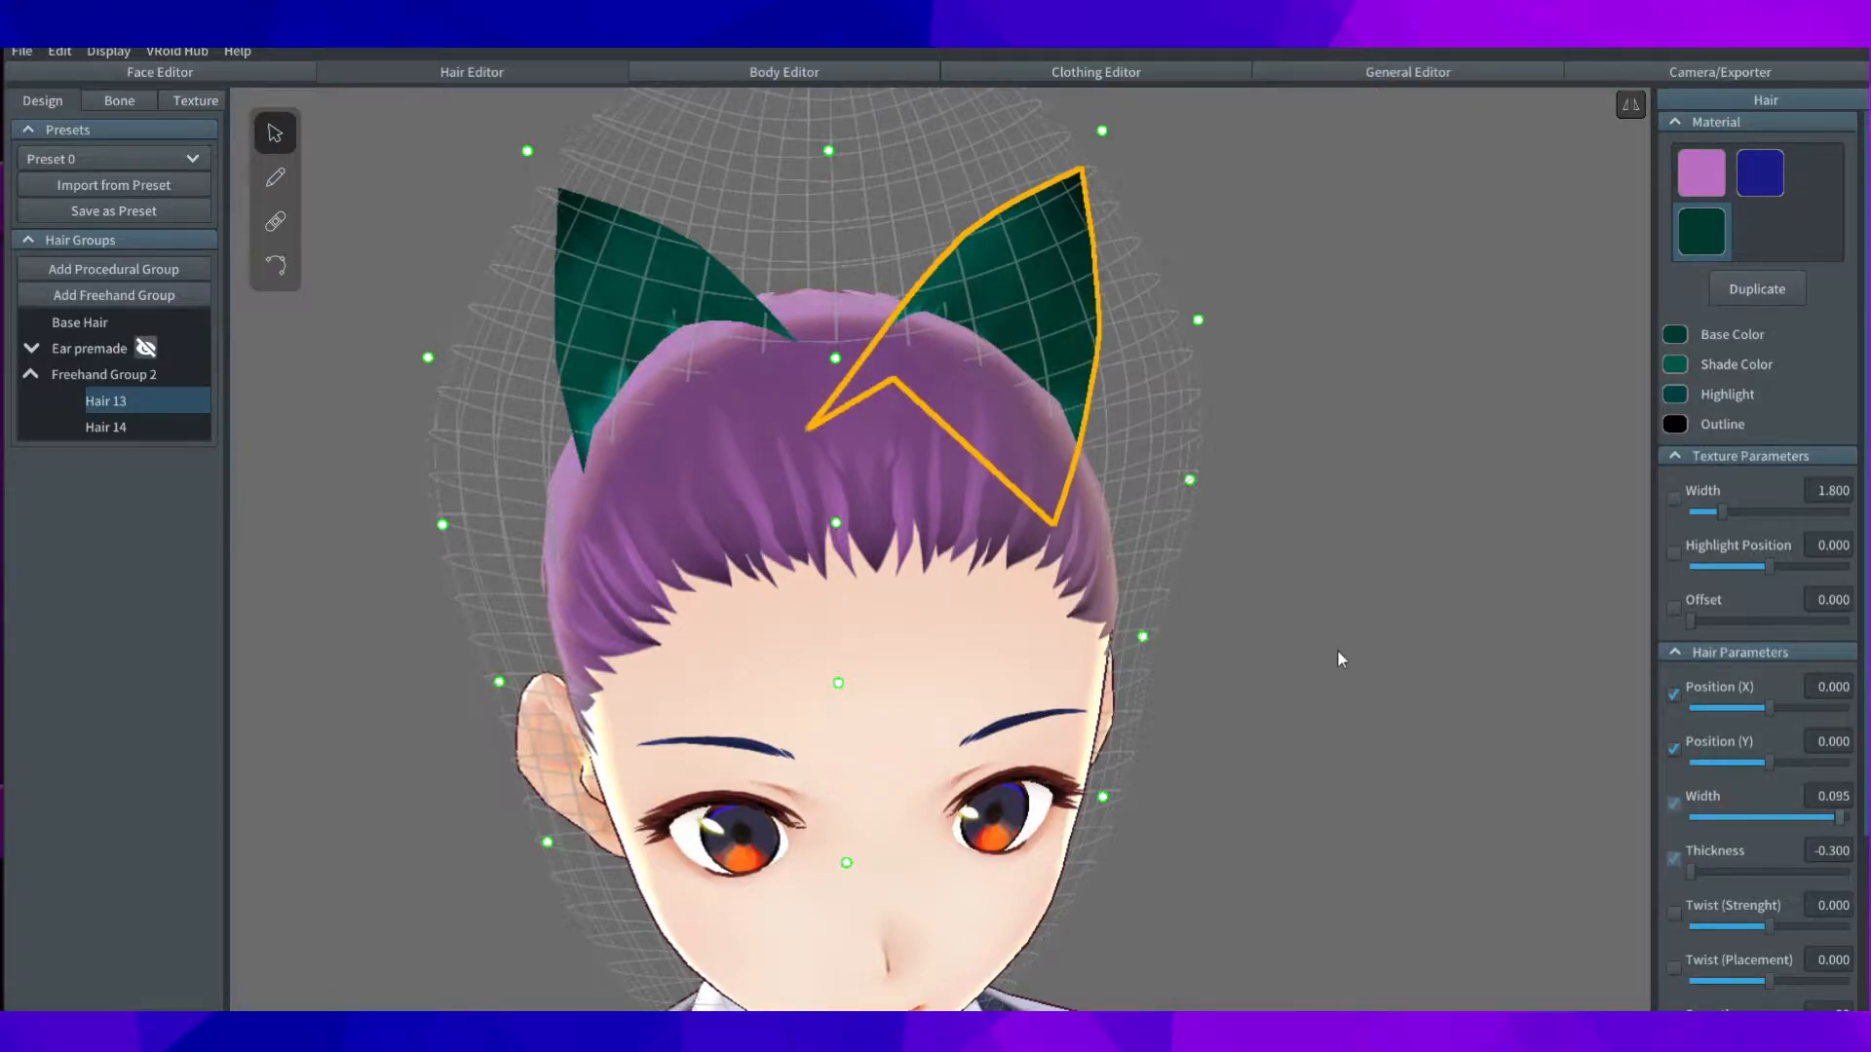
{"action": "right_click_drag", "start_coordinate": [1339, 649], "coordinate": [1372, 665]}
{"action": "mouse_move", "coordinate": [1822, 825]}
{"action": "left_mouse_down"}
{"action": "mouse_move", "coordinate": [1787, 809]}
{"action": "mouse_move", "coordinate": [1836, 820]}
{"action": "left_mouse_up"}
{"action": "left_click", "coordinate": [1201, 559]}
{"action": "right_click_drag", "start_coordinate": [1140, 622], "coordinate": [1195, 559]}
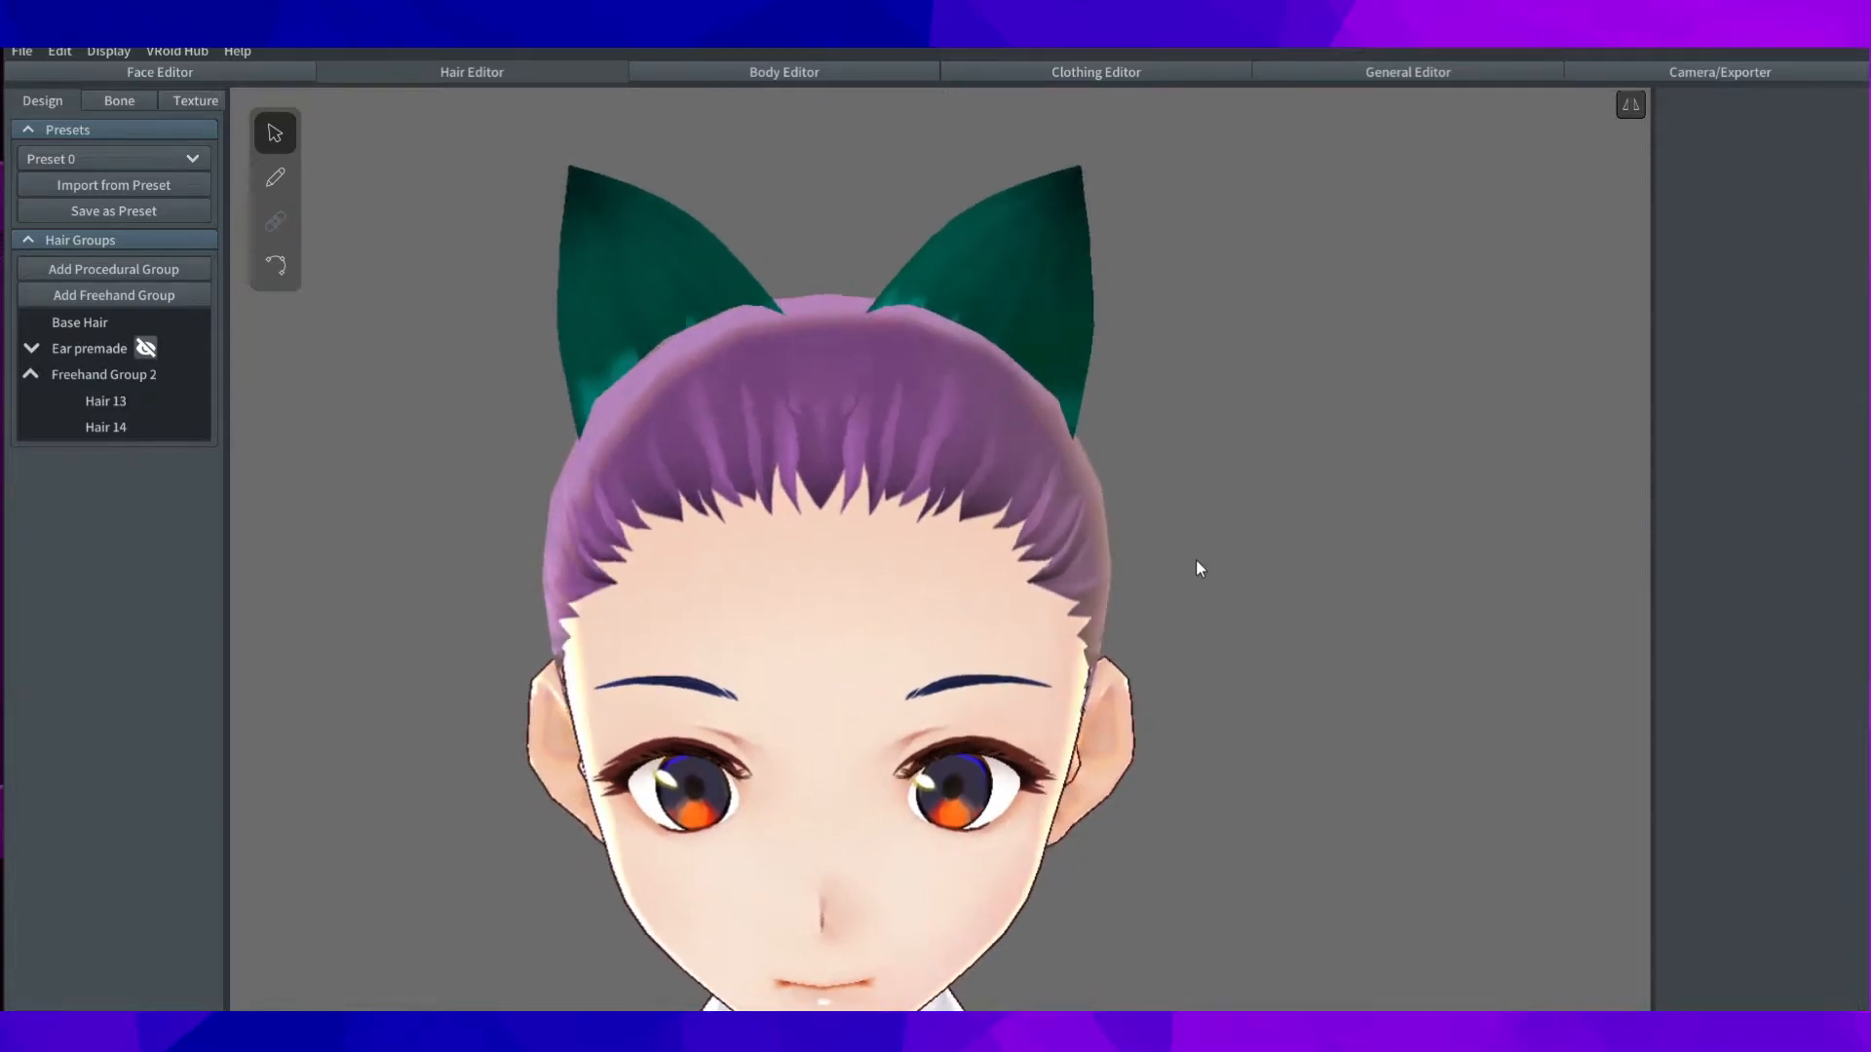
{"action": "left_click", "coordinate": [1064, 378]}
{"action": "left_click", "coordinate": [658, 281]}
{"action": "middle_click_drag", "start_coordinate": [1111, 386], "coordinate": [1129, 413]}
{"action": "scroll", "coordinate": [1066, 410], "scroll_direction": "up", "scroll_amount": 2}
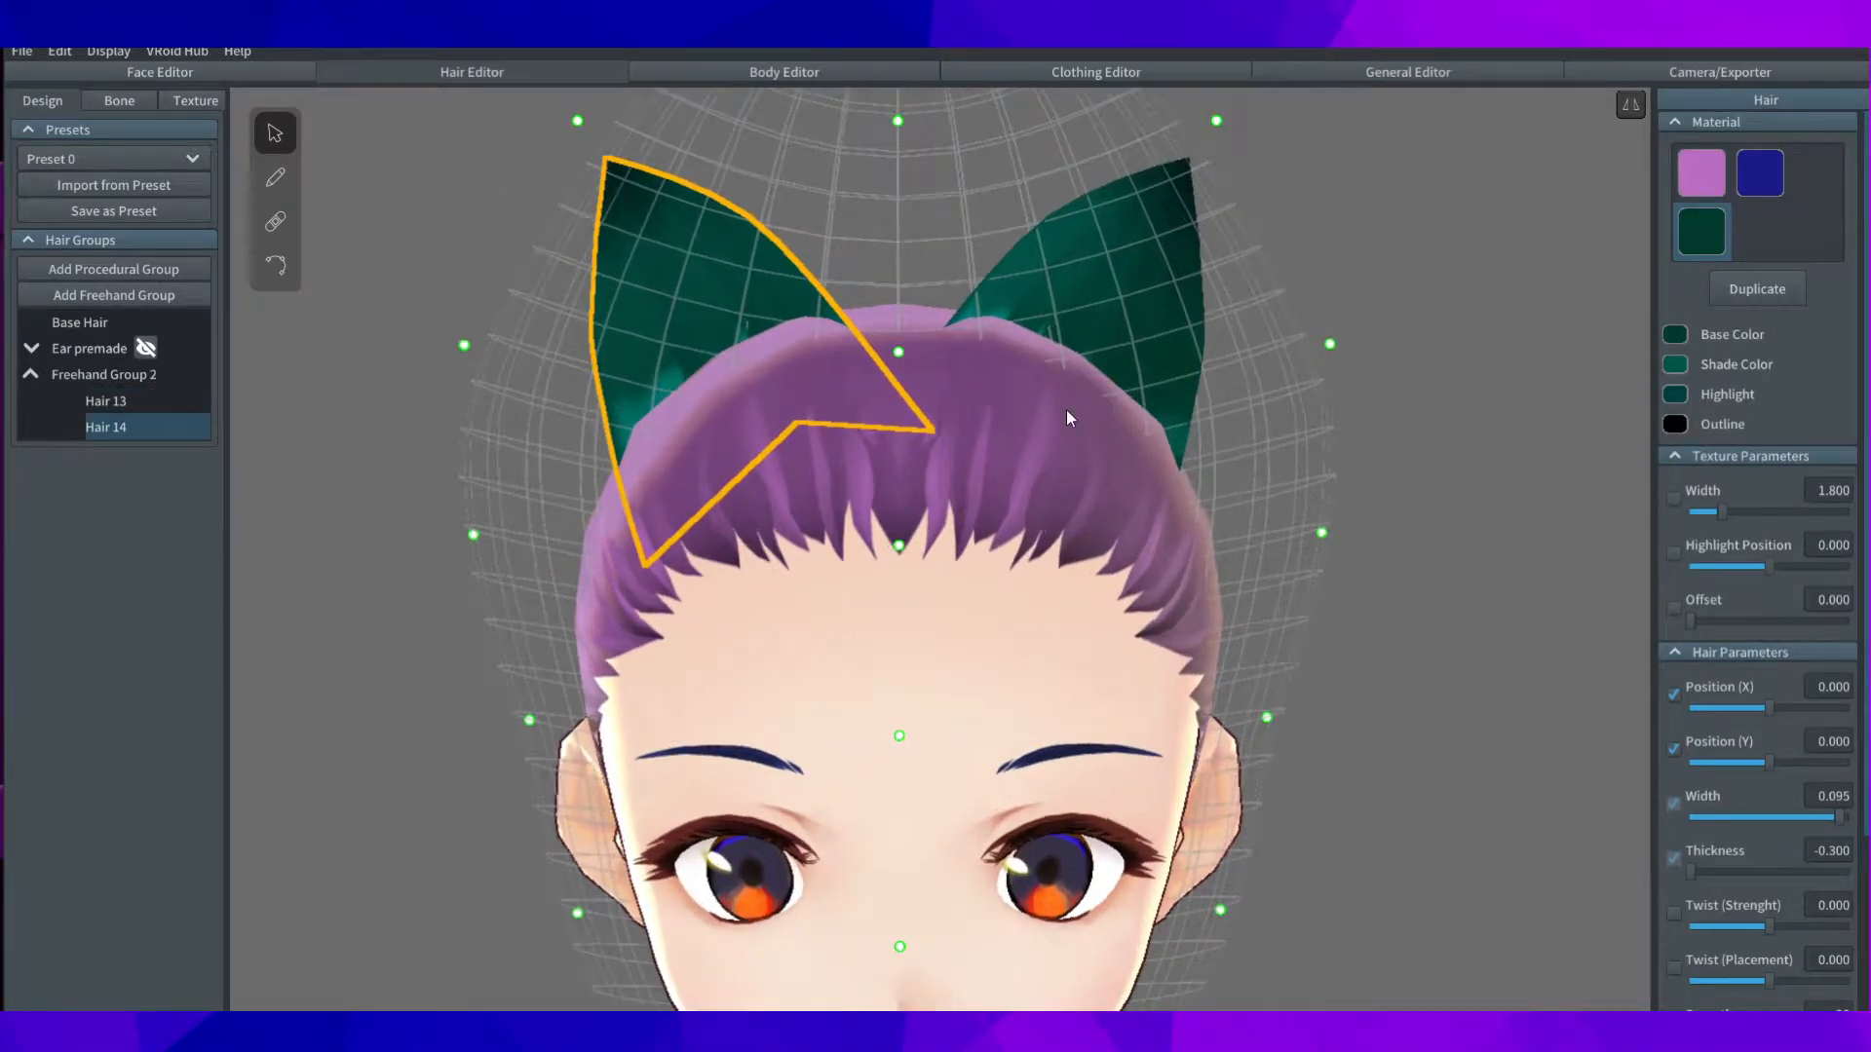
Step: Duplicate the dark green material for the hair brush and give the copy a light mint green base color
{"action": "left_click", "coordinate": [277, 191]}
{"action": "scroll", "coordinate": [1809, 468], "scroll_direction": "up", "scroll_amount": 5}
{"action": "left_click", "coordinate": [1764, 333]}
{"action": "left_click", "coordinate": [1678, 435]}
{"action": "left_click", "coordinate": [1558, 495]}
{"action": "left_click", "coordinate": [1556, 491]}
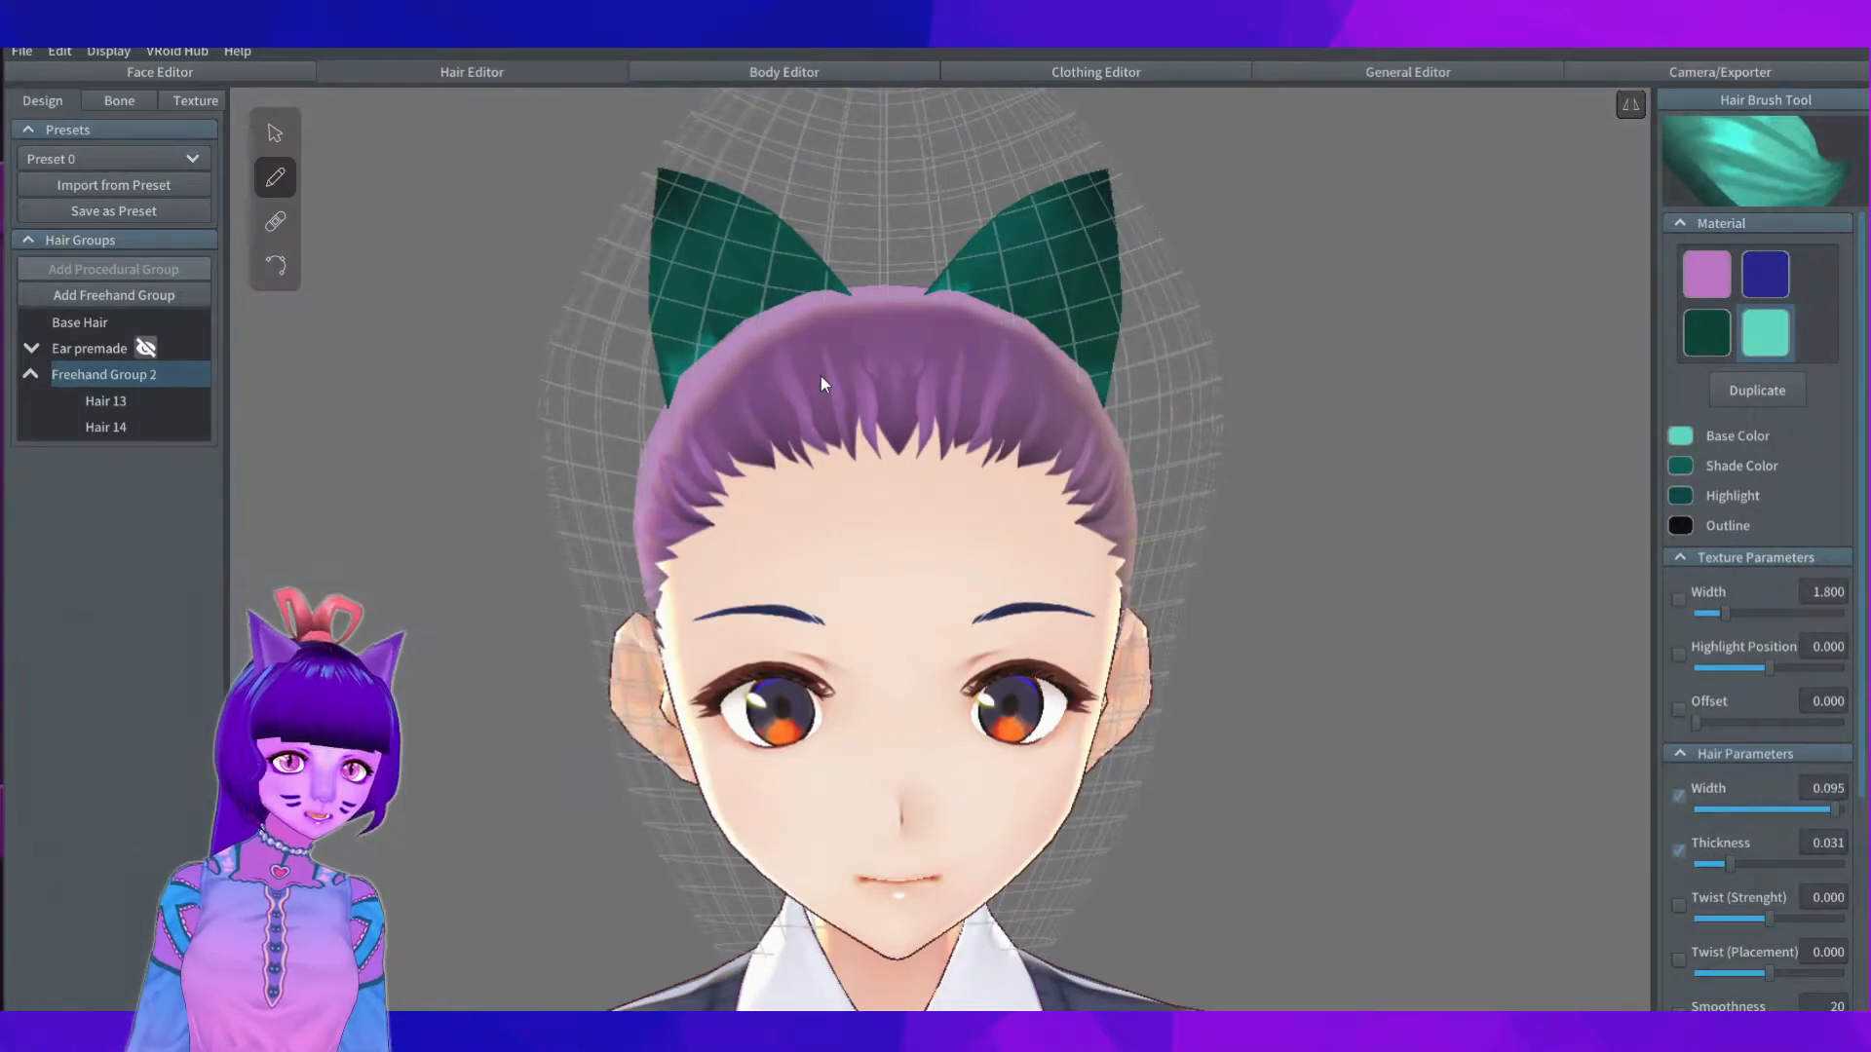
Step: Try a mirrored light green inner-ear stroke at width 0.095 and undo it
{"action": "right_click_drag", "start_coordinate": [820, 376], "coordinate": [926, 390]}
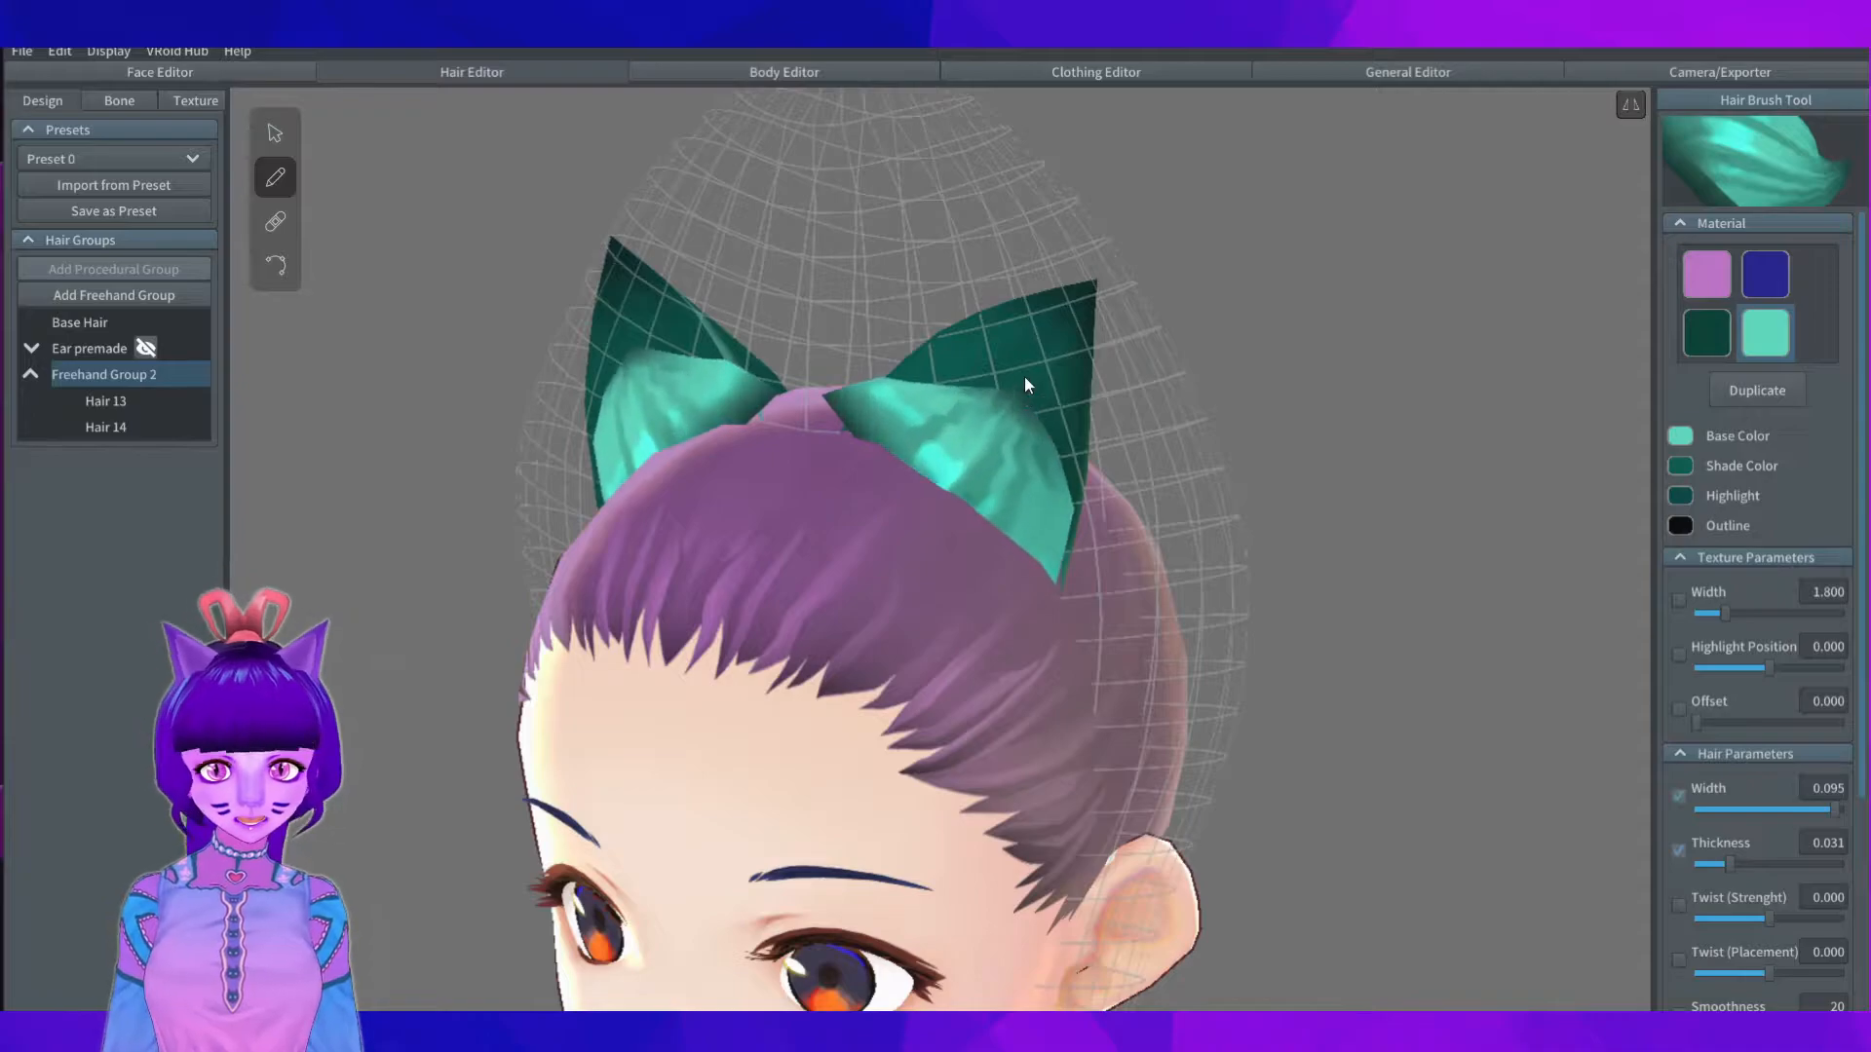
{"action": "left_click_drag", "start_coordinate": [1047, 316], "coordinate": [1072, 293]}
{"action": "right_click_drag", "start_coordinate": [1072, 292], "coordinate": [795, 316]}
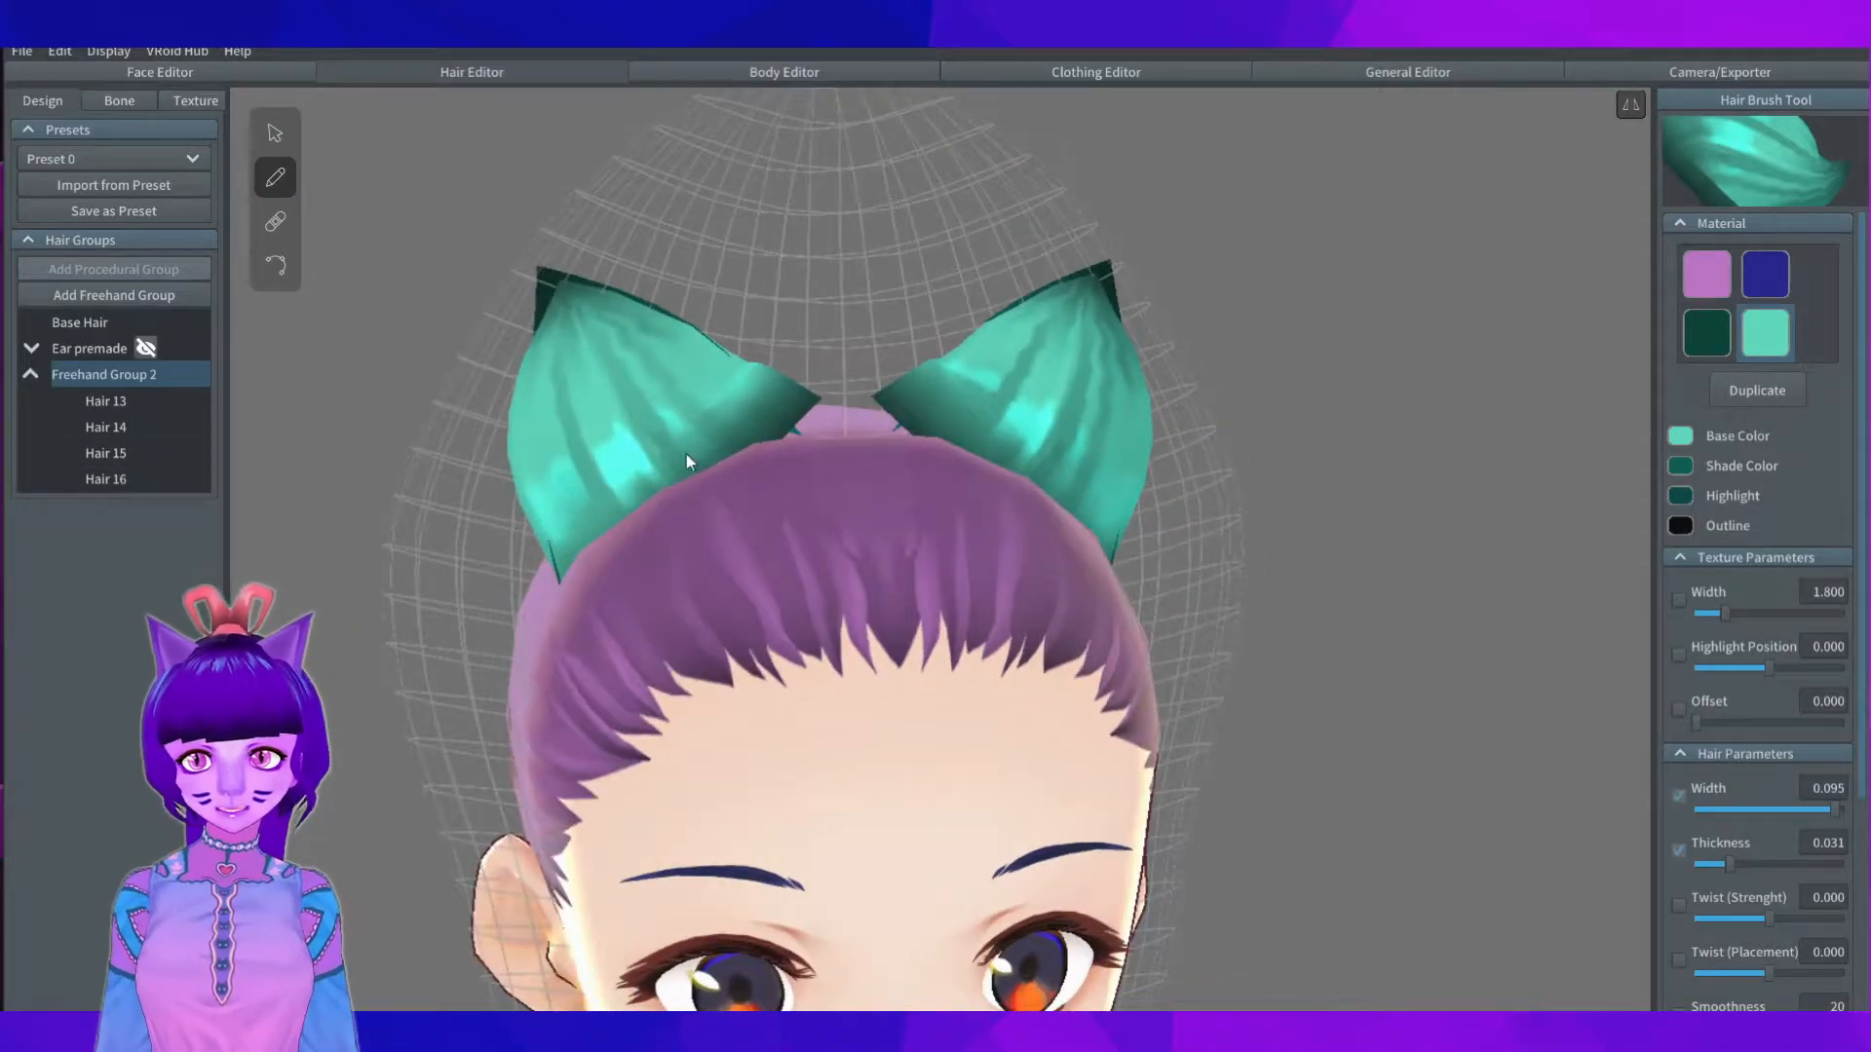
{"action": "key", "text": "ctrl+z"}
Step: Set the hair brush width to 0.074 and draw a mirrored light green inner-ear stroke up to the ear tip
{"action": "mouse_move", "coordinate": [1051, 370]}
{"action": "right_mouse_down"}
{"action": "mouse_move", "coordinate": [842, 464]}
{"action": "mouse_move", "coordinate": [941, 448]}
{"action": "right_mouse_up"}
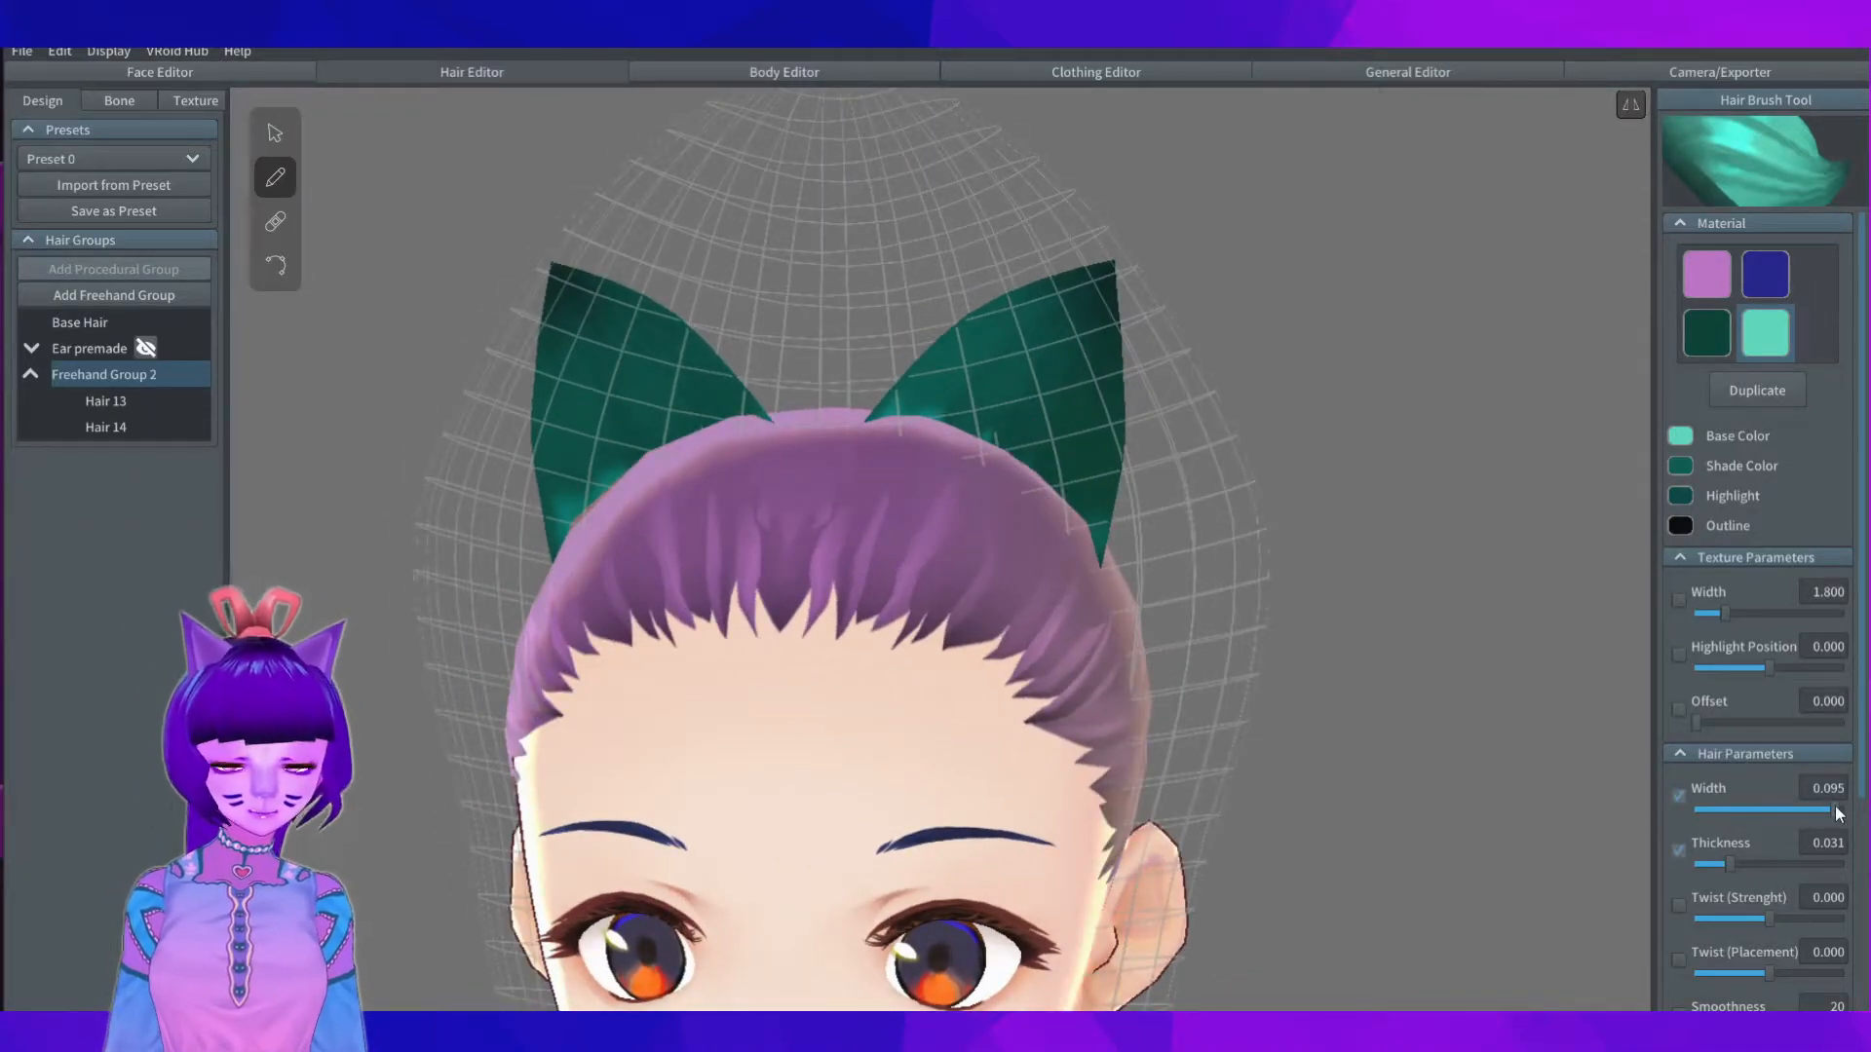
{"action": "left_click_drag", "start_coordinate": [1836, 810], "coordinate": [1802, 809]}
{"action": "left_click_drag", "start_coordinate": [1009, 443], "coordinate": [1093, 279]}
{"action": "mouse_move", "coordinate": [1092, 279]}
{"action": "right_mouse_down"}
{"action": "mouse_move", "coordinate": [927, 384]}
{"action": "mouse_move", "coordinate": [977, 389]}
{"action": "mouse_move", "coordinate": [900, 373]}
{"action": "right_mouse_up"}
{"action": "scroll", "coordinate": [936, 399], "scroll_direction": "down", "scroll_amount": 5}
{"action": "scroll", "coordinate": [982, 439], "scroll_direction": "up", "scroll_amount": 5}
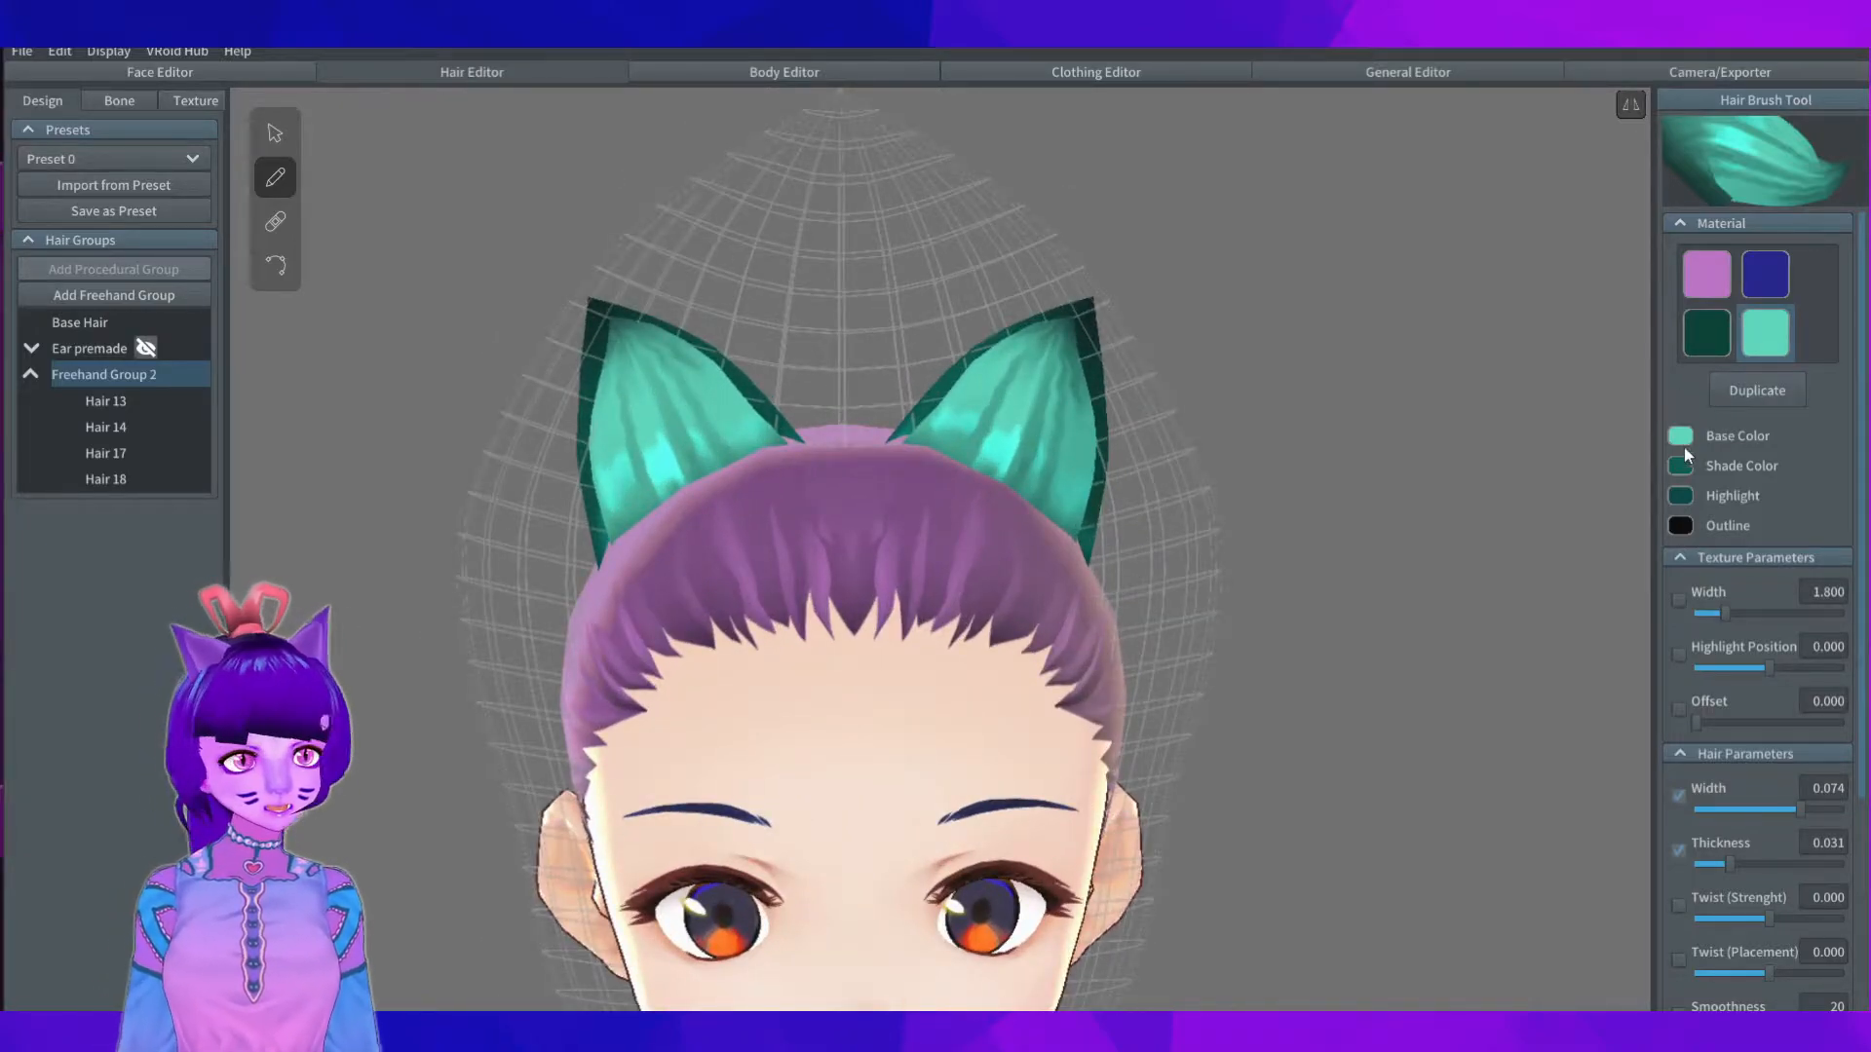
Step: Change the light green material's highlight color to black
{"action": "left_click", "coordinate": [1687, 502]}
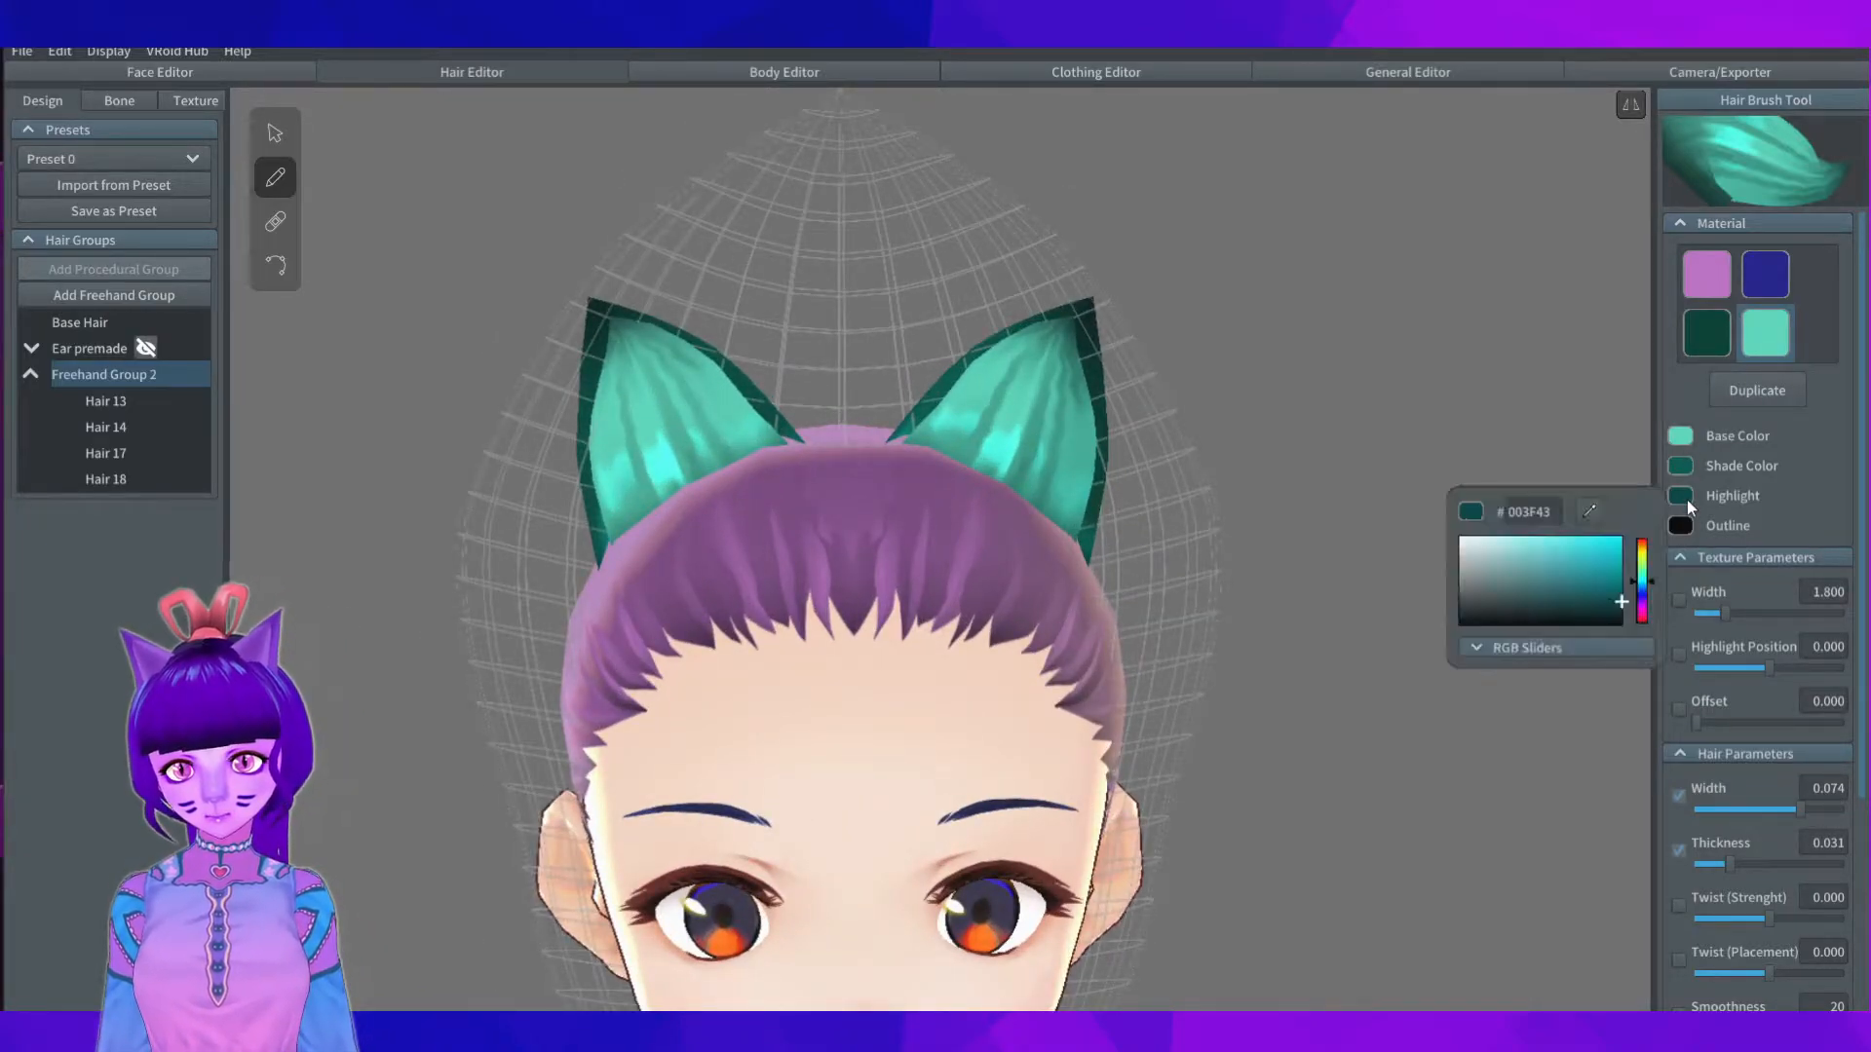
{"action": "left_click_drag", "start_coordinate": [1624, 606], "coordinate": [1616, 663]}
{"action": "left_click", "coordinate": [1430, 499]}
{"action": "right_click_drag", "start_coordinate": [1408, 487], "coordinate": [1257, 405]}
{"action": "scroll", "coordinate": [603, 421], "scroll_direction": "up", "scroll_amount": 2}
{"action": "scroll", "coordinate": [602, 426], "scroll_direction": "down", "scroll_amount": 2}
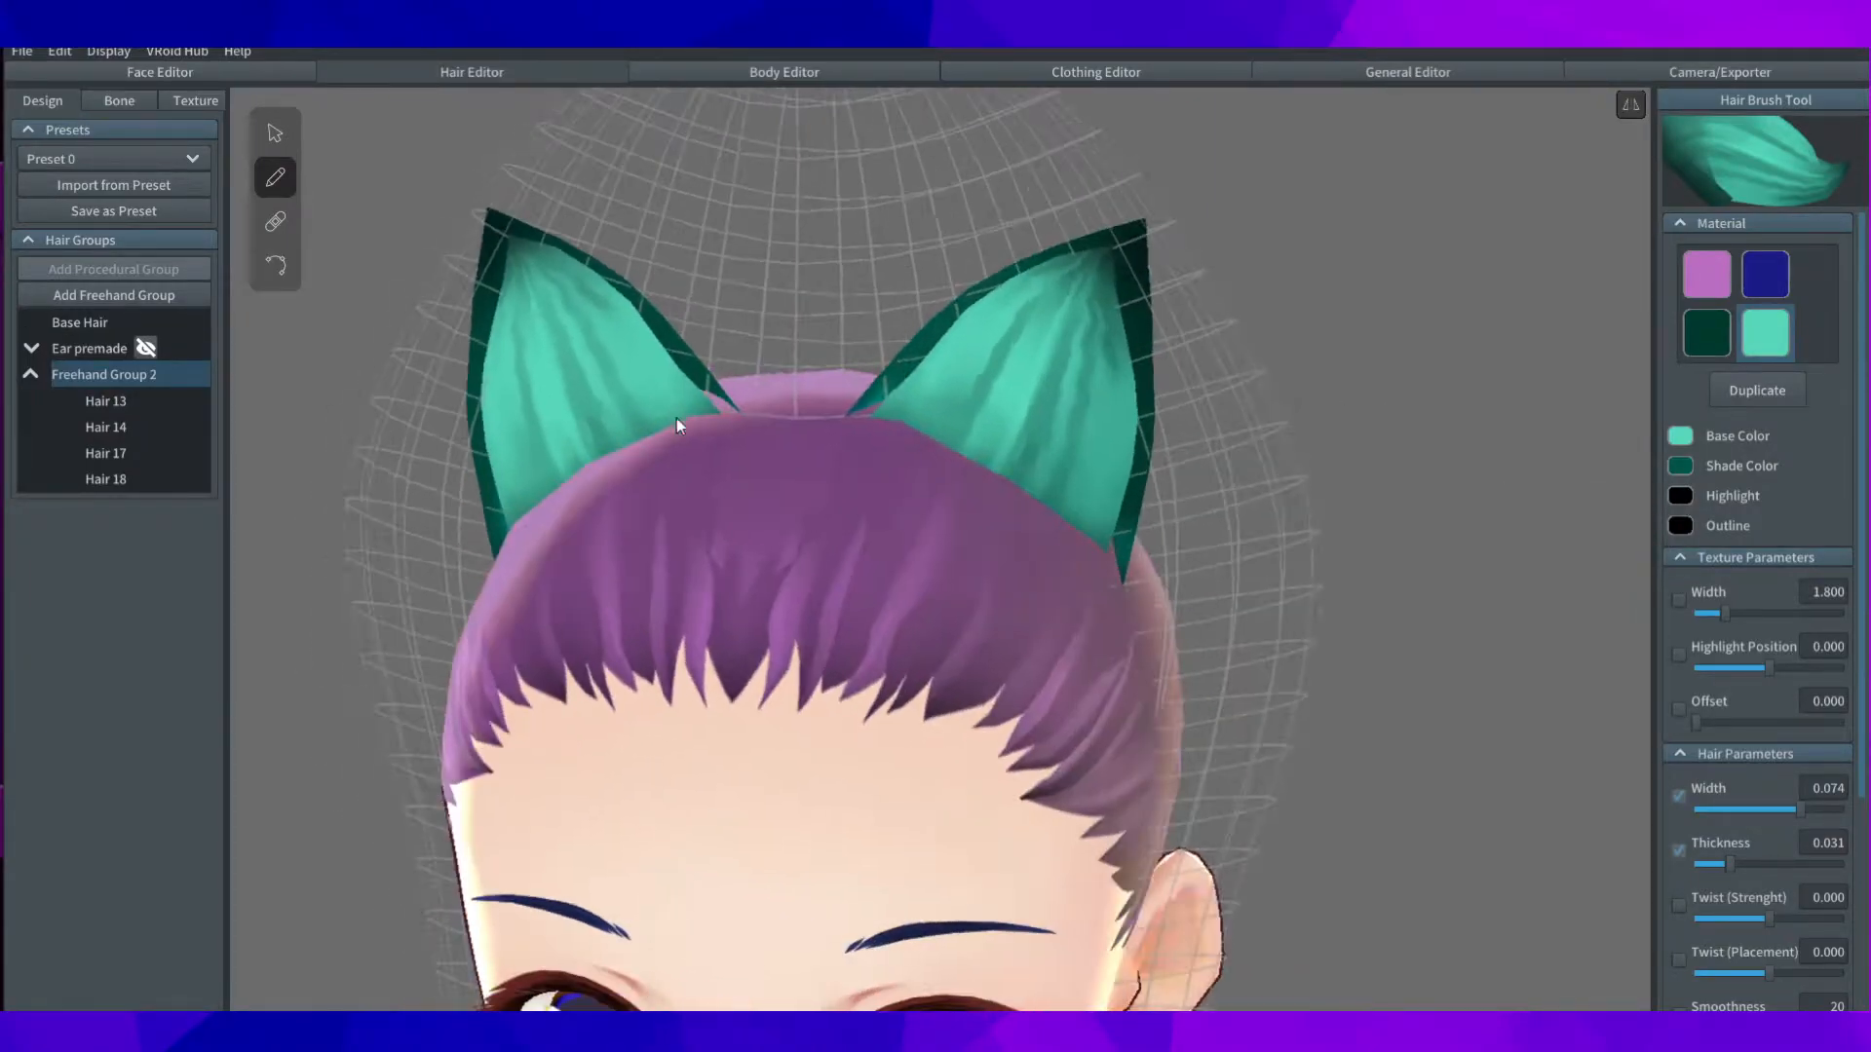
Step: Set the width of the inner-ear hair on the character's left side to 0.075
{"action": "left_click", "coordinate": [1054, 377]}
{"action": "left_click_drag", "start_coordinate": [1802, 822], "coordinate": [1803, 821]}
{"action": "right_click_drag", "start_coordinate": [891, 565], "coordinate": [1021, 575]}
{"action": "left_click", "coordinate": [643, 434]}
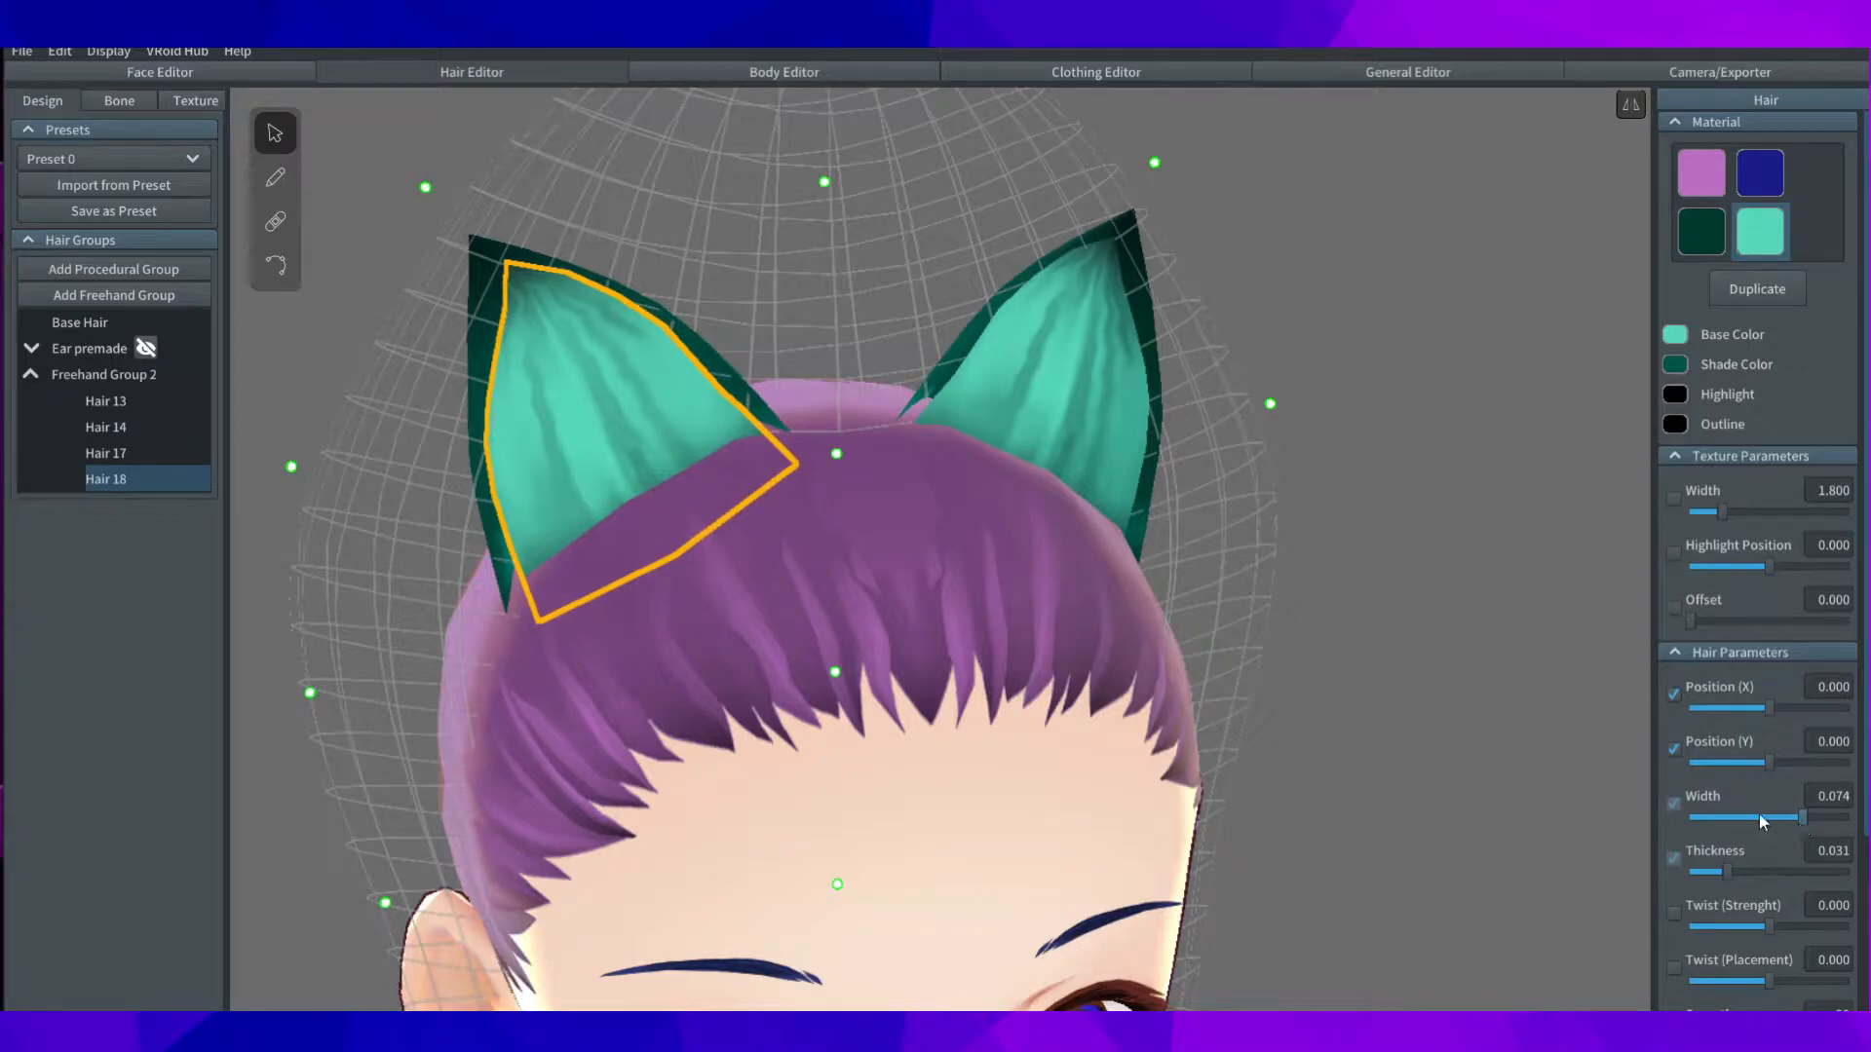
Step: Slightly shift a control point of the inner-ear hair on the character's right side
{"action": "right_click_drag", "start_coordinate": [1365, 561], "coordinate": [780, 487]}
{"action": "left_click", "coordinate": [275, 264]}
{"action": "left_click_drag", "start_coordinate": [702, 581], "coordinate": [700, 583]}
{"action": "right_click_drag", "start_coordinate": [975, 565], "coordinate": [709, 540]}
{"action": "left_click", "coordinate": [1009, 412]}
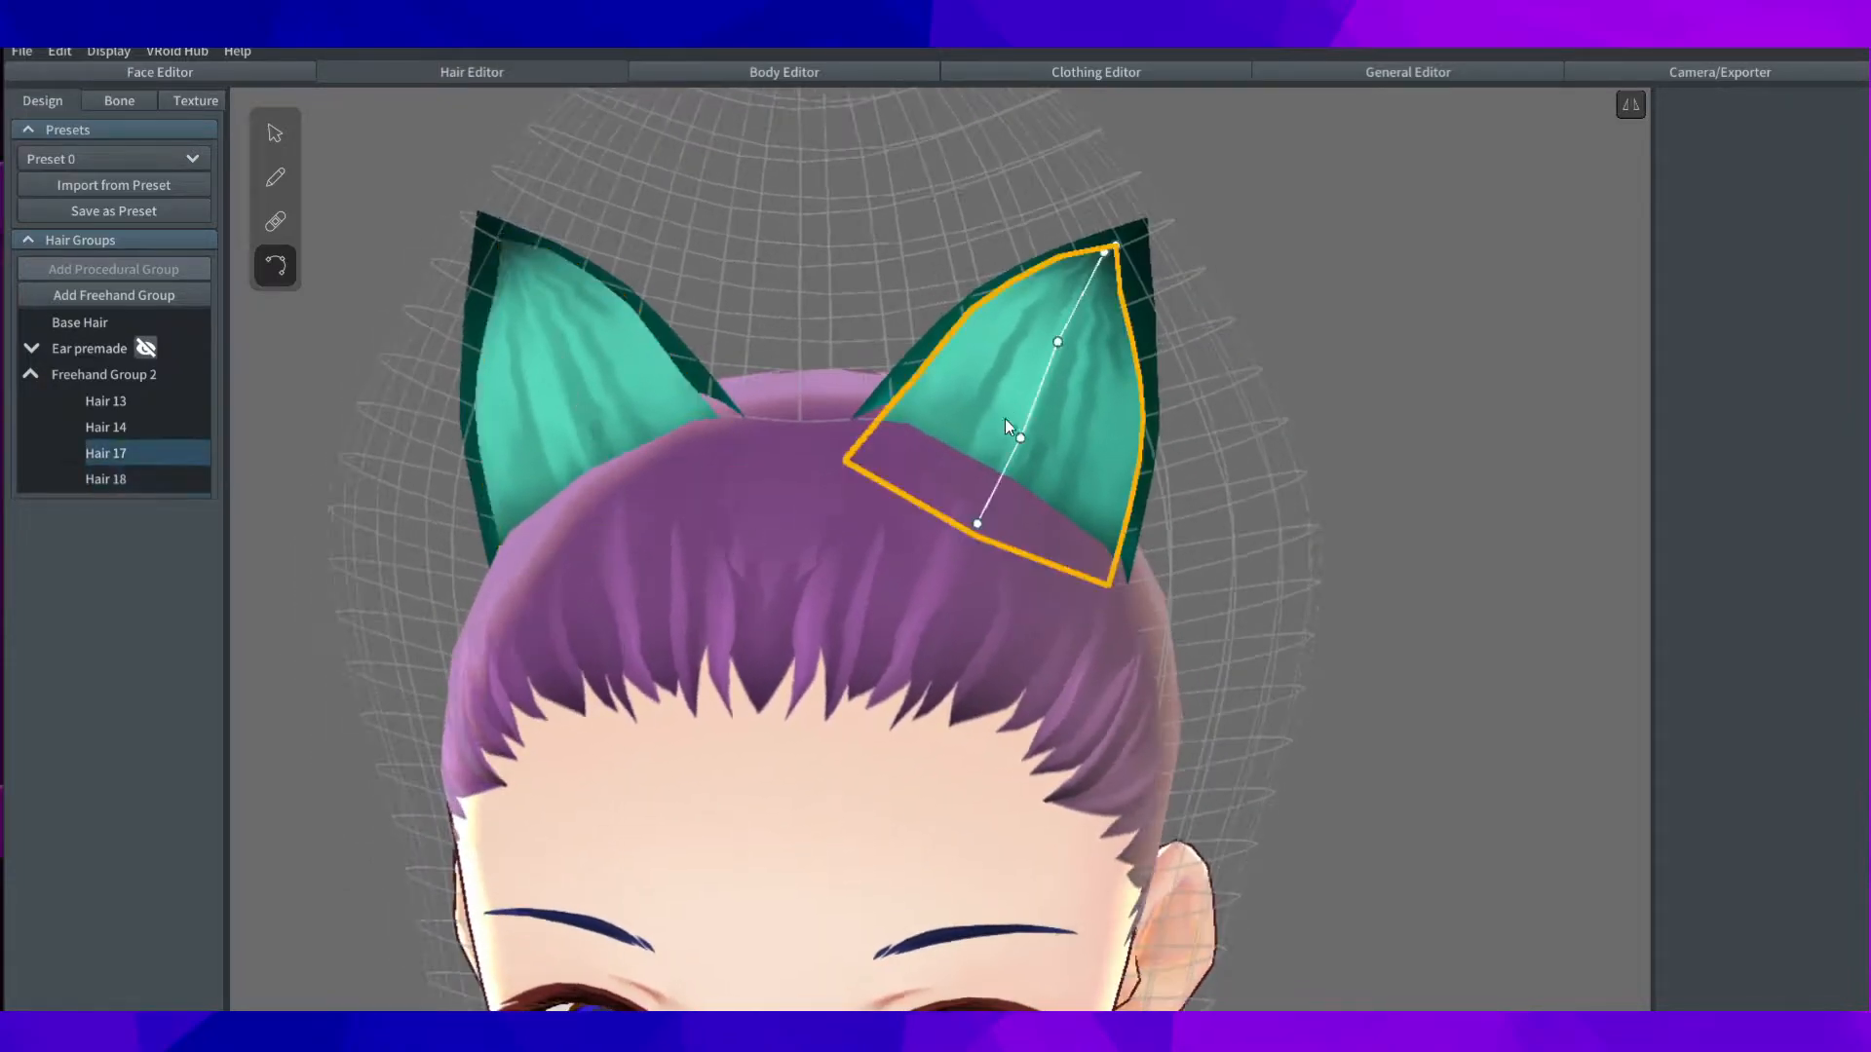
{"action": "scroll", "coordinate": [834, 395], "scroll_direction": "up", "scroll_amount": 2}
{"action": "right_click_drag", "start_coordinate": [834, 396], "coordinate": [757, 394]}
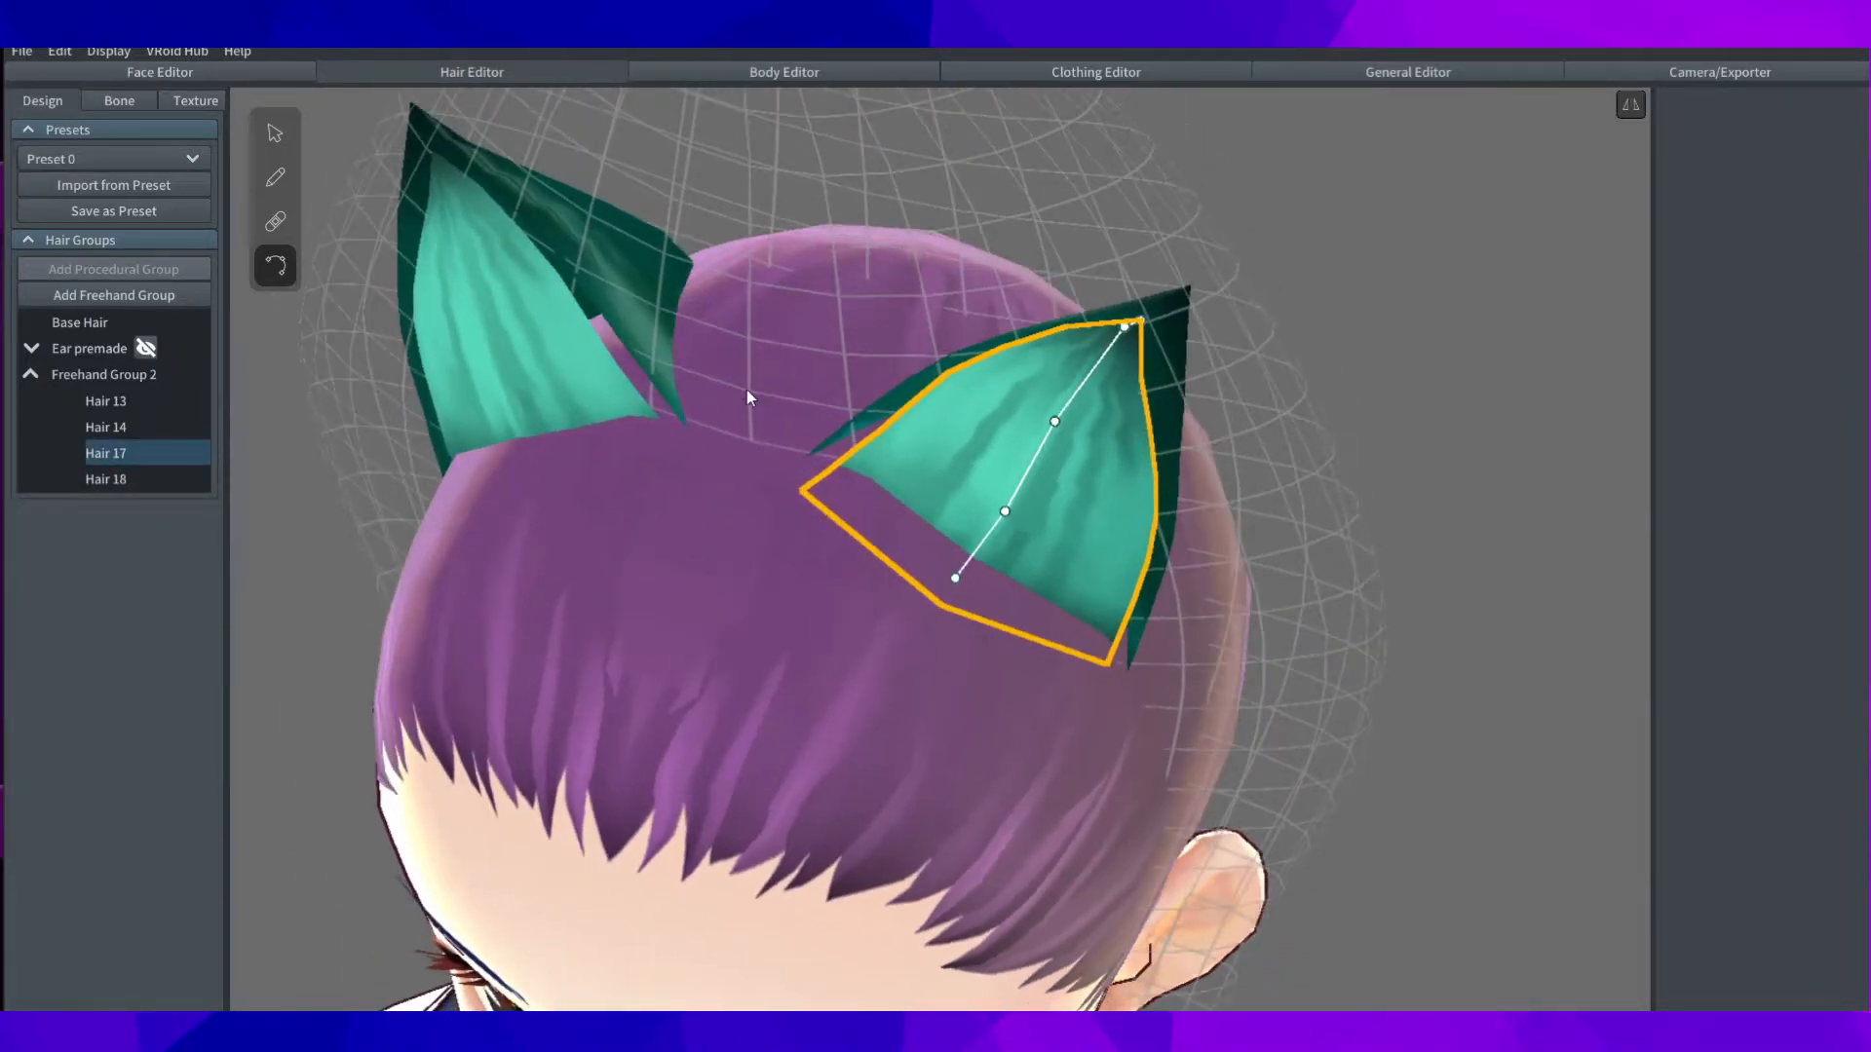
{"action": "left_click", "coordinate": [757, 393]}
{"action": "left_click", "coordinate": [95, 378]}
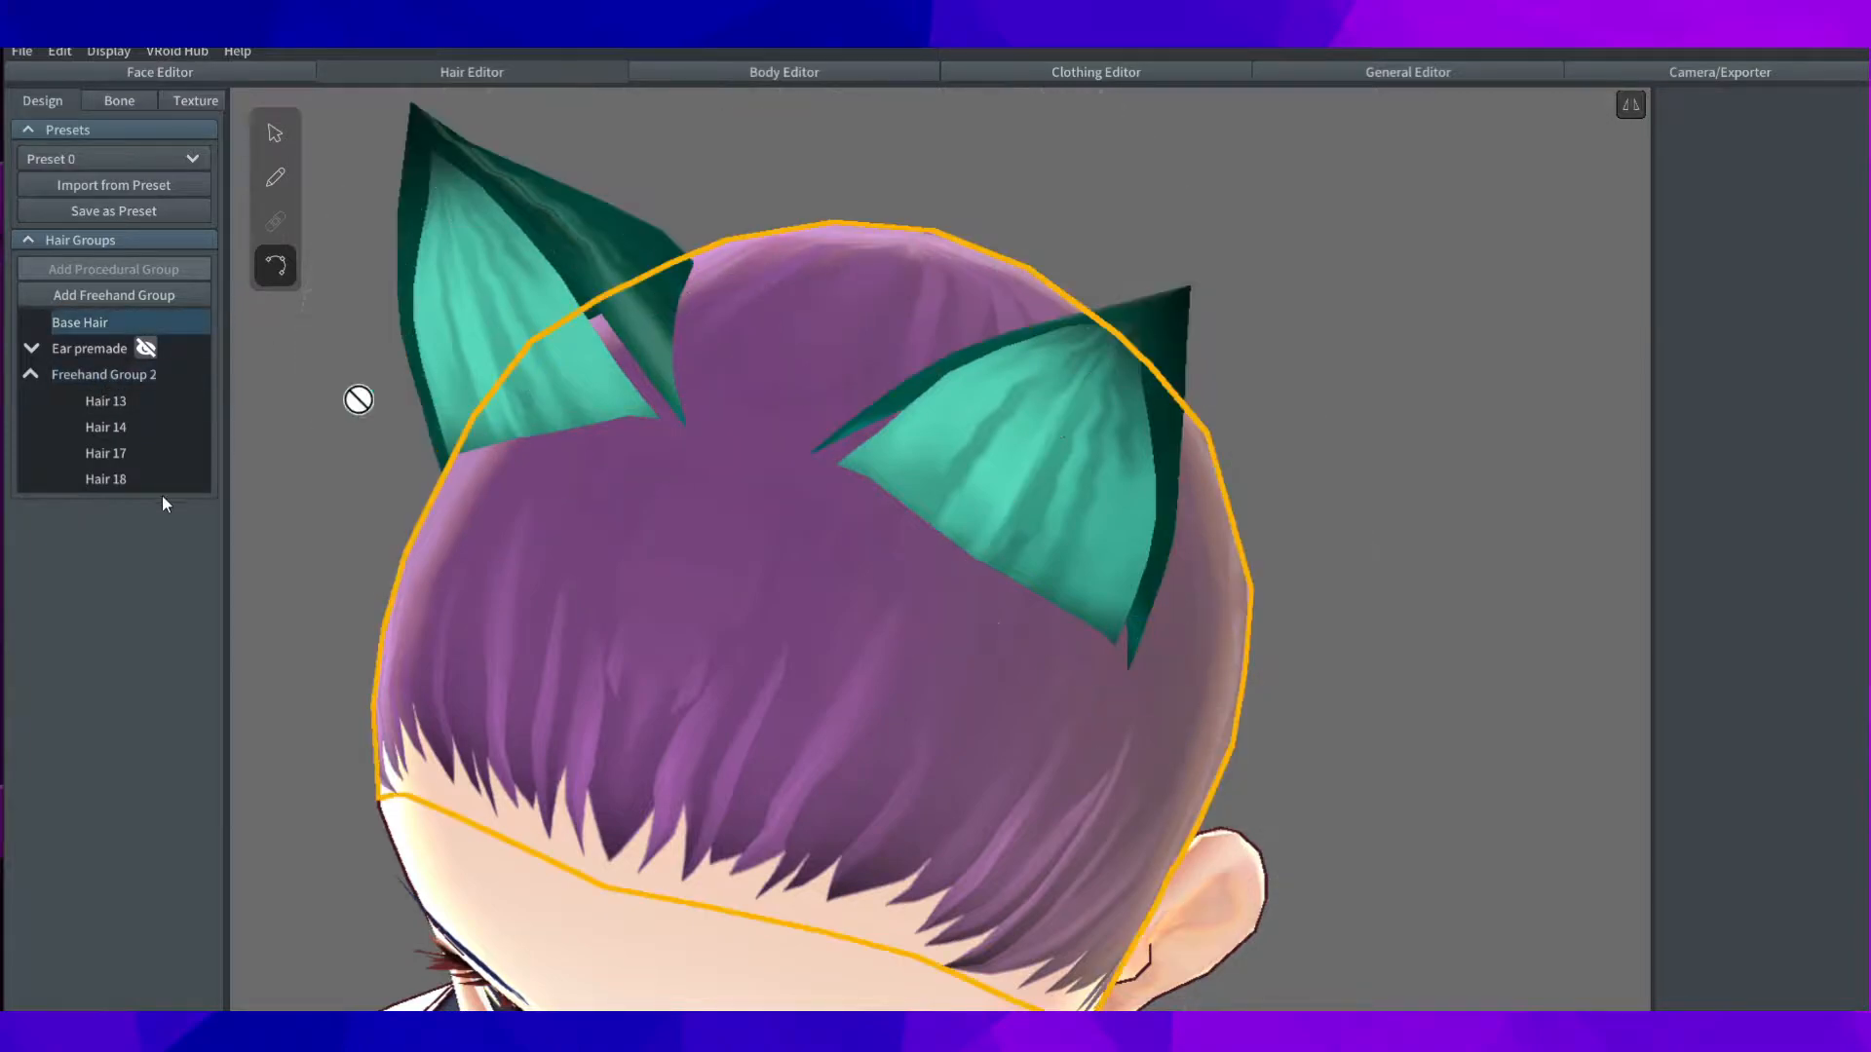
{"action": "left_click", "coordinate": [275, 178]}
{"action": "left_click", "coordinate": [707, 363]}
{"action": "key", "text": "ctrl+z"}
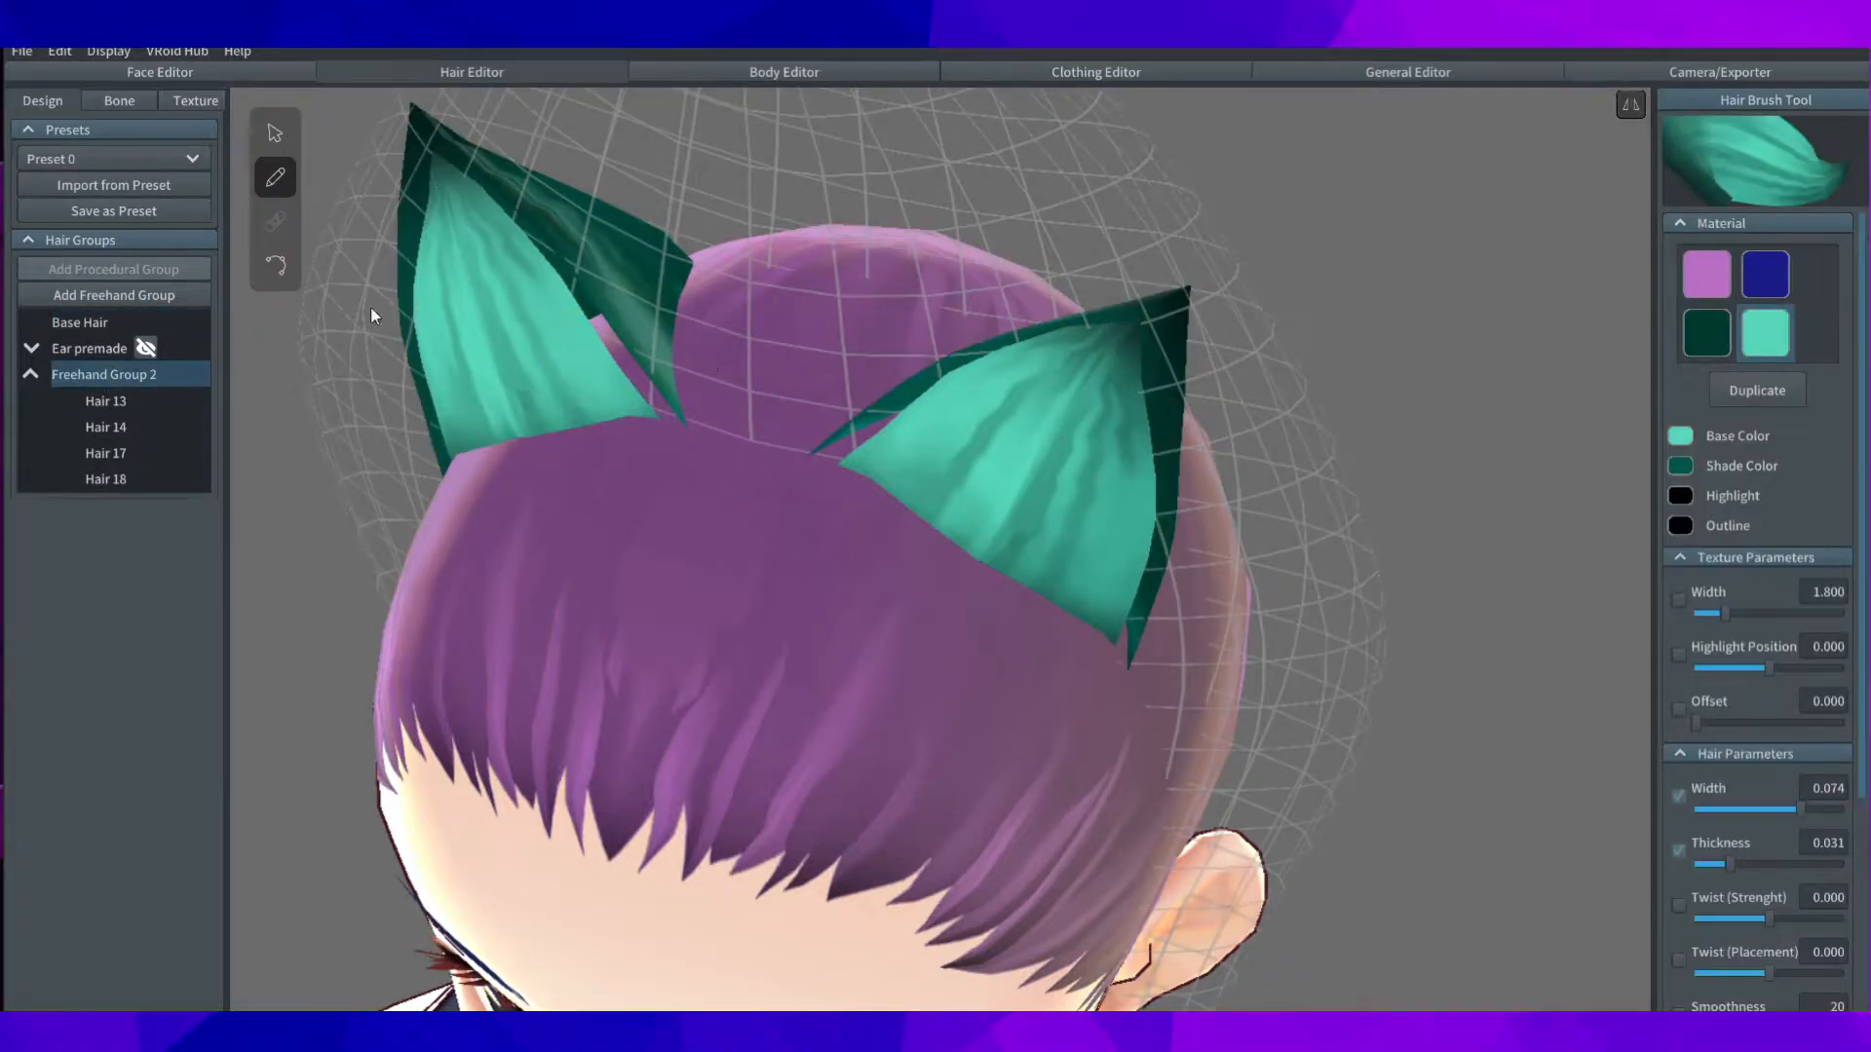
{"action": "left_click", "coordinate": [276, 265]}
{"action": "left_click", "coordinate": [677, 335]}
{"action": "left_click", "coordinate": [580, 230]}
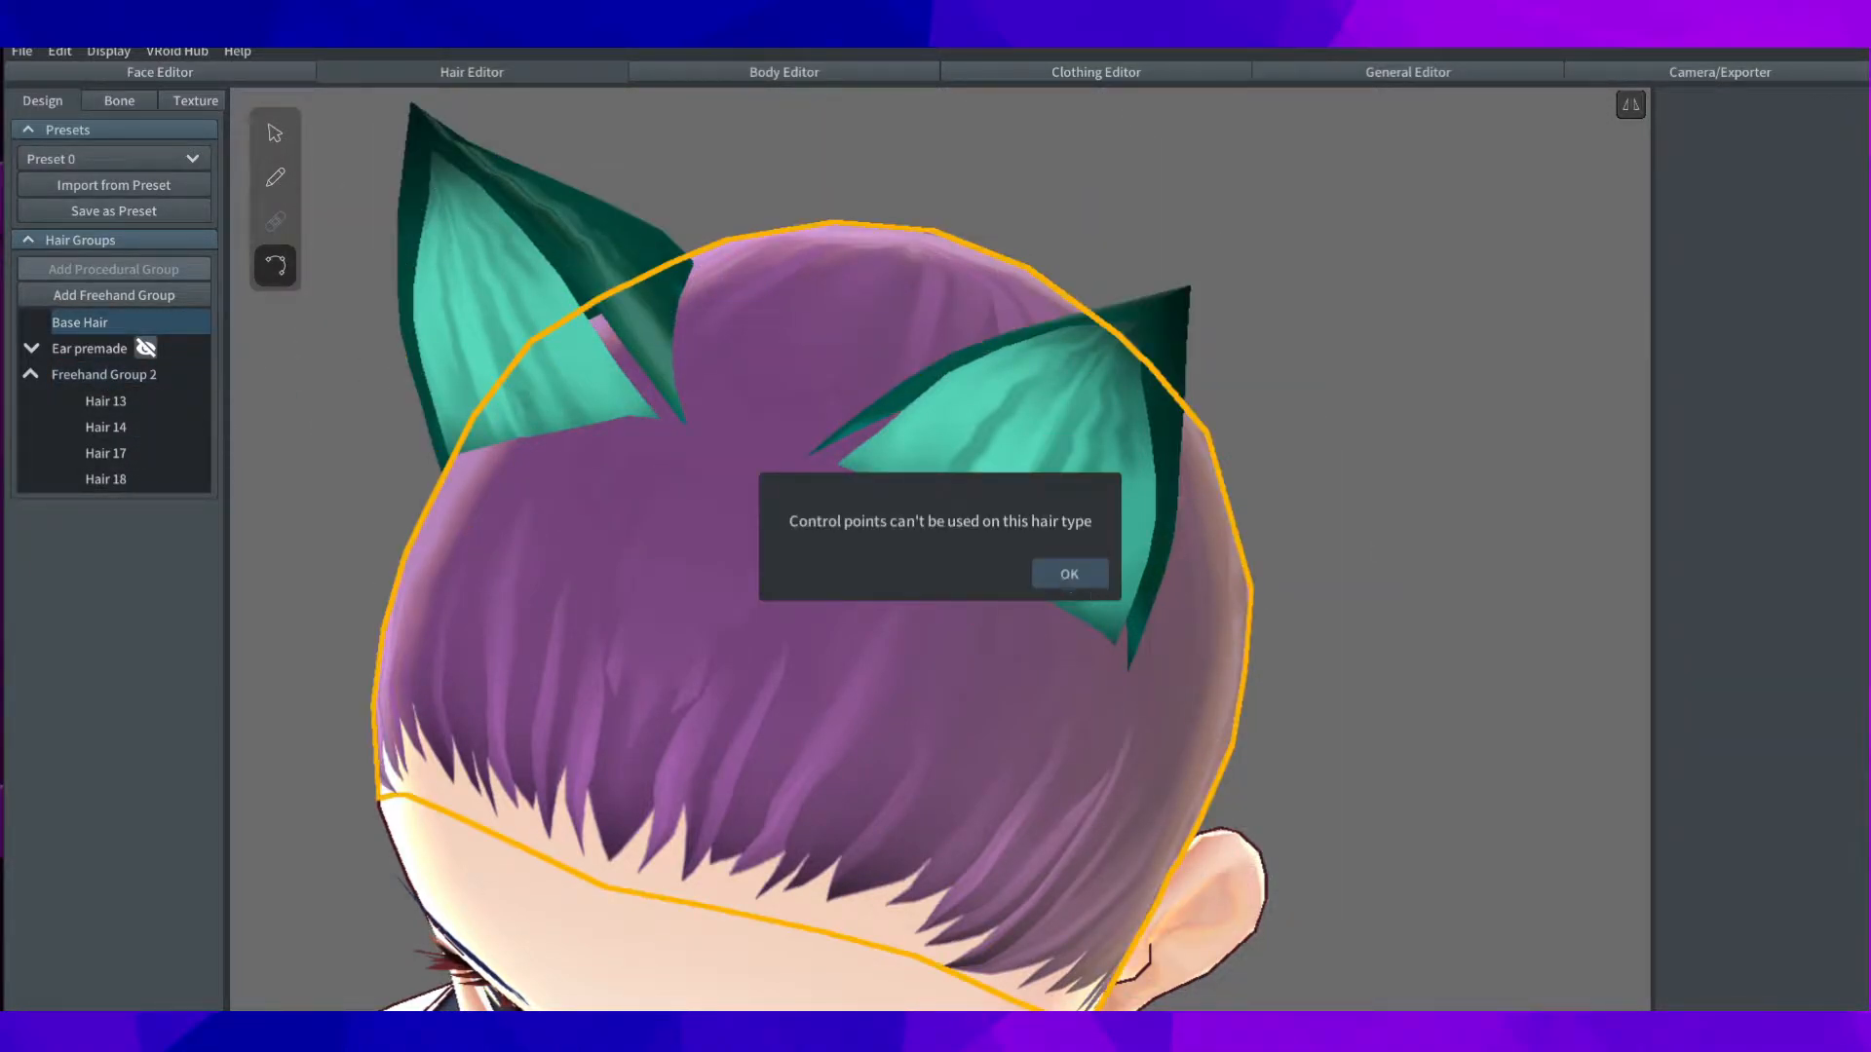
{"action": "left_click", "coordinate": [1071, 574]}
{"action": "left_click", "coordinate": [102, 378]}
Step: Nudge a control point of the inner-ear hair on the character's left side to refine its position
{"action": "right_click_drag", "start_coordinate": [618, 284], "coordinate": [933, 314]}
{"action": "left_click", "coordinate": [1035, 289]}
{"action": "left_click_drag", "start_coordinate": [641, 640], "coordinate": [629, 630]}
{"action": "right_click_drag", "start_coordinate": [629, 630], "coordinate": [721, 590]}
Step: Set the thickness of the inner-ear hair on the character's left side to -0.1
{"action": "left_click", "coordinate": [1074, 397]}
{"action": "right_click_drag", "start_coordinate": [1074, 397], "coordinate": [1055, 390]}
{"action": "scroll", "coordinate": [1066, 389], "scroll_direction": "down", "scroll_amount": 3}
{"action": "left_click", "coordinate": [281, 134]}
{"action": "scroll", "coordinate": [1541, 676], "scroll_direction": "up", "scroll_amount": 3}
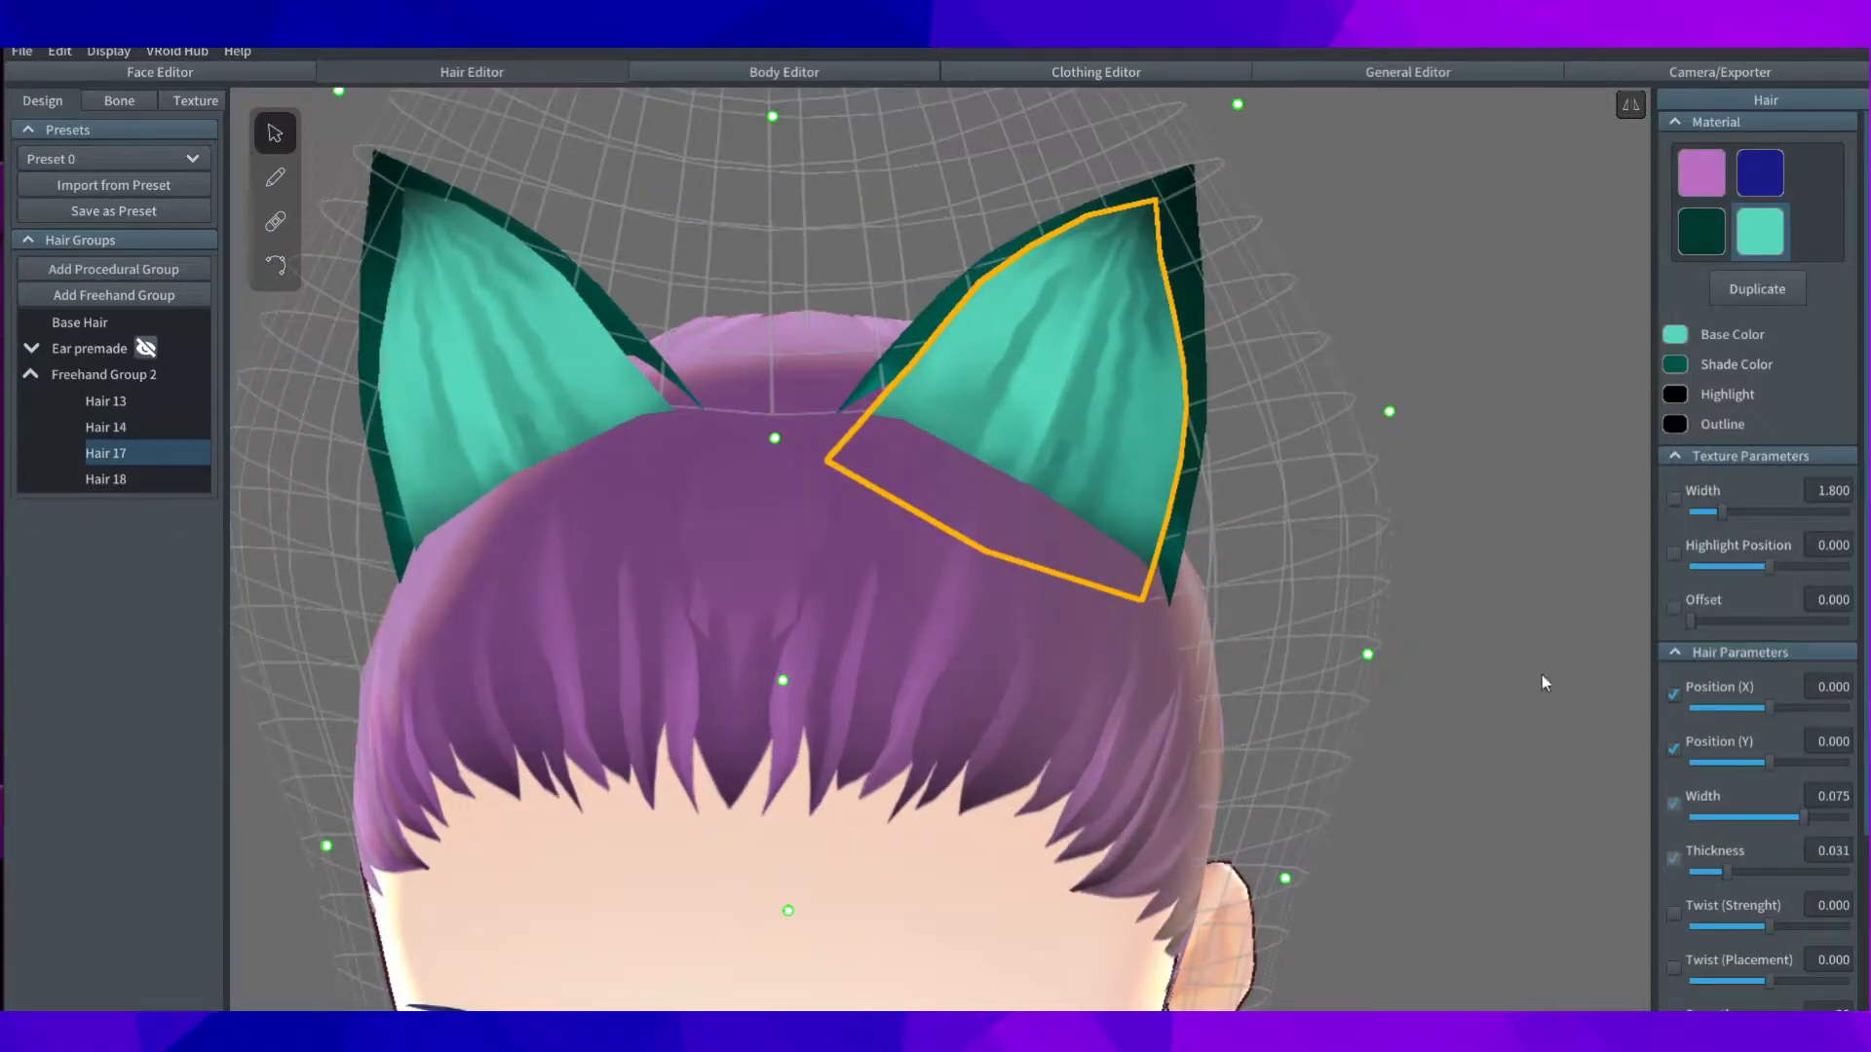
{"action": "left_click", "coordinate": [1849, 855]}
{"action": "type", "text": "-0.1"}
{"action": "key", "text": "Return"}
{"action": "mouse_move", "coordinate": [1358, 647]}
{"action": "right_mouse_down"}
{"action": "mouse_move", "coordinate": [1326, 618]}
{"action": "mouse_move", "coordinate": [1351, 621]}
{"action": "right_mouse_up"}
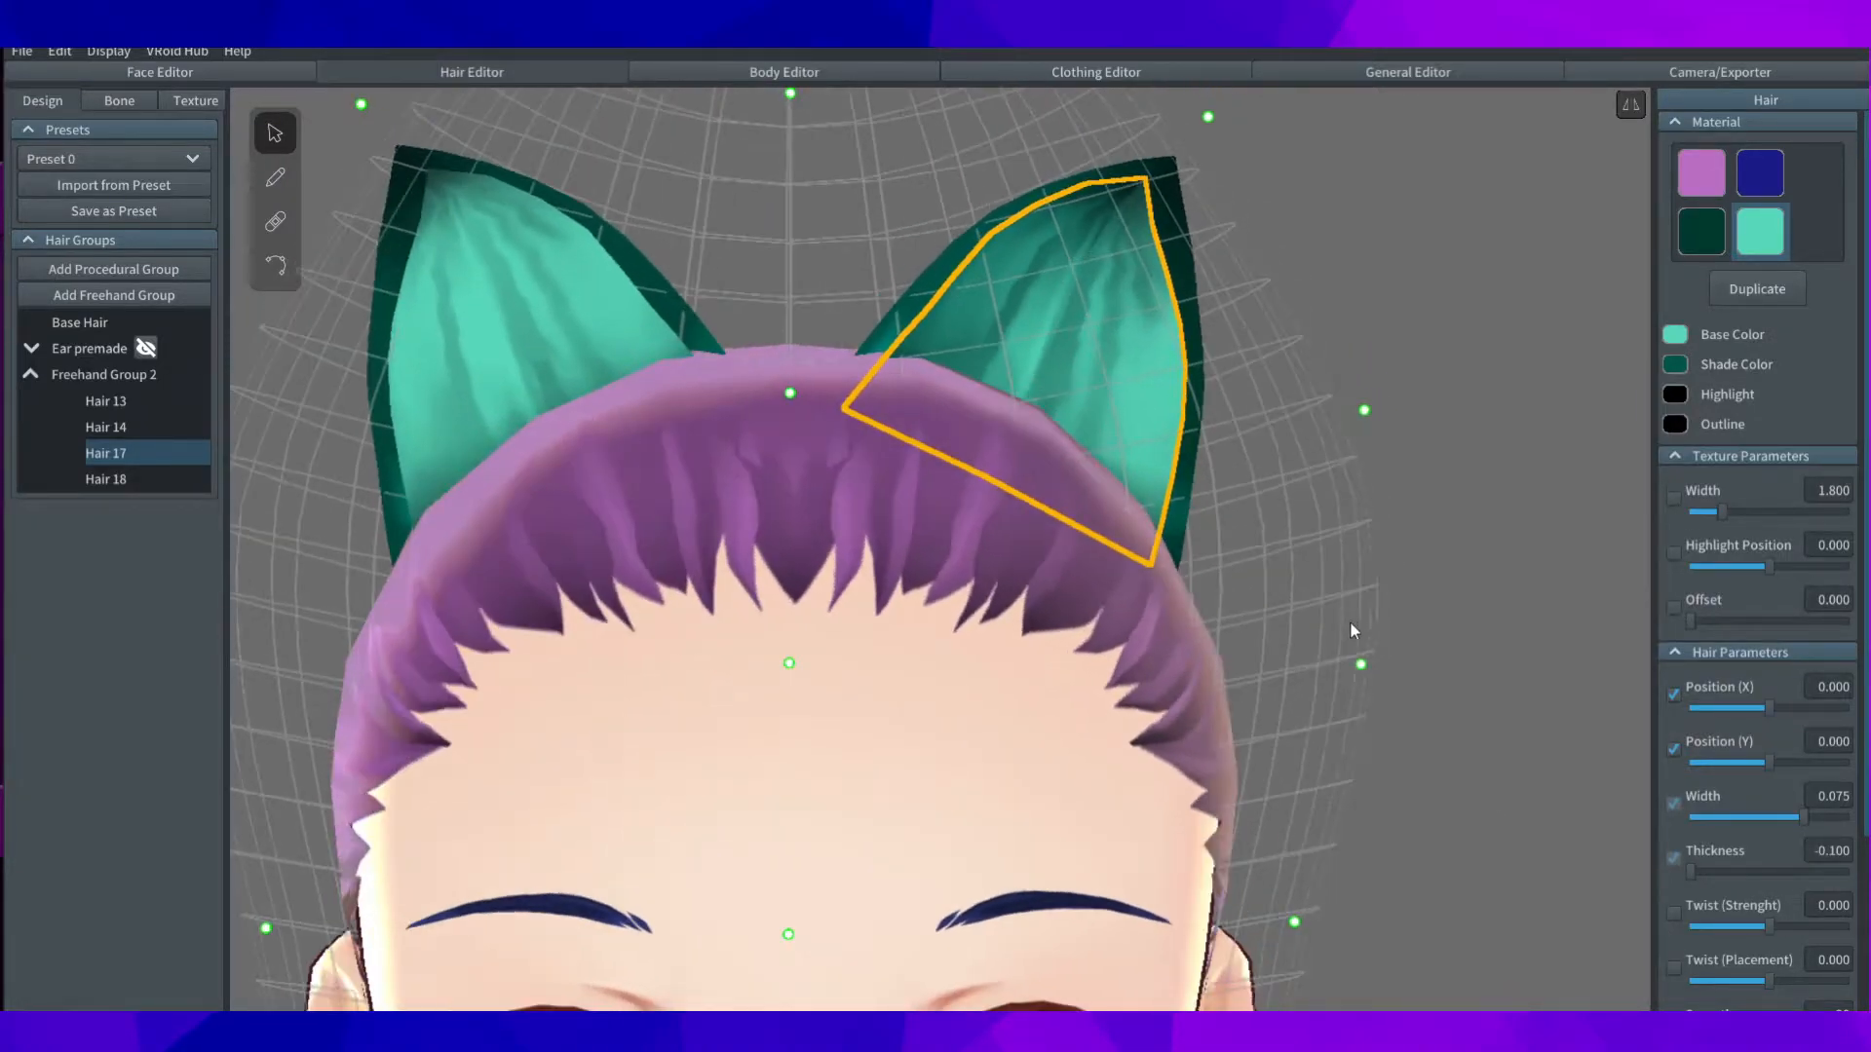
Step: Set the thickness of the inner-ear hair on the character's right side to -0.1
{"action": "left_click", "coordinate": [530, 367]}
{"action": "left_click", "coordinate": [1830, 854]}
{"action": "type", "text": "-0"}
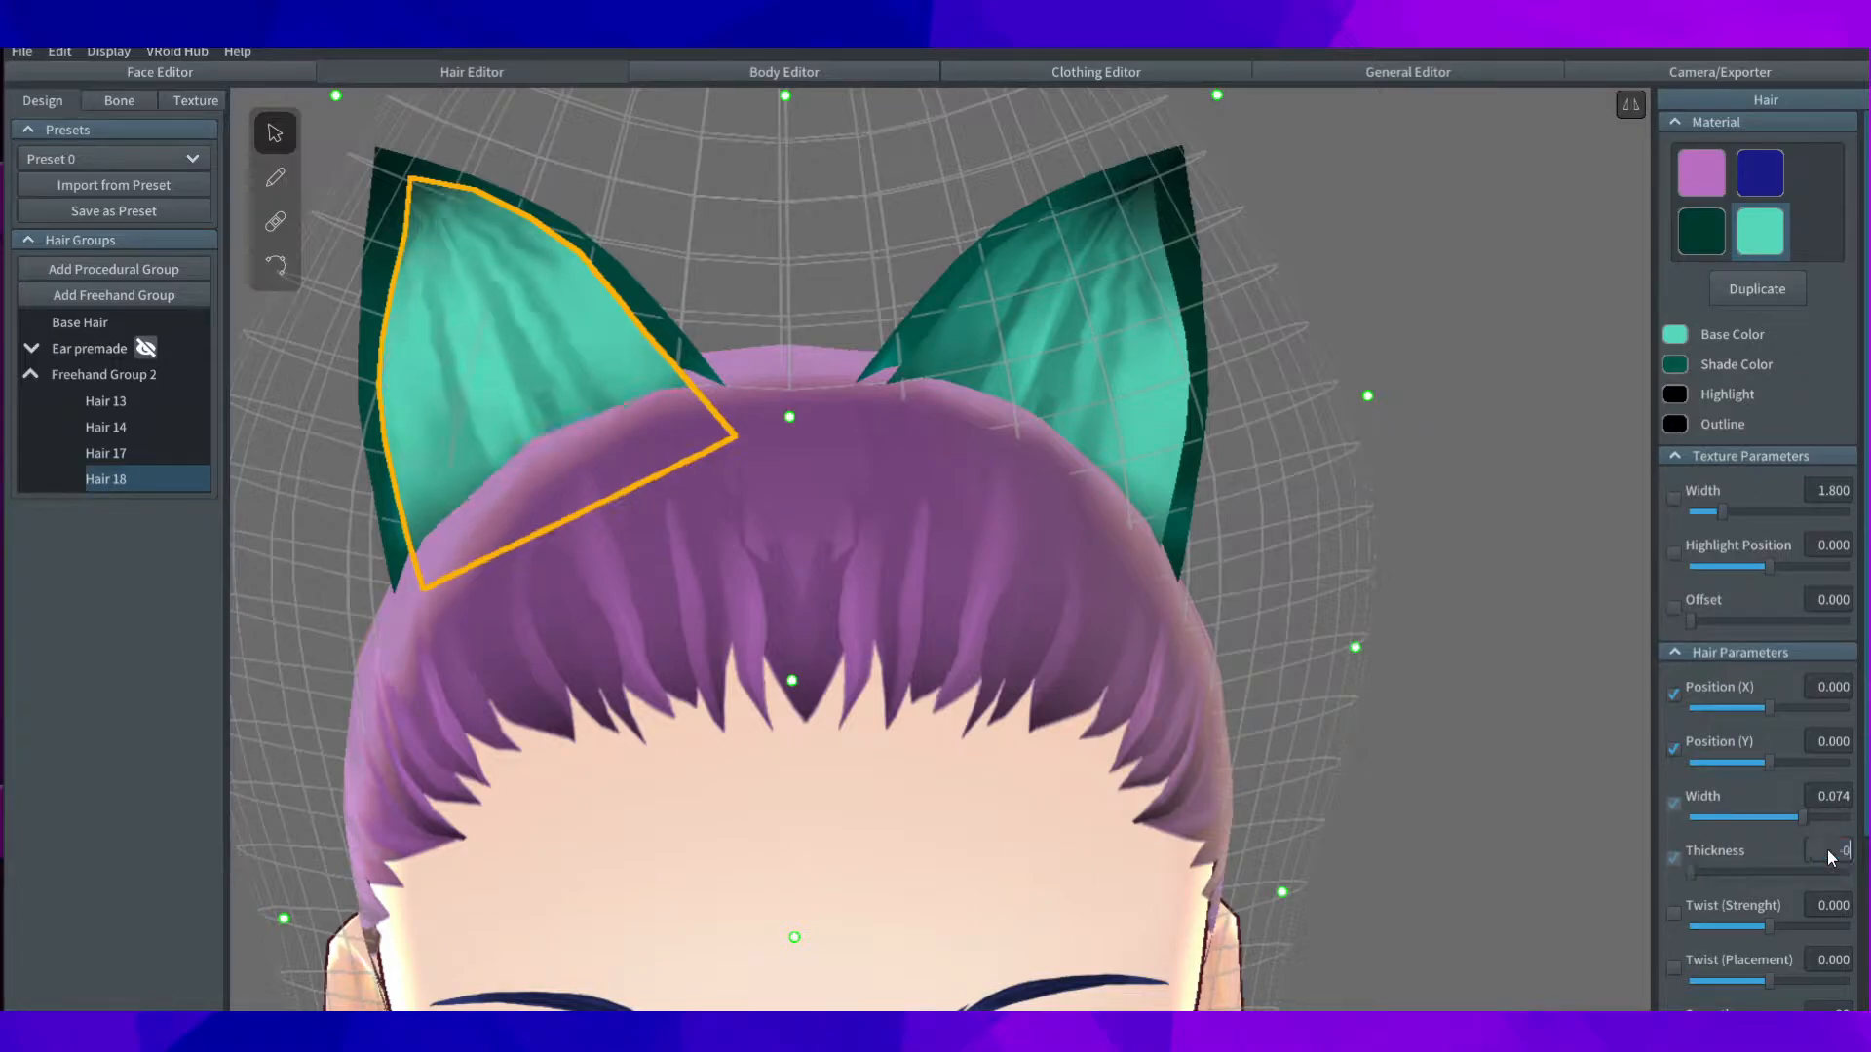
{"action": "type", "text": ".1"}
{"action": "key", "text": "Return"}
{"action": "right_click_drag", "start_coordinate": [1374, 529], "coordinate": [1168, 547]}
{"action": "scroll", "coordinate": [1168, 547], "scroll_direction": "down", "scroll_amount": 3}
{"action": "left_click", "coordinate": [1171, 552]}
{"action": "scroll", "coordinate": [1159, 541], "scroll_direction": "down", "scroll_amount": 3}
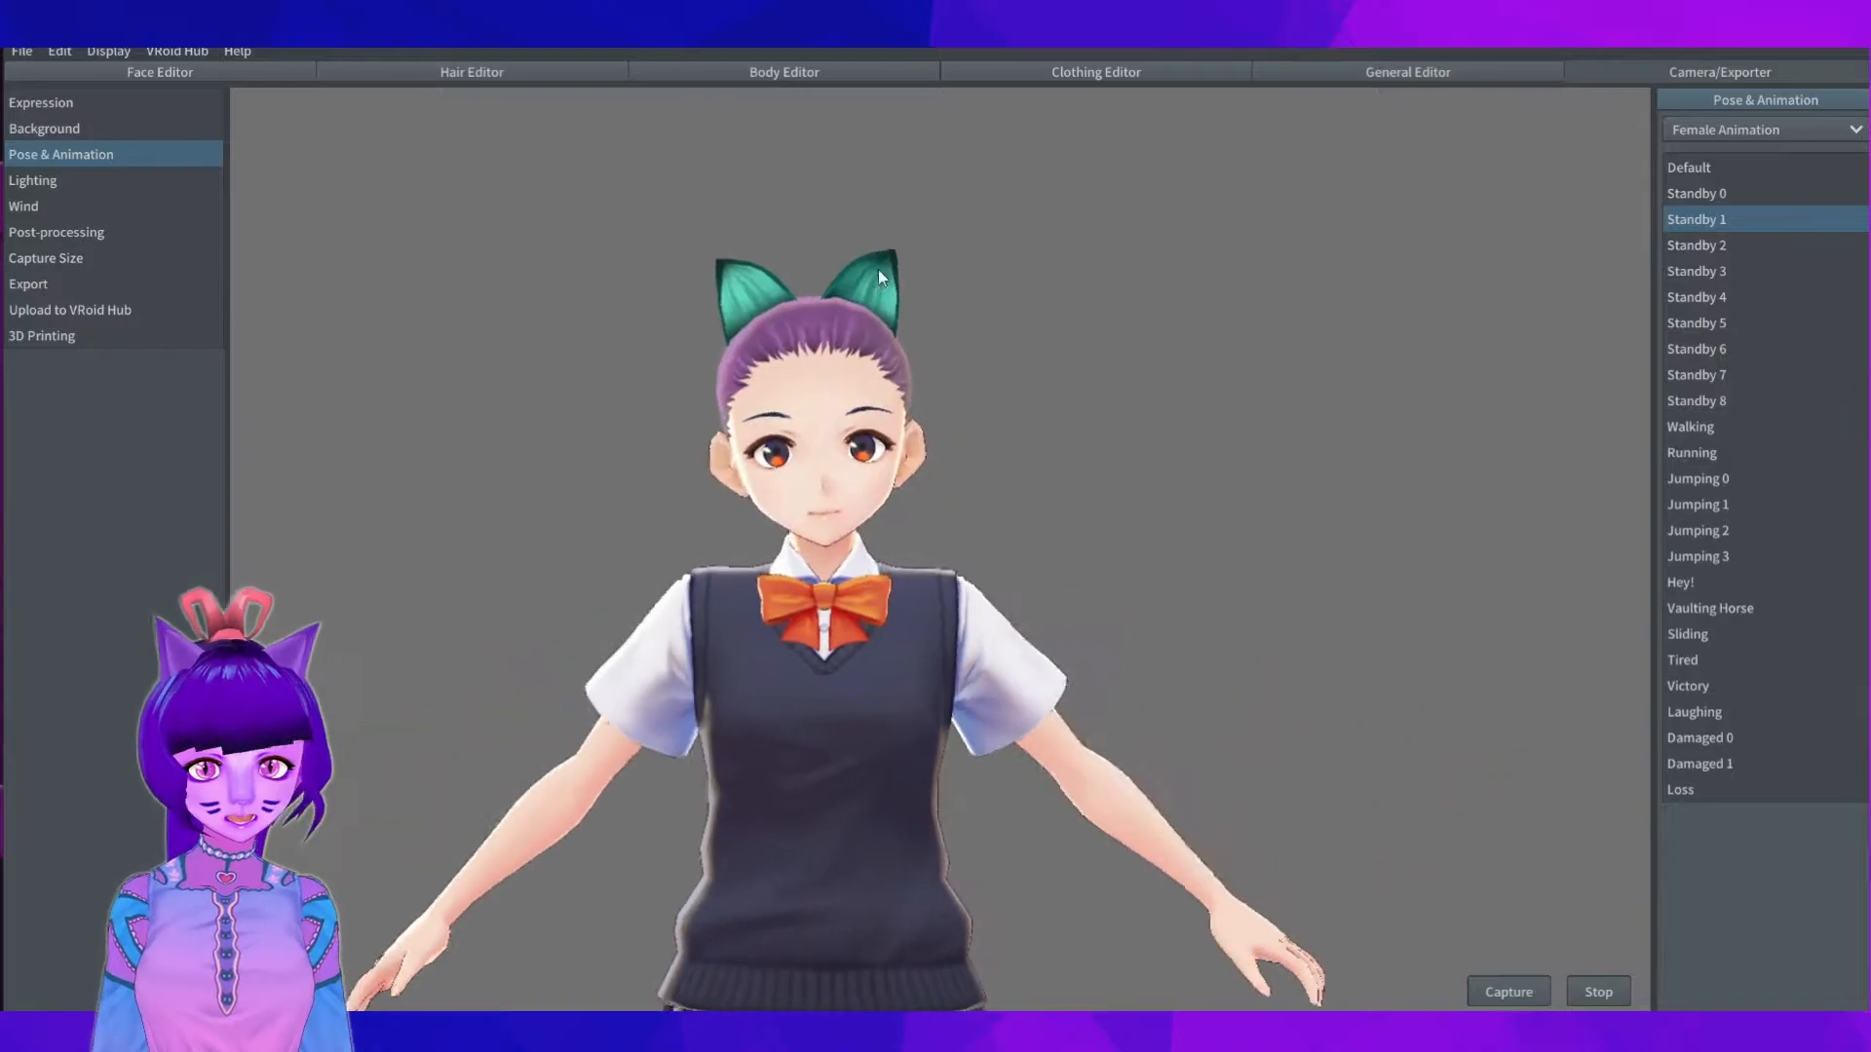
Step: Return to the hair design and rename Freehand Group 2 as Ears
{"action": "left_click", "coordinate": [435, 74]}
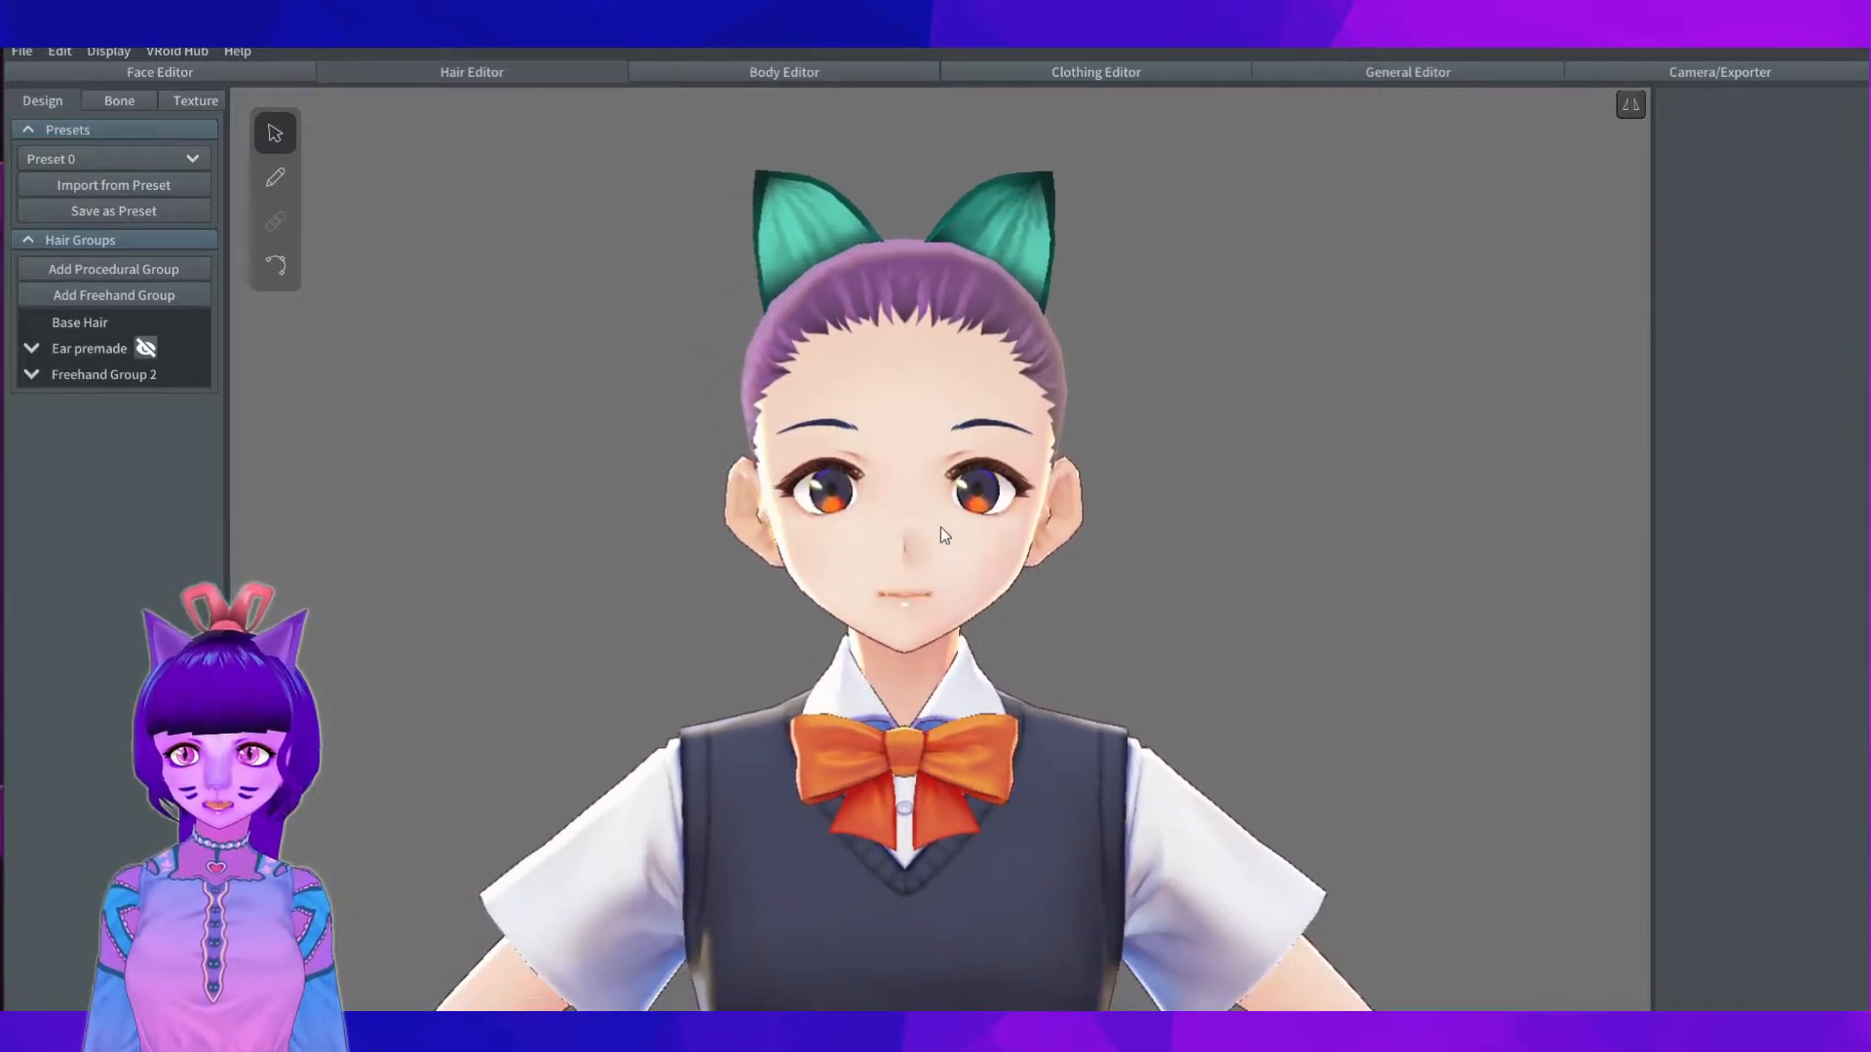
{"action": "left_click", "coordinate": [97, 97]}
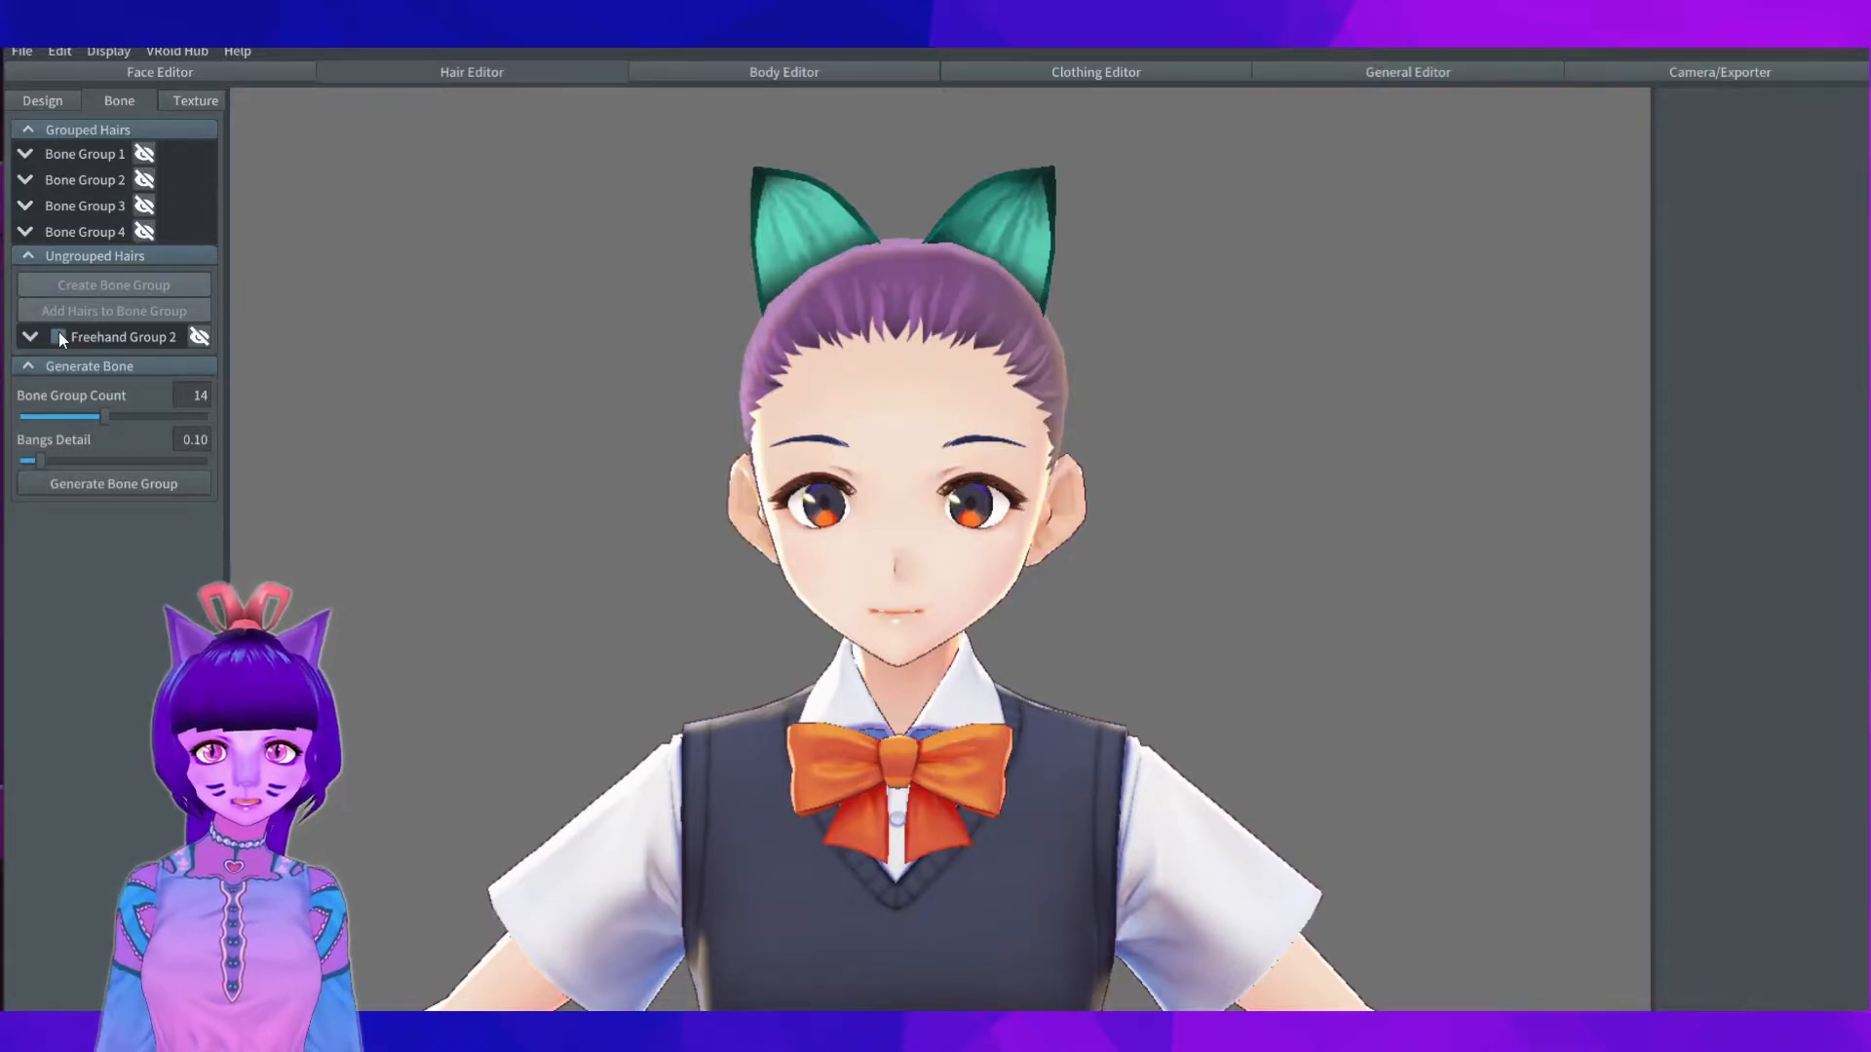
{"action": "left_click", "coordinate": [53, 102]}
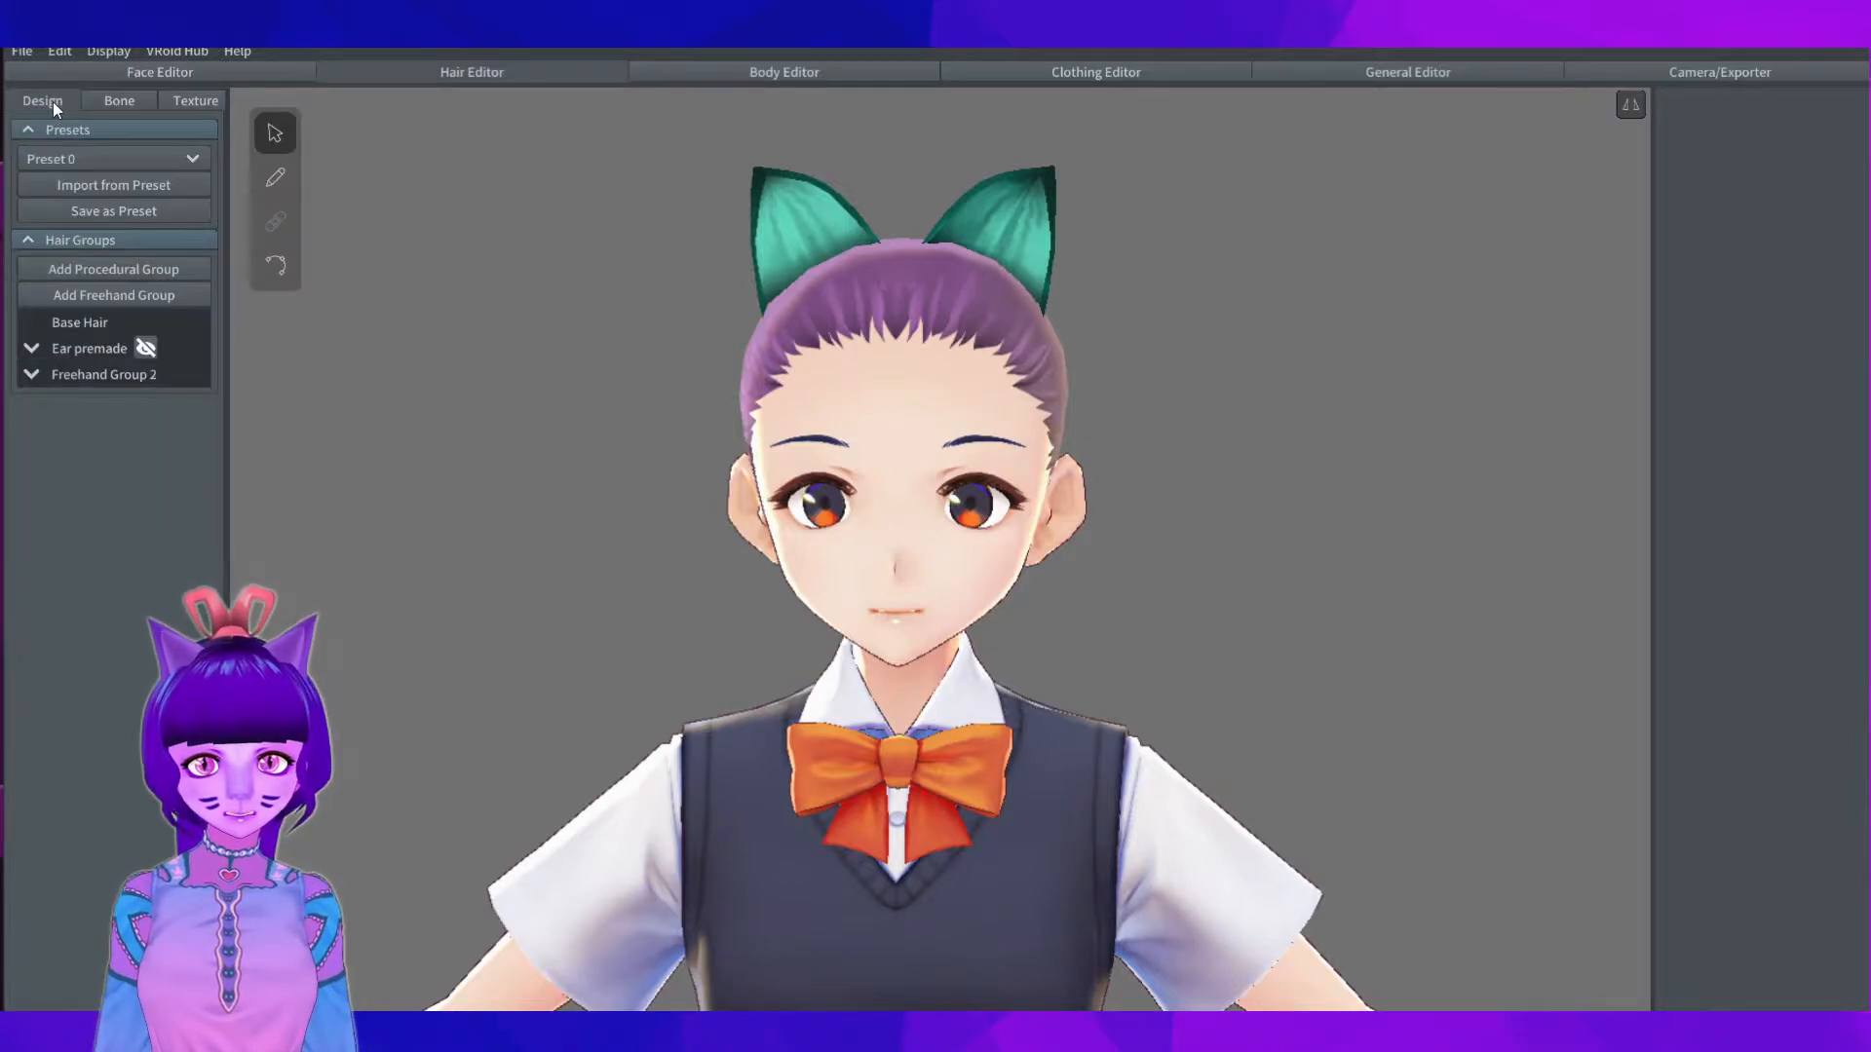
{"action": "right_click", "coordinate": [77, 374]}
{"action": "left_click", "coordinate": [93, 386]}
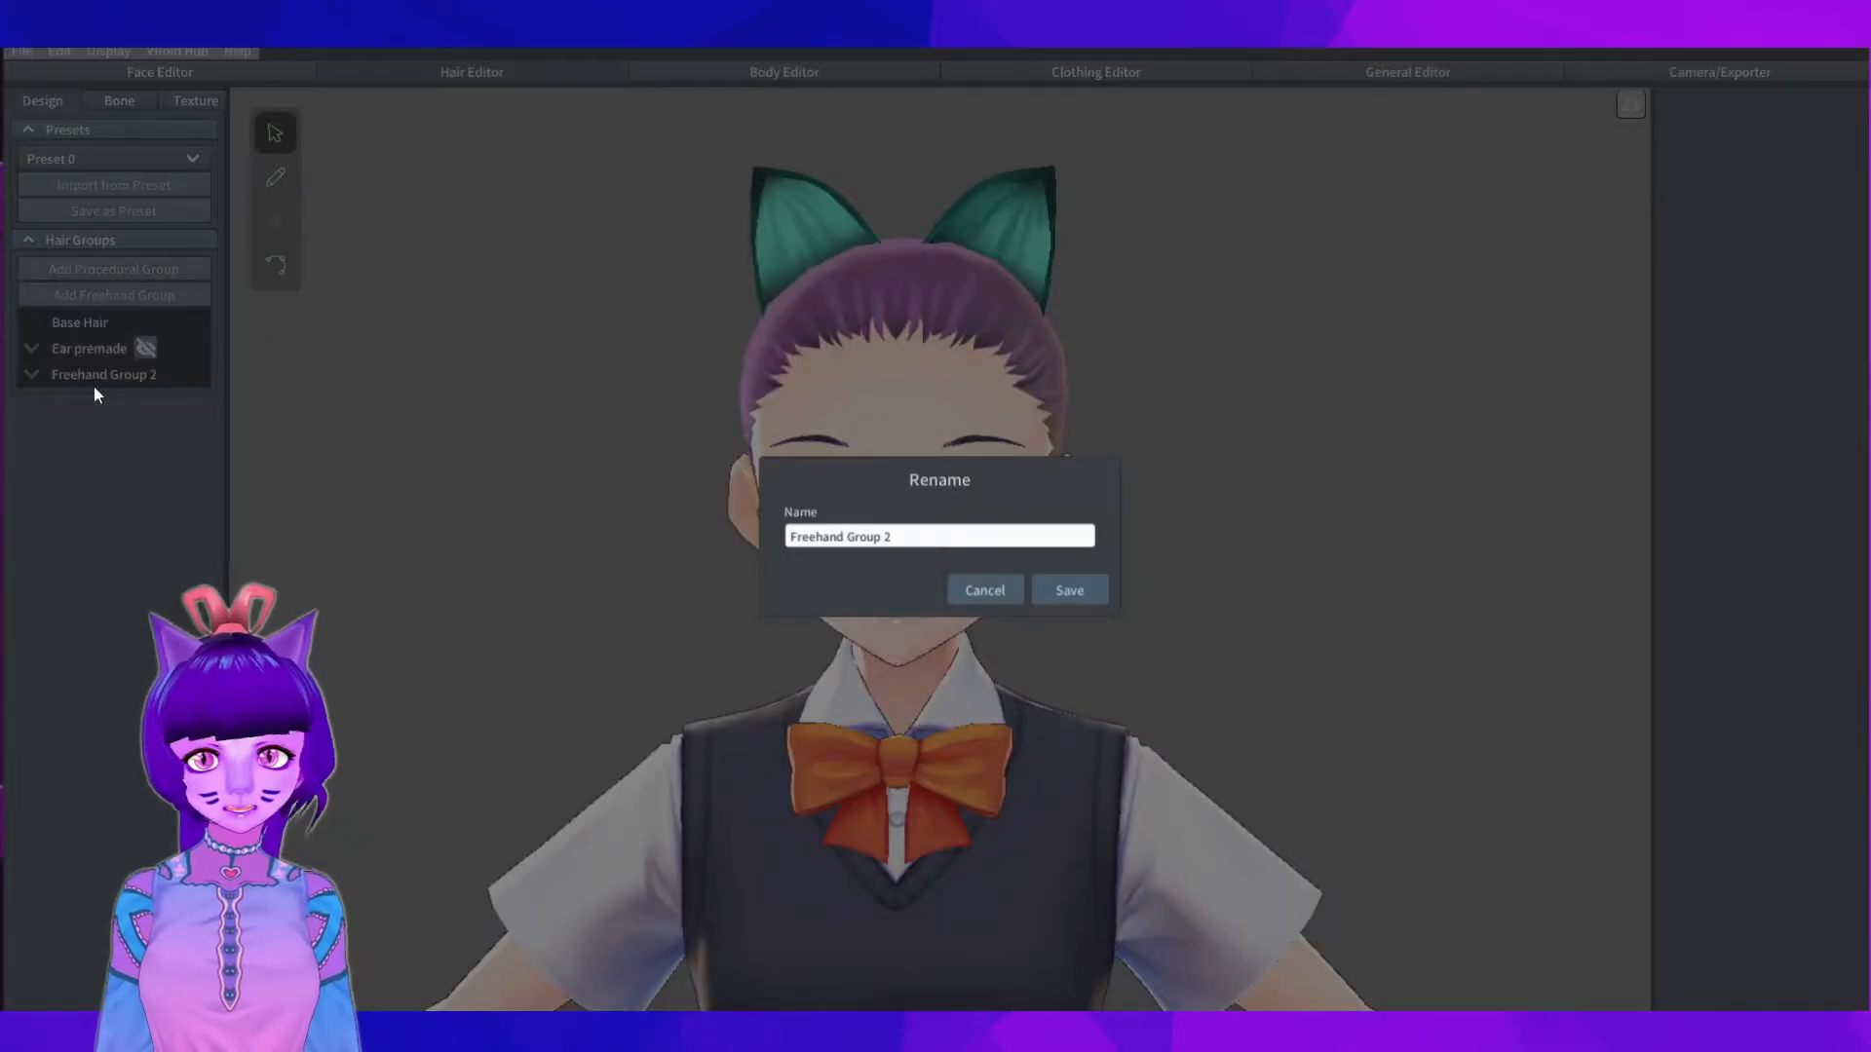
{"action": "left_click", "coordinate": [921, 542]}
{"action": "type", "text": "Ears"}
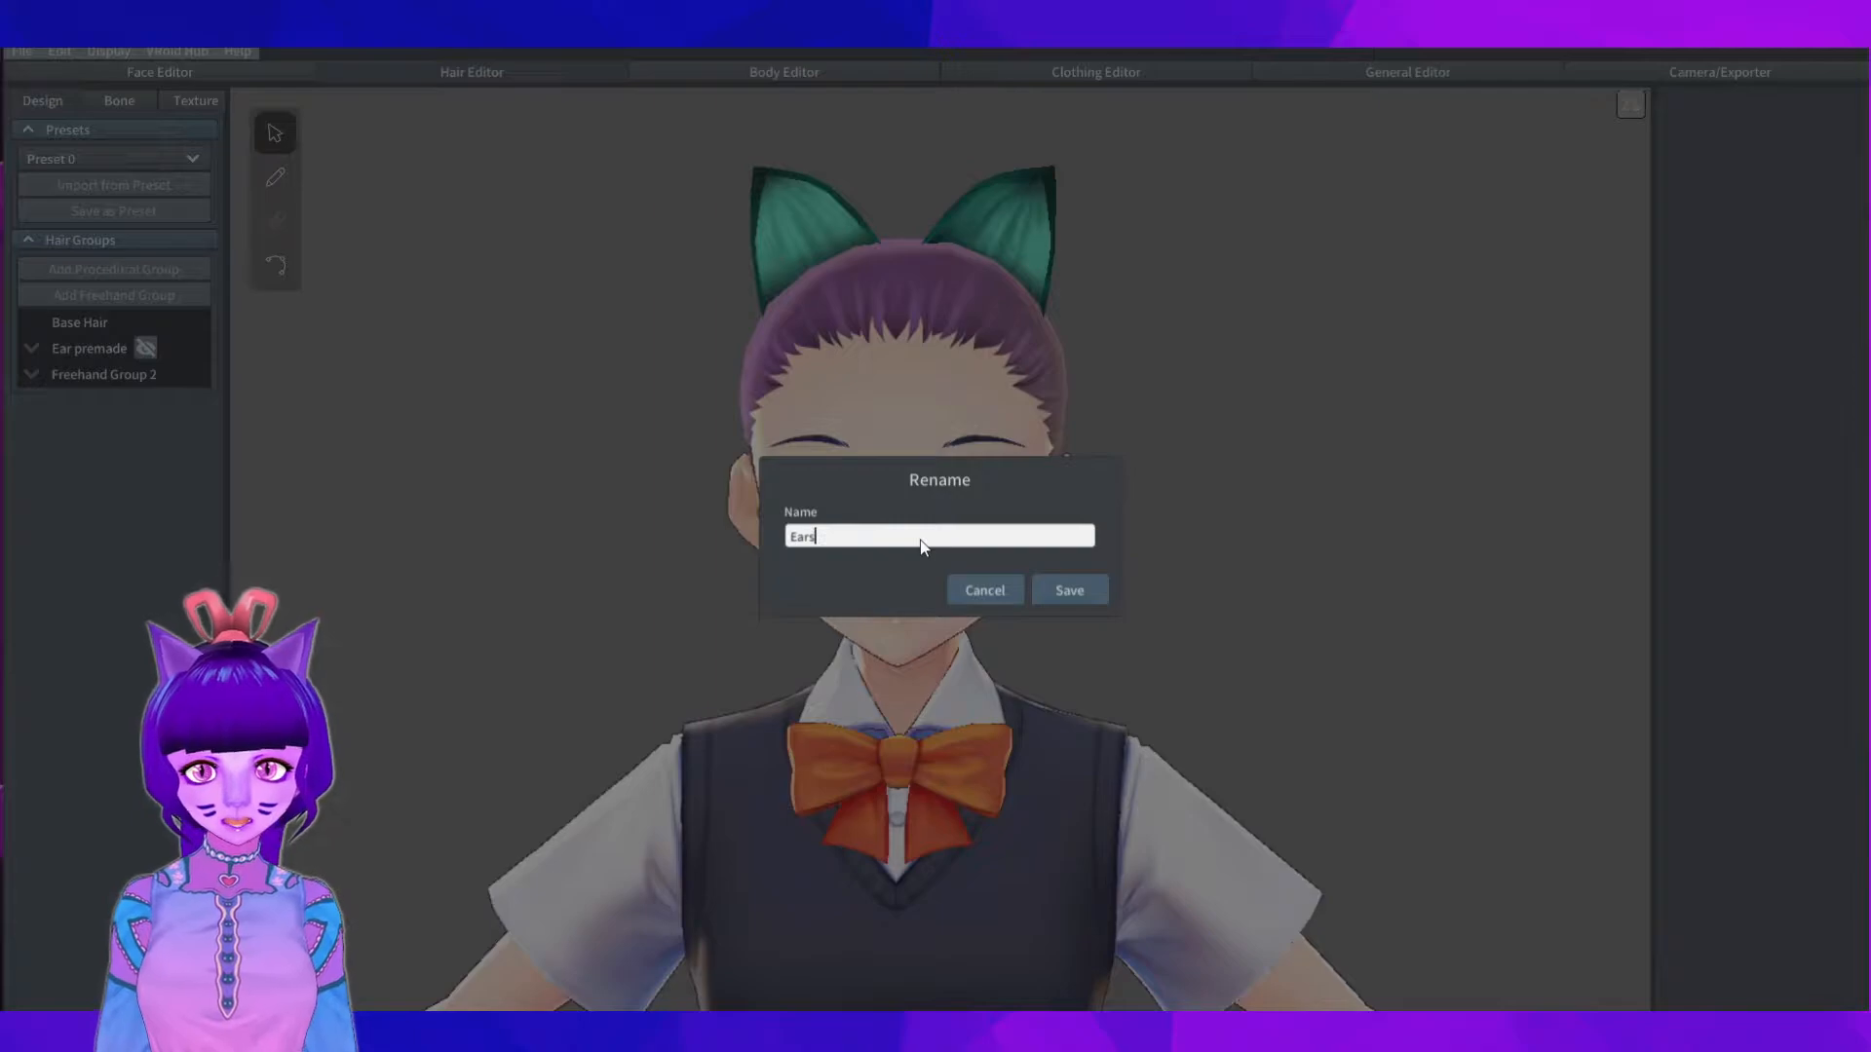
{"action": "left_click", "coordinate": [1076, 590]}
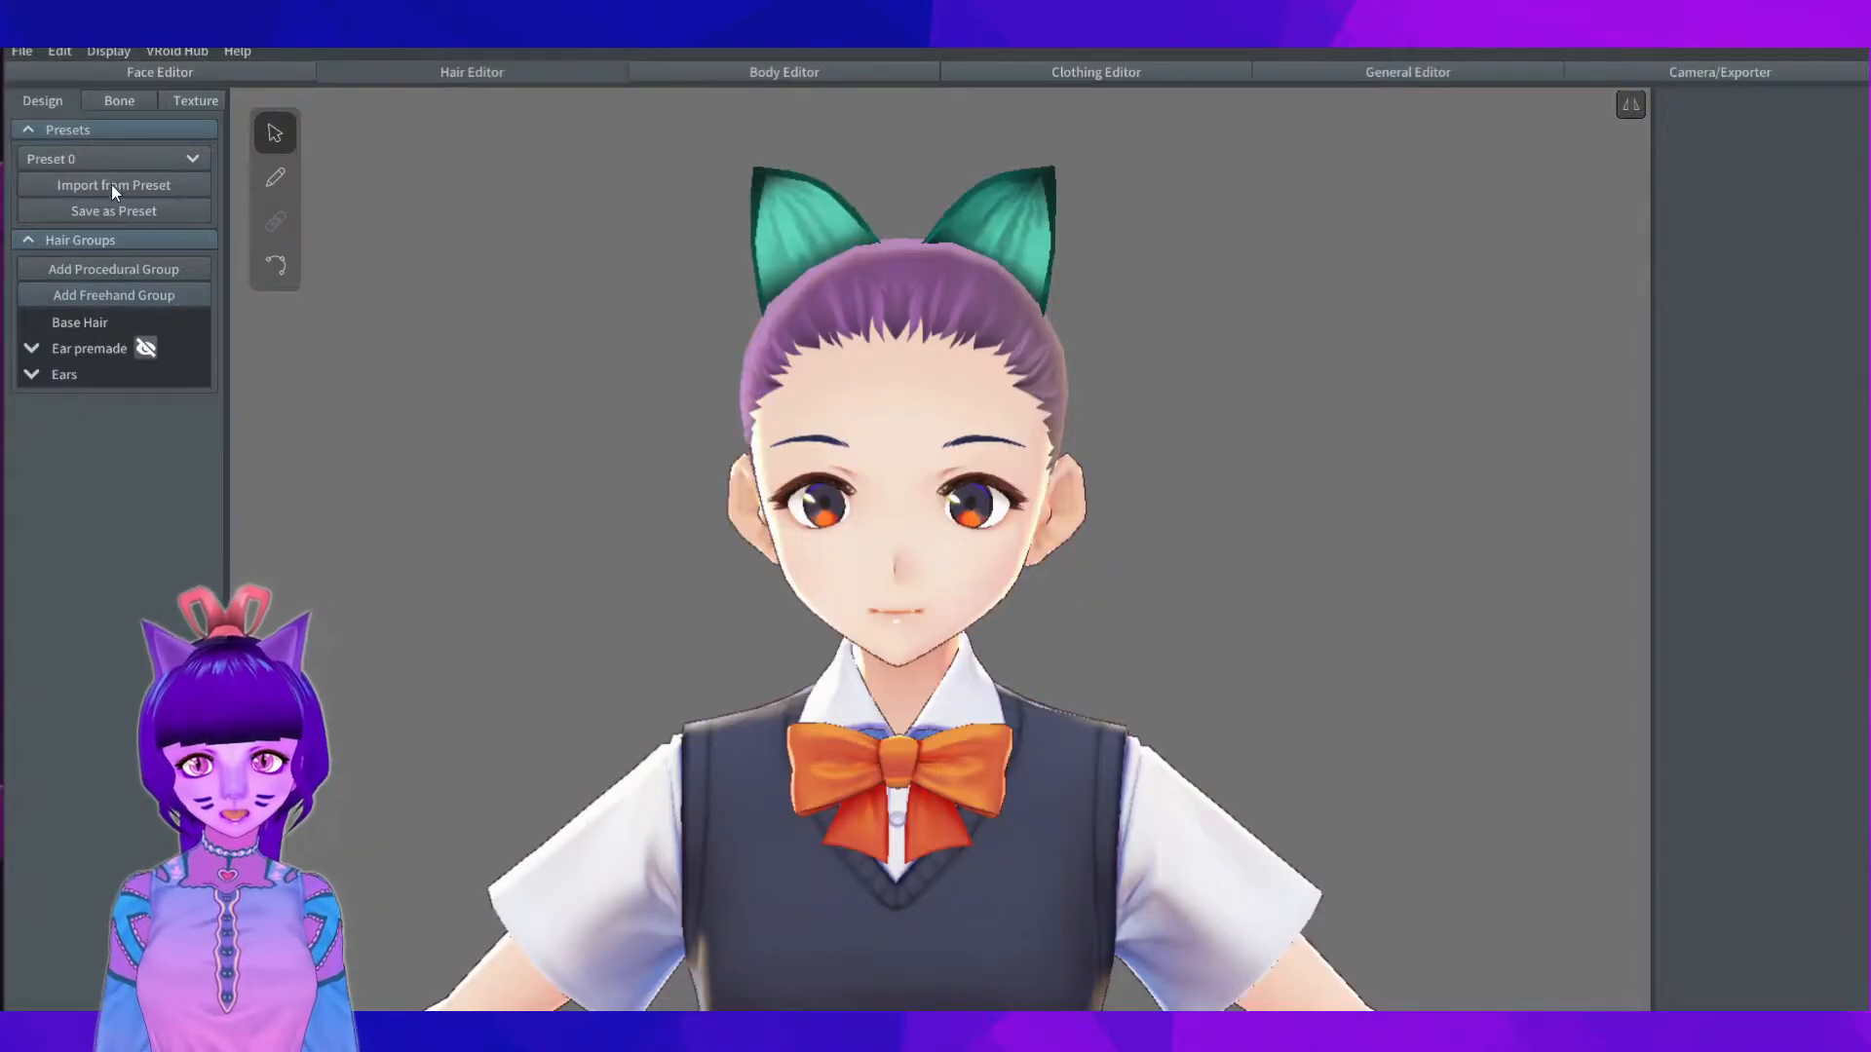
Step: Create a bone group from the ungrouped Ears hairs
{"action": "left_click", "coordinate": [115, 99]}
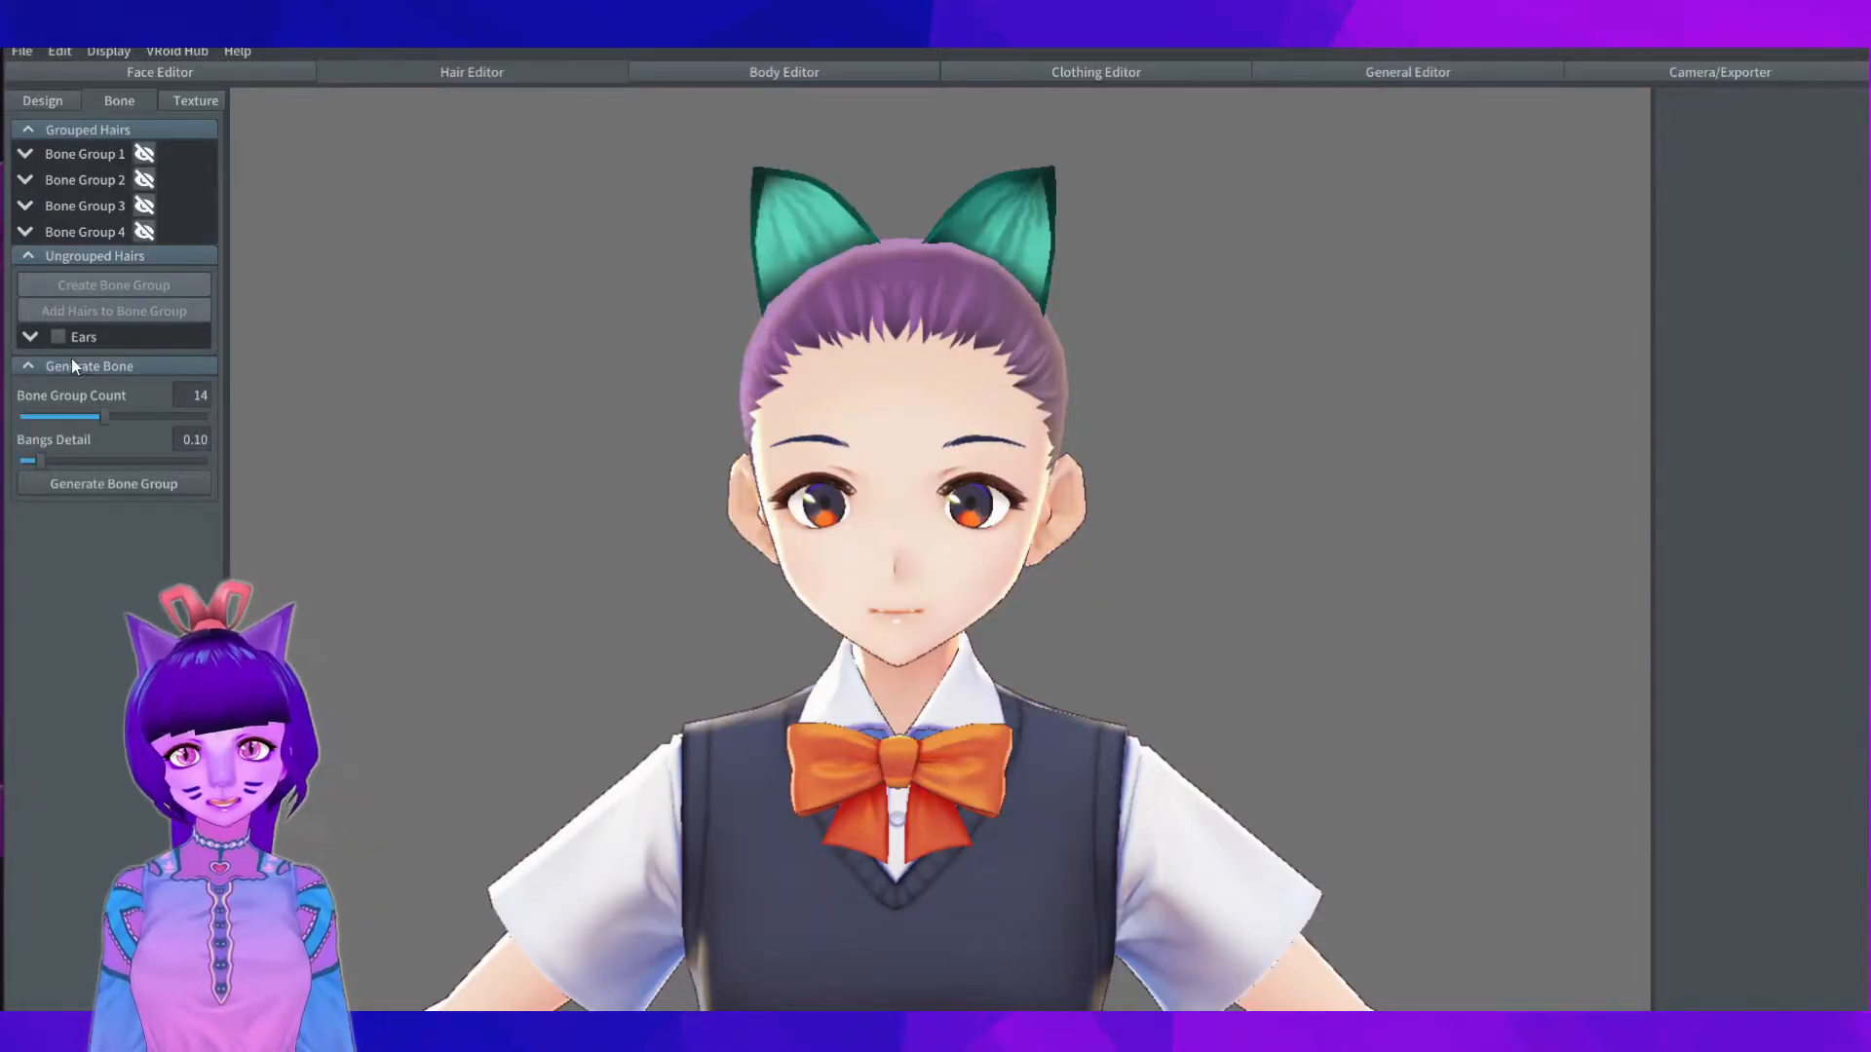
{"action": "left_click", "coordinate": [58, 336]}
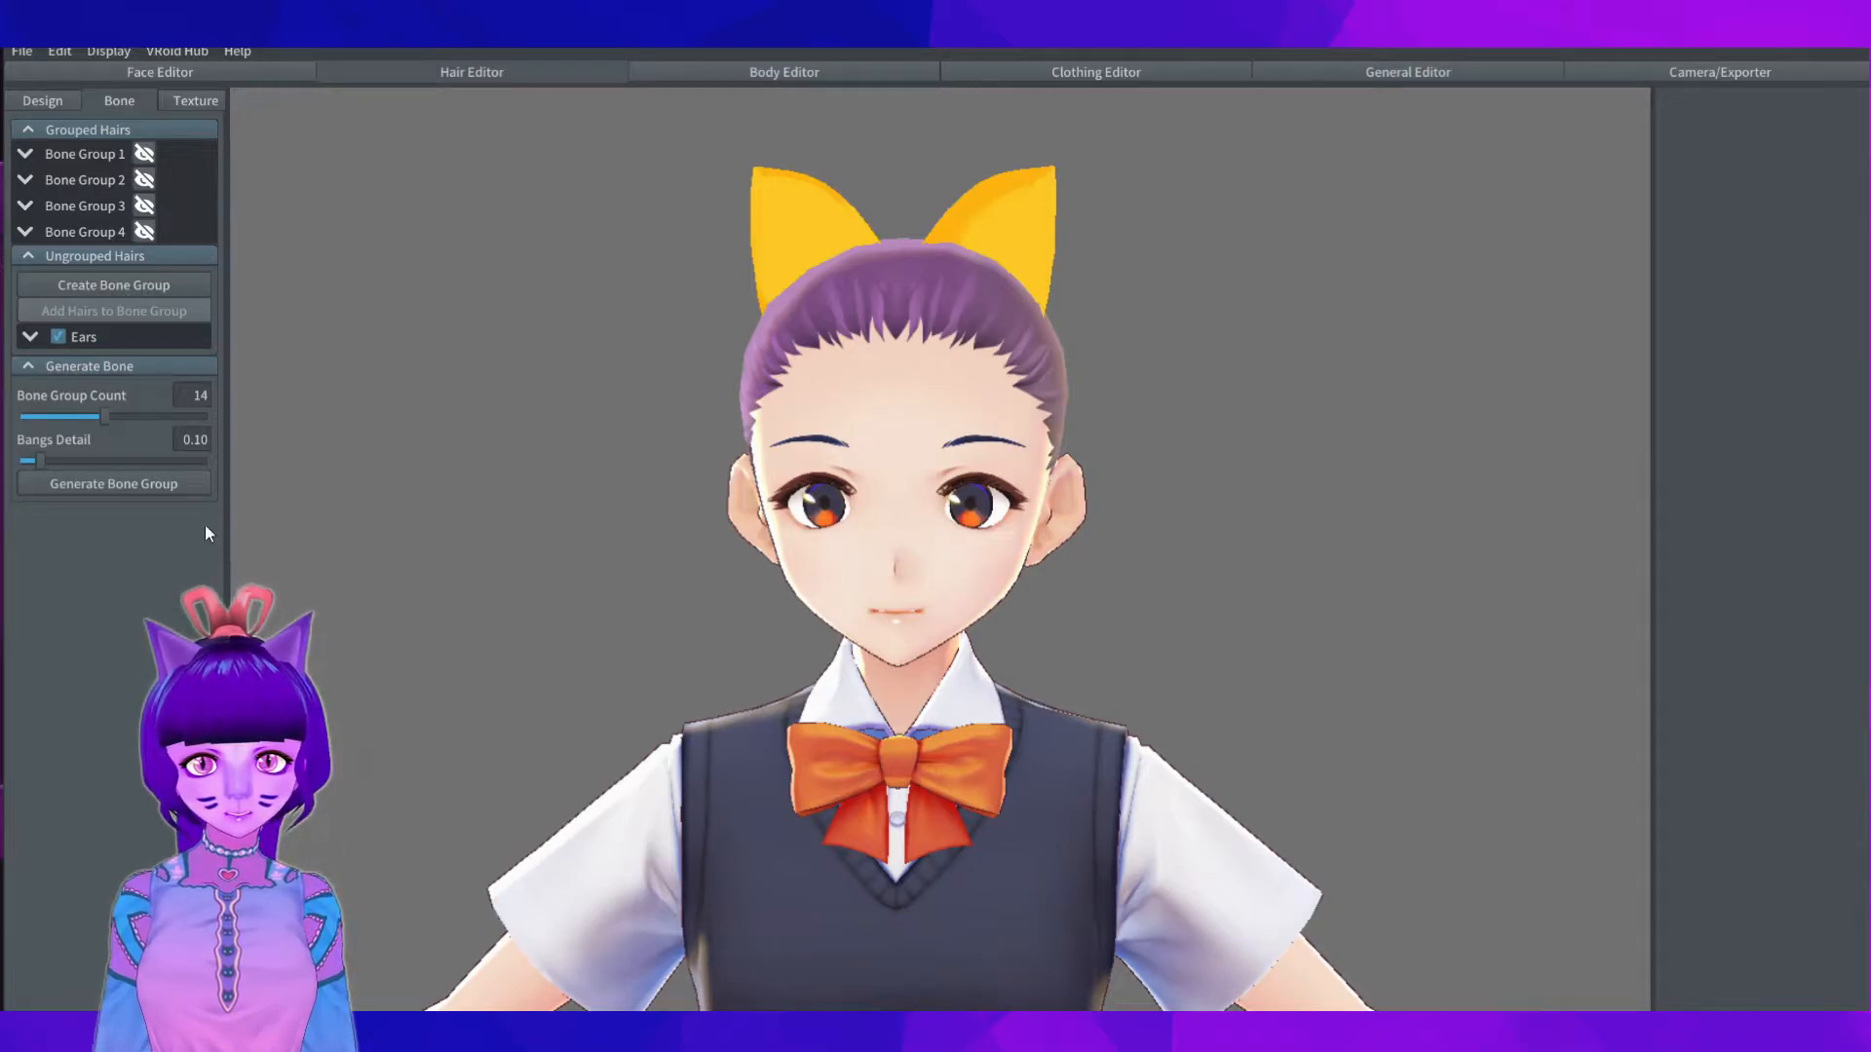
{"action": "left_click", "coordinate": [126, 287]}
{"action": "mouse_move", "coordinate": [920, 528]}
{"action": "right_mouse_down"}
{"action": "mouse_move", "coordinate": [959, 546]}
{"action": "mouse_move", "coordinate": [1007, 525]}
{"action": "mouse_move", "coordinate": [910, 518]}
{"action": "right_mouse_up"}
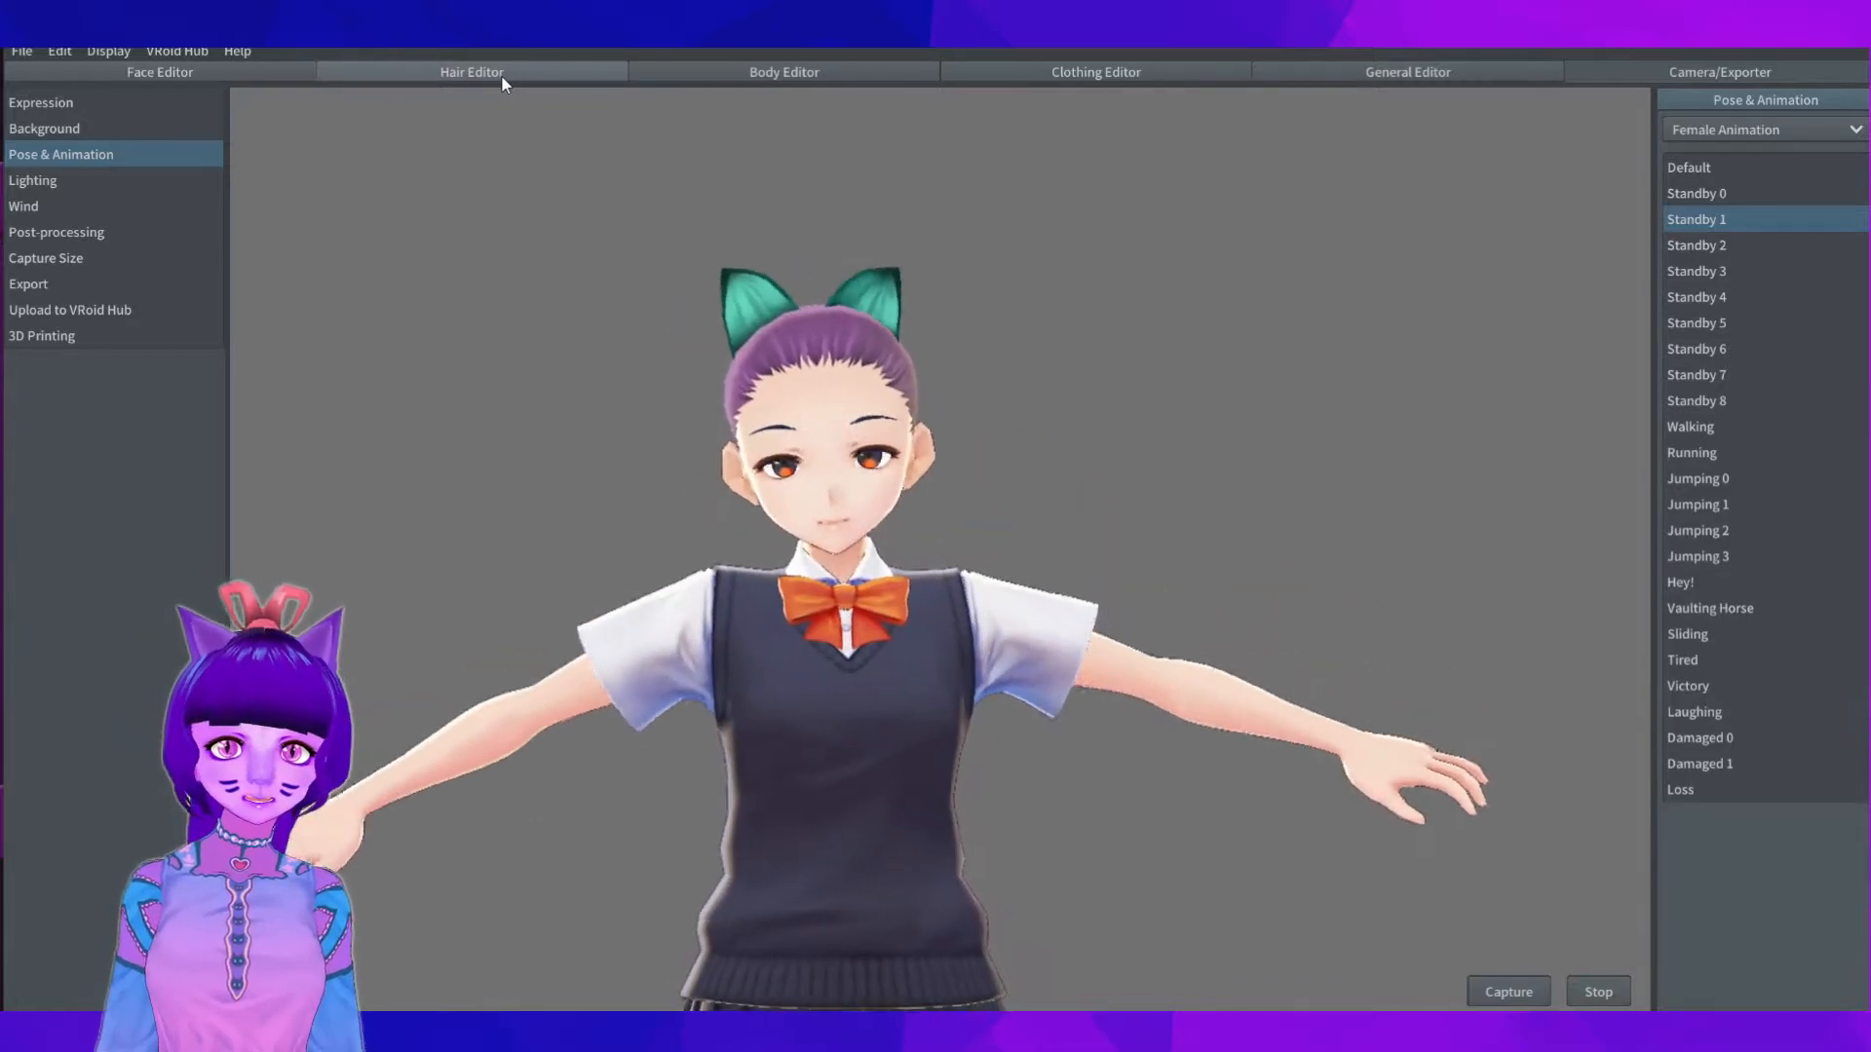
Step: Set the ears' bone group to a bone count of 1 and a stiffness of 0.57
{"action": "left_click", "coordinate": [502, 76]}
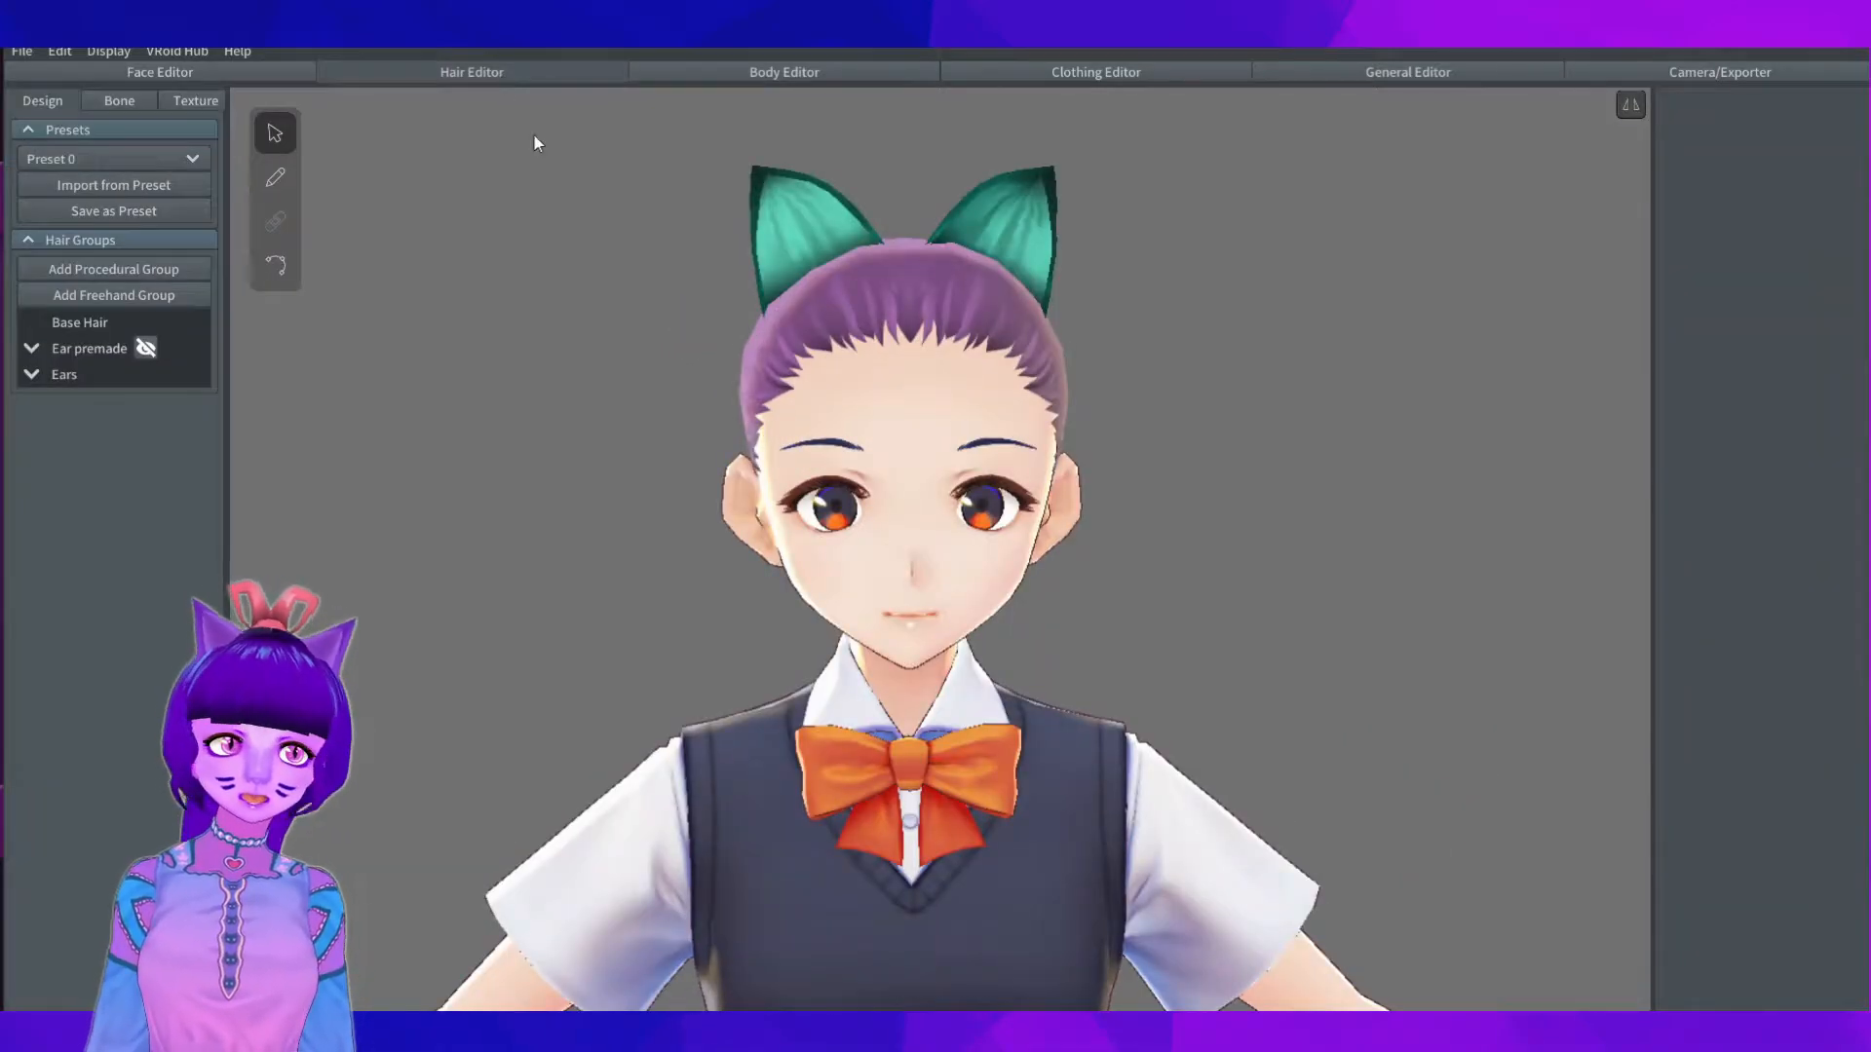
{"action": "left_click", "coordinate": [115, 104]}
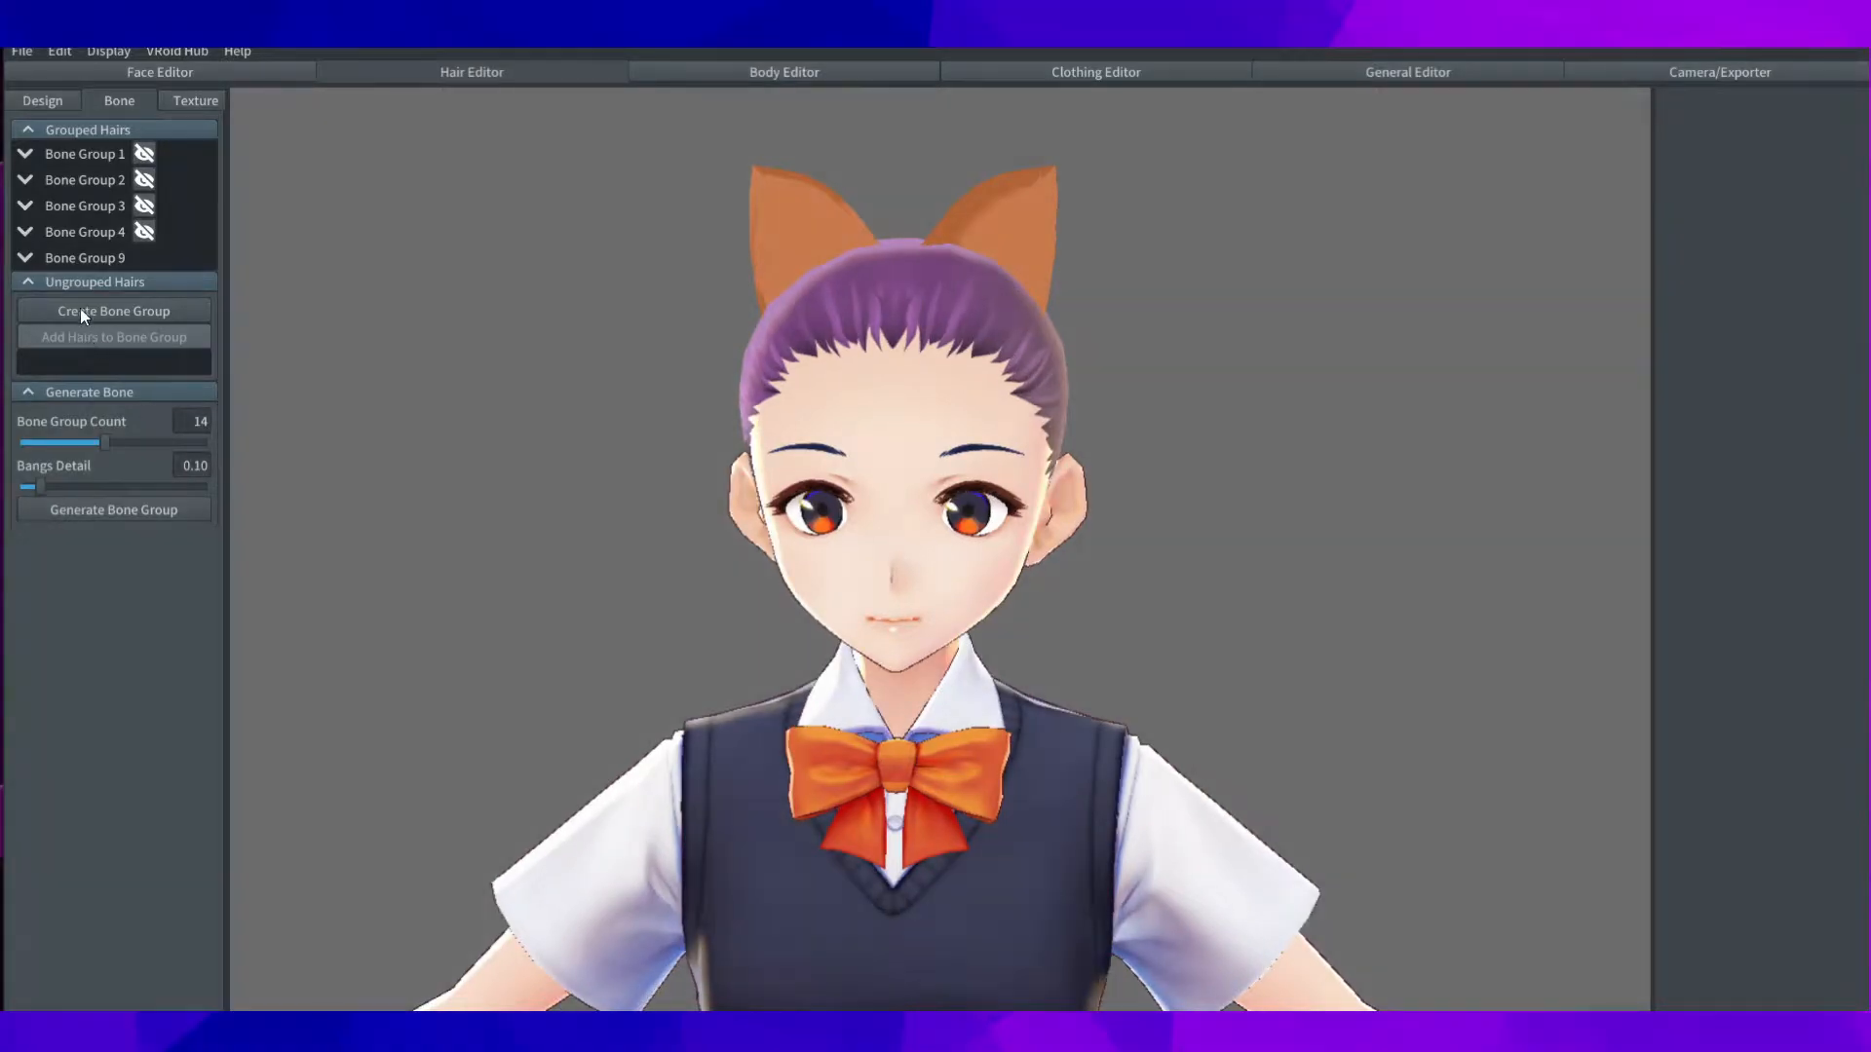
{"action": "left_click", "coordinate": [74, 260]}
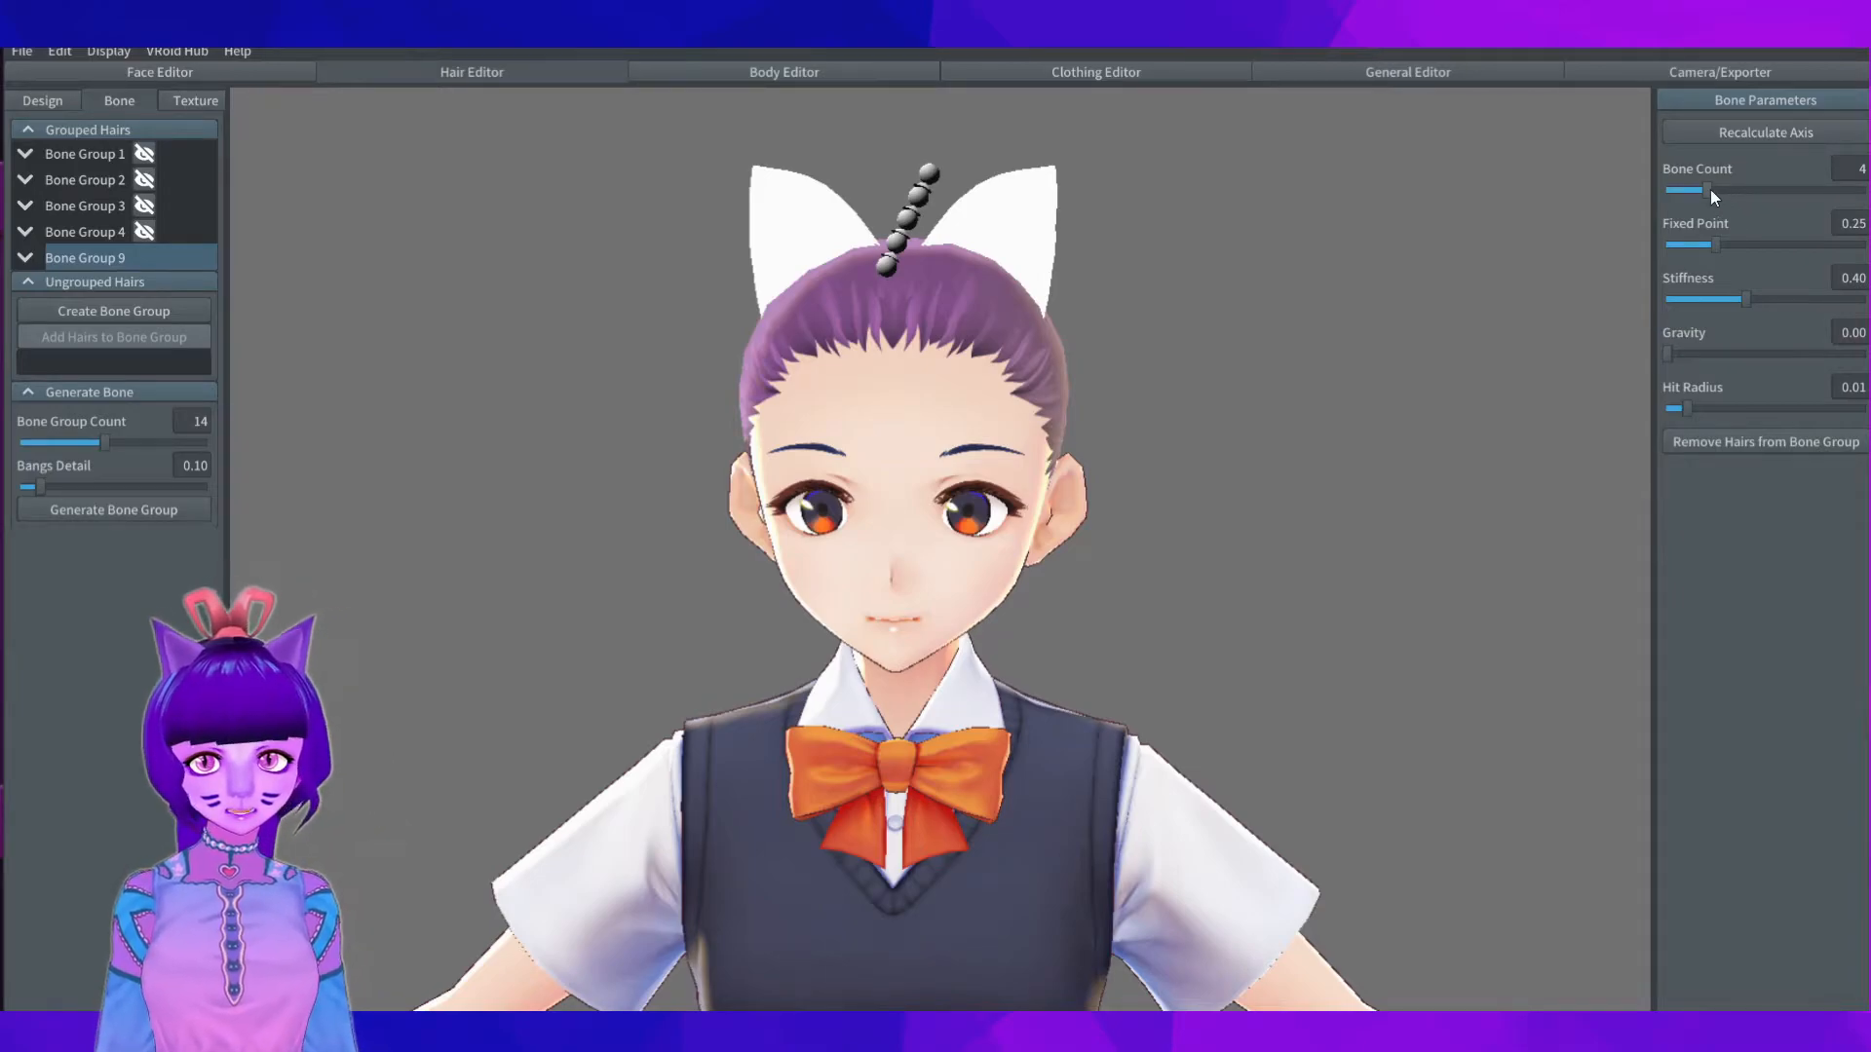
{"action": "left_click_drag", "start_coordinate": [1710, 190], "coordinate": [1670, 195]}
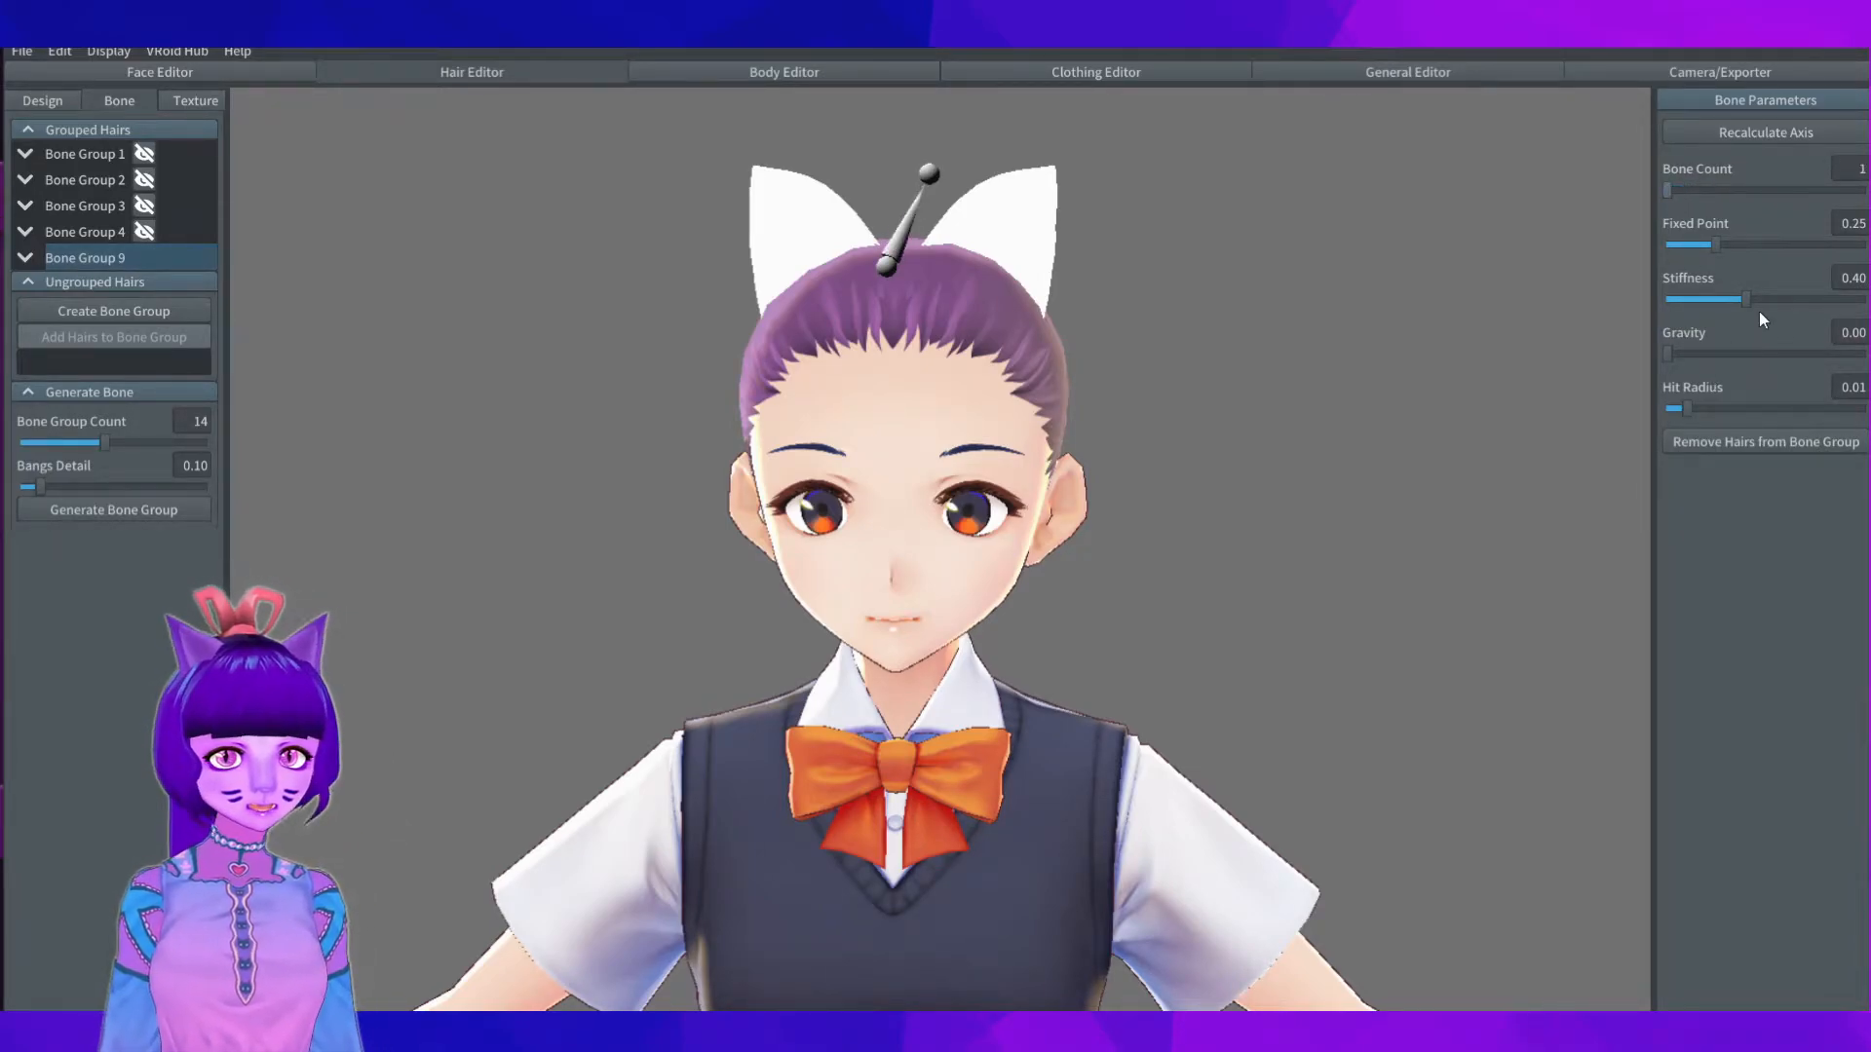
{"action": "left_click_drag", "start_coordinate": [1754, 298], "coordinate": [1779, 302]}
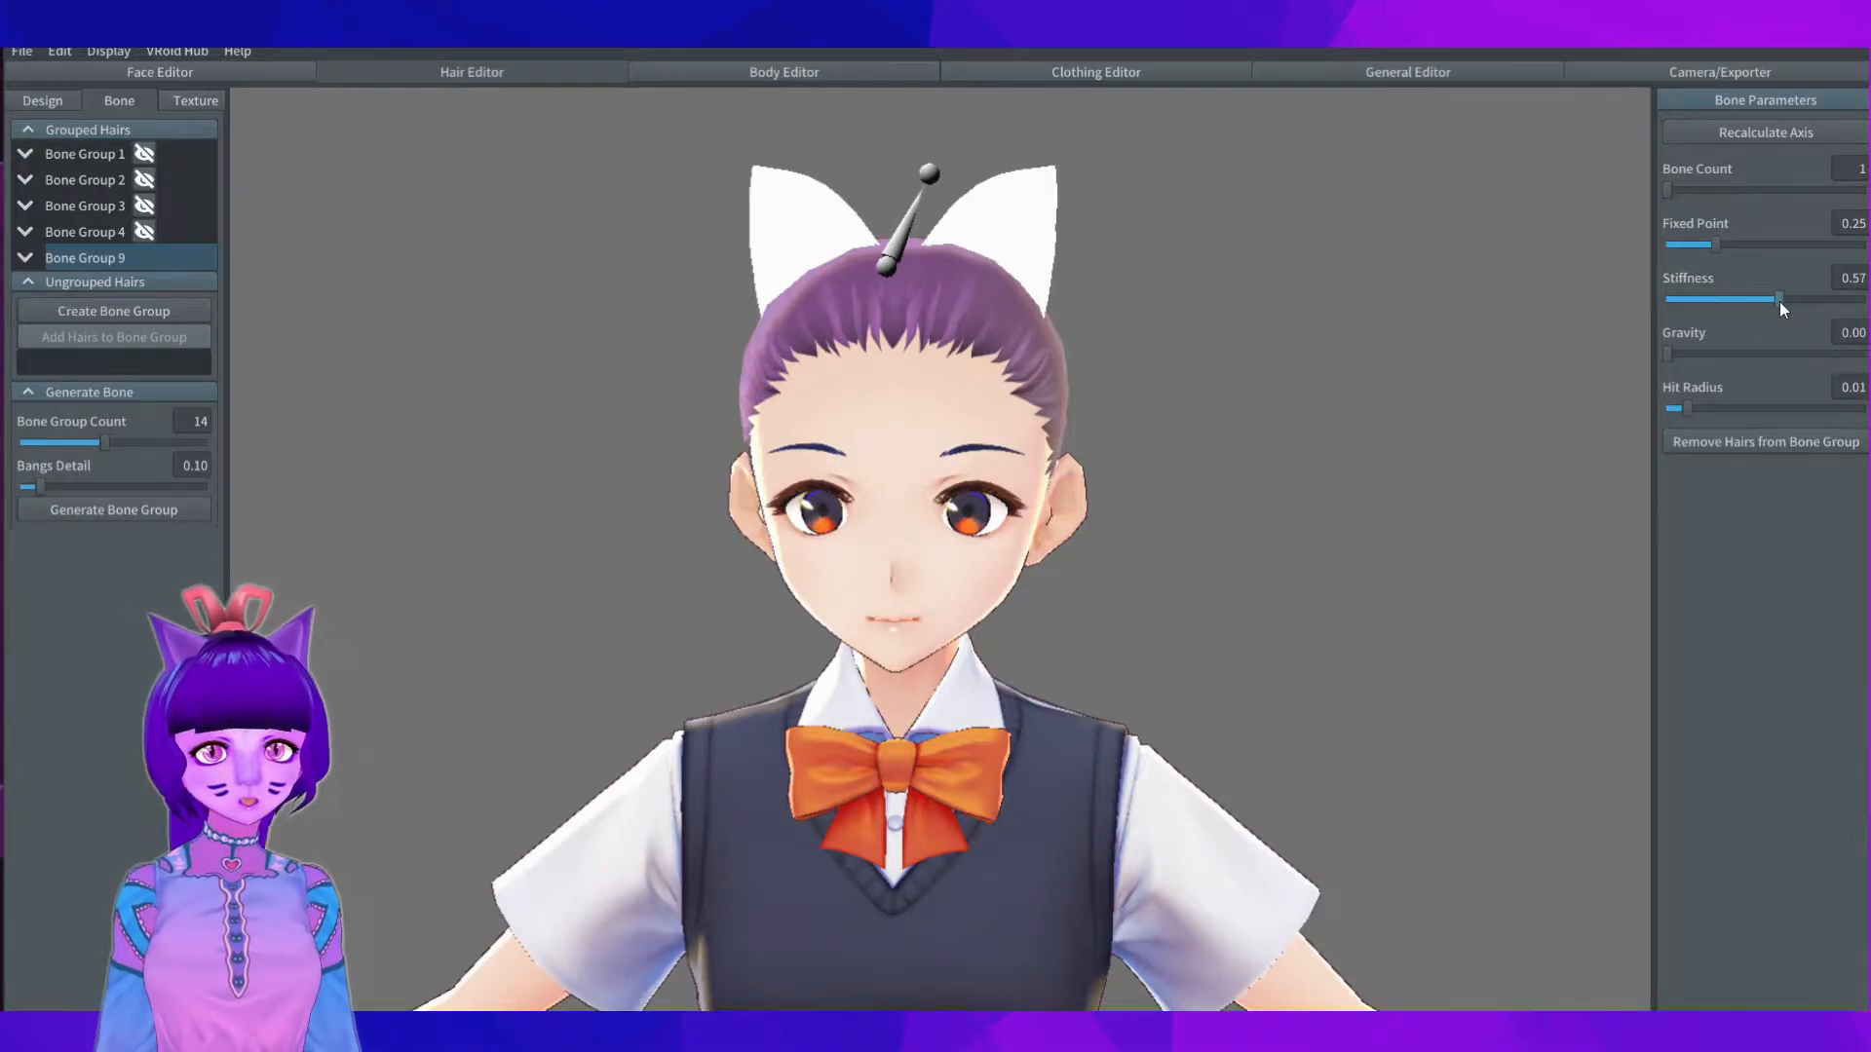
{"action": "mouse_move", "coordinate": [1085, 245]}
{"action": "right_mouse_down"}
{"action": "mouse_move", "coordinate": [1084, 270]}
{"action": "mouse_move", "coordinate": [1145, 292]}
{"action": "mouse_move", "coordinate": [1074, 279]}
{"action": "mouse_move", "coordinate": [1107, 272]}
{"action": "right_mouse_up"}
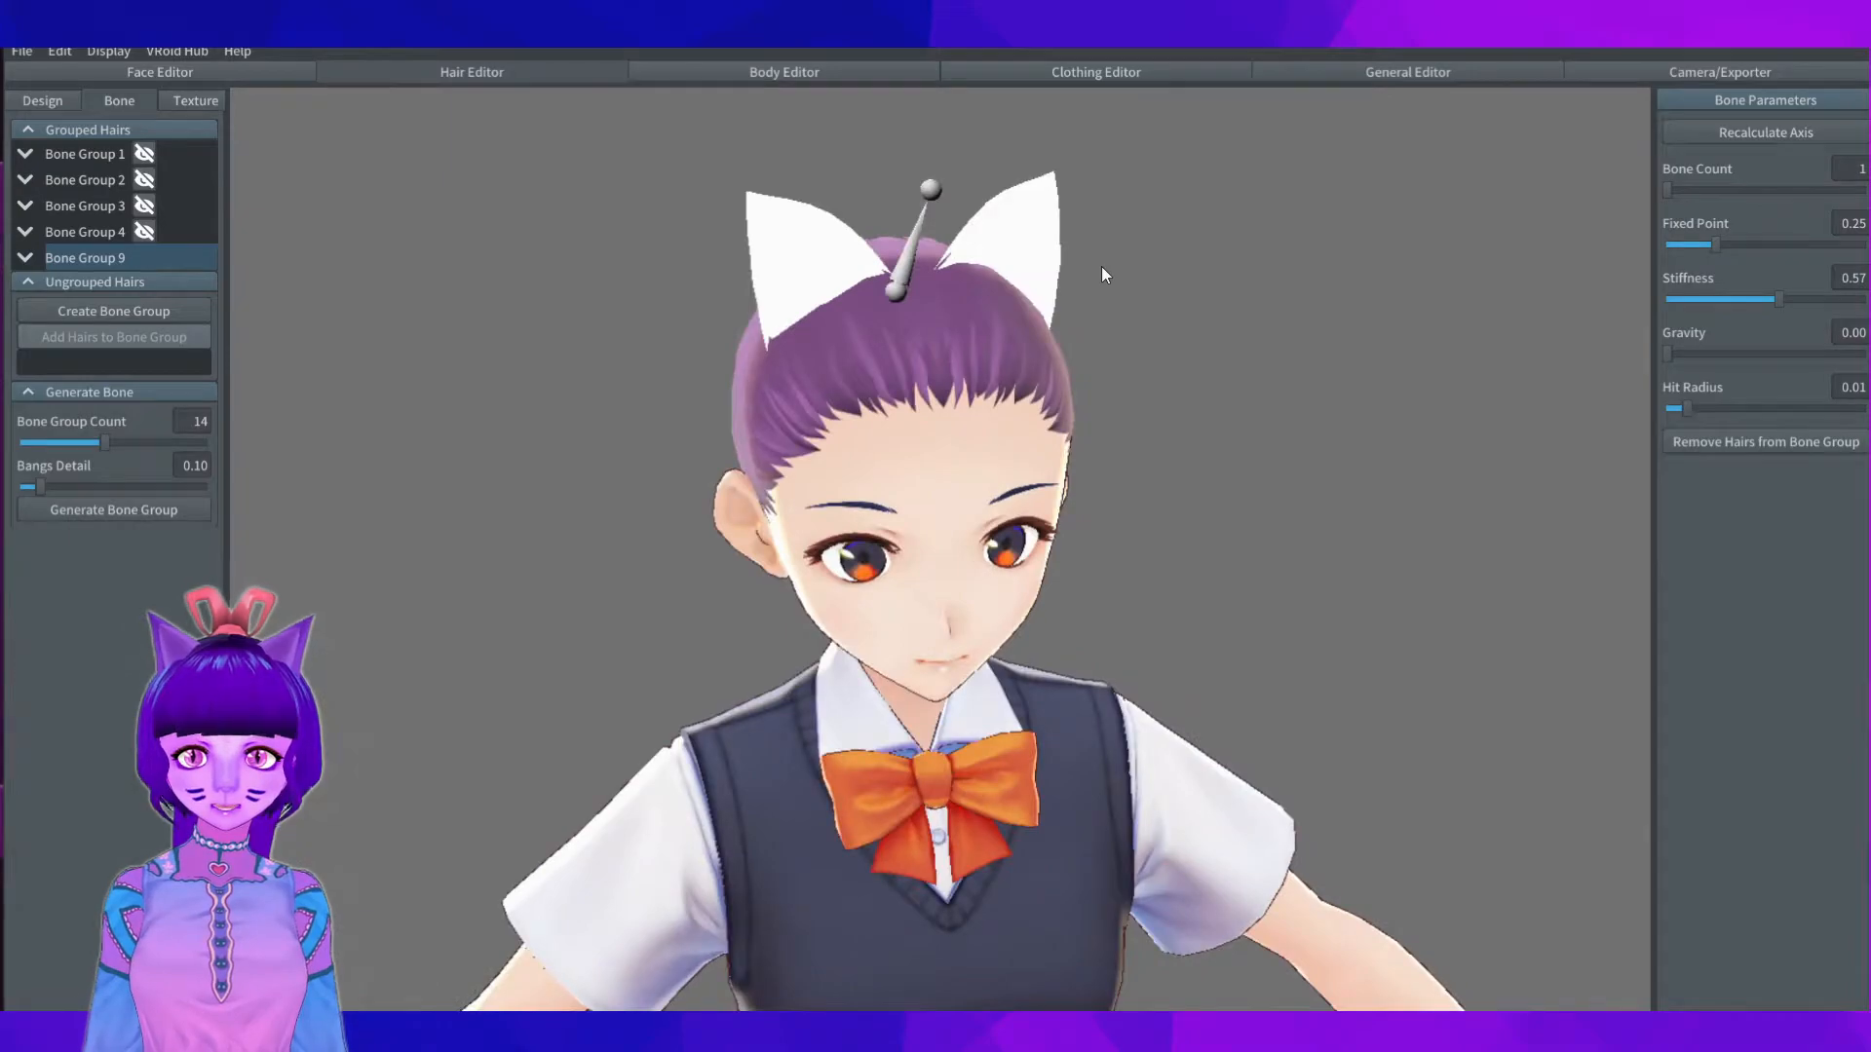
Step: Preview the ears' movement with the Standby 2, Standby 3 and Standby 4 animations
{"action": "left_click", "coordinate": [1764, 70]}
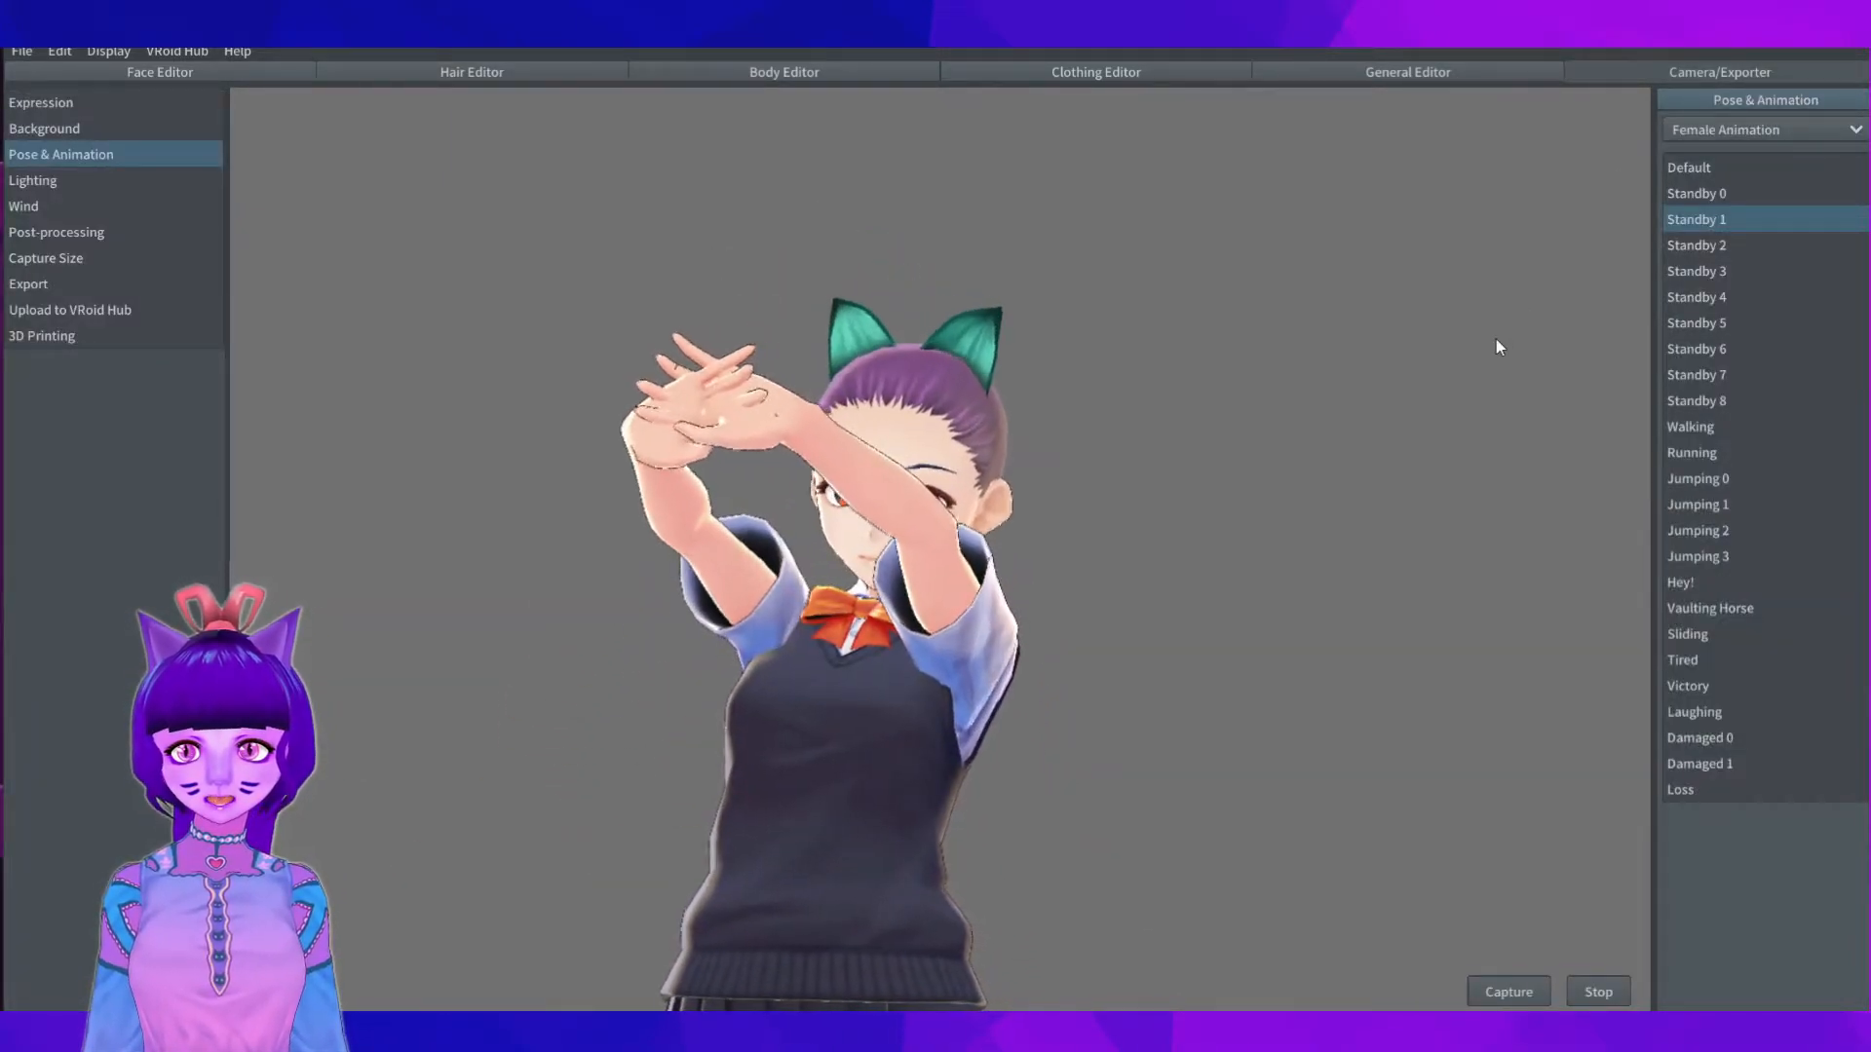
{"action": "left_click", "coordinate": [1716, 244]}
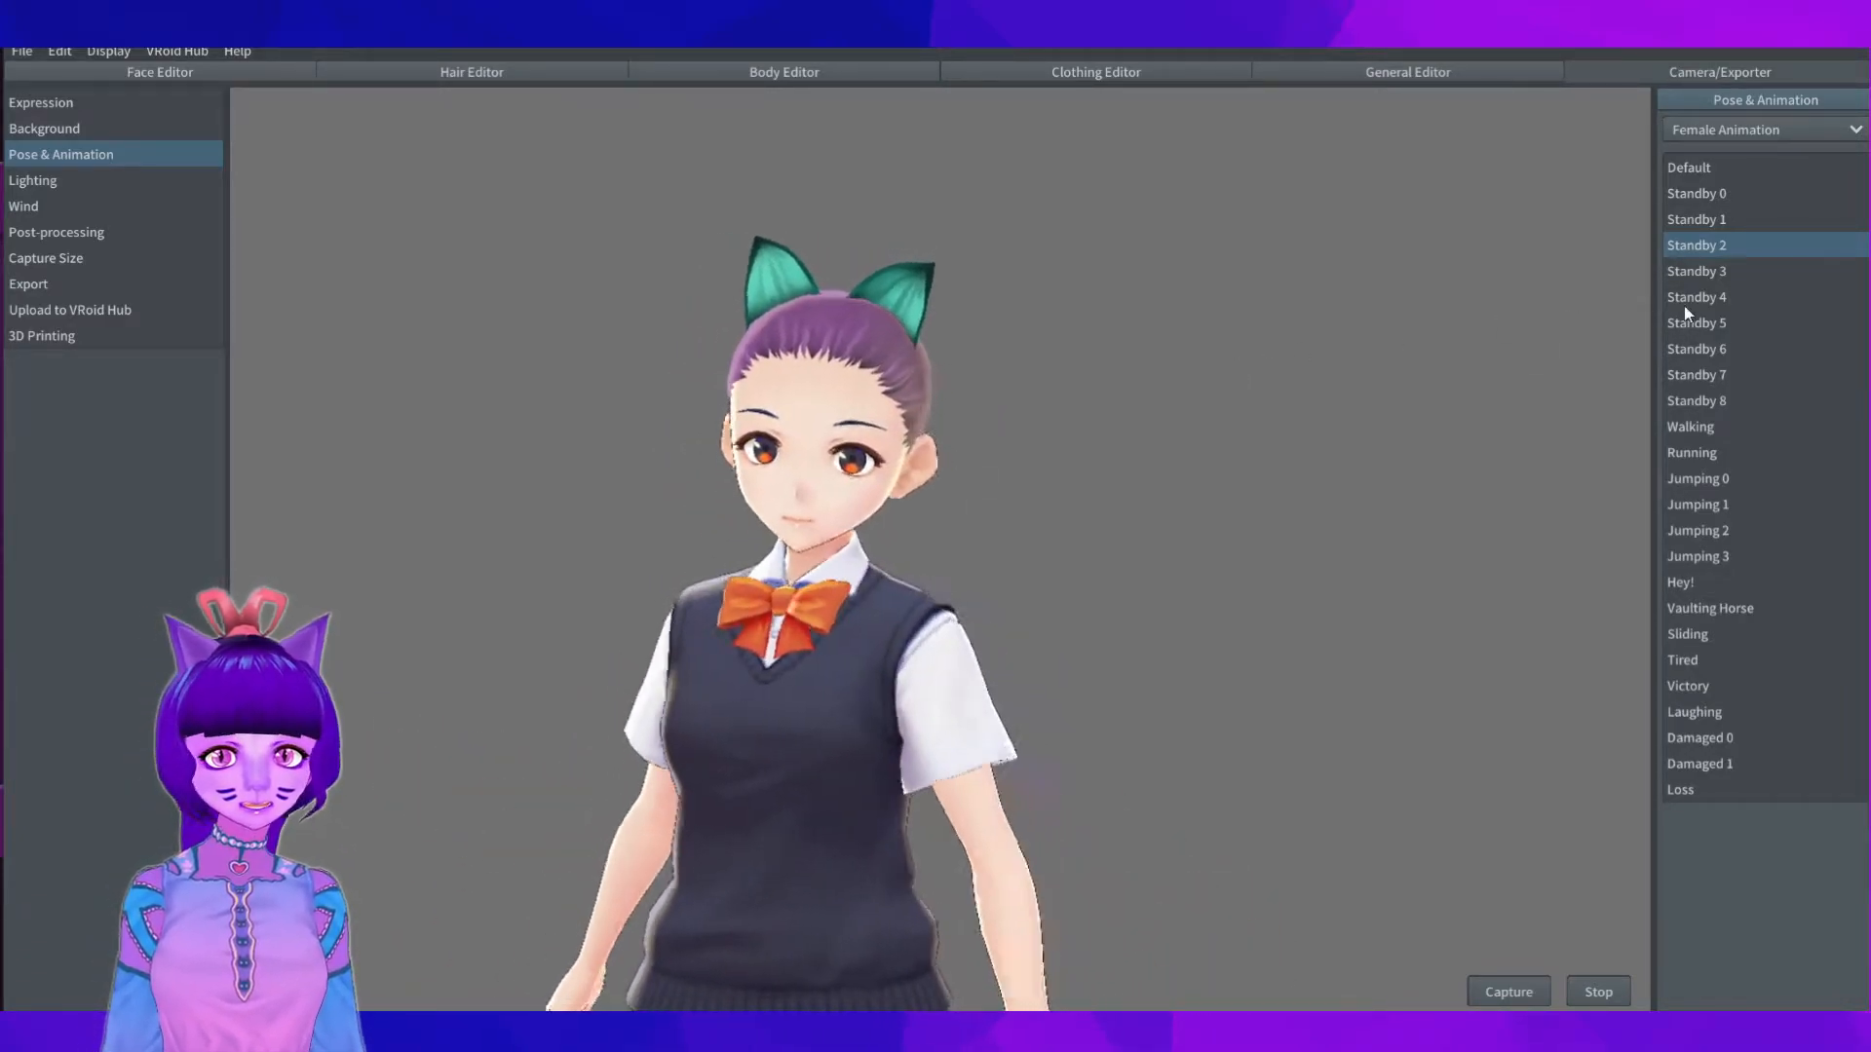
{"action": "left_click", "coordinate": [1725, 278]}
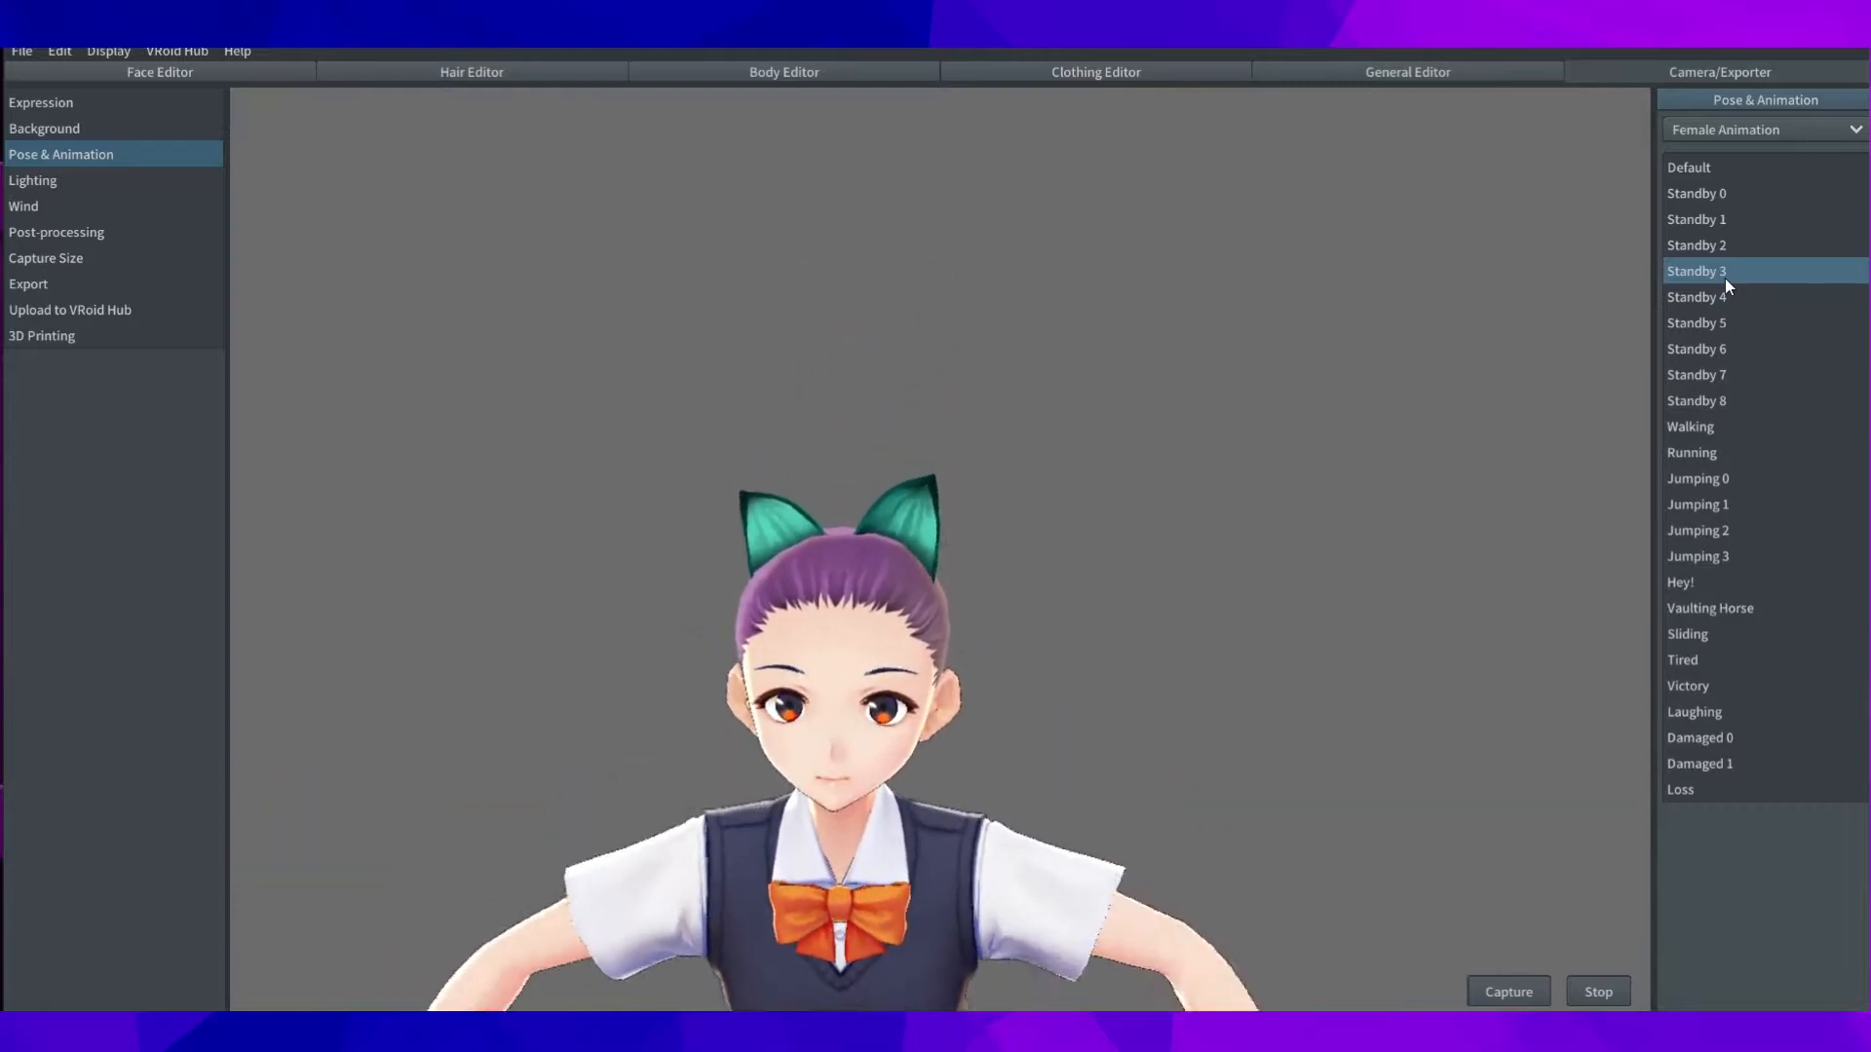
{"action": "left_click", "coordinate": [1740, 304]}
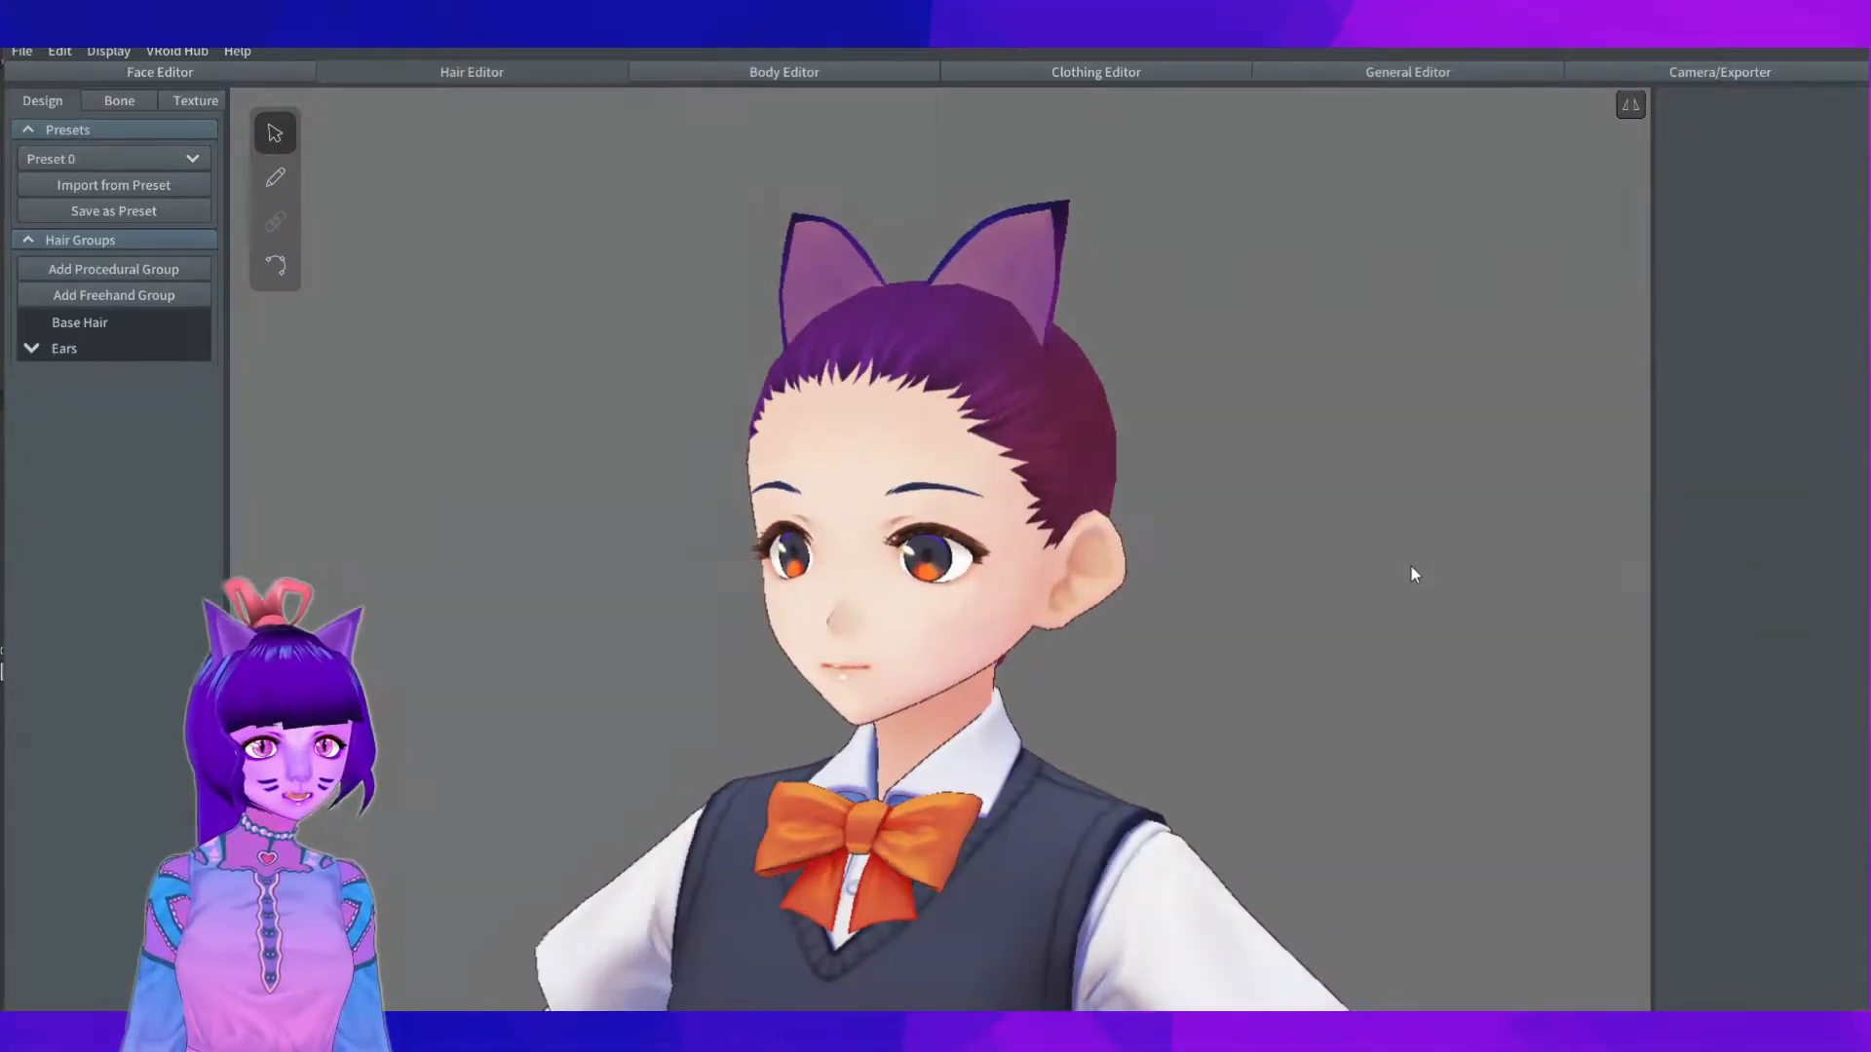
Step: Add a freehand hair group and slightly reshape its guide mesh around the upper back of the head
{"action": "right_click_drag", "start_coordinate": [1411, 568], "coordinate": [1300, 524]}
{"action": "scroll", "coordinate": [1301, 524], "scroll_direction": "up", "scroll_amount": 2}
{"action": "middle_click_drag", "start_coordinate": [897, 441], "coordinate": [880, 487]}
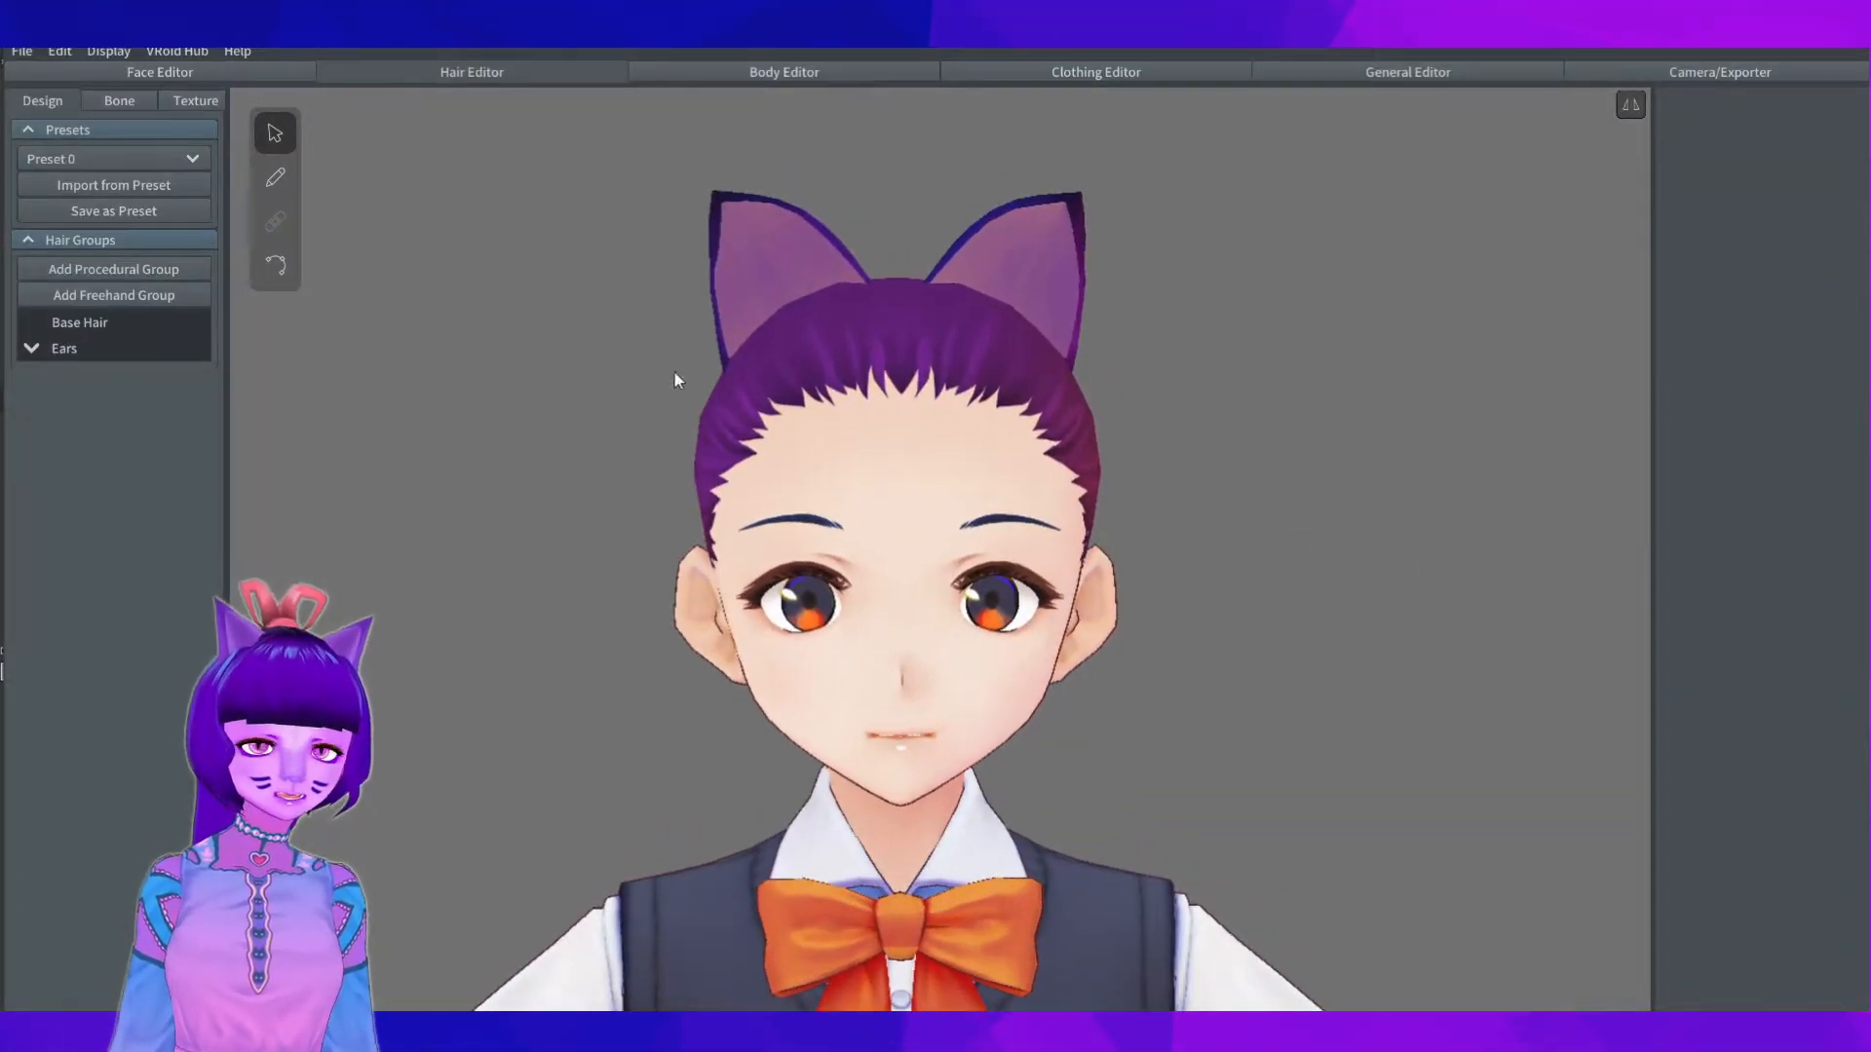
{"action": "left_click", "coordinate": [103, 295]}
{"action": "right_click_drag", "start_coordinate": [1096, 551], "coordinate": [978, 382]}
{"action": "left_click_drag", "start_coordinate": [706, 492], "coordinate": [715, 504]}
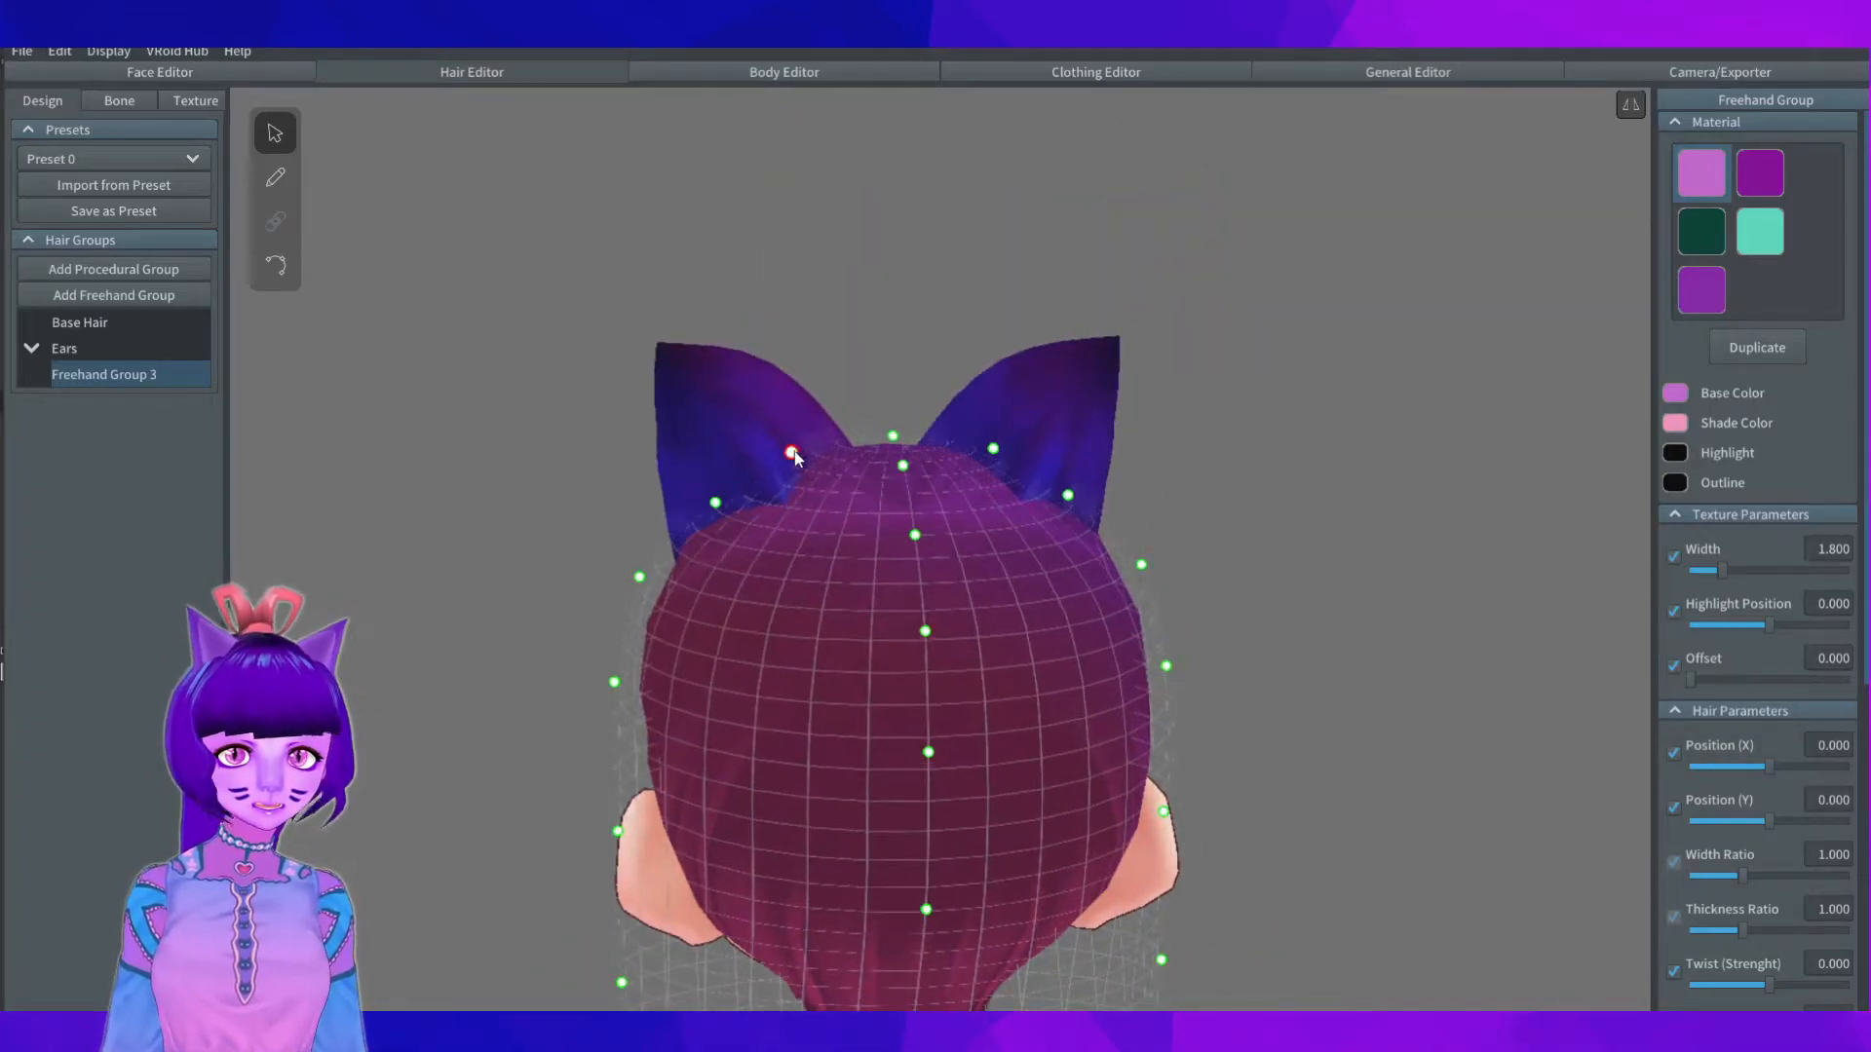
{"action": "left_click_drag", "start_coordinate": [792, 455], "coordinate": [796, 465]}
{"action": "right_click_drag", "start_coordinate": [1096, 499], "coordinate": [1060, 500]}
{"action": "left_click_drag", "start_coordinate": [1049, 505], "coordinate": [1043, 510]}
{"action": "right_click_drag", "start_coordinate": [879, 441], "coordinate": [1218, 441]}
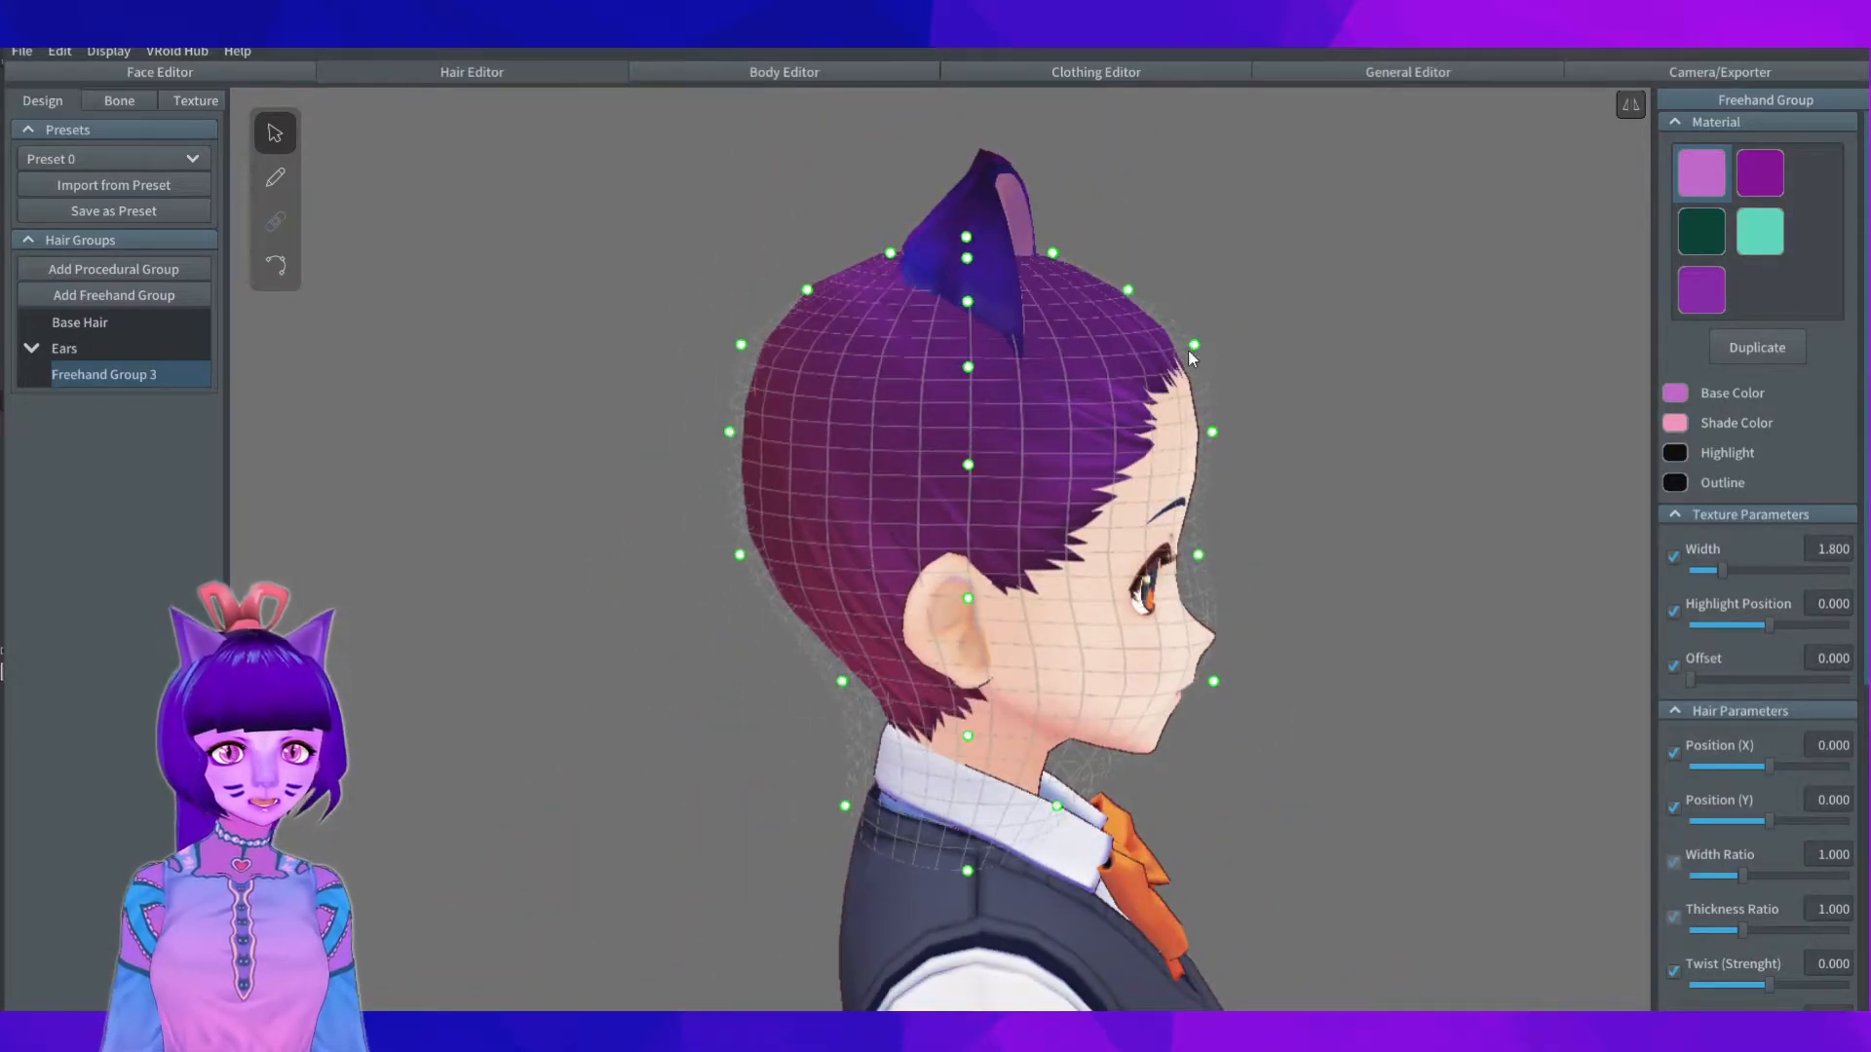
{"action": "right_click_drag", "start_coordinate": [1193, 347], "coordinate": [1000, 478]}
{"action": "mouse_move", "coordinate": [1257, 322]}
{"action": "right_mouse_down"}
{"action": "mouse_move", "coordinate": [1126, 296]}
{"action": "mouse_move", "coordinate": [1237, 317]}
{"action": "mouse_move", "coordinate": [992, 372]}
{"action": "right_mouse_up"}
Step: Set the hair brush to the dark purple material with a Flat cross section and a Straight curve
{"action": "left_click", "coordinate": [275, 177]}
{"action": "left_click", "coordinate": [1778, 260]}
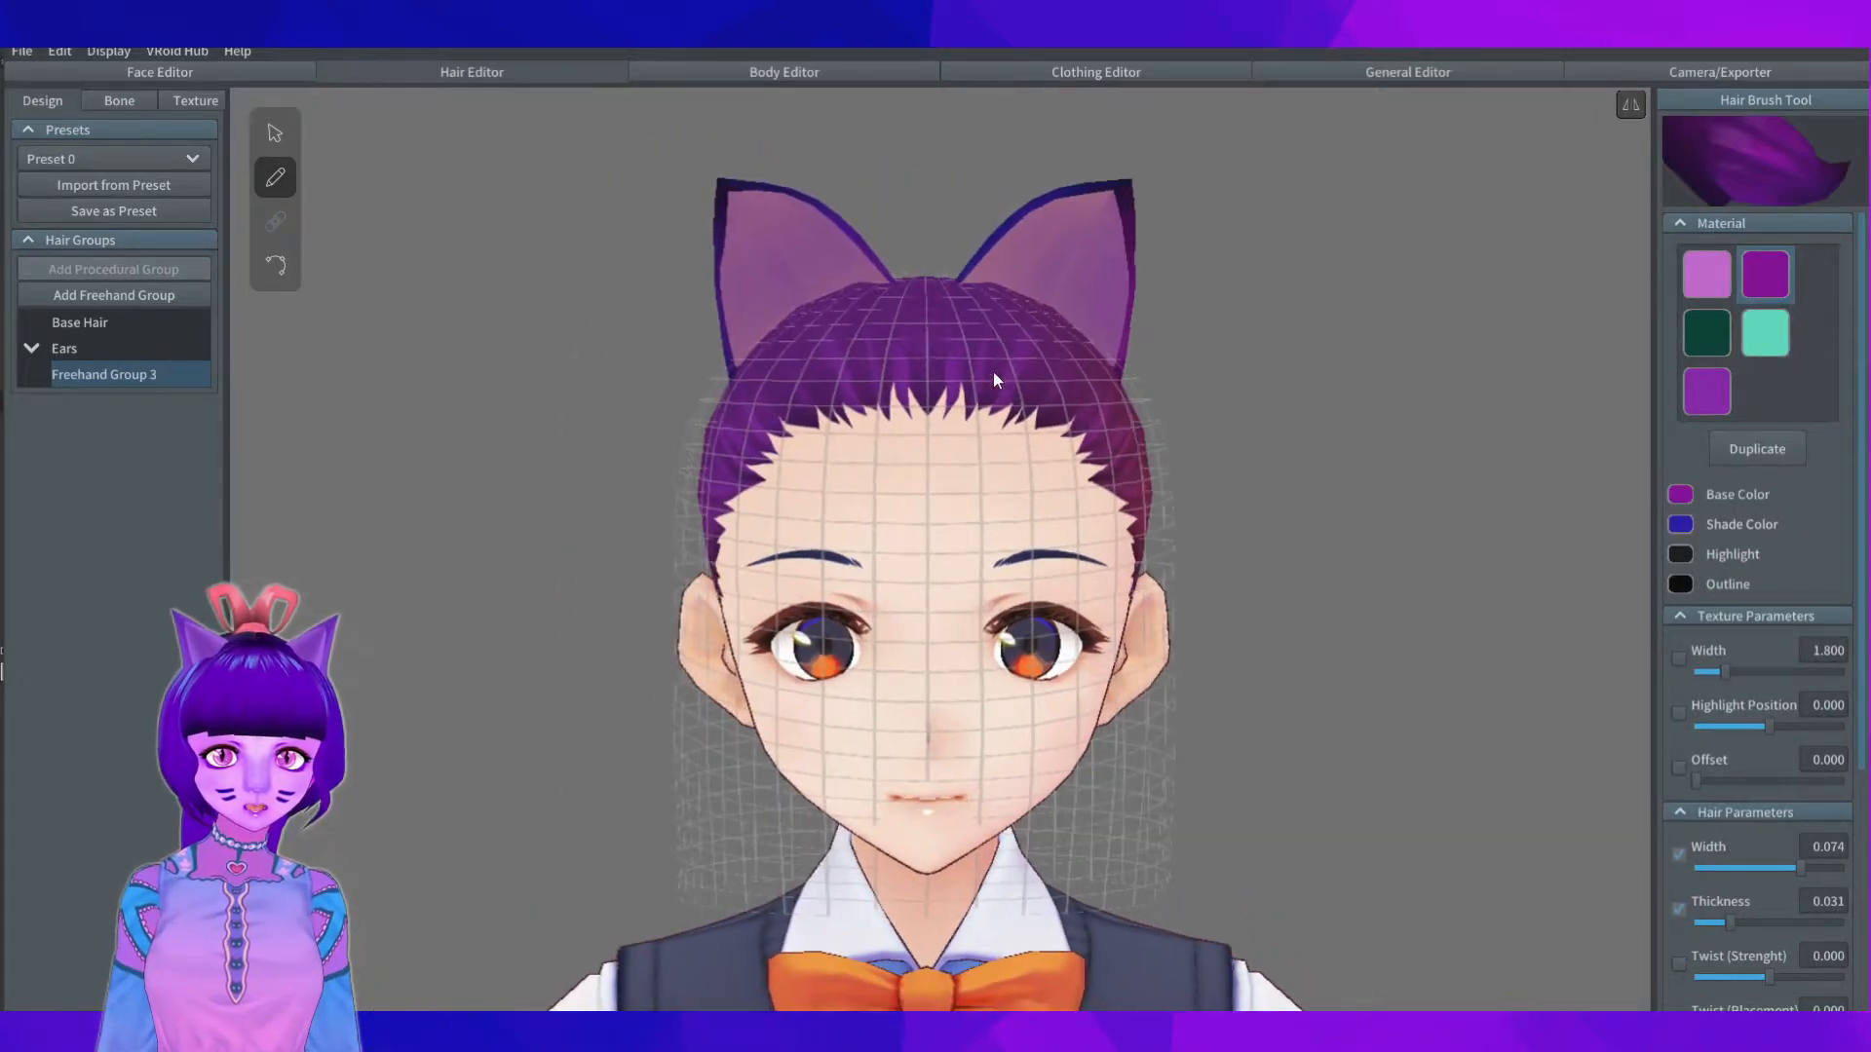
{"action": "scroll", "coordinate": [1744, 750], "scroll_direction": "down", "scroll_amount": 4}
{"action": "left_click", "coordinate": [1740, 807]}
{"action": "left_click", "coordinate": [1737, 857]}
{"action": "left_click", "coordinate": [1741, 753]}
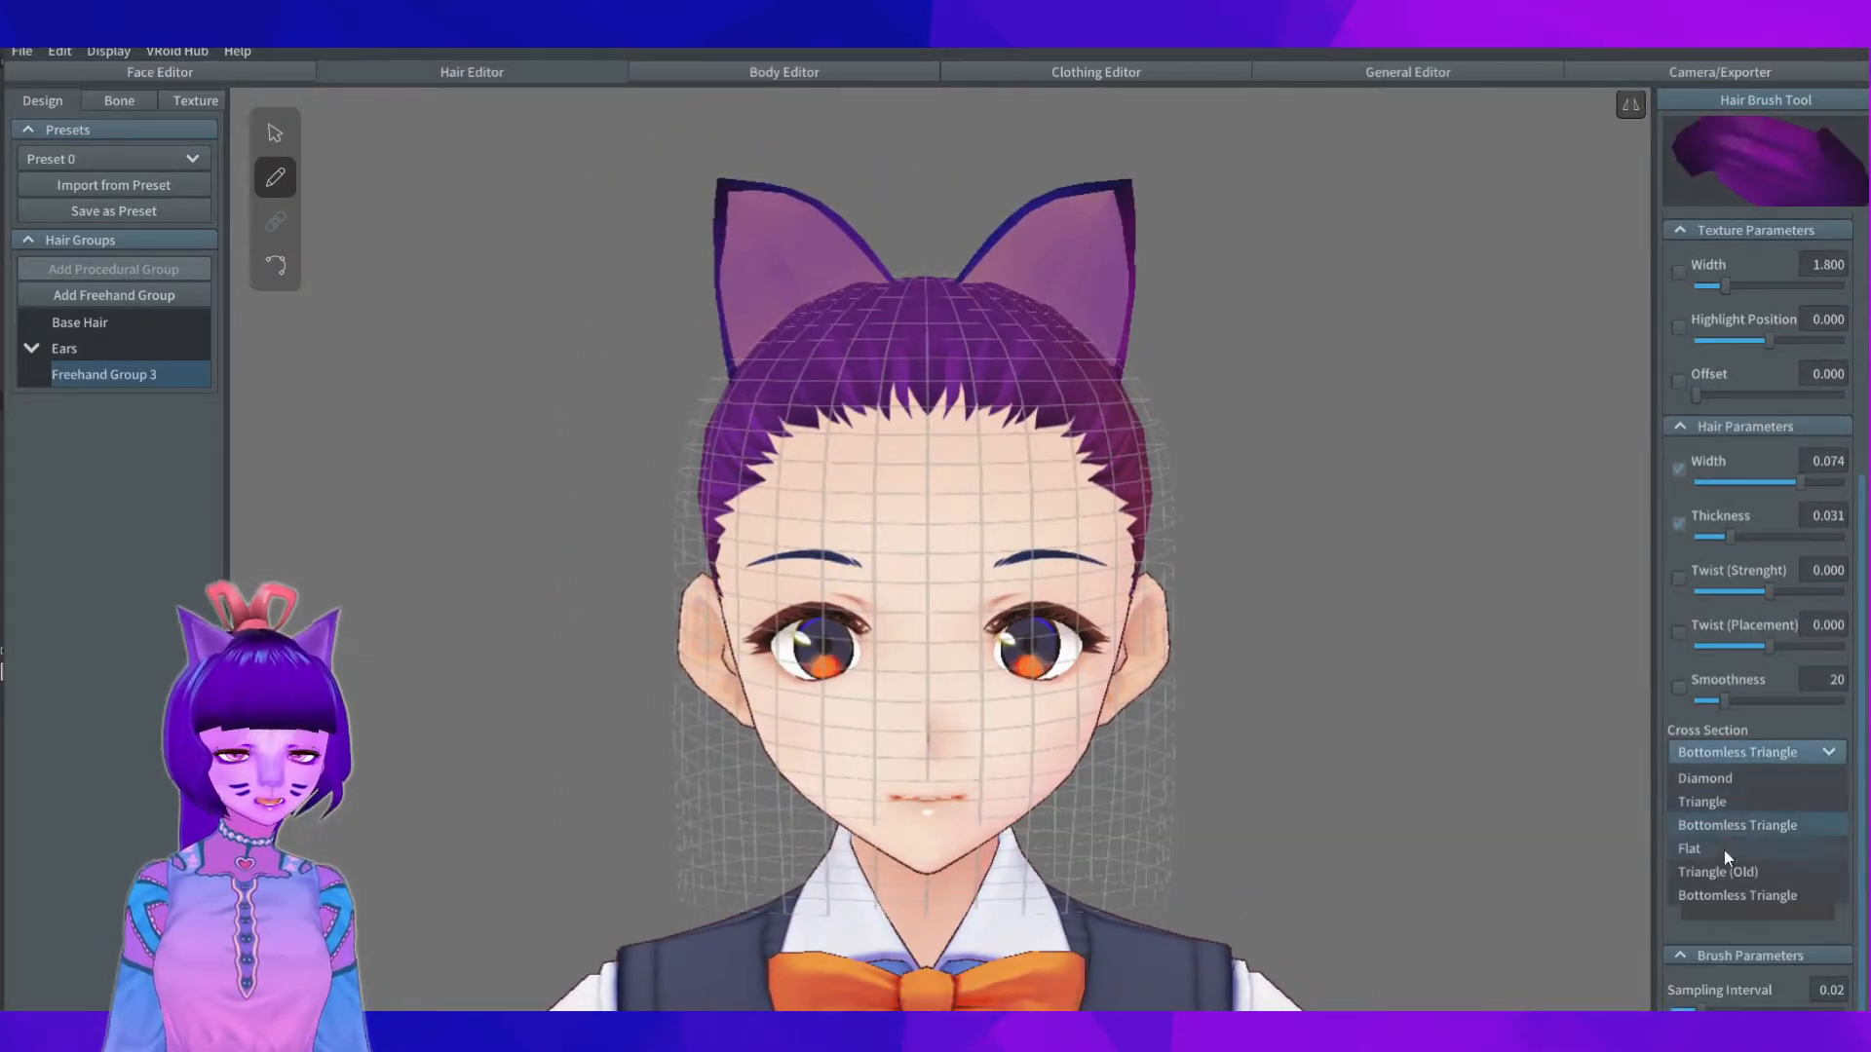
{"action": "left_click", "coordinate": [1727, 851]}
Step: Paint a mirrored pair of central fringe strands from the crown down the forehead and adjust their control points
{"action": "middle_click_drag", "start_coordinate": [907, 390], "coordinate": [853, 404]}
{"action": "scroll", "coordinate": [843, 409], "scroll_direction": "up", "scroll_amount": 3}
{"action": "right_click_drag", "start_coordinate": [839, 413], "coordinate": [857, 488]}
{"action": "middle_click_drag", "start_coordinate": [858, 488], "coordinate": [868, 309]}
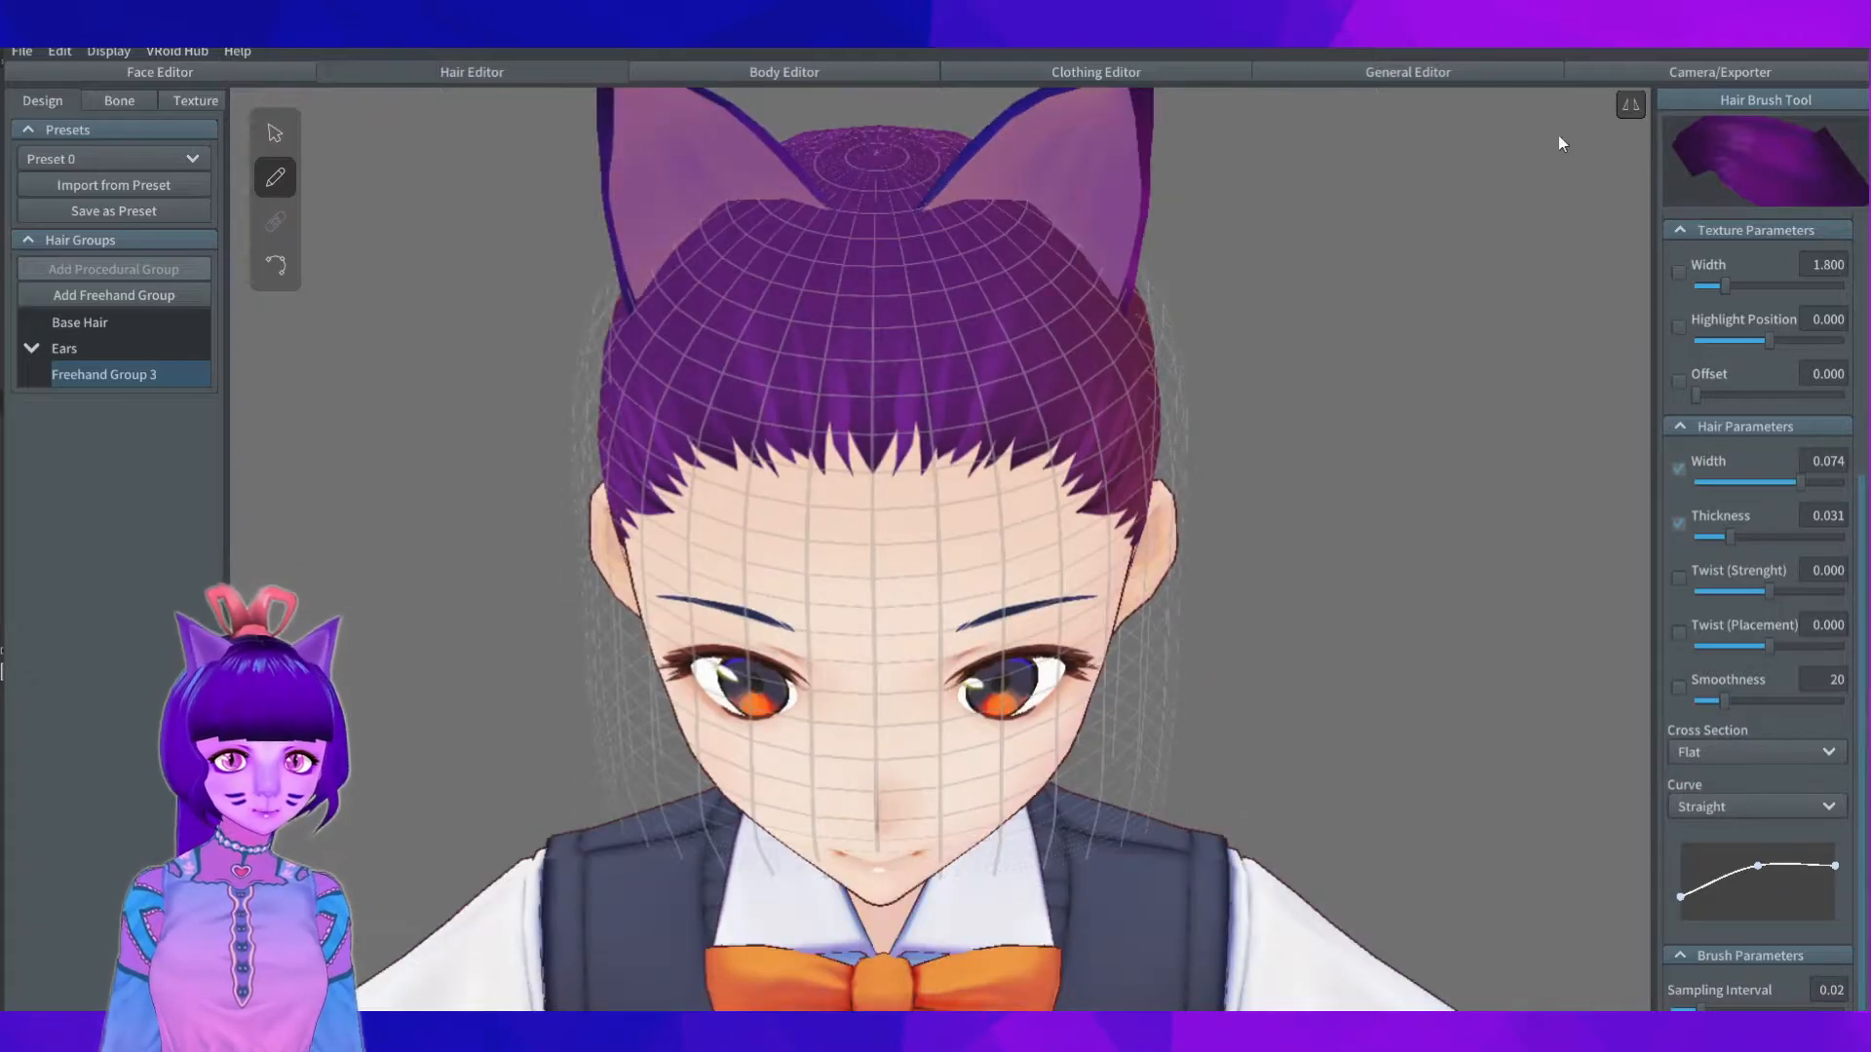
{"action": "left_click_drag", "start_coordinate": [807, 261], "coordinate": [816, 663]}
{"action": "right_click_drag", "start_coordinate": [816, 663], "coordinate": [522, 172]}
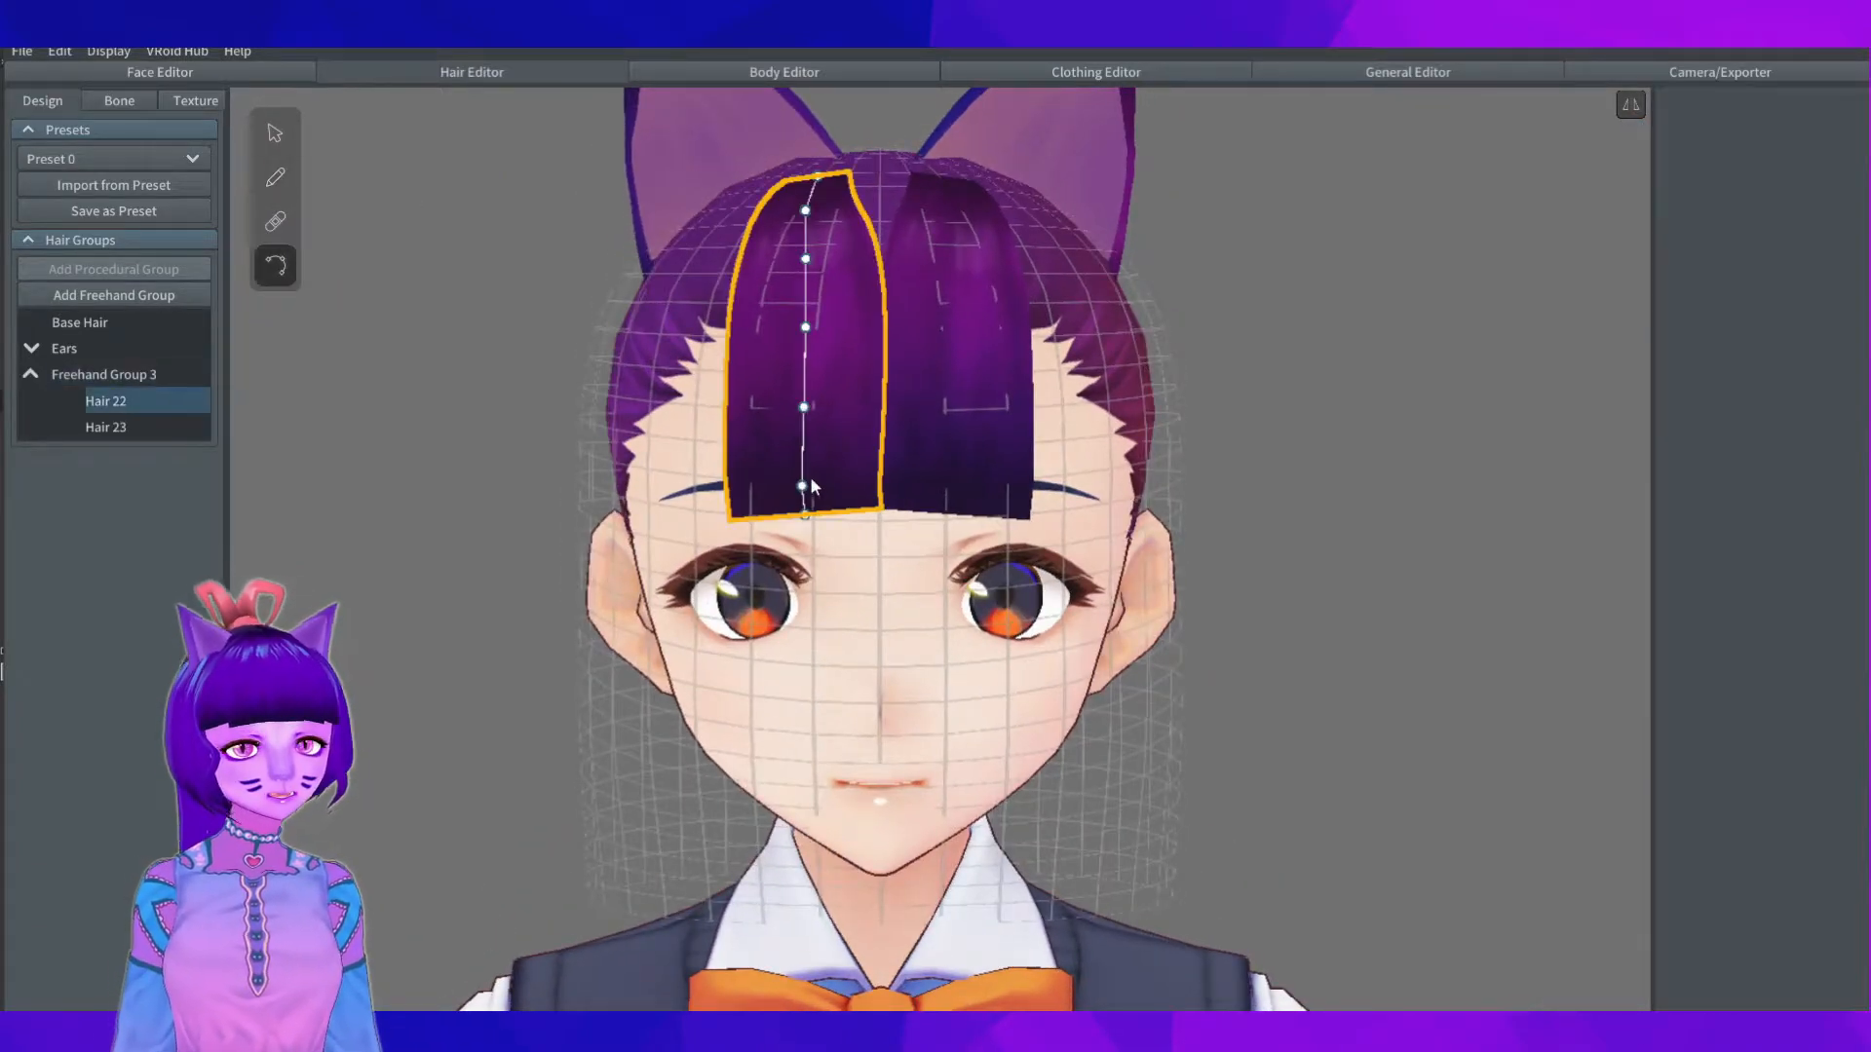
{"action": "mouse_move", "coordinate": [804, 409]}
{"action": "left_mouse_down"}
{"action": "mouse_move", "coordinate": [804, 378]}
{"action": "mouse_move", "coordinate": [799, 437]}
{"action": "mouse_move", "coordinate": [806, 396]}
{"action": "left_mouse_up"}
{"action": "right_click_drag", "start_coordinate": [805, 393], "coordinate": [788, 460]}
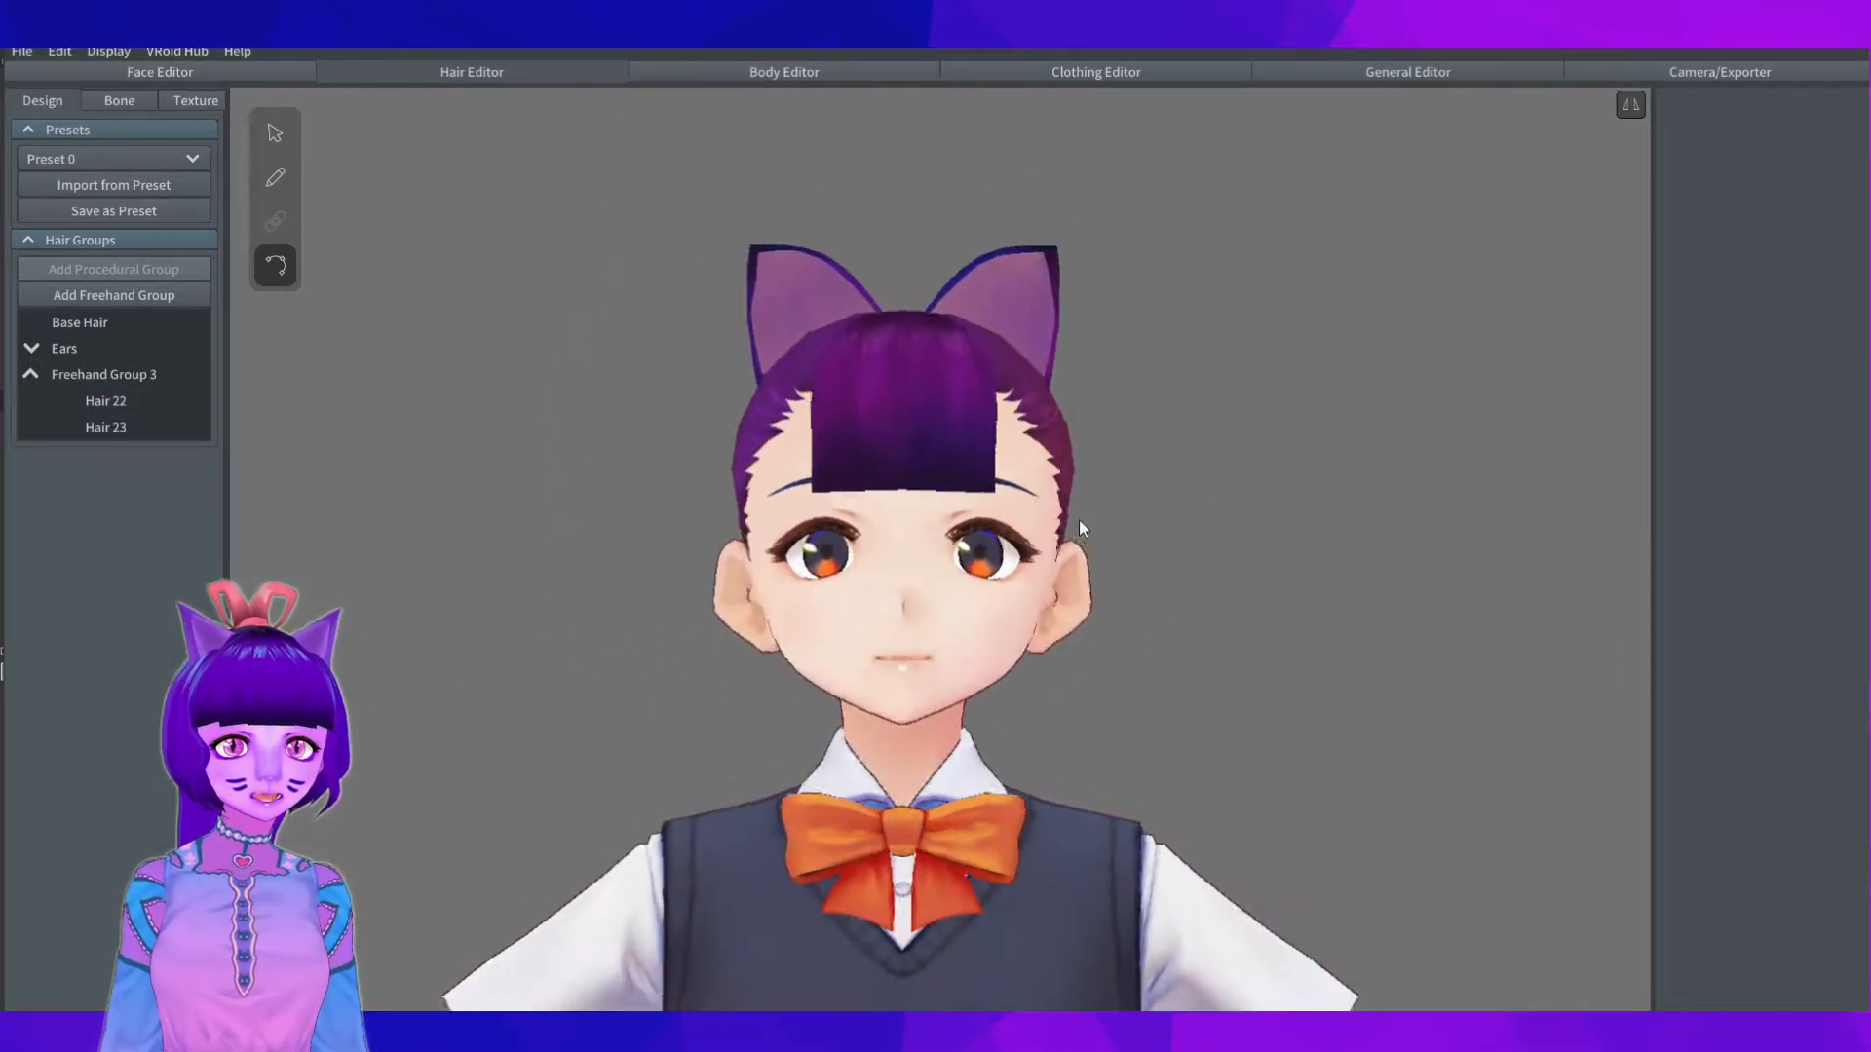
Step: Paint a second mirrored pair of fringe strands in Freehand Group 3 beside the central pair and fit their control points to the head
{"action": "scroll", "coordinate": [1039, 489], "scroll_direction": "up", "scroll_amount": 2}
{"action": "mouse_move", "coordinate": [477, 263]}
{"action": "right_mouse_down"}
{"action": "mouse_move", "coordinate": [536, 150]}
{"action": "mouse_move", "coordinate": [453, 249]}
{"action": "right_mouse_up"}
{"action": "scroll", "coordinate": [1039, 401], "scroll_direction": "up", "scroll_amount": 3}
{"action": "mouse_move", "coordinate": [1039, 401]}
{"action": "right_mouse_down"}
{"action": "mouse_move", "coordinate": [1003, 406]}
{"action": "mouse_move", "coordinate": [1064, 414]}
{"action": "right_mouse_up"}
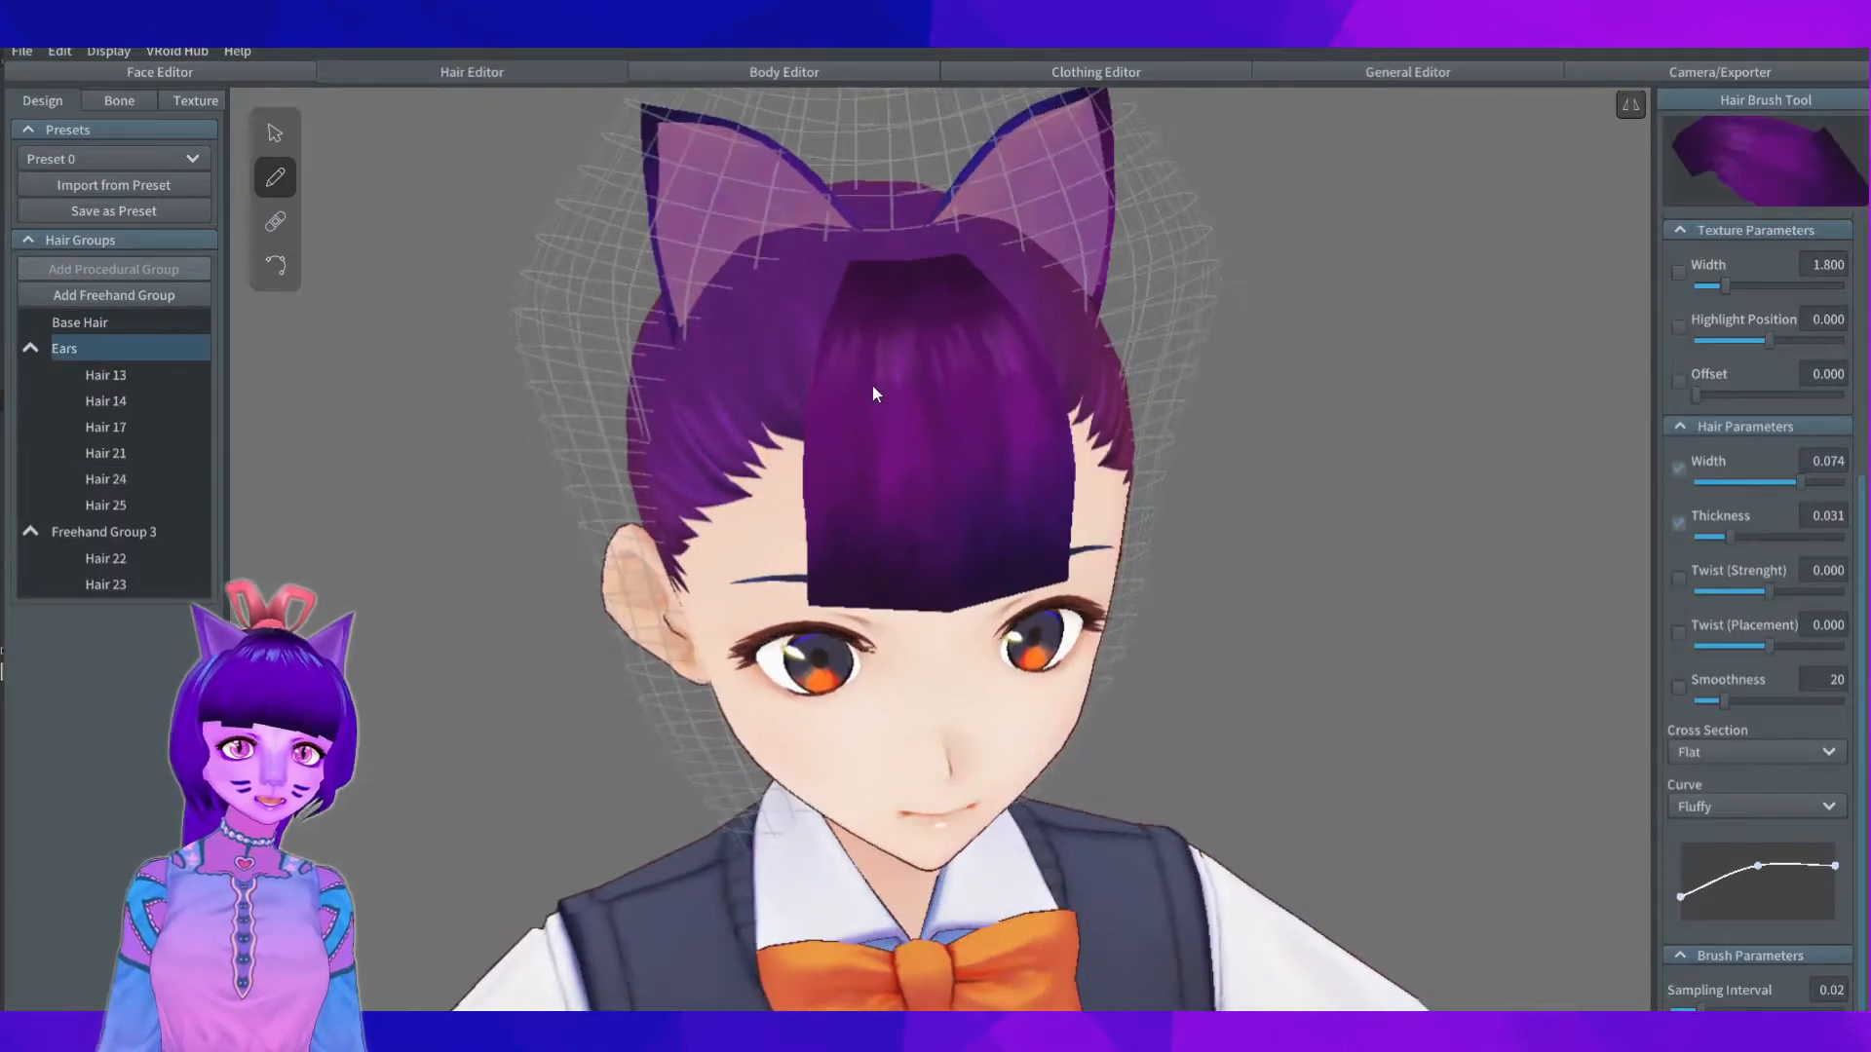
{"action": "right_click_drag", "start_coordinate": [873, 384], "coordinate": [898, 290]}
{"action": "left_click", "coordinate": [95, 347]}
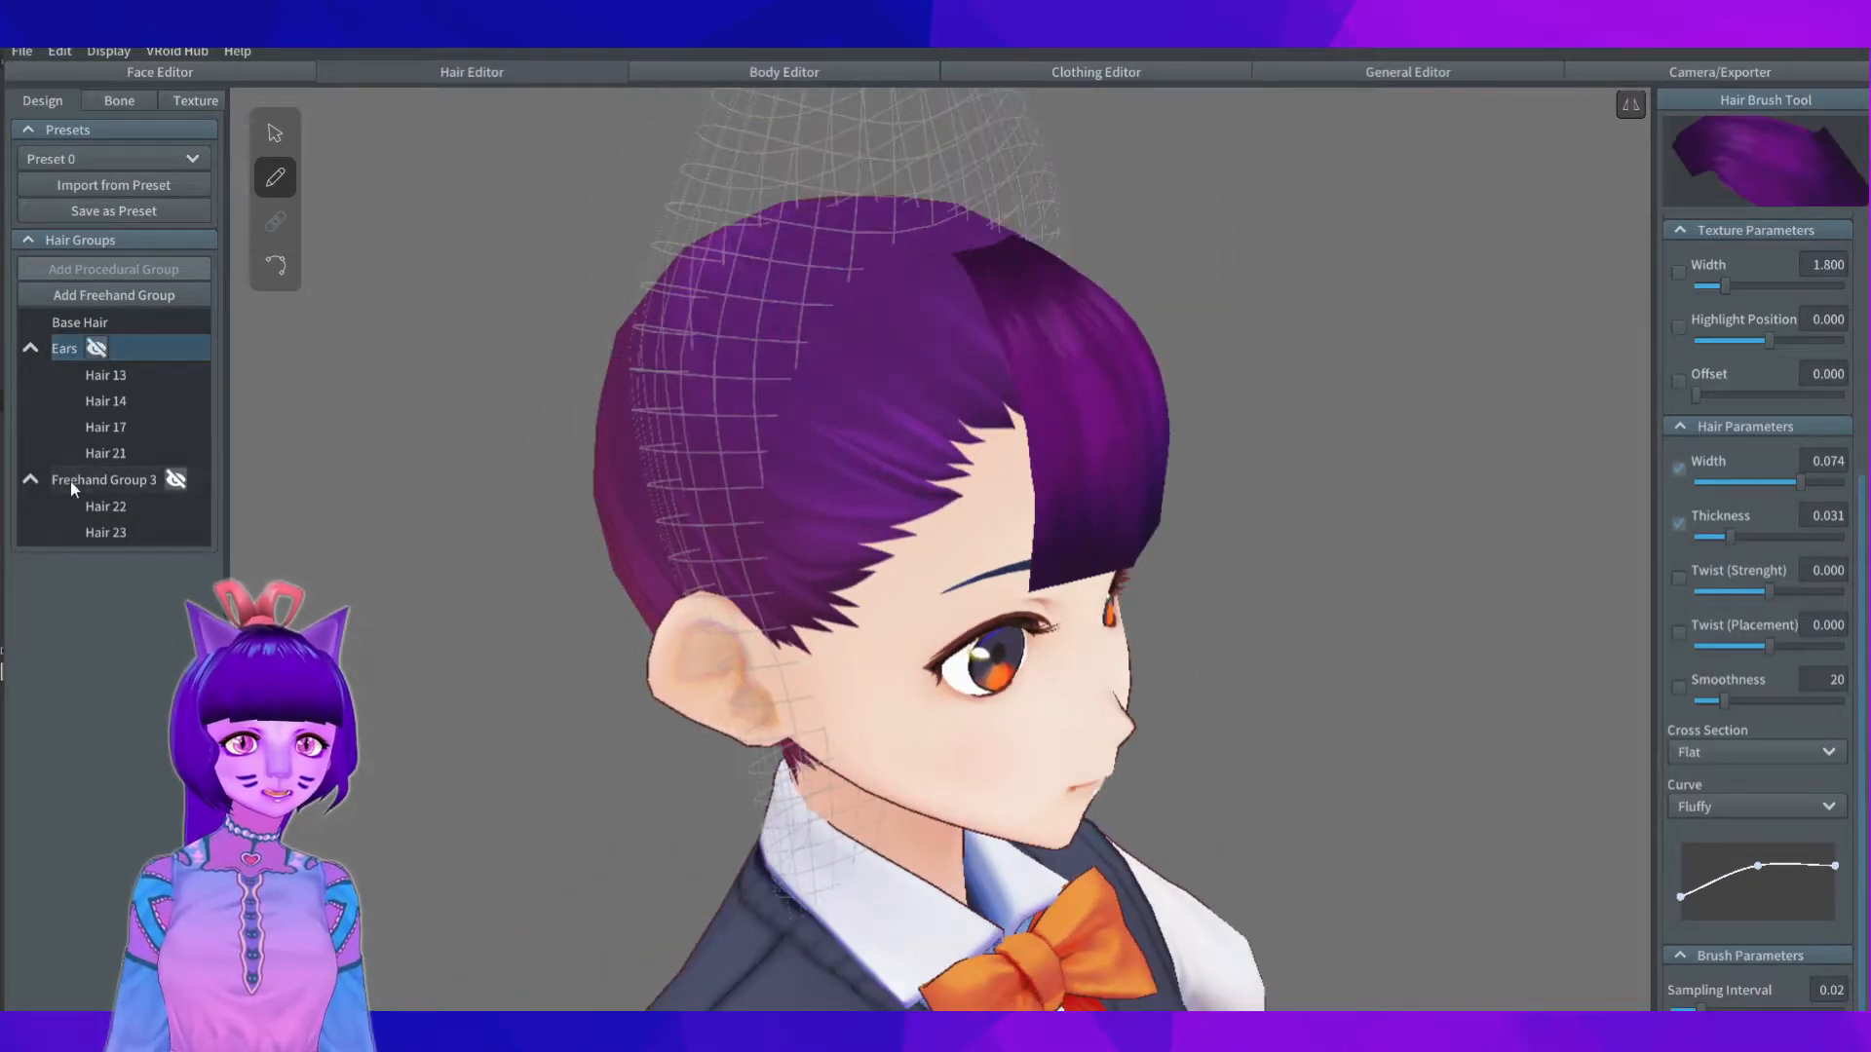
{"action": "left_click", "coordinate": [71, 482]}
{"action": "left_click", "coordinate": [98, 348]}
{"action": "right_click_drag", "start_coordinate": [698, 440], "coordinate": [838, 428]}
{"action": "left_click_drag", "start_coordinate": [975, 261], "coordinate": [955, 571]}
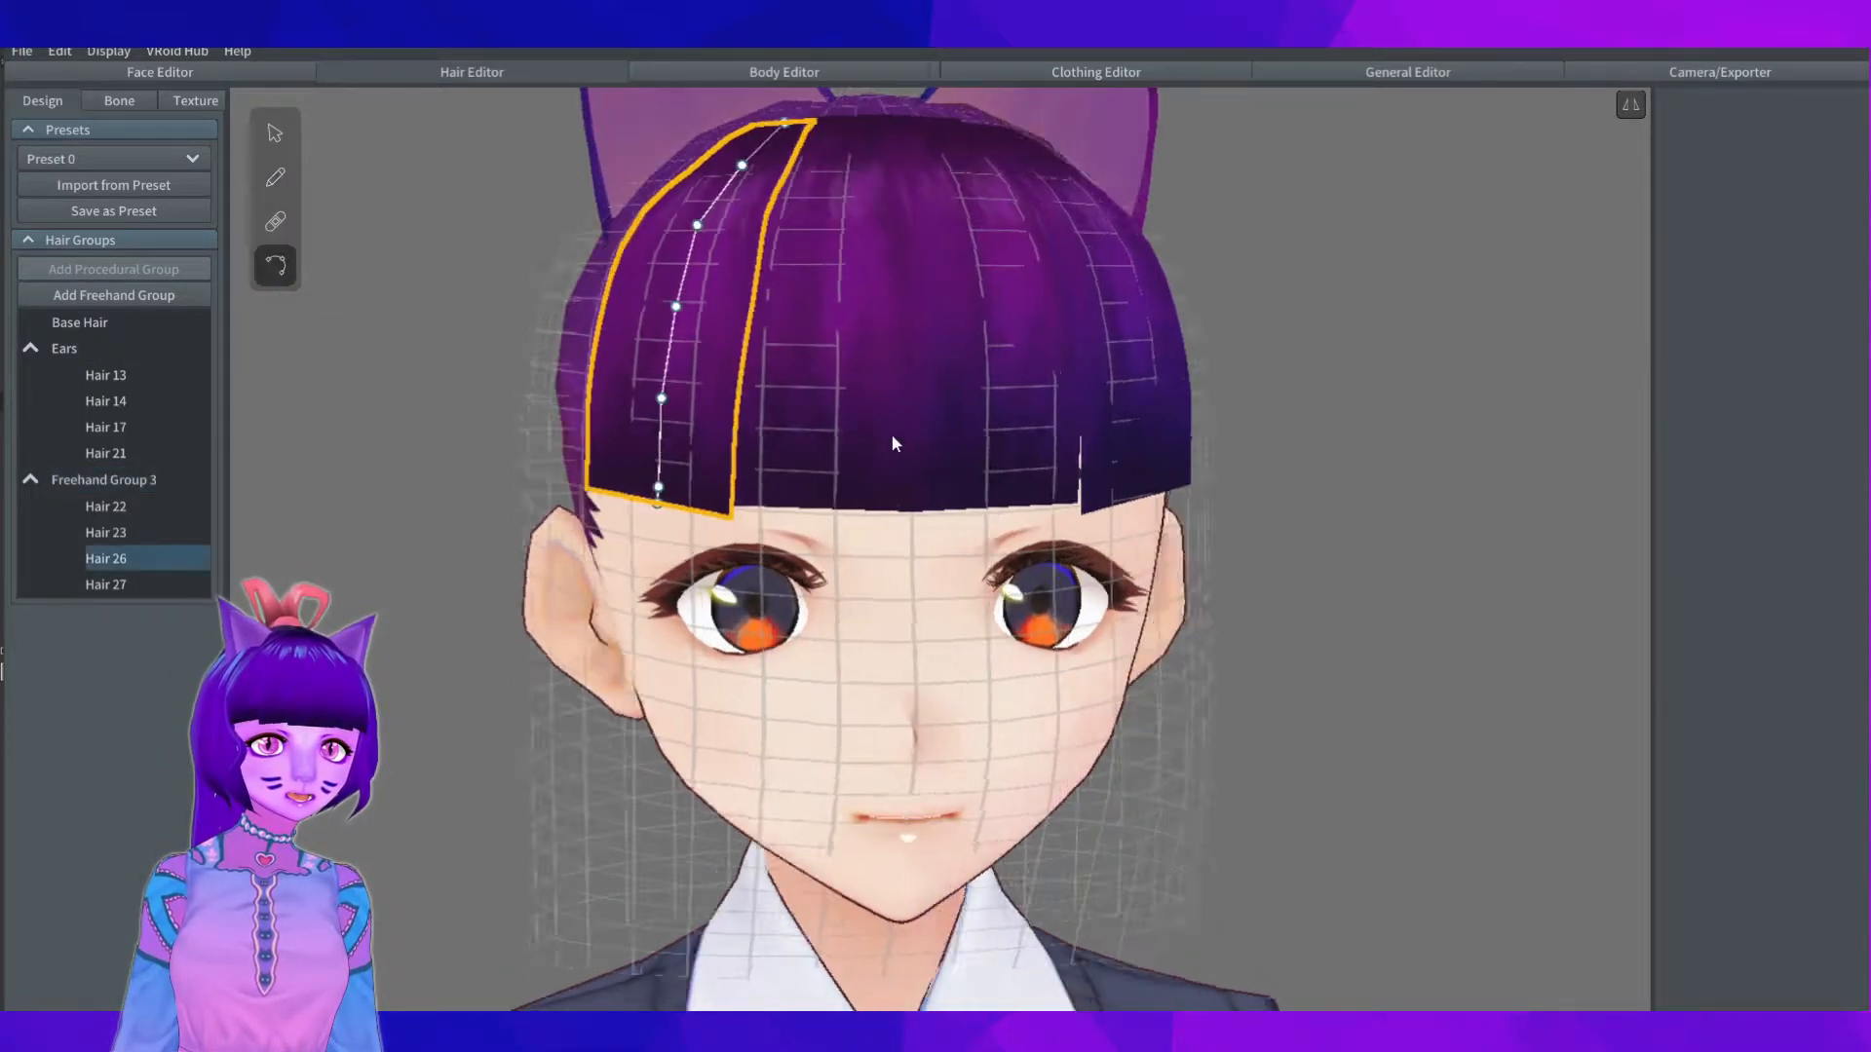
{"action": "right_click_drag", "start_coordinate": [894, 434], "coordinate": [868, 337]}
{"action": "mouse_move", "coordinate": [846, 528]}
{"action": "left_mouse_down"}
{"action": "mouse_move", "coordinate": [853, 411]}
{"action": "mouse_move", "coordinate": [850, 540]}
{"action": "left_mouse_up"}
{"action": "left_click_drag", "start_coordinate": [857, 375], "coordinate": [858, 349]}
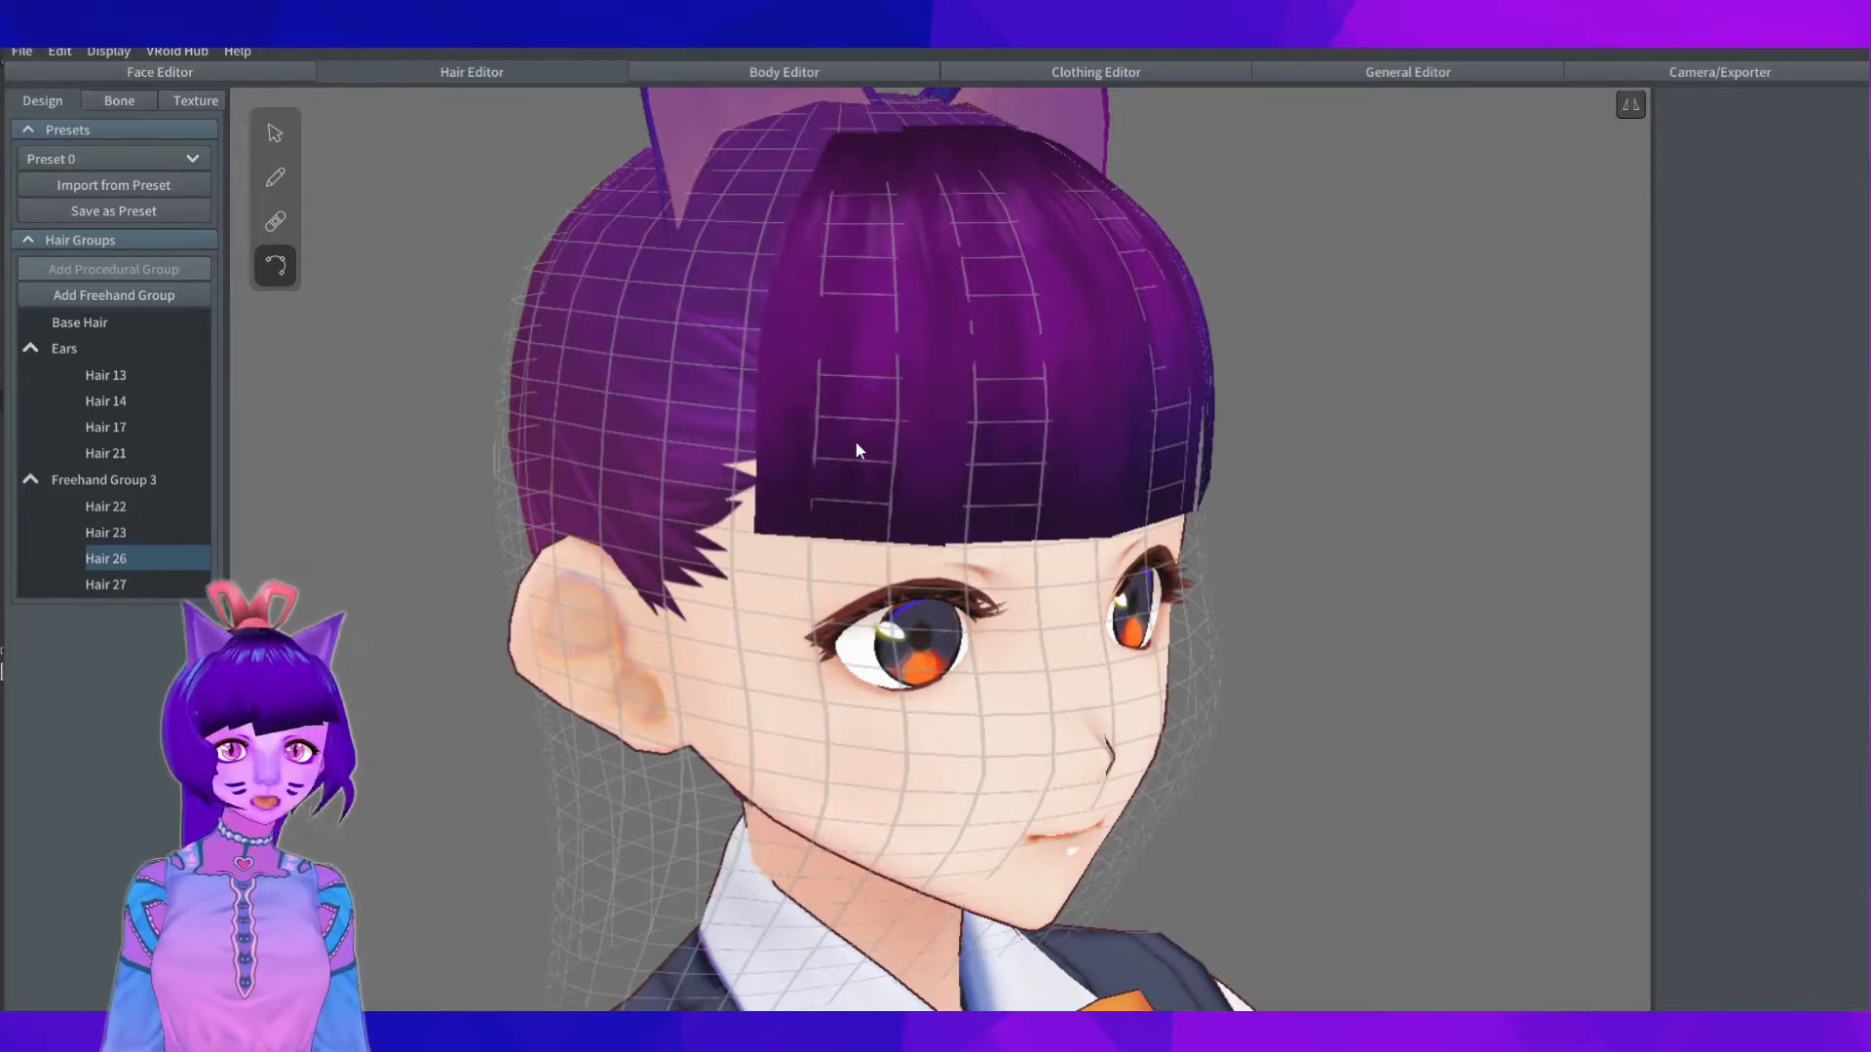
Step: Assign the light teal material to all four fringe hairs
{"action": "right_click_drag", "start_coordinate": [855, 443], "coordinate": [1208, 505]}
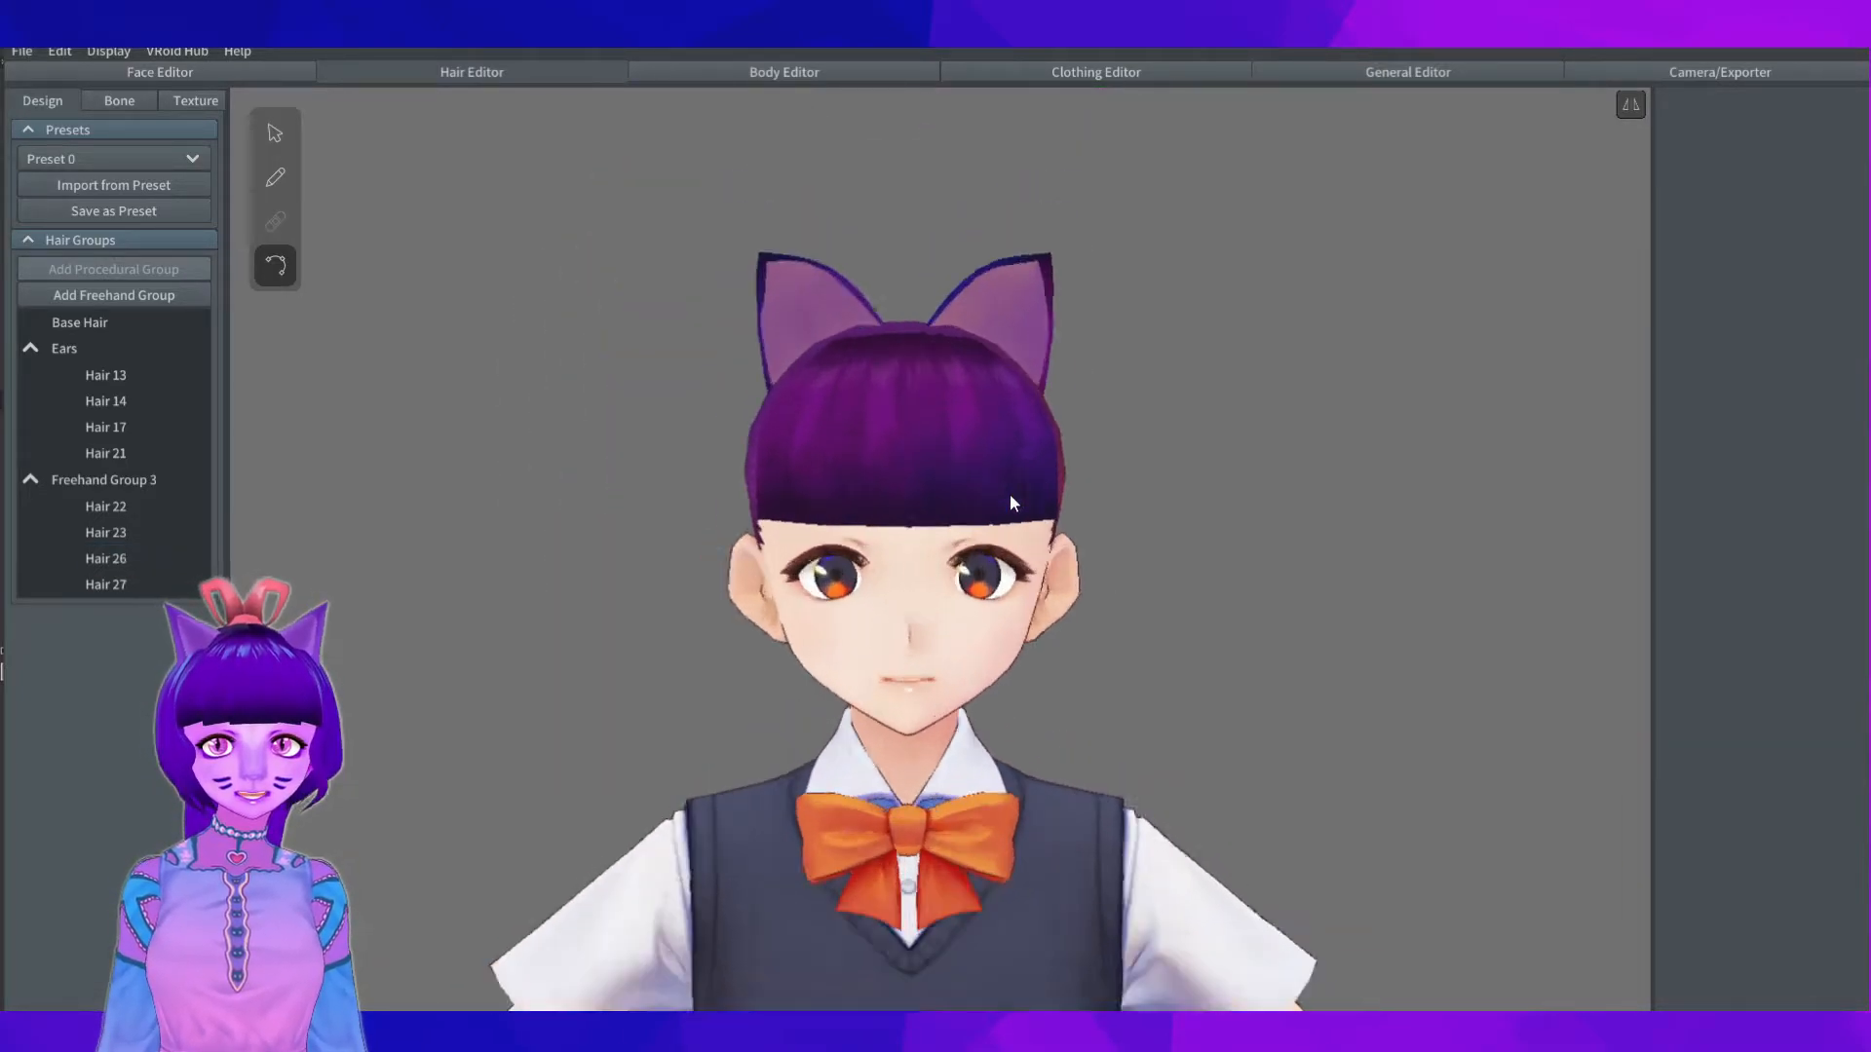
{"action": "scroll", "coordinate": [741, 519], "scroll_direction": "up", "scroll_amount": 3}
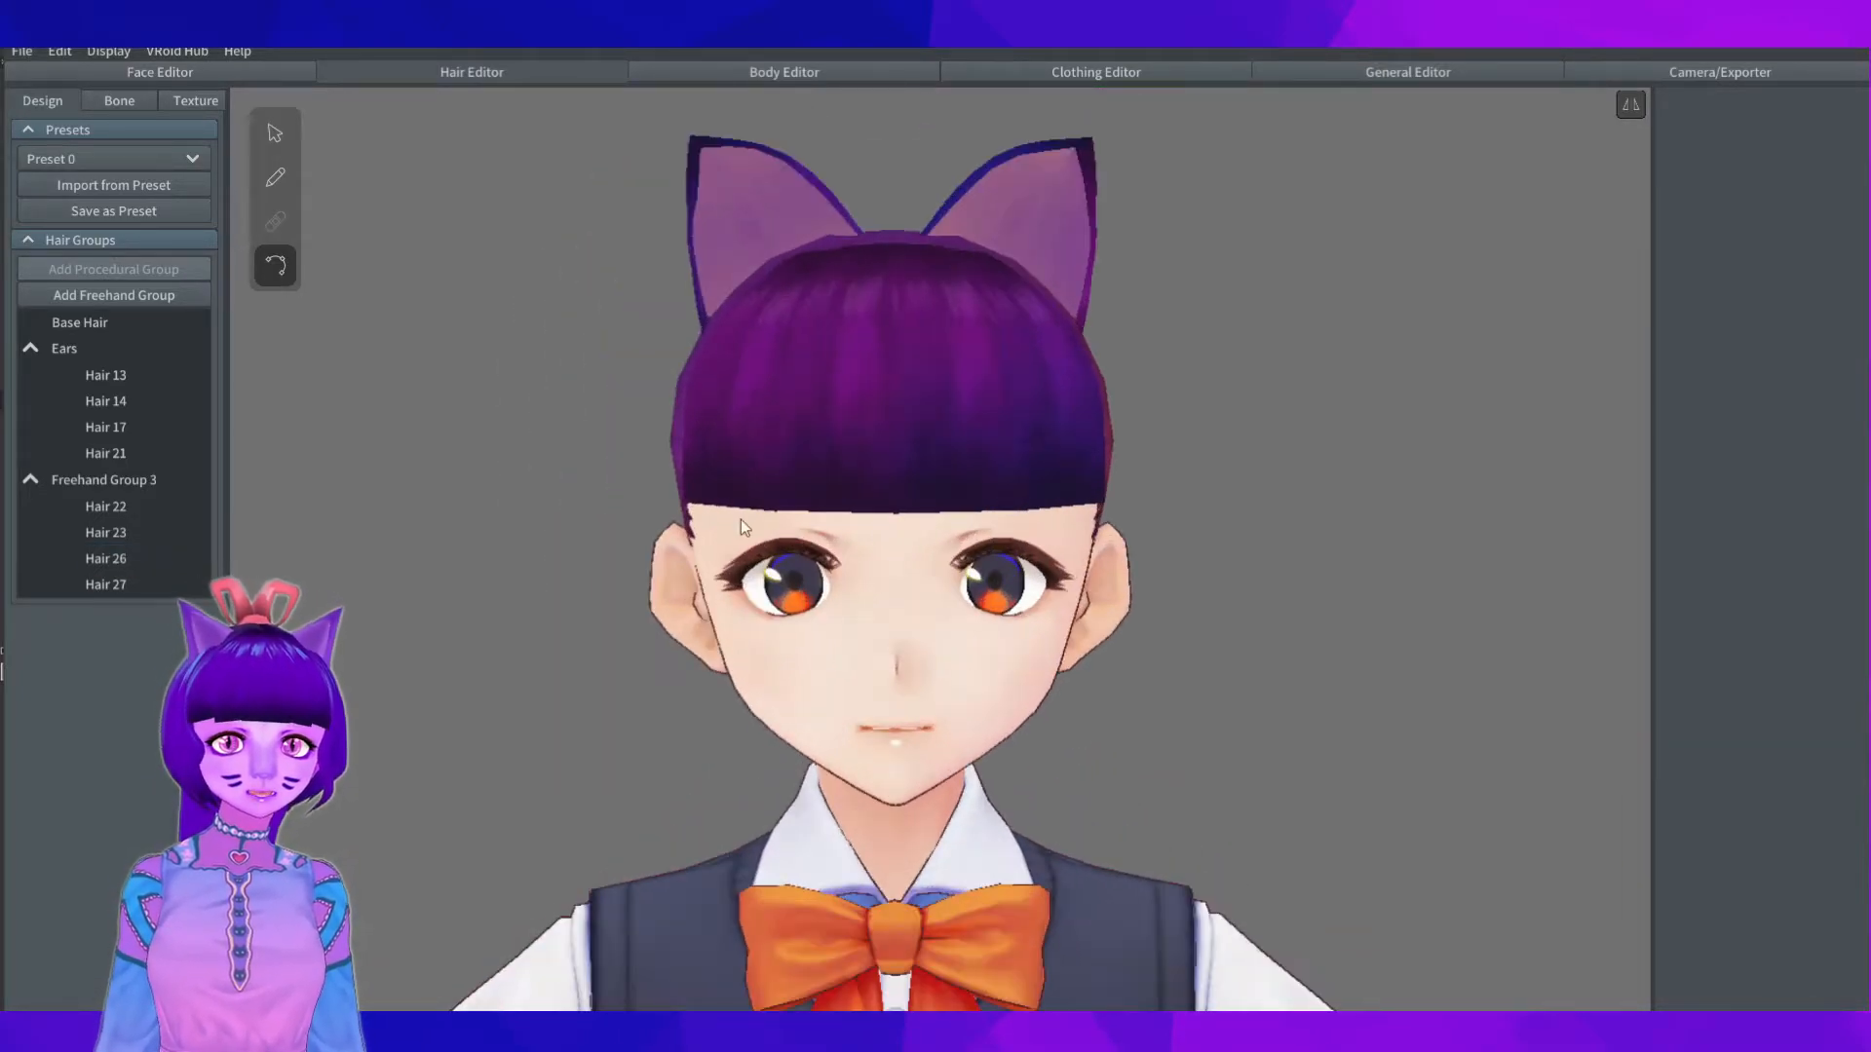
{"action": "left_click", "coordinate": [827, 294]}
{"action": "left_click", "coordinate": [1758, 243]}
{"action": "left_click", "coordinate": [1703, 290]}
{"action": "left_click", "coordinate": [1752, 244]}
{"action": "left_click", "coordinate": [743, 414]}
{"action": "left_click", "coordinate": [1766, 244]}
{"action": "left_click", "coordinate": [955, 415]}
{"action": "left_click", "coordinate": [1760, 237]}
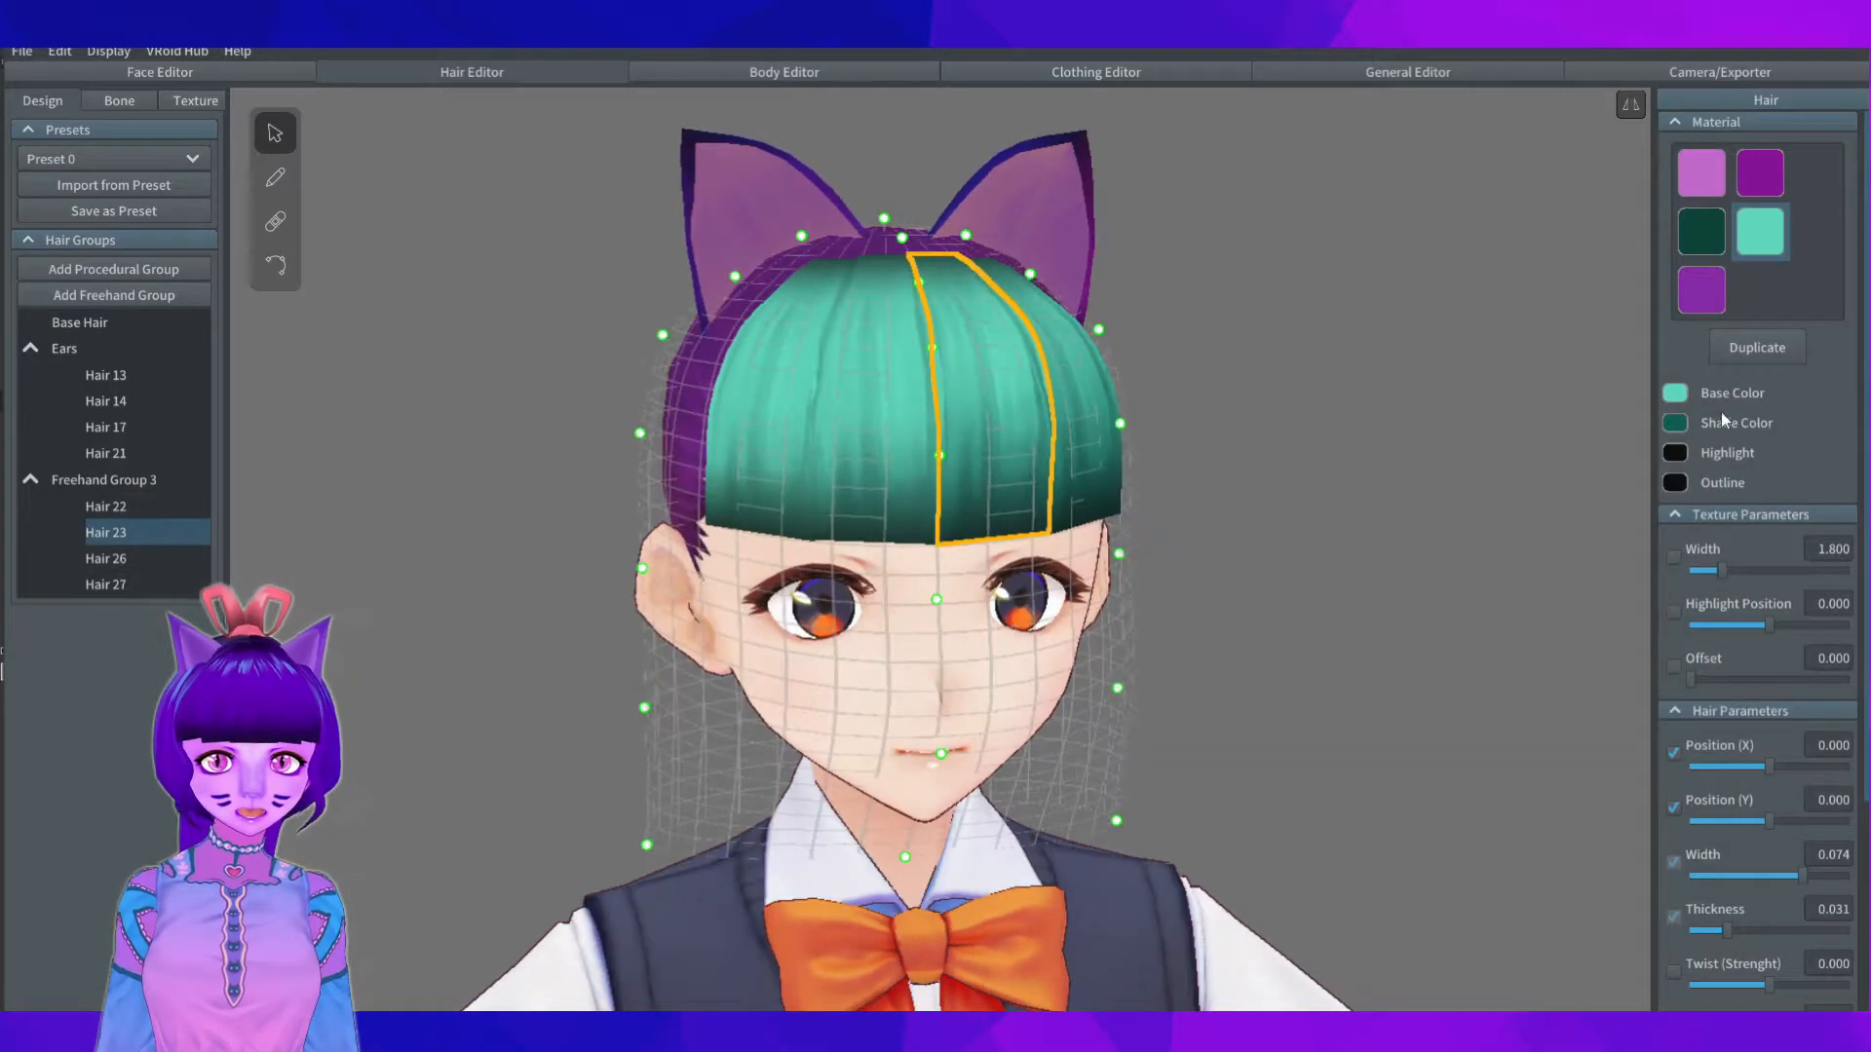
Step: Change the base color of the light teal fringe material to a bluish purple
{"action": "left_click", "coordinate": [1716, 400]}
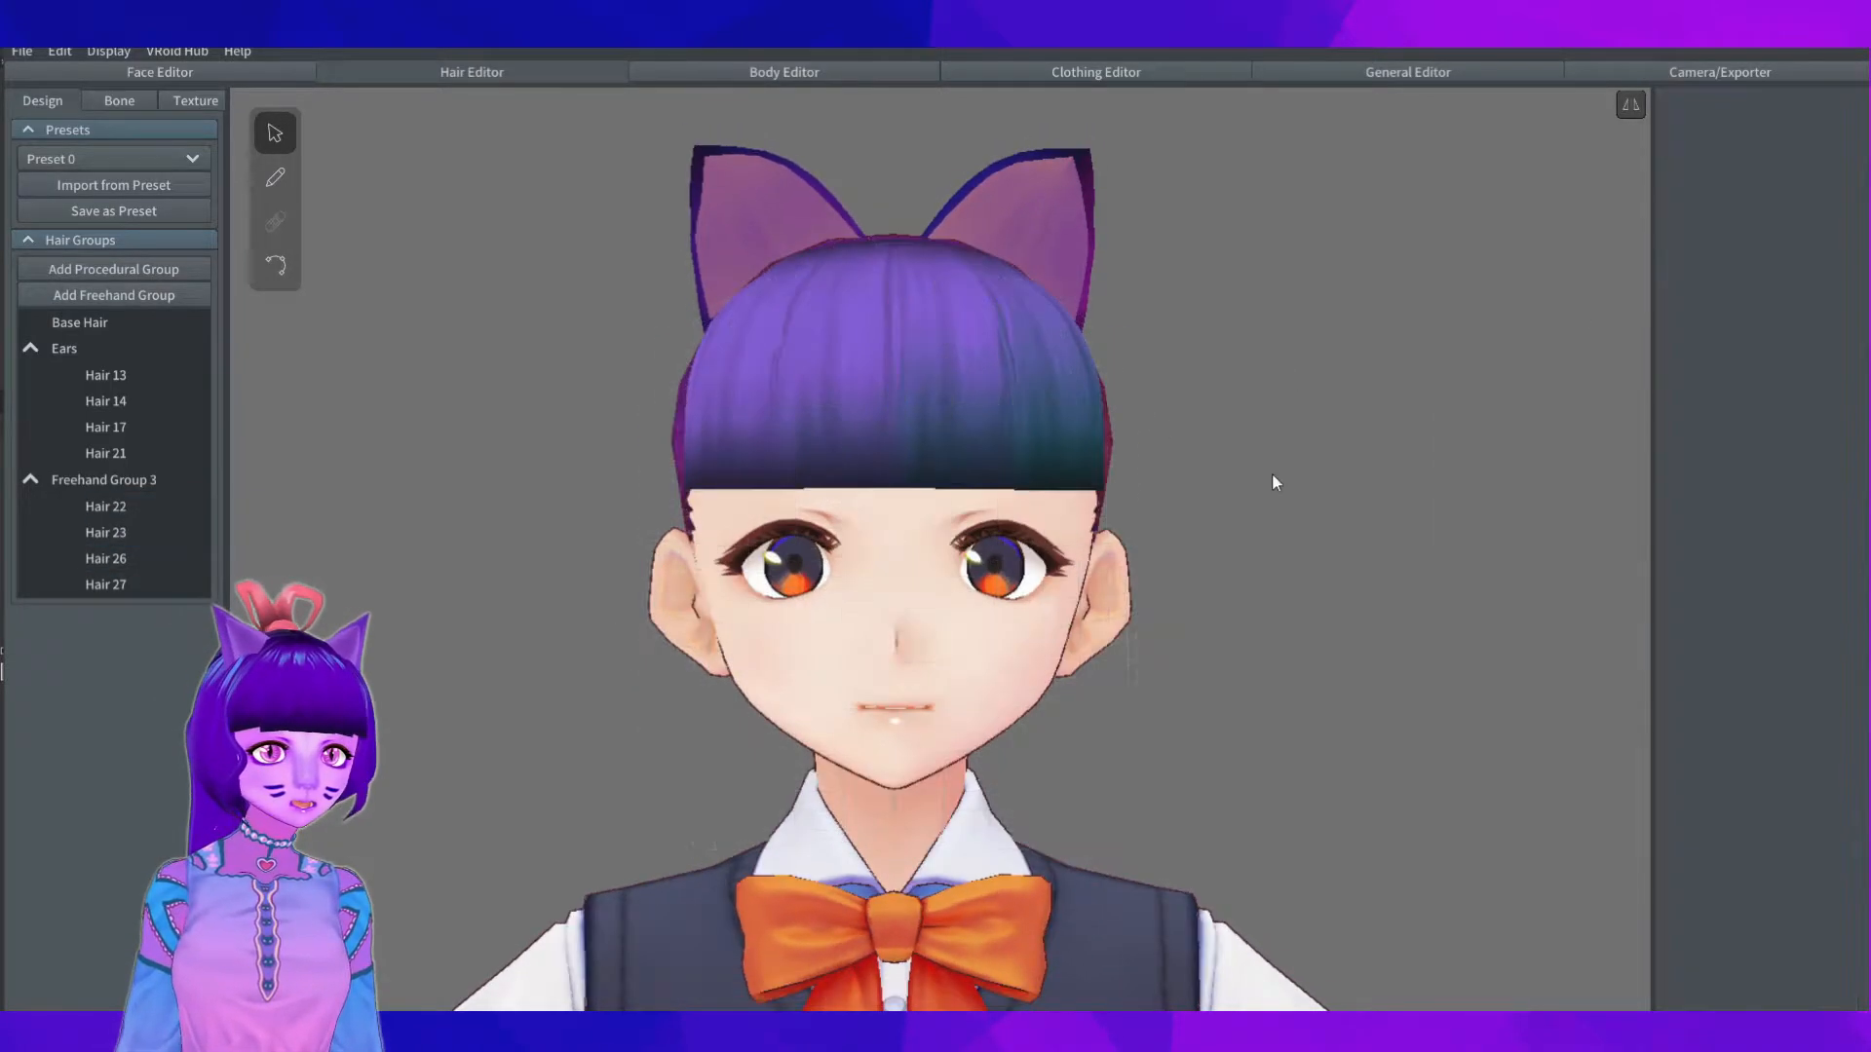
{"action": "scroll", "coordinate": [1170, 448], "scroll_direction": "down", "scroll_amount": 5}
{"action": "left_click", "coordinate": [994, 436]}
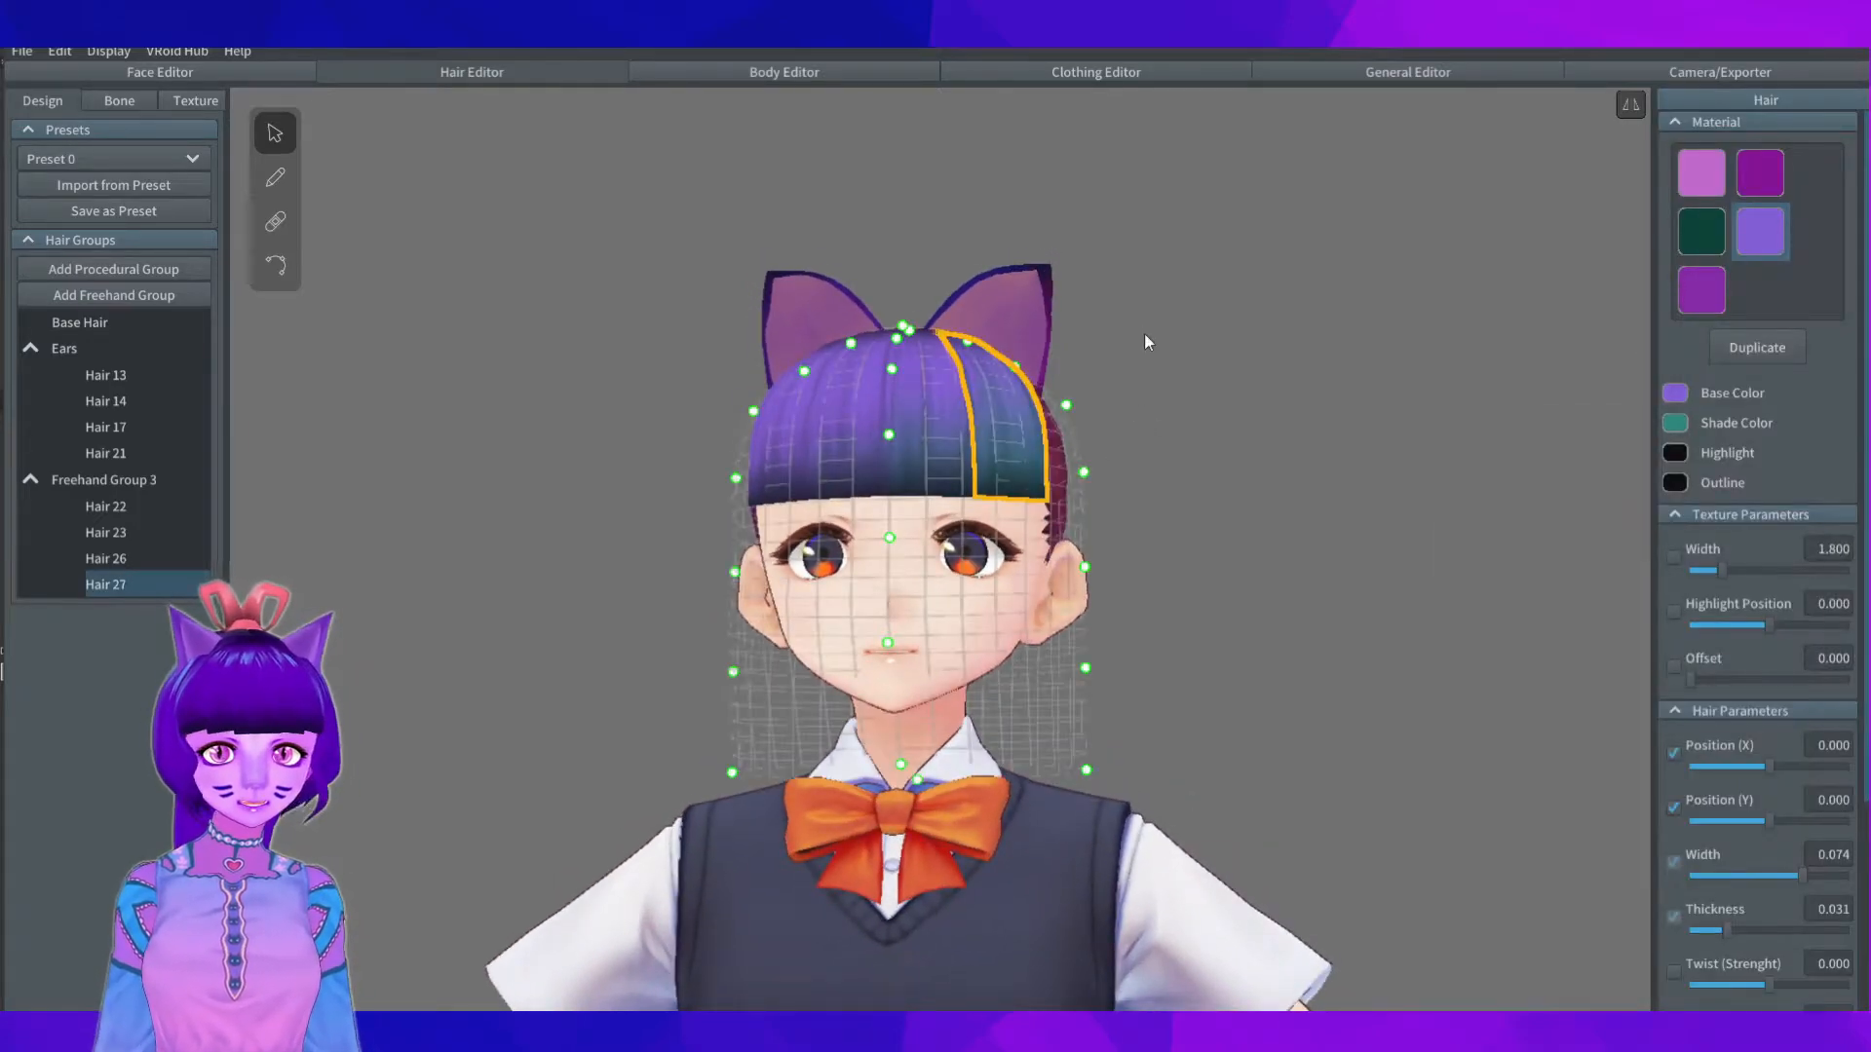
{"action": "left_click", "coordinate": [1160, 378]}
{"action": "scroll", "coordinate": [1185, 452], "scroll_direction": "up", "scroll_amount": 3}
Step: Select Freehand Group 3 for painting and set the hair brush to width 0.045 with a Diamond cross section
{"action": "left_click", "coordinate": [31, 347]}
{"action": "right_click", "coordinate": [101, 374]}
{"action": "mouse_move", "coordinate": [497, 468]}
{"action": "right_mouse_down"}
{"action": "mouse_move", "coordinate": [592, 509]}
{"action": "mouse_move", "coordinate": [770, 487]}
{"action": "right_mouse_up"}
{"action": "left_click", "coordinate": [276, 177]}
{"action": "left_click", "coordinate": [64, 378]}
{"action": "mouse_move", "coordinate": [740, 341]}
{"action": "right_mouse_down"}
{"action": "mouse_move", "coordinate": [845, 377]}
{"action": "mouse_move", "coordinate": [989, 575]}
{"action": "mouse_move", "coordinate": [1135, 526]}
{"action": "right_mouse_up"}
{"action": "left_click_drag", "start_coordinate": [1803, 481], "coordinate": [1753, 479]}
{"action": "left_click", "coordinate": [1780, 754]}
{"action": "left_click", "coordinate": [1721, 779]}
Step: Try to paint a mirrored side strand from the crown down past the face, and undo it
{"action": "right_click_drag", "start_coordinate": [1257, 566], "coordinate": [955, 516]}
{"action": "mouse_move", "coordinate": [866, 300]}
{"action": "left_mouse_down"}
{"action": "mouse_move", "coordinate": [799, 512]}
{"action": "mouse_move", "coordinate": [858, 770]}
{"action": "left_mouse_up"}
{"action": "right_click_drag", "start_coordinate": [858, 770], "coordinate": [1065, 753]}
{"action": "key", "text": "ctrl+z"}
Step: Set the hair brush curve to a Fluffy shape tapering at the tip and choose the bluish purple fringe material
{"action": "left_click", "coordinate": [1757, 808]}
{"action": "left_click", "coordinate": [1746, 835]}
{"action": "left_click", "coordinate": [1754, 809]}
{"action": "left_click", "coordinate": [1739, 887]}
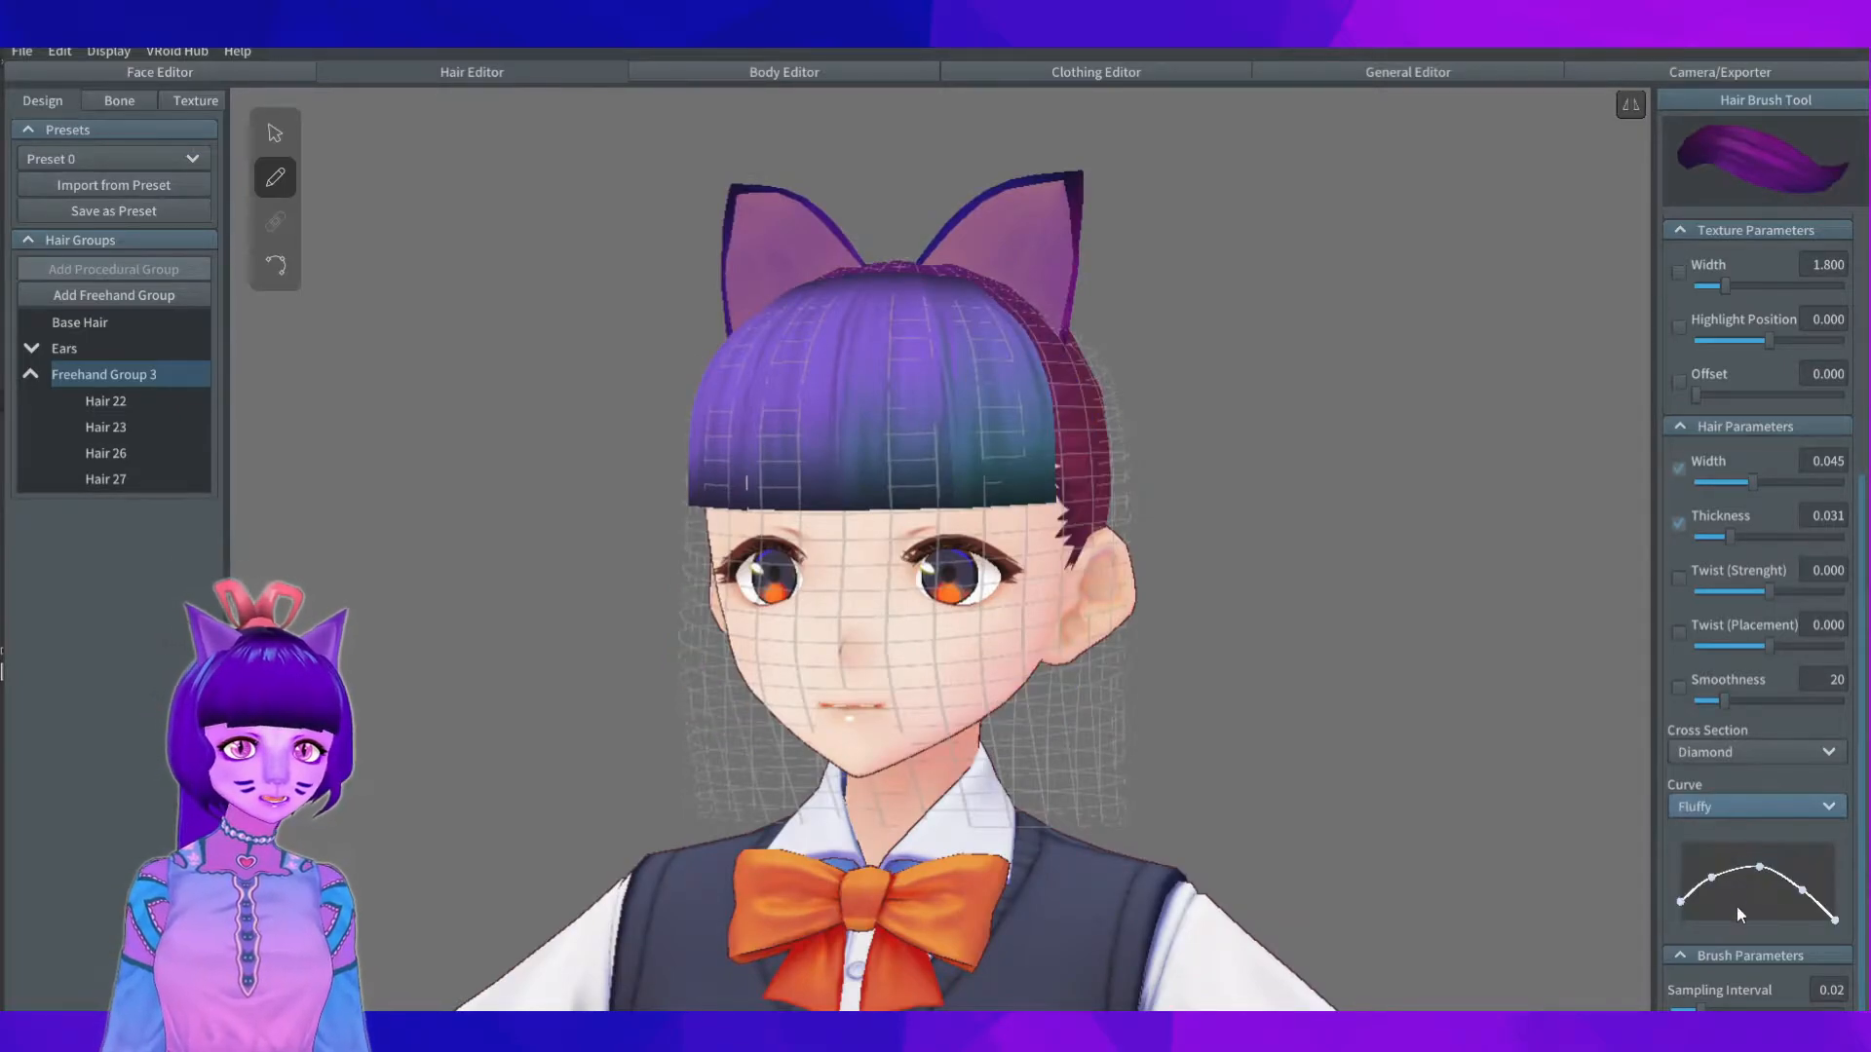
{"action": "scroll", "coordinate": [1830, 703], "scroll_direction": "up", "scroll_amount": 3}
{"action": "scroll", "coordinate": [1829, 702], "scroll_direction": "down", "scroll_amount": 3}
{"action": "right_click_drag", "start_coordinate": [1345, 594], "coordinate": [1121, 546]}
{"action": "scroll", "coordinate": [1768, 292], "scroll_direction": "up", "scroll_amount": 5}
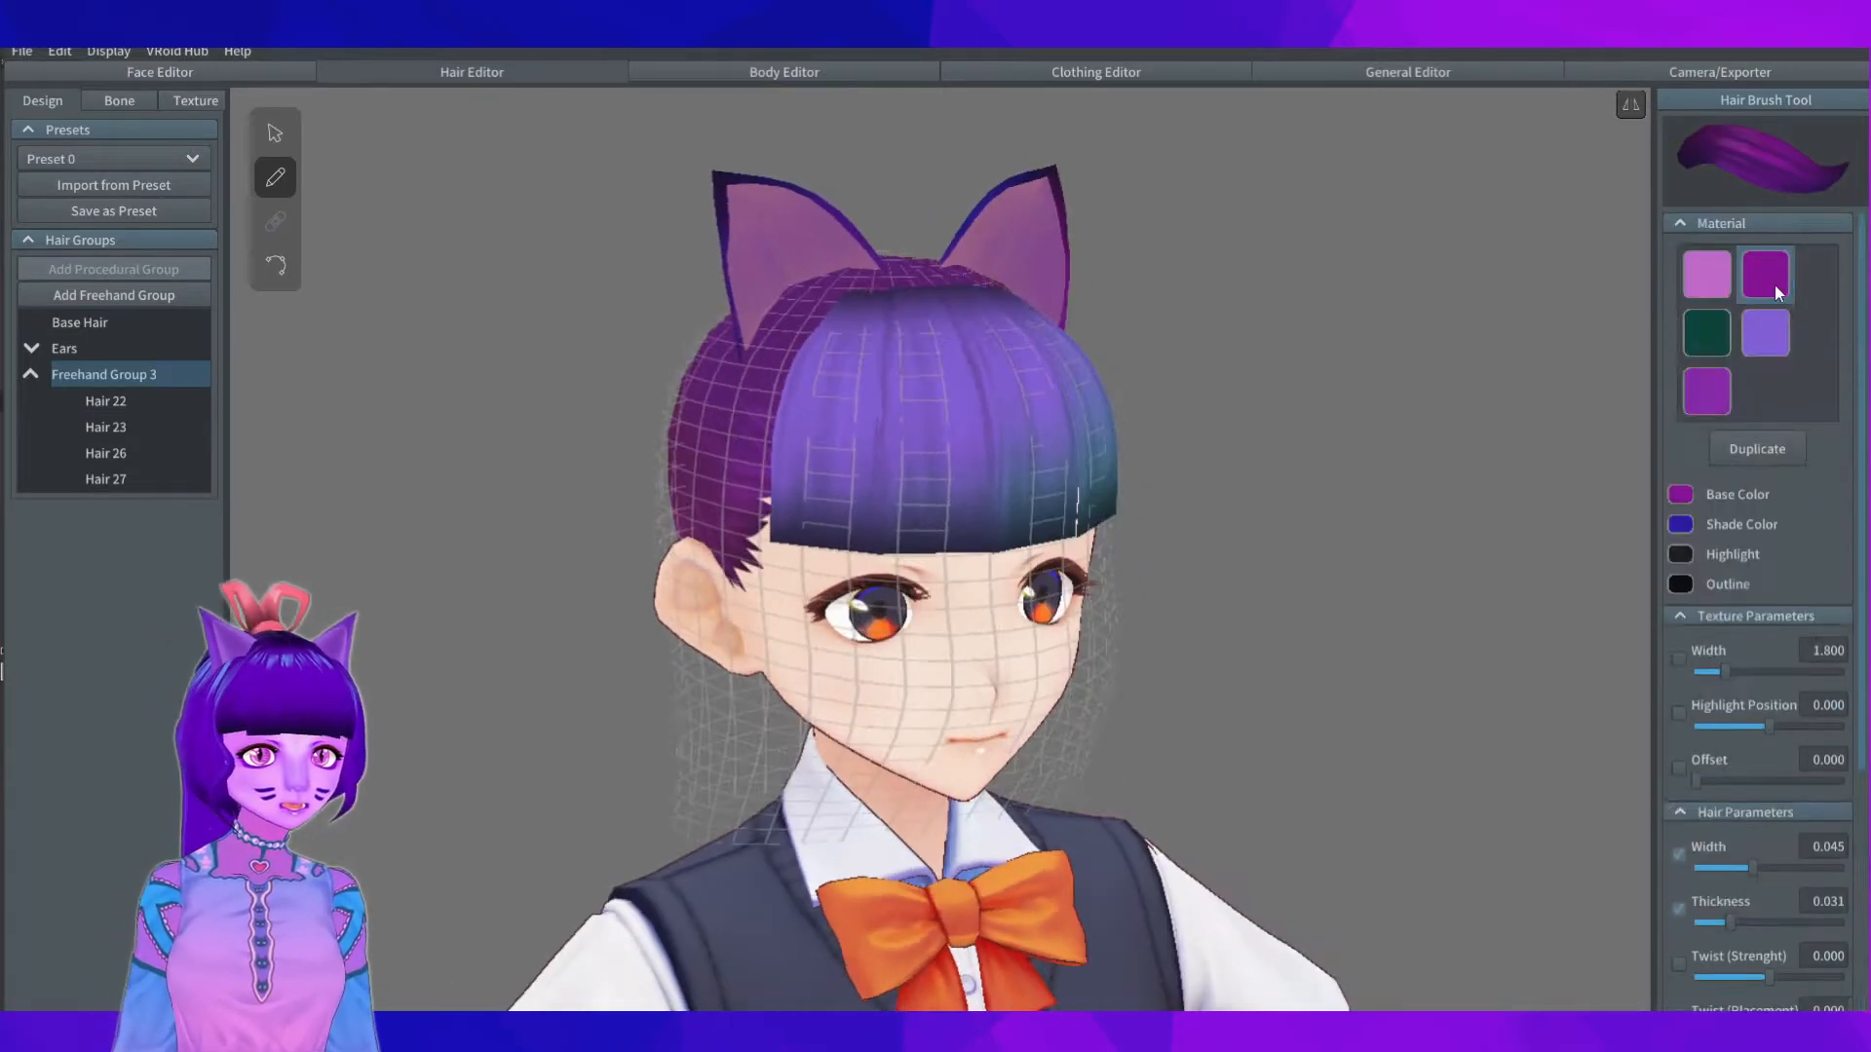
{"action": "left_click", "coordinate": [1765, 333]}
Step: Paint a mirrored pair of long side strands framing the face and adjust a control point beside the ear
{"action": "right_click_drag", "start_coordinate": [1316, 448], "coordinate": [1092, 516]}
{"action": "mouse_move", "coordinate": [879, 325]}
{"action": "left_mouse_down"}
{"action": "mouse_move", "coordinate": [844, 512]}
{"action": "mouse_move", "coordinate": [956, 801]}
{"action": "left_mouse_up"}
{"action": "mouse_move", "coordinate": [809, 740]}
{"action": "right_mouse_down"}
{"action": "mouse_move", "coordinate": [1058, 589]}
{"action": "mouse_move", "coordinate": [1128, 493]}
{"action": "mouse_move", "coordinate": [762, 457]}
{"action": "right_mouse_up"}
{"action": "scroll", "coordinate": [1128, 493], "scroll_direction": "up", "scroll_amount": 2}
{"action": "left_click", "coordinate": [275, 265]}
{"action": "left_click", "coordinate": [727, 431]}
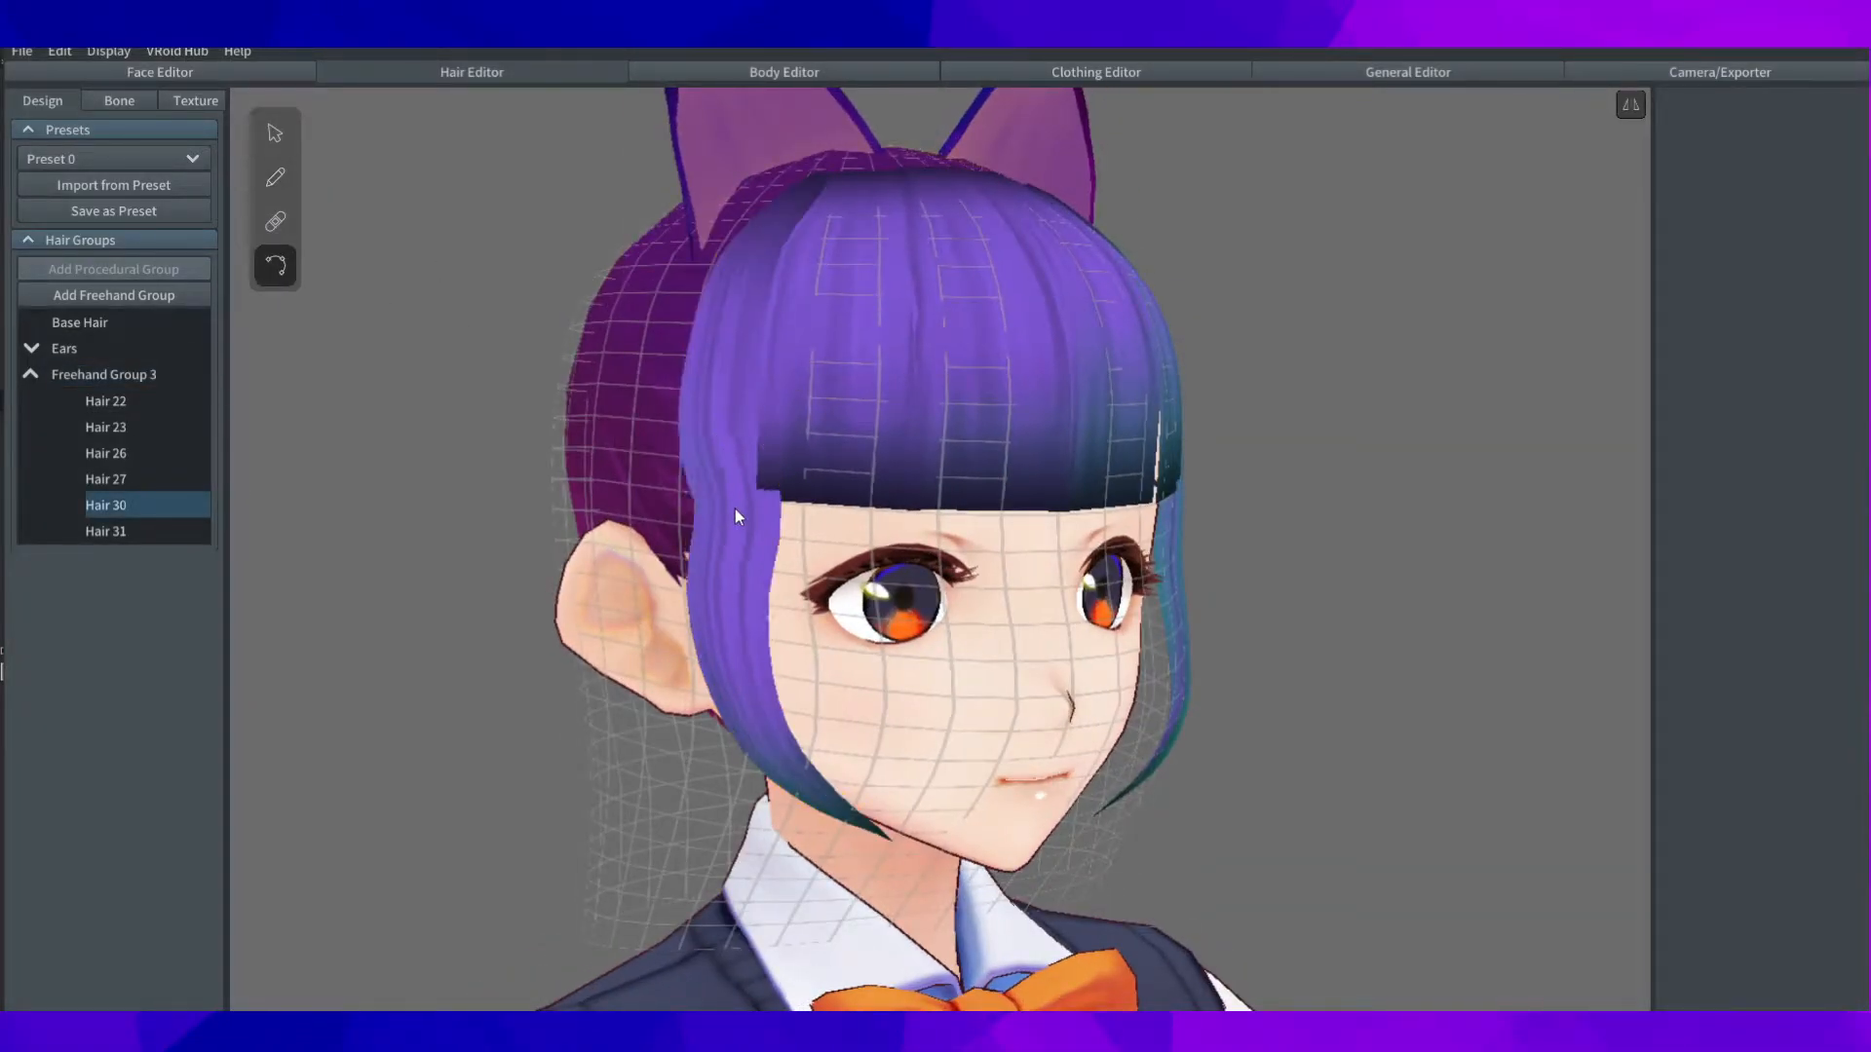
{"action": "left_click_drag", "start_coordinate": [738, 511], "coordinate": [723, 508]}
{"action": "right_click_drag", "start_coordinate": [726, 517], "coordinate": [1054, 575]}
{"action": "left_click", "coordinate": [1231, 662]}
Step: Change the fringe material's shade color from teal to purple and slightly raise the selected hair's highlight position
{"action": "scroll", "coordinate": [1231, 662], "scroll_direction": "down", "scroll_amount": 3}
{"action": "right_click_drag", "start_coordinate": [1231, 662], "coordinate": [1099, 623]}
{"action": "left_click", "coordinate": [276, 132]}
{"action": "left_click", "coordinate": [1013, 488]}
{"action": "scroll", "coordinate": [1031, 506], "scroll_direction": "up", "scroll_amount": 3}
{"action": "left_click", "coordinate": [1676, 424]}
{"action": "mouse_move", "coordinate": [1560, 507]}
{"action": "left_mouse_down"}
{"action": "mouse_move", "coordinate": [1446, 567]}
{"action": "mouse_move", "coordinate": [1577, 518]}
{"action": "left_mouse_up"}
{"action": "left_click", "coordinate": [1637, 534]}
{"action": "left_click", "coordinate": [1519, 501]}
{"action": "left_click", "coordinate": [1754, 618]}
{"action": "left_click_drag", "start_coordinate": [1769, 625], "coordinate": [1777, 626]}
{"action": "left_click", "coordinate": [1286, 582]}
Step: Rename Freehand Group 3 as Fringe
{"action": "scroll", "coordinate": [1288, 583], "scroll_direction": "down", "scroll_amount": 3}
{"action": "right_click_drag", "start_coordinate": [1288, 582], "coordinate": [1128, 539]}
{"action": "scroll", "coordinate": [1128, 539], "scroll_direction": "up", "scroll_amount": 3}
{"action": "left_click", "coordinate": [29, 375]}
{"action": "right_click", "coordinate": [70, 373]}
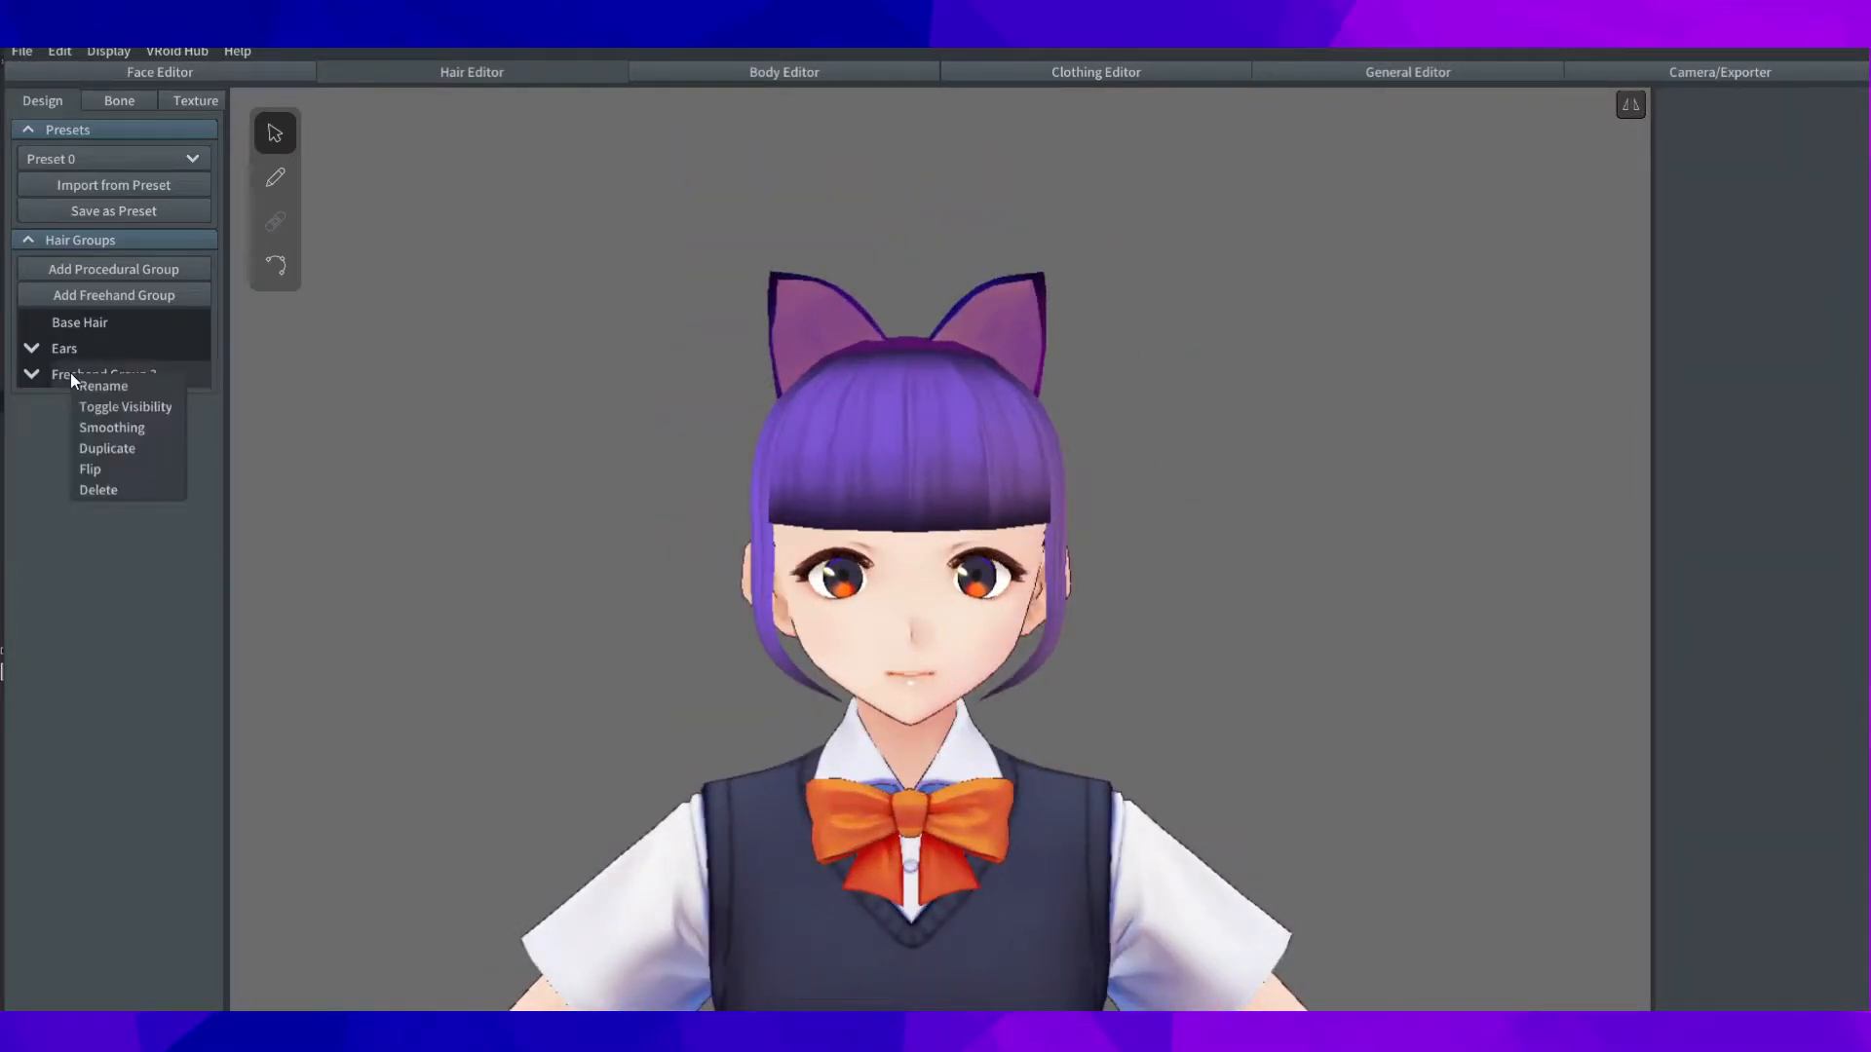
{"action": "left_click", "coordinate": [97, 386]}
{"action": "left_click", "coordinate": [913, 539]}
{"action": "type", "text": "Fringe"}
{"action": "left_click", "coordinate": [1087, 588]}
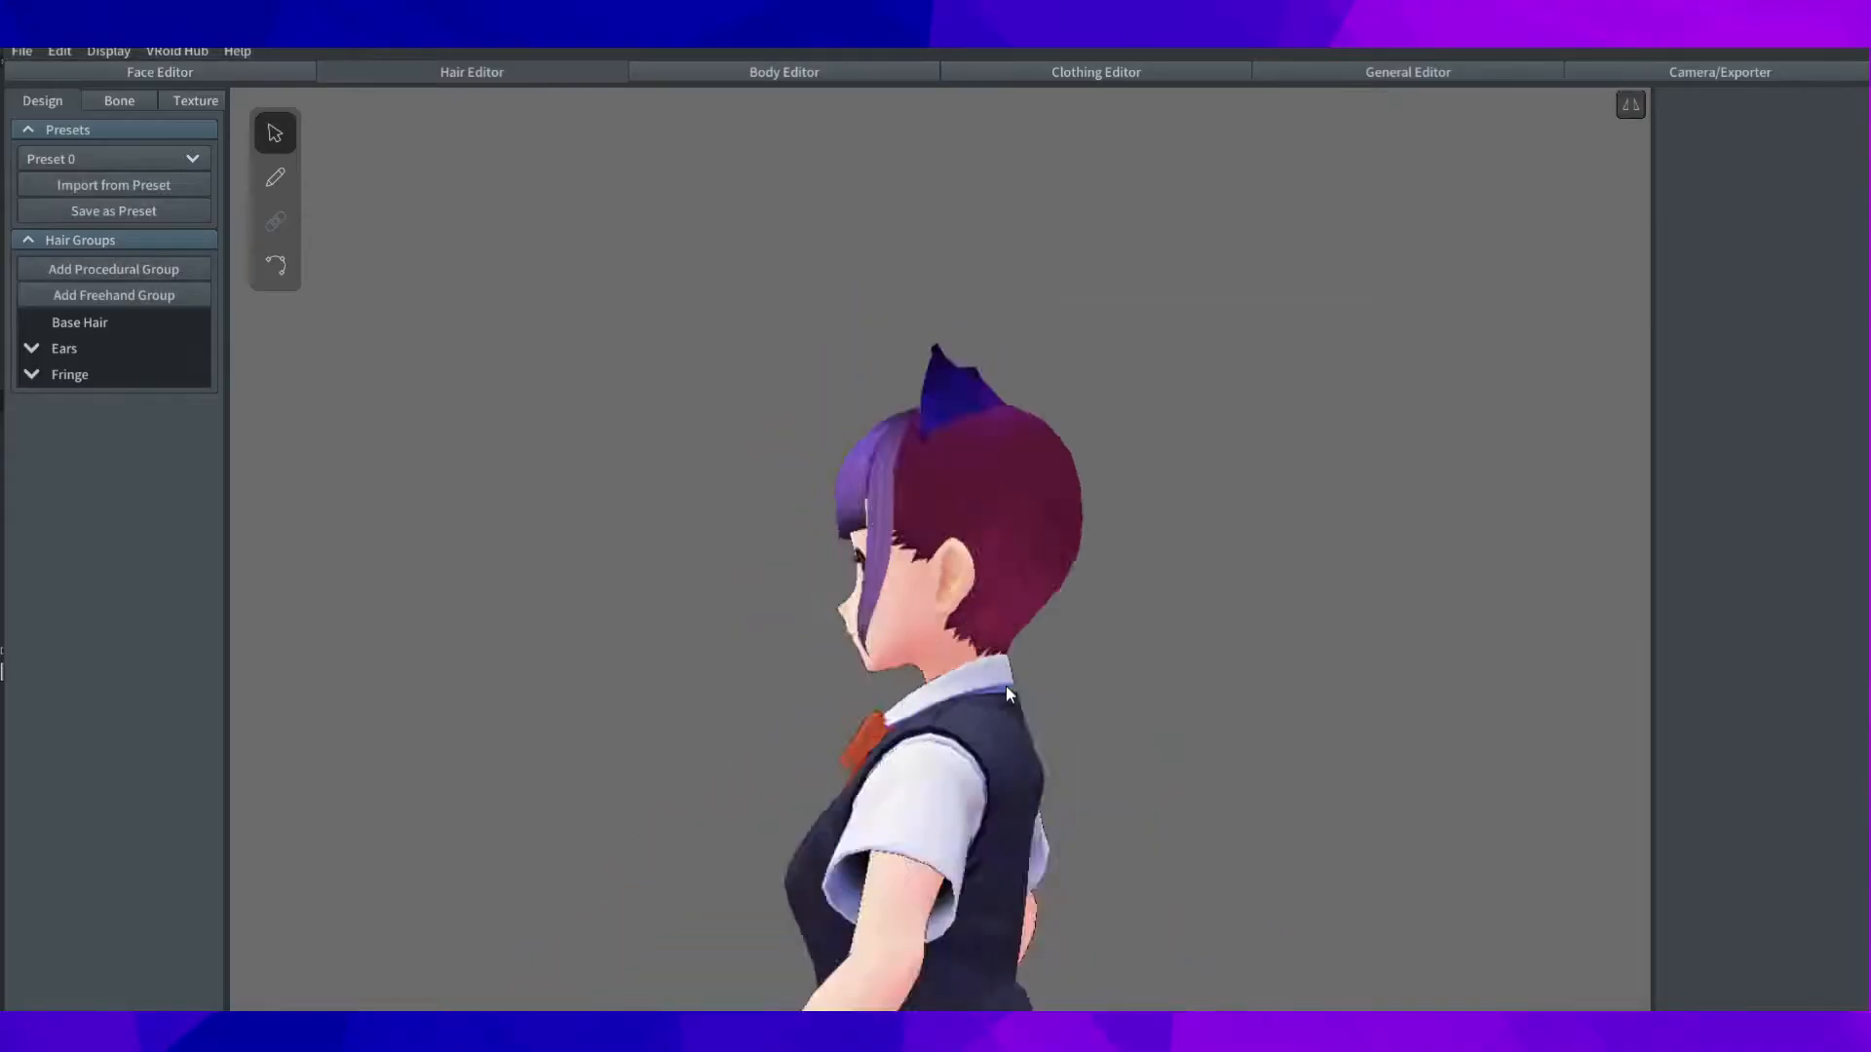
Step: Extend the roots of the fringe and side strands further back toward the crown by moving their control points
{"action": "right_click_drag", "start_coordinate": [1170, 690], "coordinate": [1003, 460]}
{"action": "scroll", "coordinate": [878, 553], "scroll_direction": "up", "scroll_amount": 5}
{"action": "left_click", "coordinate": [276, 266]}
{"action": "scroll", "coordinate": [811, 560], "scroll_direction": "up", "scroll_amount": 3}
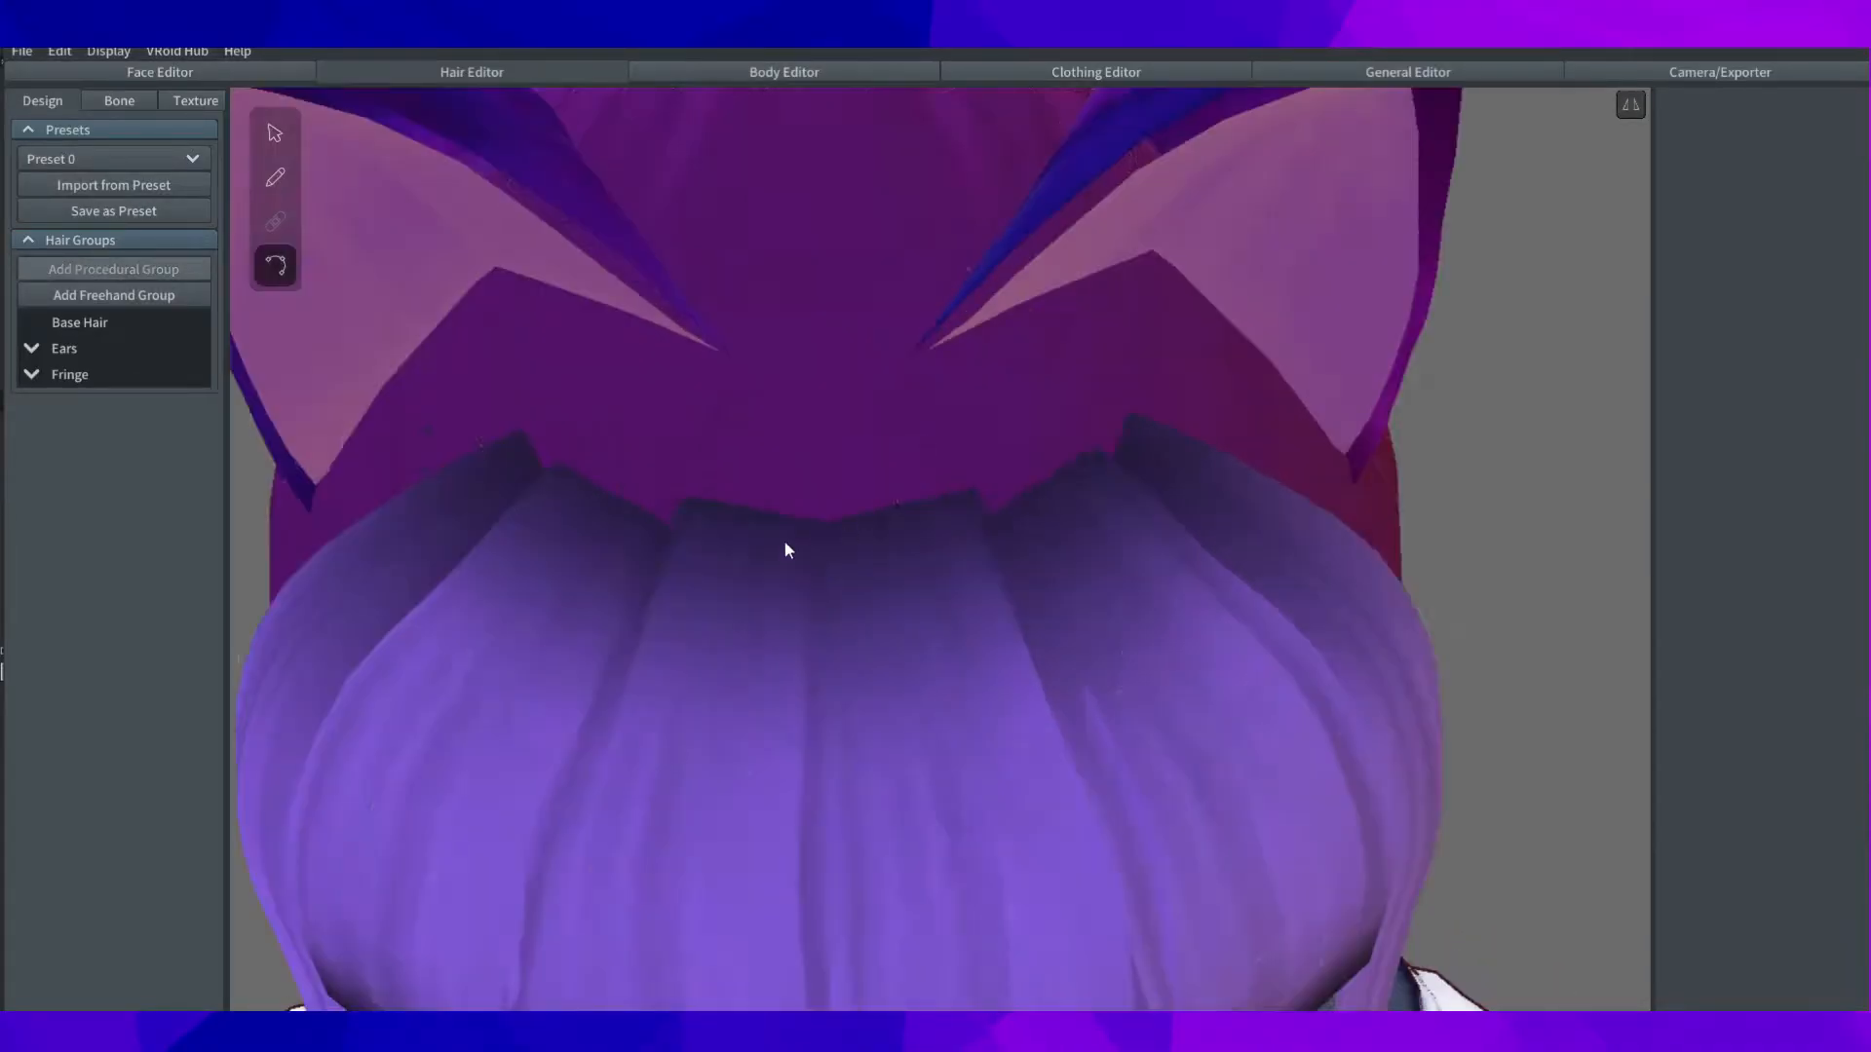
{"action": "left_click", "coordinate": [807, 557]}
{"action": "left_click_drag", "start_coordinate": [752, 511], "coordinate": [767, 430]}
{"action": "left_click", "coordinate": [573, 514]}
{"action": "left_click_drag", "start_coordinate": [614, 487], "coordinate": [639, 395]}
{"action": "left_click", "coordinate": [514, 483]}
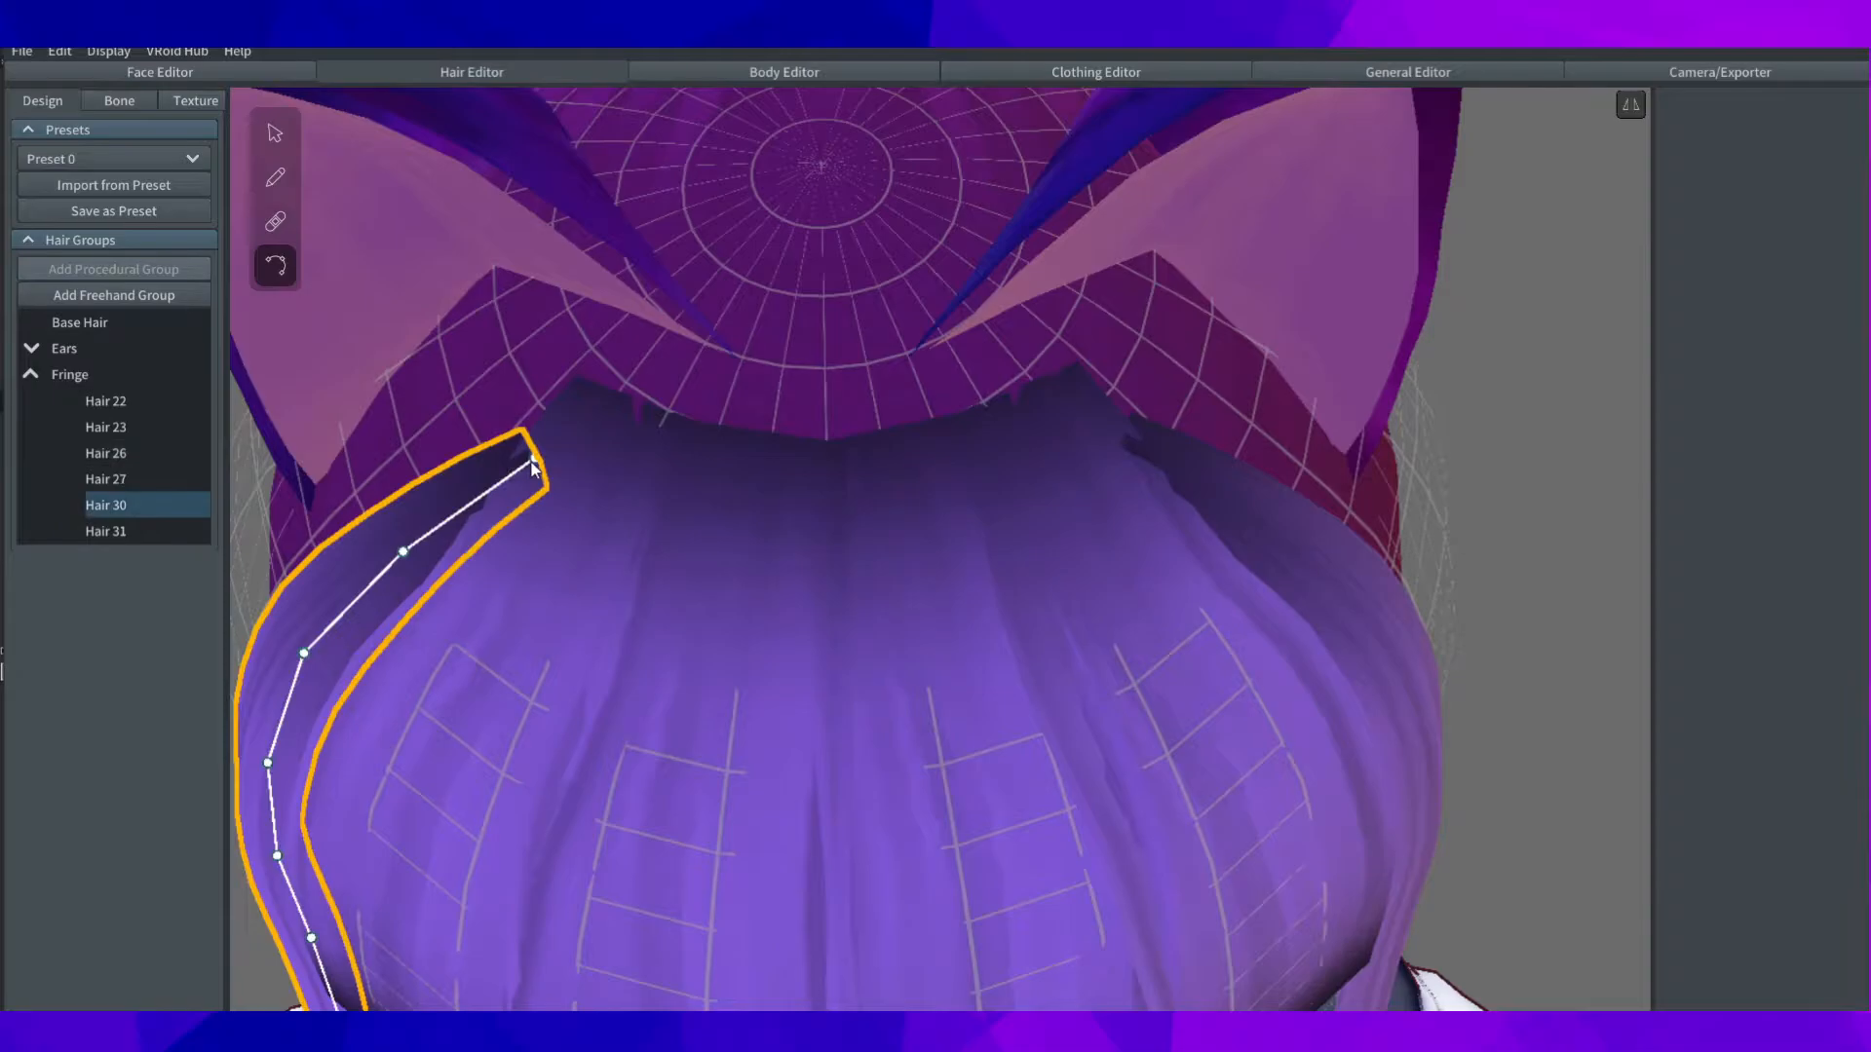
{"action": "left_click_drag", "start_coordinate": [533, 462], "coordinate": [559, 361]}
{"action": "left_click_drag", "start_coordinate": [405, 551], "coordinate": [394, 541]}
{"action": "scroll", "coordinate": [1524, 627], "scroll_direction": "down", "scroll_amount": 5}
{"action": "left_click", "coordinate": [1524, 627]}
Step: Collapse the Fringe group and add a new freehand hair group for the back hair
{"action": "right_click_drag", "start_coordinate": [1524, 627], "coordinate": [1366, 632]}
{"action": "scroll", "coordinate": [1170, 644], "scroll_direction": "down", "scroll_amount": 2}
{"action": "scroll", "coordinate": [1014, 688], "scroll_direction": "down", "scroll_amount": 3}
{"action": "scroll", "coordinate": [1022, 692], "scroll_direction": "up", "scroll_amount": 4}
{"action": "middle_click_drag", "start_coordinate": [1022, 692], "coordinate": [965, 564]}
{"action": "left_click", "coordinate": [31, 375]}
{"action": "right_click_drag", "start_coordinate": [458, 443], "coordinate": [821, 506]}
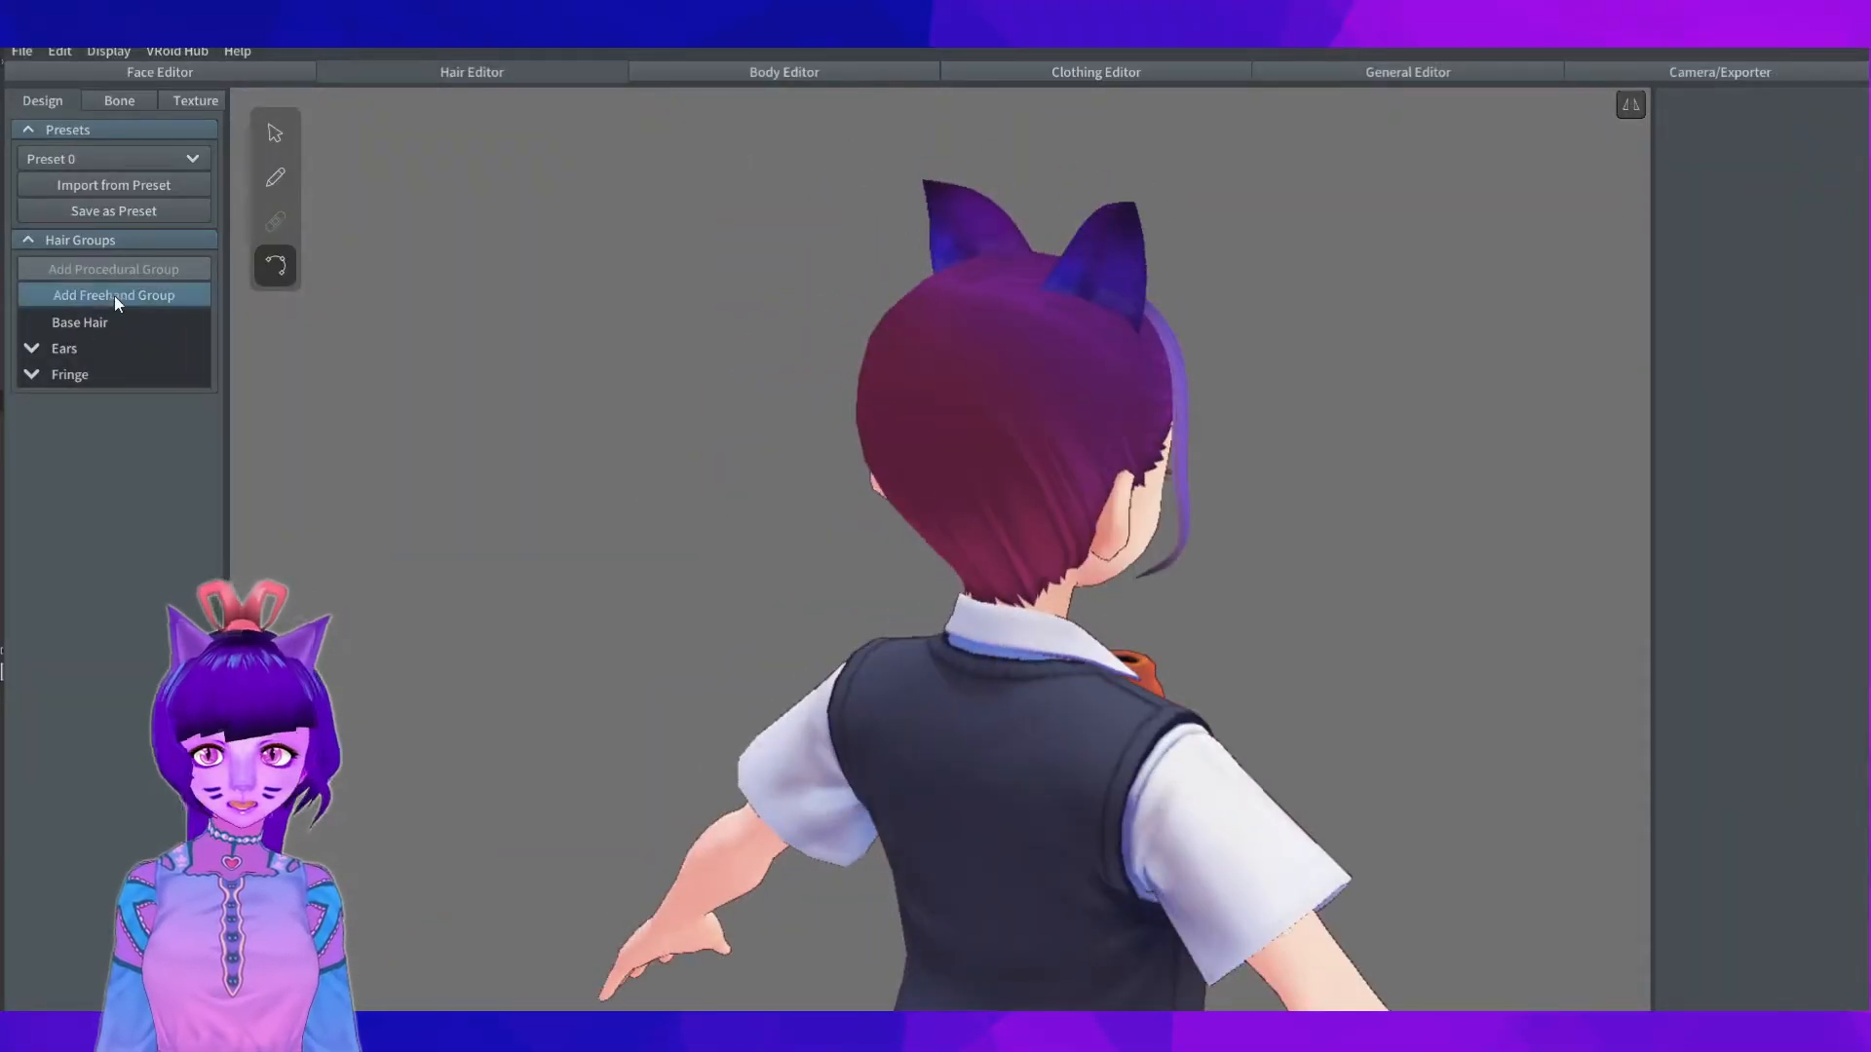
{"action": "left_click", "coordinate": [115, 300]}
Step: Pull the new group's guide mesh points closer to the back of the head and adjust the one beside the mouth
{"action": "right_click_drag", "start_coordinate": [1141, 336], "coordinate": [848, 308]}
{"action": "mouse_move", "coordinate": [1072, 395]}
{"action": "right_mouse_down"}
{"action": "mouse_move", "coordinate": [1003, 400]}
{"action": "mouse_move", "coordinate": [1035, 395]}
{"action": "right_mouse_up"}
{"action": "left_click", "coordinate": [275, 134]}
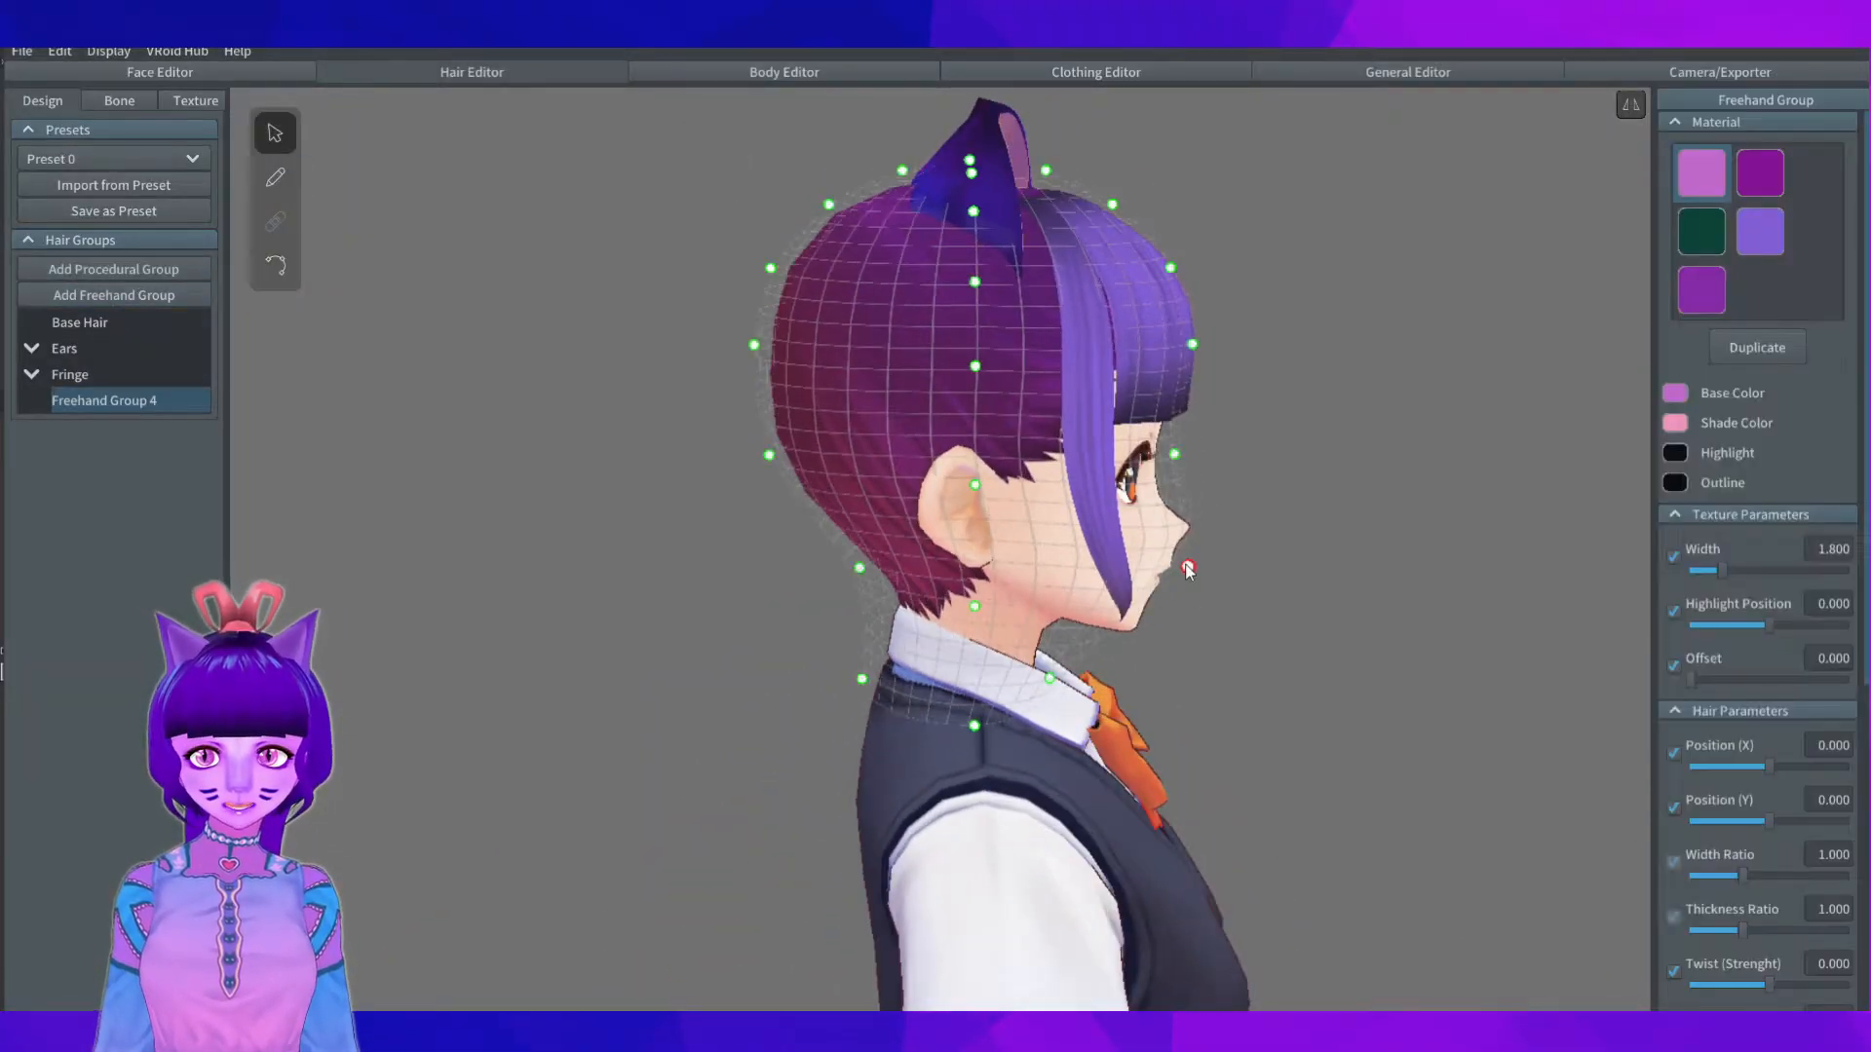
{"action": "left_click_drag", "start_coordinate": [1145, 567], "coordinate": [1163, 570]}
{"action": "left_click_drag", "start_coordinate": [768, 455], "coordinate": [777, 457]}
{"action": "left_click_drag", "start_coordinate": [754, 345], "coordinate": [763, 345]}
{"action": "left_click_drag", "start_coordinate": [771, 268], "coordinate": [781, 273]}
{"action": "left_click_drag", "start_coordinate": [829, 205], "coordinate": [905, 177]}
Step: Pull the guide mesh's front points inward toward the face, from the chin up to the forehead
{"action": "right_click_drag", "start_coordinate": [643, 342], "coordinate": [1061, 451]}
{"action": "left_click", "coordinate": [1631, 105]}
{"action": "right_click_drag", "start_coordinate": [901, 623], "coordinate": [960, 604]}
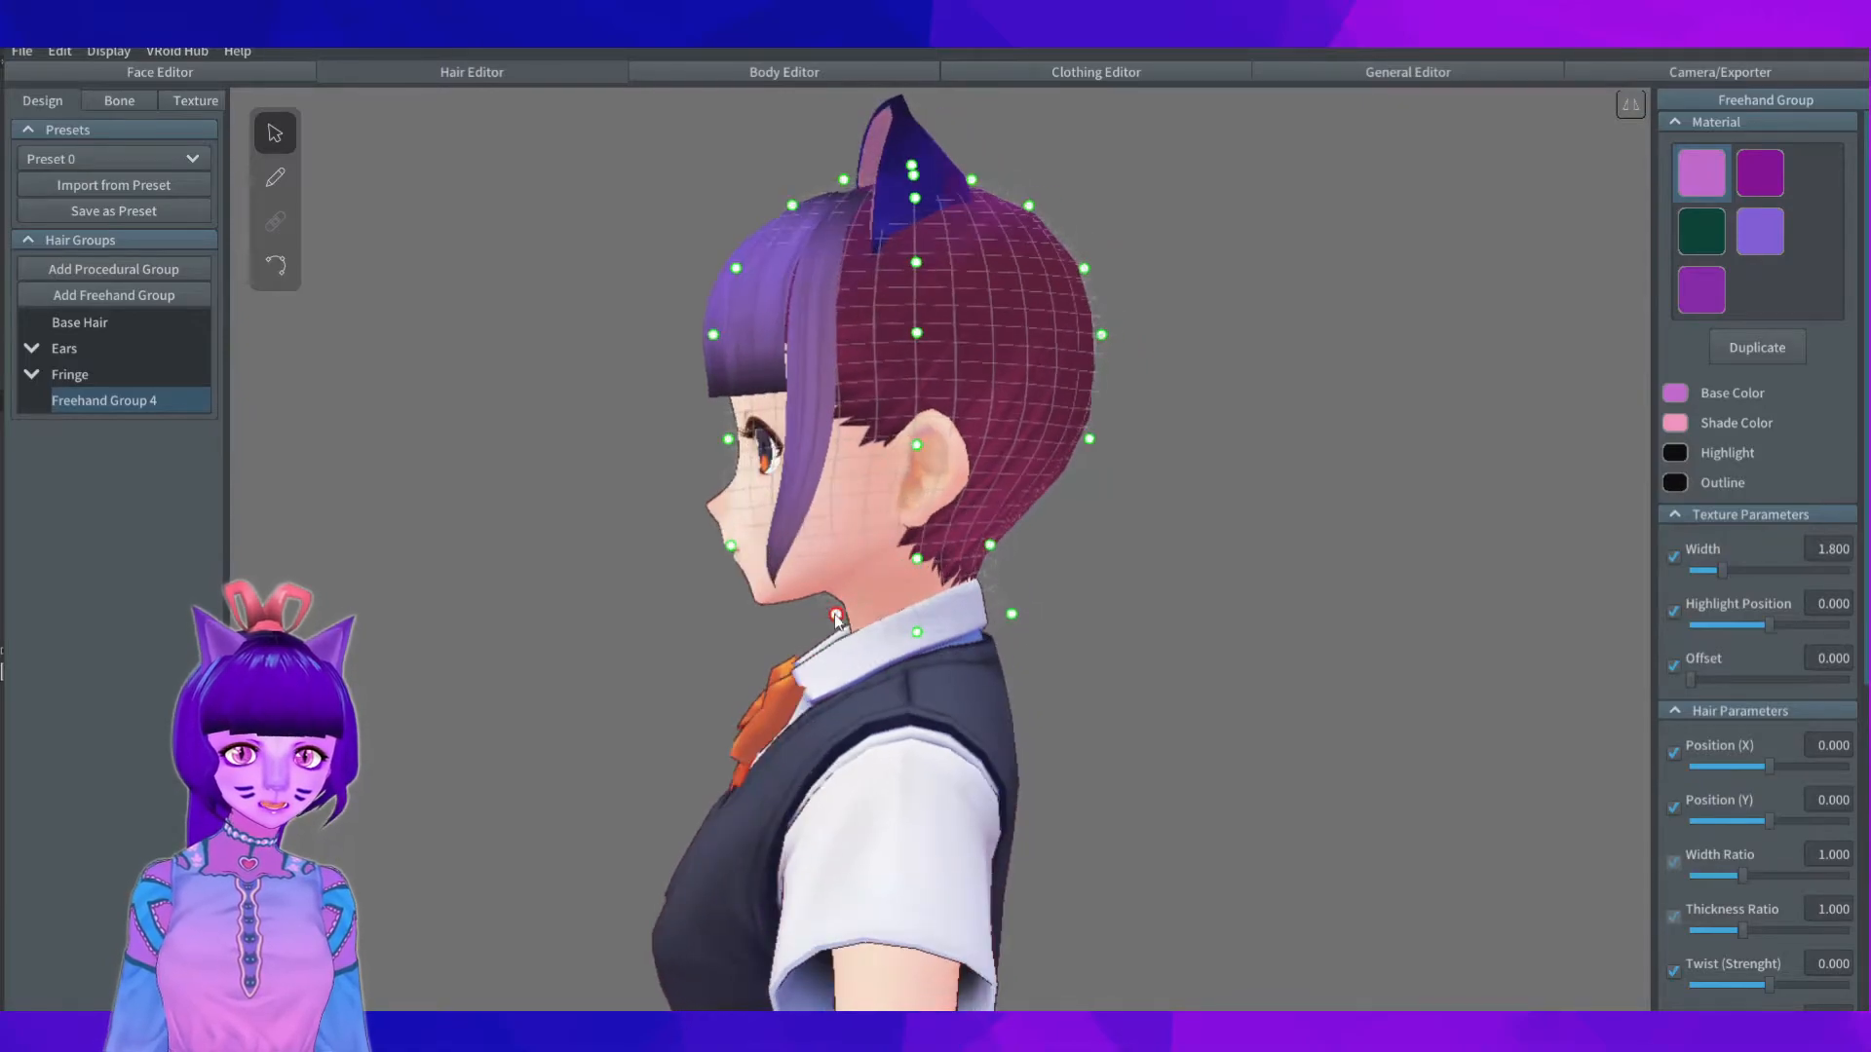
{"action": "left_click_drag", "start_coordinate": [728, 442], "coordinate": [780, 441]}
{"action": "left_click_drag", "start_coordinate": [731, 547], "coordinate": [807, 493]}
{"action": "right_click_drag", "start_coordinate": [799, 468], "coordinate": [801, 495]}
{"action": "left_click_drag", "start_coordinate": [714, 322], "coordinate": [748, 324]}
{"action": "left_click_drag", "start_coordinate": [735, 259], "coordinate": [761, 258]}
{"action": "left_click_drag", "start_coordinate": [791, 200], "coordinate": [819, 201]}
Step: Raise and narrow the guide mesh's lower points around the nape and both sides of the jaw
{"action": "right_click_drag", "start_coordinate": [1121, 297], "coordinate": [848, 409]}
{"action": "left_click_drag", "start_coordinate": [957, 524], "coordinate": [920, 569]}
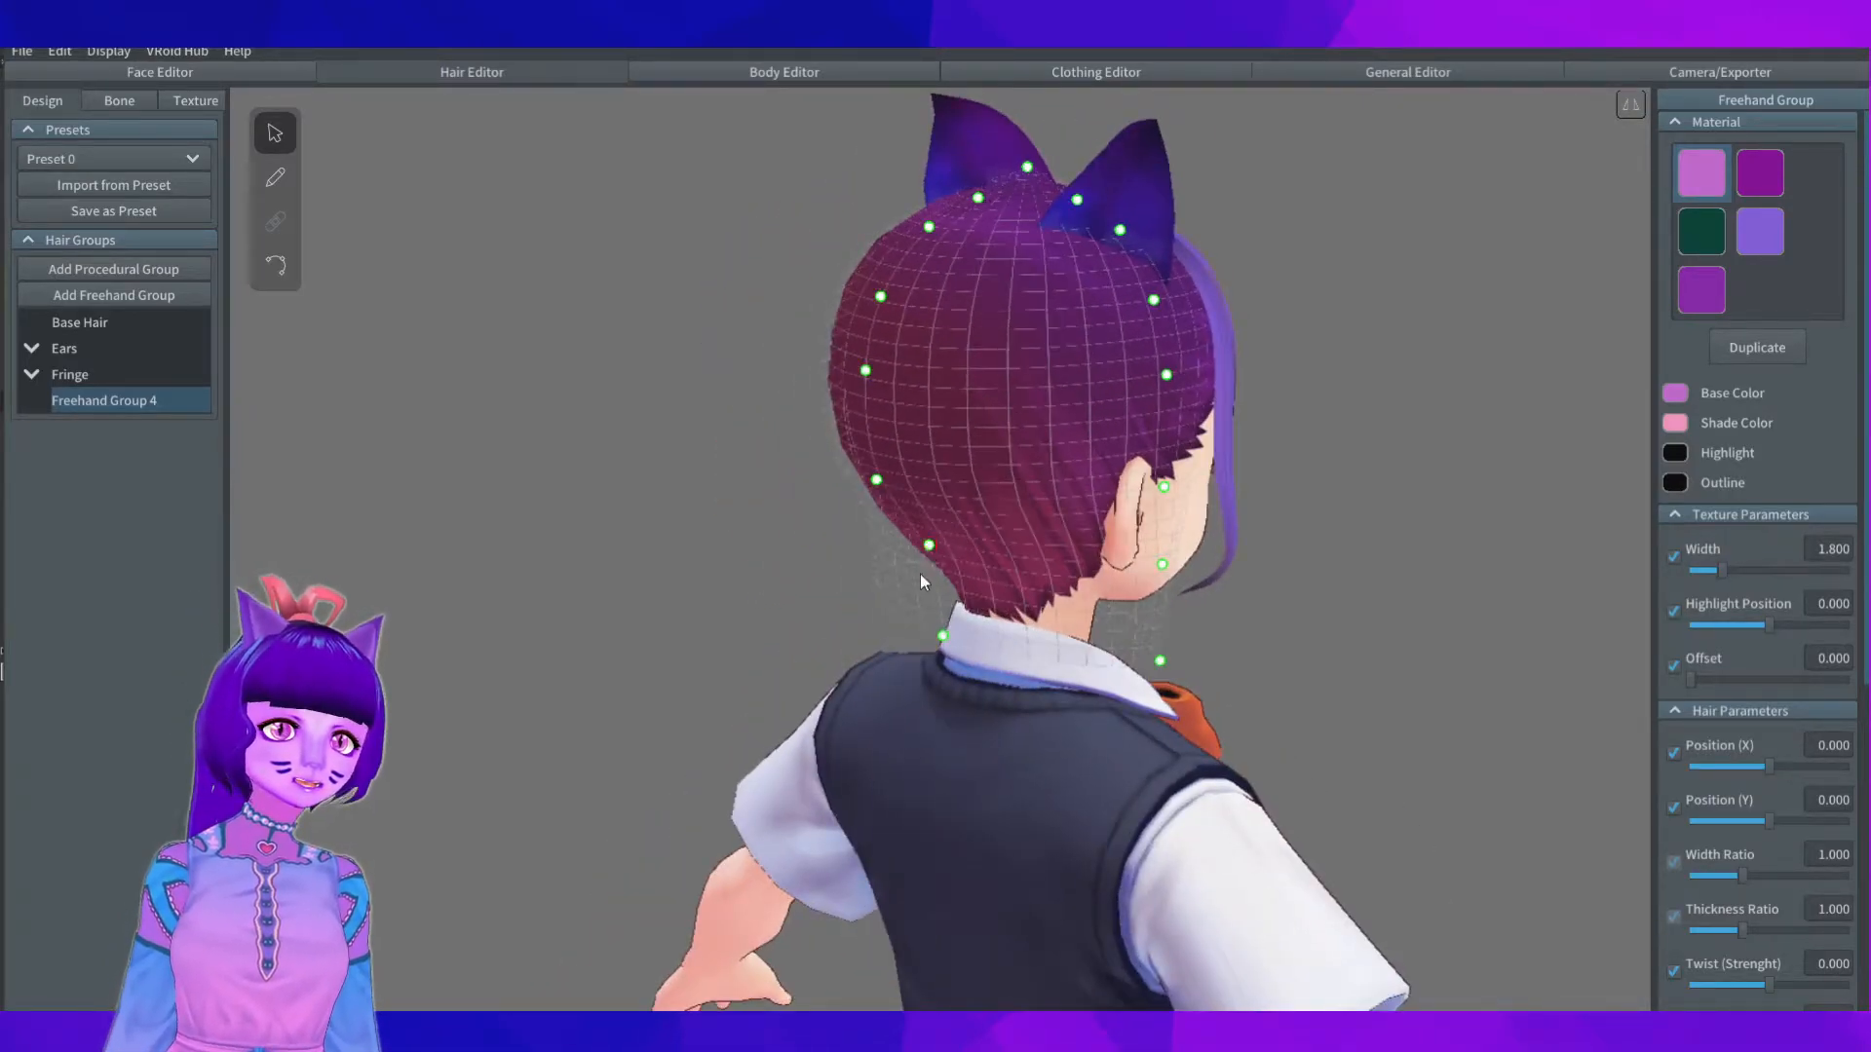
{"action": "right_click_drag", "start_coordinate": [920, 569], "coordinate": [824, 546]}
{"action": "left_click_drag", "start_coordinate": [925, 511], "coordinate": [868, 526]}
{"action": "left_click_drag", "start_coordinate": [920, 614], "coordinate": [920, 586]}
{"action": "right_click_drag", "start_coordinate": [920, 587], "coordinate": [1247, 569]}
{"action": "left_click_drag", "start_coordinate": [1243, 579], "coordinate": [1154, 565]}
{"action": "left_click_drag", "start_coordinate": [864, 577], "coordinate": [929, 561]}
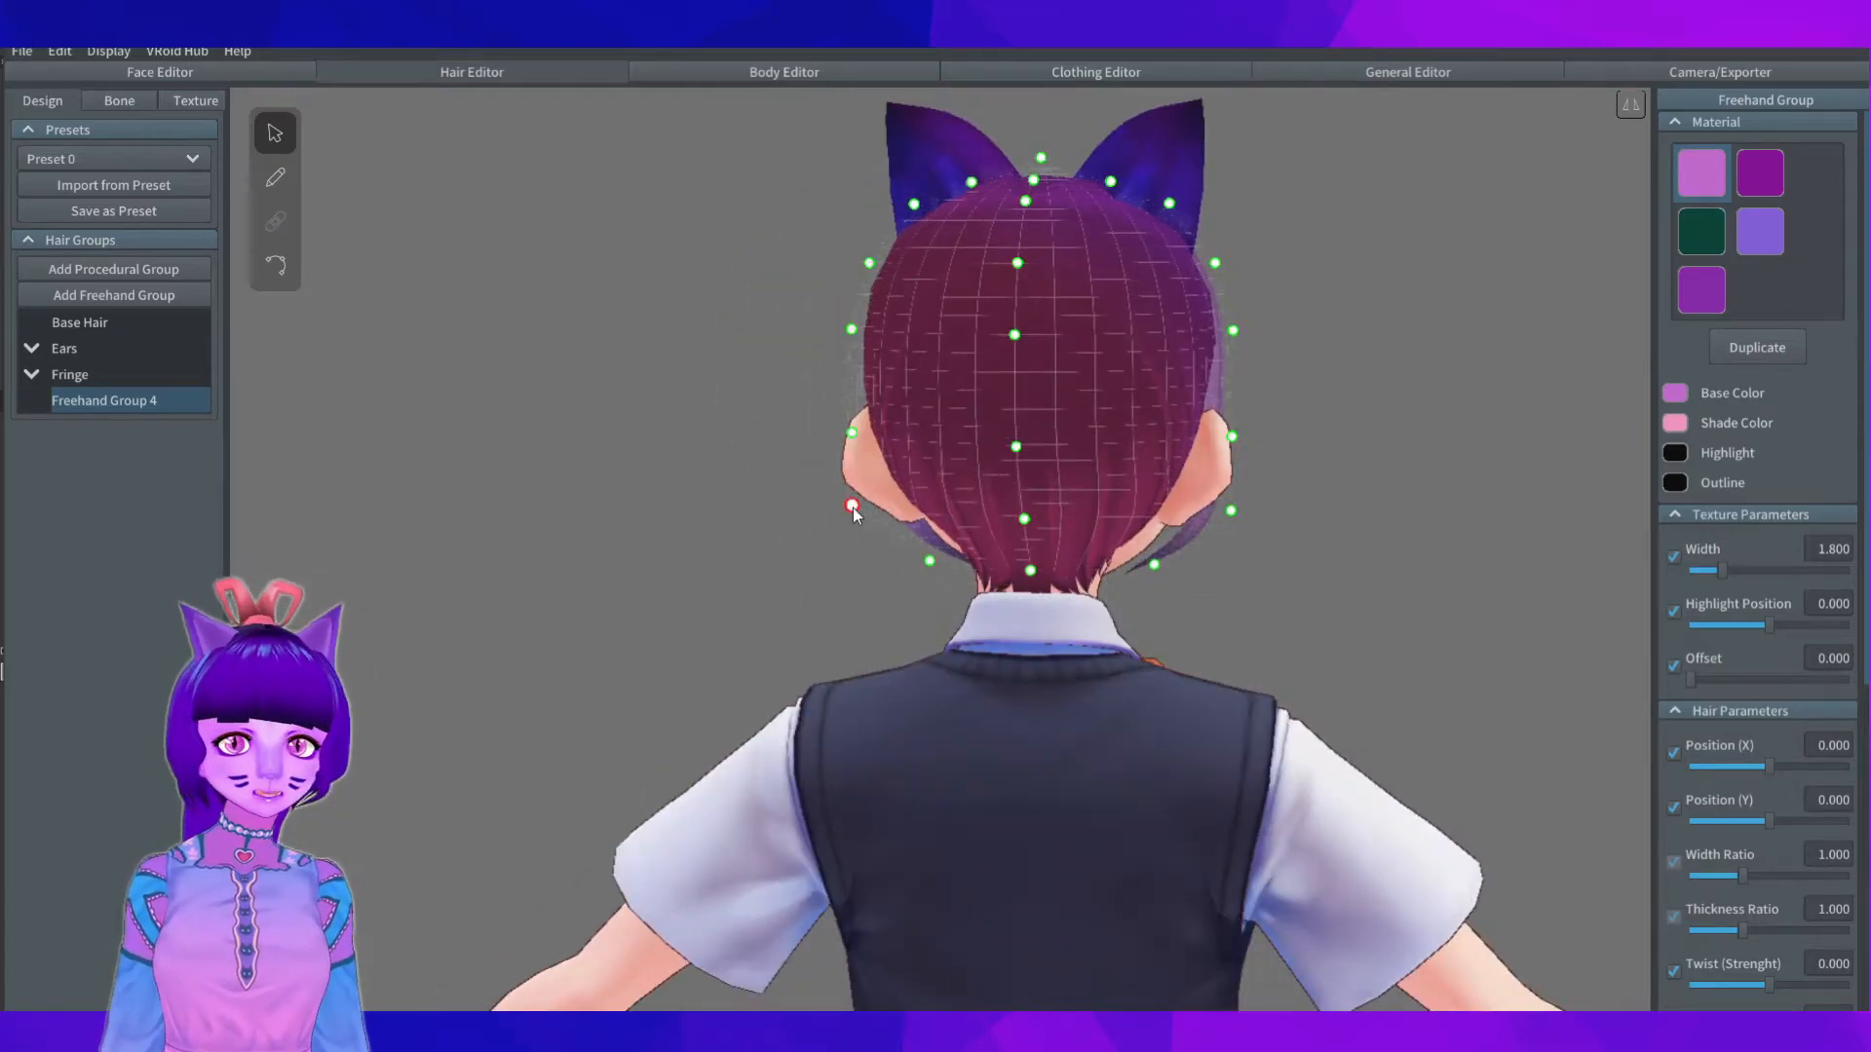
{"action": "mouse_move", "coordinate": [1239, 506]}
{"action": "right_mouse_down"}
{"action": "mouse_move", "coordinate": [893, 342]}
{"action": "mouse_move", "coordinate": [1277, 343]}
{"action": "mouse_move", "coordinate": [1027, 285]}
{"action": "right_mouse_up"}
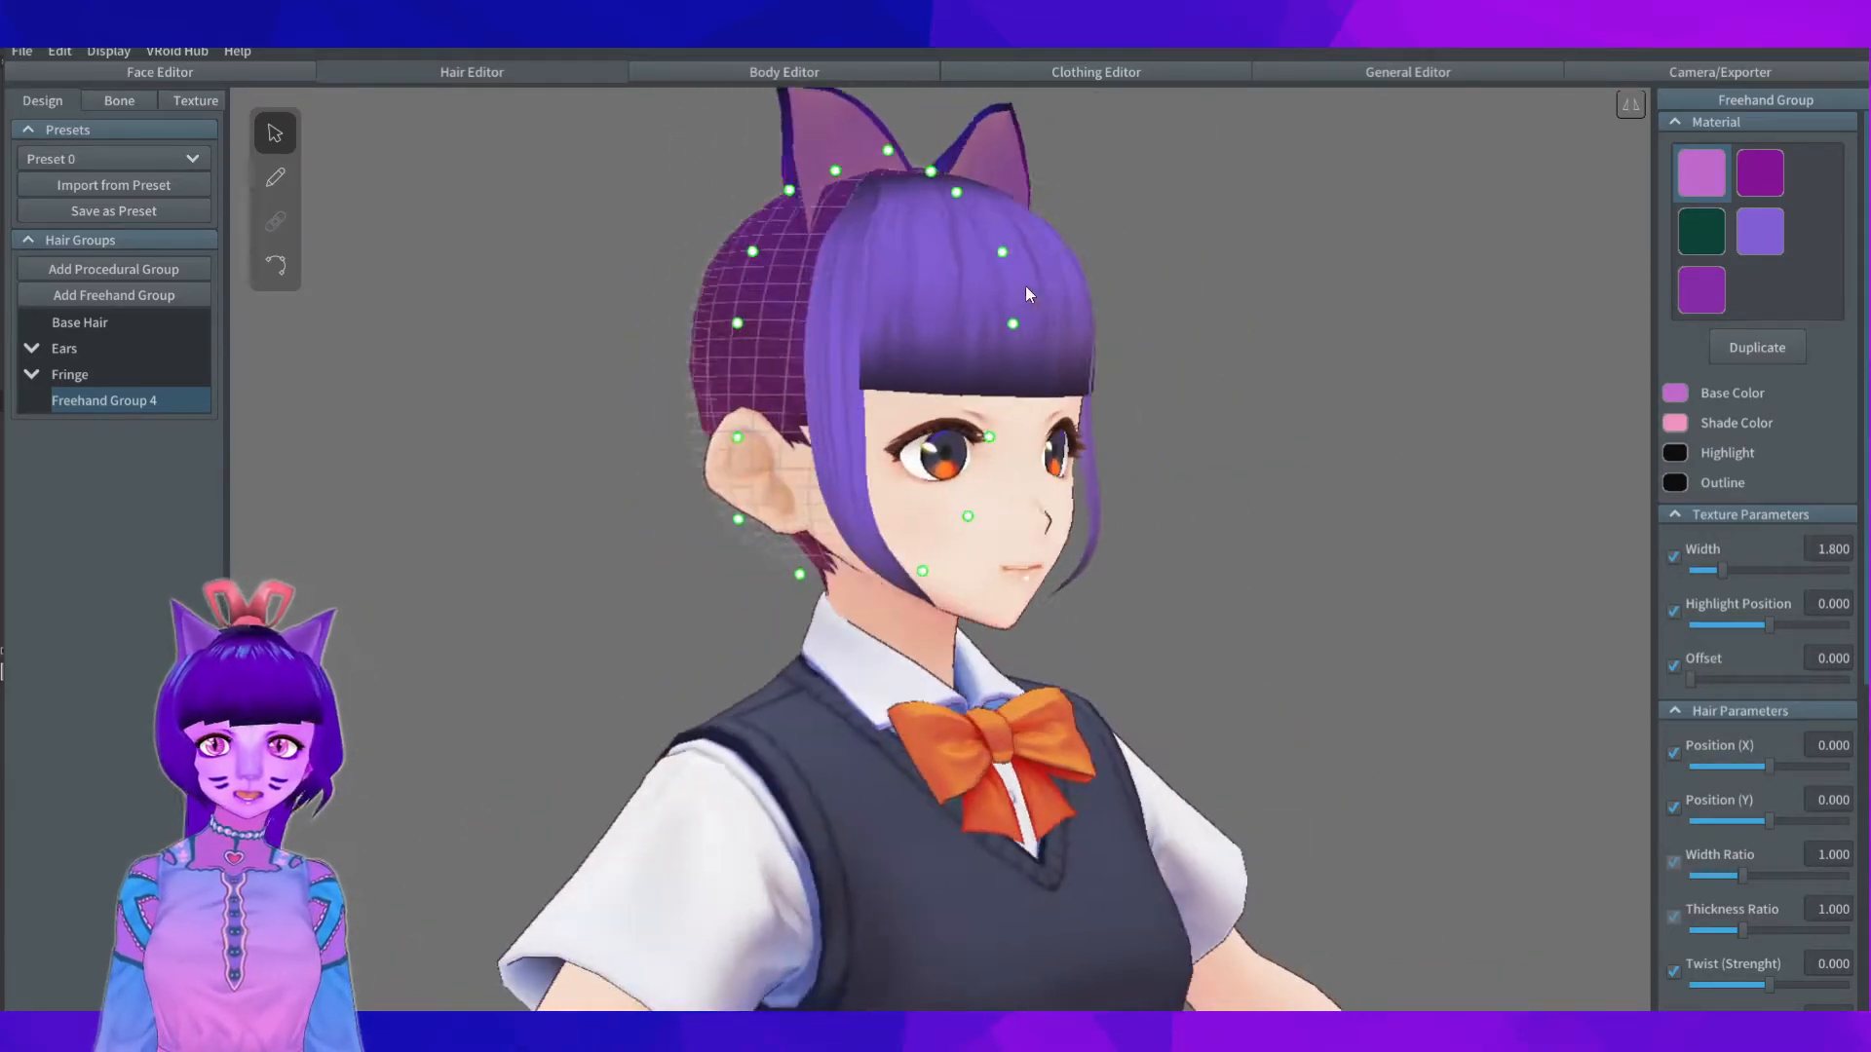
Step: Paint six mirrored pairs of purple strands over the upper head, running between the back of the head and the hairline
{"action": "left_click", "coordinate": [276, 179]}
{"action": "right_click_drag", "start_coordinate": [1204, 304], "coordinate": [1297, 299]}
{"action": "left_click", "coordinate": [1639, 112]}
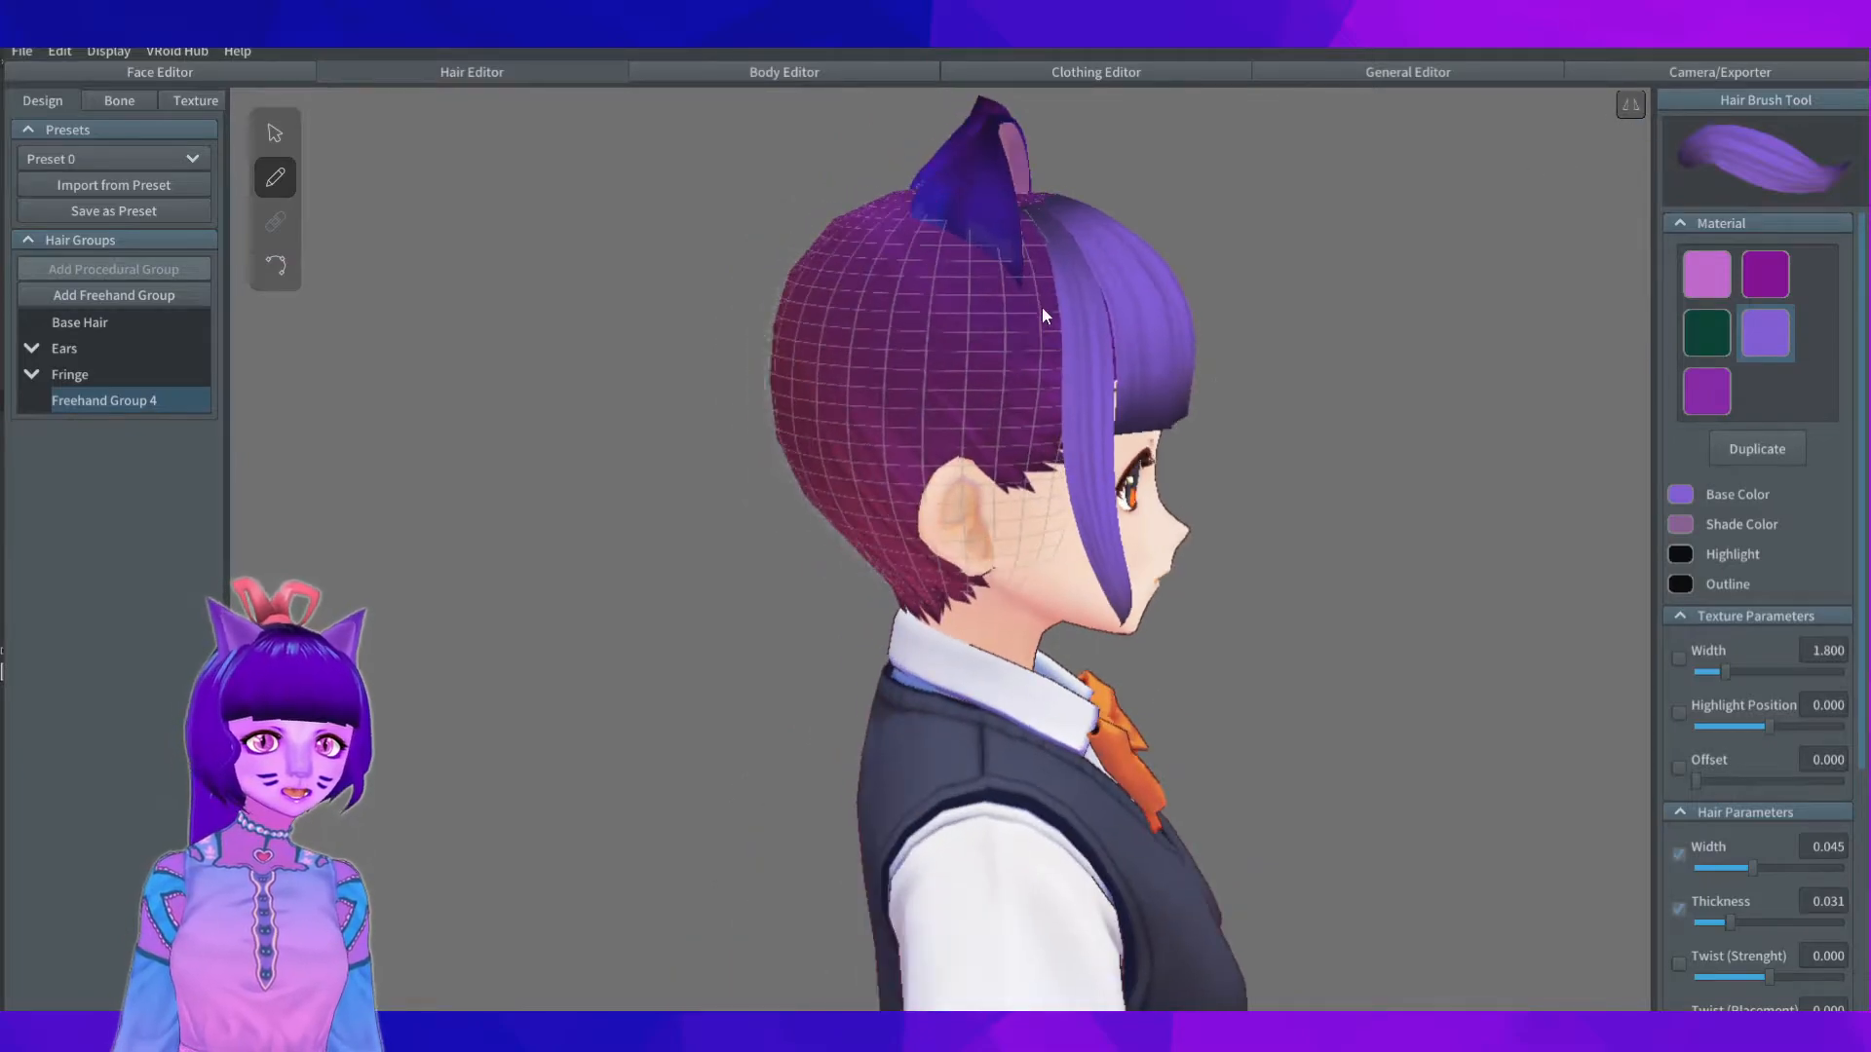
{"action": "right_click_drag", "start_coordinate": [1042, 306], "coordinate": [1193, 294]}
{"action": "left_click_drag", "start_coordinate": [834, 302], "coordinate": [1116, 373]}
{"action": "right_click_drag", "start_coordinate": [1052, 298], "coordinate": [1103, 290]}
{"action": "mouse_move", "coordinate": [850, 288]}
{"action": "left_mouse_down"}
{"action": "mouse_move", "coordinate": [919, 288]}
{"action": "mouse_move", "coordinate": [1108, 351]}
{"action": "left_mouse_up"}
{"action": "mouse_move", "coordinate": [1109, 351]}
{"action": "right_mouse_down"}
{"action": "mouse_move", "coordinate": [1052, 330]}
{"action": "mouse_move", "coordinate": [1086, 376]}
{"action": "right_mouse_up"}
{"action": "left_click_drag", "start_coordinate": [924, 290], "coordinate": [1102, 390]}
{"action": "right_click_drag", "start_coordinate": [1078, 326], "coordinate": [1023, 370]}
{"action": "left_click_drag", "start_coordinate": [898, 324], "coordinate": [1069, 552]}
{"action": "left_click_drag", "start_coordinate": [943, 322], "coordinate": [1059, 561]}
{"action": "right_click_drag", "start_coordinate": [1025, 284], "coordinate": [1023, 390]}
{"action": "left_click_drag", "start_coordinate": [996, 402], "coordinate": [1053, 655]}
{"action": "mouse_move", "coordinate": [1046, 663]}
{"action": "right_mouse_down"}
{"action": "mouse_move", "coordinate": [1031, 561]}
{"action": "mouse_move", "coordinate": [1035, 634]}
{"action": "right_mouse_up"}
Step: Turn off mirroring and paint a single center strand over the top of the head
{"action": "left_click", "coordinate": [1625, 111]}
{"action": "left_click_drag", "start_coordinate": [1035, 331], "coordinate": [1085, 604]}
{"action": "mouse_move", "coordinate": [1086, 604]}
{"action": "right_mouse_down"}
{"action": "mouse_move", "coordinate": [1066, 440]}
{"action": "mouse_move", "coordinate": [998, 386]}
{"action": "right_mouse_up"}
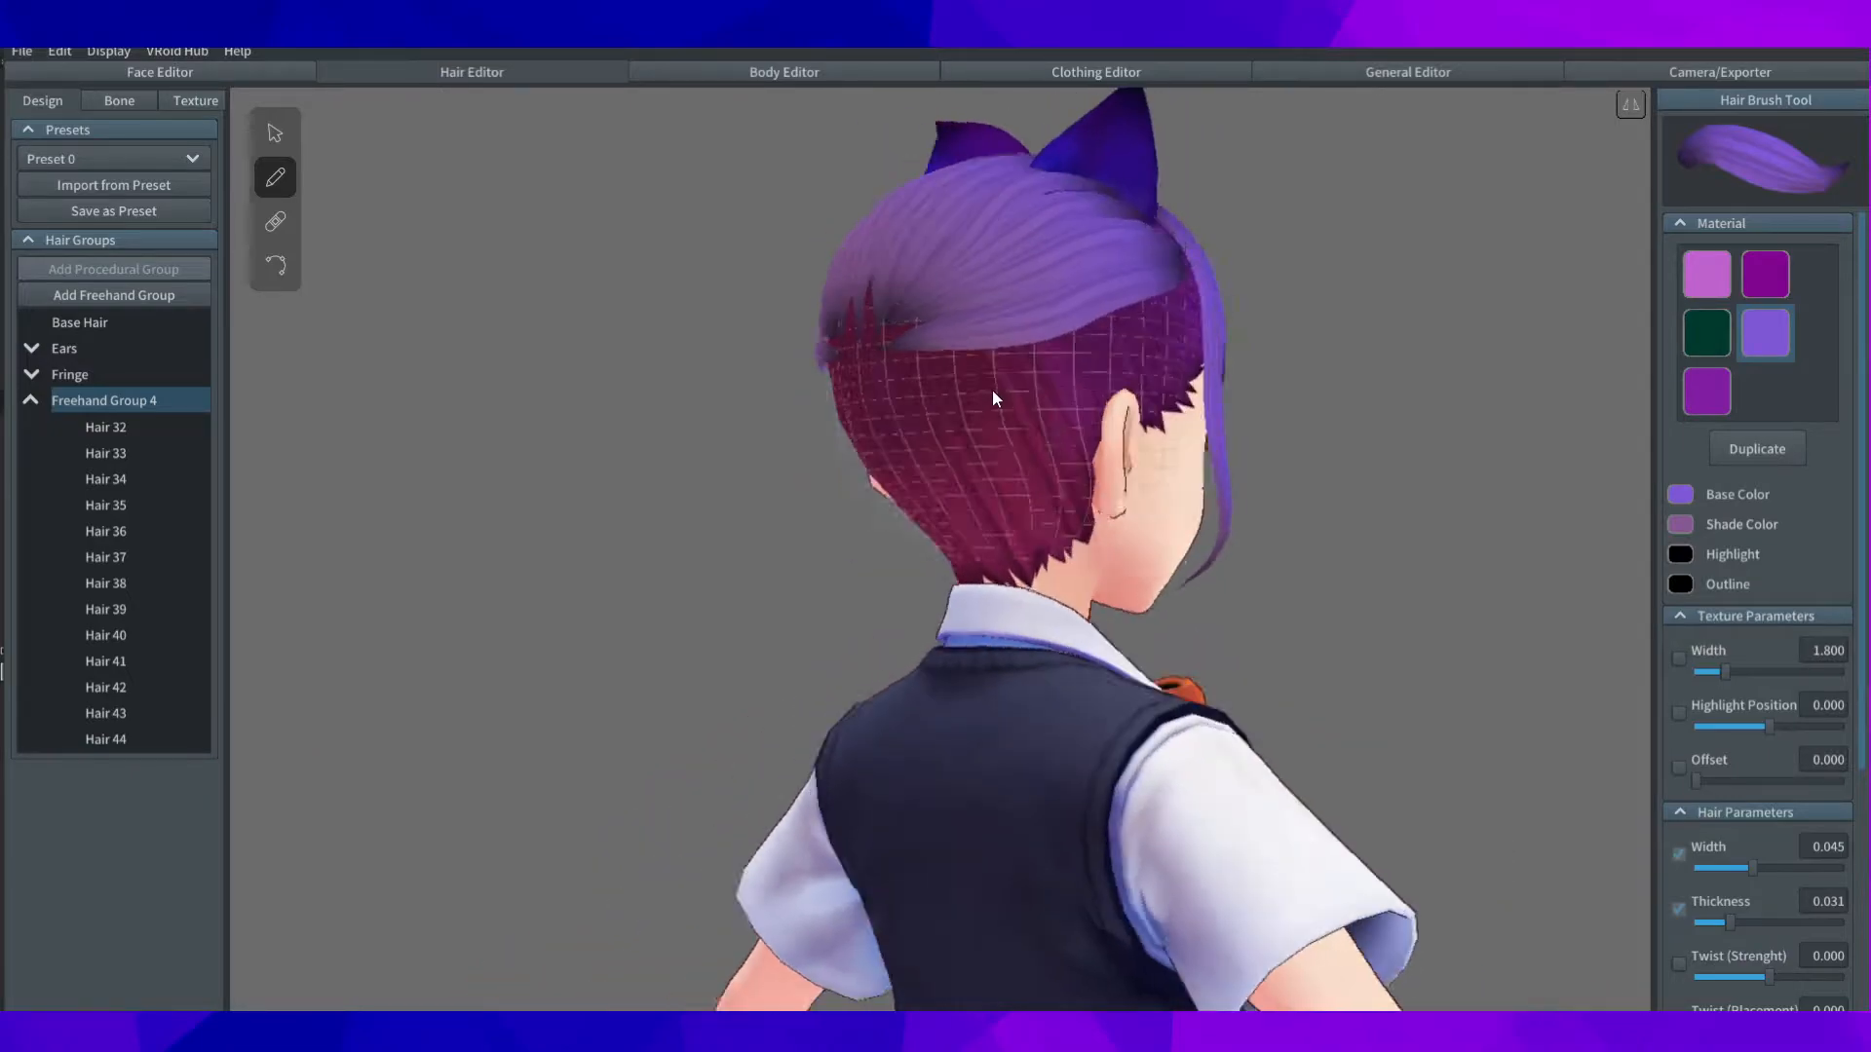
Step: Turn mirroring back on and paint three mirrored pairs of strands from the nape up to the gathering point
{"action": "left_click", "coordinate": [1625, 111]}
{"action": "right_click_drag", "start_coordinate": [1062, 487], "coordinate": [1014, 493]}
{"action": "left_click_drag", "start_coordinate": [992, 547], "coordinate": [1033, 326]}
{"action": "right_click_drag", "start_coordinate": [975, 487], "coordinate": [1053, 497]}
{"action": "left_click_drag", "start_coordinate": [969, 548], "coordinate": [1088, 349]}
{"action": "right_click_drag", "start_coordinate": [946, 429], "coordinate": [1004, 435]}
{"action": "left_click_drag", "start_coordinate": [938, 535], "coordinate": [1092, 354]}
{"action": "right_click_drag", "start_coordinate": [994, 448], "coordinate": [1101, 452]}
Step: Try a fourth mirrored pair of strands from the nape to the gathering point and delete it
{"action": "left_click_drag", "start_coordinate": [937, 516], "coordinate": [1109, 355]}
{"action": "right_click_drag", "start_coordinate": [1091, 380], "coordinate": [779, 389]}
{"action": "left_click", "coordinate": [275, 265]}
{"action": "left_click", "coordinate": [979, 372]}
{"action": "key", "text": "Delete"}
{"action": "left_click", "coordinate": [982, 376]}
{"action": "mouse_move", "coordinate": [1126, 377]}
{"action": "right_mouse_down"}
{"action": "mouse_move", "coordinate": [1382, 471]}
{"action": "mouse_move", "coordinate": [1208, 436]}
{"action": "right_mouse_up"}
{"action": "left_click", "coordinate": [1383, 473]}
Step: Reselect Freehand Group 4 and paint two more mirrored pairs of strands from above the ears to the gathering point
{"action": "left_click", "coordinate": [98, 349]}
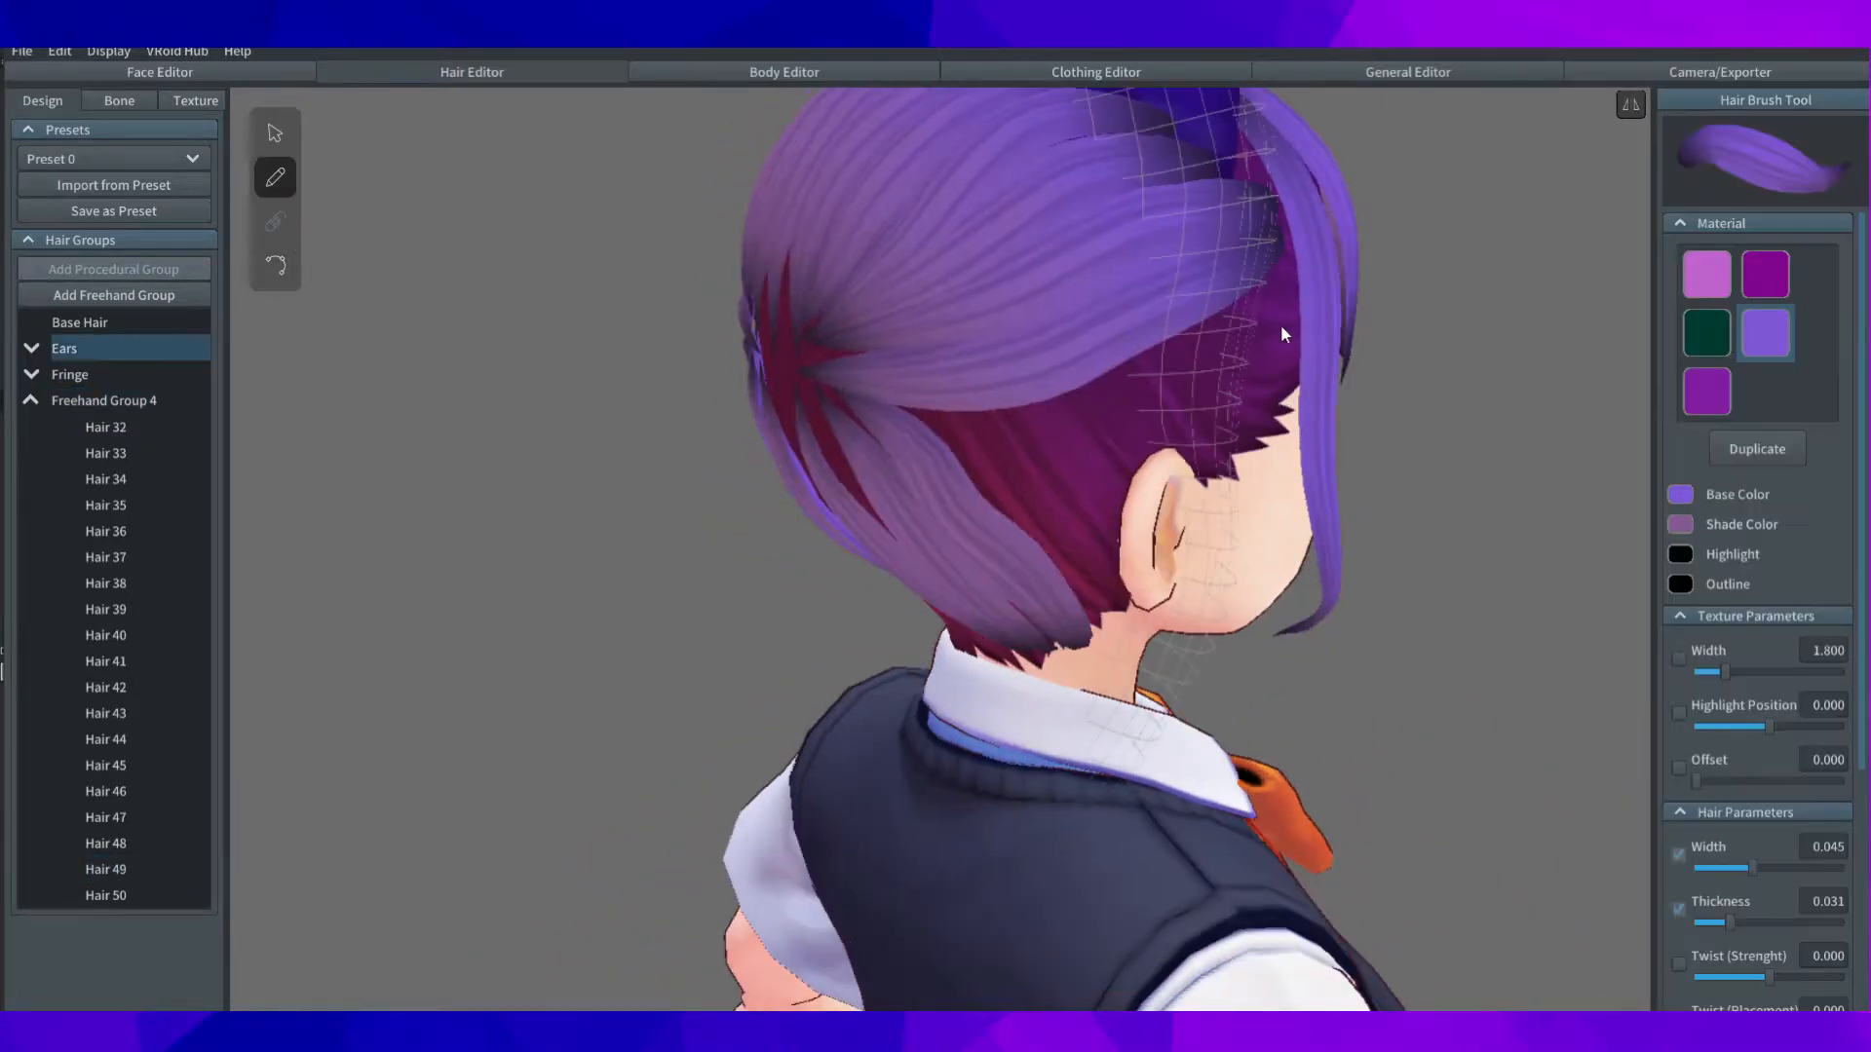
{"action": "left_click", "coordinate": [68, 402]}
{"action": "left_click", "coordinate": [178, 399]}
{"action": "left_click", "coordinate": [178, 398]}
{"action": "right_click_drag", "start_coordinate": [1159, 375], "coordinate": [1291, 302]}
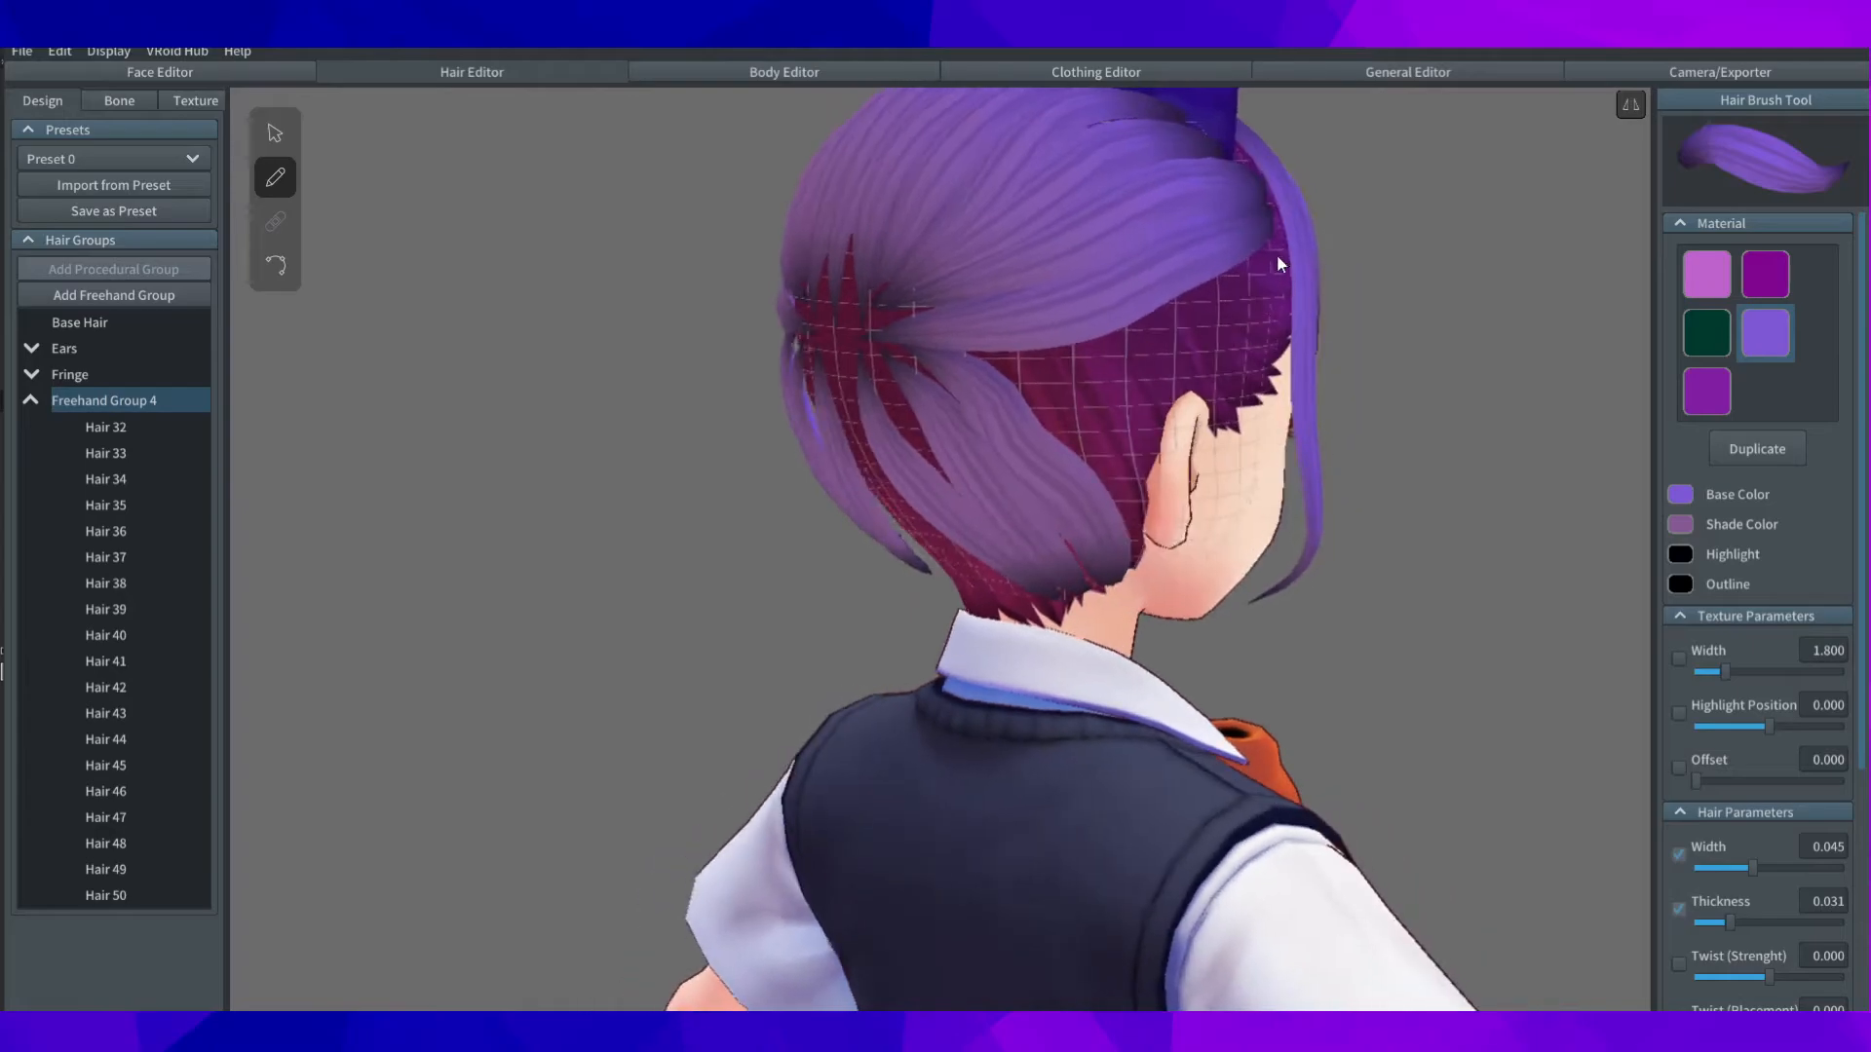
{"action": "left_click_drag", "start_coordinate": [1279, 254], "coordinate": [889, 351]}
{"action": "left_click_drag", "start_coordinate": [1242, 329], "coordinate": [865, 343]}
Step: Reselect Freehand Group 4 as a whole and slightly adjust one of its lower guide mesh points
{"action": "mouse_move", "coordinate": [865, 343]}
{"action": "right_mouse_down"}
{"action": "mouse_move", "coordinate": [746, 366]}
{"action": "mouse_move", "coordinate": [1071, 451]}
{"action": "mouse_move", "coordinate": [1171, 304]}
{"action": "mouse_move", "coordinate": [951, 341]}
{"action": "mouse_move", "coordinate": [1033, 337]}
{"action": "mouse_move", "coordinate": [721, 478]}
{"action": "right_mouse_up"}
{"action": "left_click", "coordinate": [275, 132]}
{"action": "left_click", "coordinate": [984, 536]}
{"action": "mouse_move", "coordinate": [1316, 634]}
{"action": "right_mouse_down"}
{"action": "mouse_move", "coordinate": [1226, 663]}
{"action": "mouse_move", "coordinate": [1286, 655]}
{"action": "right_mouse_up"}
{"action": "left_click", "coordinate": [104, 400]}
{"action": "right_click_drag", "start_coordinate": [986, 649], "coordinate": [1140, 633]}
{"action": "left_click_drag", "start_coordinate": [704, 561], "coordinate": [719, 542]}
{"action": "mouse_move", "coordinate": [721, 543]}
{"action": "right_mouse_down"}
{"action": "mouse_move", "coordinate": [1076, 548]}
{"action": "mouse_move", "coordinate": [904, 552]}
{"action": "mouse_move", "coordinate": [1031, 594]}
{"action": "mouse_move", "coordinate": [1041, 480]}
{"action": "mouse_move", "coordinate": [1532, 587]}
{"action": "right_mouse_up"}
Step: Change the base hair to a purple that matches the painted strands
{"action": "left_click", "coordinate": [67, 323]}
{"action": "scroll", "coordinate": [1267, 439], "scroll_direction": "down", "scroll_amount": 3}
{"action": "left_click", "coordinate": [1720, 225]}
{"action": "left_click", "coordinate": [1442, 449]}
Step: Move the control points of the lower back strands inward to close the gaps near the gathering point
{"action": "mouse_move", "coordinate": [1442, 467]}
{"action": "right_mouse_down"}
{"action": "mouse_move", "coordinate": [1008, 505]}
{"action": "mouse_move", "coordinate": [1018, 452]}
{"action": "right_mouse_up"}
{"action": "scroll", "coordinate": [1018, 452], "scroll_direction": "up", "scroll_amount": 3}
{"action": "left_click", "coordinate": [103, 401]}
{"action": "scroll", "coordinate": [1107, 522], "scroll_direction": "up", "scroll_amount": 3}
{"action": "left_click", "coordinate": [275, 265]}
{"action": "scroll", "coordinate": [1112, 505], "scroll_direction": "up", "scroll_amount": 6}
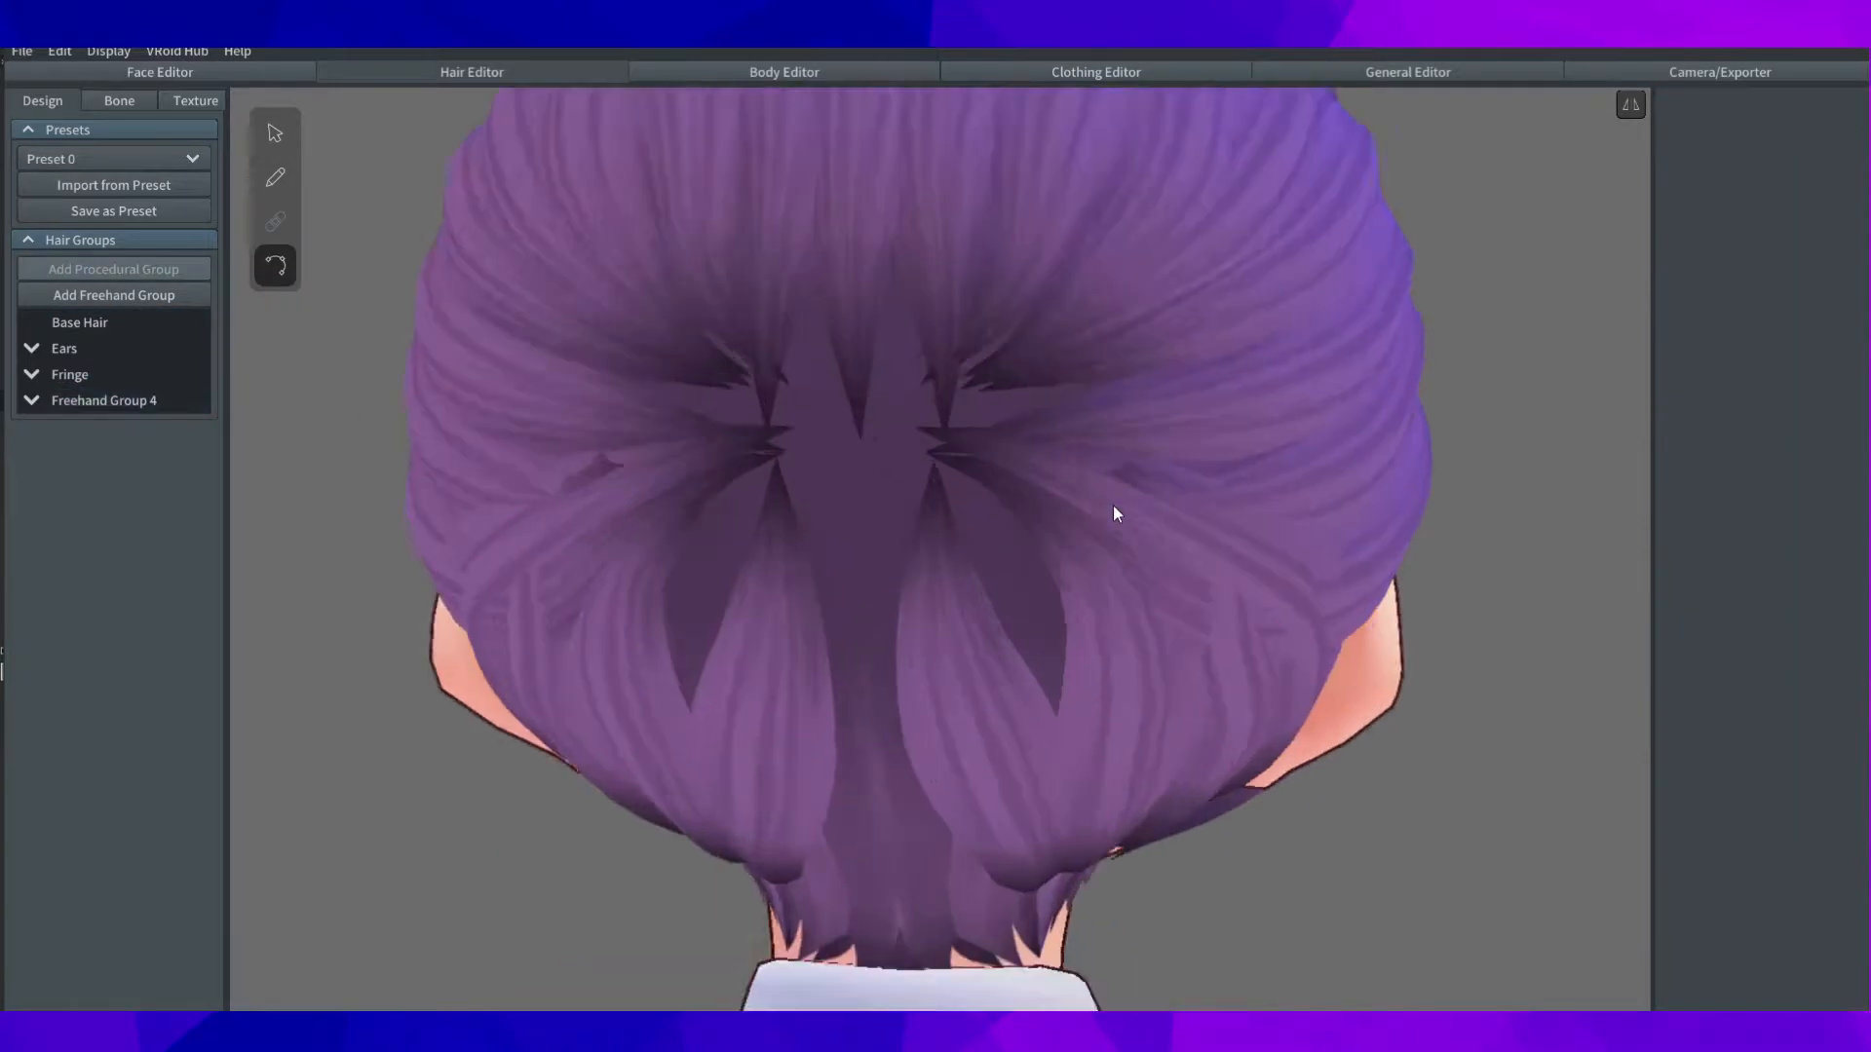
{"action": "left_click", "coordinate": [540, 651]}
{"action": "left_click_drag", "start_coordinate": [531, 681], "coordinate": [572, 685]}
{"action": "left_click_drag", "start_coordinate": [546, 560], "coordinate": [611, 556]}
{"action": "left_click_drag", "start_coordinate": [644, 456], "coordinate": [736, 418]}
{"action": "left_click_drag", "start_coordinate": [611, 555], "coordinate": [635, 562]}
{"action": "left_click_drag", "start_coordinate": [689, 470], "coordinate": [714, 445]}
Step: Move the inner ends of the upper back strands to one shared point at the center of the back of the head
{"action": "left_click", "coordinate": [715, 330]}
{"action": "left_click_drag", "start_coordinate": [718, 237], "coordinate": [766, 227]}
{"action": "left_click_drag", "start_coordinate": [725, 407], "coordinate": [830, 408]}
{"action": "left_click", "coordinate": [736, 322]}
{"action": "left_click_drag", "start_coordinate": [636, 185], "coordinate": [832, 406]}
{"action": "left_click", "coordinate": [629, 297]}
{"action": "left_click_drag", "start_coordinate": [695, 328], "coordinate": [844, 409]}
Step: Bring the innermost lower strand's end to the central gathering point and lower its neighboring control point
{"action": "left_click", "coordinate": [526, 323]}
{"action": "left_click", "coordinate": [624, 394]}
{"action": "left_click", "coordinate": [726, 405]}
{"action": "left_click", "coordinate": [729, 433]}
{"action": "left_click", "coordinate": [729, 470]}
{"action": "left_click", "coordinate": [742, 491]}
{"action": "left_click", "coordinate": [103, 398]}
{"action": "left_click", "coordinate": [734, 464]}
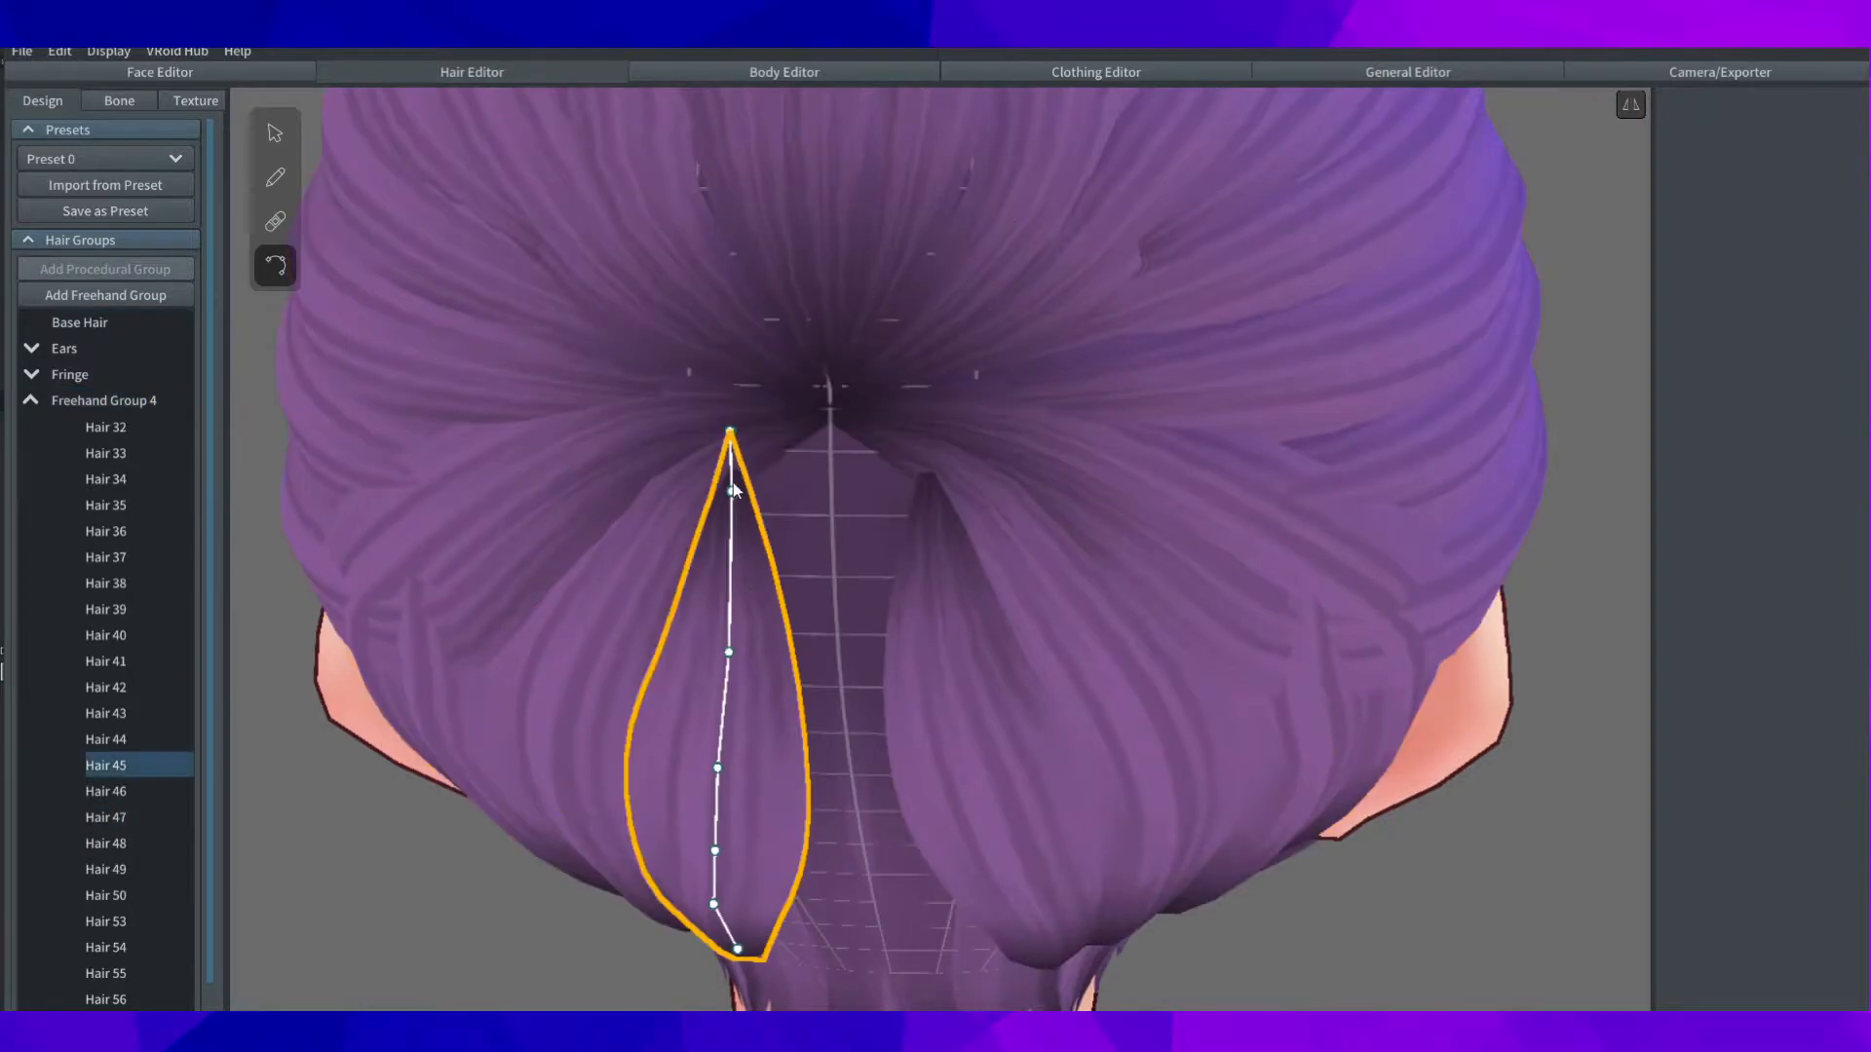
{"action": "left_click_drag", "start_coordinate": [732, 492], "coordinate": [731, 572]}
{"action": "left_click_drag", "start_coordinate": [729, 429], "coordinate": [830, 410]}
Step: Paint a center strand in Freehand Group 4 from the nape to the gathering point to cover the middle gap
{"action": "scroll", "coordinate": [952, 519], "scroll_direction": "down", "scroll_amount": 5}
{"action": "left_click", "coordinate": [975, 556]}
{"action": "right_click_drag", "start_coordinate": [1310, 624], "coordinate": [1355, 535]}
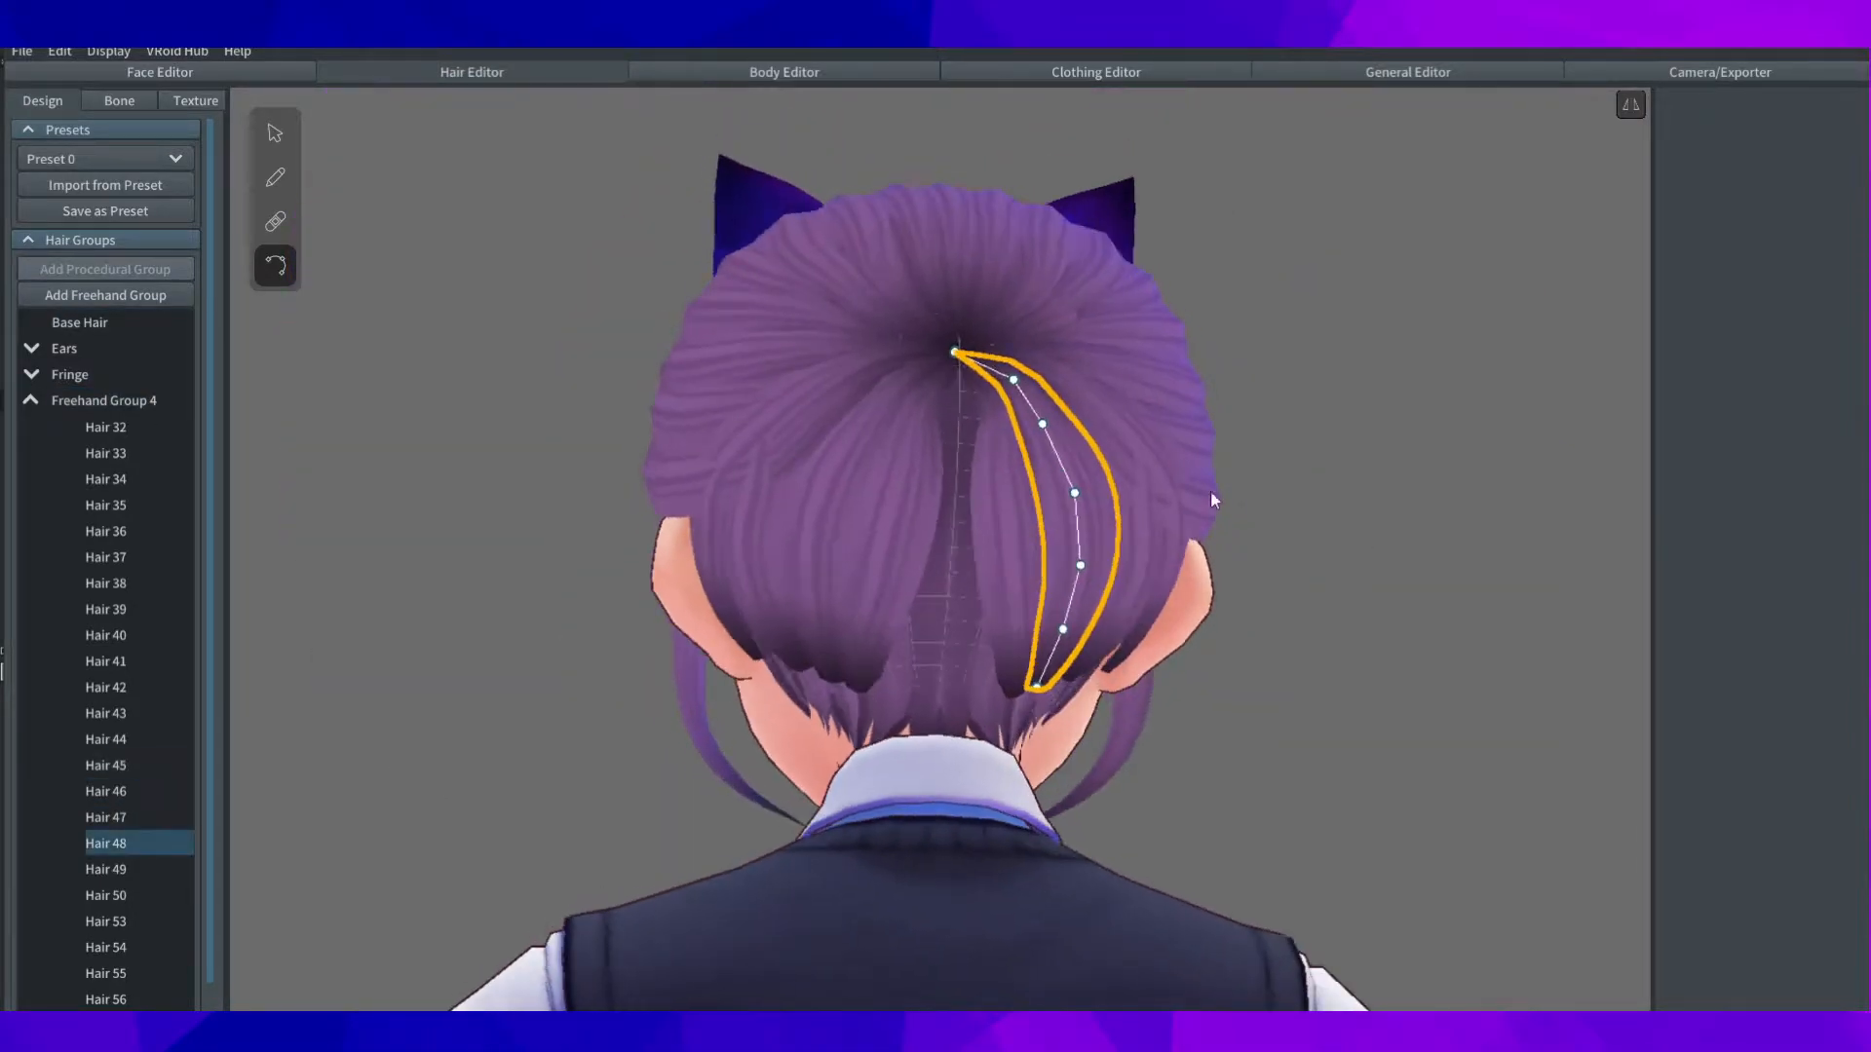
{"action": "scroll", "coordinate": [1355, 535], "scroll_direction": "up", "scroll_amount": 2}
{"action": "left_click", "coordinate": [103, 401]}
{"action": "left_click", "coordinate": [275, 187]}
{"action": "left_click_drag", "start_coordinate": [941, 670], "coordinate": [964, 290]}
{"action": "right_click_drag", "start_coordinate": [943, 555], "coordinate": [939, 466]}
{"action": "scroll", "coordinate": [940, 465], "scroll_direction": "up", "scroll_amount": 4}
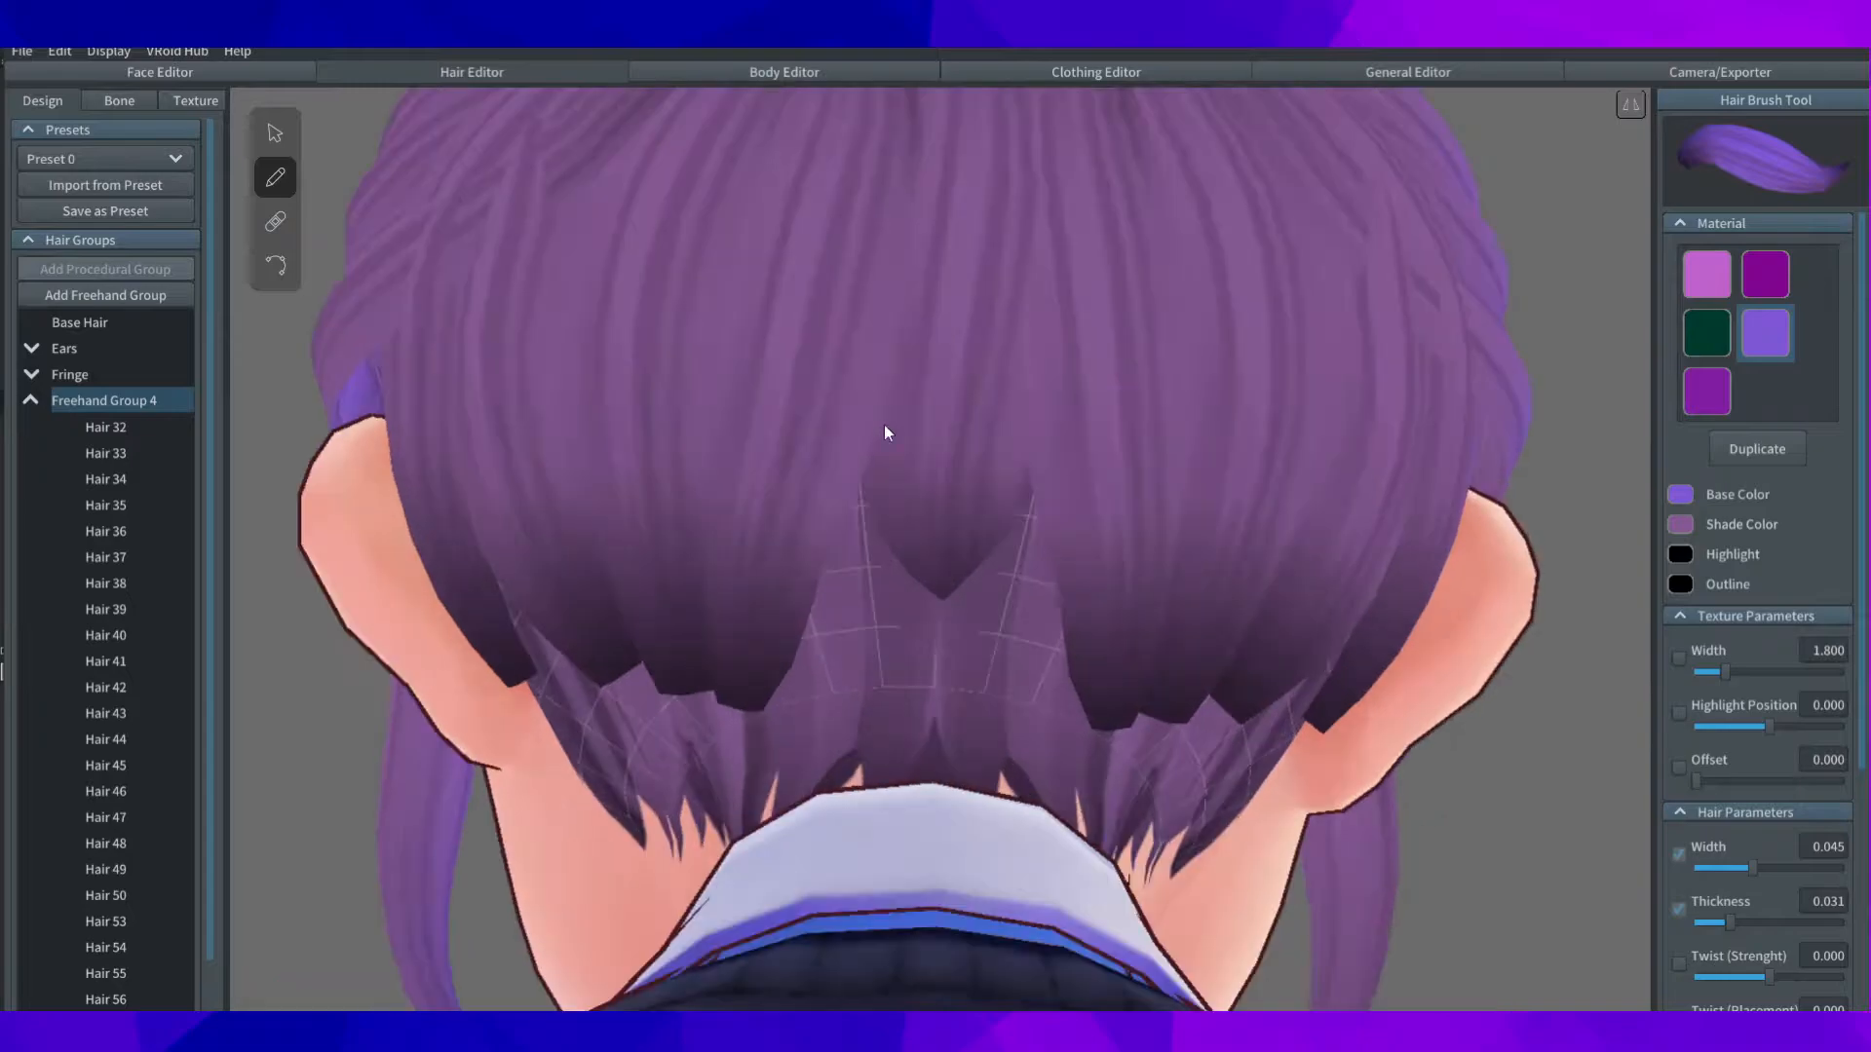
Step: Lower the center nape strand's tip and the control point above it
{"action": "left_click", "coordinate": [275, 268]}
{"action": "left_click", "coordinate": [944, 624]}
{"action": "left_click_drag", "start_coordinate": [943, 644], "coordinate": [926, 678]}
{"action": "left_click_drag", "start_coordinate": [941, 487], "coordinate": [939, 513]}
{"action": "scroll", "coordinate": [938, 515], "scroll_direction": "down", "scroll_amount": 5}
{"action": "left_click", "coordinate": [1323, 663]}
Step: Adjust the control points of the side strands behind the ear, extending them toward the gathering point to close the gaps
{"action": "right_click_drag", "start_coordinate": [1323, 662], "coordinate": [899, 553]}
{"action": "scroll", "coordinate": [899, 553], "scroll_direction": "up", "scroll_amount": 4}
{"action": "left_click", "coordinate": [816, 562]}
{"action": "left_click_drag", "start_coordinate": [808, 565], "coordinate": [834, 562]}
{"action": "left_click_drag", "start_coordinate": [840, 471], "coordinate": [1125, 373]}
{"action": "left_click", "coordinate": [758, 565]}
{"action": "left_click", "coordinate": [739, 556]}
{"action": "left_click_drag", "start_coordinate": [736, 553], "coordinate": [784, 561]}
{"action": "left_click_drag", "start_coordinate": [703, 619], "coordinate": [722, 626]}
{"action": "left_click_drag", "start_coordinate": [826, 493], "coordinate": [880, 500]}
{"action": "left_click_drag", "start_coordinate": [924, 439], "coordinate": [978, 440]}
{"action": "left_click", "coordinate": [975, 429]}
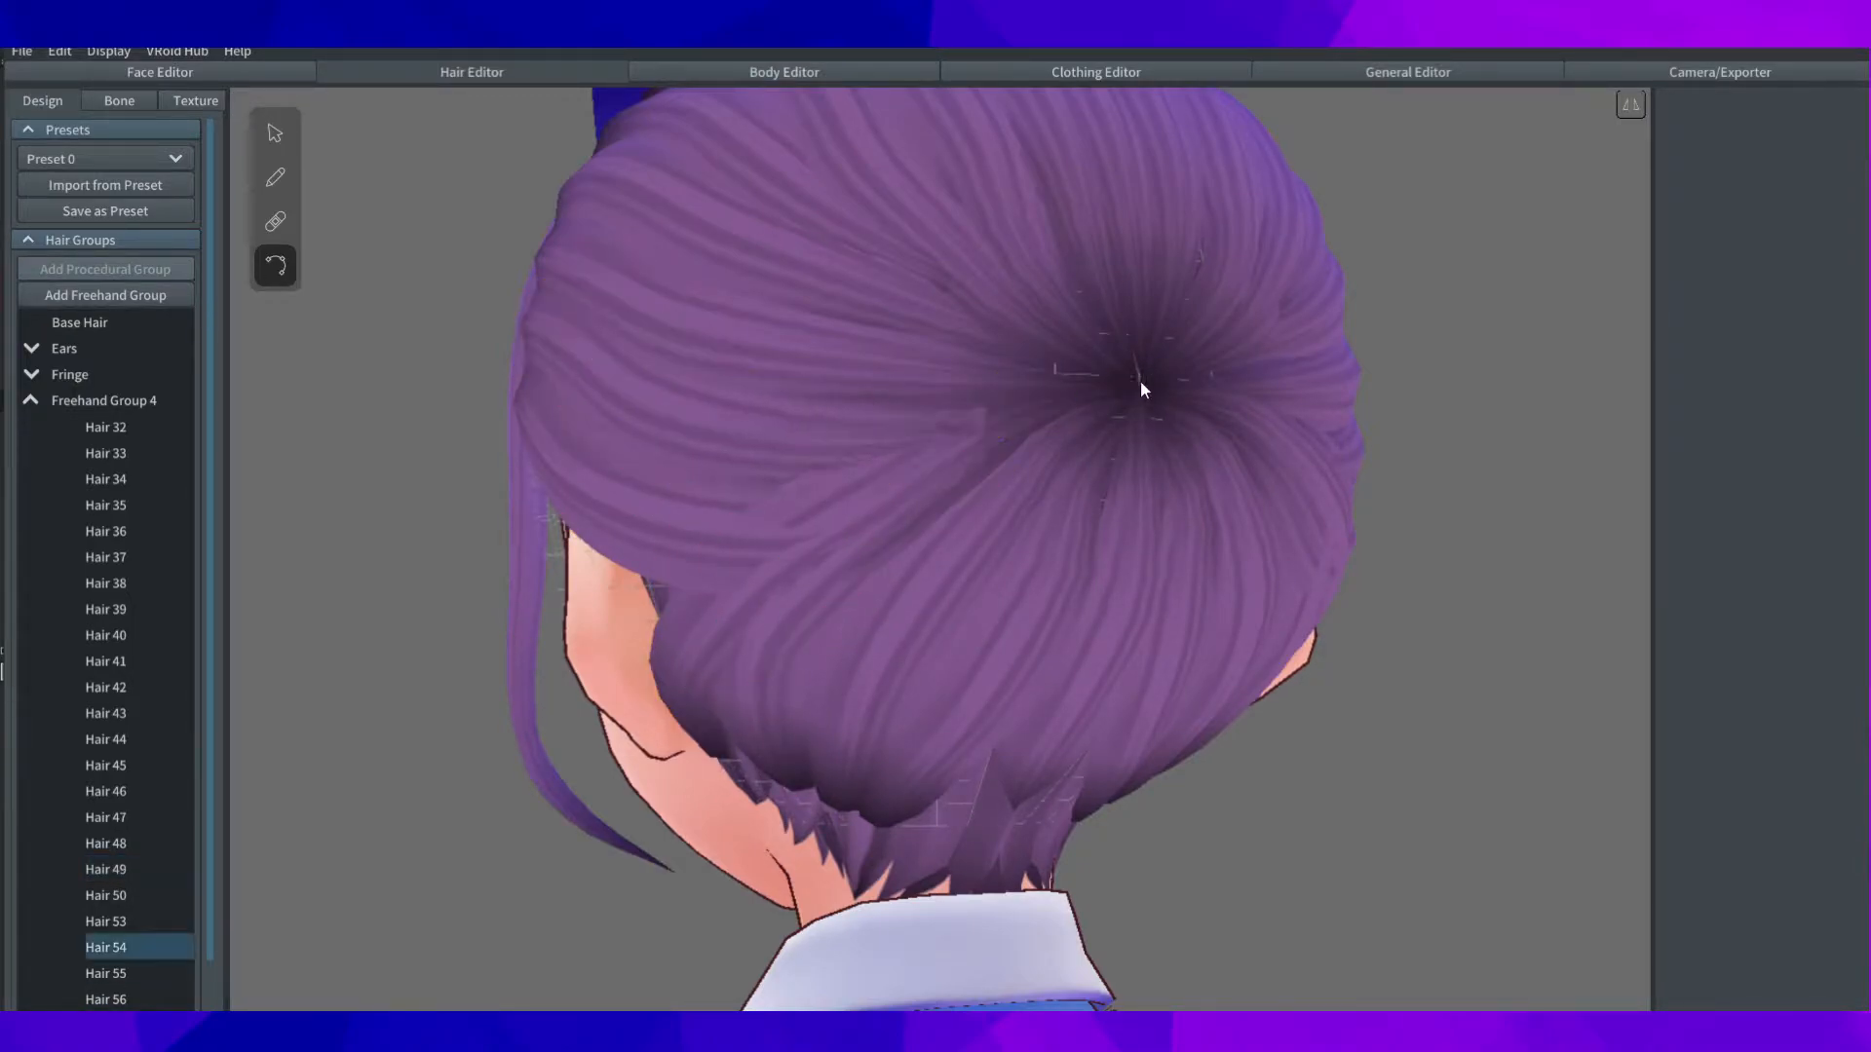
{"action": "left_click", "coordinate": [978, 431]}
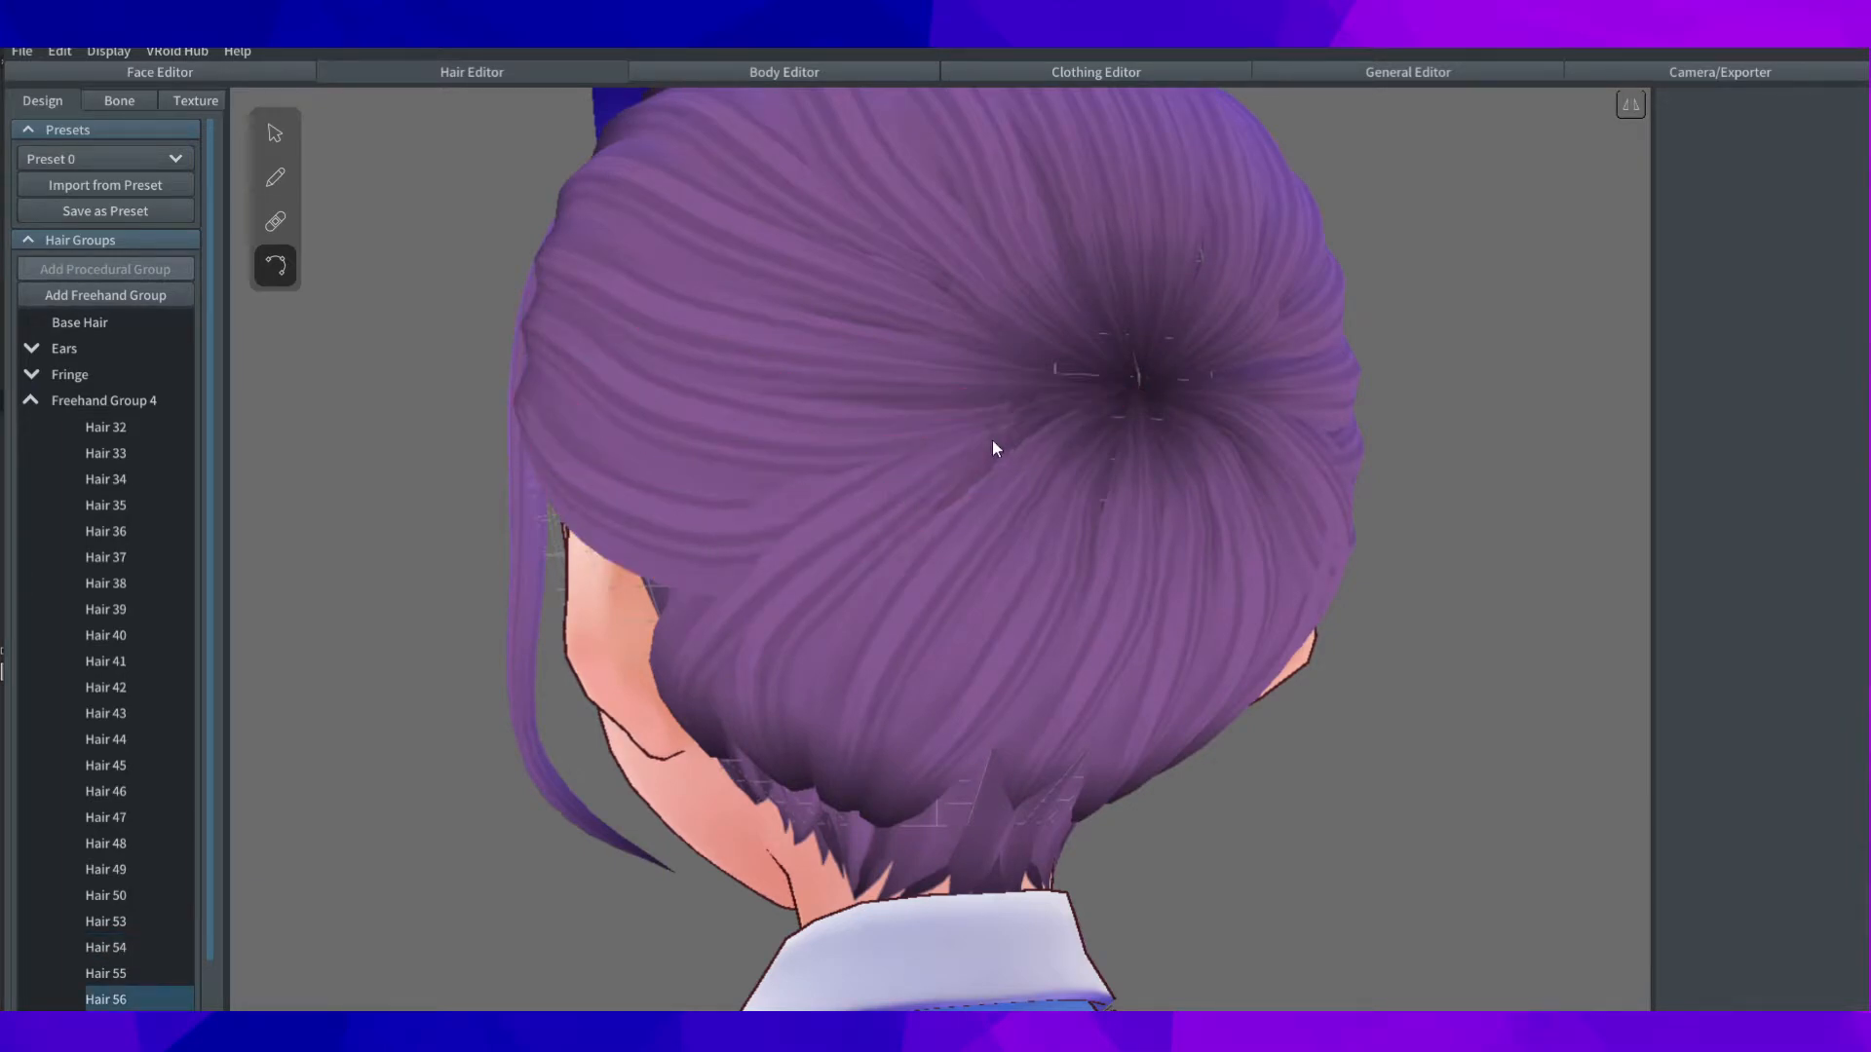
Step: Adjust a middle control point of the strand behind the opposite ear
{"action": "right_click_drag", "start_coordinate": [1068, 477], "coordinate": [960, 488]}
{"action": "left_click", "coordinate": [969, 488]}
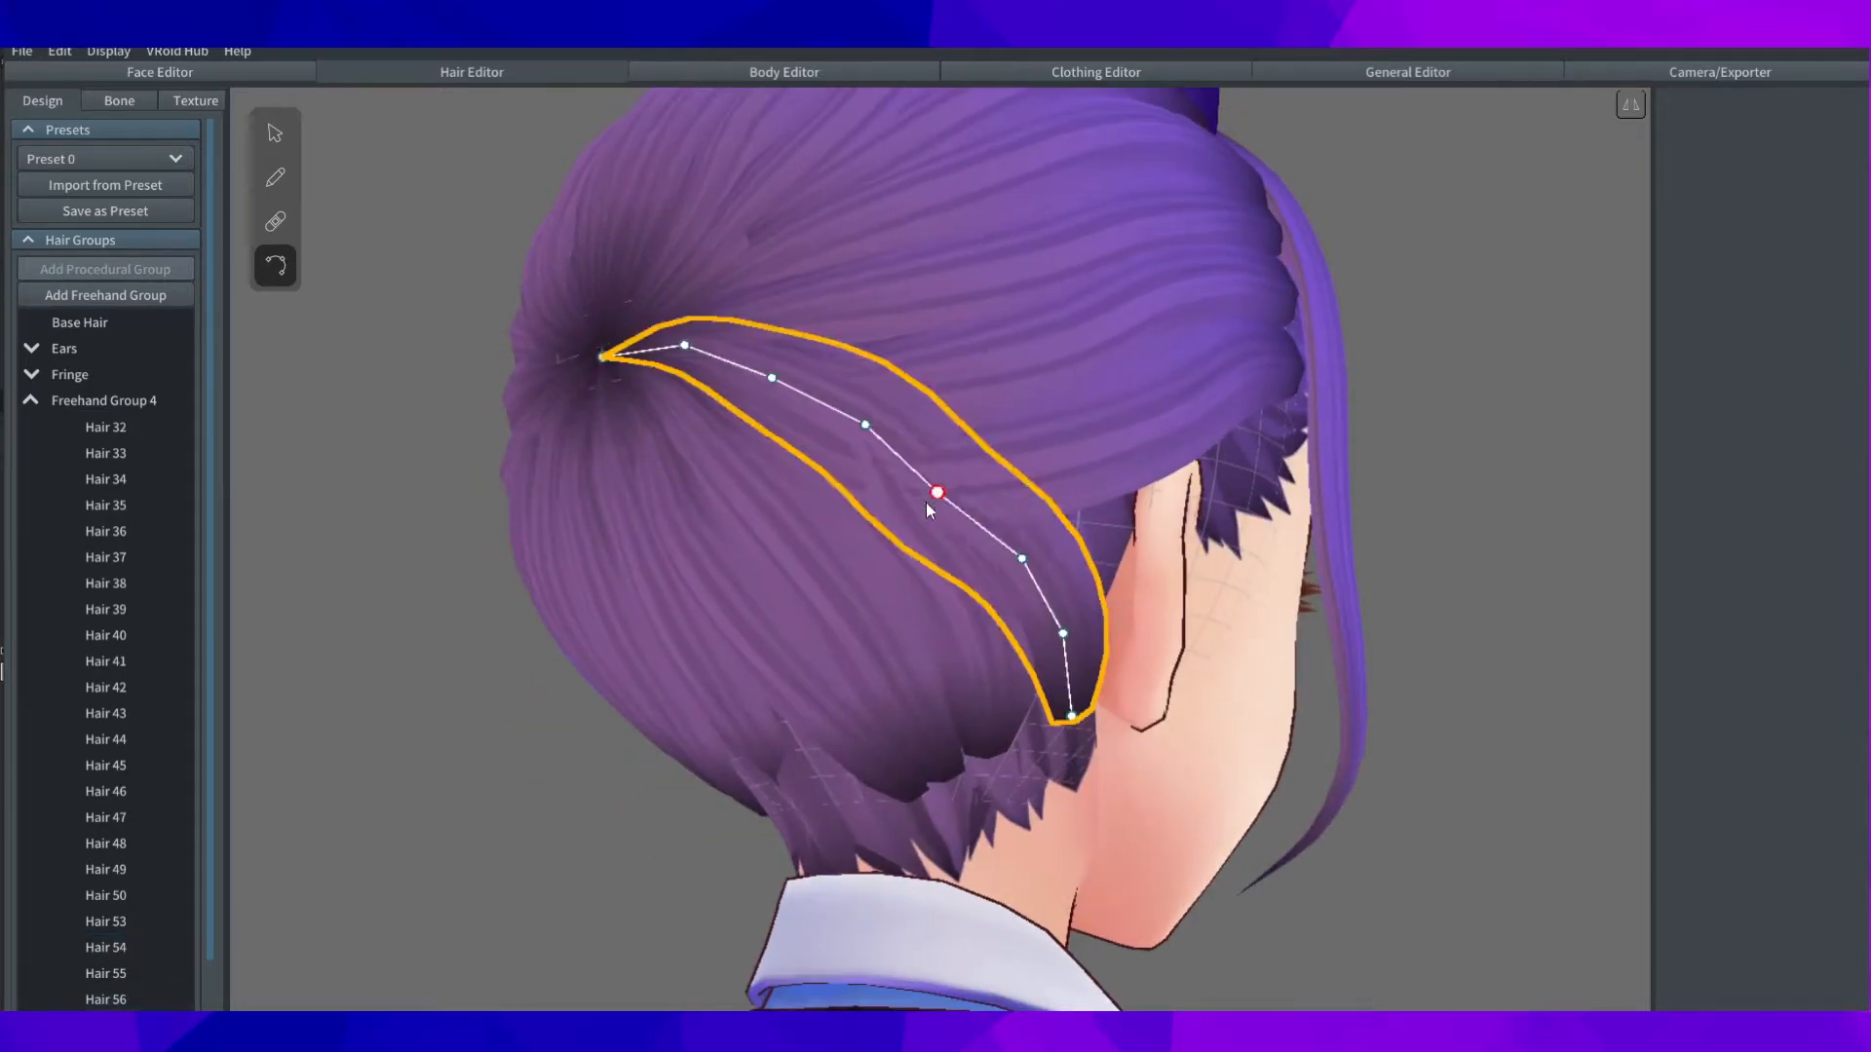
{"action": "left_click", "coordinate": [873, 501]}
Step: Extend the tip of the crown strand between the cat ears forward to the fringe to cover the gap
{"action": "right_click_drag", "start_coordinate": [610, 342], "coordinate": [910, 468]}
{"action": "scroll", "coordinate": [1107, 534], "scroll_direction": "down", "scroll_amount": 5}
{"action": "scroll", "coordinate": [1049, 474], "scroll_direction": "up", "scroll_amount": 3}
{"action": "scroll", "coordinate": [910, 468], "scroll_direction": "up", "scroll_amount": 4}
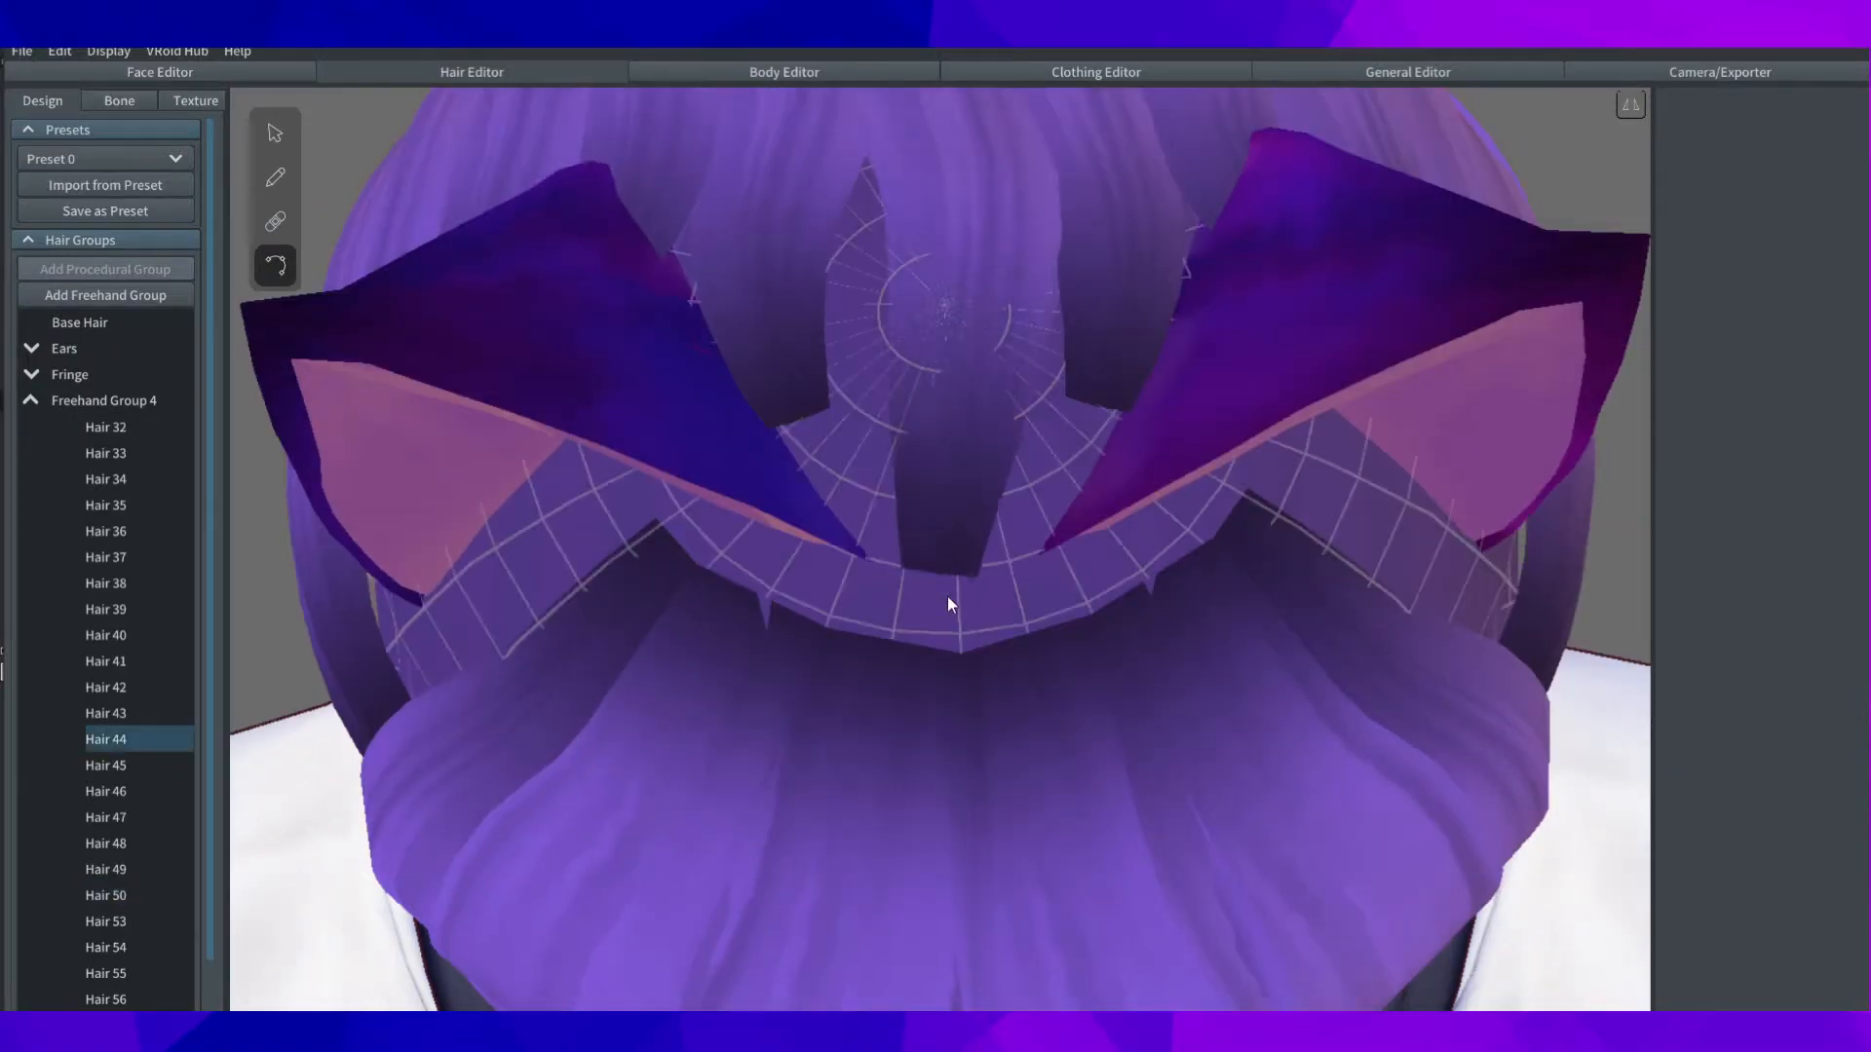
{"action": "left_click", "coordinate": [792, 422]}
{"action": "left_click_drag", "start_coordinate": [791, 422], "coordinate": [895, 670]}
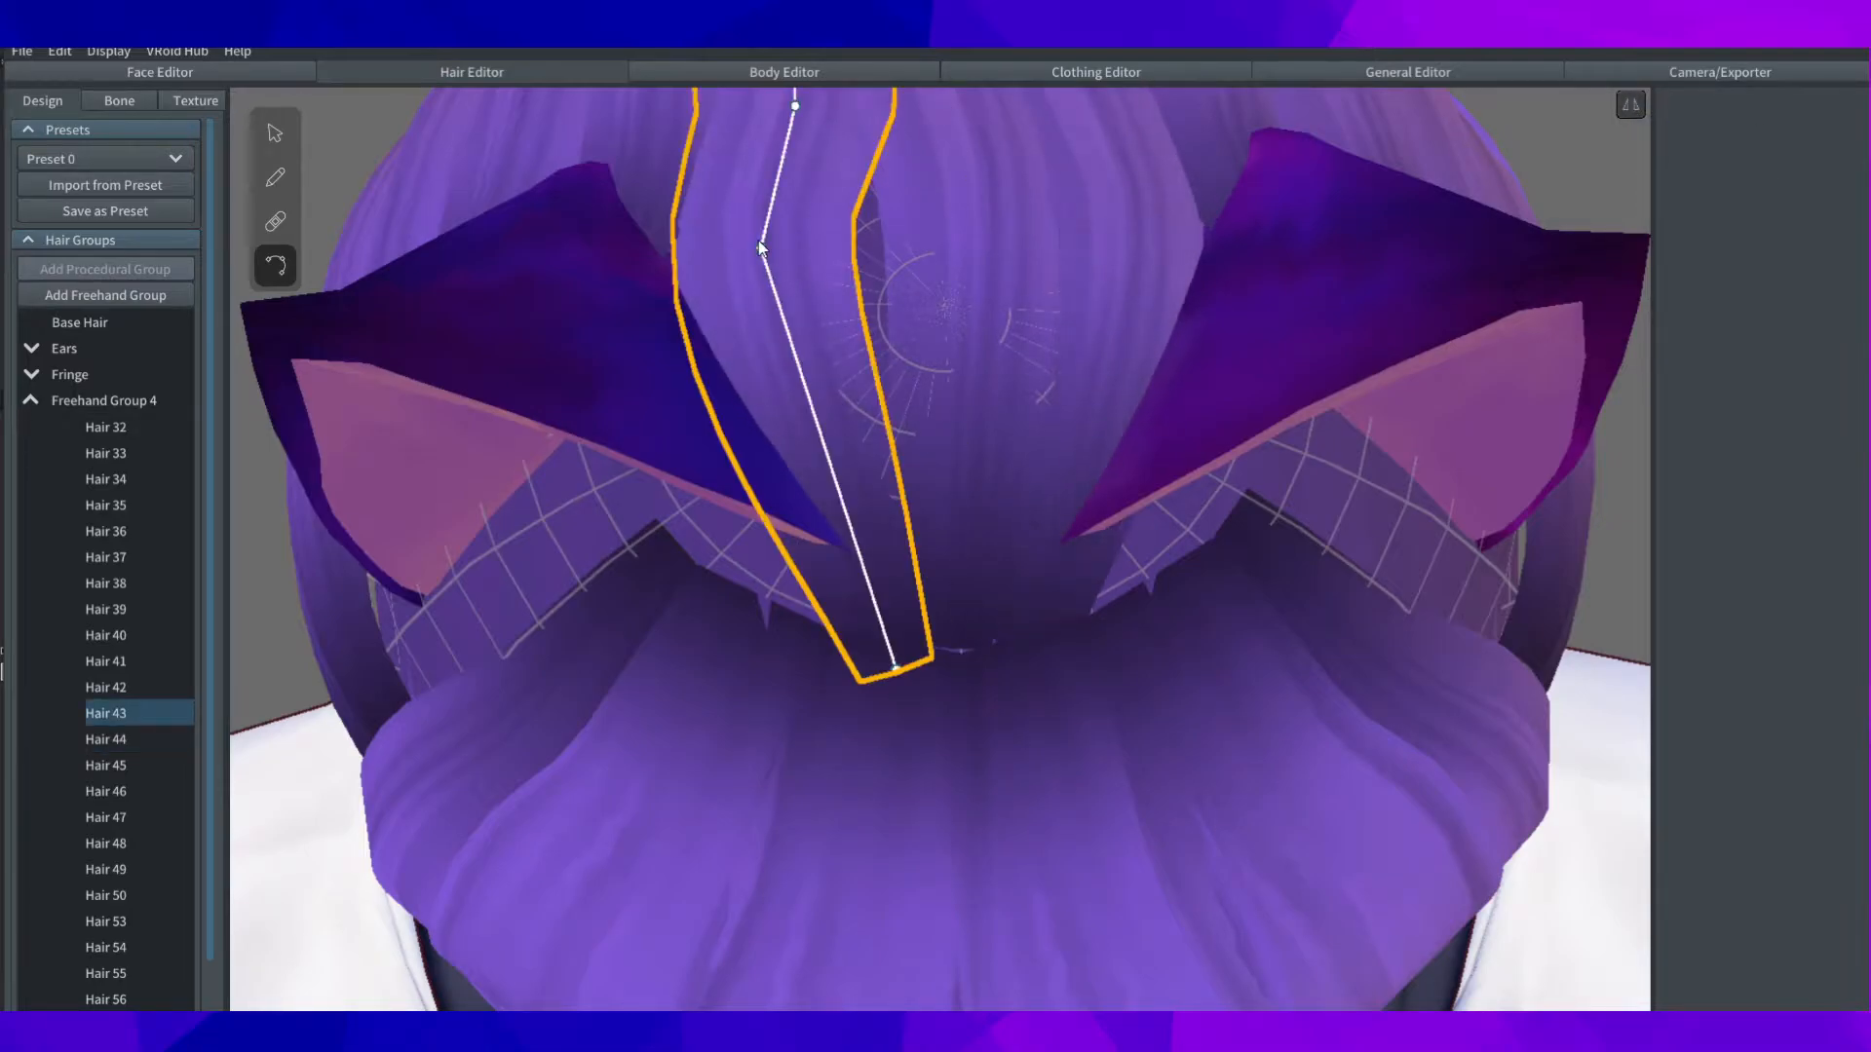
Step: Extend the tips of the strands around and behind the cat ear forward toward the fringe and side lock
{"action": "left_click", "coordinate": [663, 205]}
{"action": "right_click_drag", "start_coordinate": [662, 205], "coordinate": [672, 410]}
{"action": "left_click_drag", "start_coordinate": [613, 521], "coordinate": [761, 516]}
{"action": "scroll", "coordinate": [761, 517], "scroll_direction": "down", "scroll_amount": 3}
{"action": "right_click_drag", "start_coordinate": [761, 516], "coordinate": [901, 443]}
{"action": "left_click", "coordinate": [877, 487]}
{"action": "left_click", "coordinate": [911, 560]}
{"action": "left_click_drag", "start_coordinate": [900, 508], "coordinate": [1068, 581]}
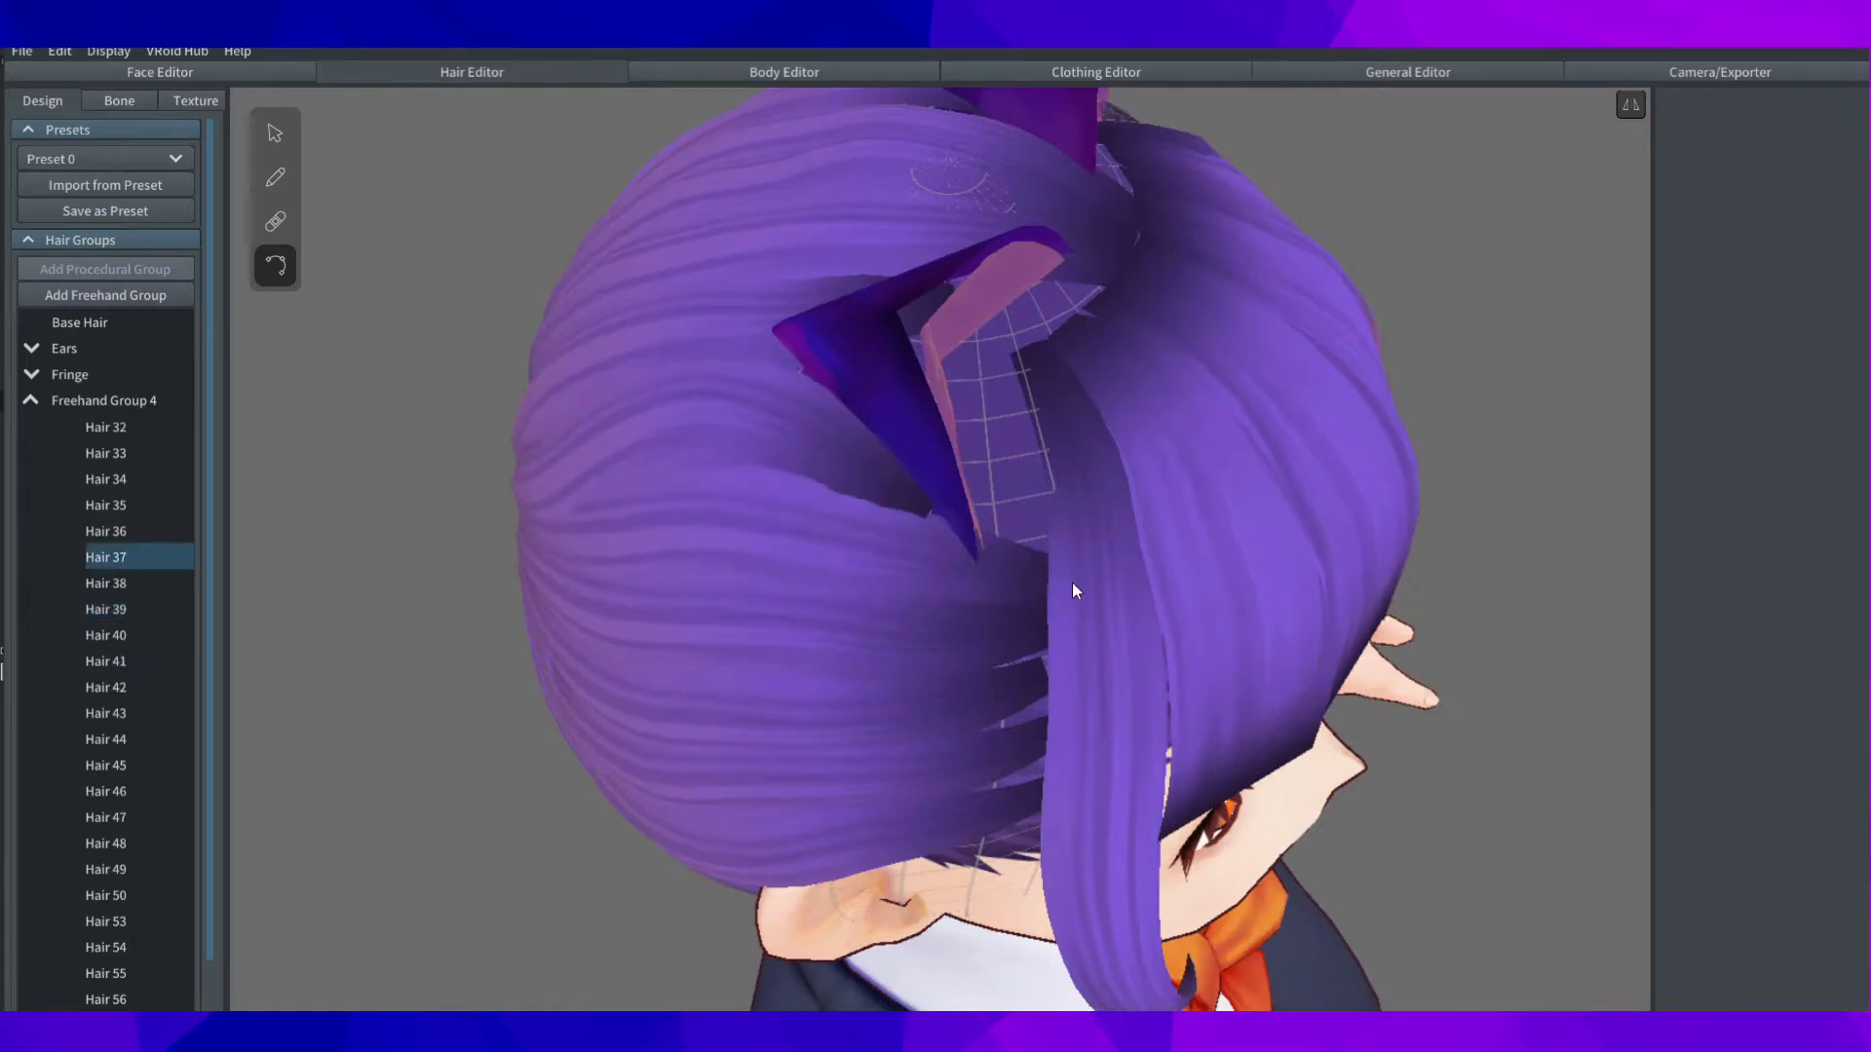
Step: Pull the neighbouring strand tips forward on both sides of the head to cover the remaining gaps beside the ears
{"action": "left_click", "coordinate": [907, 499]}
{"action": "left_click_drag", "start_coordinate": [927, 516], "coordinate": [1044, 534]}
{"action": "right_click_drag", "start_coordinate": [1045, 534], "coordinate": [902, 439]}
{"action": "left_click", "coordinate": [1087, 370]}
{"action": "left_click_drag", "start_coordinate": [1071, 394], "coordinate": [943, 497]}
{"action": "right_click_drag", "start_coordinate": [1111, 522], "coordinate": [948, 487]}
{"action": "left_click", "coordinate": [948, 487]}
{"action": "left_click", "coordinate": [974, 327]}
Step: Adjust the guide mesh points beside the cat ear and at the crown to refit the strands
{"action": "right_click_drag", "start_coordinate": [975, 336], "coordinate": [1121, 292]}
{"action": "right_click_drag", "start_coordinate": [683, 265], "coordinate": [811, 197]}
{"action": "left_click", "coordinate": [723, 319]}
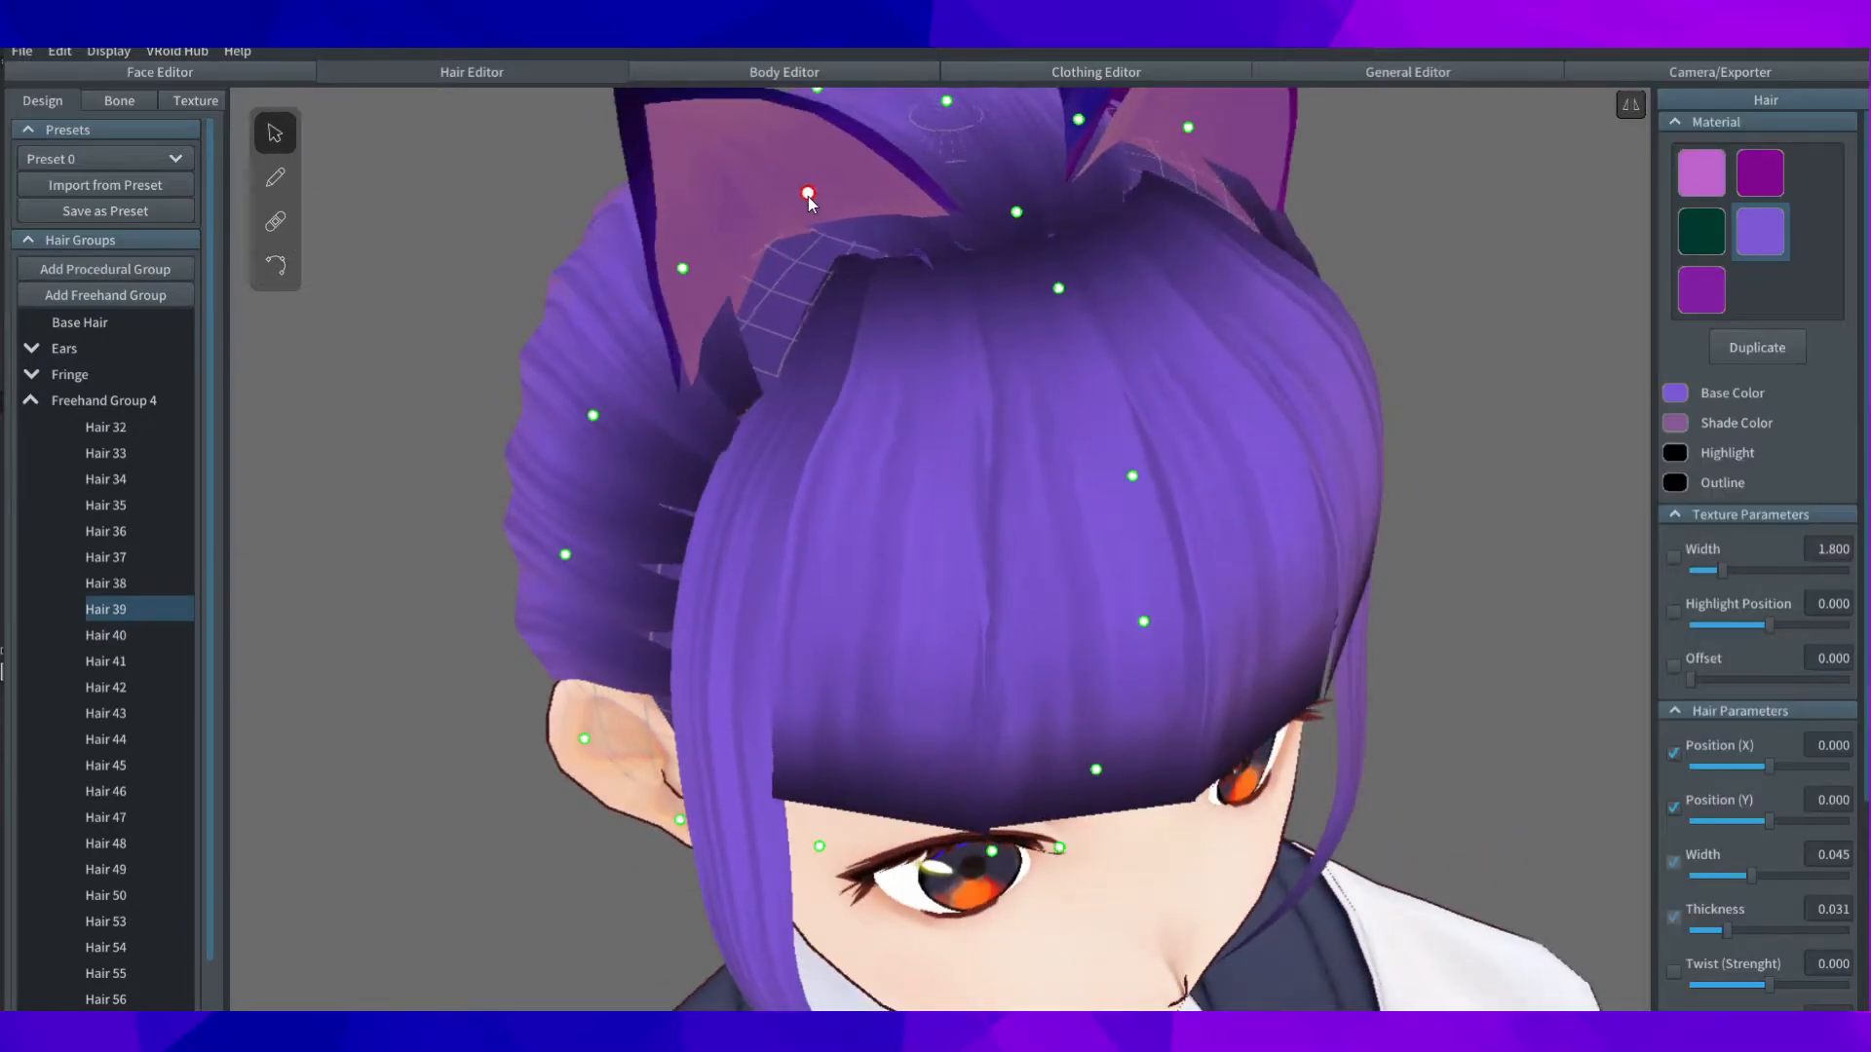
{"action": "left_click_drag", "start_coordinate": [683, 268], "coordinate": [713, 268]}
{"action": "left_click_drag", "start_coordinate": [1016, 212], "coordinate": [1061, 247]}
{"action": "left_click", "coordinate": [1442, 327]}
Step: Examine the strands from the back and sides of the head for remaining gaps
{"action": "mouse_move", "coordinate": [1442, 326]}
{"action": "right_mouse_down"}
{"action": "mouse_move", "coordinate": [1348, 283]}
{"action": "mouse_move", "coordinate": [776, 622]}
{"action": "right_mouse_up"}
{"action": "scroll", "coordinate": [1349, 290], "scroll_direction": "down", "scroll_amount": 5}
{"action": "left_click", "coordinate": [984, 429]}
{"action": "scroll", "coordinate": [984, 429], "scroll_direction": "up", "scroll_amount": 2}
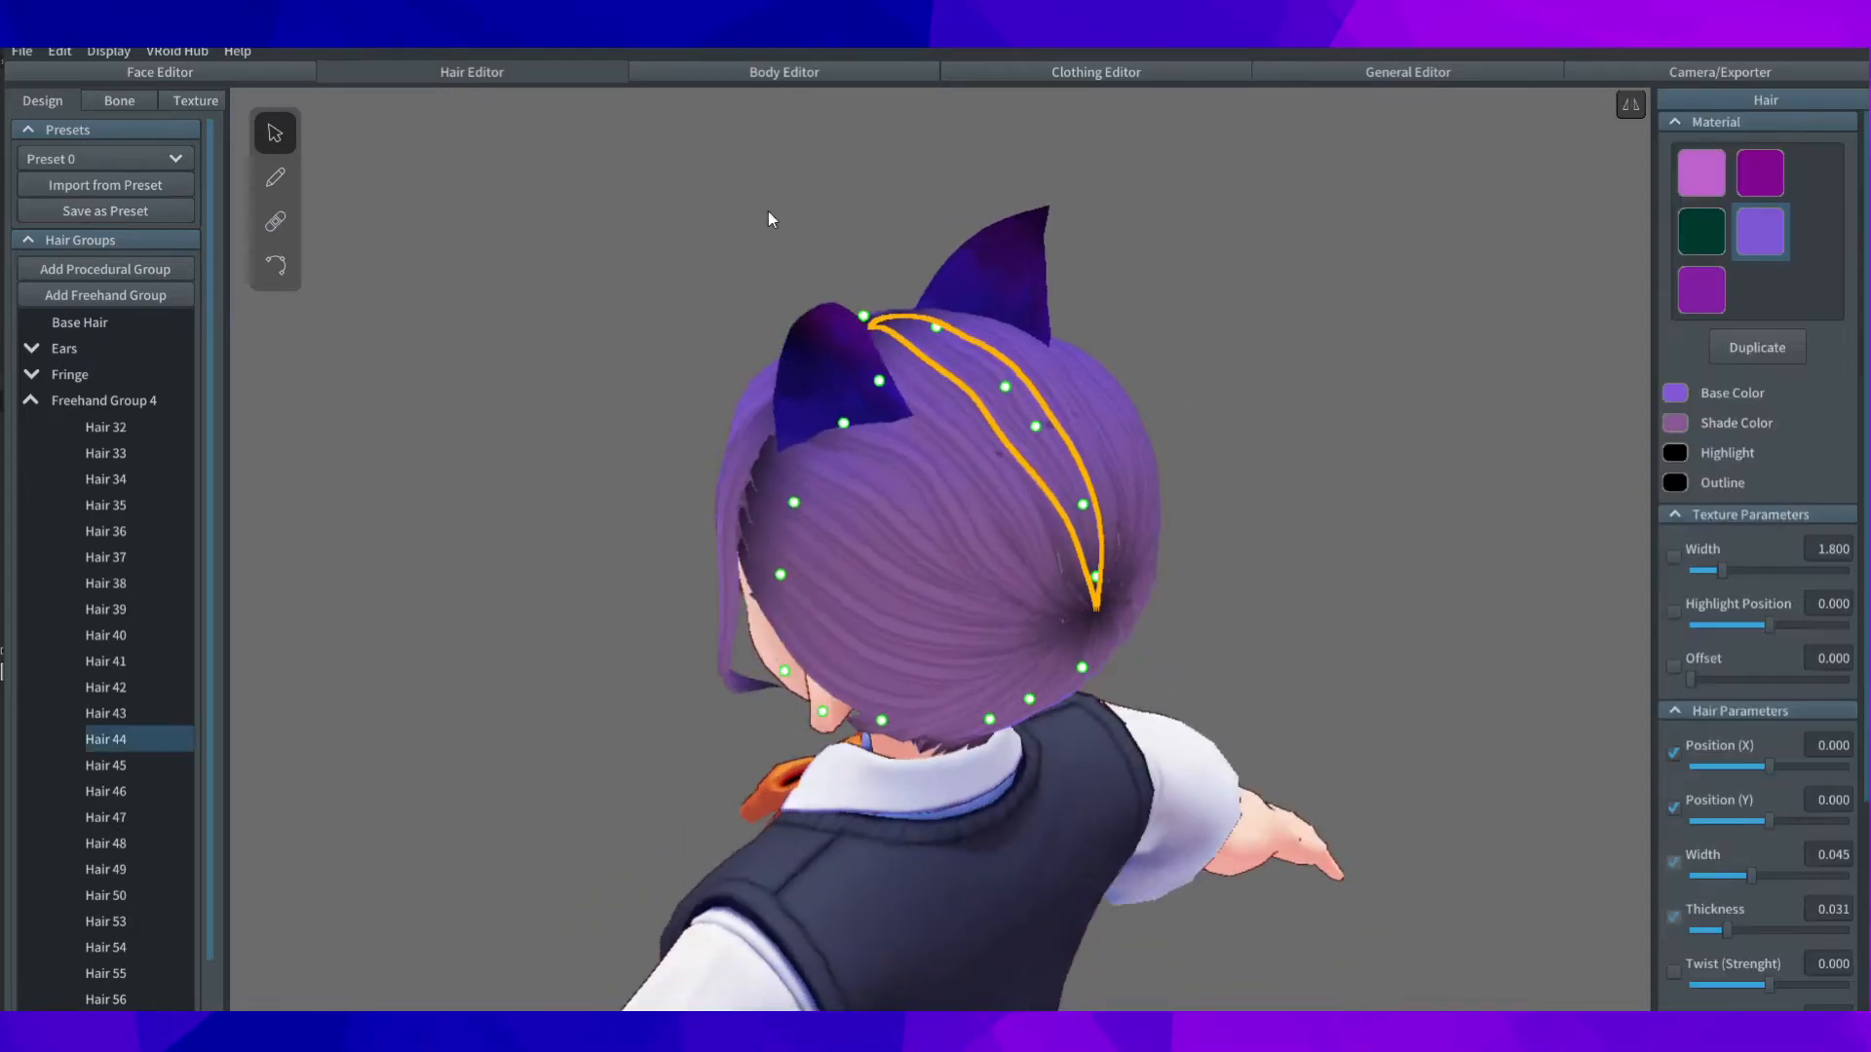
{"action": "left_click", "coordinate": [792, 218]}
{"action": "left_click", "coordinate": [1033, 390]}
{"action": "right_click_drag", "start_coordinate": [1224, 407], "coordinate": [1273, 396]}
{"action": "scroll", "coordinate": [1224, 401], "scroll_direction": "up", "scroll_amount": 2}
{"action": "left_click", "coordinate": [1261, 349]}
{"action": "mouse_move", "coordinate": [1261, 349]}
{"action": "right_mouse_down"}
{"action": "mouse_move", "coordinate": [1312, 407]}
{"action": "mouse_move", "coordinate": [1179, 409]}
{"action": "right_mouse_up"}
Step: Select Freehand Group 4 and nudge one of its guide points near the top of the head
{"action": "left_click", "coordinate": [70, 405]}
{"action": "right_click_drag", "start_coordinate": [830, 342], "coordinate": [960, 343]}
{"action": "mouse_move", "coordinate": [817, 290]}
{"action": "right_mouse_down"}
{"action": "mouse_move", "coordinate": [877, 295]}
{"action": "mouse_move", "coordinate": [857, 292]}
{"action": "right_mouse_up"}
{"action": "left_click_drag", "start_coordinate": [845, 283], "coordinate": [850, 278]}
{"action": "right_click_drag", "start_coordinate": [1305, 365], "coordinate": [1228, 388]}
{"action": "left_click", "coordinate": [1228, 388]}
{"action": "scroll", "coordinate": [1257, 383], "scroll_direction": "down", "scroll_amount": 5}
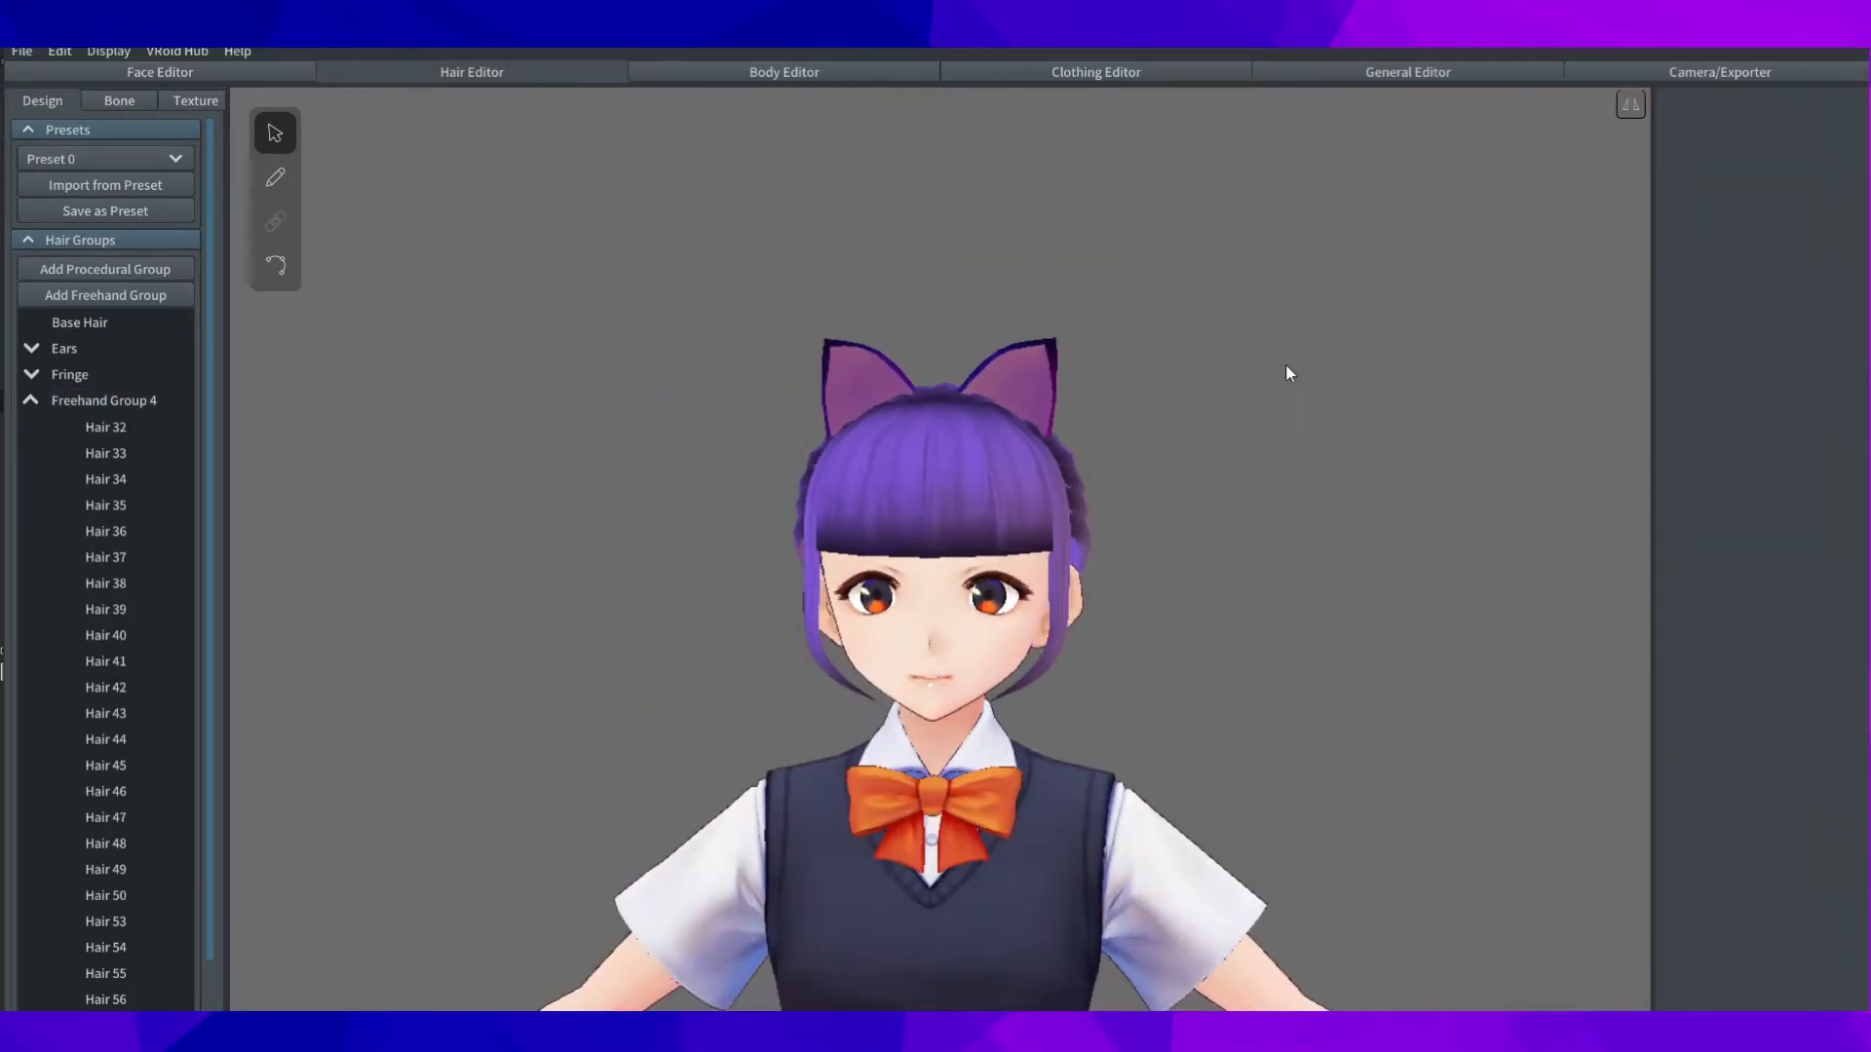
Step: Rename Freehand Group 4 as "Base hcover"
{"action": "right_click_drag", "start_coordinate": [1074, 561], "coordinate": [1003, 565]}
{"action": "left_click", "coordinate": [30, 400]}
{"action": "right_click", "coordinate": [107, 404]}
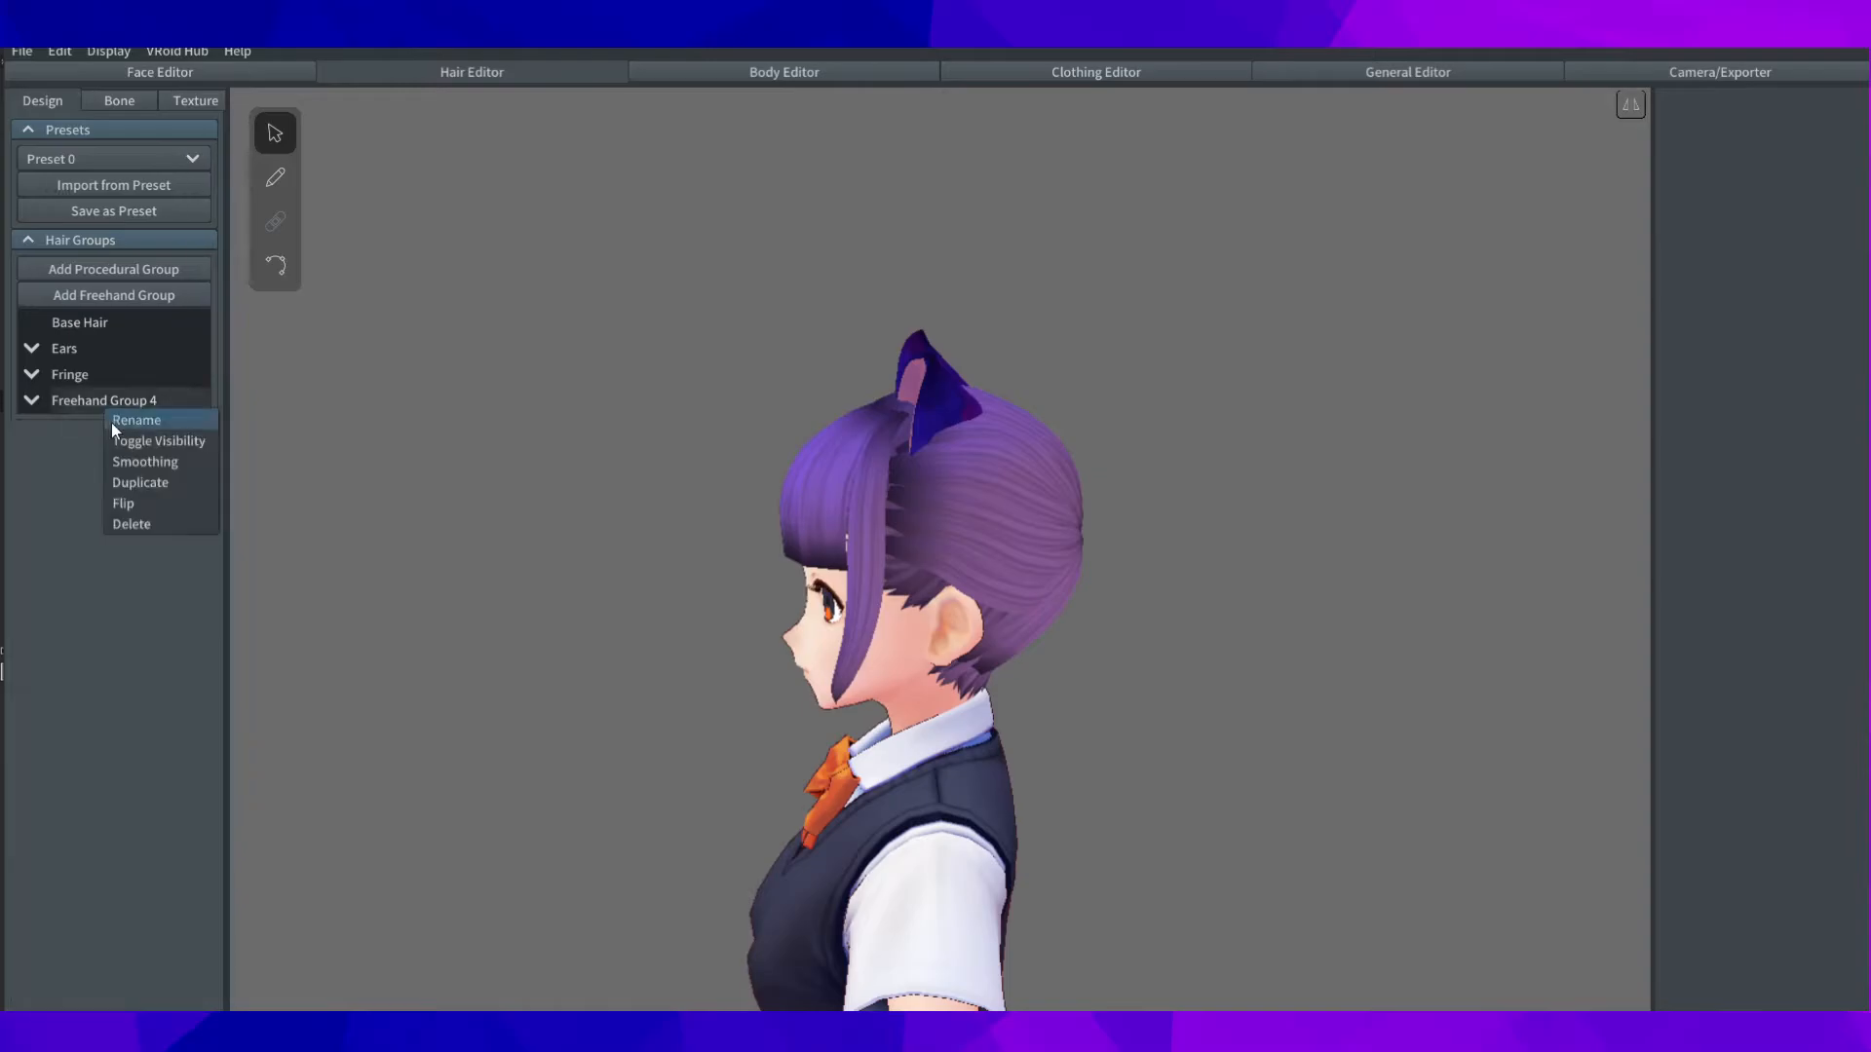
{"action": "left_click", "coordinate": [108, 420]}
{"action": "type", "text": "Base "}
{"action": "type", "text": "hcover"}
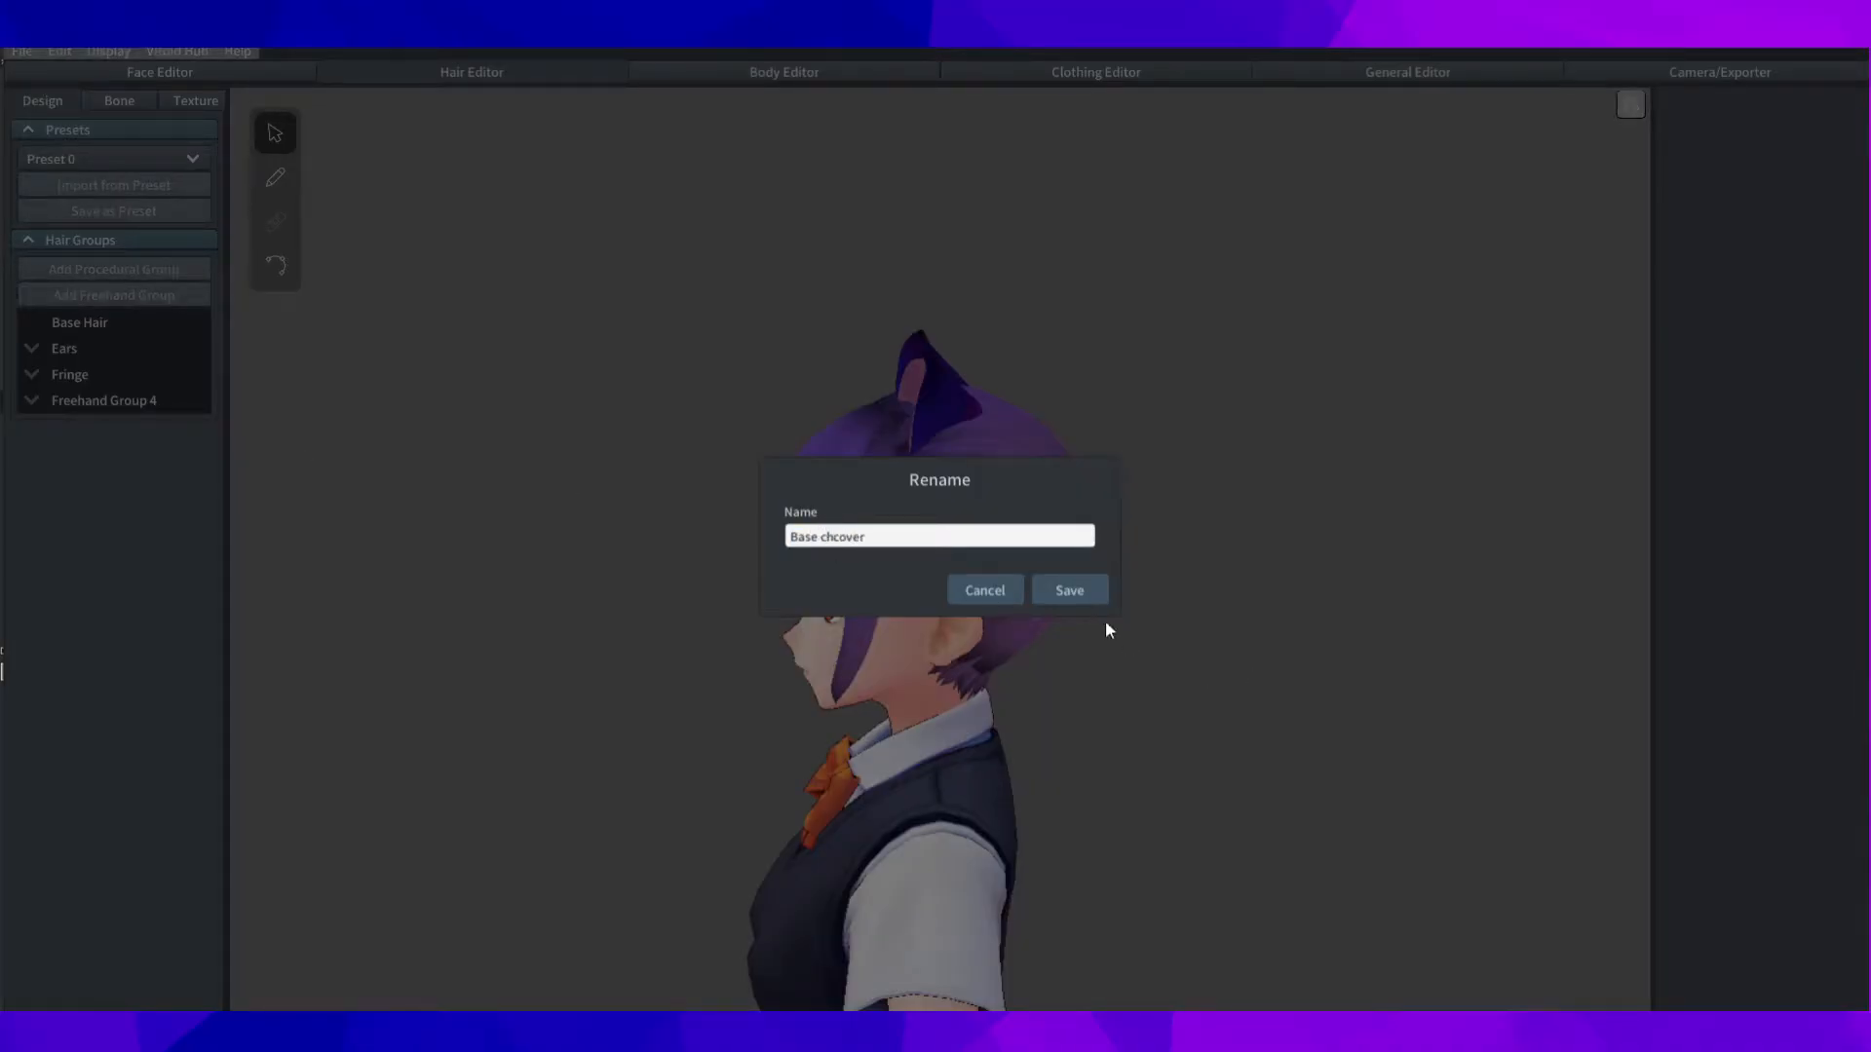
{"action": "key", "text": "Return"}
Step: Add a new freehand hair group for the gathering point at the back of the head and turn on mirroring
{"action": "right_click_drag", "start_coordinate": [706, 731], "coordinate": [1150, 575]}
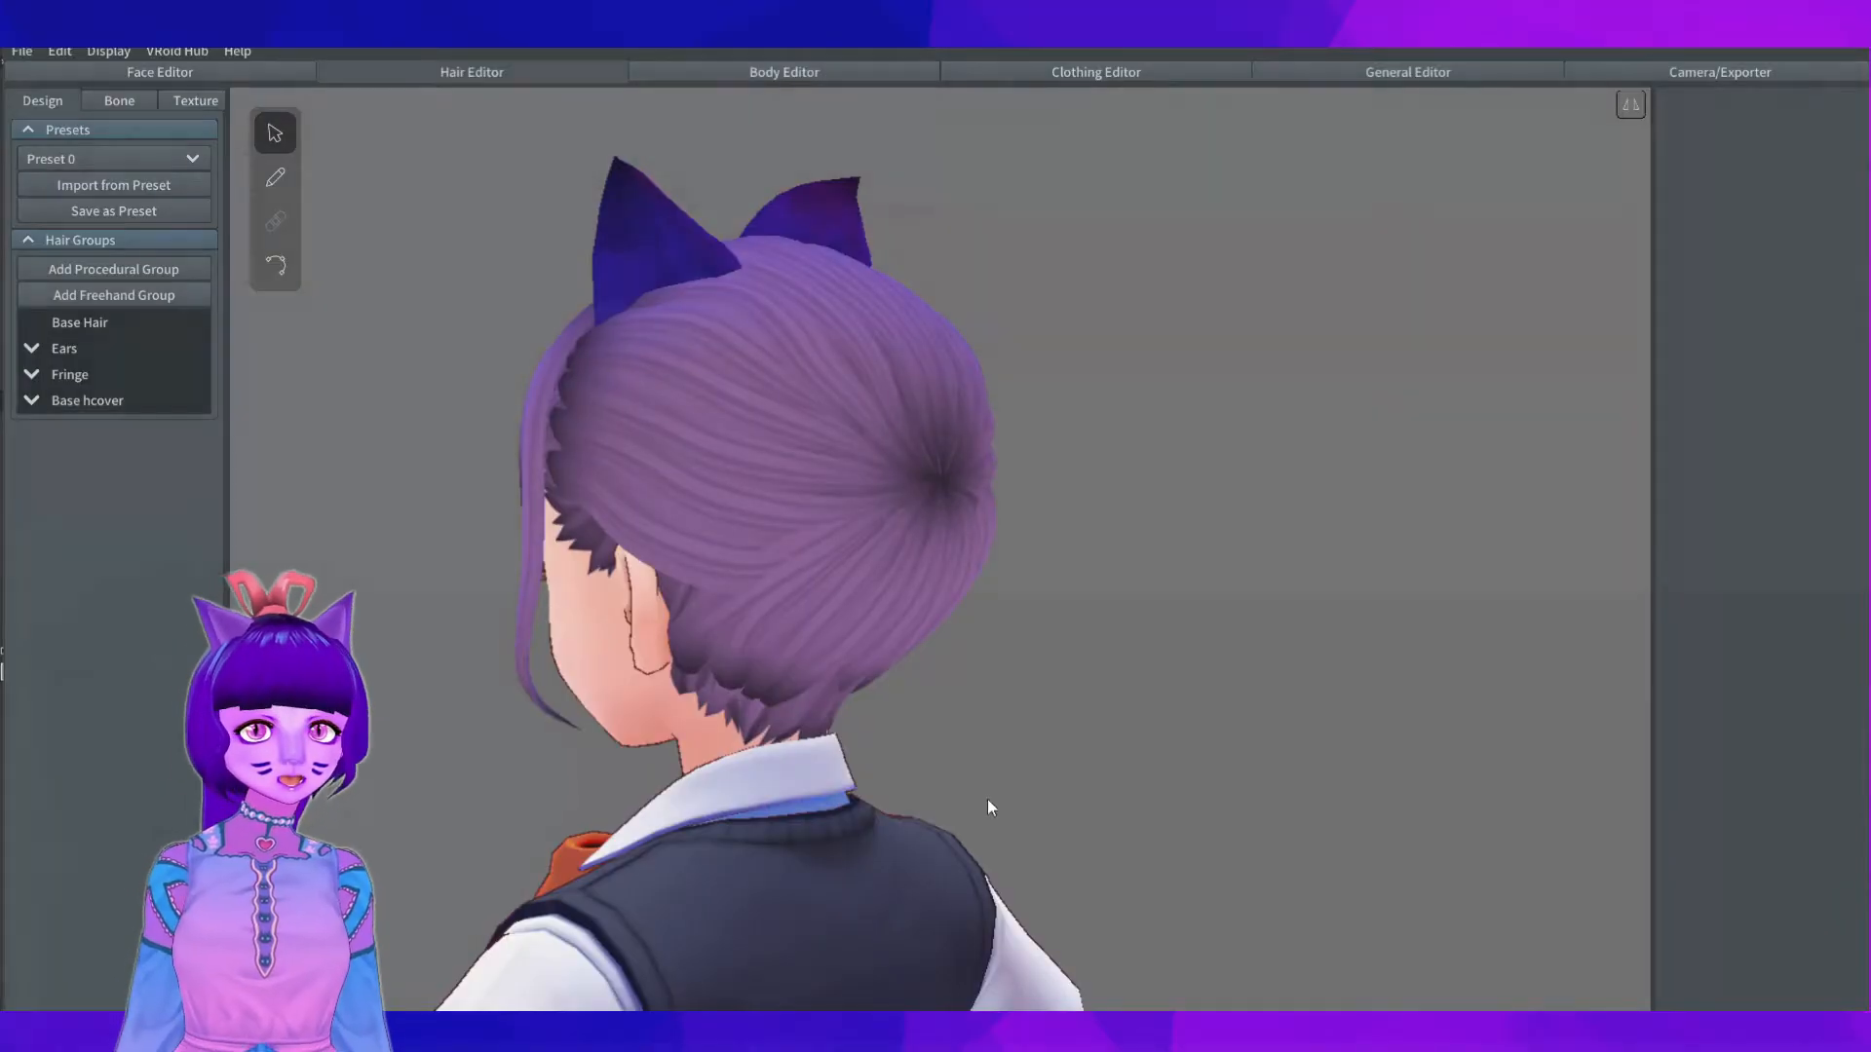
{"action": "scroll", "coordinate": [1065, 696], "scroll_direction": "up", "scroll_amount": 2}
{"action": "right_click_drag", "start_coordinate": [986, 803], "coordinate": [1113, 648]}
{"action": "left_click", "coordinate": [114, 295]}
{"action": "mouse_move", "coordinate": [1019, 606]}
{"action": "right_mouse_down"}
{"action": "mouse_move", "coordinate": [663, 505]}
{"action": "mouse_move", "coordinate": [821, 489]}
{"action": "right_mouse_up"}
{"action": "left_click", "coordinate": [1636, 110]}
{"action": "left_click_drag", "start_coordinate": [544, 582], "coordinate": [519, 542]}
{"action": "right_click_drag", "start_coordinate": [996, 360], "coordinate": [878, 622]}
{"action": "scroll", "coordinate": [907, 425], "scroll_direction": "up", "scroll_amount": 4}
{"action": "mouse_move", "coordinate": [906, 425]}
{"action": "right_mouse_down"}
{"action": "mouse_move", "coordinate": [940, 444]}
{"action": "mouse_move", "coordinate": [848, 425]}
{"action": "mouse_move", "coordinate": [924, 433]}
{"action": "right_mouse_up"}
{"action": "scroll", "coordinate": [1359, 390], "scroll_direction": "down", "scroll_amount": 3}
{"action": "right_click_drag", "start_coordinate": [1360, 390], "coordinate": [1275, 336]}
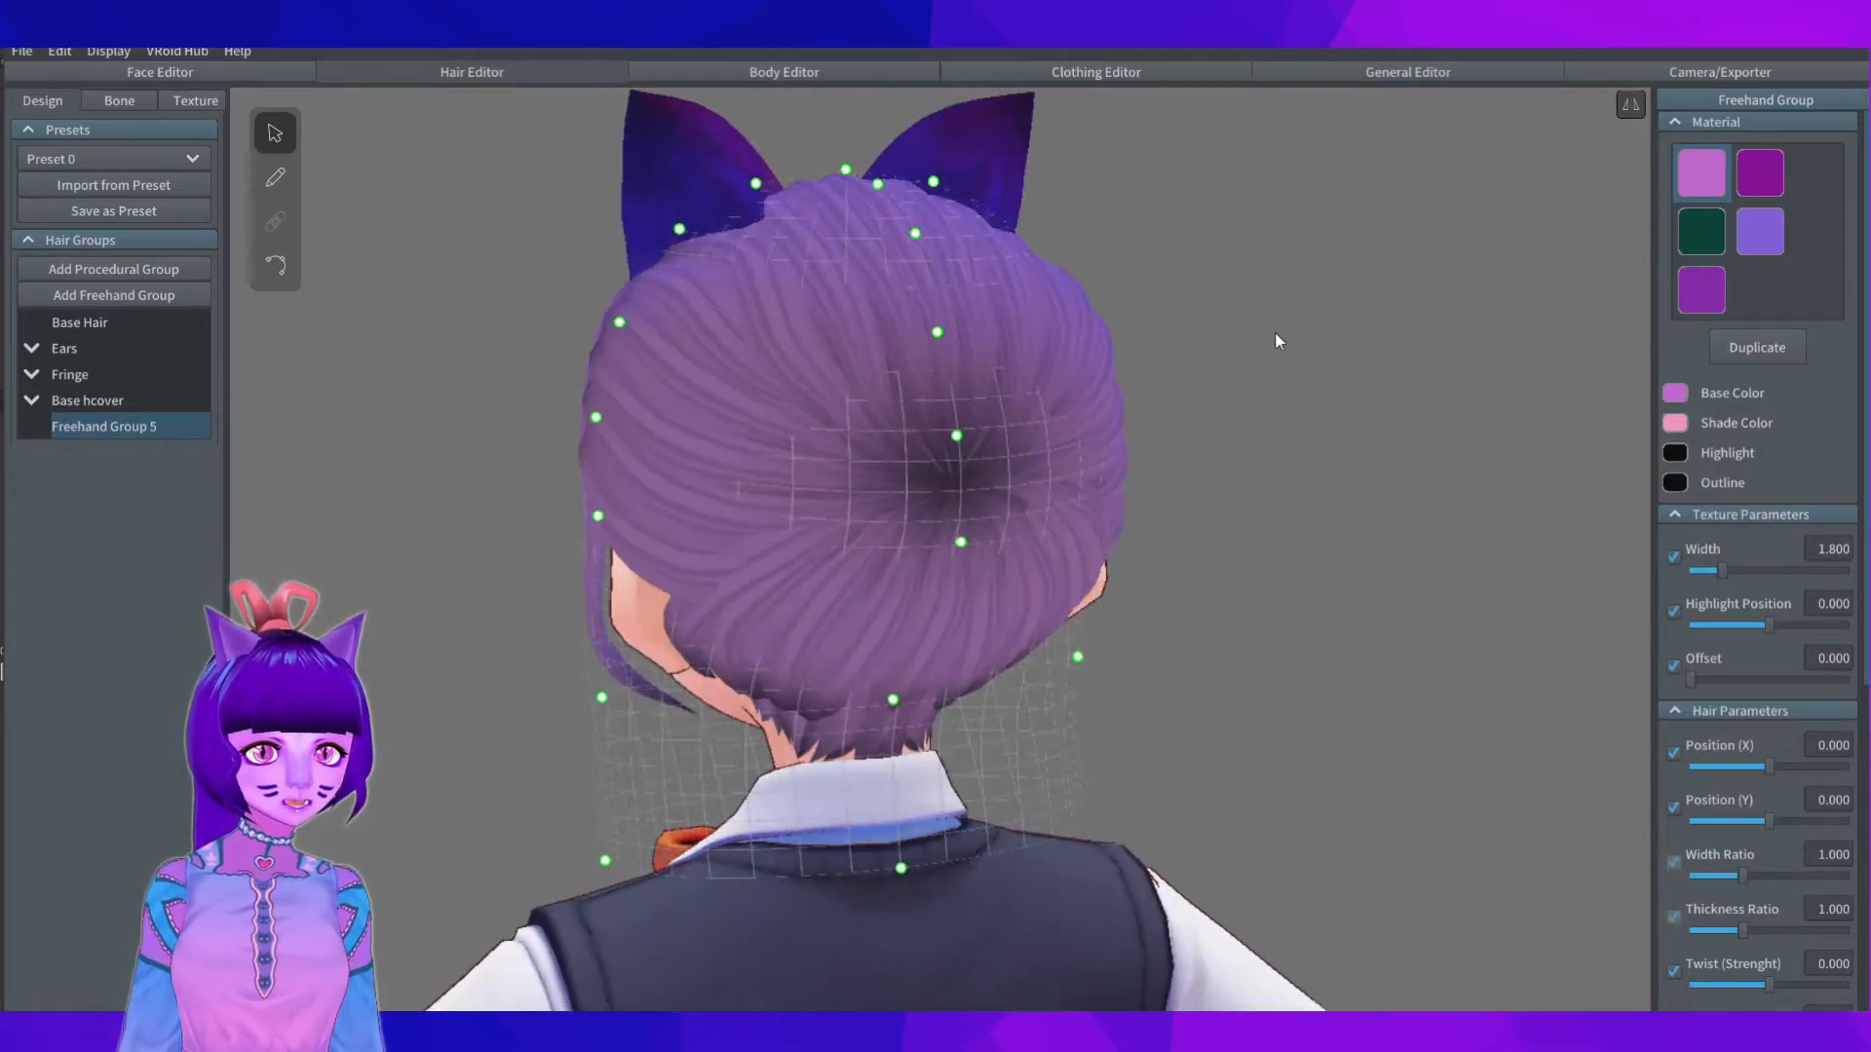
Step: Duplicate the purple material for the new group and set the copy's base color to dark purple #38014B
{"action": "left_click", "coordinate": [1703, 292]}
{"action": "left_click", "coordinate": [1757, 345]}
{"action": "left_click", "coordinate": [1675, 393]}
{"action": "left_click", "coordinate": [1608, 497]}
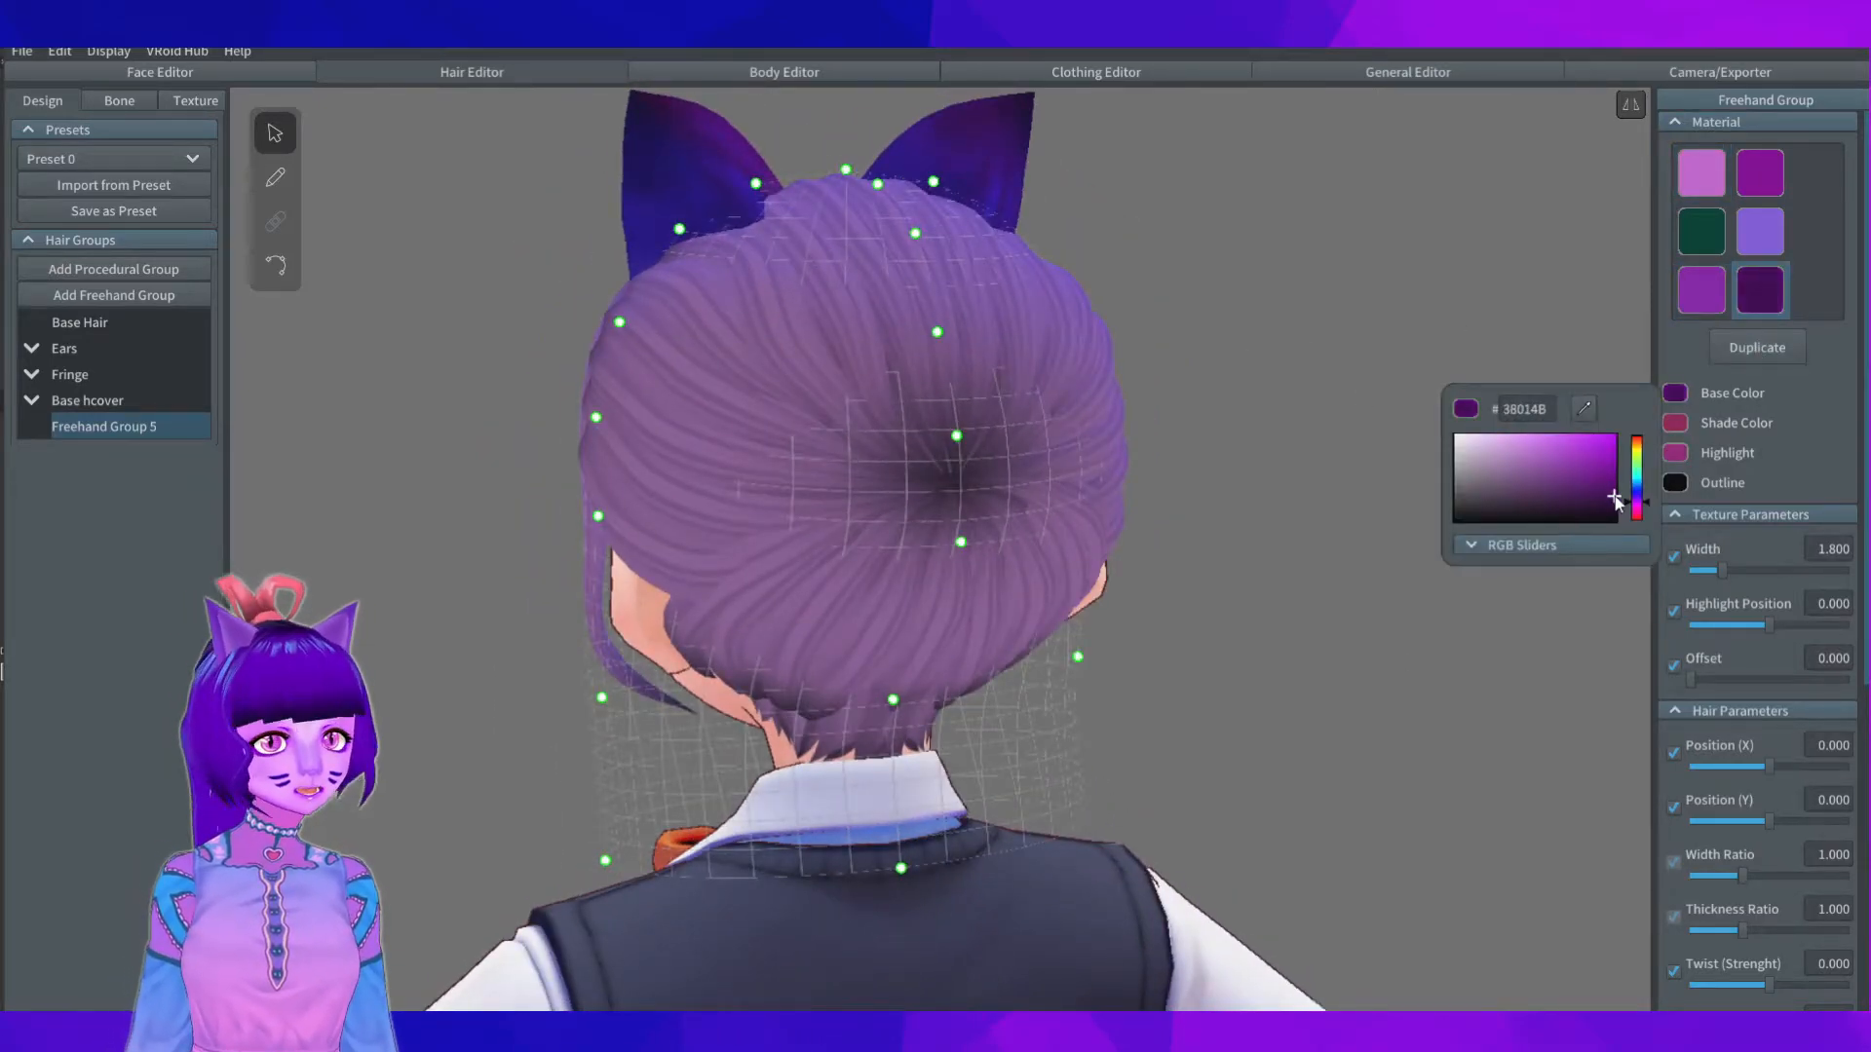
{"action": "left_click", "coordinate": [1260, 524]}
Step: Set up the hair brush with the new dark purple material and a width of 0.071
{"action": "left_click", "coordinate": [275, 176]}
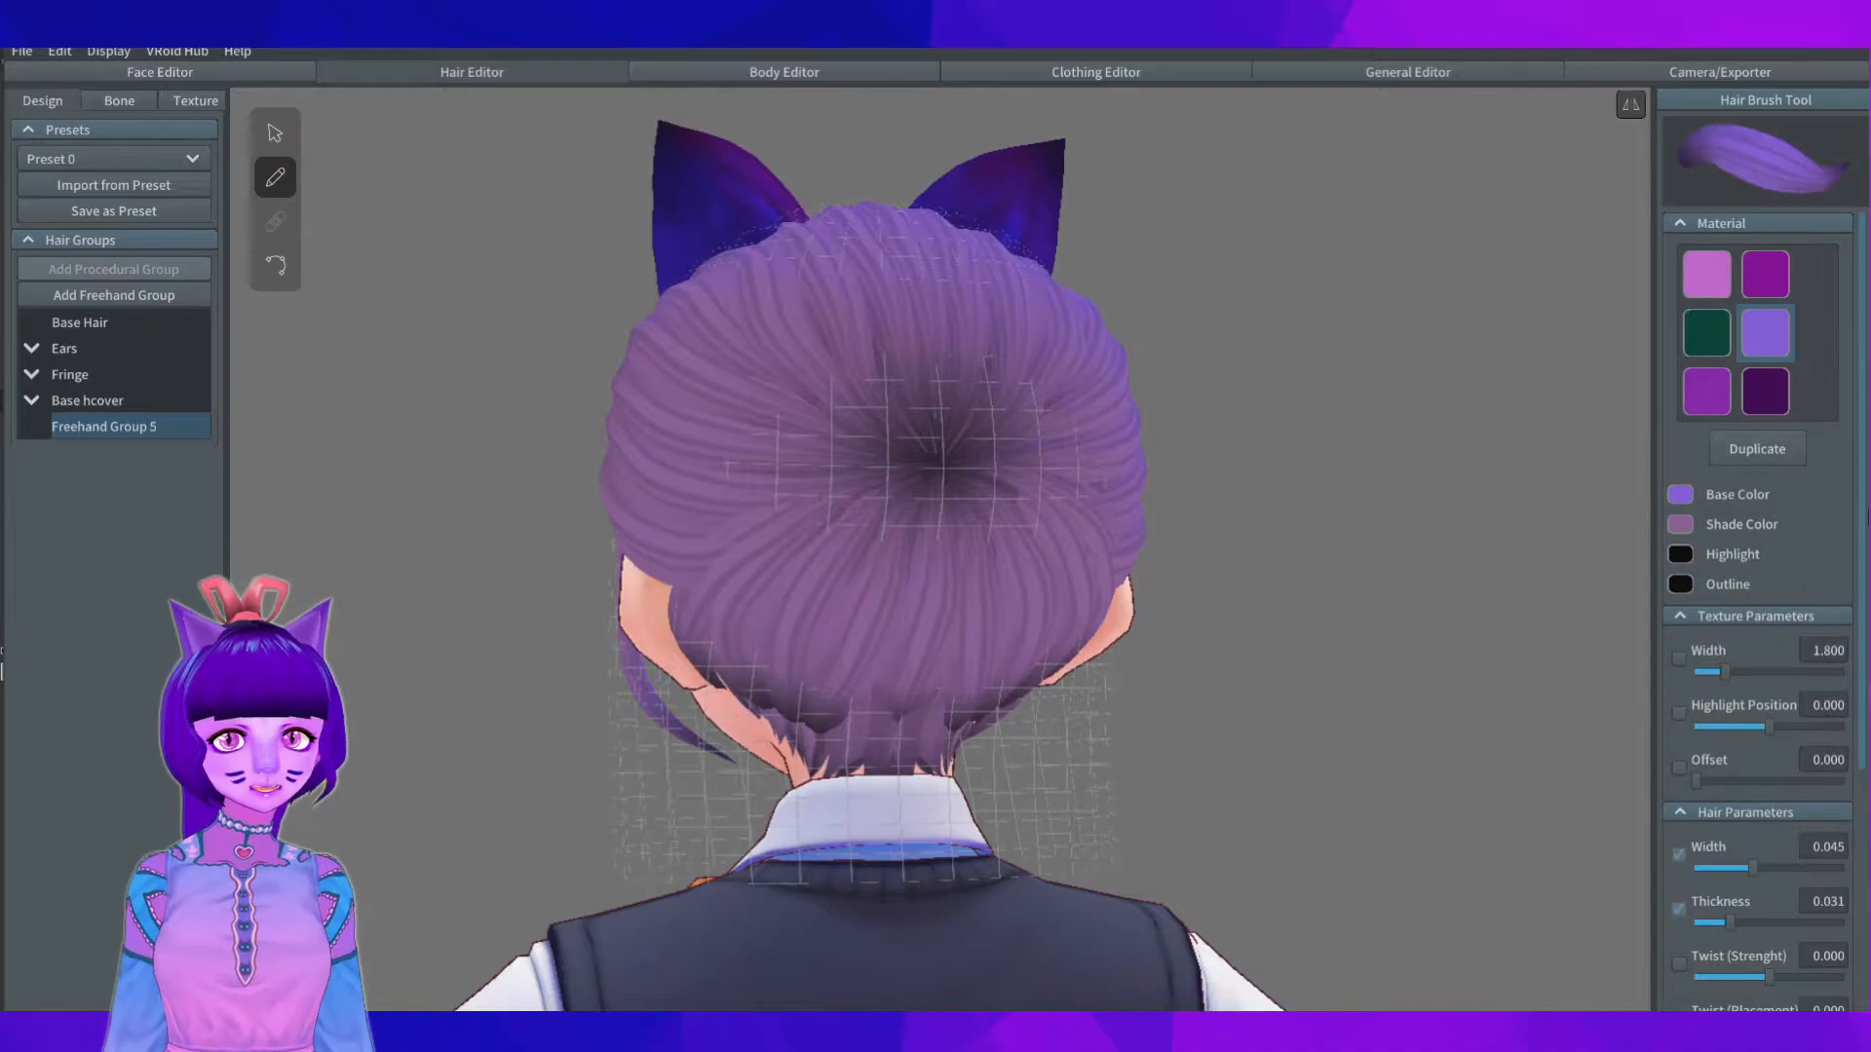
{"action": "scroll", "coordinate": [1102, 465], "scroll_direction": "up", "scroll_amount": 3}
{"action": "left_click_drag", "start_coordinate": [1752, 869], "coordinate": [1794, 869]}
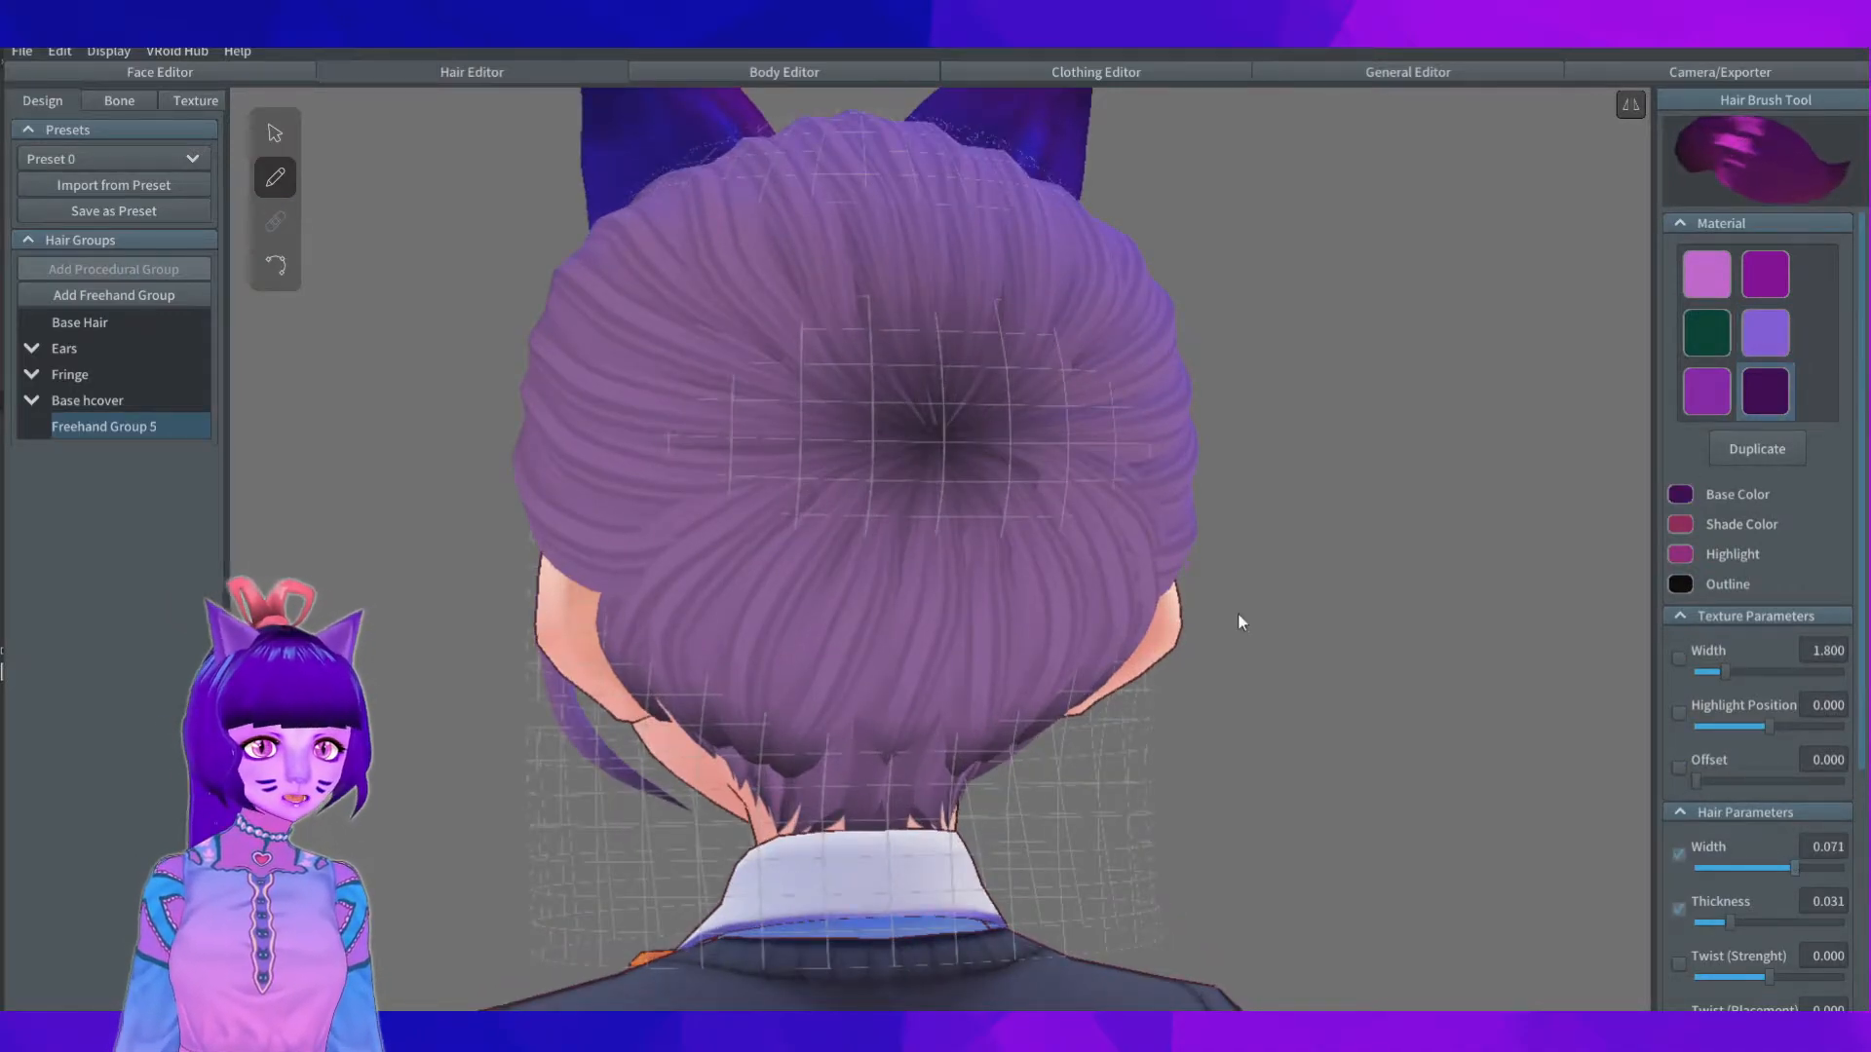
{"action": "right_click_drag", "start_coordinate": [1236, 604], "coordinate": [1218, 643]}
{"action": "left_click_drag", "start_coordinate": [908, 514], "coordinate": [996, 372]}
{"action": "mouse_move", "coordinate": [1057, 429]}
{"action": "right_mouse_down"}
{"action": "mouse_move", "coordinate": [1144, 476]}
{"action": "mouse_move", "coordinate": [1080, 453]}
{"action": "right_mouse_up"}
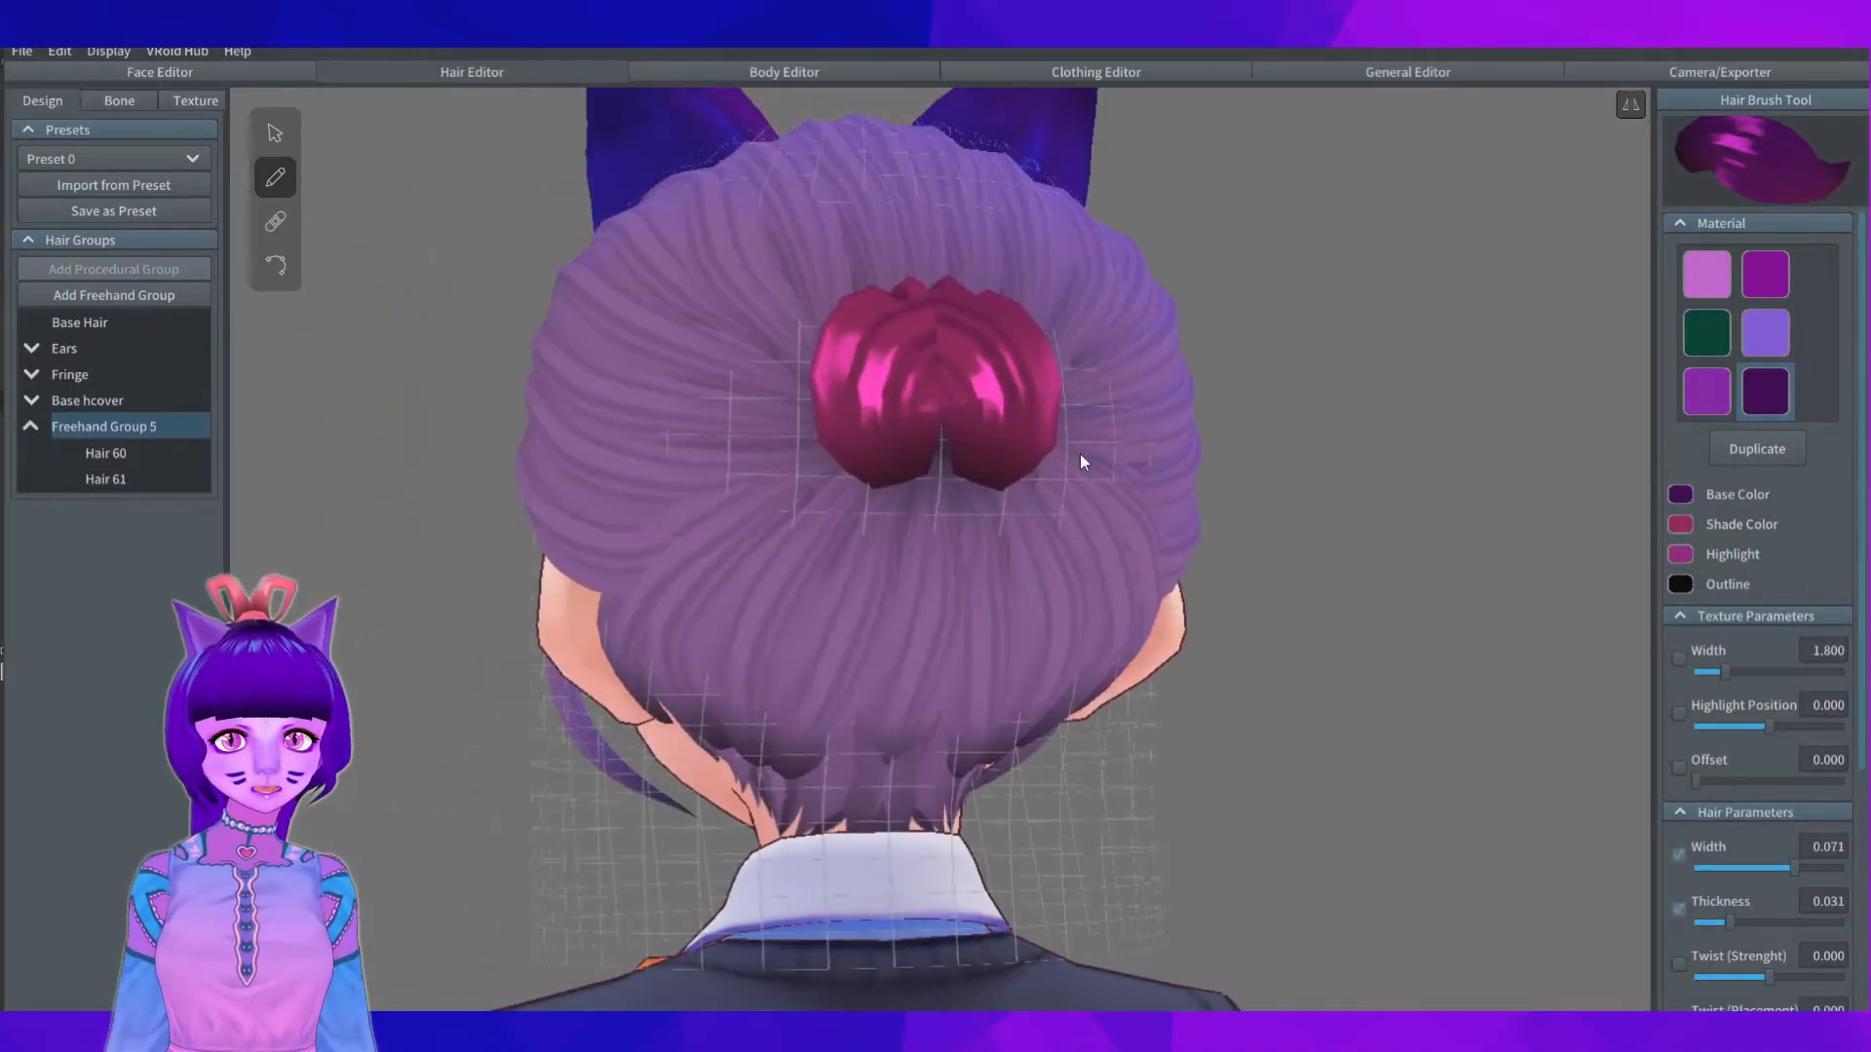
{"action": "key", "text": "ctrl+z"}
Step: Turn off mirroring and paint a single short strand over the gathering point with the lighter purple hair material
{"action": "left_click", "coordinate": [1626, 109]}
{"action": "right_click_drag", "start_coordinate": [957, 517], "coordinate": [939, 548]}
{"action": "left_click_drag", "start_coordinate": [939, 548], "coordinate": [1038, 506]}
{"action": "mouse_move", "coordinate": [1038, 506]}
{"action": "right_mouse_down"}
{"action": "mouse_move", "coordinate": [891, 534]}
{"action": "mouse_move", "coordinate": [951, 552]}
{"action": "right_mouse_up"}
{"action": "key", "text": "ctrl+z"}
{"action": "right_click_drag", "start_coordinate": [1064, 470], "coordinate": [1101, 470]}
{"action": "left_click", "coordinate": [1765, 334]}
{"action": "right_click_drag", "start_coordinate": [1039, 312], "coordinate": [1054, 349]}
{"action": "mouse_move", "coordinate": [962, 511]}
{"action": "left_mouse_down"}
{"action": "mouse_move", "coordinate": [933, 401]}
{"action": "mouse_move", "coordinate": [950, 508]}
{"action": "mouse_move", "coordinate": [921, 492]}
{"action": "left_mouse_up"}
{"action": "mouse_move", "coordinate": [984, 507]}
{"action": "right_mouse_down"}
{"action": "mouse_move", "coordinate": [1107, 540]}
{"action": "mouse_move", "coordinate": [1010, 487]}
{"action": "right_mouse_up"}
Step: Adjust the control points of the strand over the gathering point to form a rounded bobble
{"action": "left_click", "coordinate": [276, 265]}
{"action": "left_click", "coordinate": [984, 333]}
{"action": "scroll", "coordinate": [984, 334], "scroll_direction": "up", "scroll_amount": 3}
{"action": "right_click_drag", "start_coordinate": [985, 333], "coordinate": [963, 338]}
{"action": "mouse_move", "coordinate": [938, 449]}
{"action": "left_mouse_down"}
{"action": "mouse_move", "coordinate": [887, 429]}
{"action": "mouse_move", "coordinate": [906, 448]}
{"action": "left_mouse_up"}
{"action": "left_click_drag", "start_coordinate": [1023, 392], "coordinate": [1050, 396]}
{"action": "mouse_move", "coordinate": [888, 428]}
{"action": "left_mouse_down"}
{"action": "mouse_move", "coordinate": [928, 477]}
{"action": "mouse_move", "coordinate": [1009, 415]}
{"action": "mouse_move", "coordinate": [995, 408]}
{"action": "mouse_move", "coordinate": [919, 488]}
{"action": "left_mouse_up"}
{"action": "mouse_move", "coordinate": [1057, 392]}
{"action": "left_mouse_down"}
{"action": "mouse_move", "coordinate": [1086, 347]}
{"action": "mouse_move", "coordinate": [1060, 356]}
{"action": "left_mouse_up"}
{"action": "right_click_drag", "start_coordinate": [922, 517], "coordinate": [922, 670]}
Step: Select Freehand Group 5 and move its guide point below the bobble inward, closer to the head
{"action": "left_click", "coordinate": [1070, 546]}
{"action": "scroll", "coordinate": [1070, 546], "scroll_direction": "down", "scroll_amount": 5}
{"action": "scroll", "coordinate": [923, 669], "scroll_direction": "up", "scroll_amount": 4}
{"action": "right_click_drag", "start_coordinate": [1111, 476], "coordinate": [1061, 435]}
{"action": "scroll", "coordinate": [1086, 465], "scroll_direction": "up", "scroll_amount": 3}
{"action": "left_click", "coordinate": [283, 132]}
{"action": "left_click", "coordinate": [166, 421]}
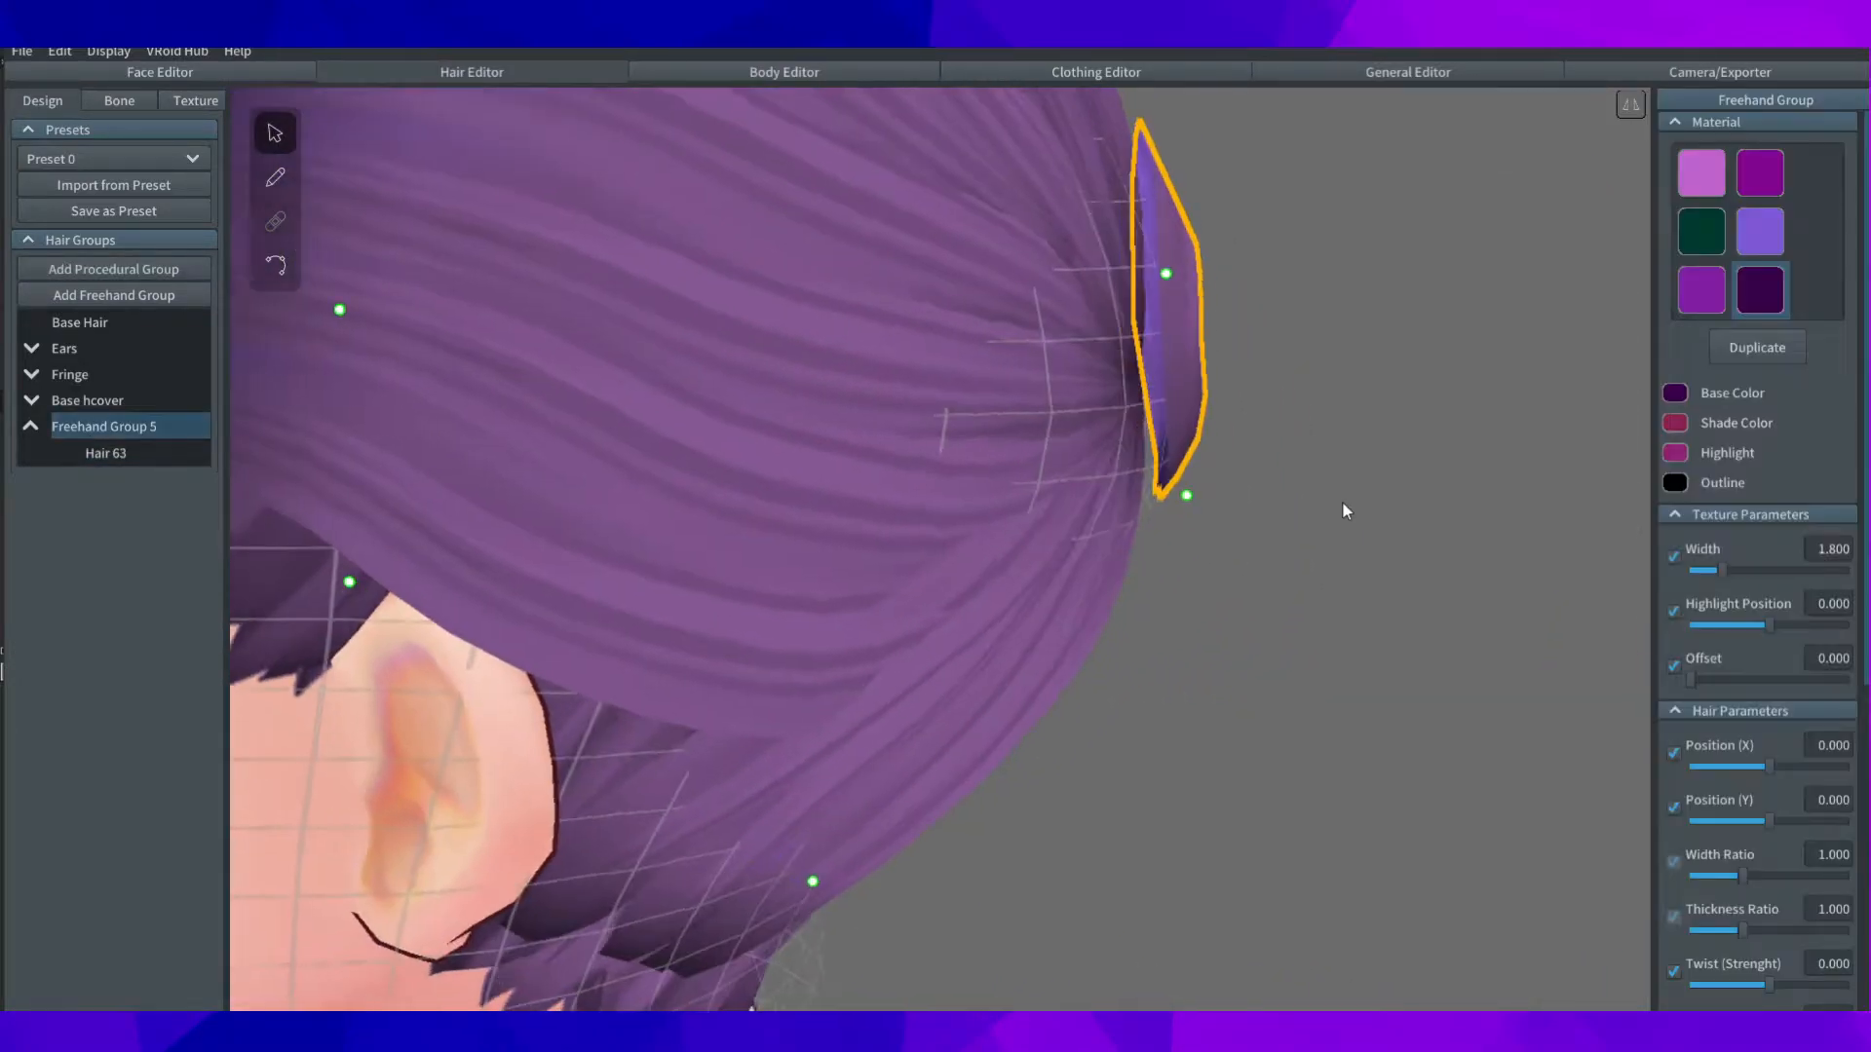
{"action": "right_click_drag", "start_coordinate": [1342, 501], "coordinate": [1311, 509]}
{"action": "left_click_drag", "start_coordinate": [1189, 494], "coordinate": [1148, 486]}
{"action": "right_click_drag", "start_coordinate": [1148, 485], "coordinate": [1136, 307]}
{"action": "scroll", "coordinate": [1167, 291], "scroll_direction": "down", "scroll_amount": 4}
Step: Set the bobble group's texture width to 1.403 and width ratio to 0.633, and raise its thickness ratio
{"action": "left_click_drag", "start_coordinate": [1723, 575], "coordinate": [1705, 571]}
{"action": "right_click_drag", "start_coordinate": [1569, 548], "coordinate": [1413, 534]}
{"action": "mouse_move", "coordinate": [1744, 870]}
{"action": "left_mouse_down"}
{"action": "mouse_move", "coordinate": [1717, 863]}
{"action": "mouse_move", "coordinate": [1733, 867]}
{"action": "left_mouse_up"}
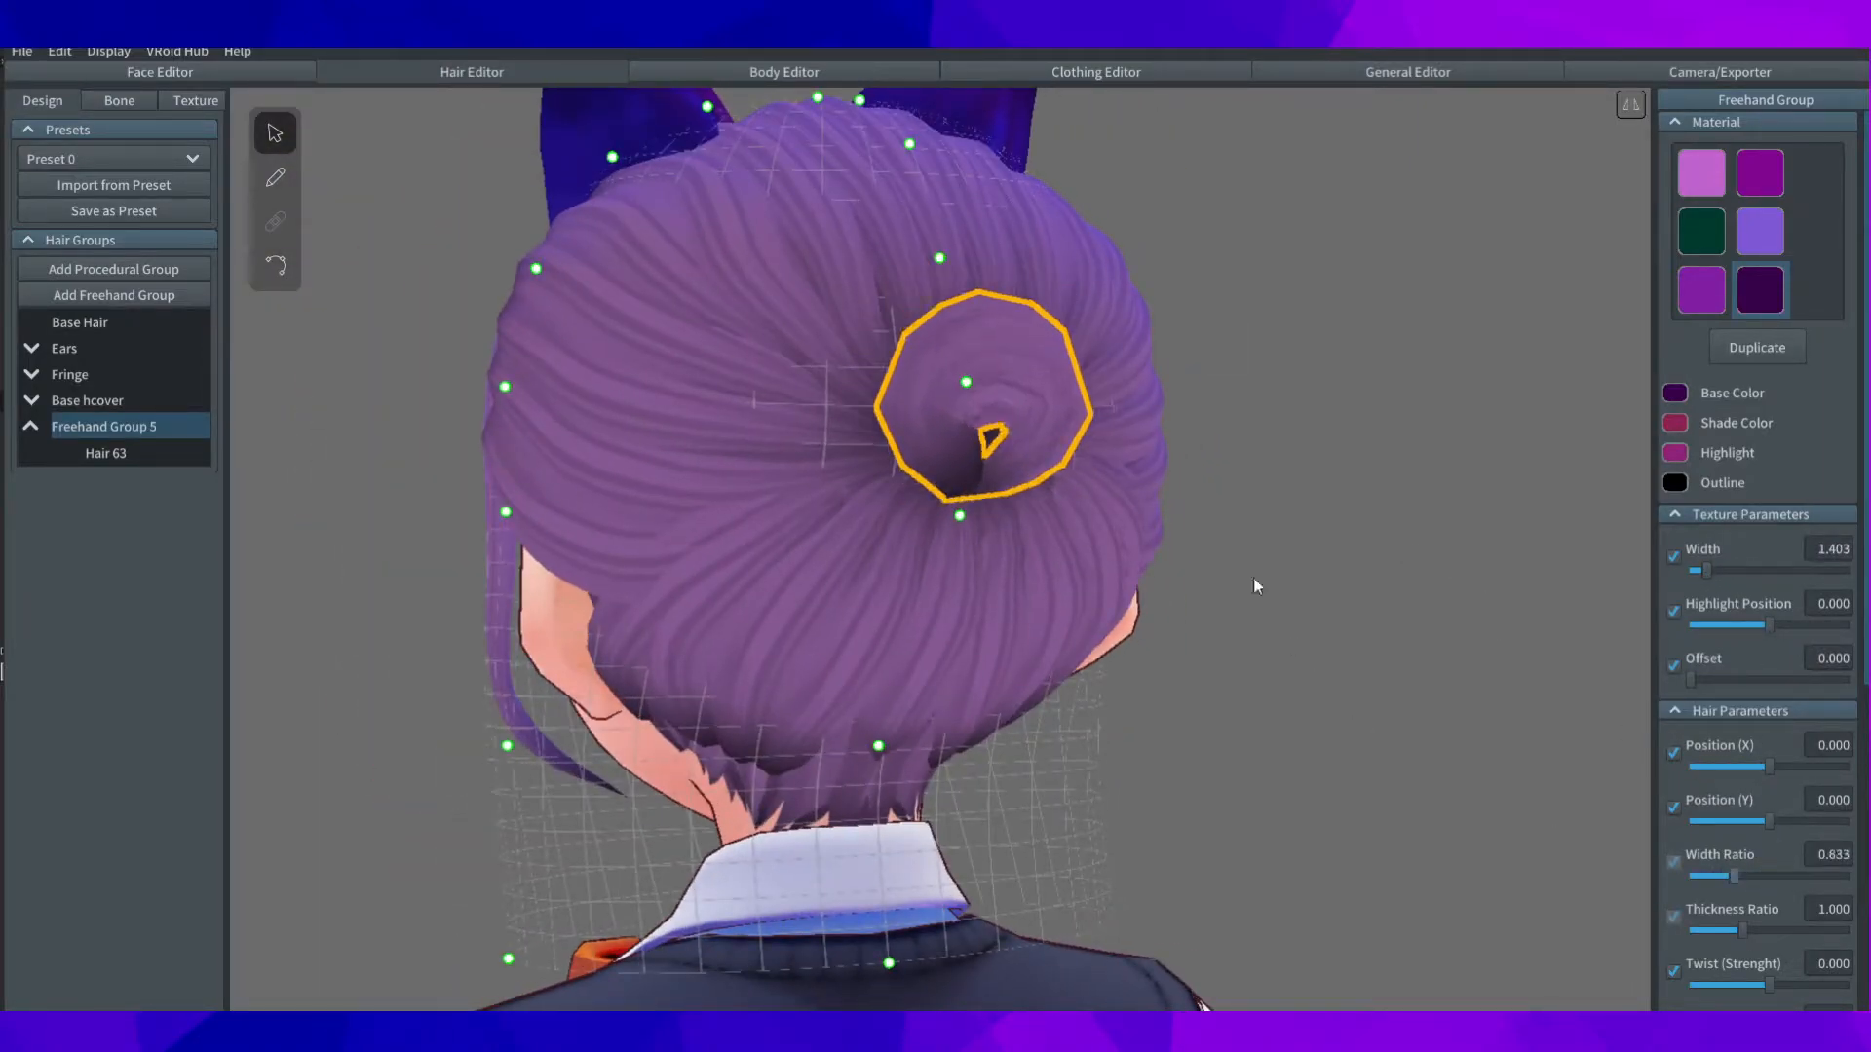
{"action": "scroll", "coordinate": [1291, 635], "scroll_direction": "up", "scroll_amount": 3}
{"action": "left_click_drag", "start_coordinate": [1744, 932], "coordinate": [1851, 938]}
{"action": "right_click_drag", "start_coordinate": [1160, 591], "coordinate": [1204, 575]}
{"action": "left_click", "coordinate": [1203, 575]}
{"action": "left_click", "coordinate": [577, 563]}
{"action": "right_click_drag", "start_coordinate": [577, 563], "coordinate": [1119, 497]}
{"action": "scroll", "coordinate": [1119, 497], "scroll_direction": "down", "scroll_amount": 4}
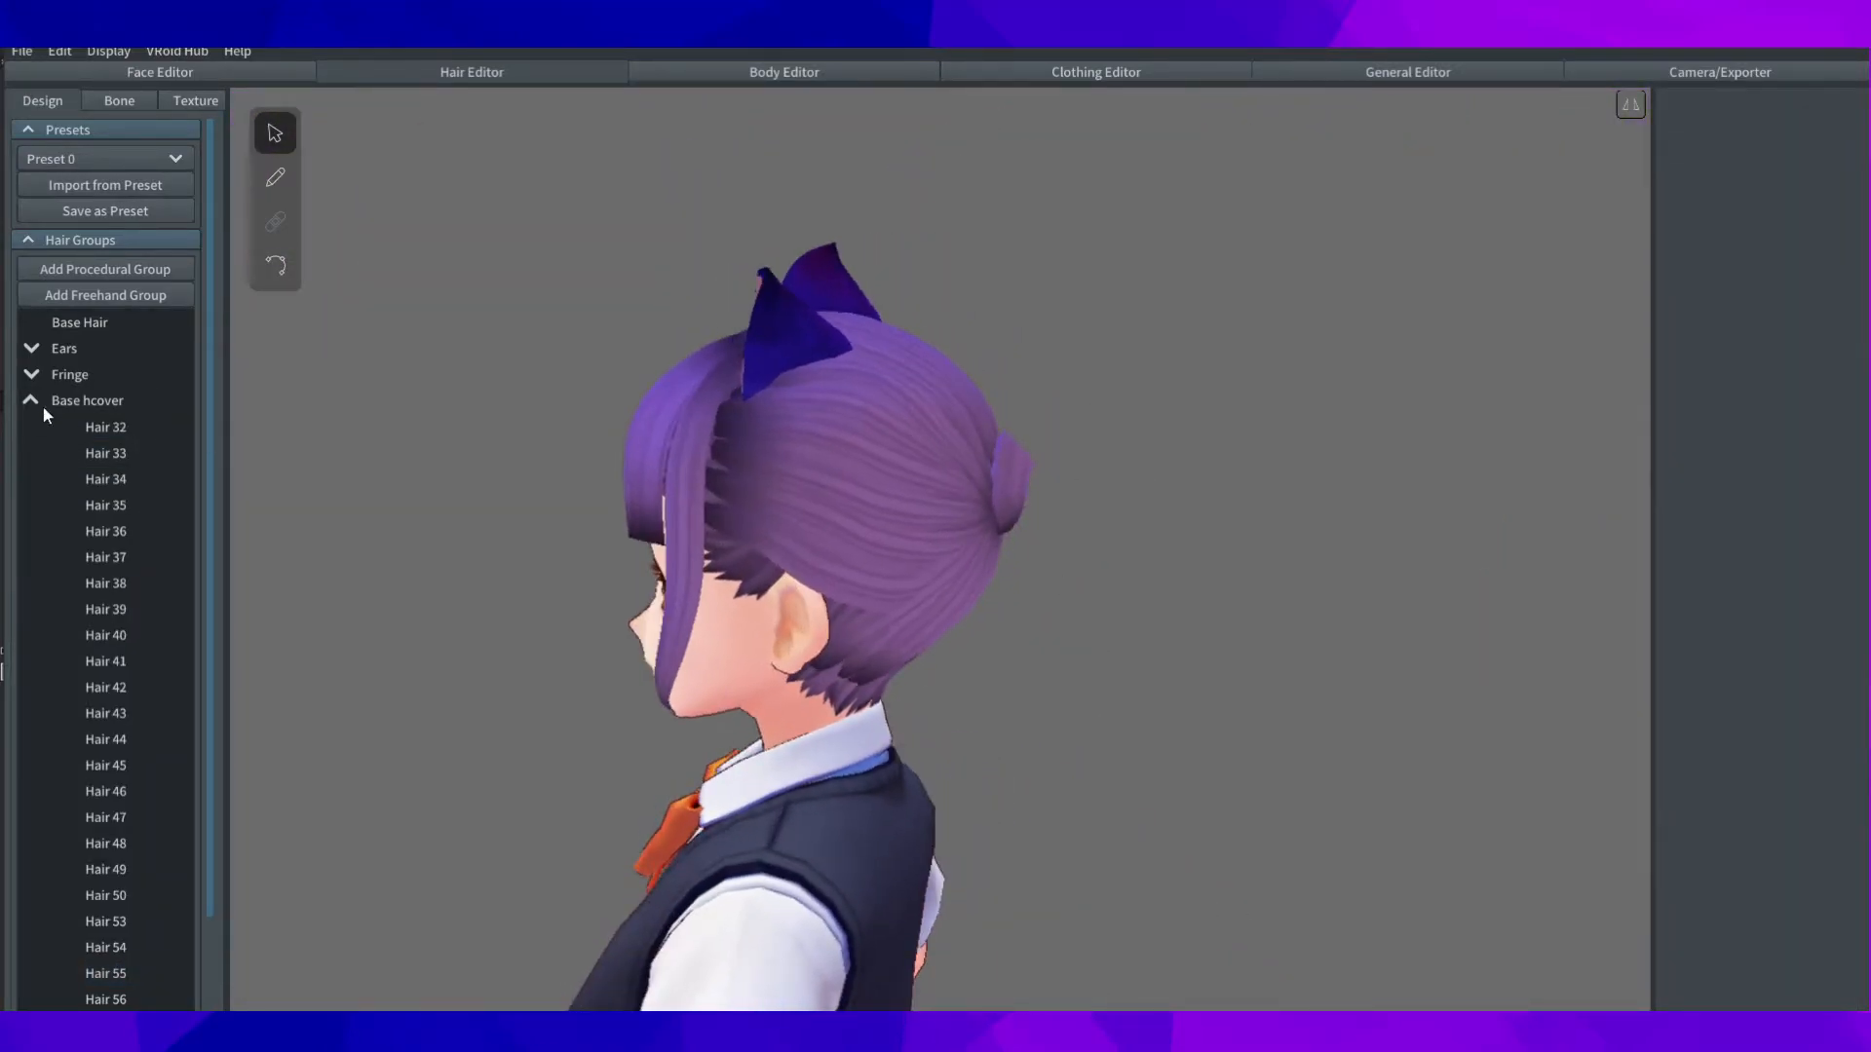
Step: Collapse the Base hcover group and rename Freehand Group 5 as "bobble"
{"action": "left_click", "coordinate": [105, 295]}
{"action": "left_click", "coordinate": [100, 431]}
{"action": "left_click", "coordinate": [1054, 645]}
{"action": "mouse_move", "coordinate": [1054, 645]}
{"action": "right_mouse_down"}
{"action": "mouse_move", "coordinate": [912, 625]}
{"action": "mouse_move", "coordinate": [1029, 634]}
{"action": "mouse_move", "coordinate": [1002, 497]}
{"action": "mouse_move", "coordinate": [1033, 635]}
{"action": "mouse_move", "coordinate": [1057, 618]}
{"action": "right_mouse_up"}
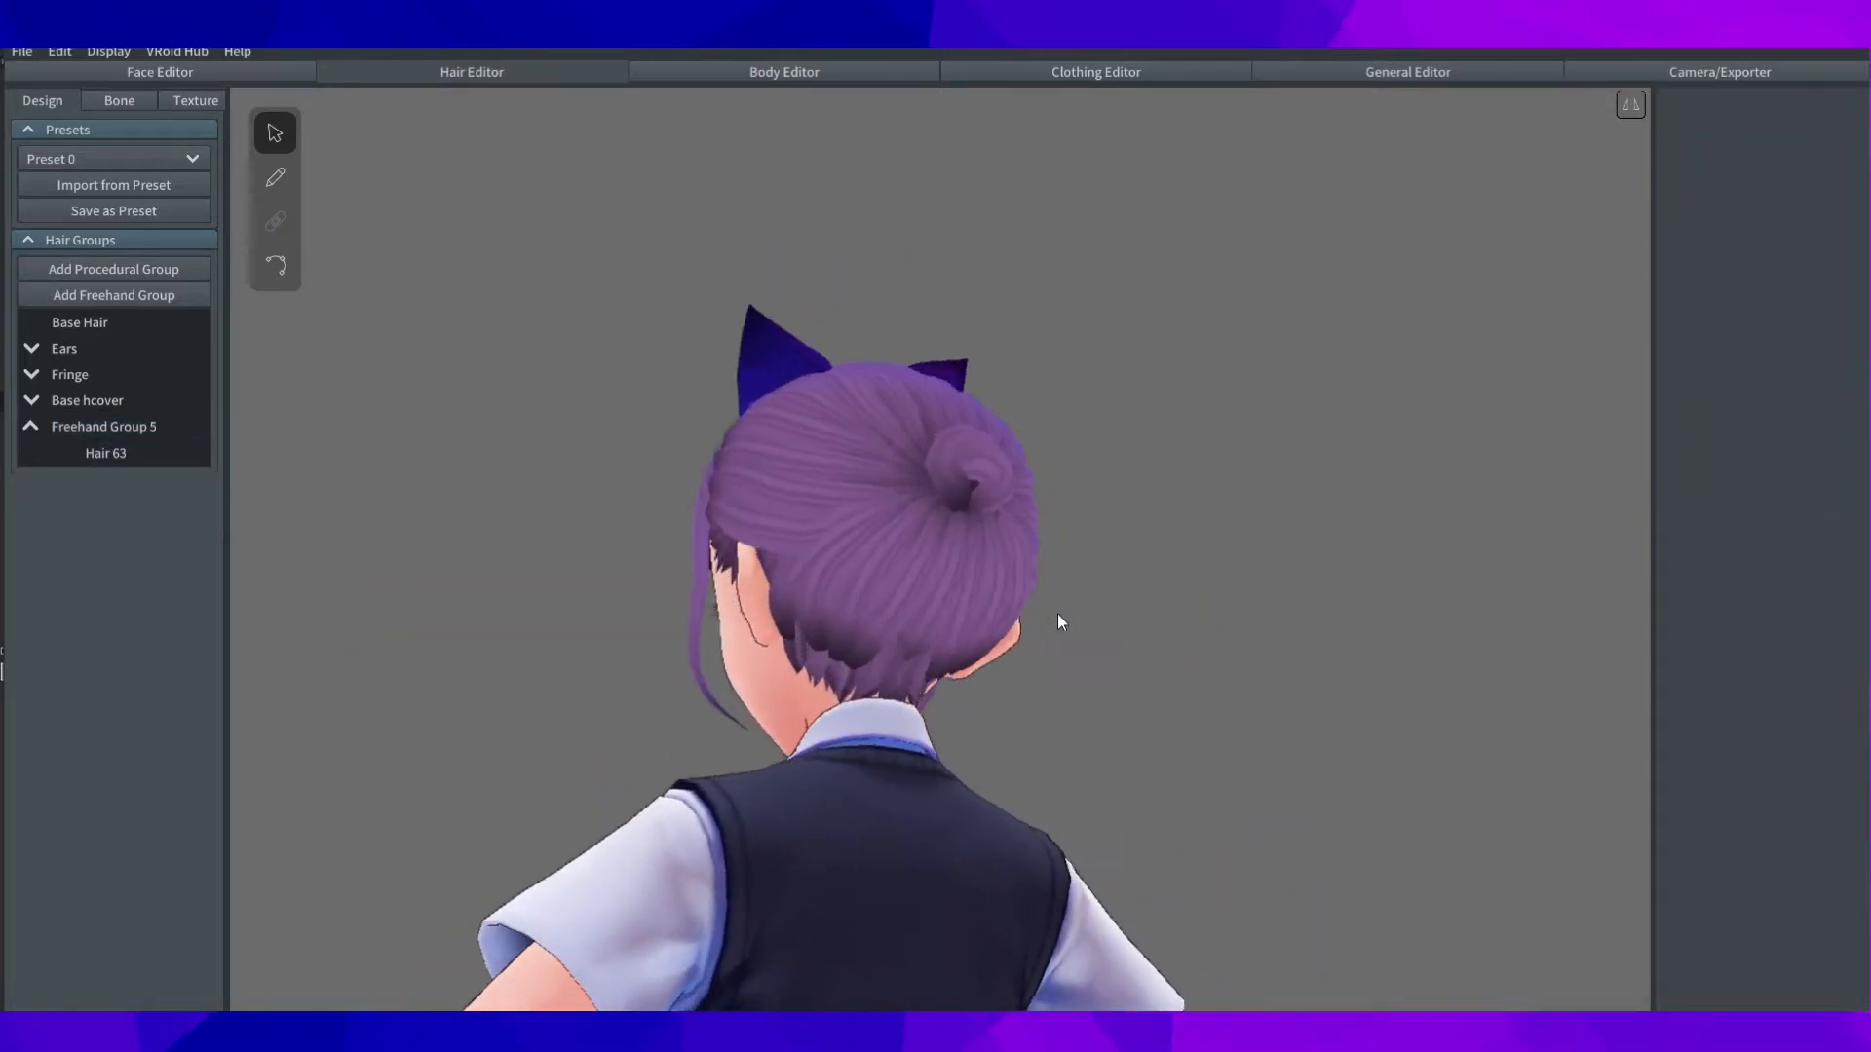
{"action": "double_click", "coordinate": [76, 429]}
{"action": "left_click", "coordinate": [873, 538]}
{"action": "type", "text": "bobble"}
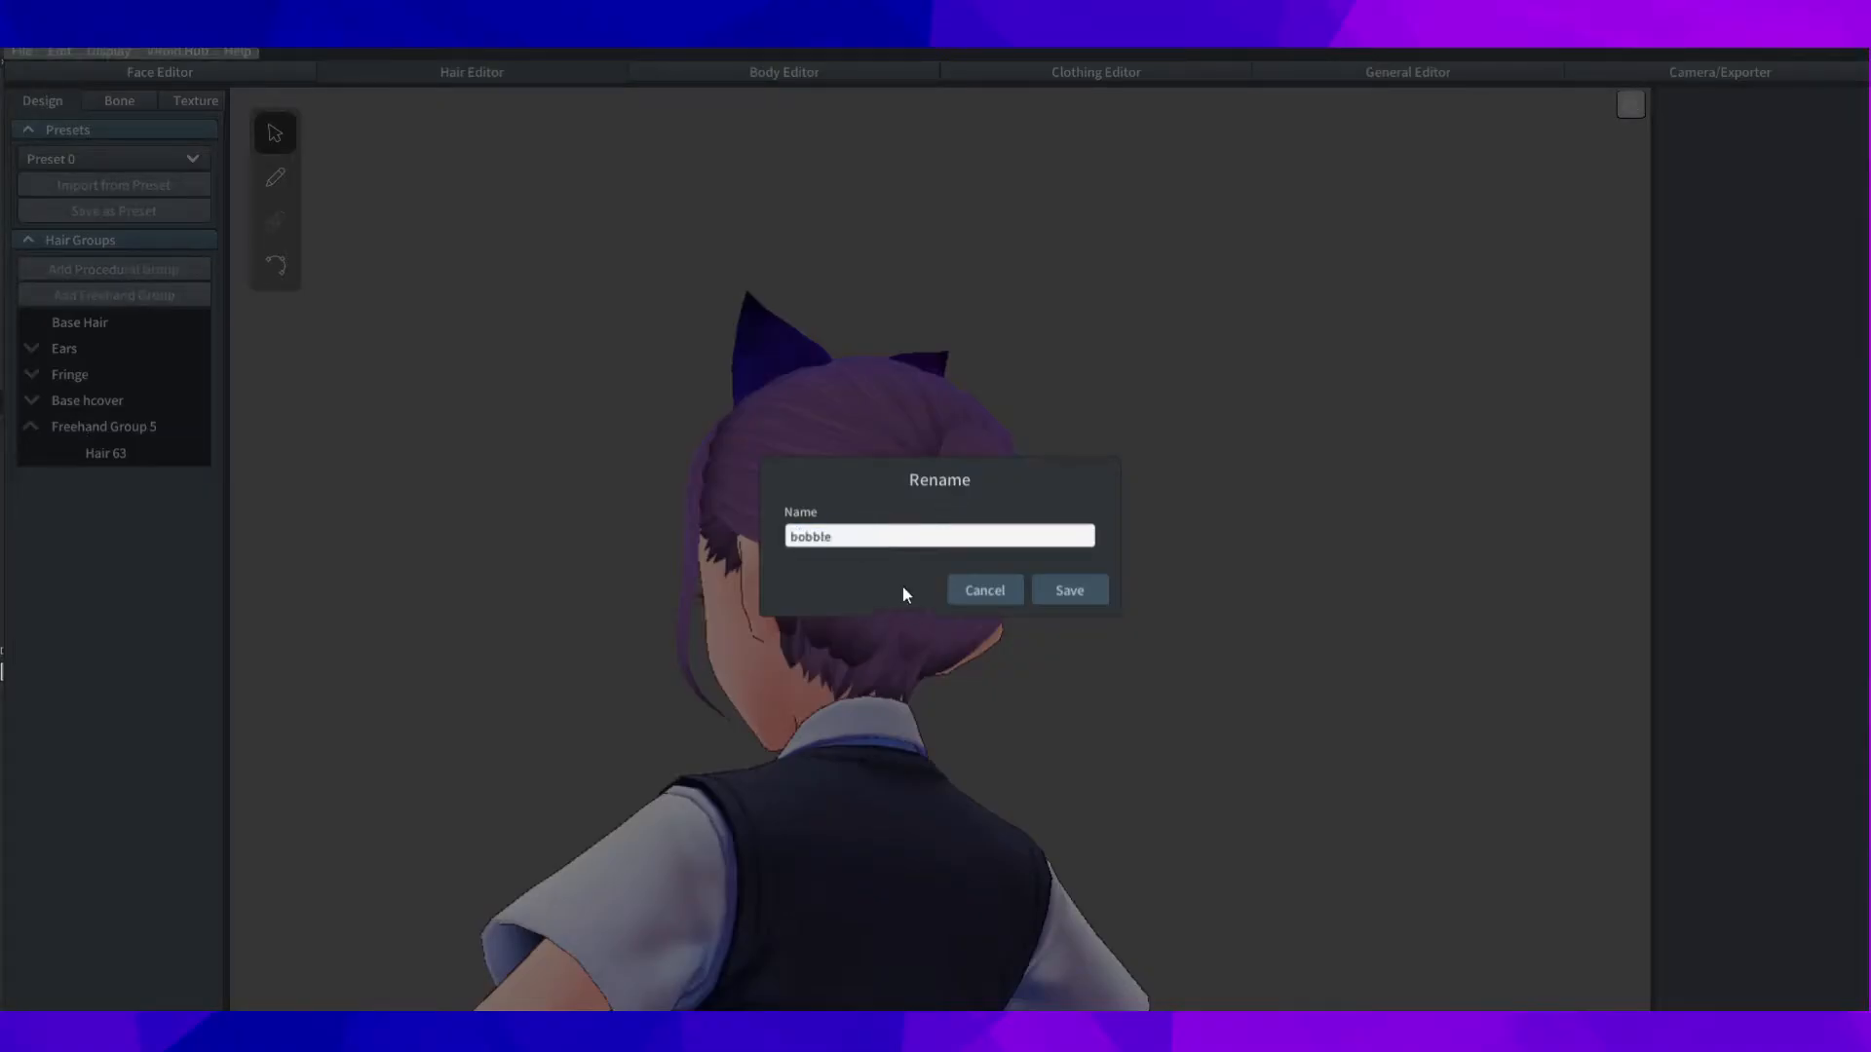
{"action": "left_click", "coordinate": [1062, 590]}
{"action": "right_click_drag", "start_coordinate": [663, 568], "coordinate": [869, 596]}
{"action": "left_click", "coordinate": [96, 347]}
{"action": "left_click", "coordinate": [95, 348]}
{"action": "right_click_drag", "start_coordinate": [829, 478], "coordinate": [627, 468]}
{"action": "left_click", "coordinate": [138, 401]}
{"action": "left_click", "coordinate": [138, 402]}
{"action": "mouse_move", "coordinate": [877, 438]}
{"action": "right_mouse_down"}
{"action": "mouse_move", "coordinate": [1026, 446]}
{"action": "mouse_move", "coordinate": [1179, 614]}
{"action": "right_mouse_up"}
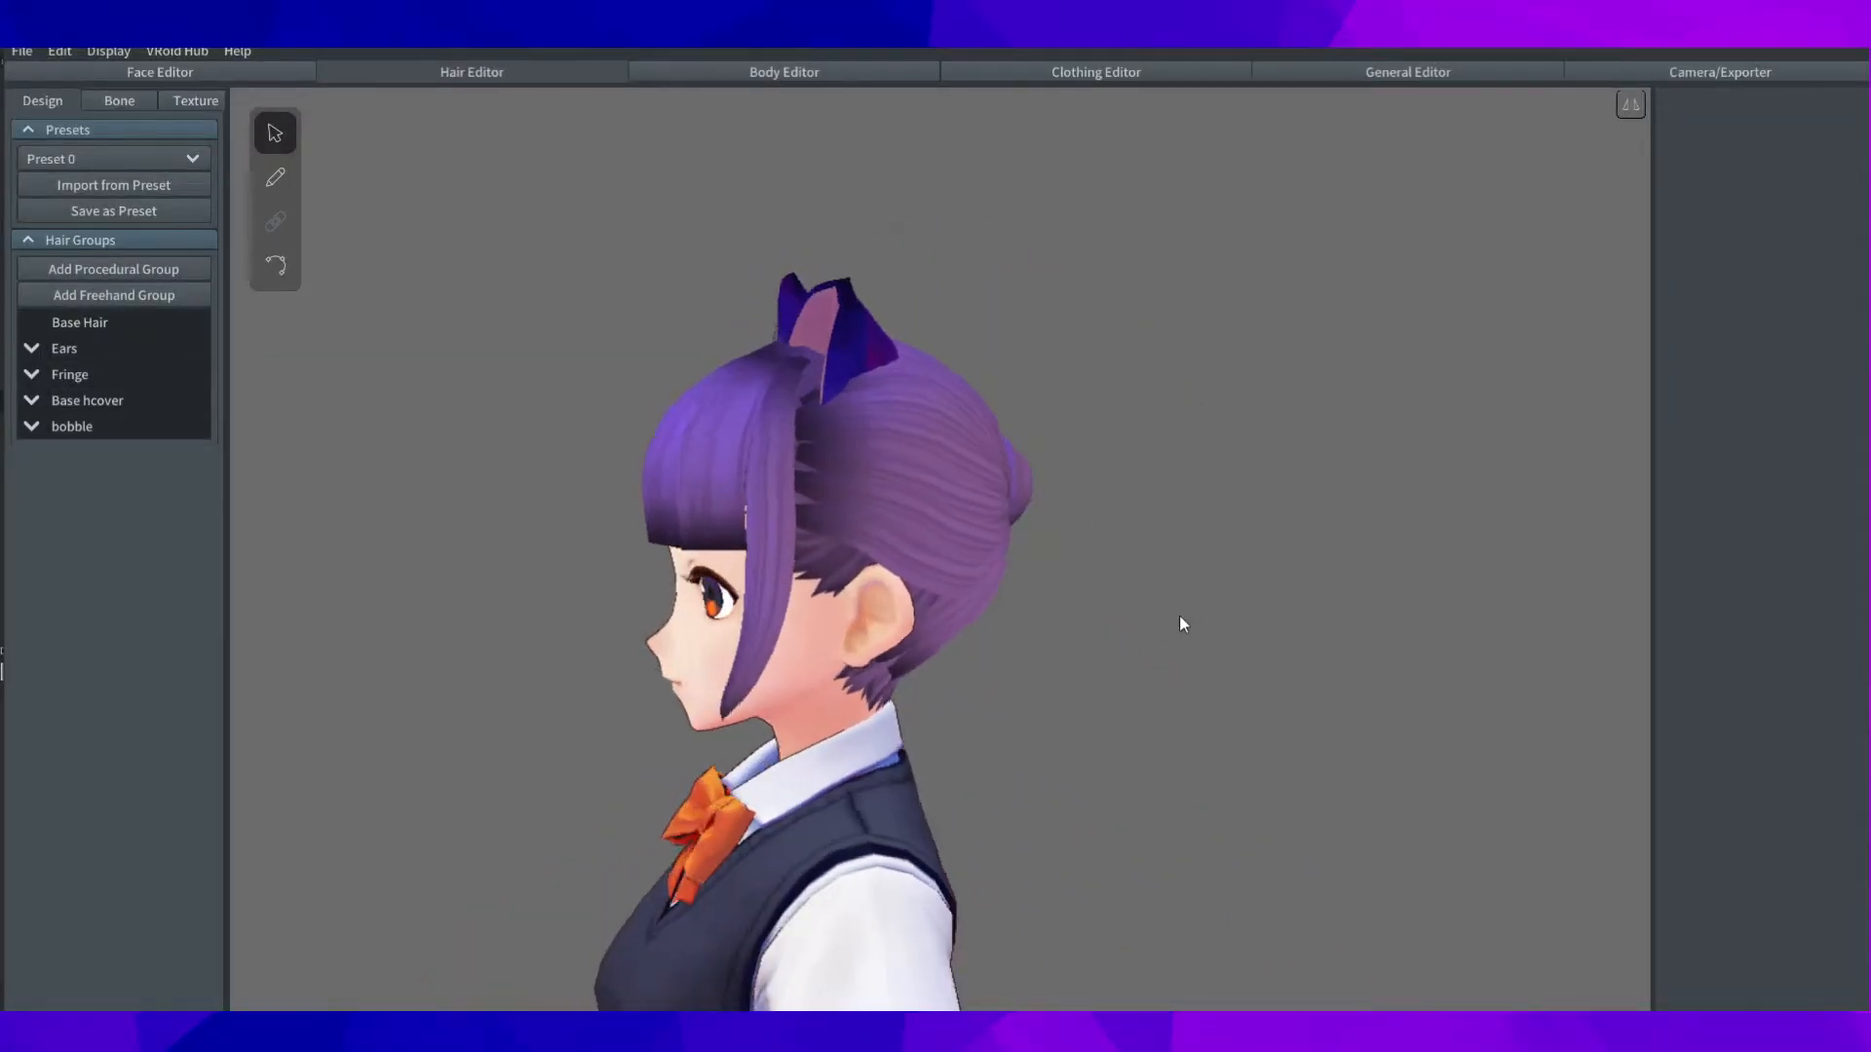
Step: Add another freehand hair group below the bobble group
{"action": "left_click", "coordinate": [113, 295]}
{"action": "left_click", "coordinate": [32, 427]}
{"action": "left_click", "coordinate": [32, 426]}
{"action": "right_click_drag", "start_coordinate": [1131, 515], "coordinate": [1099, 511]}
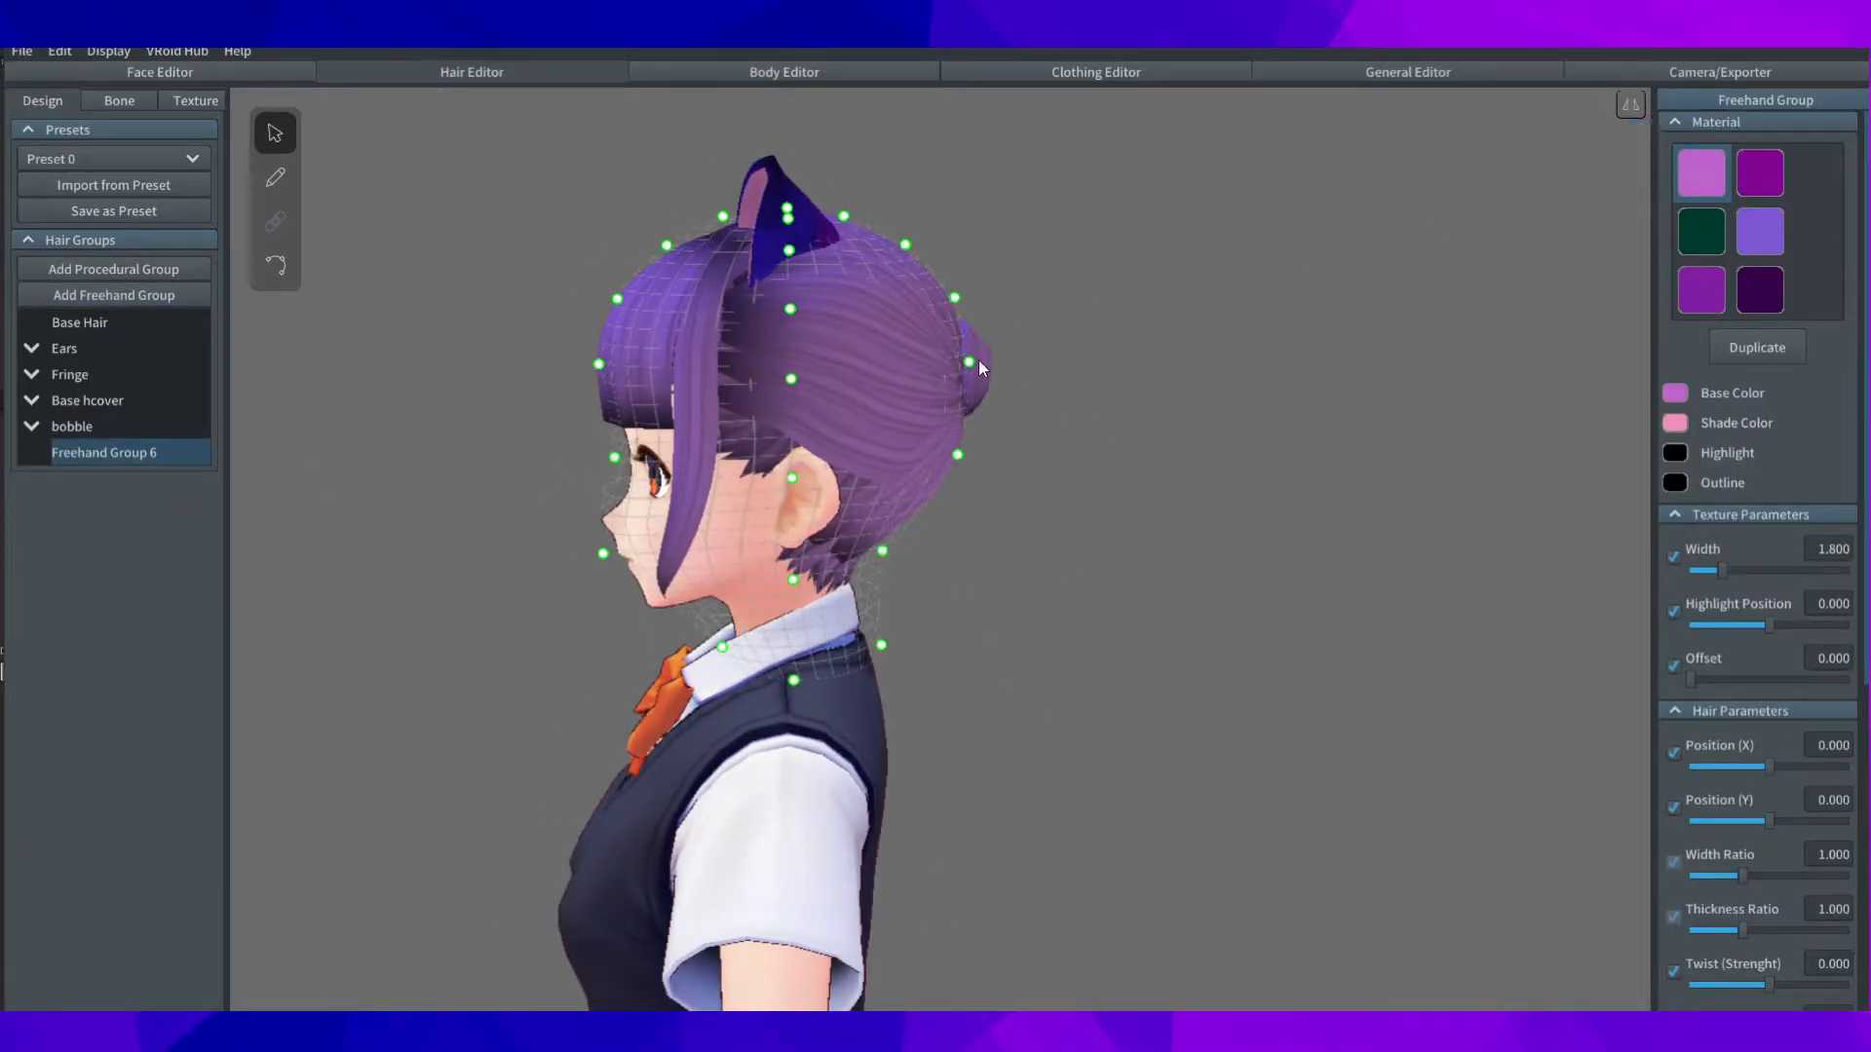
Step: Reshape the new group's guide mesh behind the head, pulling it outward from the bobble and down past the shoulders
{"action": "right_click_drag", "start_coordinate": [984, 360], "coordinate": [1048, 422]}
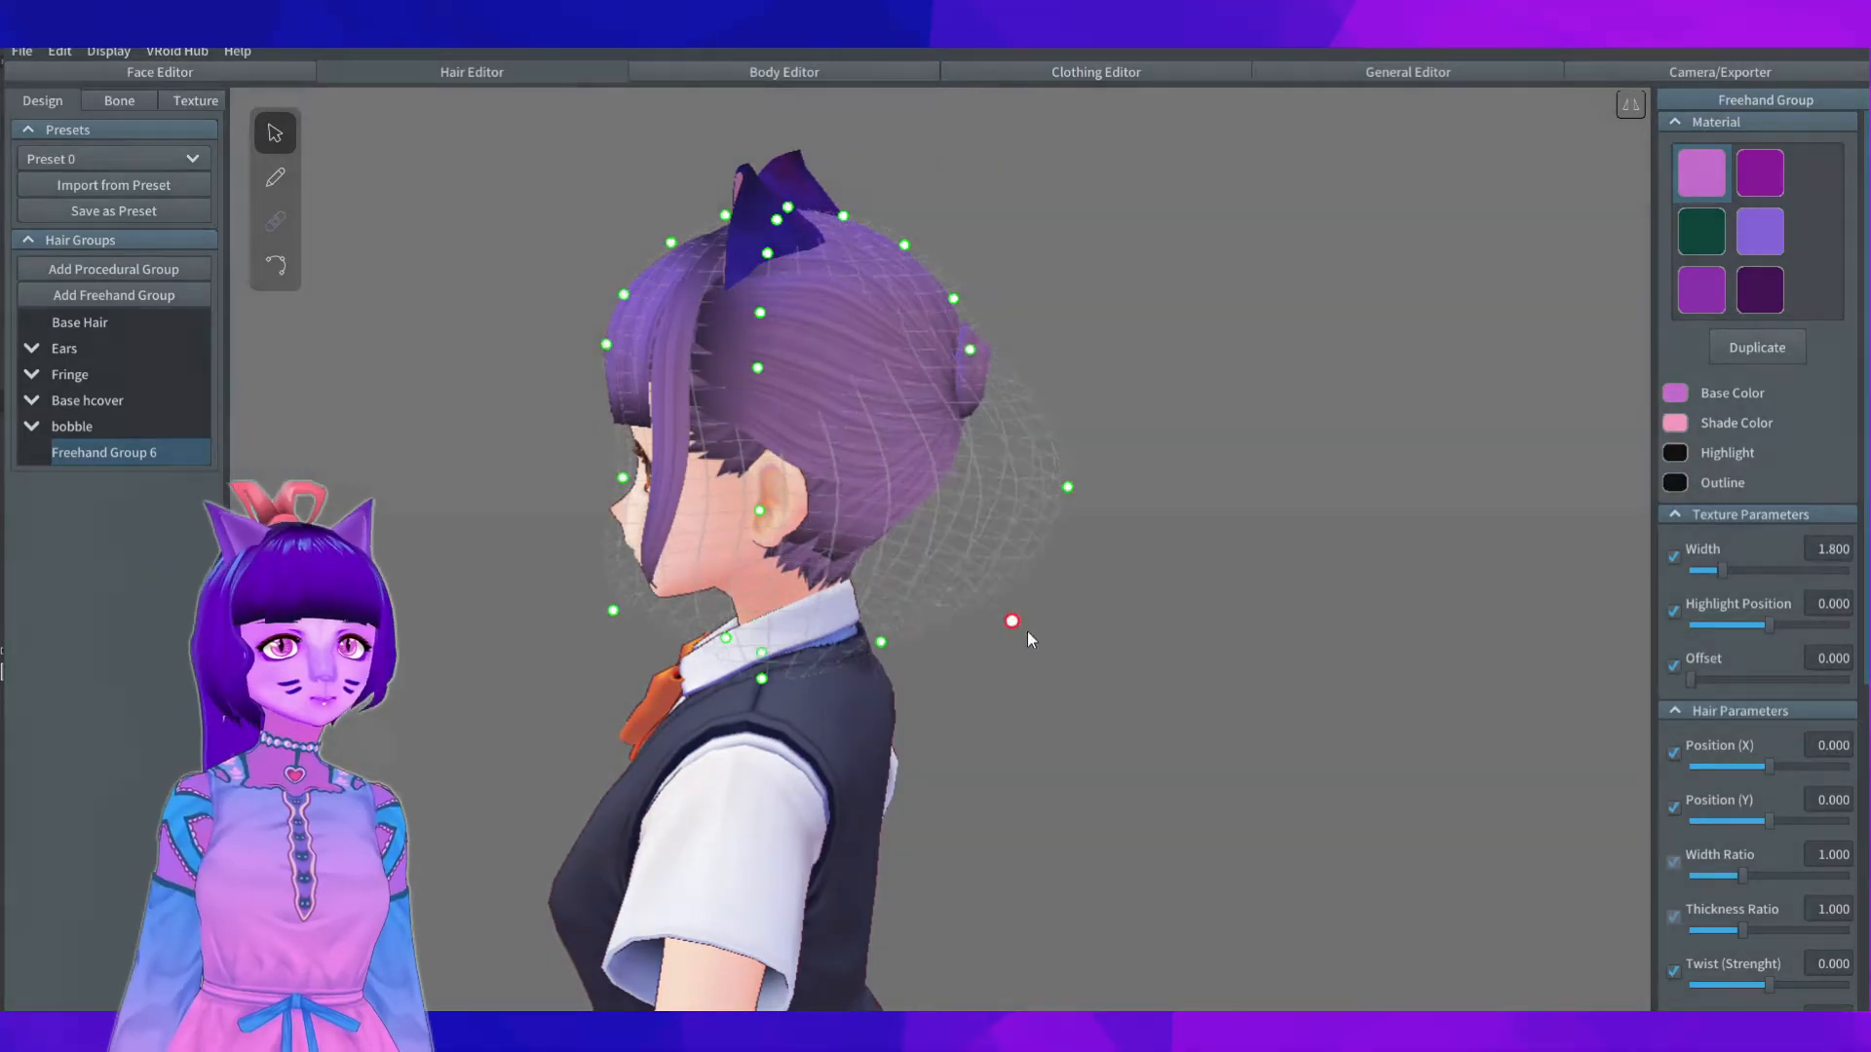
{"action": "left_click_drag", "start_coordinate": [1027, 632], "coordinate": [1033, 633]}
{"action": "left_click_drag", "start_coordinate": [881, 642], "coordinate": [1047, 953]}
{"action": "left_click_drag", "start_coordinate": [970, 349], "coordinate": [990, 343]}
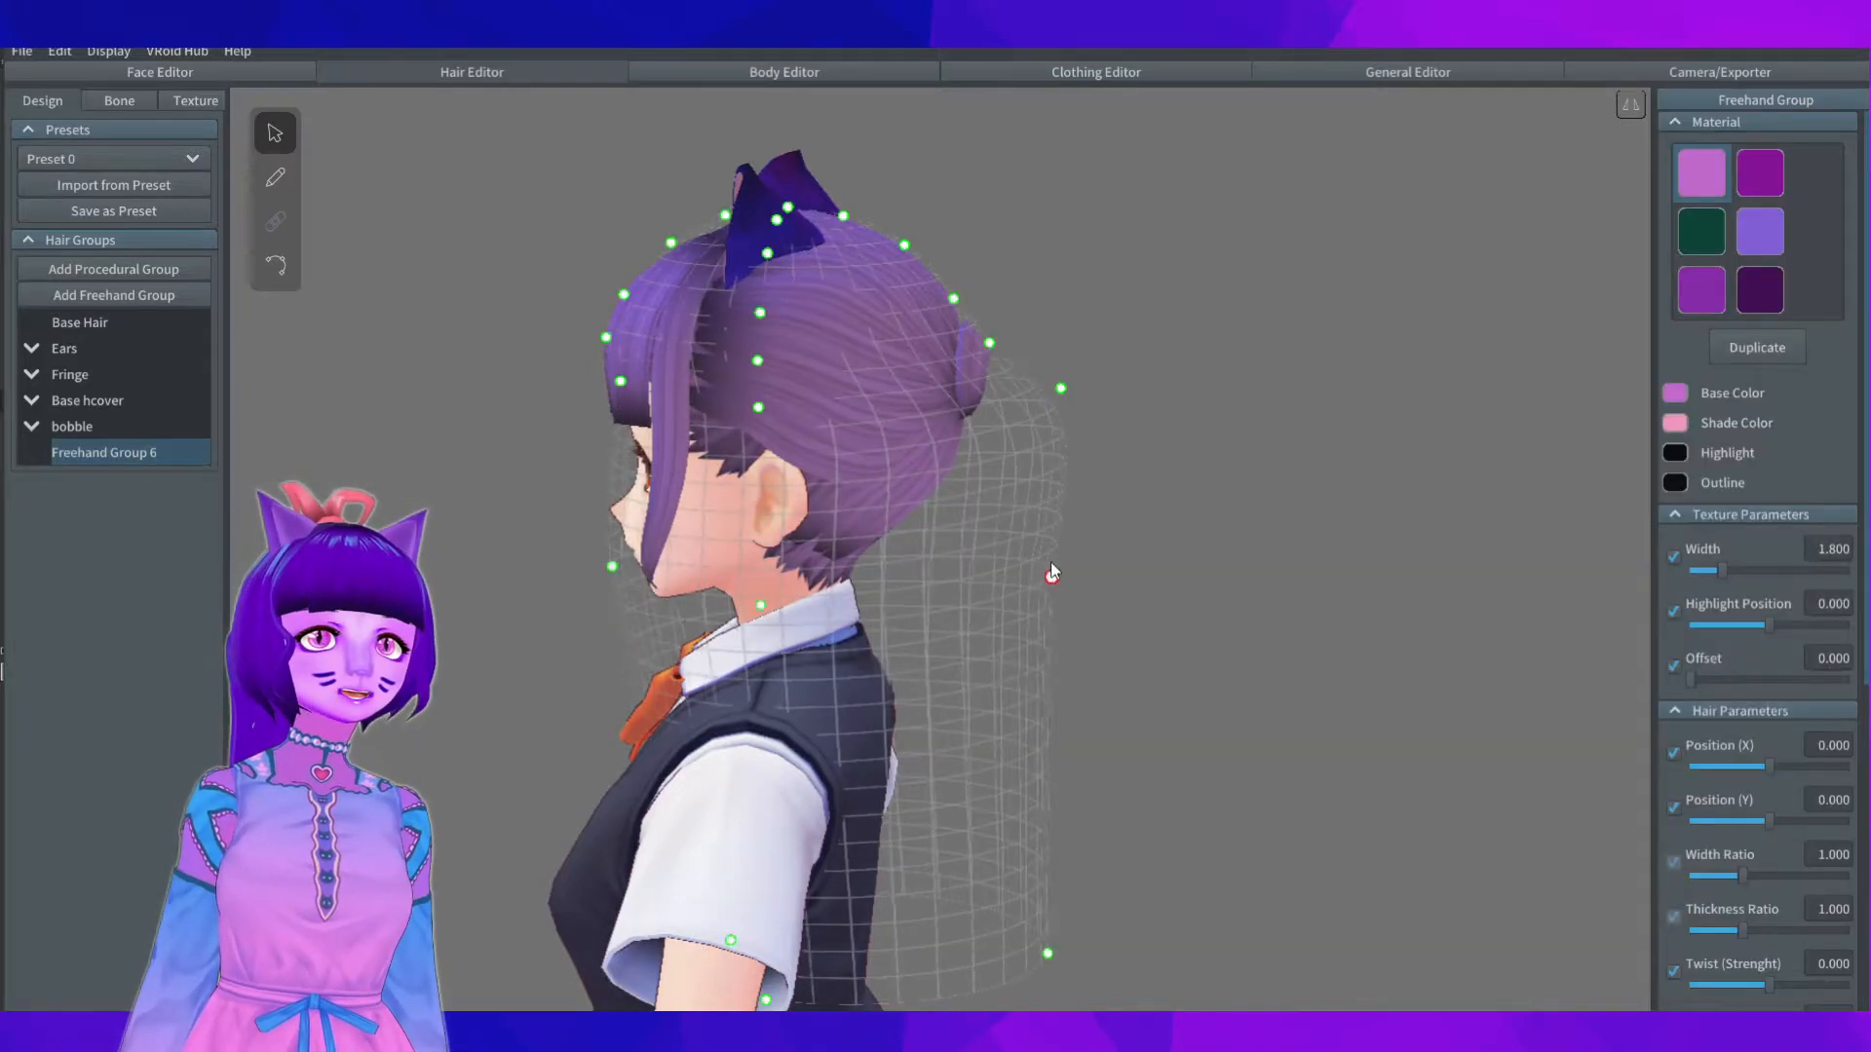
{"action": "left_click_drag", "start_coordinate": [1050, 565], "coordinate": [1038, 595]}
{"action": "left_click_drag", "start_coordinate": [1047, 952], "coordinate": [1036, 928]}
Step: Refine the guide mesh points near the bobble, checking the mesh shape from several sides
{"action": "right_click_drag", "start_coordinate": [1166, 629], "coordinate": [1015, 631]}
{"action": "scroll", "coordinate": [924, 308], "scroll_direction": "up", "scroll_amount": 5}
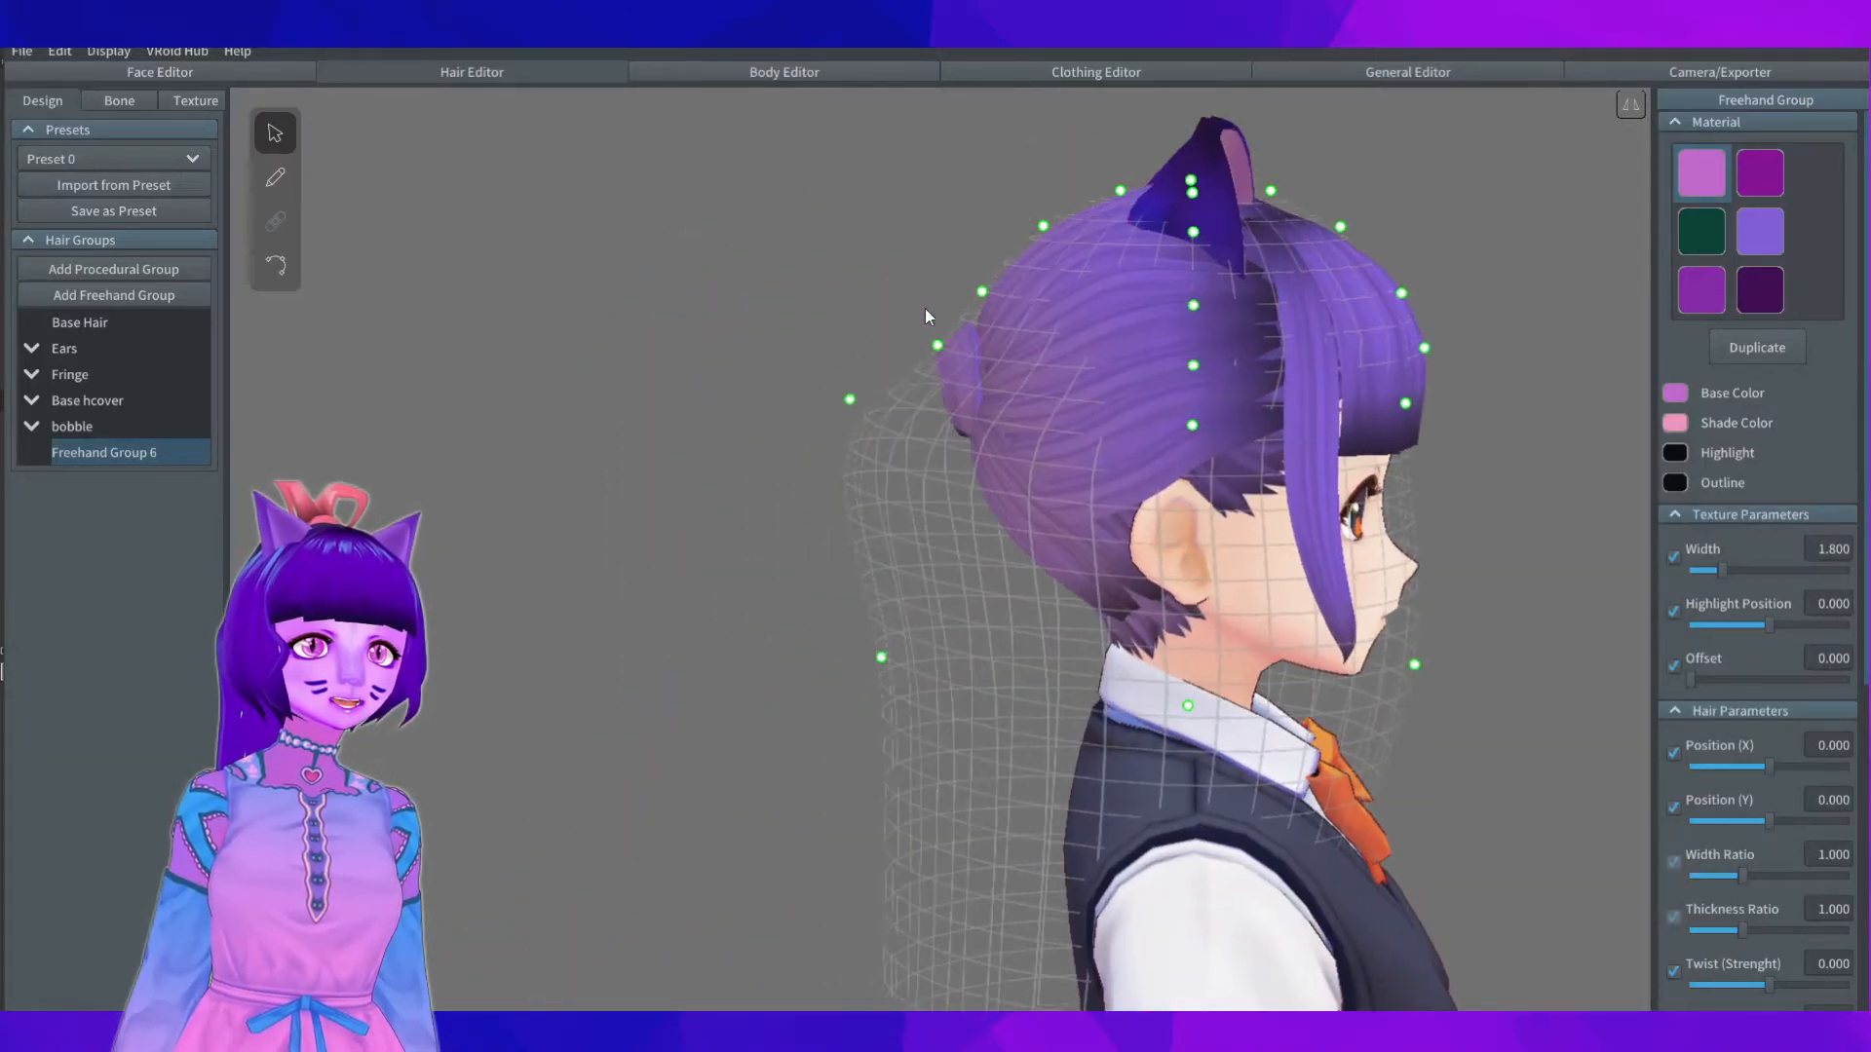
{"action": "right_click_drag", "start_coordinate": [984, 280], "coordinate": [1058, 363]}
{"action": "left_click_drag", "start_coordinate": [1056, 352], "coordinate": [1037, 317]}
{"action": "right_click_drag", "start_coordinate": [1054, 384], "coordinate": [985, 768]}
{"action": "scroll", "coordinate": [985, 768], "scroll_direction": "down", "scroll_amount": 5}
{"action": "right_click_drag", "start_coordinate": [975, 642], "coordinate": [868, 723]}
{"action": "scroll", "coordinate": [916, 585], "scroll_direction": "up", "scroll_amount": 4}
{"action": "right_click_drag", "start_coordinate": [961, 454], "coordinate": [1089, 509]}
Step: Paint a long strand in Freehand Group 6 from the bobble down the back of the guide mesh
{"action": "left_click", "coordinate": [276, 178]}
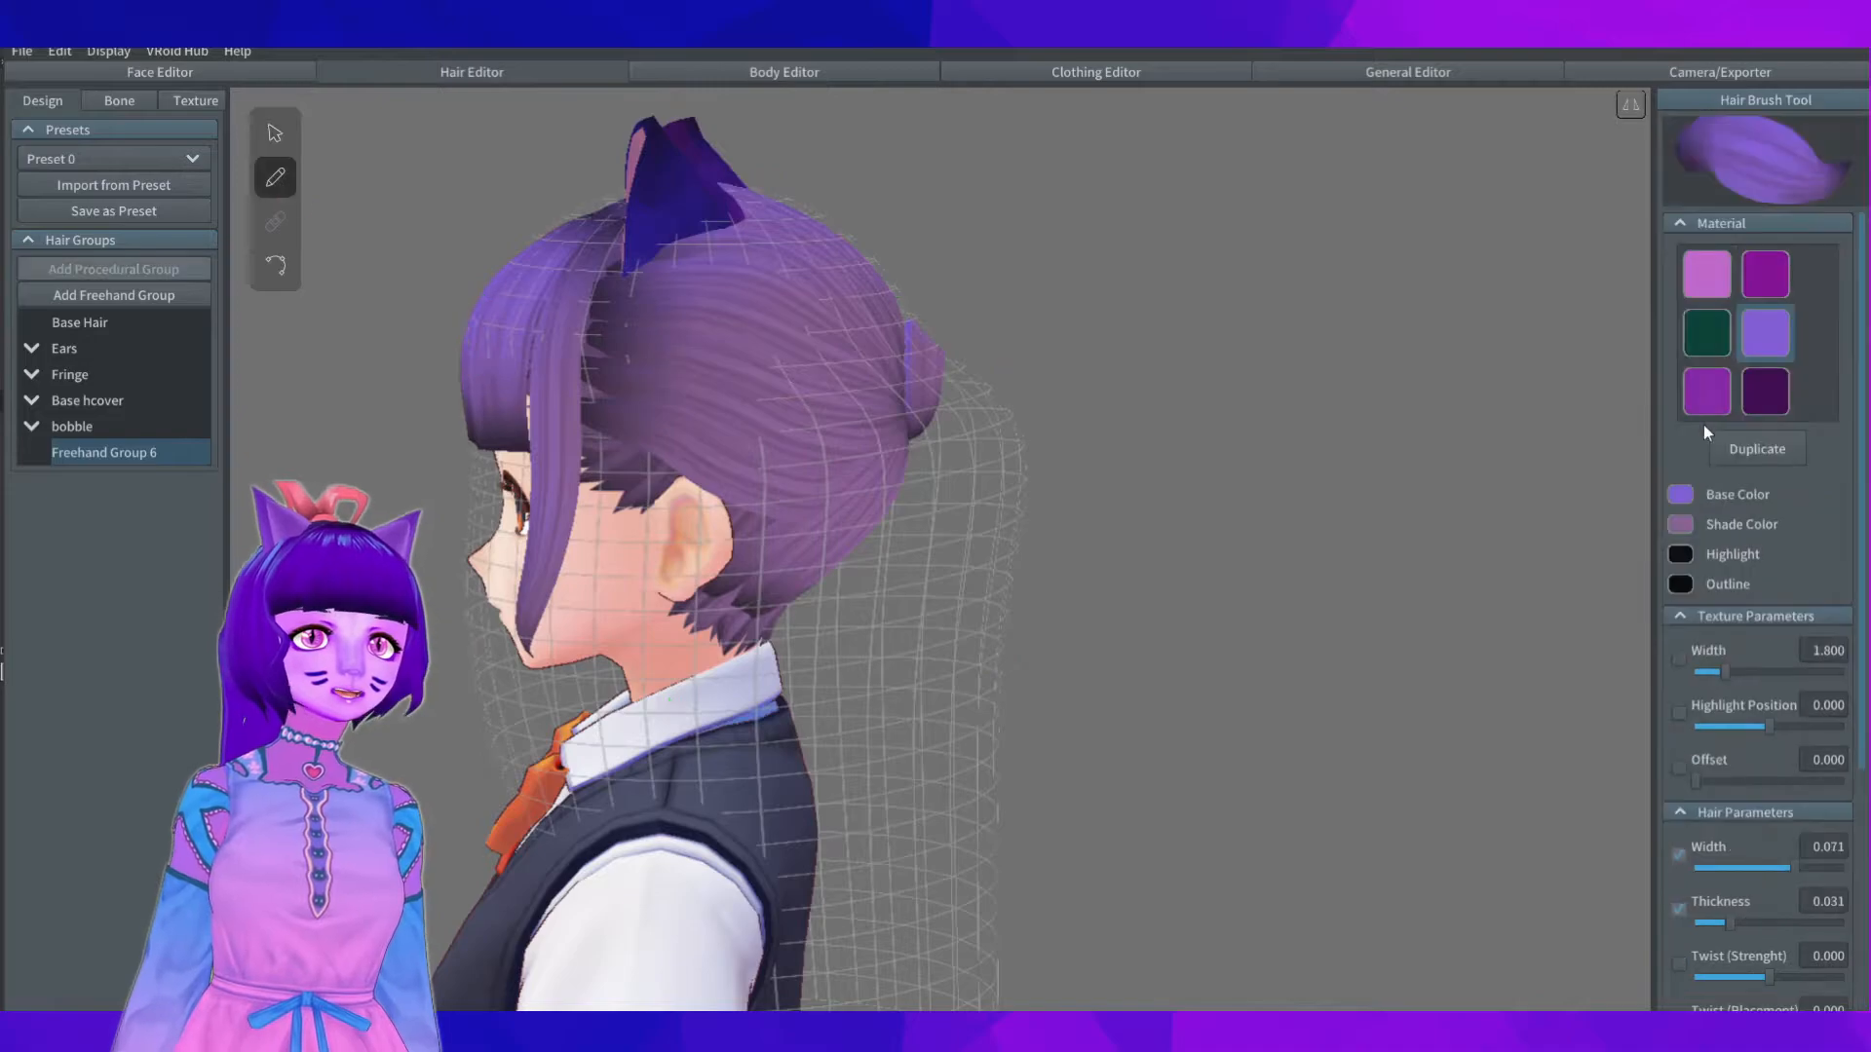
{"action": "right_click_drag", "start_coordinate": [1384, 575], "coordinate": [1199, 540]}
{"action": "scroll", "coordinate": [1199, 539], "scroll_direction": "down", "scroll_amount": 5}
{"action": "middle_click_drag", "start_coordinate": [1198, 540], "coordinate": [1119, 493]}
{"action": "mouse_move", "coordinate": [891, 385]}
{"action": "left_mouse_down"}
{"action": "mouse_move", "coordinate": [869, 676]}
{"action": "mouse_move", "coordinate": [824, 892]}
{"action": "left_mouse_up"}
Step: Move the Freehand Group 6 guide mesh points near the bobble so the strand's root sits closer to it
{"action": "mouse_move", "coordinate": [1053, 843]}
{"action": "right_mouse_down"}
{"action": "mouse_move", "coordinate": [915, 838]}
{"action": "mouse_move", "coordinate": [1057, 351]}
{"action": "mouse_move", "coordinate": [959, 384]}
{"action": "mouse_move", "coordinate": [1164, 436]}
{"action": "mouse_move", "coordinate": [908, 348]}
{"action": "right_mouse_up"}
{"action": "scroll", "coordinate": [1014, 390], "scroll_direction": "up", "scroll_amount": 4}
{"action": "left_click", "coordinate": [274, 132]}
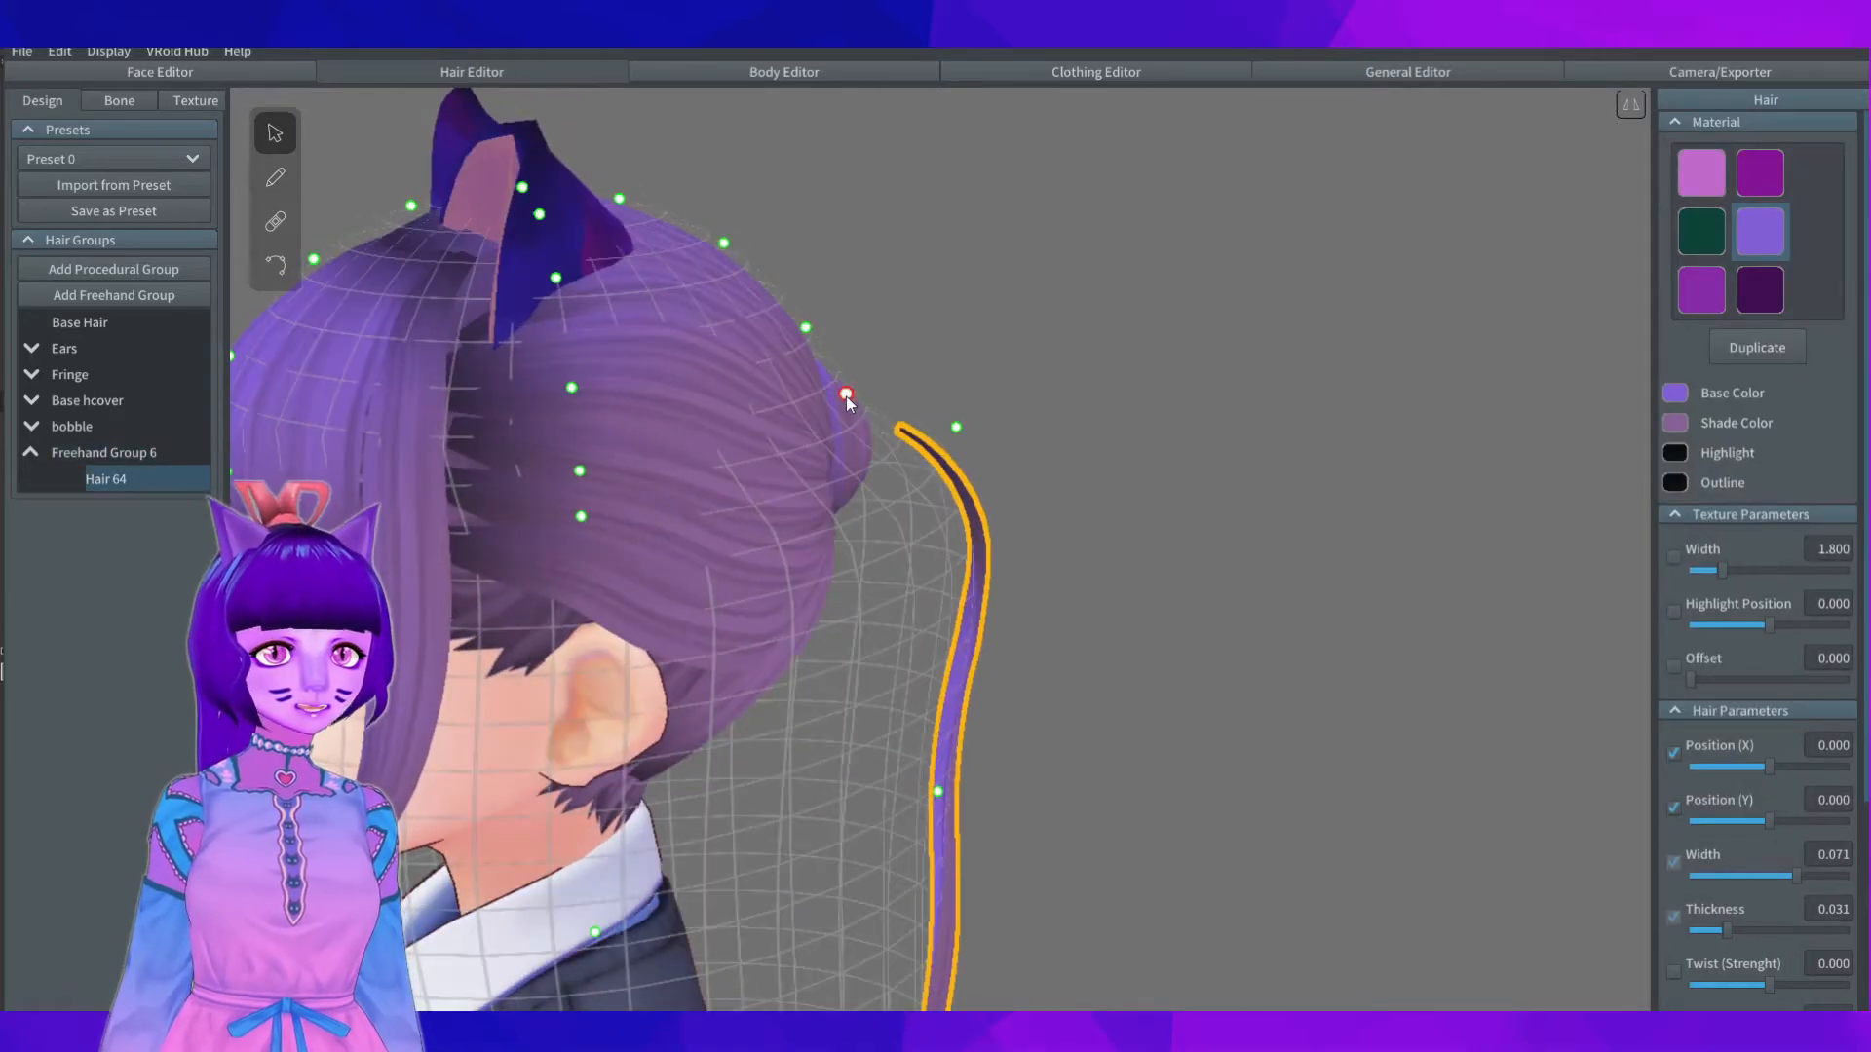
{"action": "left_click_drag", "start_coordinate": [846, 395], "coordinate": [666, 359]}
{"action": "right_click_drag", "start_coordinate": [669, 363], "coordinate": [1156, 492]}
{"action": "left_click_drag", "start_coordinate": [934, 498], "coordinate": [961, 495]}
{"action": "left_click_drag", "start_coordinate": [705, 597], "coordinate": [744, 600]}
Step: Refine the guide mesh points on both sides of the bobble, checking the strand from the back
{"action": "left_click_drag", "start_coordinate": [695, 351], "coordinate": [834, 353]}
{"action": "left_click_drag", "start_coordinate": [1177, 351], "coordinate": [1167, 363]}
{"action": "mouse_move", "coordinate": [836, 354]}
{"action": "left_mouse_down"}
{"action": "mouse_move", "coordinate": [822, 365]}
{"action": "mouse_move", "coordinate": [853, 363]}
{"action": "left_mouse_up"}
{"action": "left_click_drag", "start_coordinate": [1163, 596], "coordinate": [1132, 589]}
{"action": "scroll", "coordinate": [1121, 586], "scroll_direction": "down", "scroll_amount": 4}
{"action": "mouse_move", "coordinate": [1101, 580]}
{"action": "right_mouse_down"}
{"action": "mouse_move", "coordinate": [1025, 565]}
{"action": "mouse_move", "coordinate": [1129, 563]}
{"action": "mouse_move", "coordinate": [1087, 575]}
{"action": "right_mouse_up"}
{"action": "left_click", "coordinate": [1087, 575]}
{"action": "right_click_drag", "start_coordinate": [967, 640], "coordinate": [867, 636]}
Step: Paint a second long strand in Freehand Group 6 from the bobble down the middle of the back
{"action": "left_click", "coordinate": [104, 453]}
{"action": "right_click_drag", "start_coordinate": [1197, 629], "coordinate": [1174, 682]}
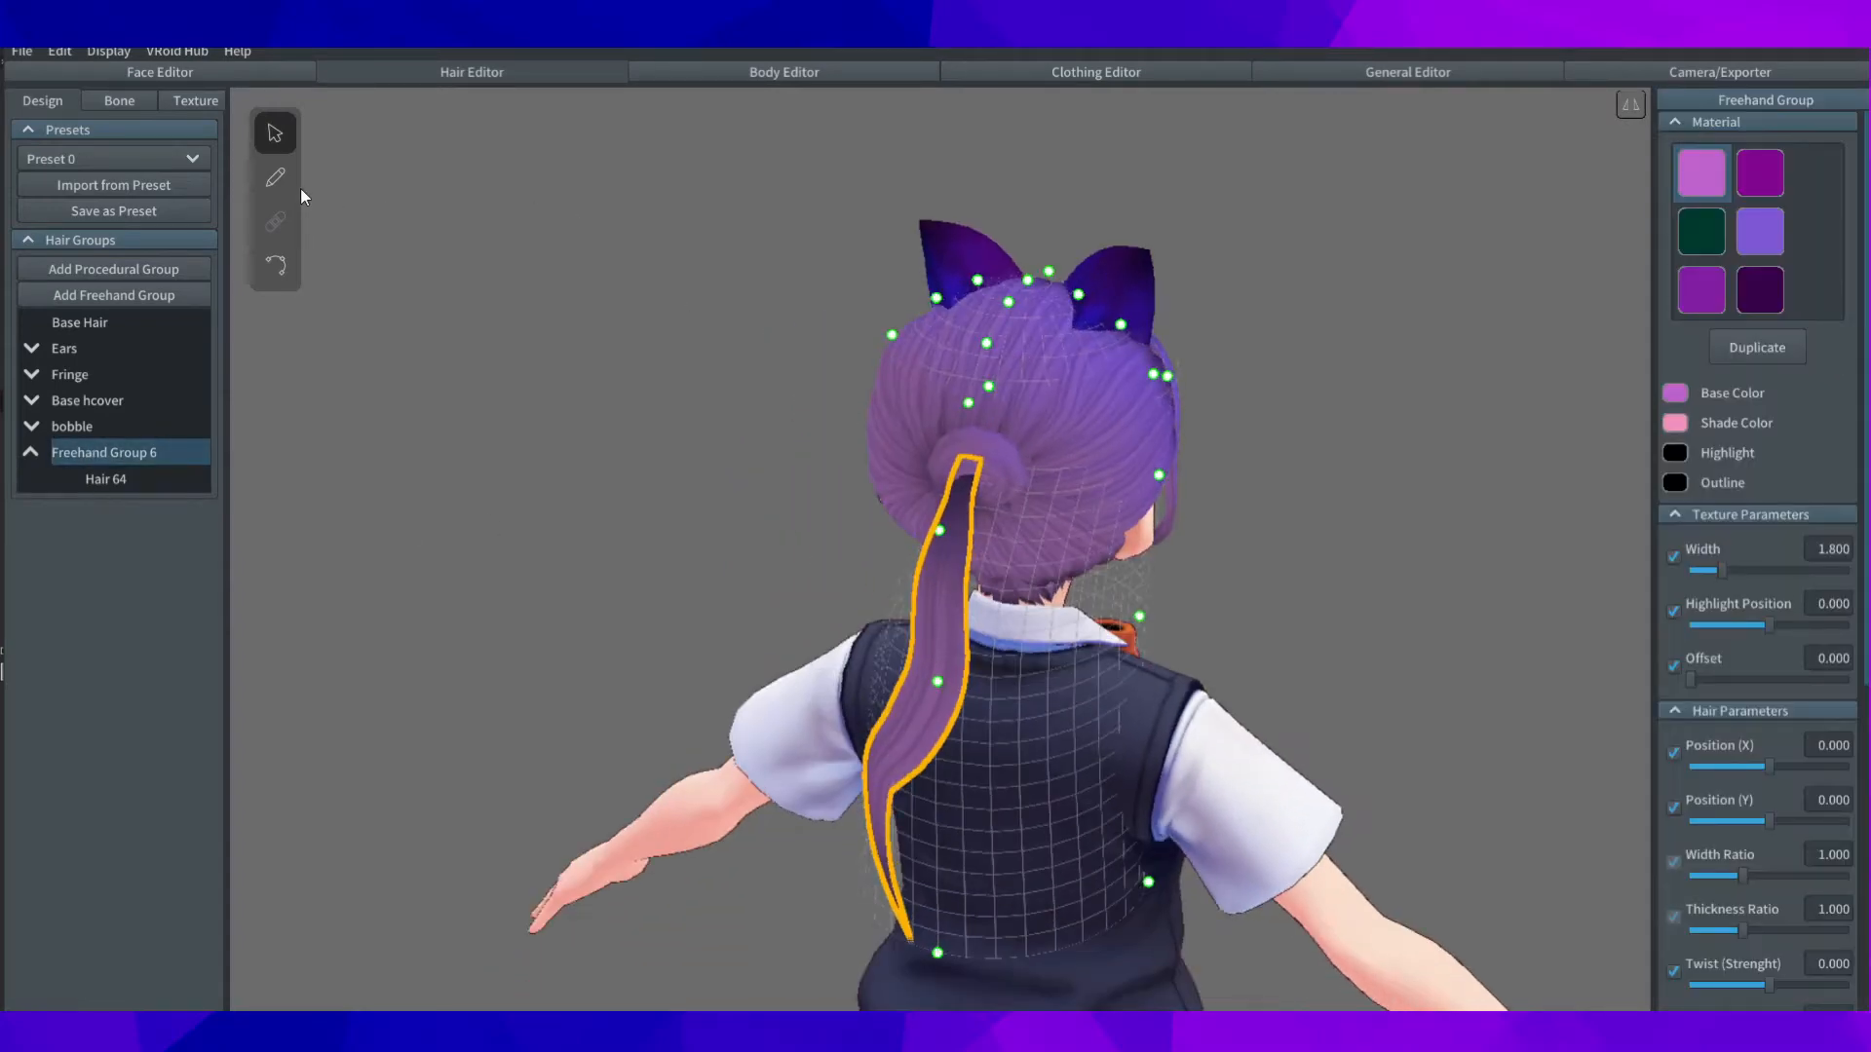
{"action": "left_click", "coordinate": [276, 177]}
{"action": "right_click_drag", "start_coordinate": [1149, 565], "coordinate": [1014, 518]}
{"action": "mouse_move", "coordinate": [996, 495]}
{"action": "left_mouse_down"}
{"action": "mouse_move", "coordinate": [936, 772]}
{"action": "mouse_move", "coordinate": [933, 941]}
{"action": "left_mouse_up"}
{"action": "right_click_drag", "start_coordinate": [936, 926], "coordinate": [1091, 902]}
{"action": "scroll", "coordinate": [1072, 877], "scroll_direction": "up", "scroll_amount": 2}
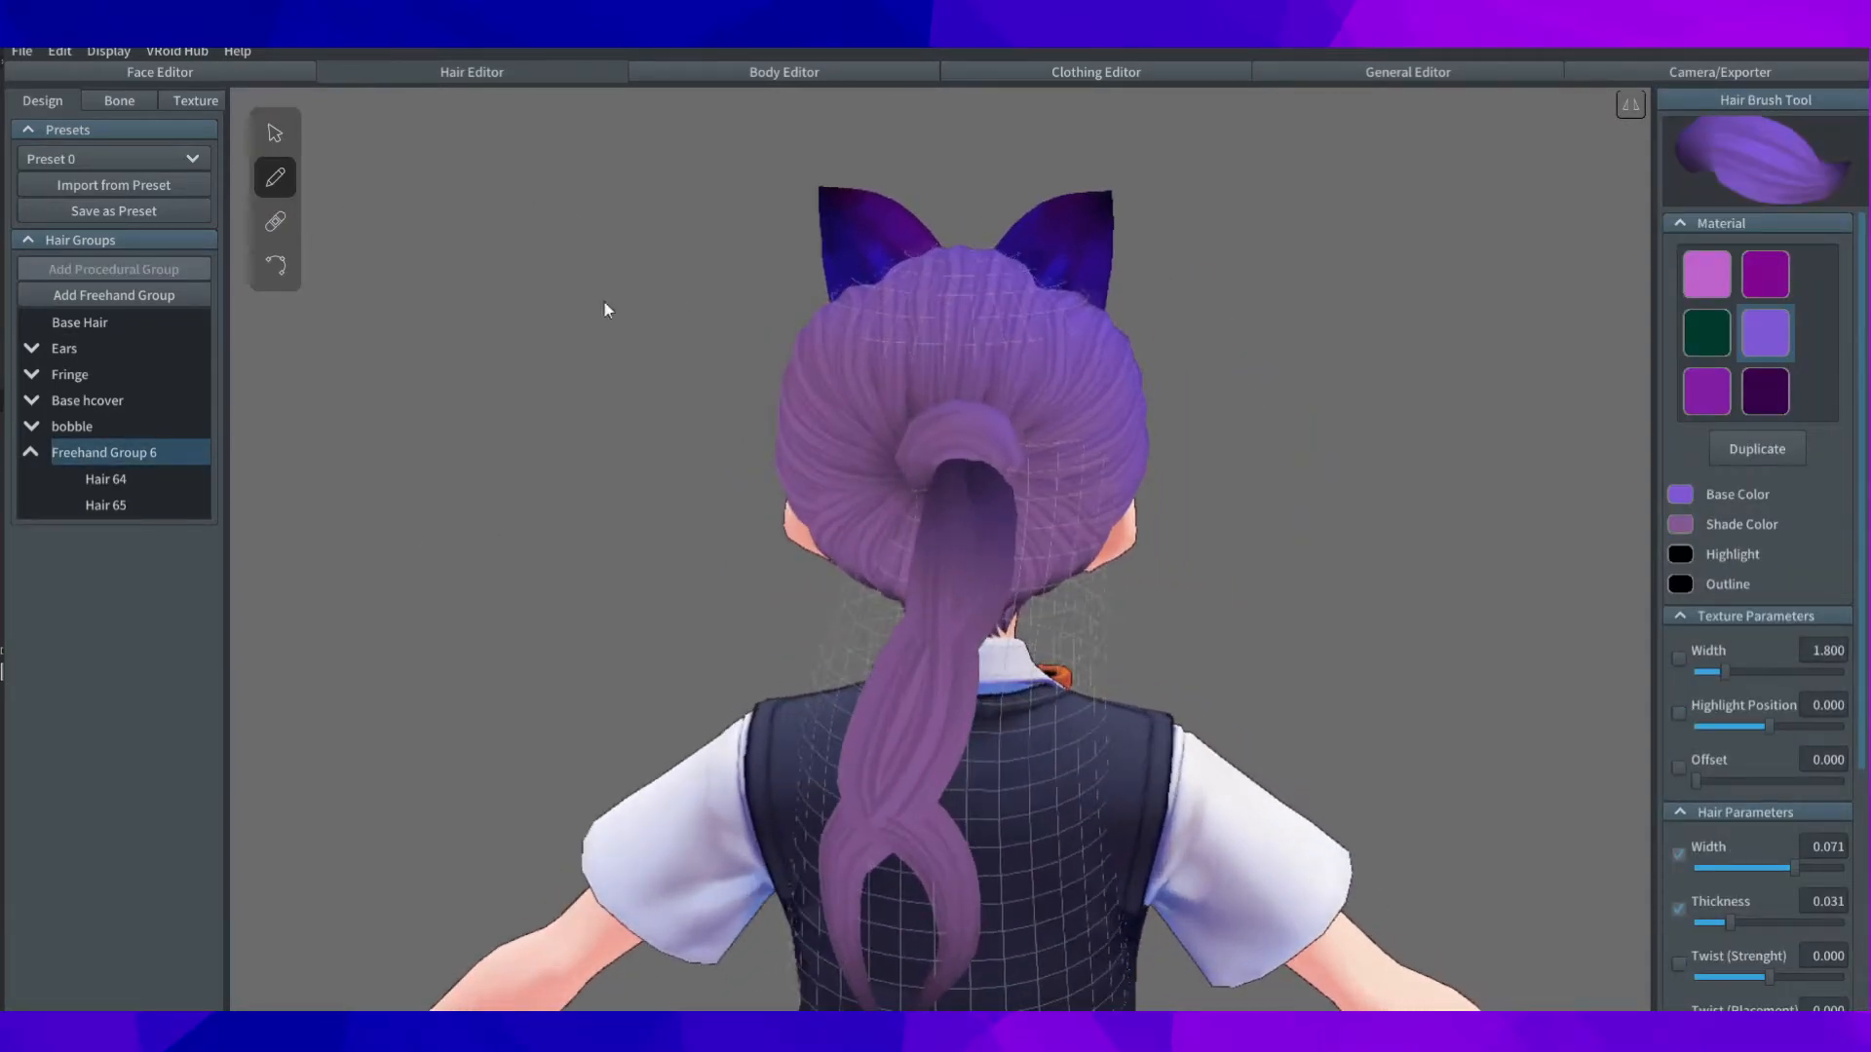
Step: Straighten Hair 65 by moving its middle control points to the right, away from the first strand
{"action": "left_click", "coordinate": [105, 505]}
{"action": "left_click", "coordinate": [276, 266]}
{"action": "left_click_drag", "start_coordinate": [987, 539], "coordinate": [980, 720]}
{"action": "left_click_drag", "start_coordinate": [881, 797], "coordinate": [985, 805]}
{"action": "left_click_drag", "start_coordinate": [915, 824], "coordinate": [985, 839]}
{"action": "scroll", "coordinate": [1052, 918], "scroll_direction": "down", "scroll_amount": 1}
{"action": "scroll", "coordinate": [1052, 918], "scroll_direction": "up", "scroll_amount": 2}
Step: Reposition the lower control points so the strand hangs down to its tip in a smoother curve
{"action": "left_click_drag", "start_coordinate": [819, 770], "coordinate": [864, 956]}
{"action": "middle_click_drag", "start_coordinate": [947, 970], "coordinate": [926, 755]}
{"action": "scroll", "coordinate": [926, 755], "scroll_direction": "up", "scroll_amount": 2}
{"action": "left_click_drag", "start_coordinate": [815, 718], "coordinate": [769, 779]}
{"action": "scroll", "coordinate": [769, 778], "scroll_direction": "down", "scroll_amount": 2}
{"action": "right_click_drag", "start_coordinate": [769, 778], "coordinate": [891, 371]}
{"action": "left_click", "coordinate": [834, 585]}
Step: Adjust the upper and middle control points of the left-hand ponytail strand to smooth its curve below the bobble
{"action": "middle_click_drag", "start_coordinate": [891, 371], "coordinate": [885, 522]}
{"action": "scroll", "coordinate": [886, 523], "scroll_direction": "up", "scroll_amount": 2}
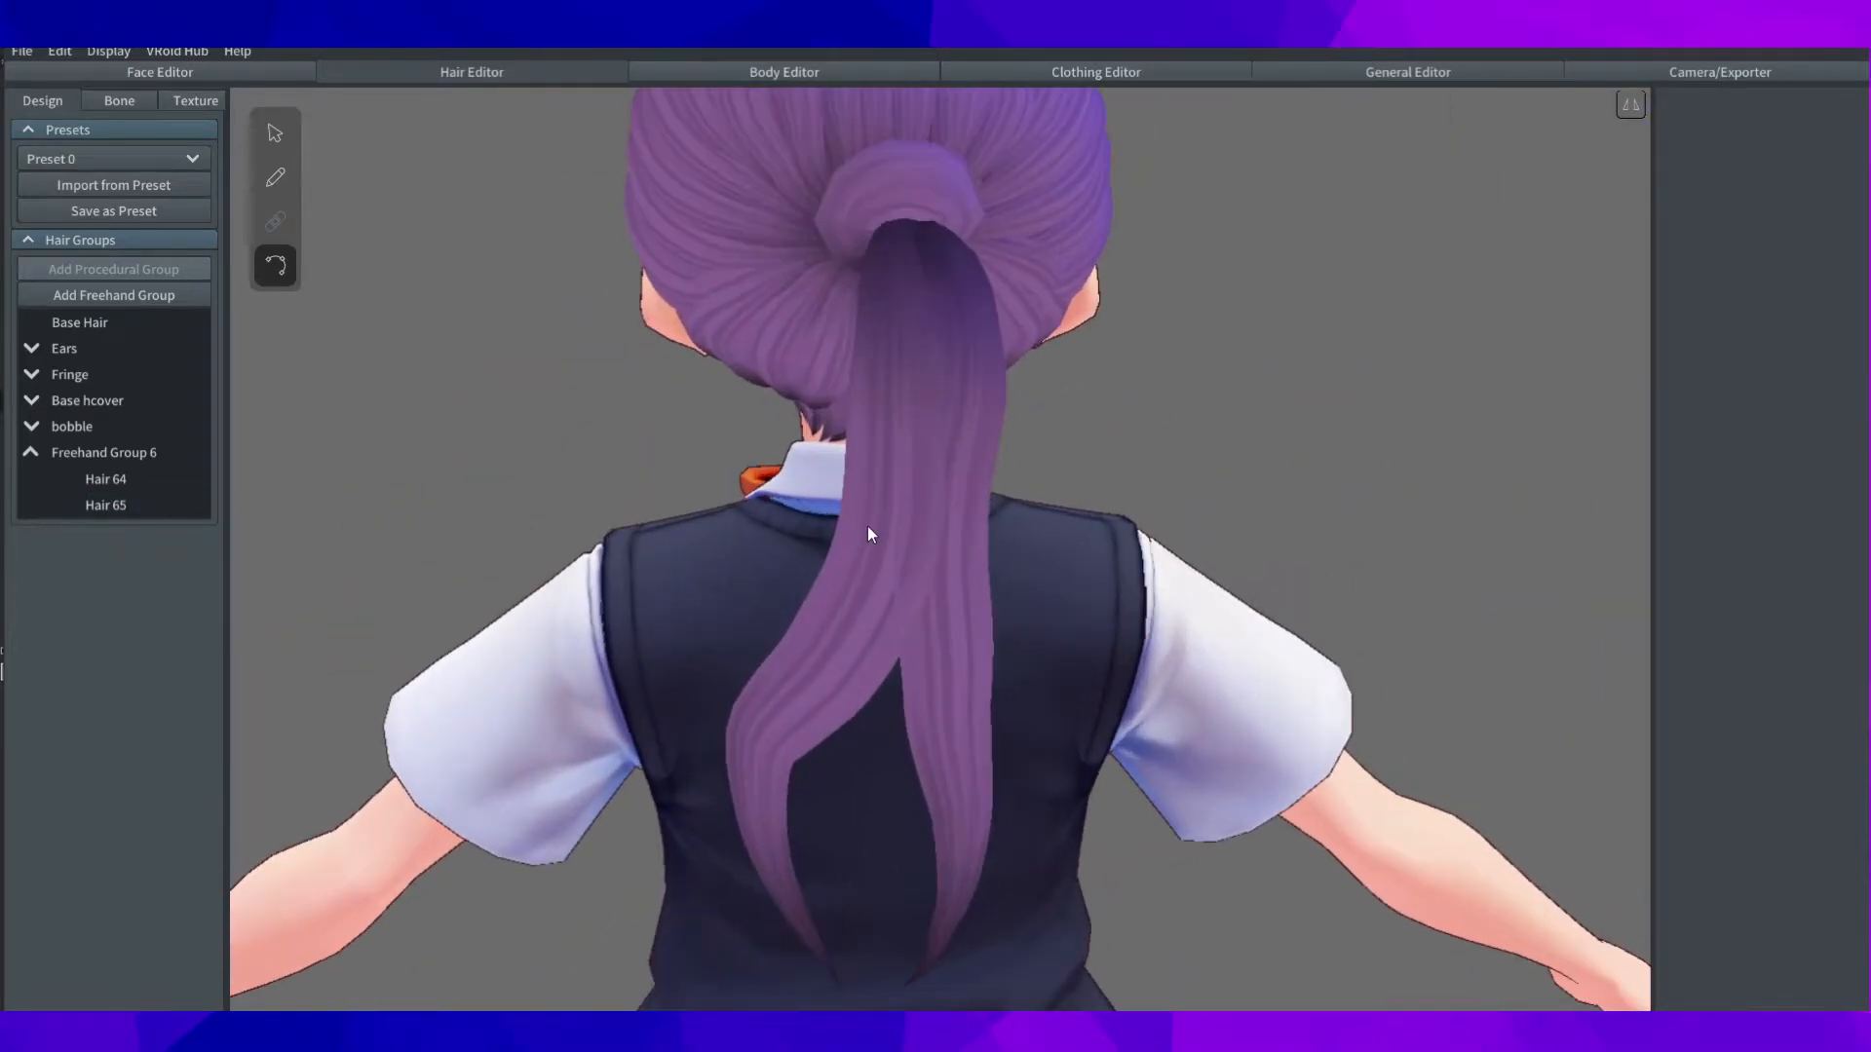
{"action": "left_click", "coordinate": [886, 517]}
{"action": "left_click_drag", "start_coordinate": [894, 327], "coordinate": [904, 335]}
{"action": "left_click_drag", "start_coordinate": [894, 455], "coordinate": [879, 452]}
{"action": "left_click_drag", "start_coordinate": [892, 511], "coordinate": [863, 508]}
{"action": "left_click_drag", "start_coordinate": [868, 573], "coordinate": [839, 573]}
{"action": "left_click_drag", "start_coordinate": [846, 635], "coordinate": [836, 627]}
{"action": "left_click", "coordinate": [1174, 475]}
Step: Straighten the lower half of the left-hand strand by pulling its control points toward the right-hand strand
{"action": "right_click_drag", "start_coordinate": [1174, 476], "coordinate": [996, 538]}
{"action": "left_click", "coordinate": [901, 501]}
{"action": "right_click_drag", "start_coordinate": [900, 500], "coordinate": [885, 507]}
{"action": "left_click_drag", "start_coordinate": [842, 679], "coordinate": [868, 689]}
{"action": "left_click_drag", "start_coordinate": [805, 729], "coordinate": [857, 765]}
{"action": "left_click_drag", "start_coordinate": [782, 770], "coordinate": [864, 789]}
{"action": "left_click_drag", "start_coordinate": [857, 638], "coordinate": [872, 620]}
{"action": "left_click_drag", "start_coordinate": [867, 689], "coordinate": [862, 671]}
{"action": "mouse_move", "coordinate": [858, 764]}
{"action": "left_mouse_down"}
{"action": "mouse_move", "coordinate": [880, 694]}
{"action": "mouse_move", "coordinate": [875, 766]}
{"action": "left_mouse_up"}
{"action": "left_click_drag", "start_coordinate": [782, 815], "coordinate": [884, 816]}
{"action": "left_click_drag", "start_coordinate": [791, 865], "coordinate": [896, 859]}
{"action": "left_click_drag", "start_coordinate": [817, 918], "coordinate": [886, 914]}
{"action": "left_click", "coordinate": [1077, 546]}
Step: Inspect the two-strand ponytail and its guide mesh from the sides and back
{"action": "right_click_drag", "start_coordinate": [1076, 545], "coordinate": [1121, 492]}
{"action": "left_click", "coordinate": [168, 451]}
{"action": "mouse_move", "coordinate": [624, 429]}
{"action": "right_mouse_down"}
{"action": "mouse_move", "coordinate": [734, 430]}
{"action": "mouse_move", "coordinate": [604, 430]}
{"action": "mouse_move", "coordinate": [1237, 430]}
{"action": "mouse_move", "coordinate": [937, 555]}
{"action": "mouse_move", "coordinate": [287, 536]}
{"action": "right_mouse_up"}
{"action": "left_click", "coordinate": [1236, 430]}
{"action": "left_click", "coordinate": [168, 451]}
{"action": "right_click_drag", "start_coordinate": [584, 555], "coordinate": [1180, 565]}
{"action": "left_click", "coordinate": [166, 451]}
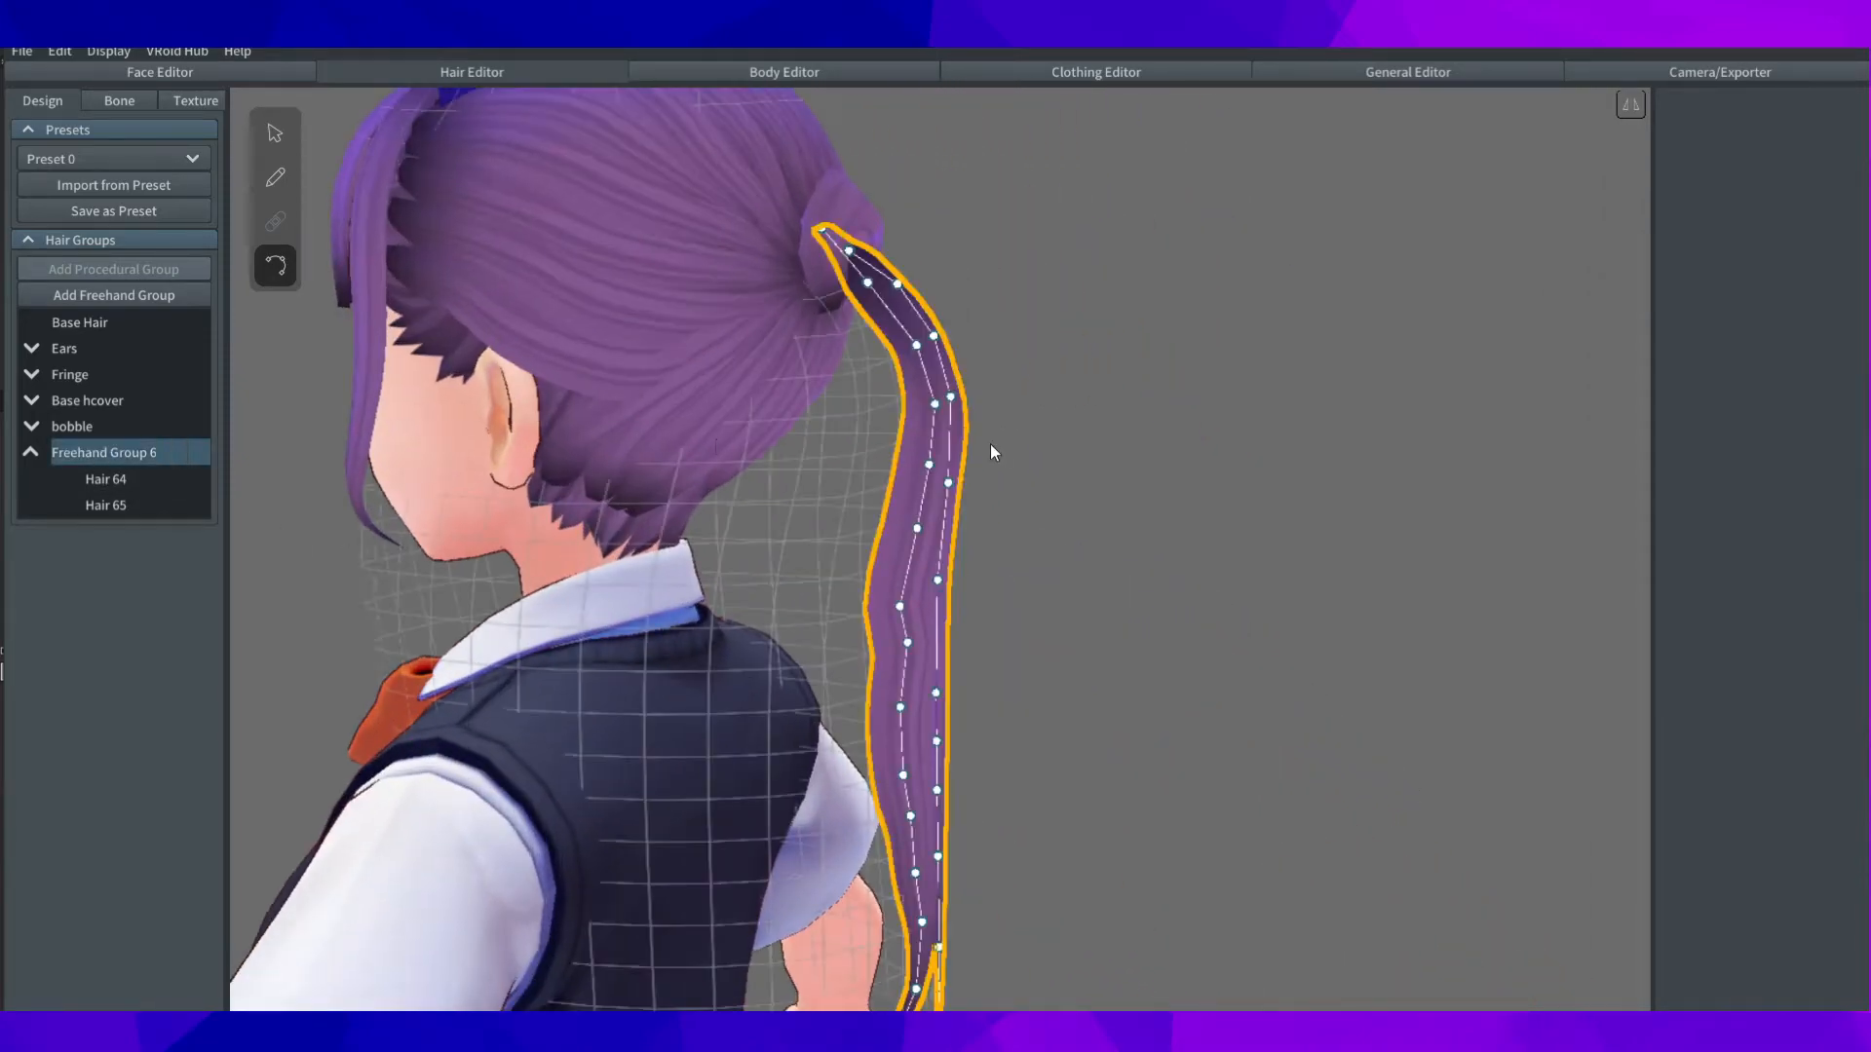
{"action": "right_click_drag", "start_coordinate": [1000, 447], "coordinate": [942, 448]}
{"action": "scroll", "coordinate": [941, 450], "scroll_direction": "up", "scroll_amount": 2}
{"action": "right_click_drag", "start_coordinate": [1082, 462], "coordinate": [707, 466]}
Step: Shift the Freehand Group 6 guide mesh point at the bobble slightly and check the ponytail from both sides
{"action": "left_click", "coordinate": [275, 133]}
{"action": "left_click_drag", "start_coordinate": [957, 248], "coordinate": [990, 252]}
{"action": "left_click", "coordinate": [1272, 456]}
{"action": "mouse_move", "coordinate": [812, 372]}
{"action": "right_mouse_down"}
{"action": "mouse_move", "coordinate": [1272, 456]}
{"action": "mouse_move", "coordinate": [1107, 382]}
{"action": "mouse_move", "coordinate": [1169, 389]}
{"action": "right_mouse_up"}
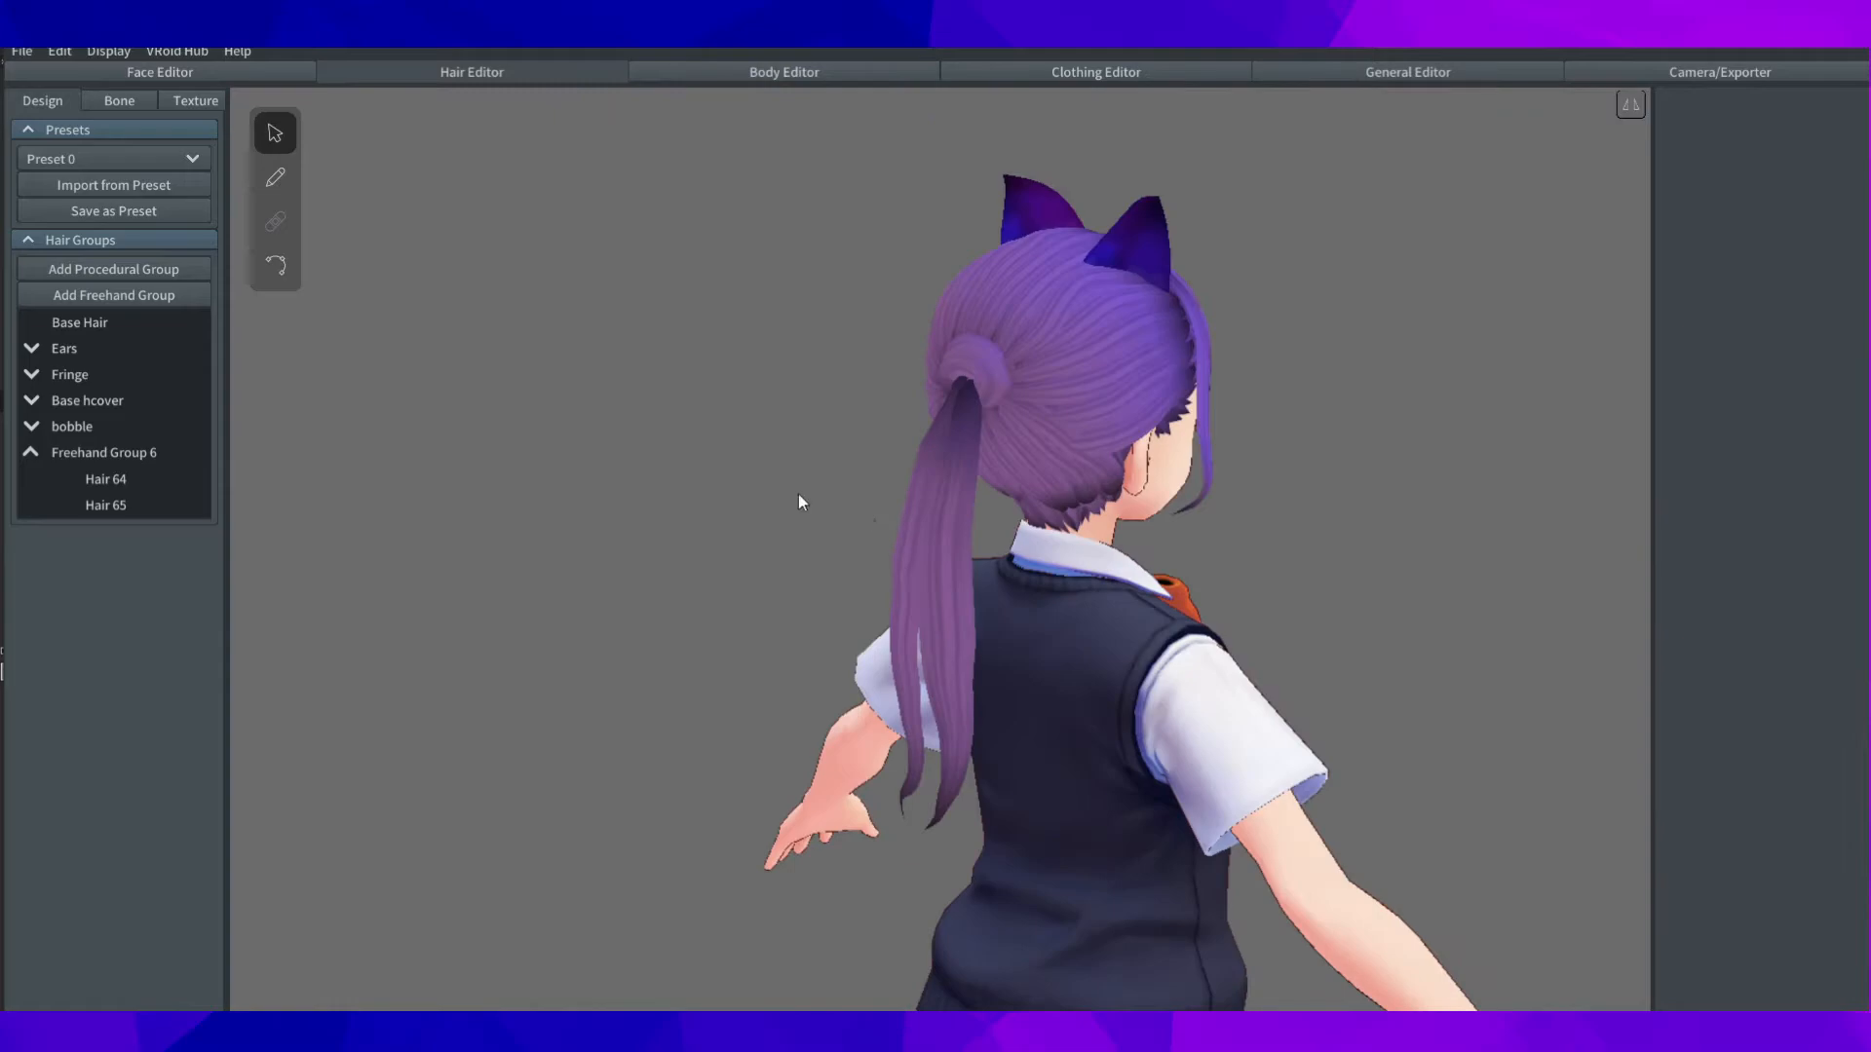
{"action": "mouse_move", "coordinate": [798, 501]}
{"action": "right_mouse_down"}
{"action": "mouse_move", "coordinate": [906, 467]}
{"action": "mouse_move", "coordinate": [1023, 468]}
{"action": "right_mouse_up"}
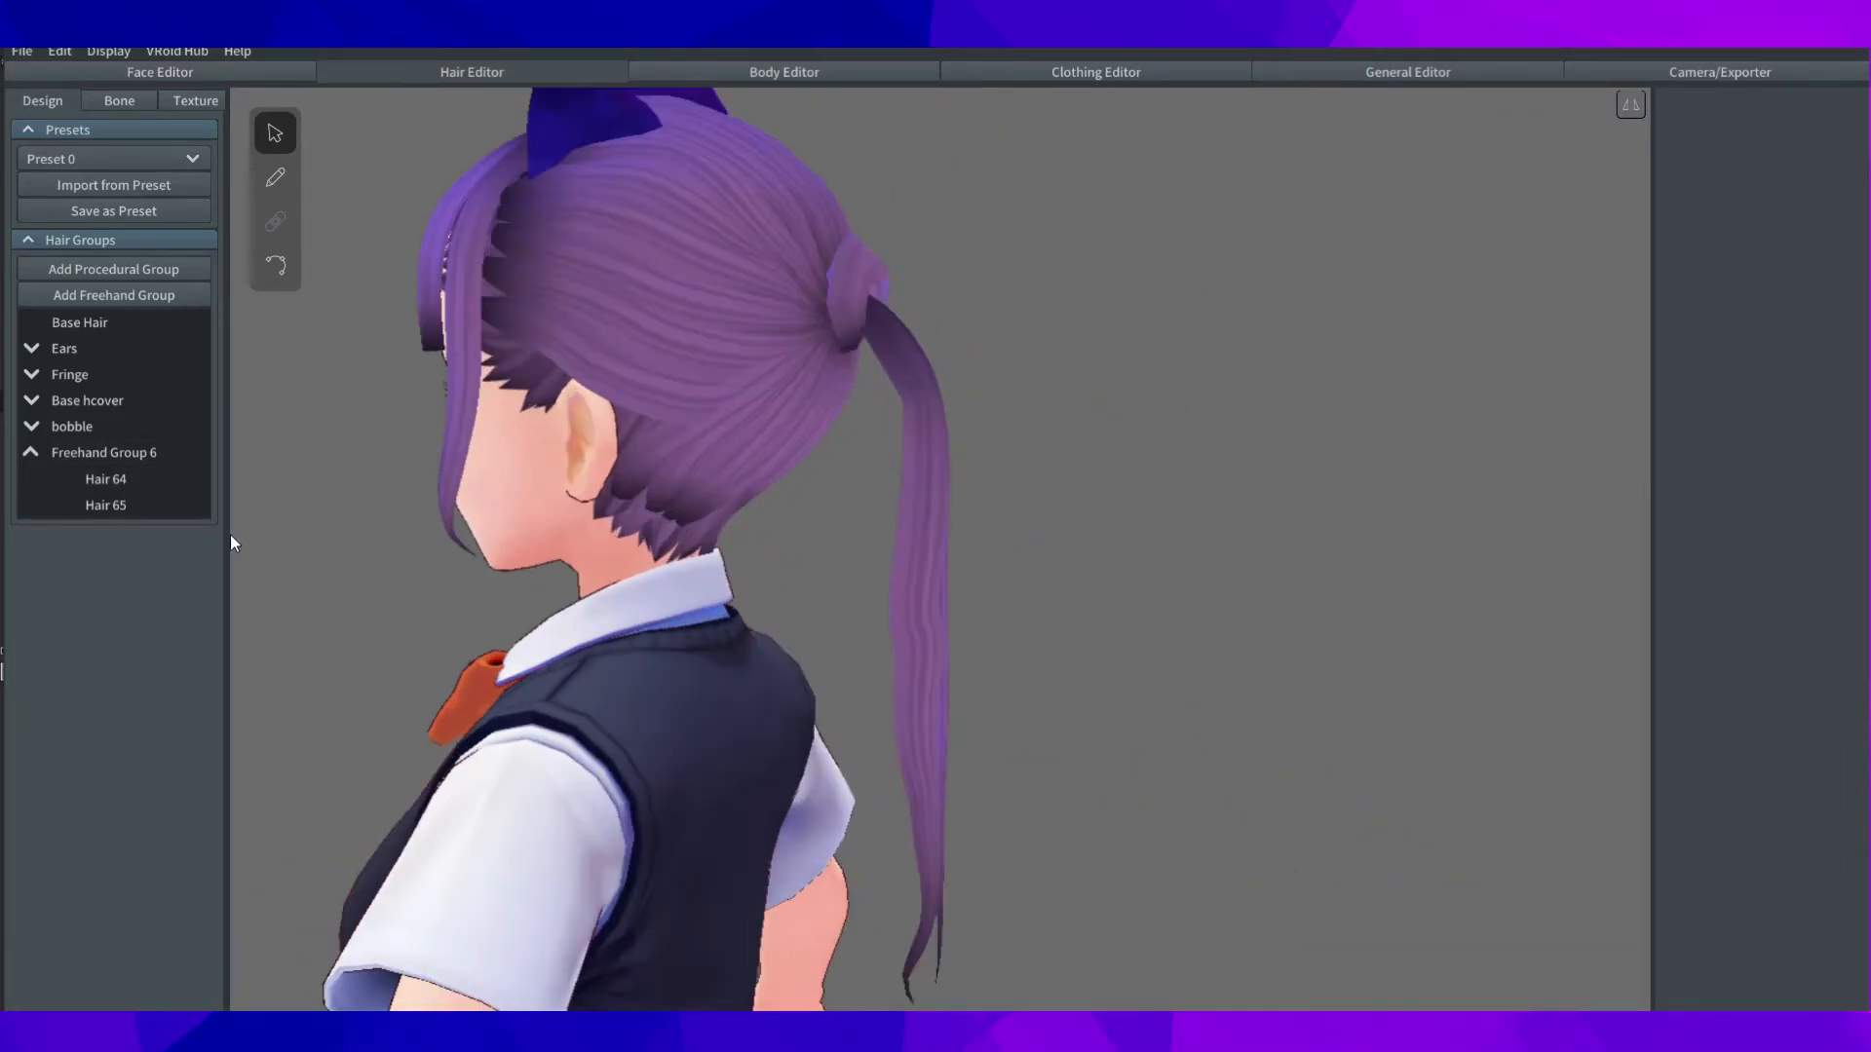
Step: Duplicate Freehand Group 6 and move the copy's guide mesh points inward to form an inner ponytail layer
{"action": "left_click", "coordinate": [74, 450]}
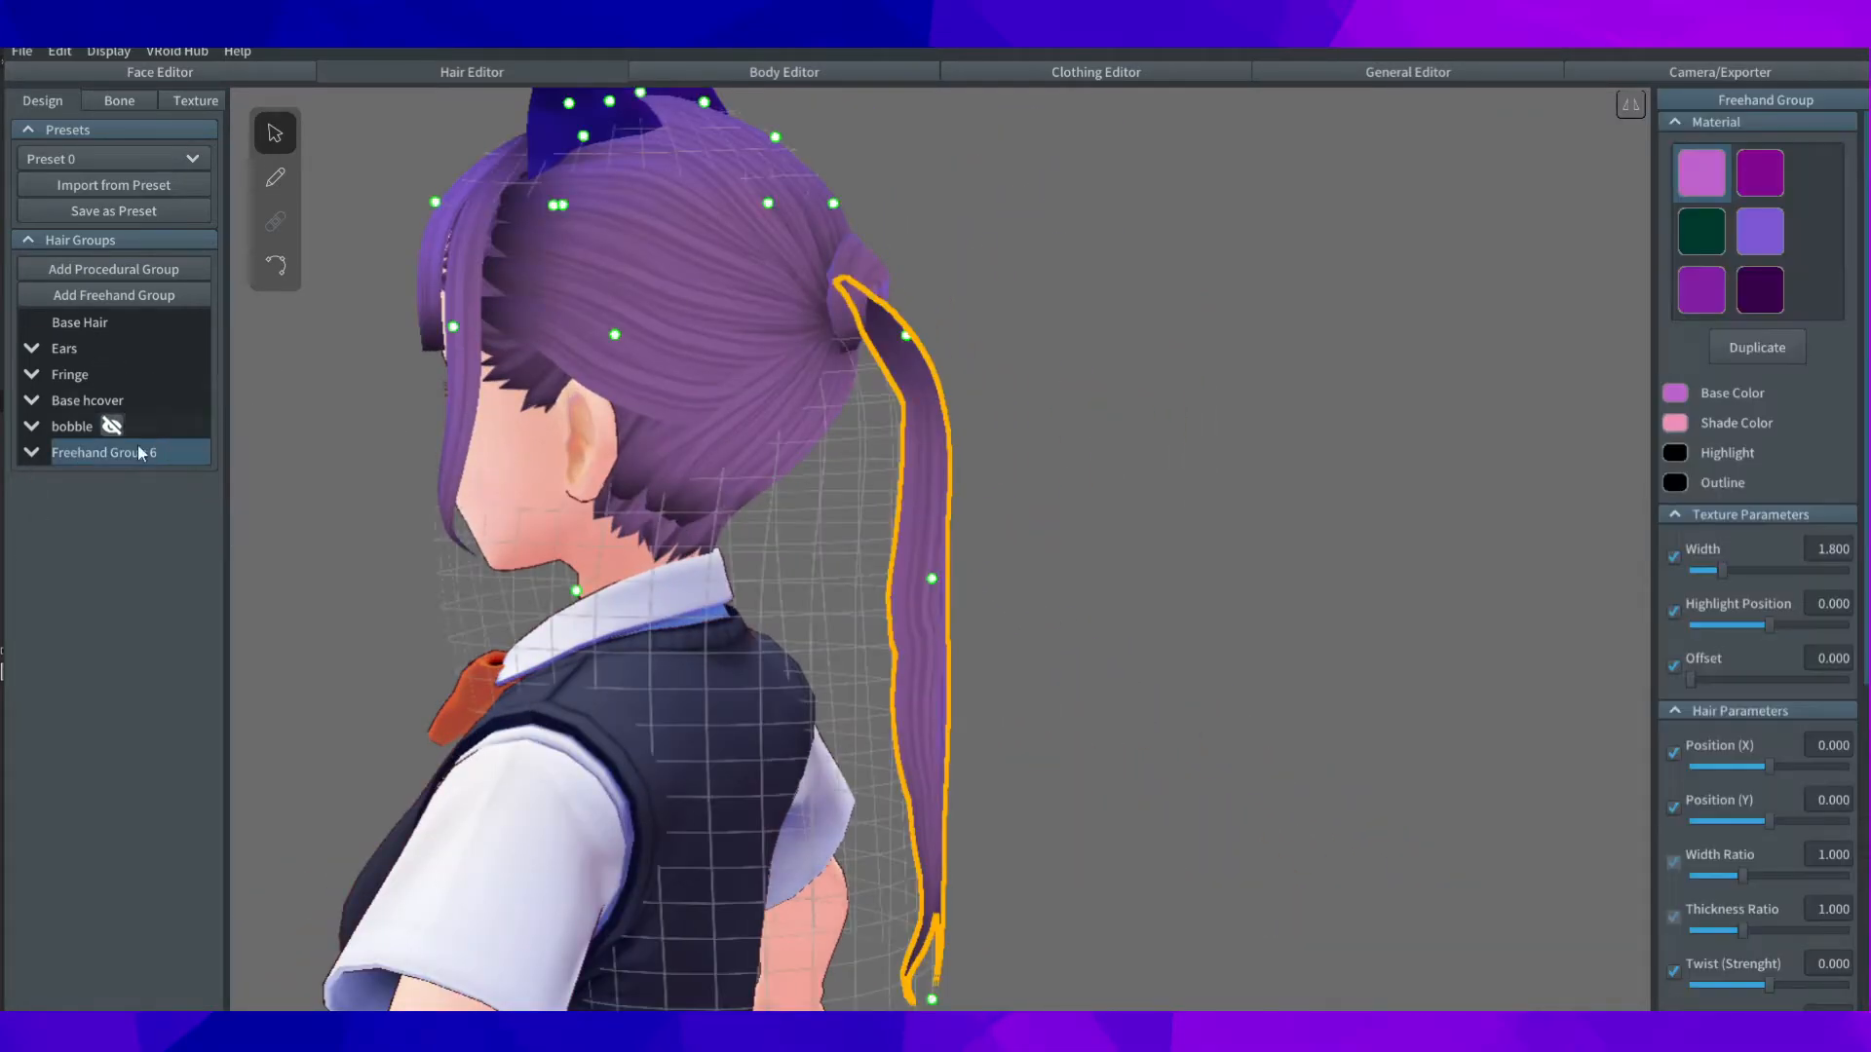
{"action": "right_click", "coordinate": [97, 450]}
{"action": "left_click", "coordinate": [143, 487]}
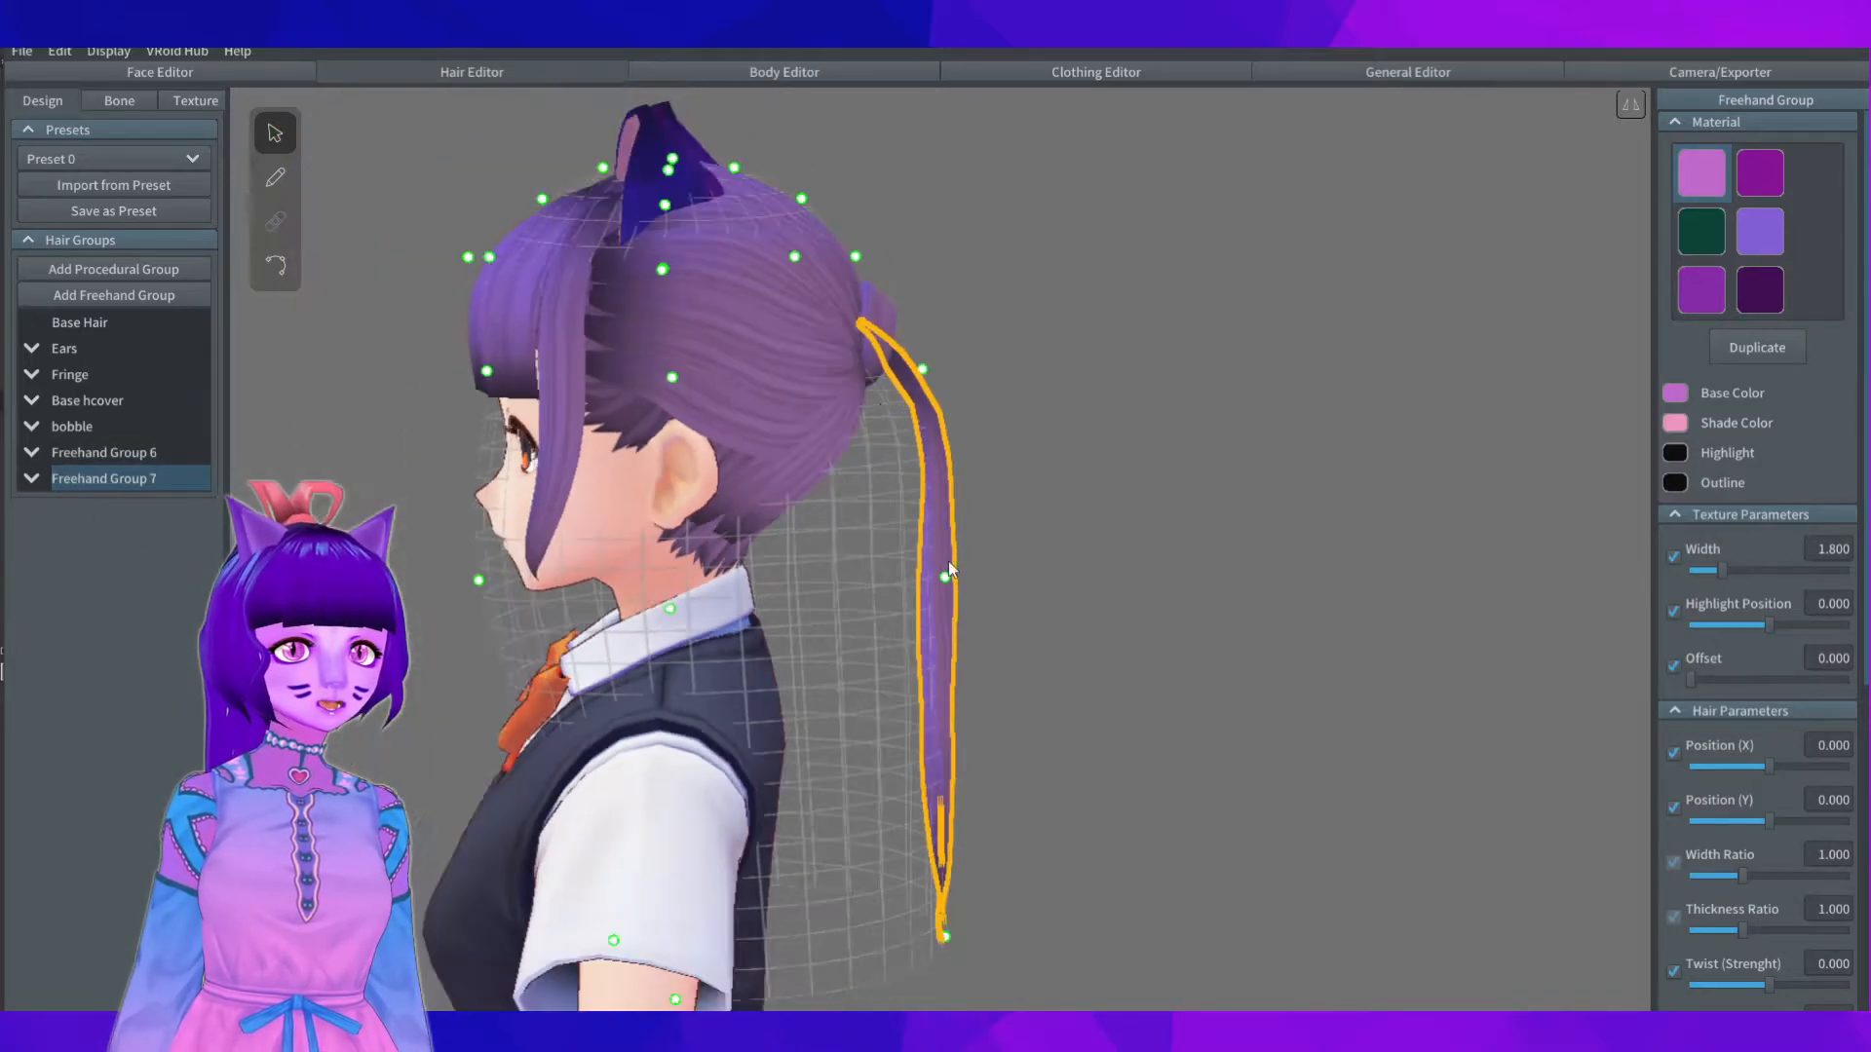
{"action": "scroll", "coordinate": [1002, 394], "scroll_direction": "up", "scroll_amount": 2}
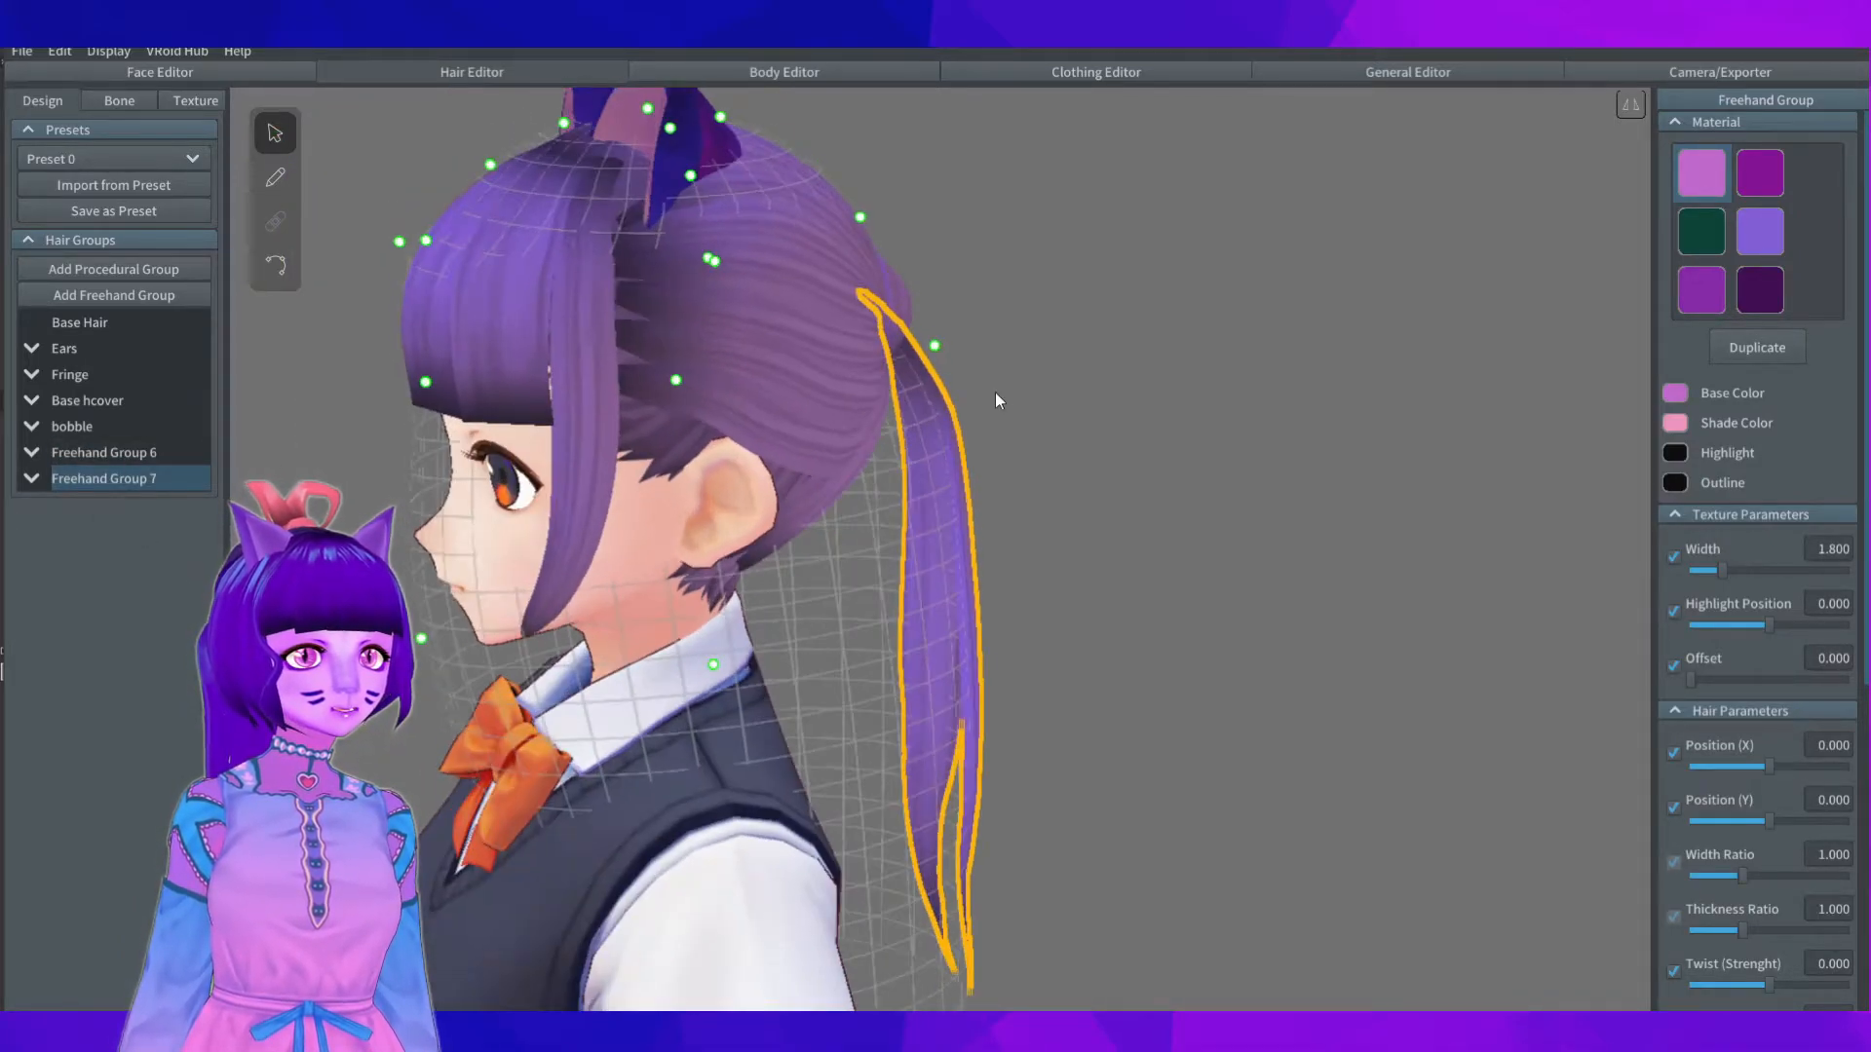
{"action": "left_click_drag", "start_coordinate": [915, 339], "coordinate": [890, 344]}
{"action": "left_click_drag", "start_coordinate": [948, 582], "coordinate": [900, 585]}
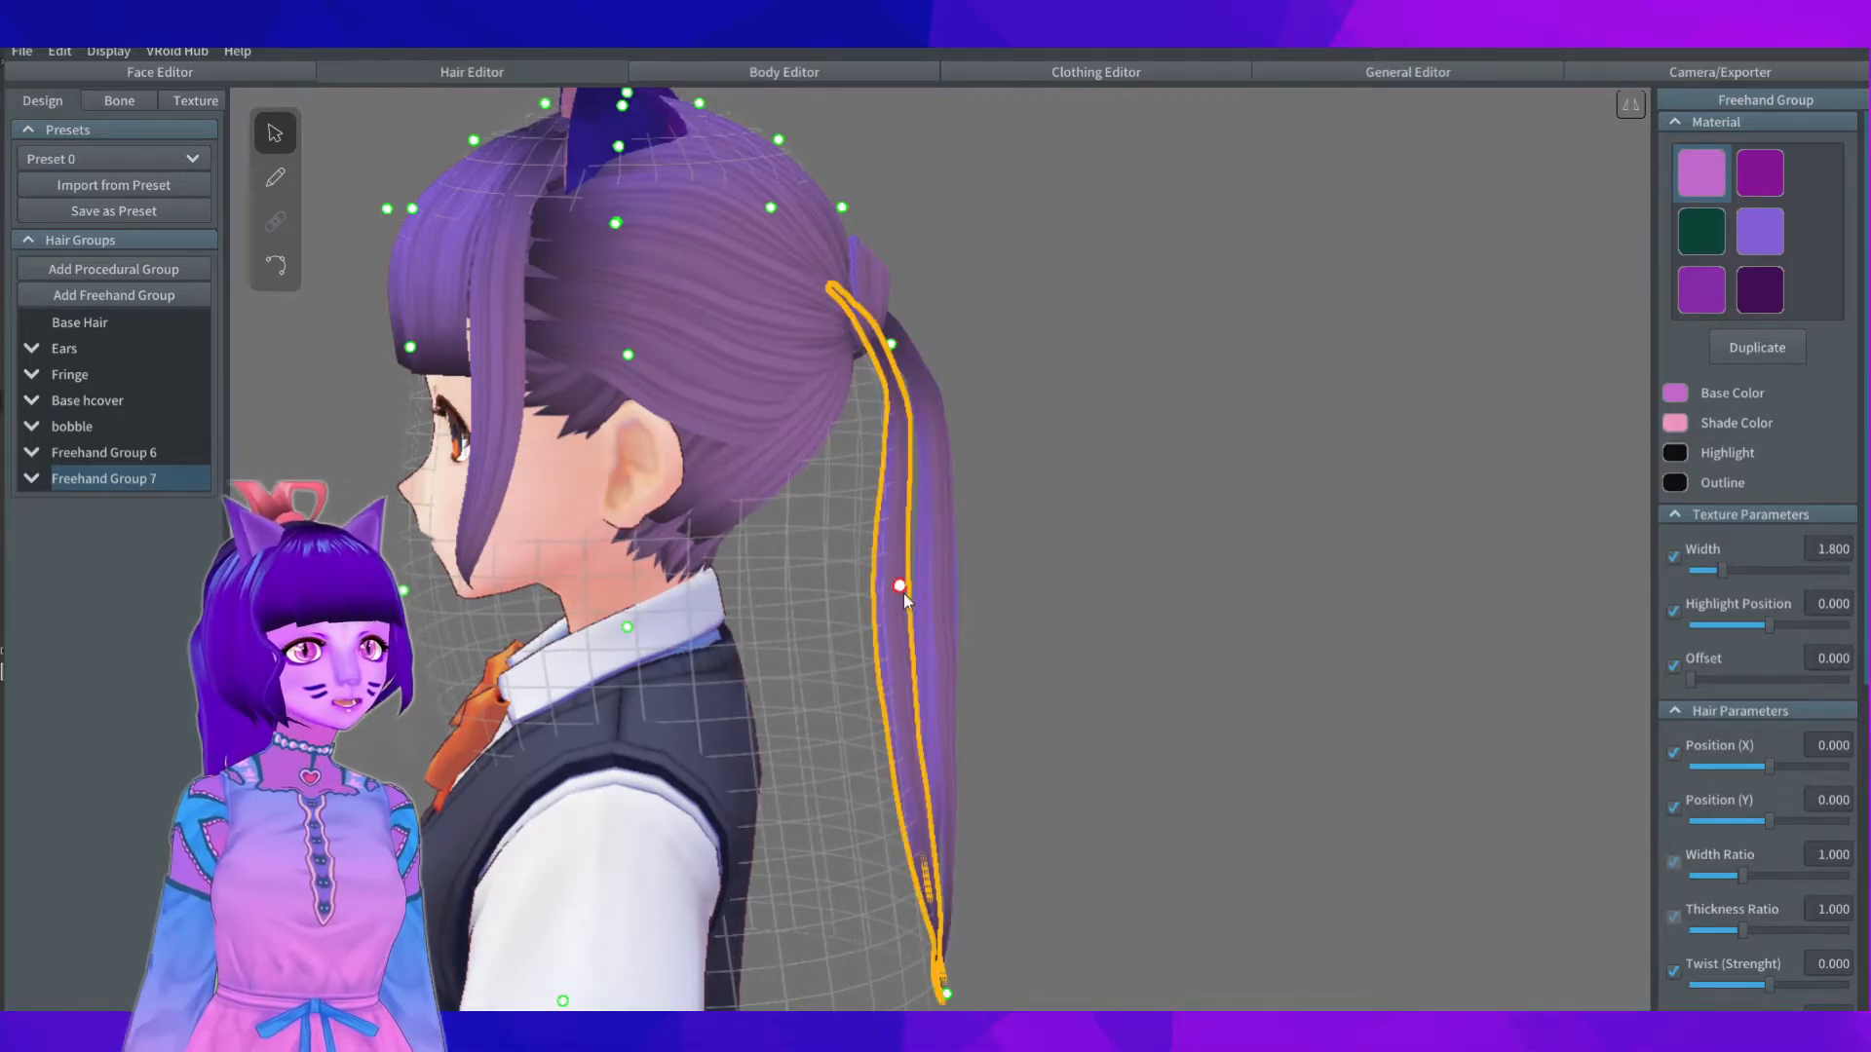
{"action": "mouse_move", "coordinate": [936, 975]}
{"action": "right_mouse_down"}
{"action": "mouse_move", "coordinate": [780, 832]}
{"action": "mouse_move", "coordinate": [920, 578]}
{"action": "mouse_move", "coordinate": [1033, 583]}
{"action": "mouse_move", "coordinate": [930, 605]}
{"action": "mouse_move", "coordinate": [1066, 601]}
{"action": "mouse_move", "coordinate": [949, 702]}
{"action": "mouse_move", "coordinate": [941, 545]}
{"action": "mouse_move", "coordinate": [838, 516]}
{"action": "right_mouse_up"}
{"action": "left_click", "coordinate": [1033, 583]}
{"action": "left_click", "coordinate": [847, 526]}
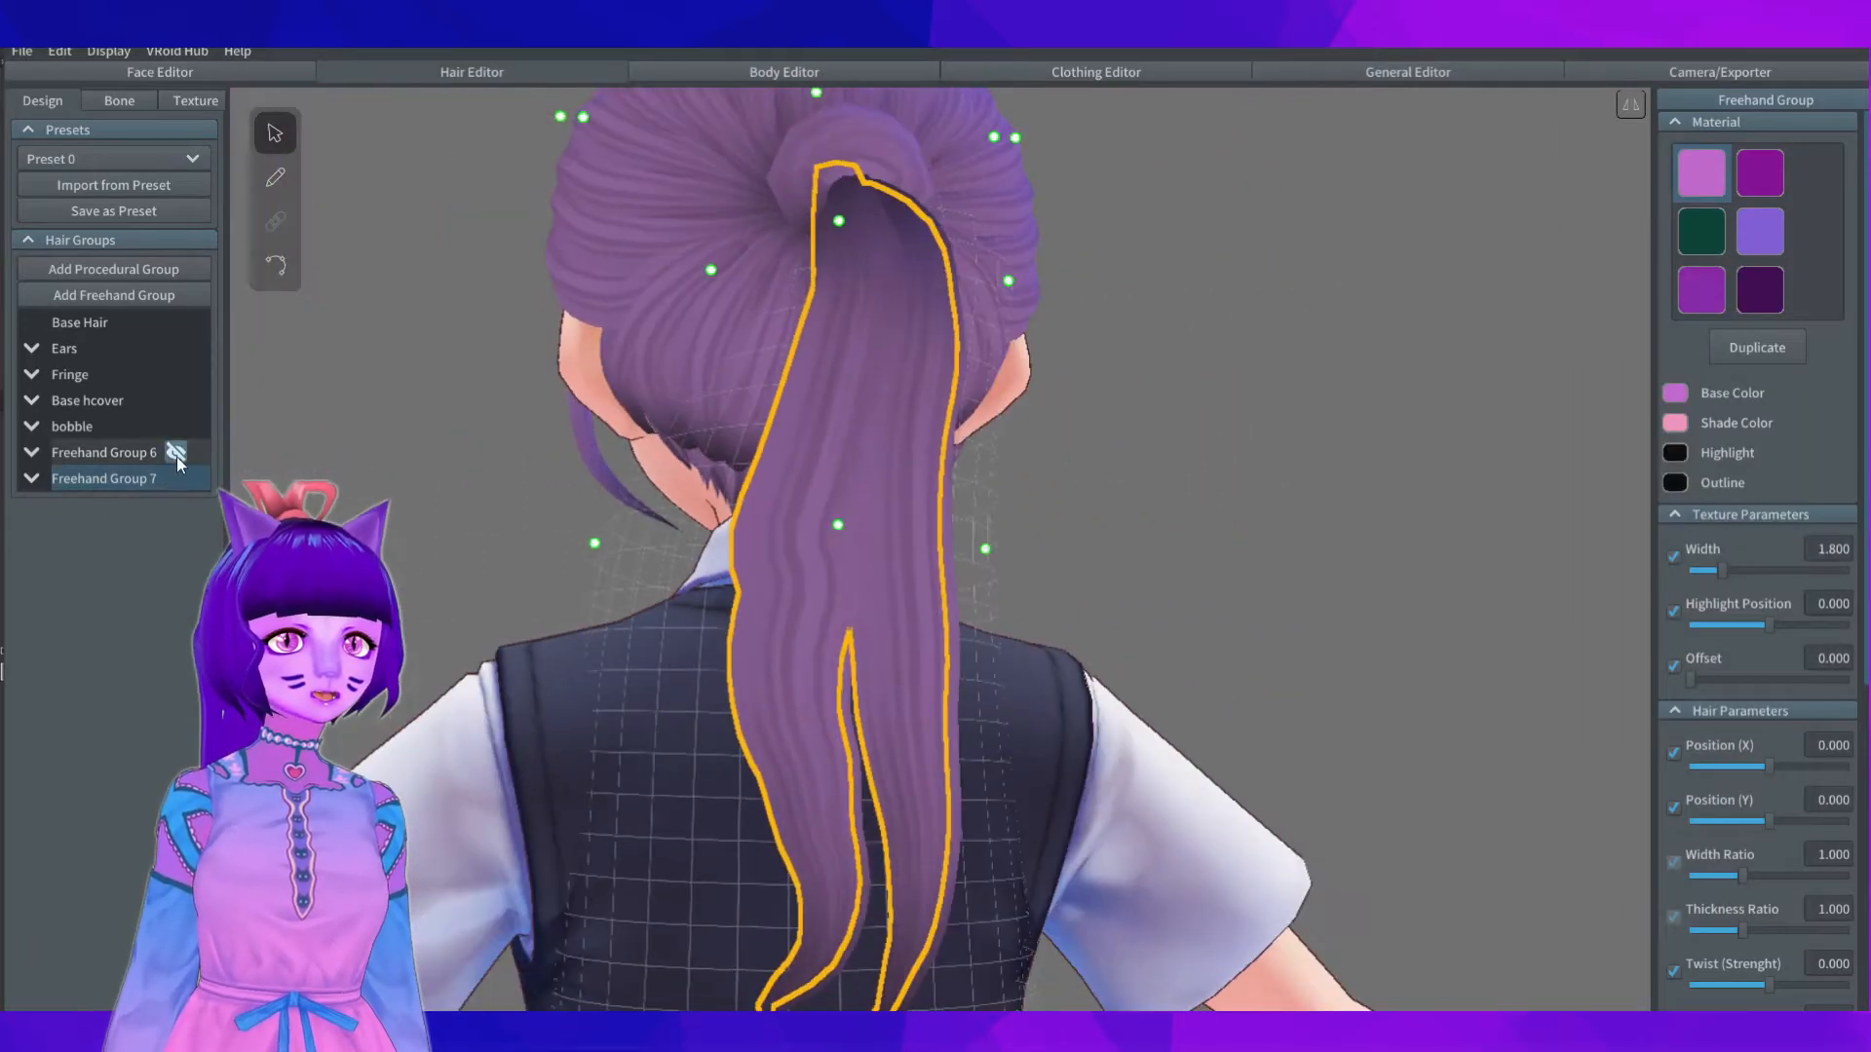
Step: Hide Freehand Group 6 and bend the upper and middle part of Freehand Group 7's right-hand strand outward
{"action": "left_click", "coordinate": [176, 453]}
{"action": "right_click_drag", "start_coordinate": [367, 402], "coordinate": [389, 393]}
{"action": "left_click", "coordinate": [276, 265]}
{"action": "right_click_drag", "start_coordinate": [1055, 581], "coordinate": [980, 570]}
{"action": "left_click_drag", "start_coordinate": [952, 430], "coordinate": [979, 435]}
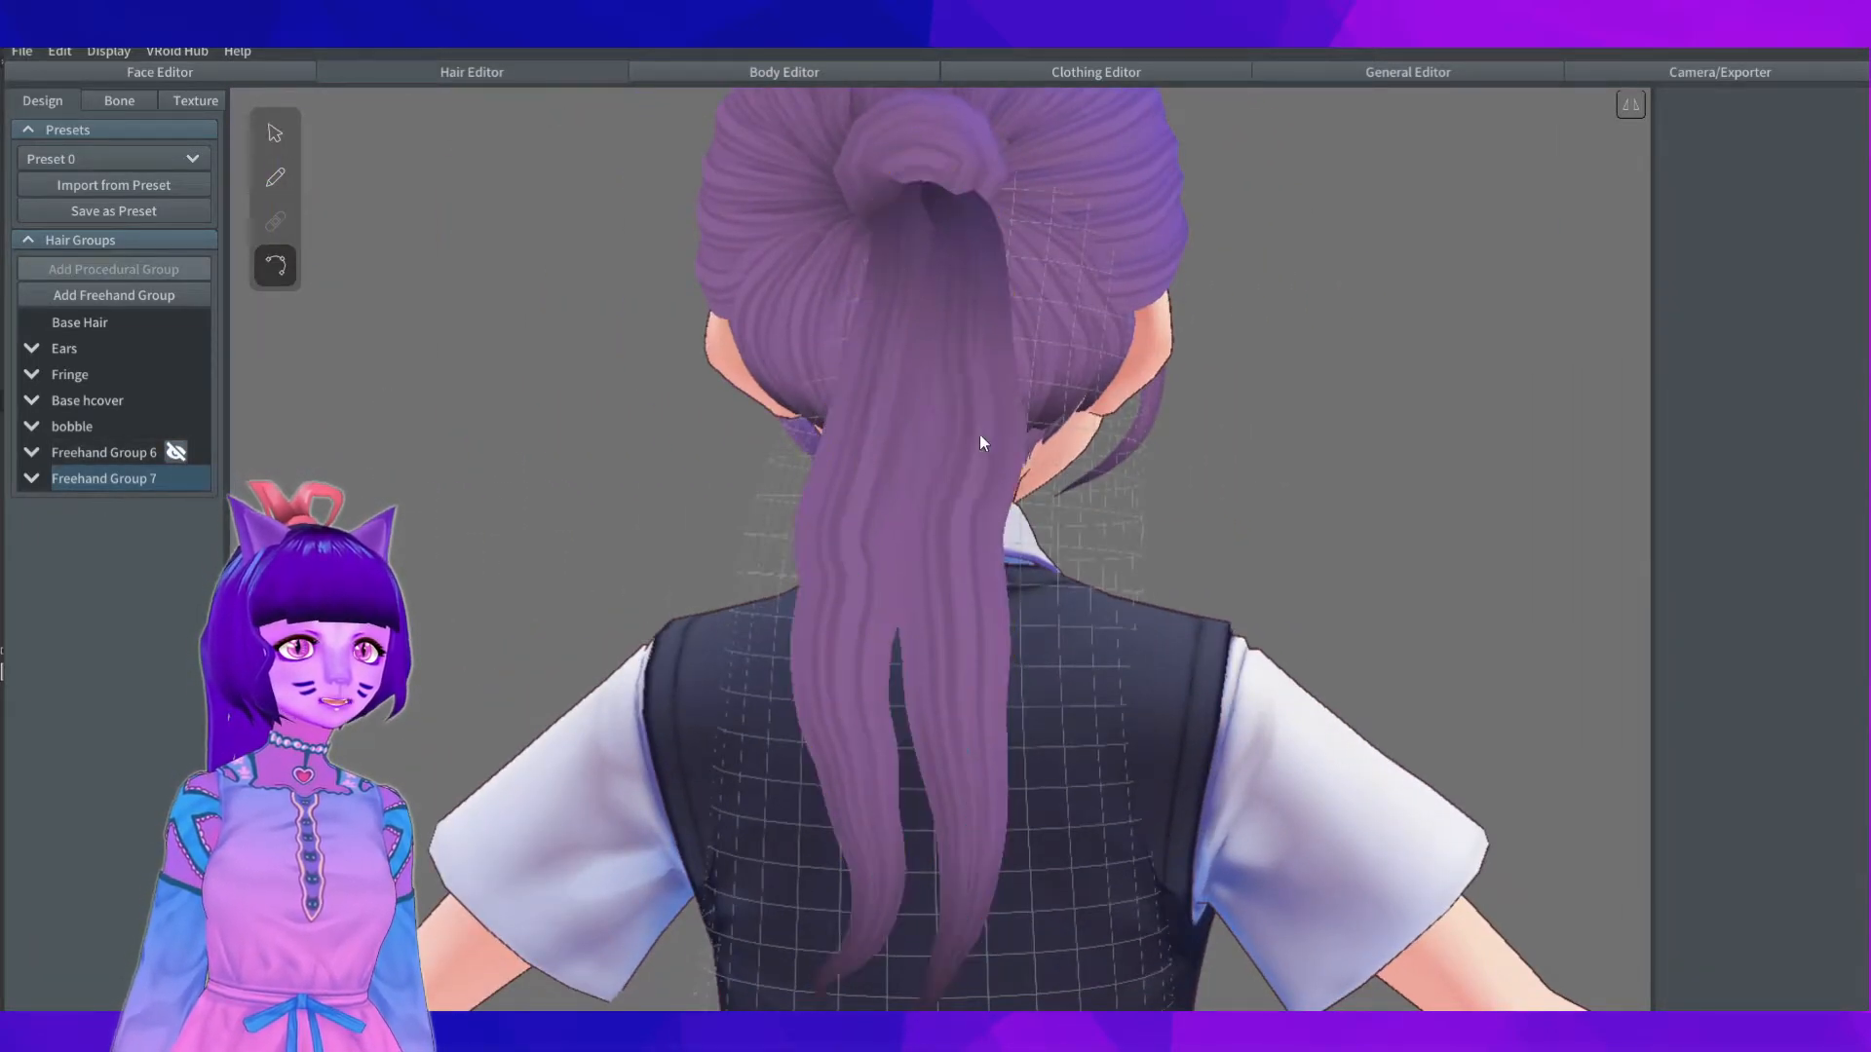
{"action": "left_click_drag", "start_coordinate": [957, 541], "coordinate": [999, 545]}
{"action": "left_click_drag", "start_coordinate": [956, 646], "coordinate": [989, 775]}
{"action": "right_click_drag", "start_coordinate": [1169, 814], "coordinate": [1101, 821]}
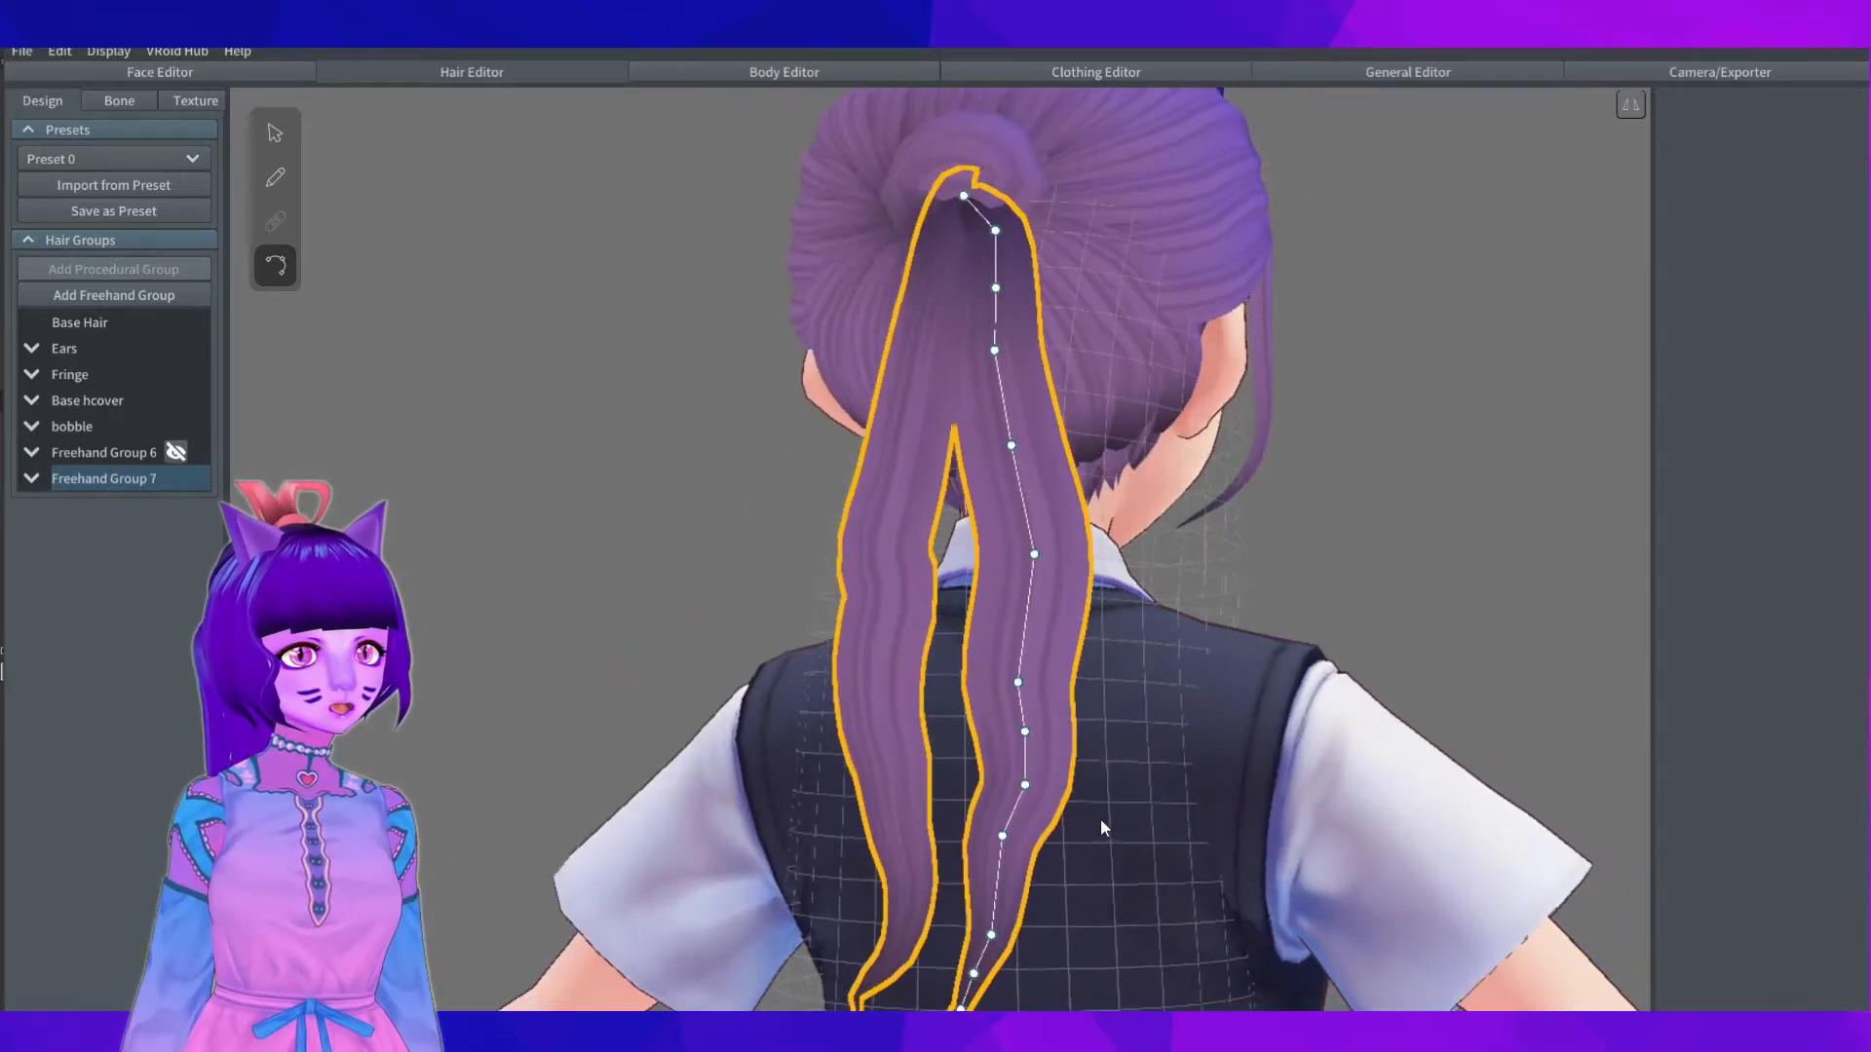
{"action": "middle_click_drag", "start_coordinate": [1102, 820], "coordinate": [1020, 781]}
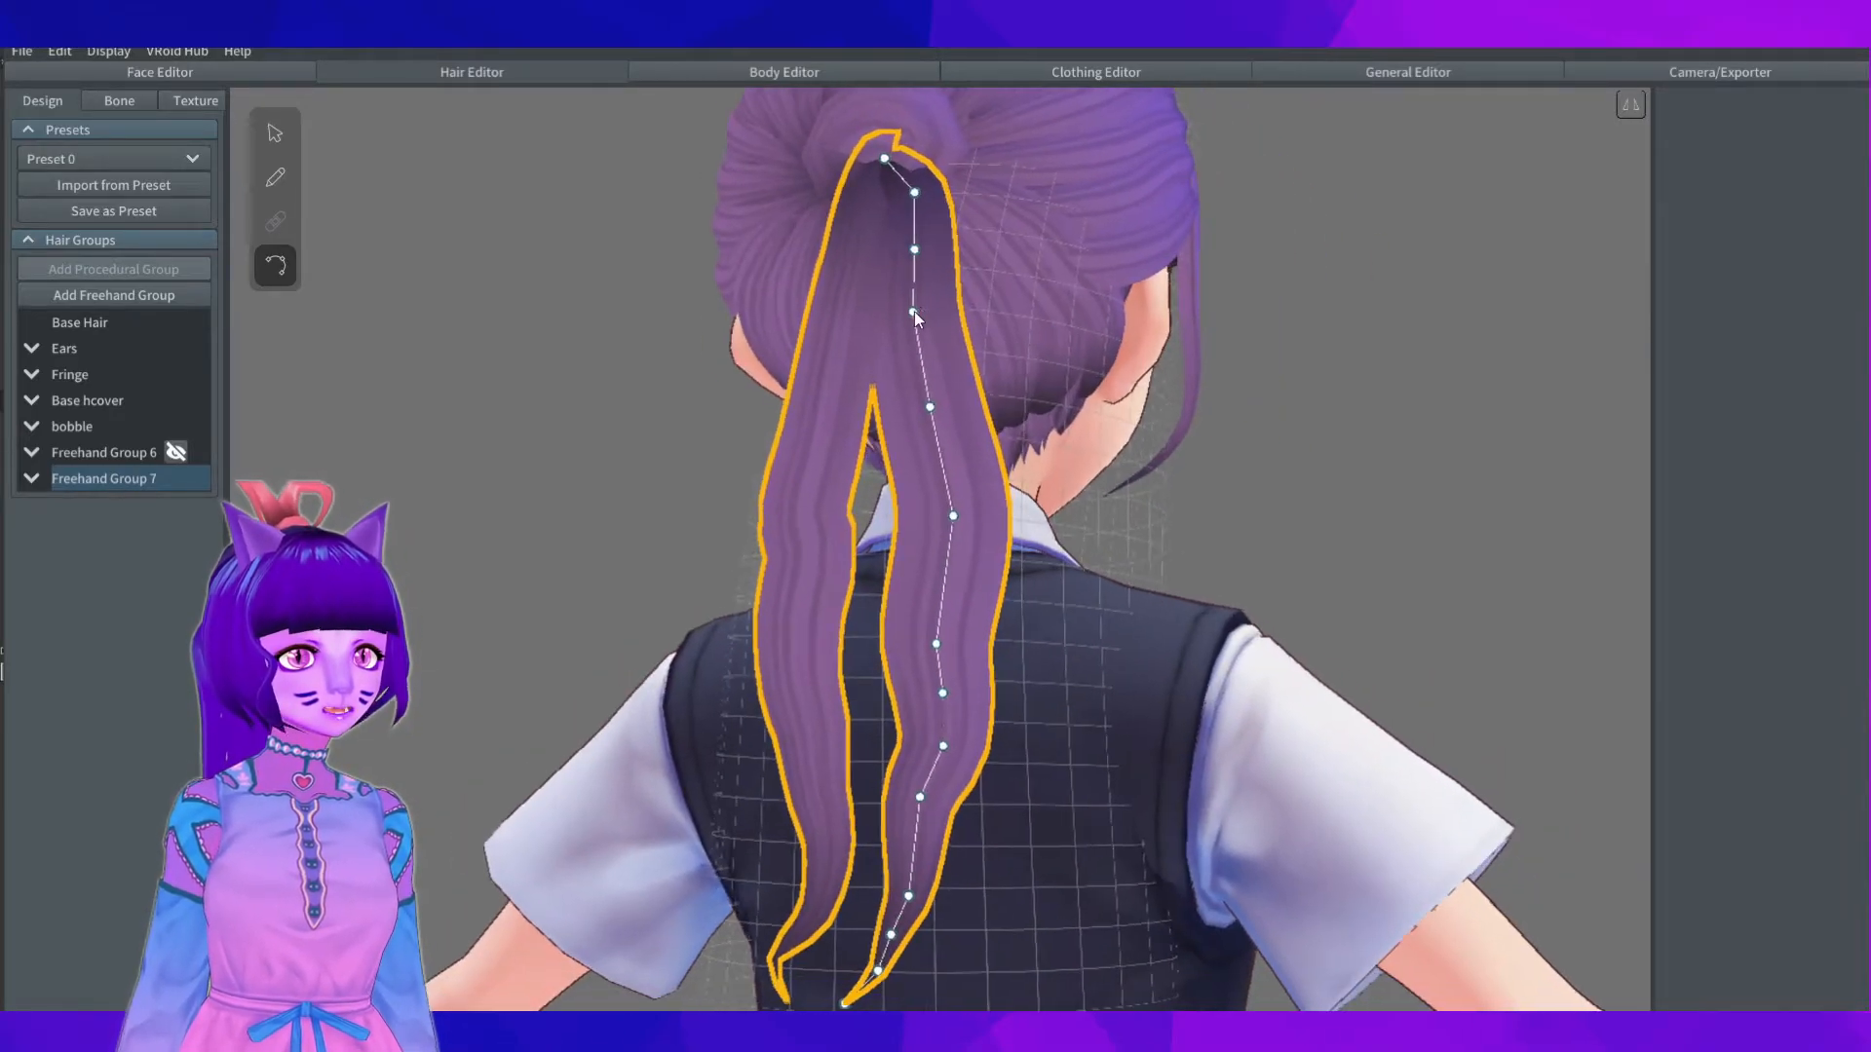
Step: Move the lower control points and tip of Hair 67 outward to continue its curve
{"action": "left_click", "coordinate": [962, 750]}
{"action": "left_click_drag", "start_coordinate": [917, 797], "coordinate": [957, 807]}
{"action": "left_click_drag", "start_coordinate": [909, 899], "coordinate": [933, 952]}
{"action": "middle_click_drag", "start_coordinate": [934, 951], "coordinate": [895, 864]}
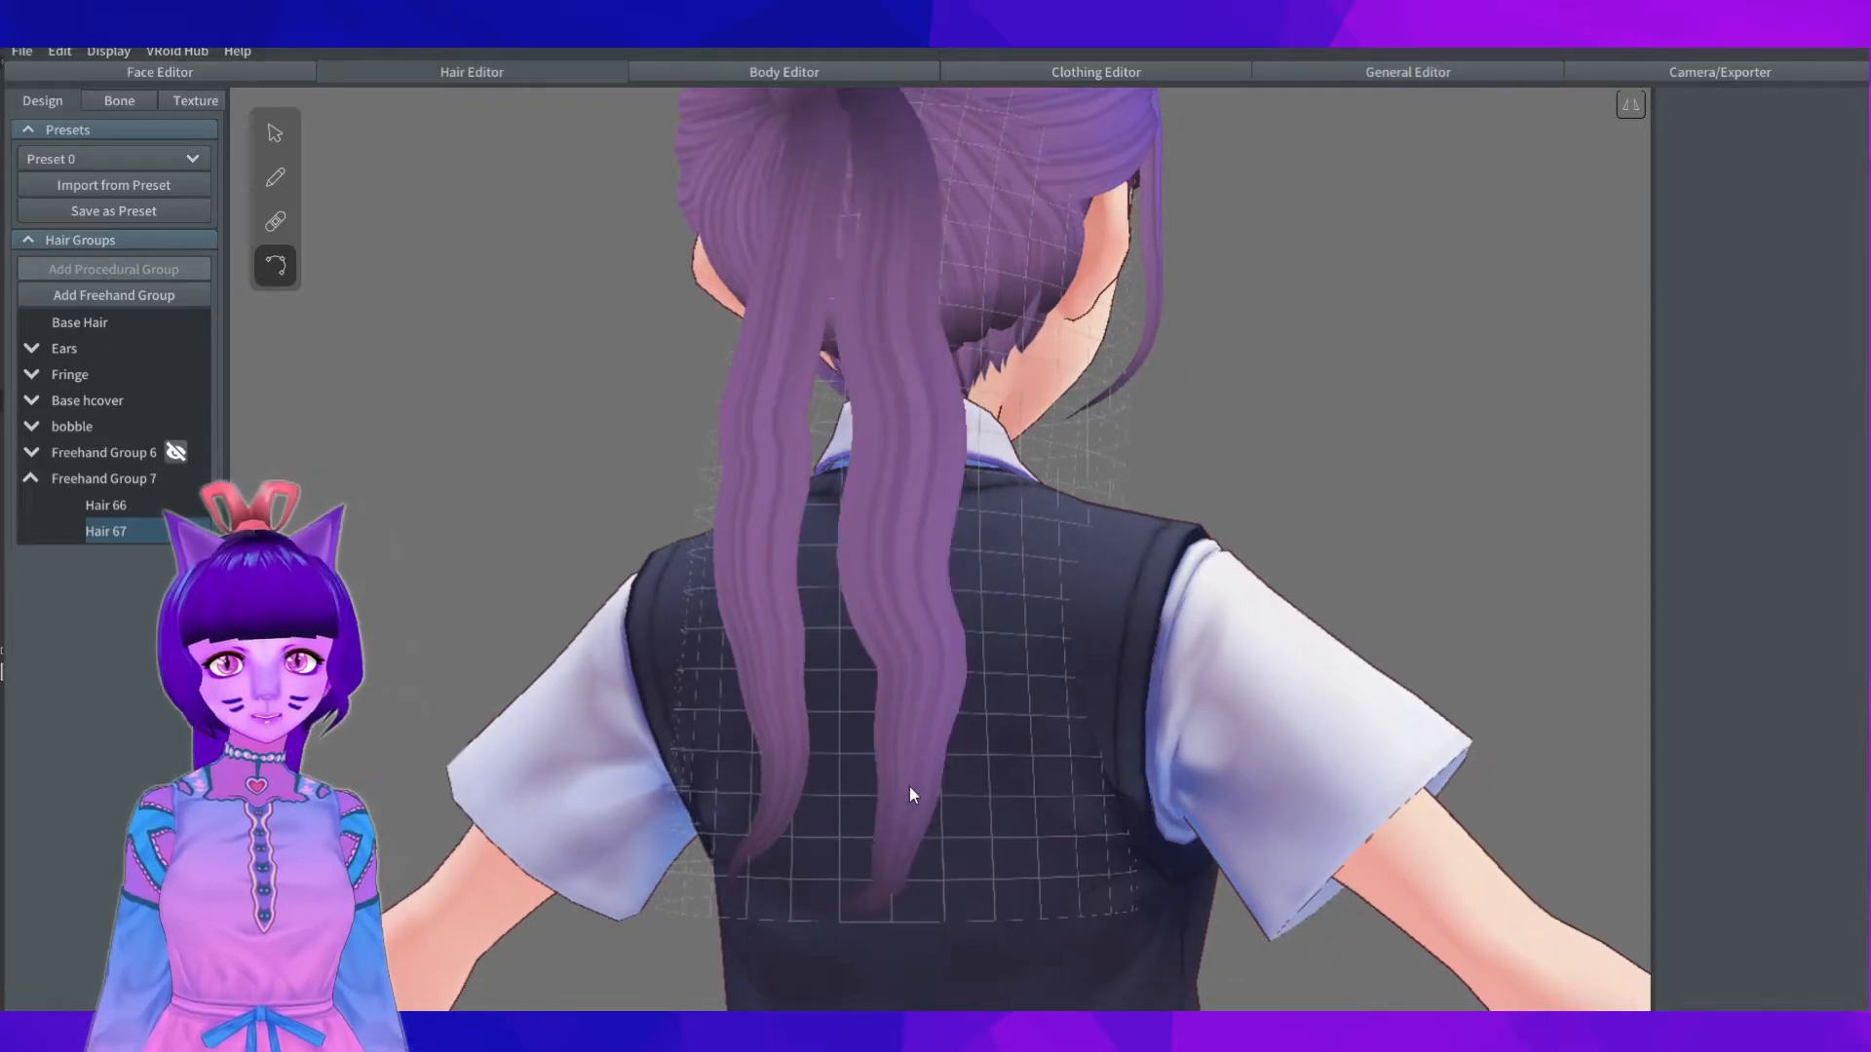
{"action": "left_click_drag", "start_coordinate": [893, 849], "coordinate": [910, 846]}
{"action": "left_click_drag", "start_coordinate": [800, 912], "coordinate": [947, 916]}
{"action": "right_click_drag", "start_coordinate": [941, 897], "coordinate": [745, 335]}
Step: Reshape the upper and middle control points of Hair 66 into a gentle wave below the bobble
{"action": "left_click", "coordinate": [1035, 343]}
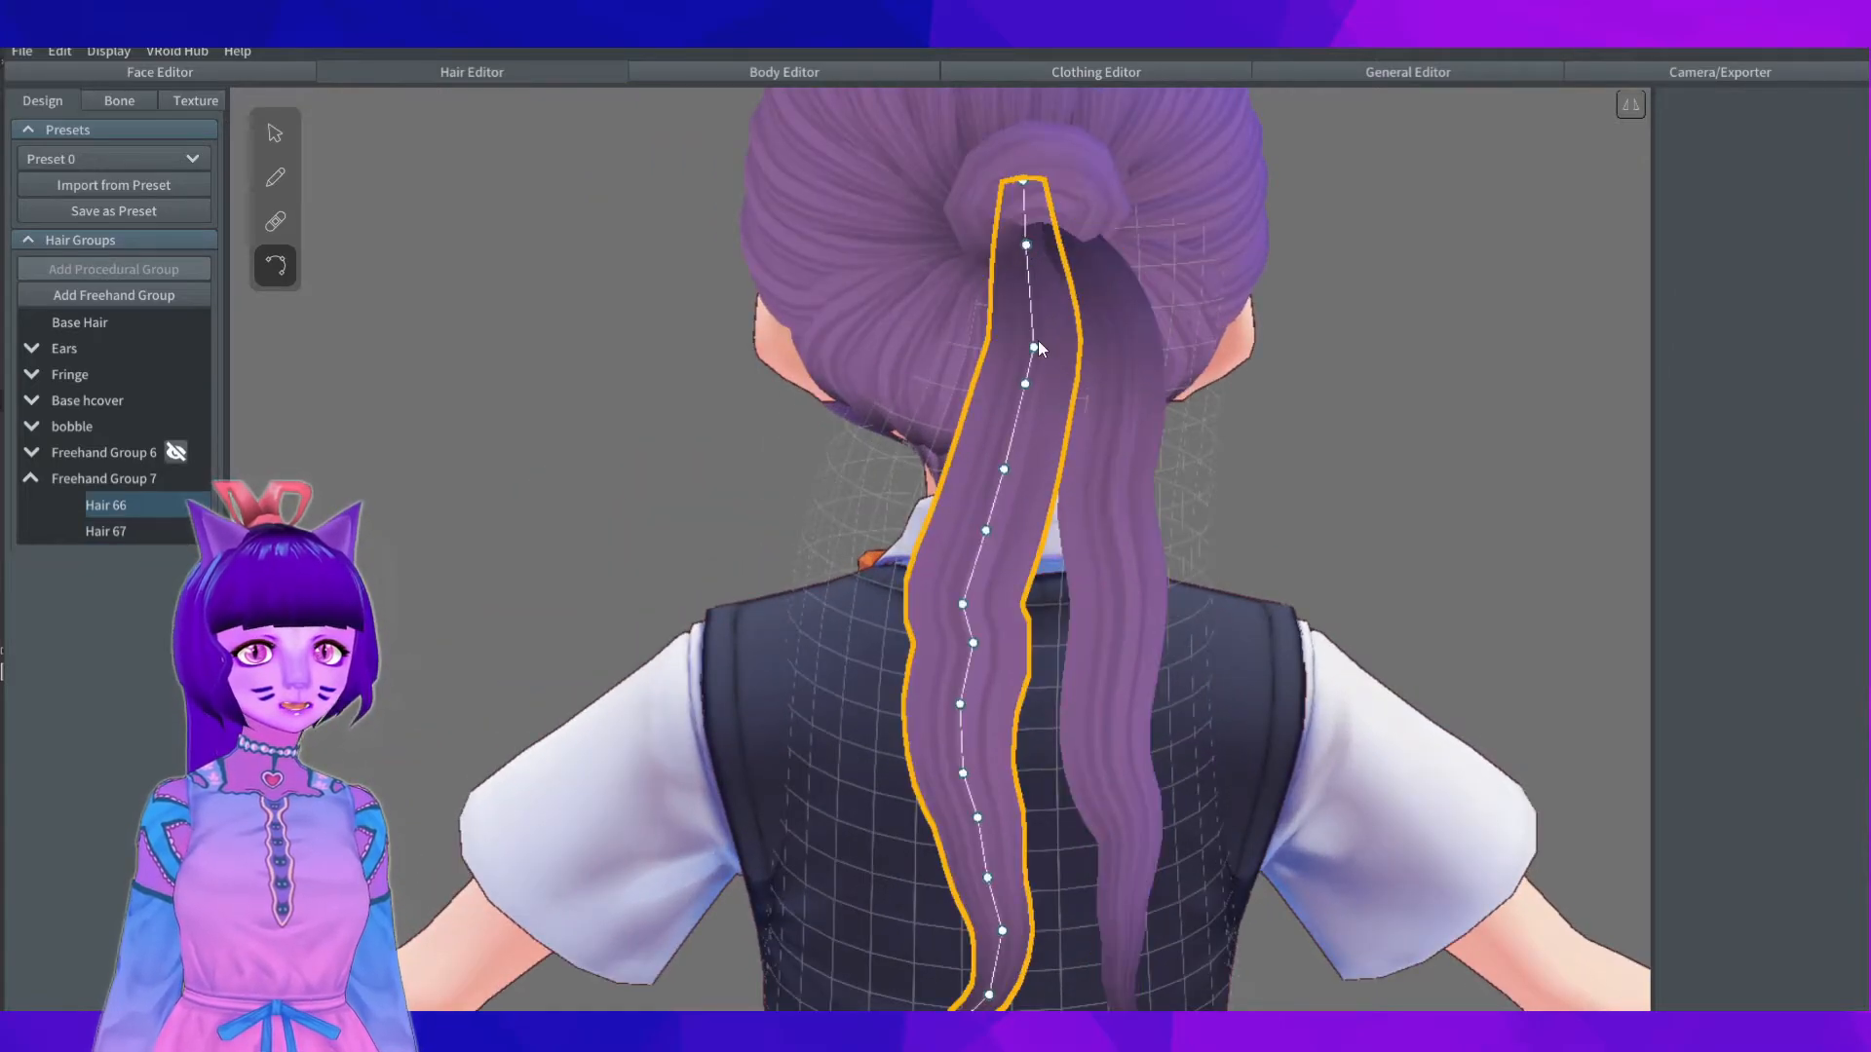
{"action": "left_click_drag", "start_coordinate": [1023, 386], "coordinate": [983, 400]}
{"action": "left_click_drag", "start_coordinate": [1005, 471], "coordinate": [978, 478]}
{"action": "left_click_drag", "start_coordinate": [985, 532], "coordinate": [957, 534]}
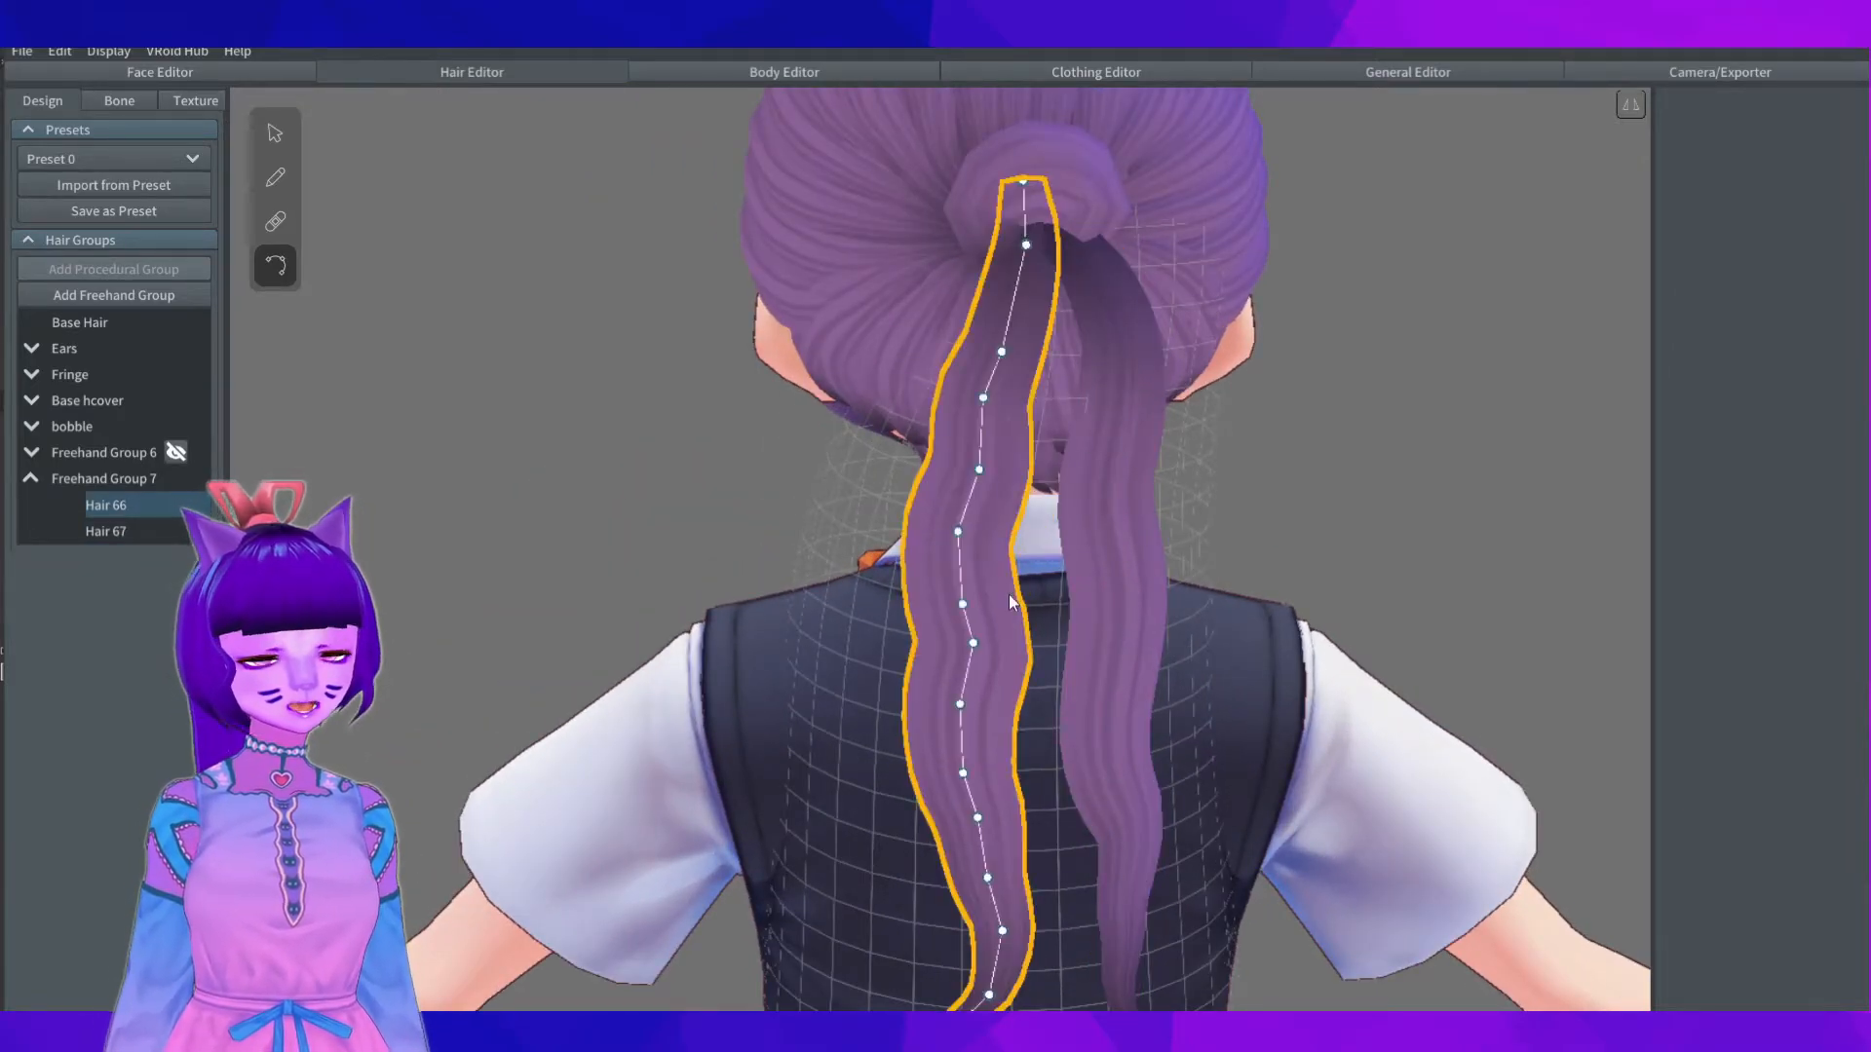
{"action": "middle_click_drag", "start_coordinate": [967, 611], "coordinate": [857, 453]}
{"action": "left_click_drag", "start_coordinate": [853, 447], "coordinate": [904, 483]}
{"action": "left_click_drag", "start_coordinate": [871, 310], "coordinate": [894, 292]}
{"action": "left_click_drag", "start_coordinate": [851, 379], "coordinate": [899, 377]}
{"action": "left_click_drag", "start_coordinate": [855, 558], "coordinate": [894, 567]}
Step: Pull the lower control points of Hair 66 inward to straighten the strand toward its tip
{"action": "right_click_drag", "start_coordinate": [976, 710], "coordinate": [951, 657]}
{"action": "scroll", "coordinate": [951, 657], "scroll_direction": "up", "scroll_amount": 3}
{"action": "left_click_drag", "start_coordinate": [885, 757], "coordinate": [871, 790]}
{"action": "left_click_drag", "start_coordinate": [870, 485], "coordinate": [961, 718]}
{"action": "left_click_drag", "start_coordinate": [871, 790], "coordinate": [921, 775]}
{"action": "left_click_drag", "start_coordinate": [826, 820], "coordinate": [897, 824]}
{"action": "scroll", "coordinate": [1158, 406], "scroll_direction": "down", "scroll_amount": 5}
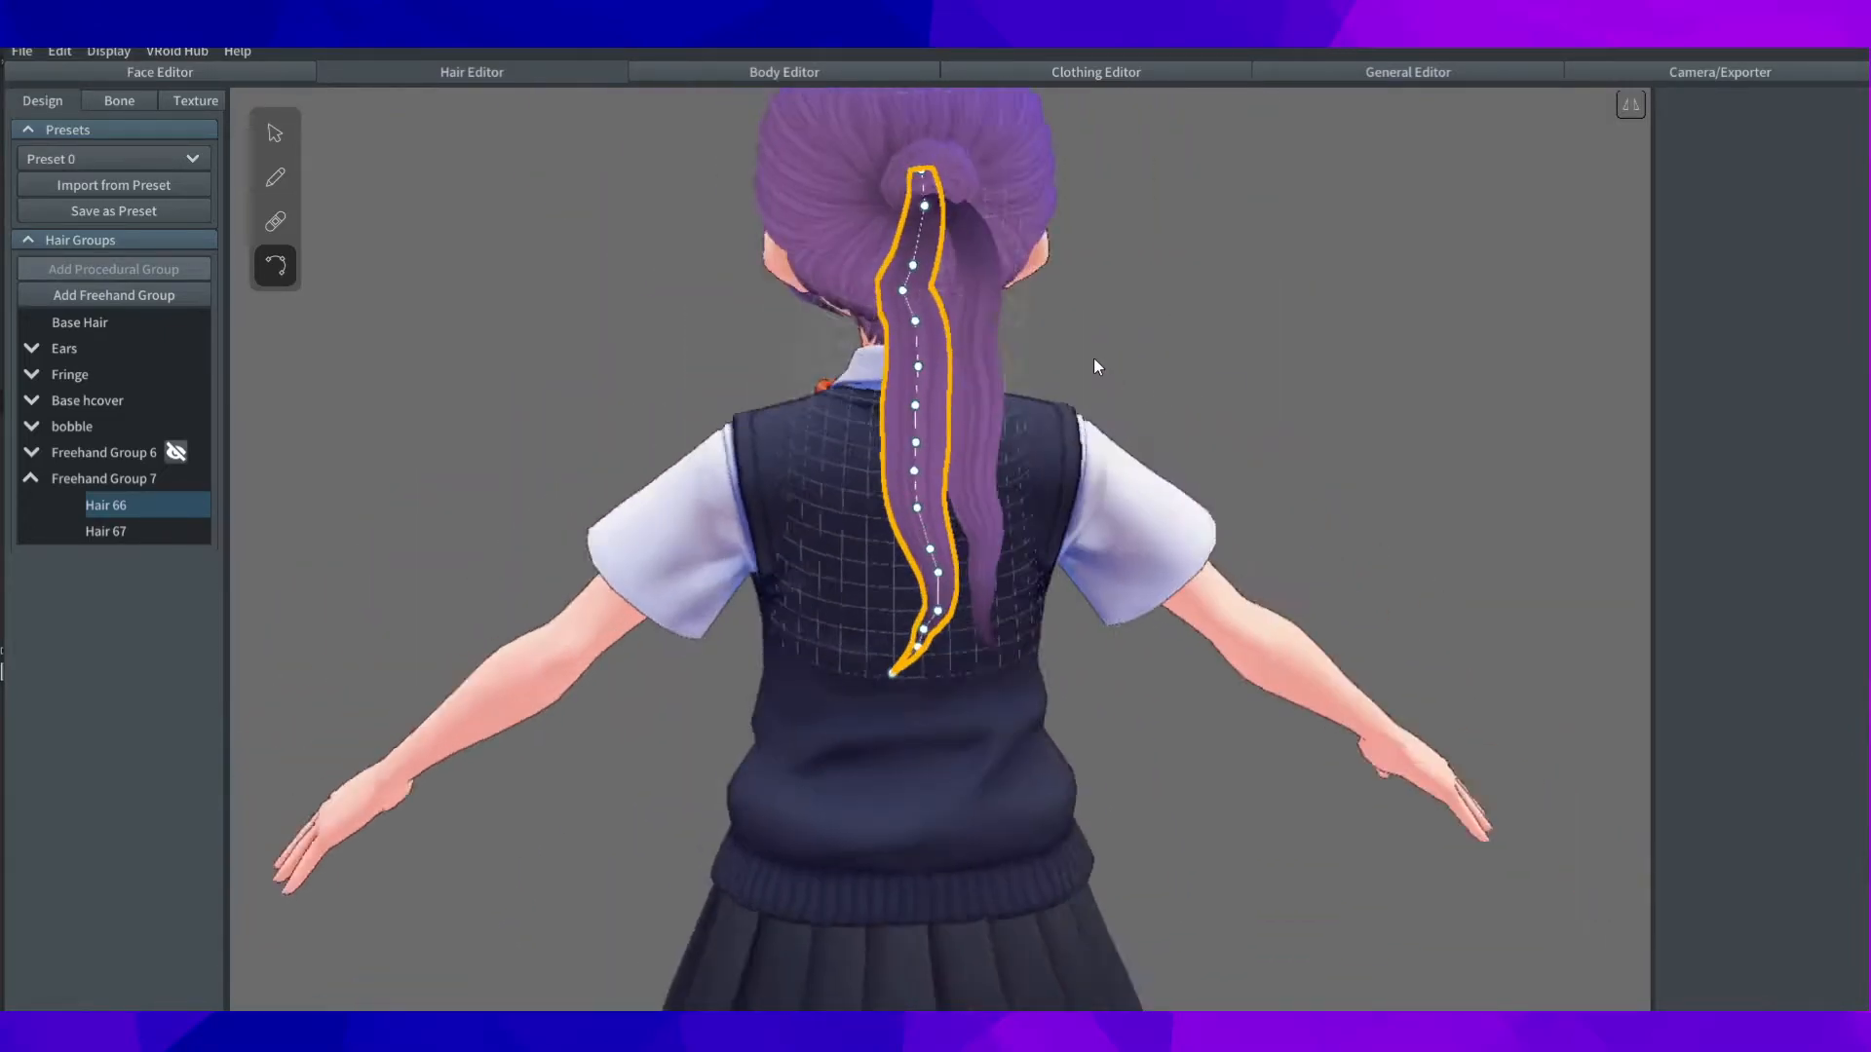
{"action": "left_click", "coordinate": [1013, 365]}
Step: Fine-tune the guide mesh points of the inner ponytail layer from the side
{"action": "right_click_drag", "start_coordinate": [1127, 353], "coordinate": [963, 362]}
{"action": "scroll", "coordinate": [960, 360], "scroll_direction": "up", "scroll_amount": 3}
{"action": "left_click", "coordinate": [274, 134]}
{"action": "left_click_drag", "start_coordinate": [895, 451], "coordinate": [890, 458]}
{"action": "left_click_drag", "start_coordinate": [880, 215], "coordinate": [893, 225]}
{"action": "left_click_drag", "start_coordinate": [895, 452], "coordinate": [905, 455]}
{"action": "left_click_drag", "start_coordinate": [898, 833], "coordinate": [911, 834]}
{"action": "left_click", "coordinate": [1055, 700]}
Step: Duplicate Freehand Group 6 and push the copy's guide mesh points outward to form an outer ponytail layer
{"action": "mouse_move", "coordinate": [1055, 700]}
{"action": "right_mouse_down"}
{"action": "mouse_move", "coordinate": [1004, 425]}
{"action": "mouse_move", "coordinate": [785, 412]}
{"action": "mouse_move", "coordinate": [889, 401]}
{"action": "mouse_move", "coordinate": [866, 536]}
{"action": "mouse_move", "coordinate": [794, 535]}
{"action": "mouse_move", "coordinate": [949, 534]}
{"action": "mouse_move", "coordinate": [982, 347]}
{"action": "right_mouse_up"}
{"action": "scroll", "coordinate": [982, 347], "scroll_direction": "up", "scroll_amount": 3}
{"action": "left_click", "coordinate": [88, 472]}
{"action": "right_click", "coordinate": [72, 459]}
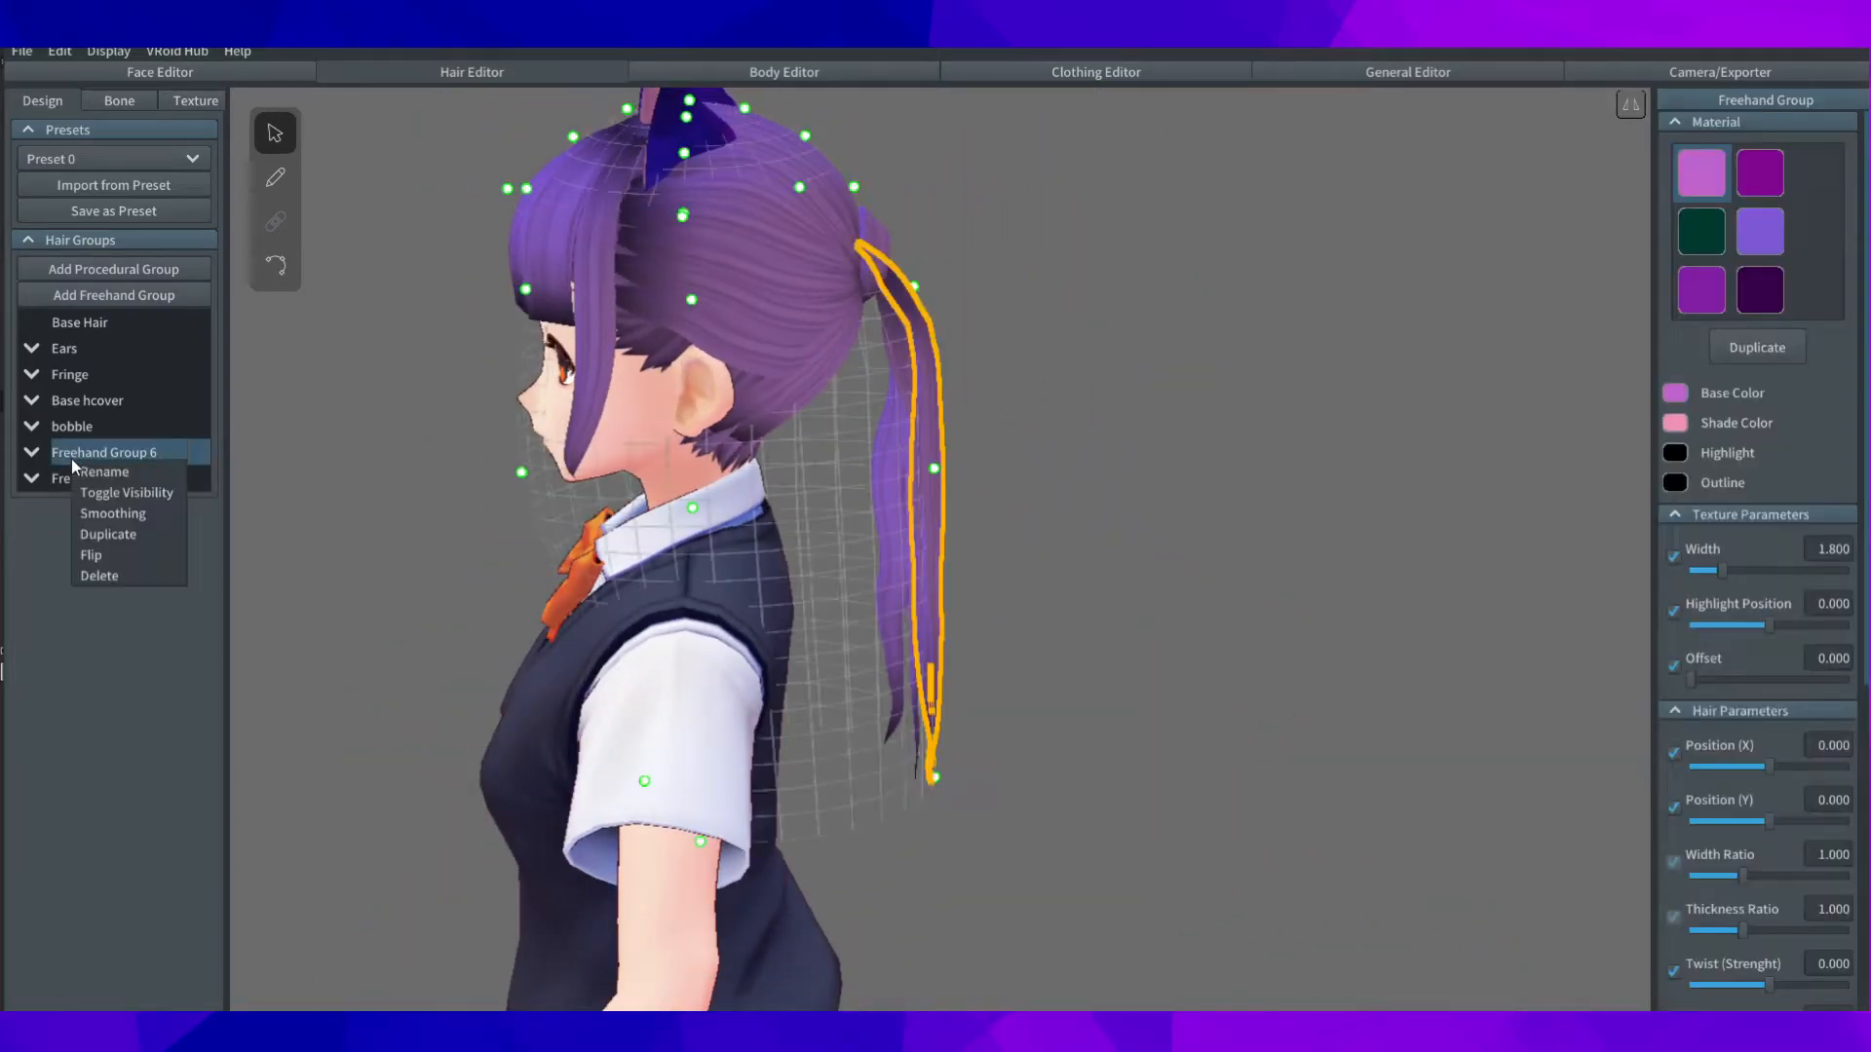
{"action": "left_click", "coordinate": [96, 536]}
{"action": "left_click_drag", "start_coordinate": [911, 279], "coordinate": [924, 258]}
{"action": "left_click_drag", "start_coordinate": [929, 463], "coordinate": [966, 472]}
{"action": "left_click_drag", "start_coordinate": [927, 784], "coordinate": [920, 846]}
{"action": "left_click", "coordinate": [1131, 615]}
Step: Pull Freehand Group 8's upper guide mesh points back in toward the bobble and the other ponytail layers
{"action": "right_click_drag", "start_coordinate": [1130, 616], "coordinate": [823, 249]}
{"action": "scroll", "coordinate": [823, 250], "scroll_direction": "up", "scroll_amount": 2}
{"action": "scroll", "coordinate": [822, 250], "scroll_direction": "up", "scroll_amount": 2}
{"action": "middle_click_drag", "start_coordinate": [822, 252], "coordinate": [770, 443]}
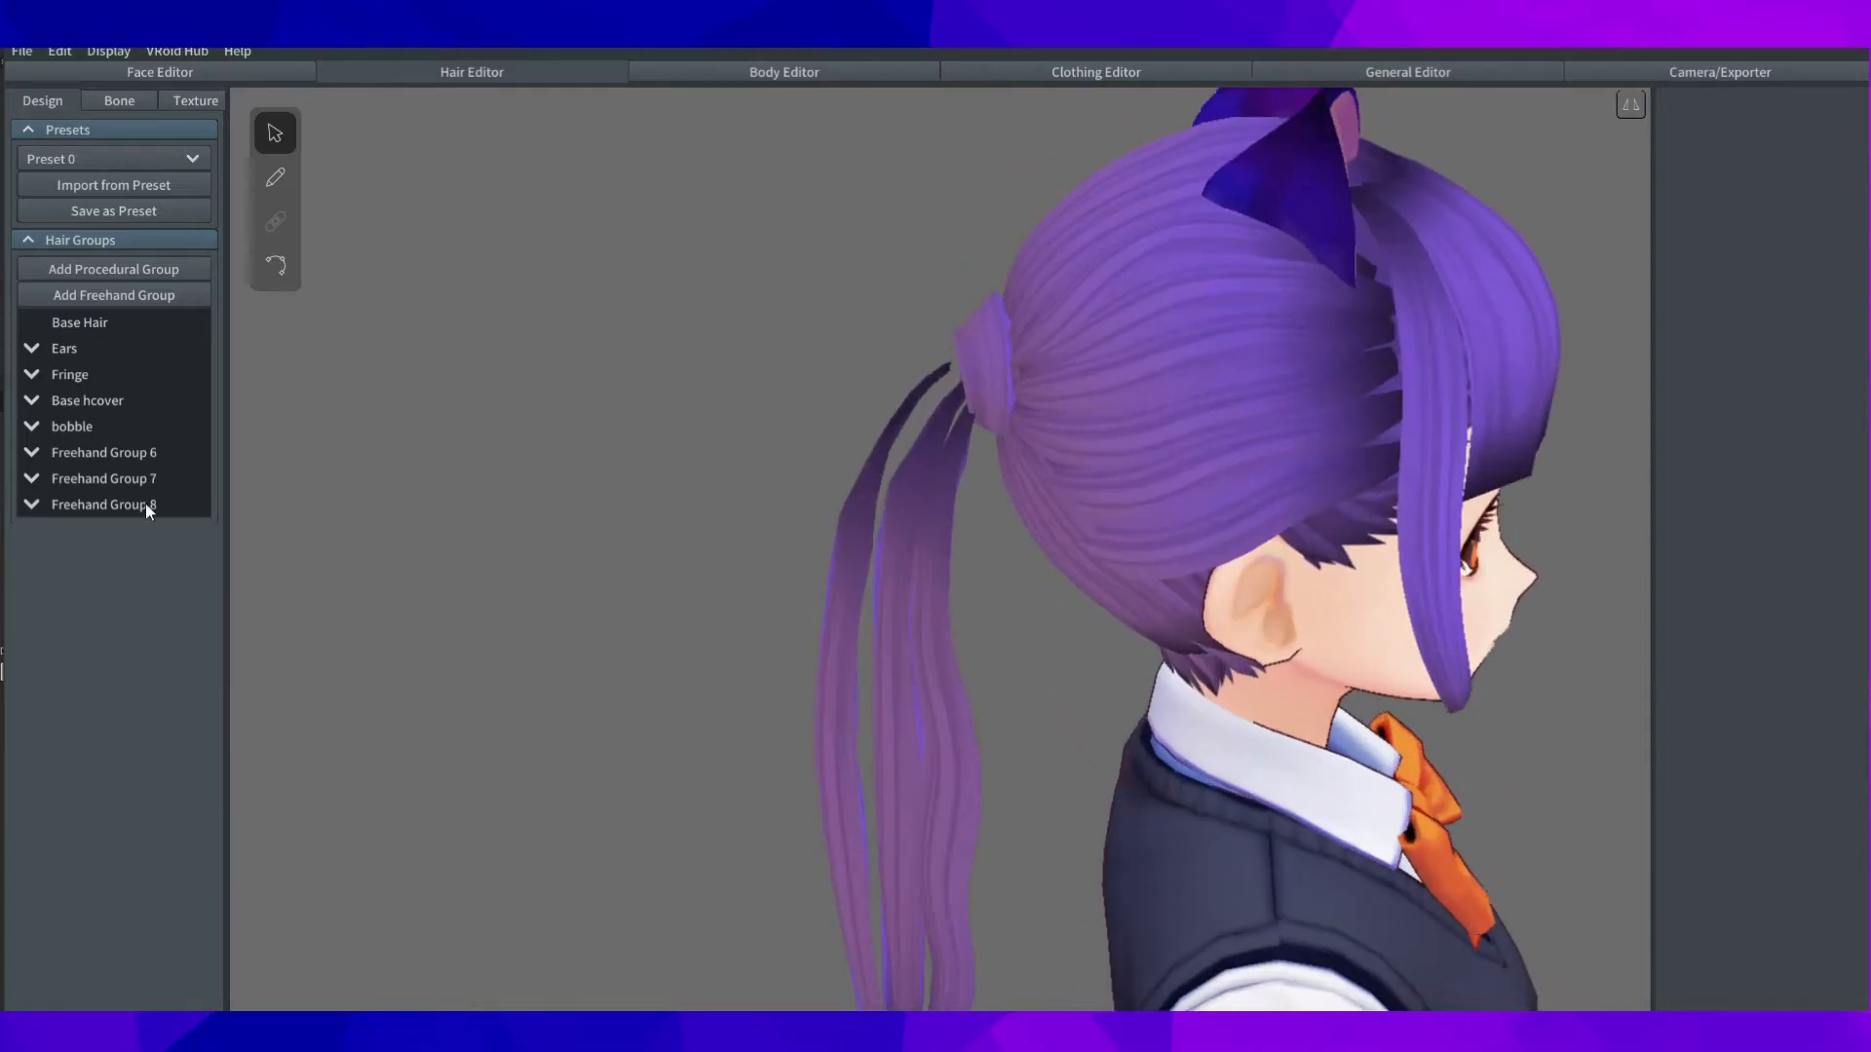
{"action": "left_click", "coordinate": [195, 506]}
{"action": "left_click_drag", "start_coordinate": [895, 378], "coordinate": [940, 362]}
{"action": "mouse_move", "coordinate": [826, 688]}
{"action": "left_mouse_down"}
{"action": "mouse_move", "coordinate": [838, 558]}
{"action": "mouse_move", "coordinate": [881, 448]}
{"action": "left_mouse_up"}
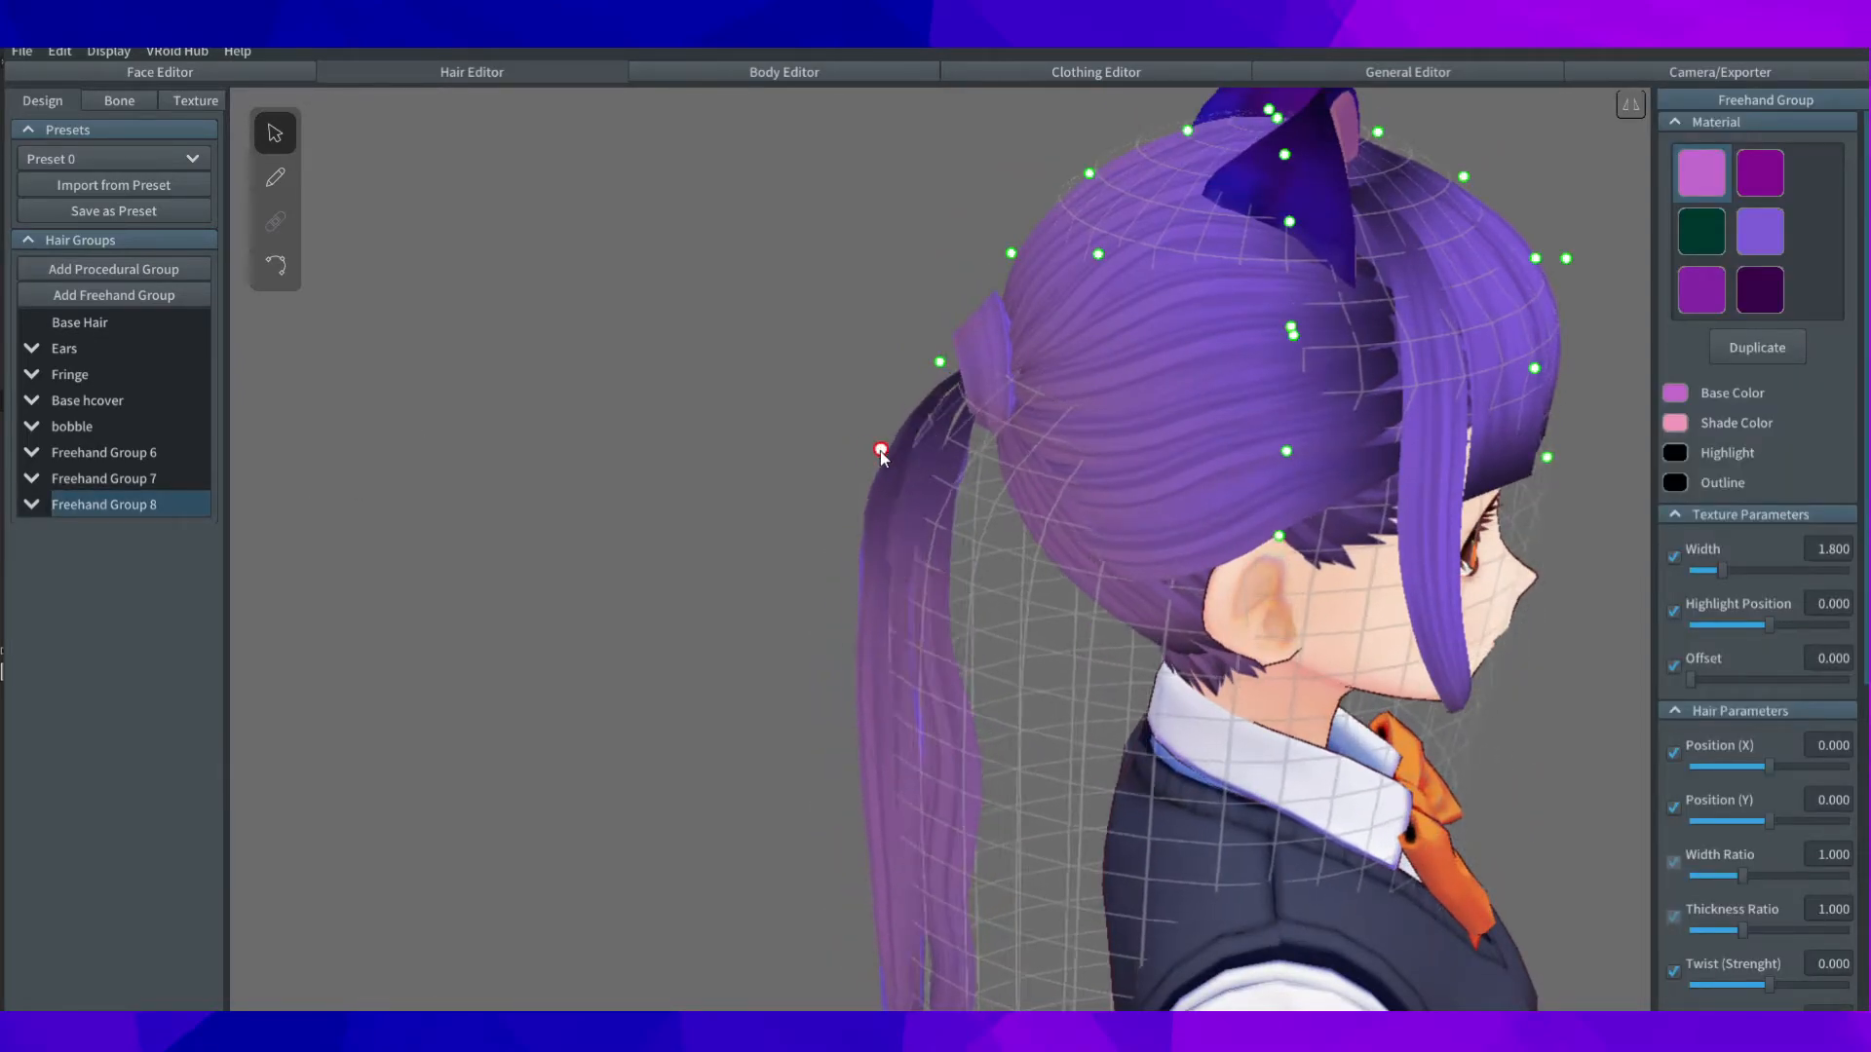
Step: Adjust the guide mesh point of Freehand Group 8 below the bobble, checking the ponytail from several sides
{"action": "right_click_drag", "start_coordinate": [882, 448], "coordinate": [1070, 477]}
{"action": "left_click", "coordinate": [1355, 478]}
{"action": "mouse_move", "coordinate": [1355, 478]}
{"action": "right_mouse_down"}
{"action": "mouse_move", "coordinate": [1228, 522]}
{"action": "mouse_move", "coordinate": [1053, 516]}
{"action": "right_mouse_up"}
{"action": "left_click", "coordinate": [100, 502]}
{"action": "left_click_drag", "start_coordinate": [922, 438], "coordinate": [910, 434]}
{"action": "right_click_drag", "start_coordinate": [910, 433], "coordinate": [1062, 439]}
{"action": "left_click", "coordinate": [1301, 496]}
Step: Move the top control points of Freehand Group 8's strands up under the bobble, working from behind the head
{"action": "scroll", "coordinate": [1300, 495], "scroll_direction": "down", "scroll_amount": 4}
{"action": "mouse_move", "coordinate": [1258, 496]}
{"action": "right_mouse_down"}
{"action": "mouse_move", "coordinate": [1060, 589]}
{"action": "mouse_move", "coordinate": [1235, 639]}
{"action": "mouse_move", "coordinate": [1209, 636]}
{"action": "mouse_move", "coordinate": [1096, 487]}
{"action": "mouse_move", "coordinate": [978, 429]}
{"action": "right_mouse_up"}
{"action": "scroll", "coordinate": [977, 427], "scroll_direction": "up", "scroll_amount": 4}
{"action": "left_click", "coordinate": [99, 503]}
{"action": "right_click_drag", "start_coordinate": [770, 414], "coordinate": [978, 398]}
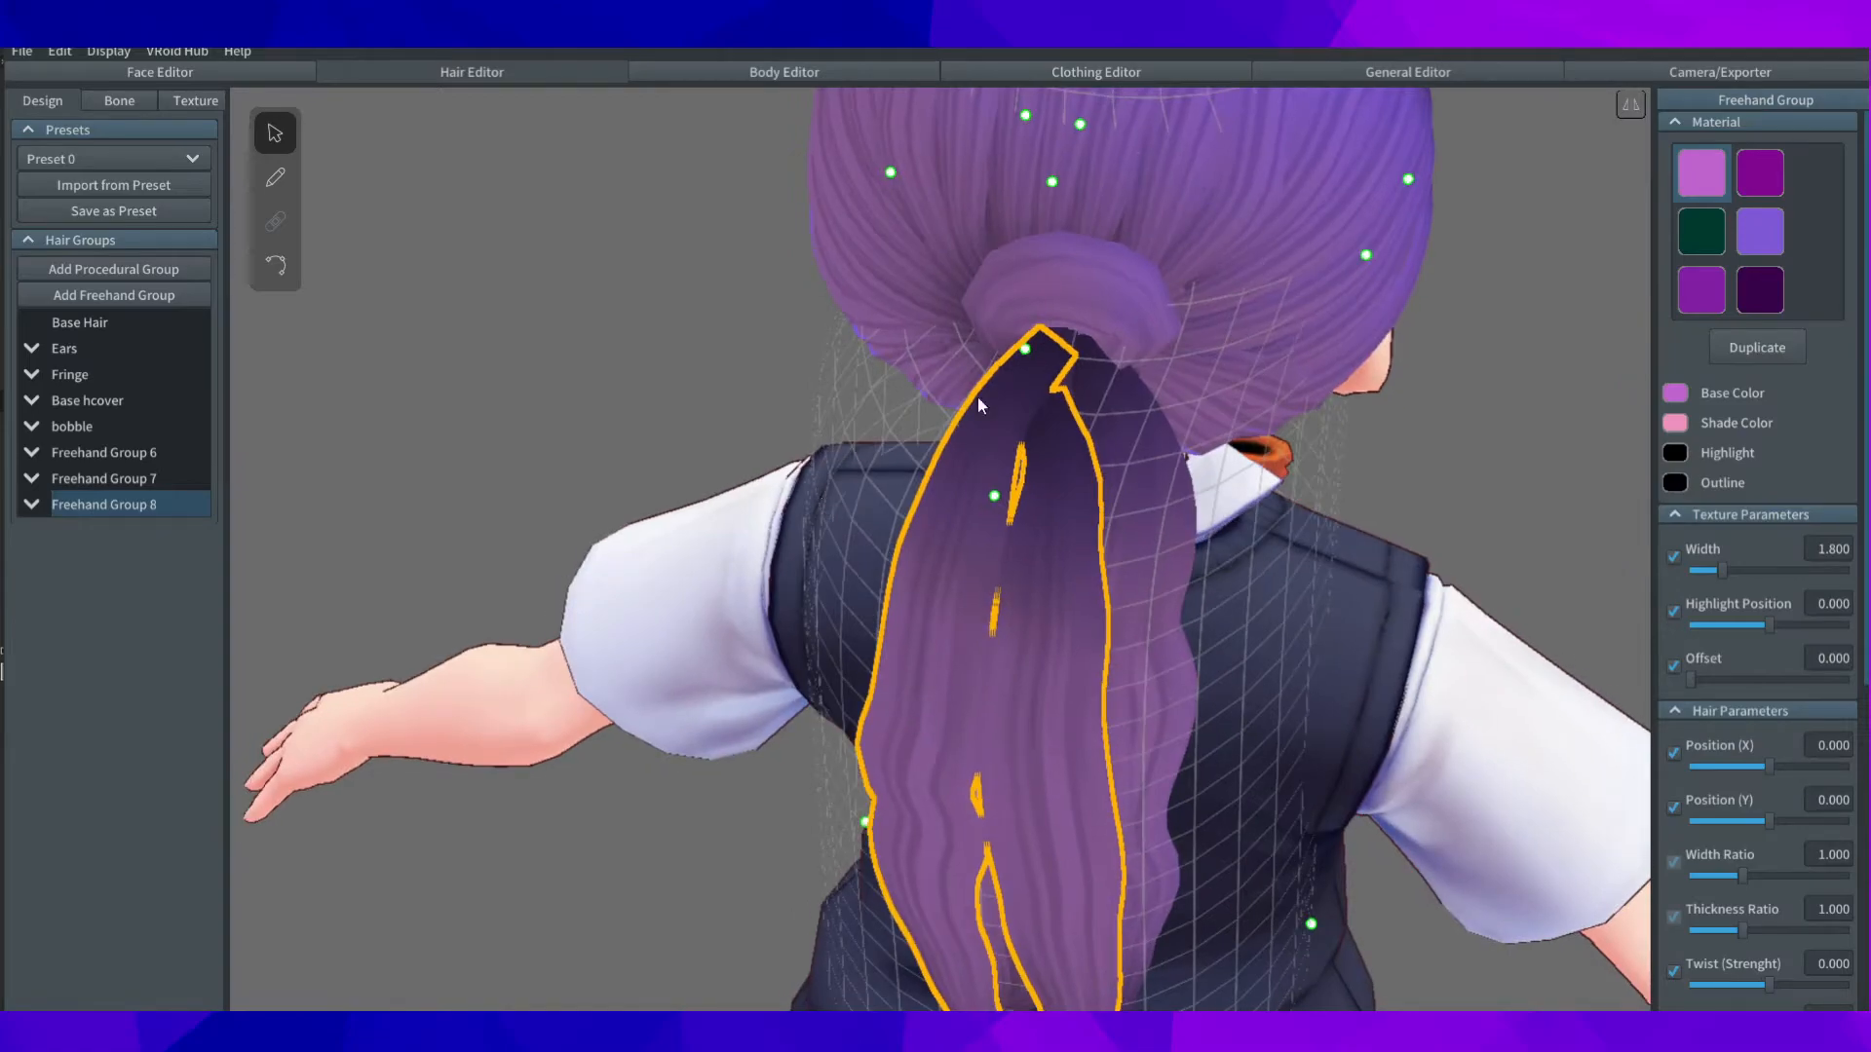
{"action": "left_click", "coordinate": [1045, 361]}
{"action": "scroll", "coordinate": [1045, 360], "scroll_direction": "up", "scroll_amount": 4}
{"action": "left_click", "coordinate": [146, 504]}
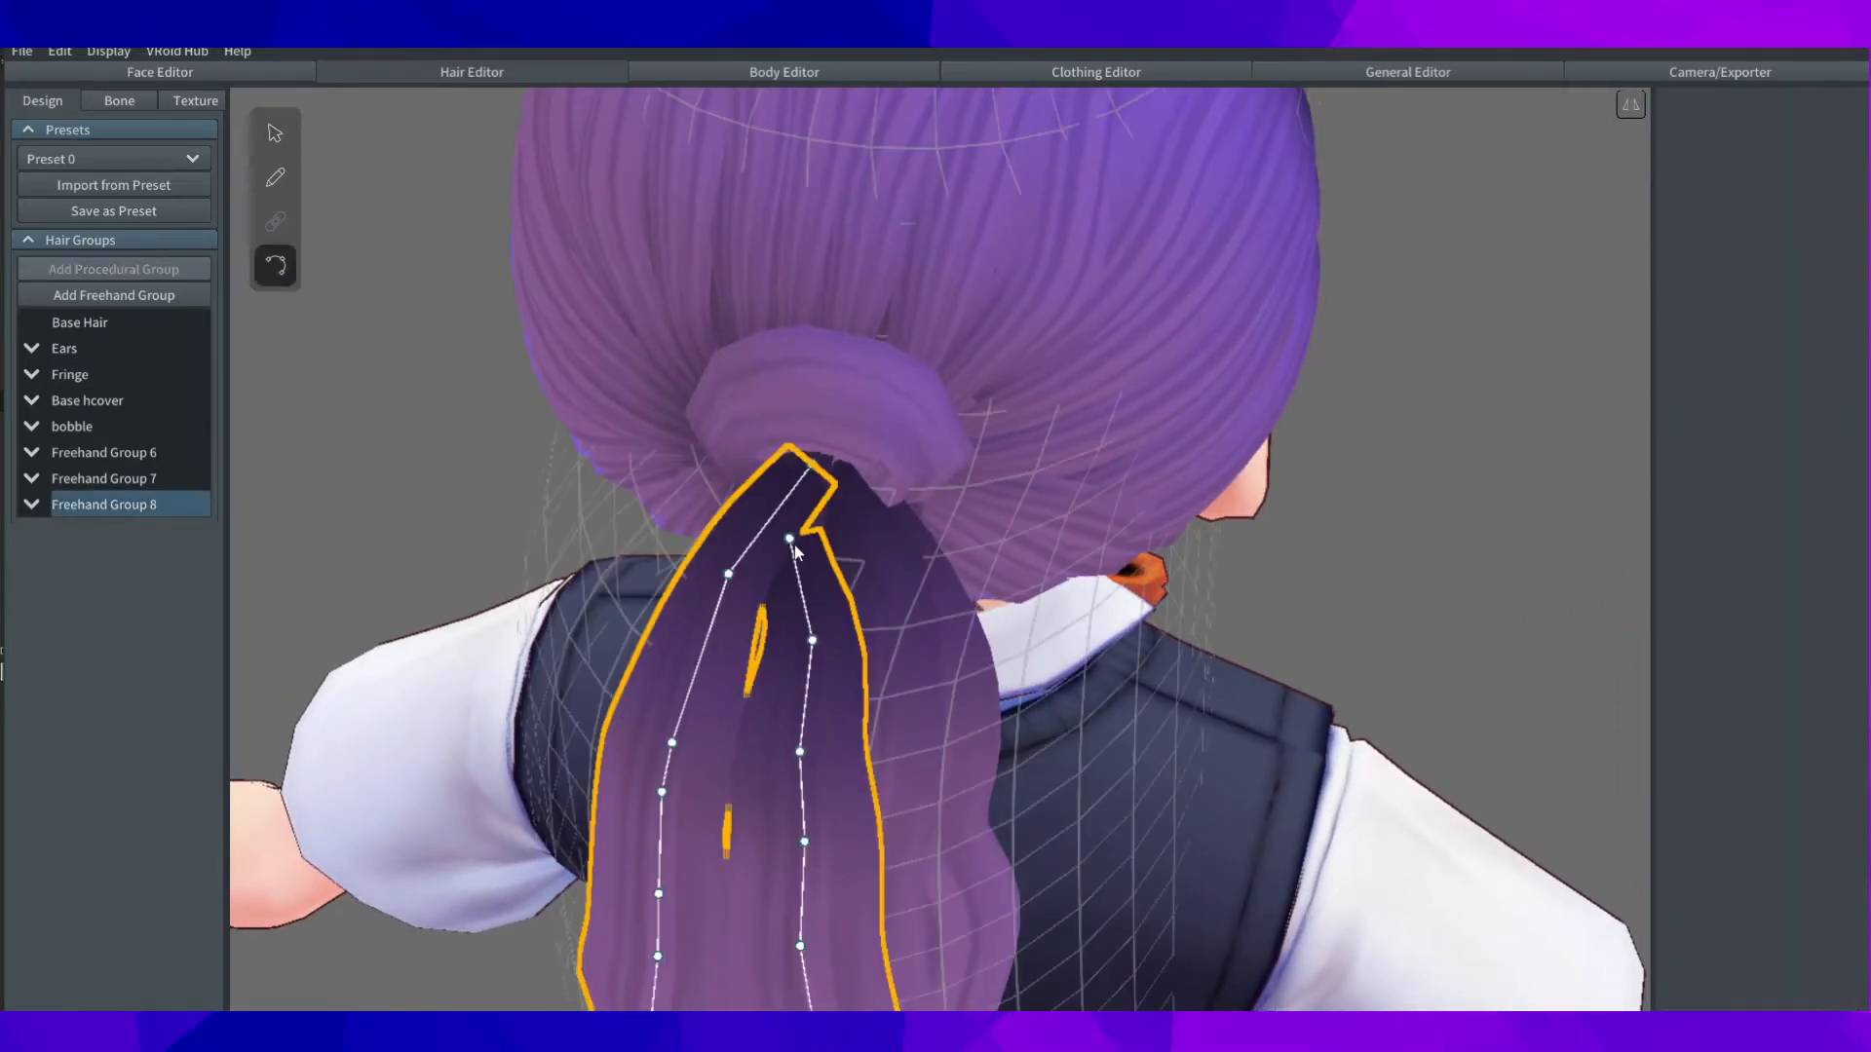
{"action": "left_click", "coordinate": [836, 487]}
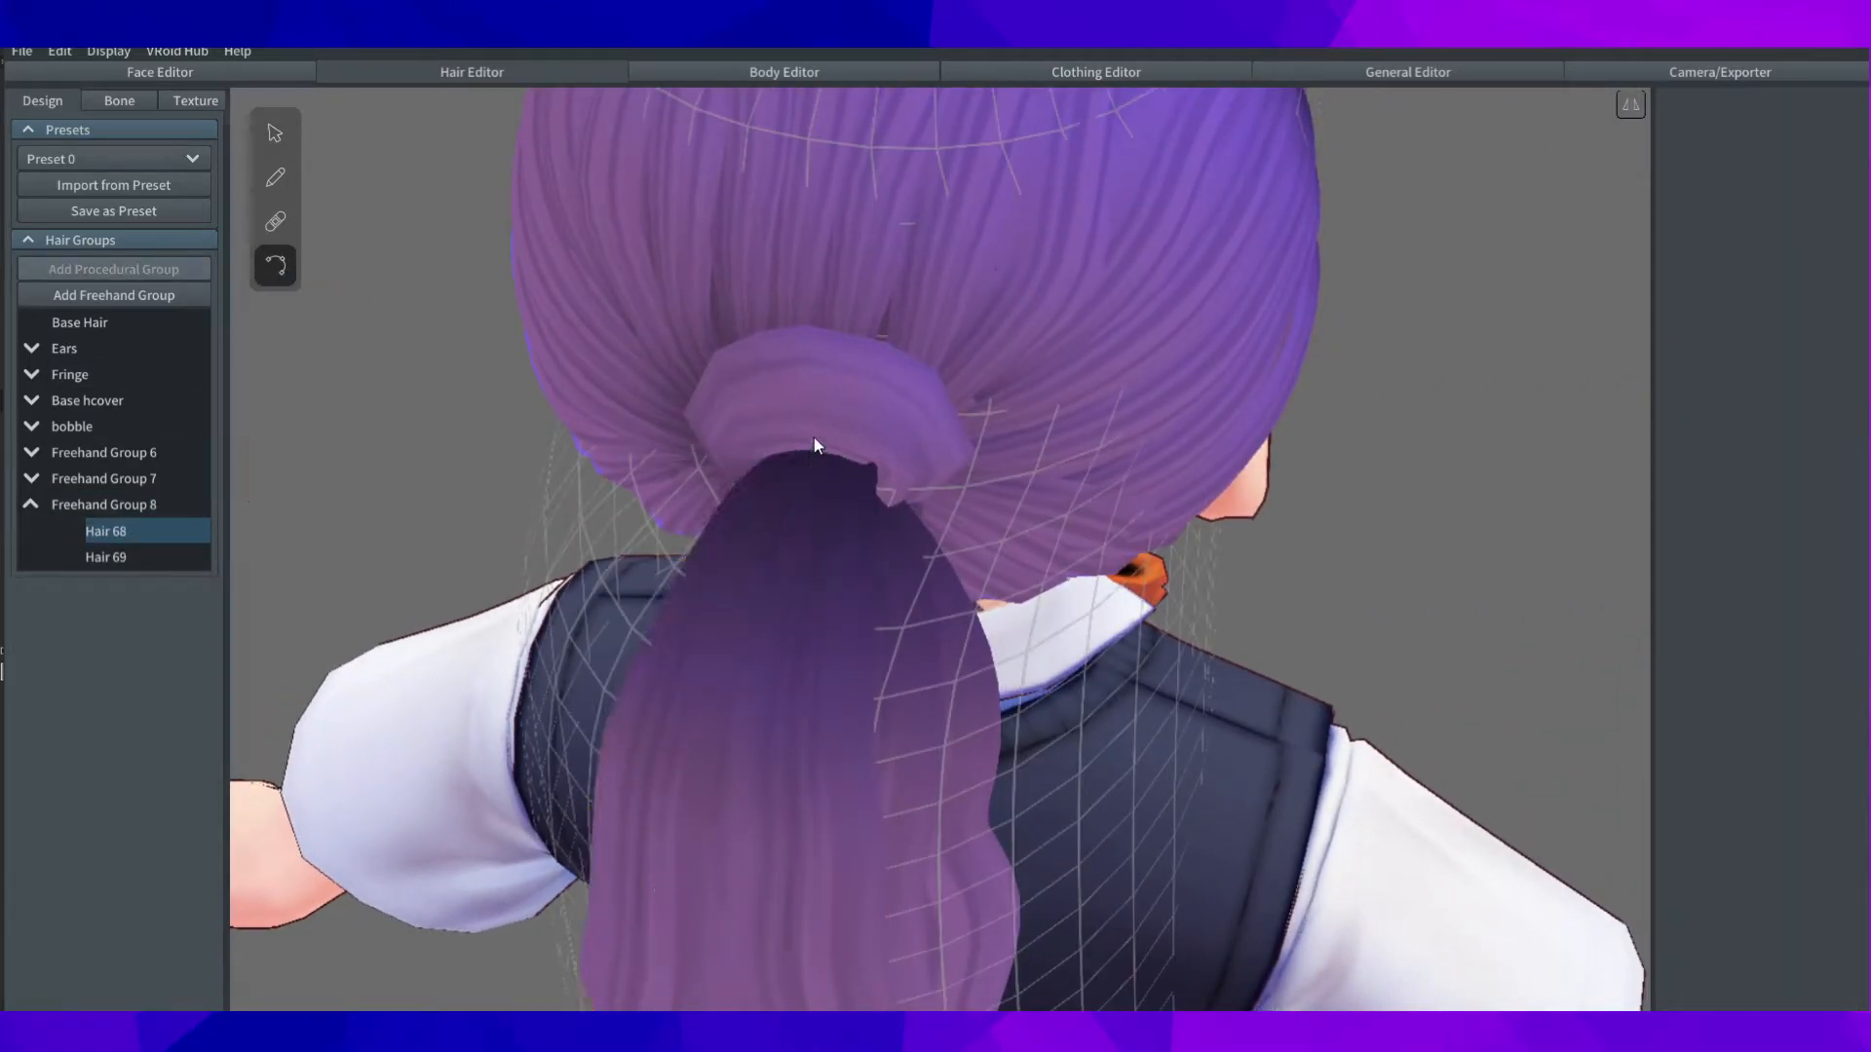
Step: Hide Freehand Group 8 and raise the root control point of Hair 65 in Freehand Group 6 into the bobble
{"action": "left_click", "coordinate": [176, 504]}
{"action": "left_click", "coordinate": [793, 514]}
{"action": "left_click_drag", "start_coordinate": [791, 517], "coordinate": [819, 496]}
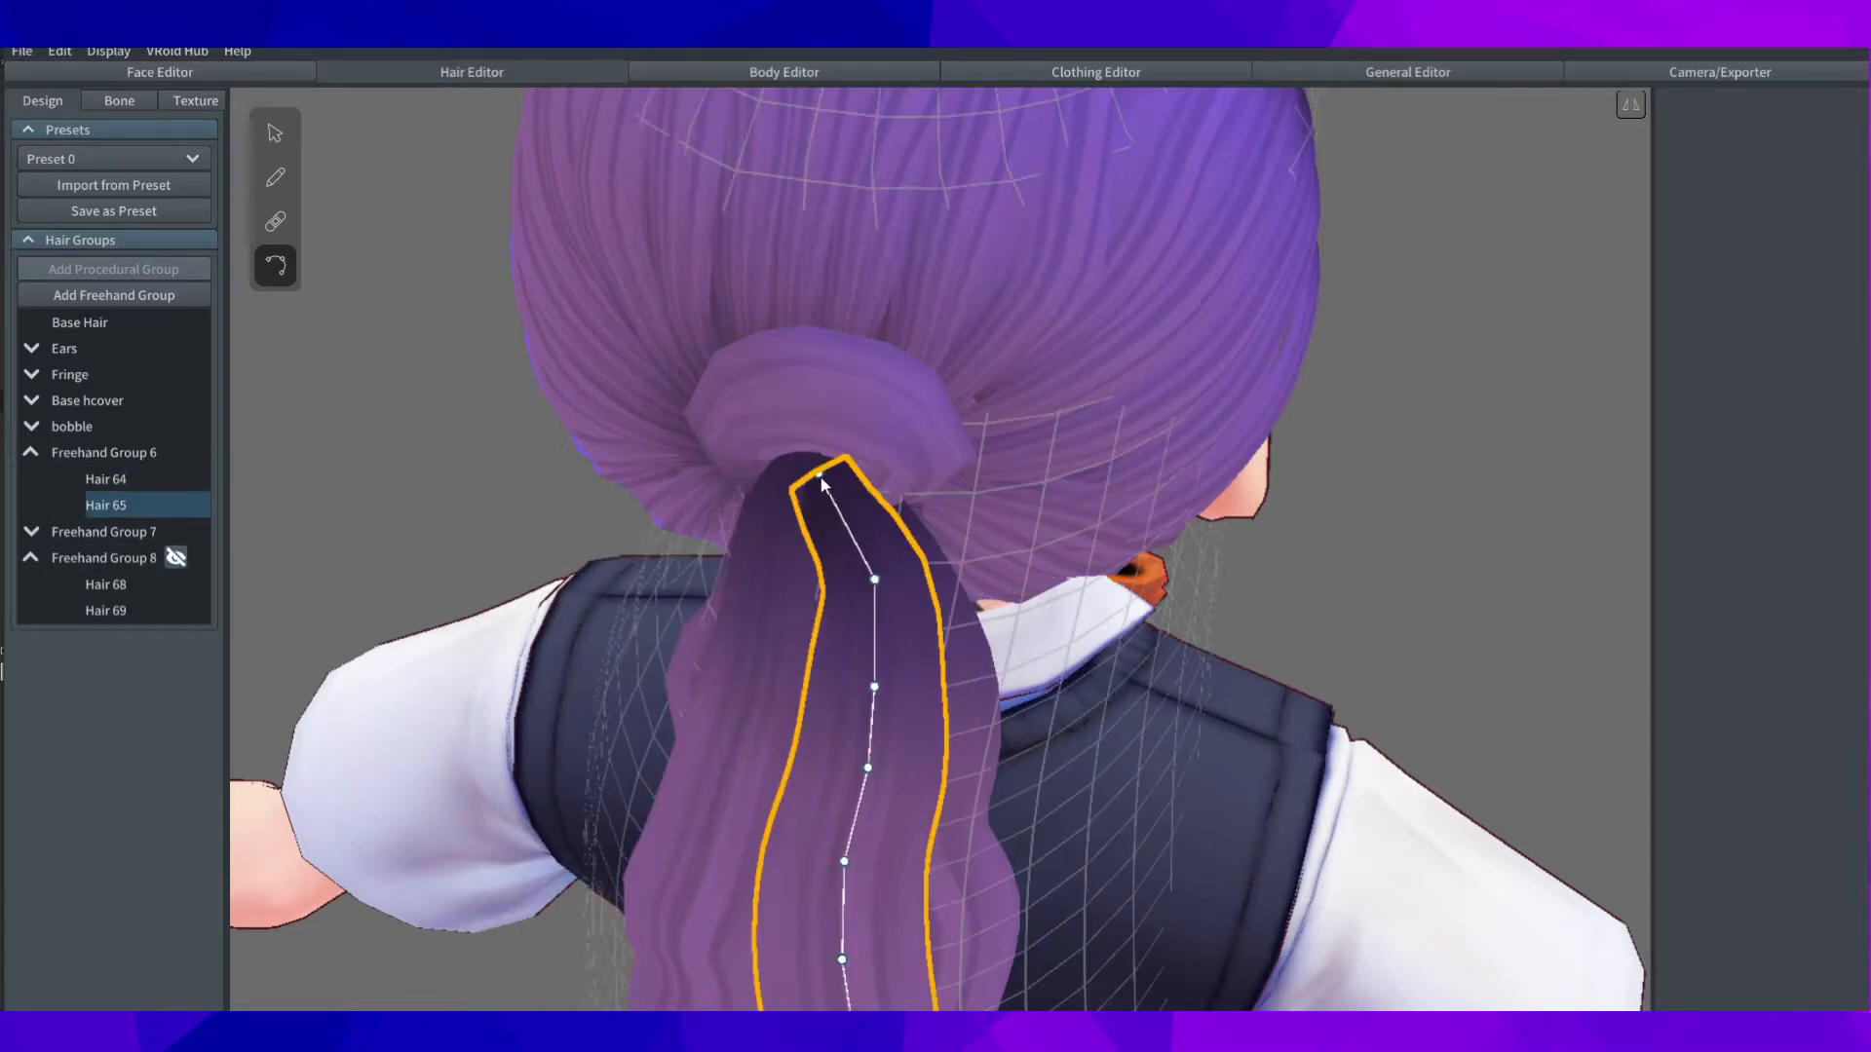
{"action": "left_click", "coordinate": [823, 382]}
Step: Isolate Freehand Group 7 by hiding Freehand Group 6 and adjust its strand roots so they meet inside the bobble
{"action": "left_click", "coordinate": [176, 532]}
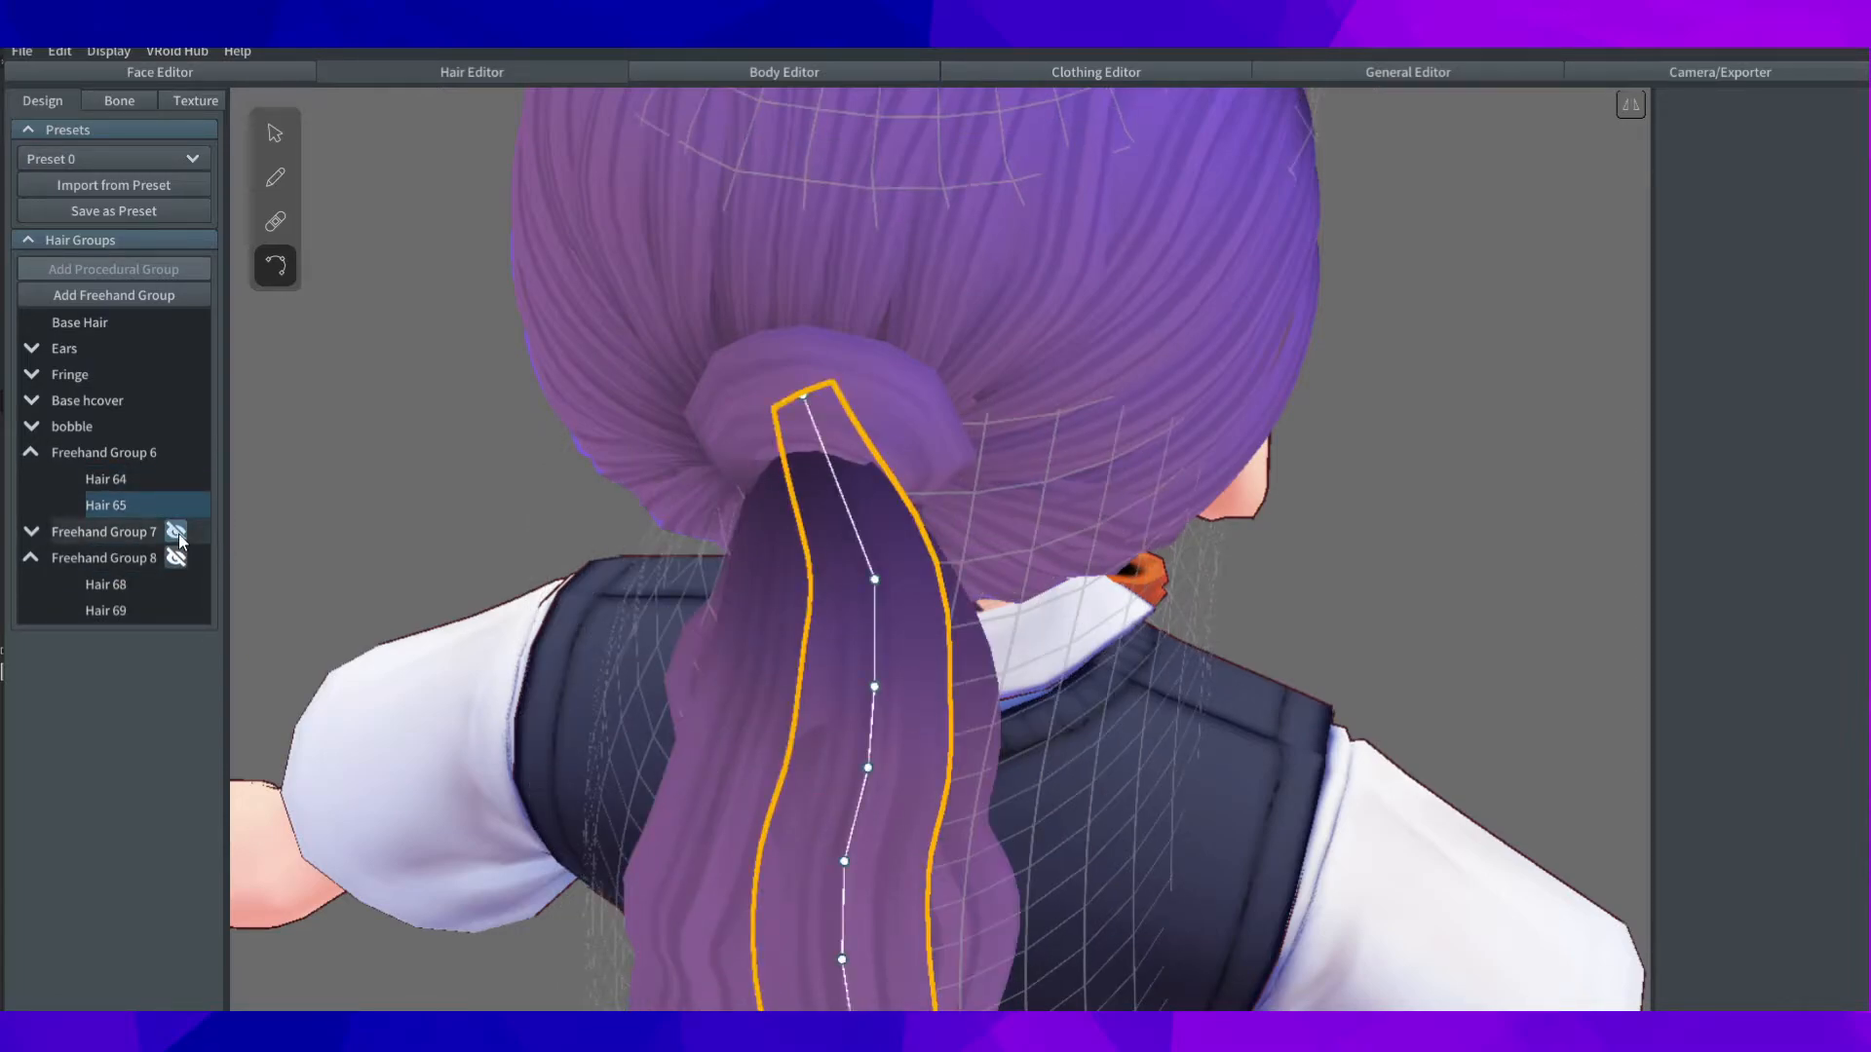
{"action": "left_click", "coordinate": [175, 452]}
{"action": "left_click", "coordinate": [97, 532]}
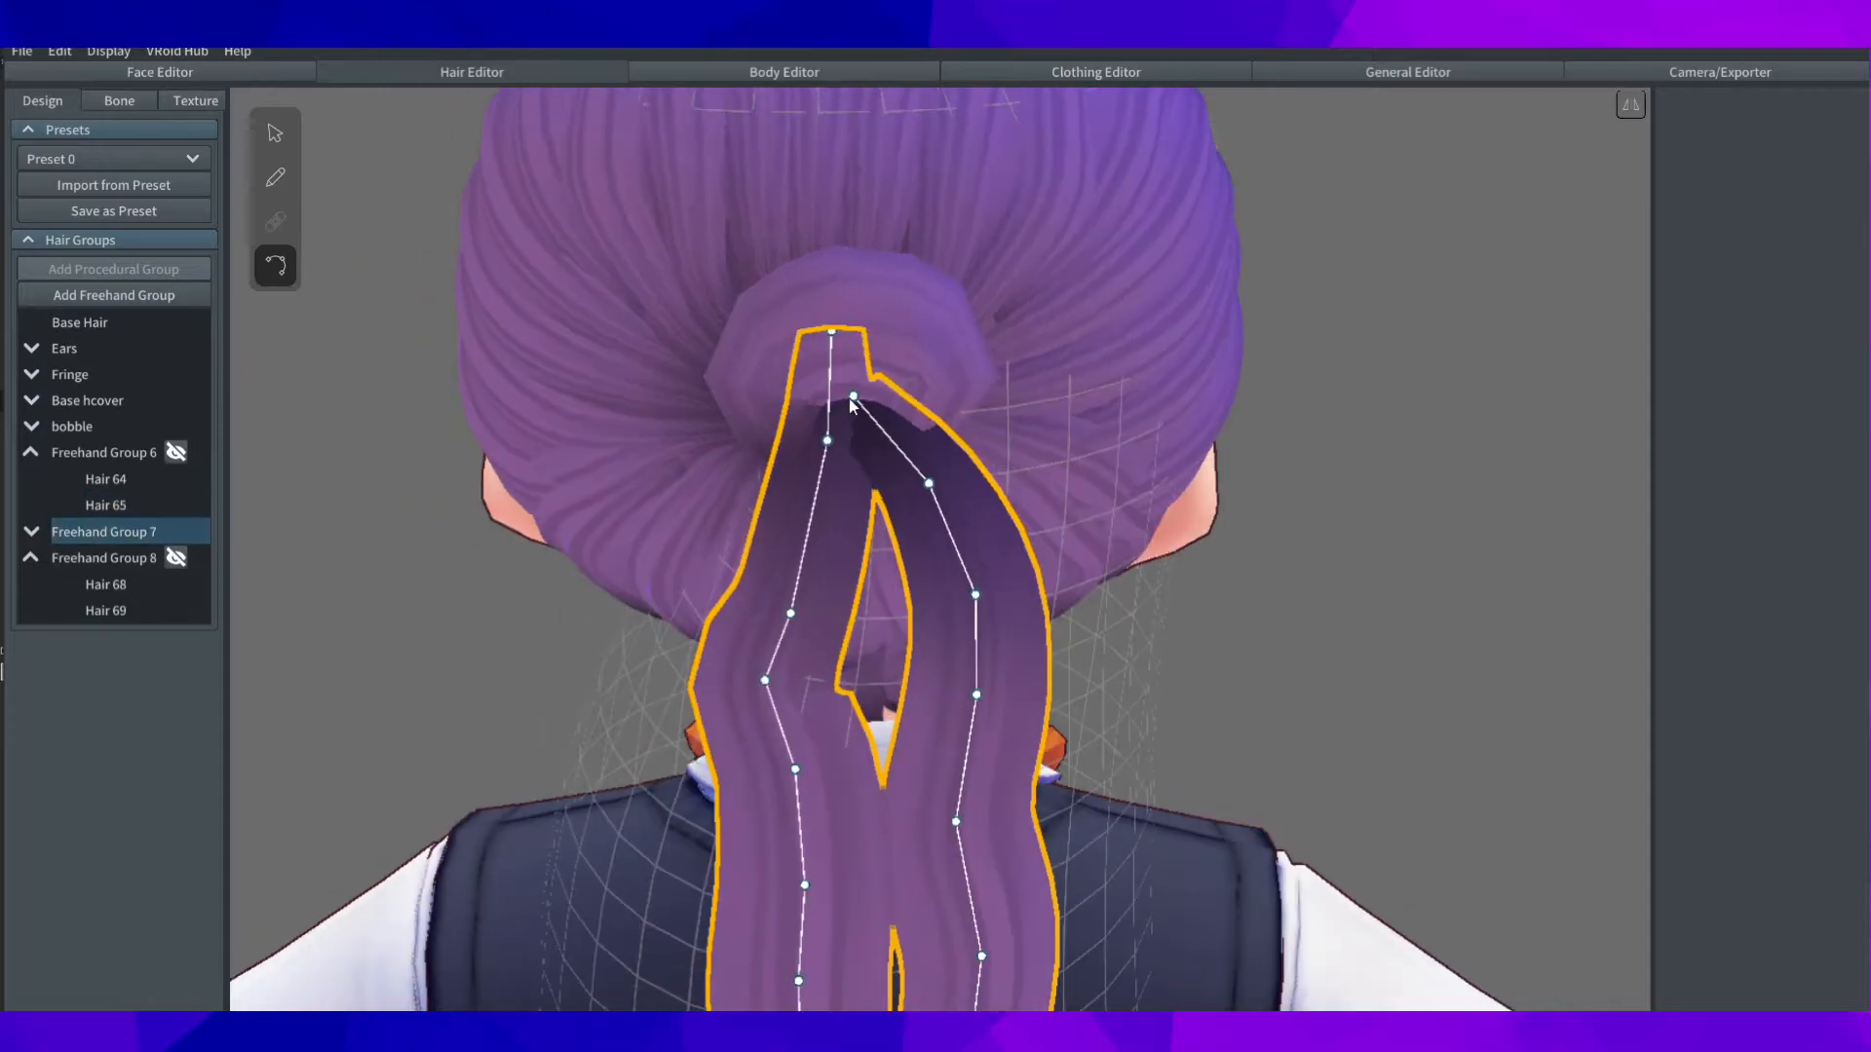
{"action": "left_click", "coordinate": [912, 487]}
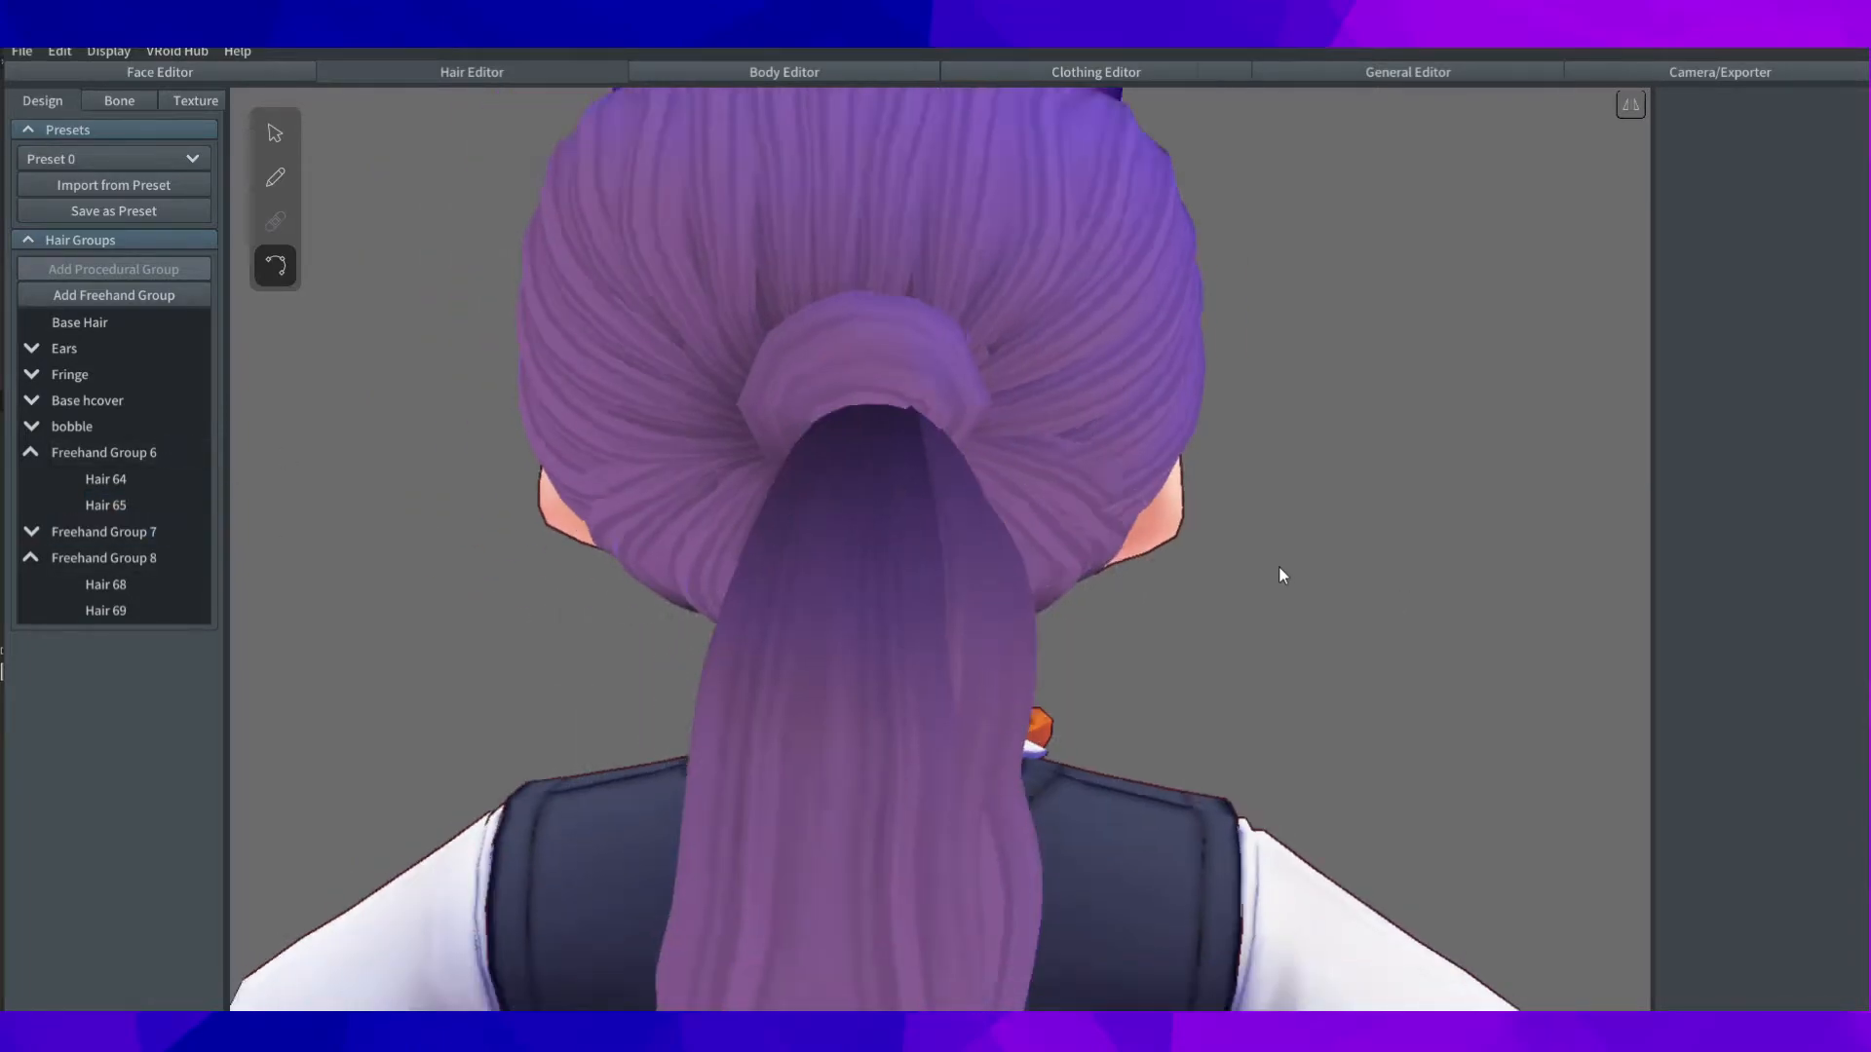
{"action": "right_click_drag", "start_coordinate": [1279, 566], "coordinate": [950, 651]}
Step: Collapse the ponytail hair groups and rename Freehand Group 6 as h1
{"action": "left_click", "coordinate": [37, 531]}
{"action": "left_click", "coordinate": [37, 531]}
{"action": "left_click", "coordinate": [32, 560]}
{"action": "left_click", "coordinate": [32, 453]}
{"action": "double_click", "coordinate": [93, 453]}
{"action": "left_click", "coordinate": [902, 535]}
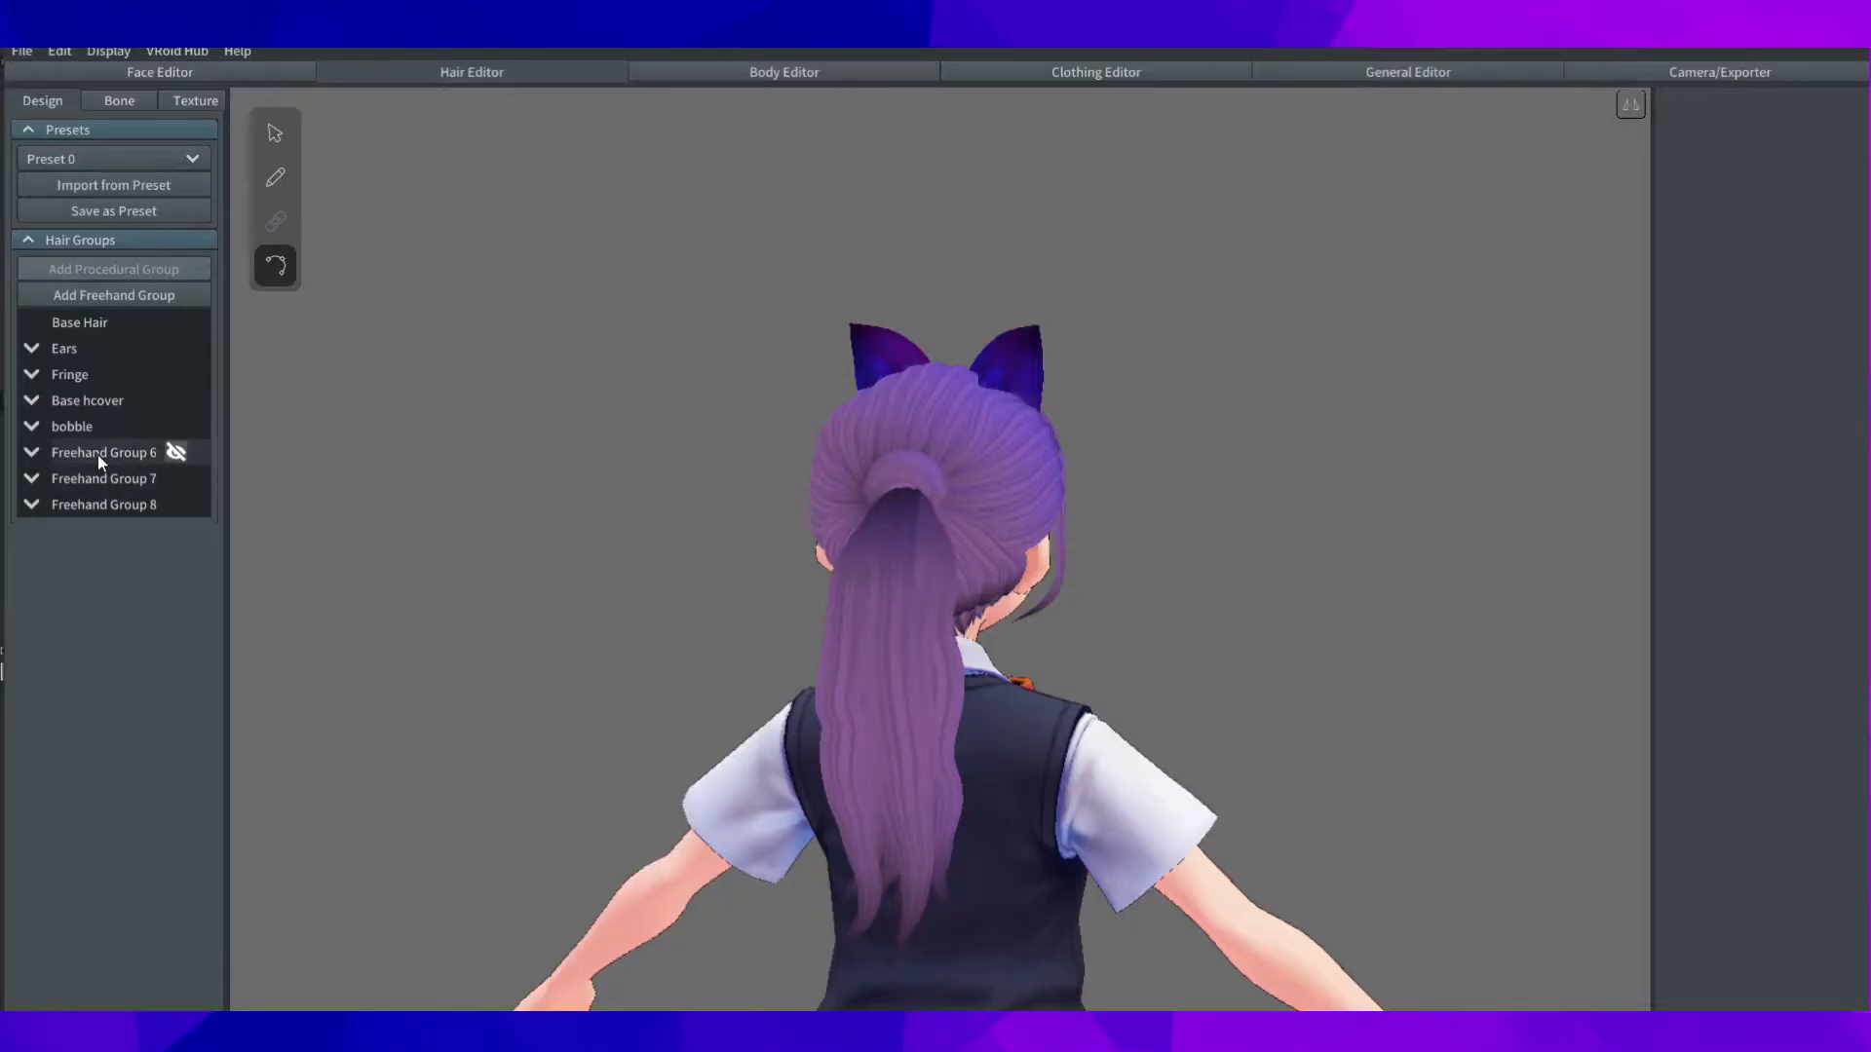
{"action": "double_click", "coordinate": [98, 454]}
{"action": "left_click", "coordinate": [910, 532]}
{"action": "type", "text": "h1"}
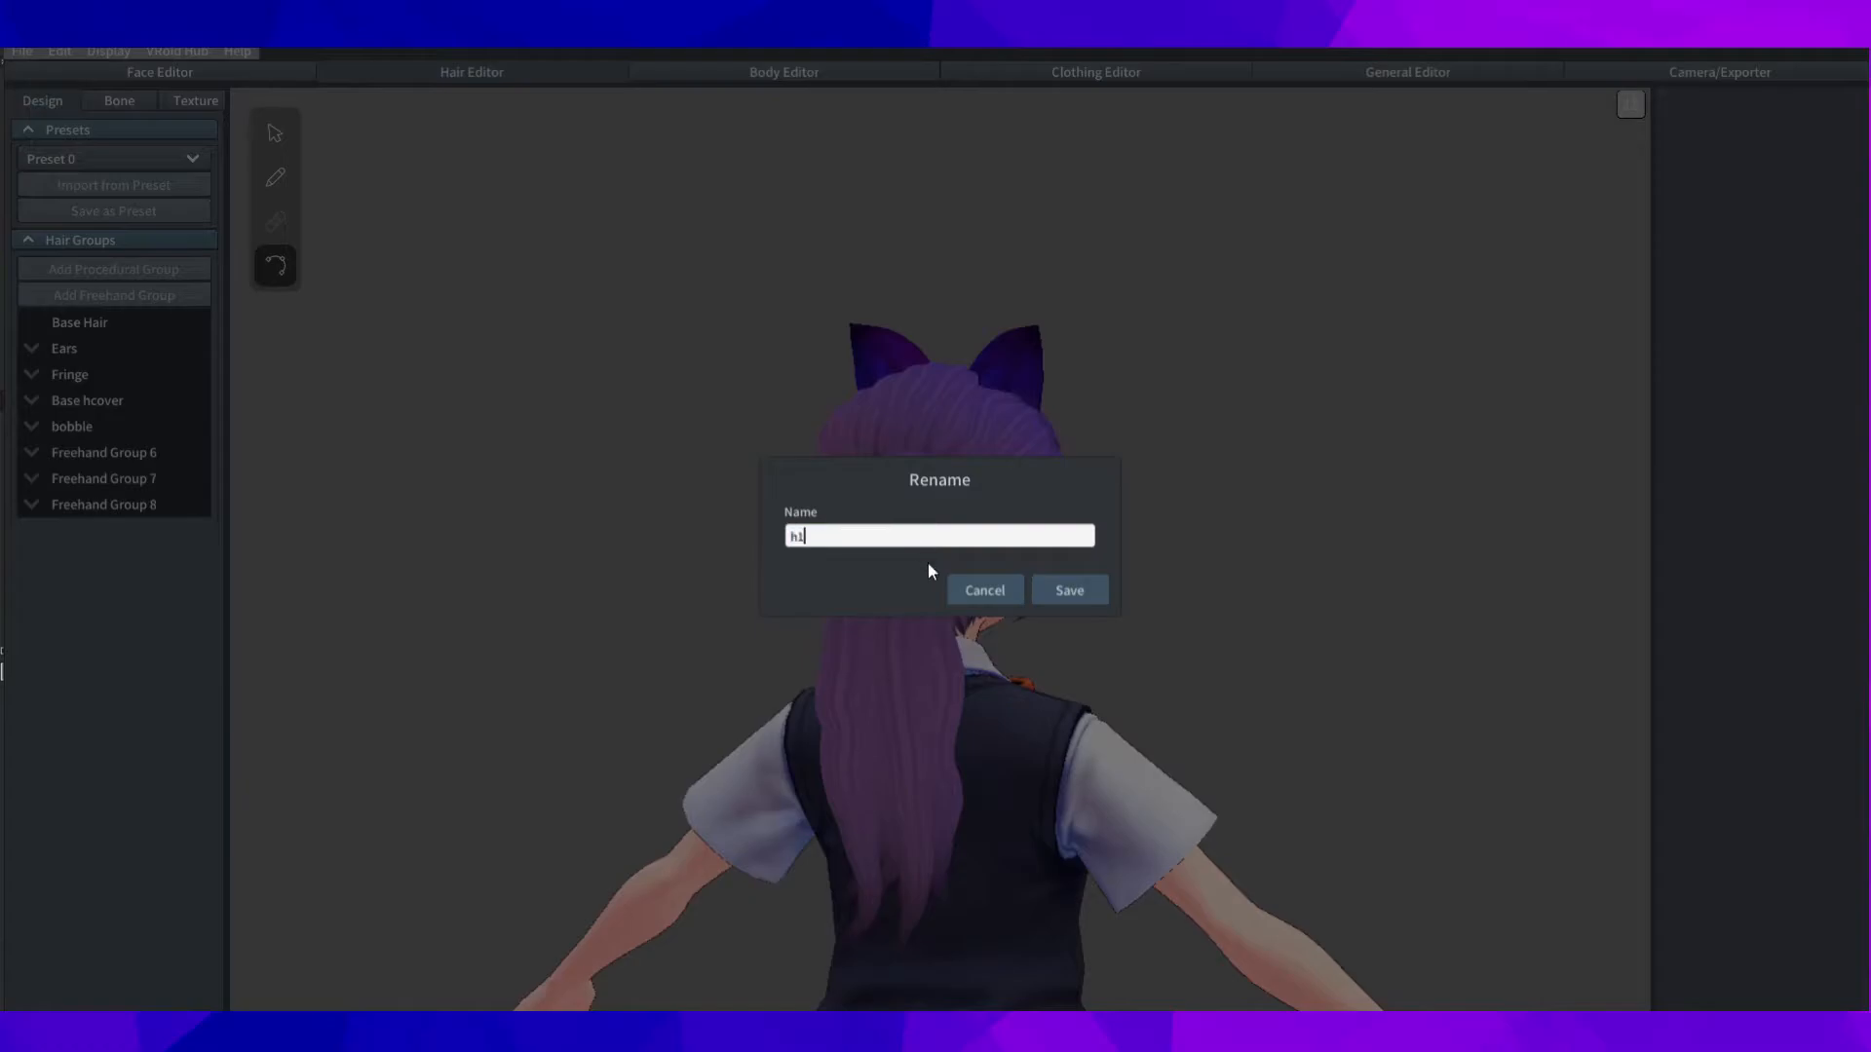
{"action": "left_click", "coordinate": [1068, 590]}
Step: Rename Freehand Group 7 as h2 and Freehand Group 8 as h3
{"action": "right_click", "coordinate": [101, 478]}
{"action": "left_click", "coordinate": [127, 489]}
{"action": "left_click", "coordinate": [900, 532]}
{"action": "type", "text": "h2"}
{"action": "left_click", "coordinate": [1069, 591]}
{"action": "right_click", "coordinate": [101, 504]}
{"action": "left_click", "coordinate": [90, 526]}
{"action": "type", "text": "h3"}
{"action": "left_click", "coordinate": [1069, 591]}
Step: Add a new freehand group and pull its rear guide mesh points in toward the back of the head from the side
{"action": "right_click_drag", "start_coordinate": [1069, 628], "coordinate": [943, 623]}
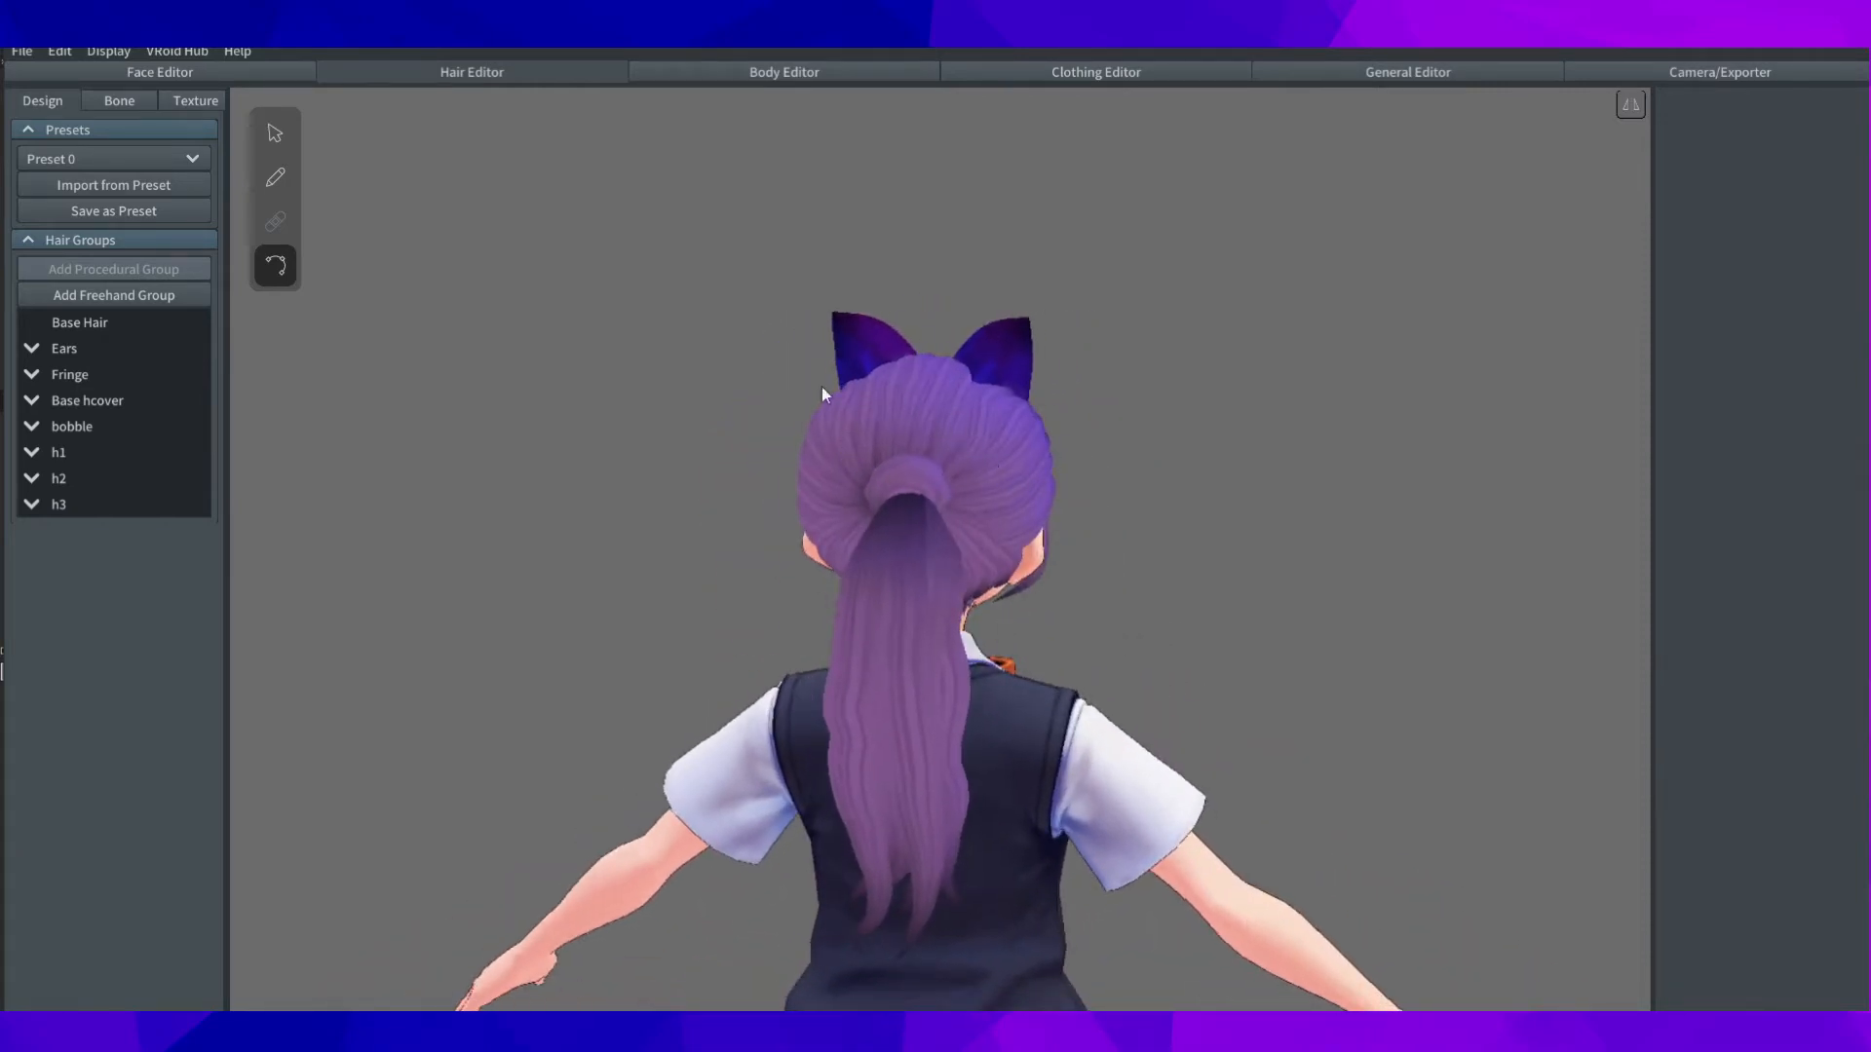
{"action": "right_click_drag", "start_coordinate": [918, 483], "coordinate": [851, 694]}
{"action": "left_click", "coordinate": [114, 294]}
{"action": "mouse_move", "coordinate": [1295, 669]}
{"action": "right_mouse_down"}
{"action": "mouse_move", "coordinate": [710, 592]}
{"action": "mouse_move", "coordinate": [756, 512]}
{"action": "right_mouse_up"}
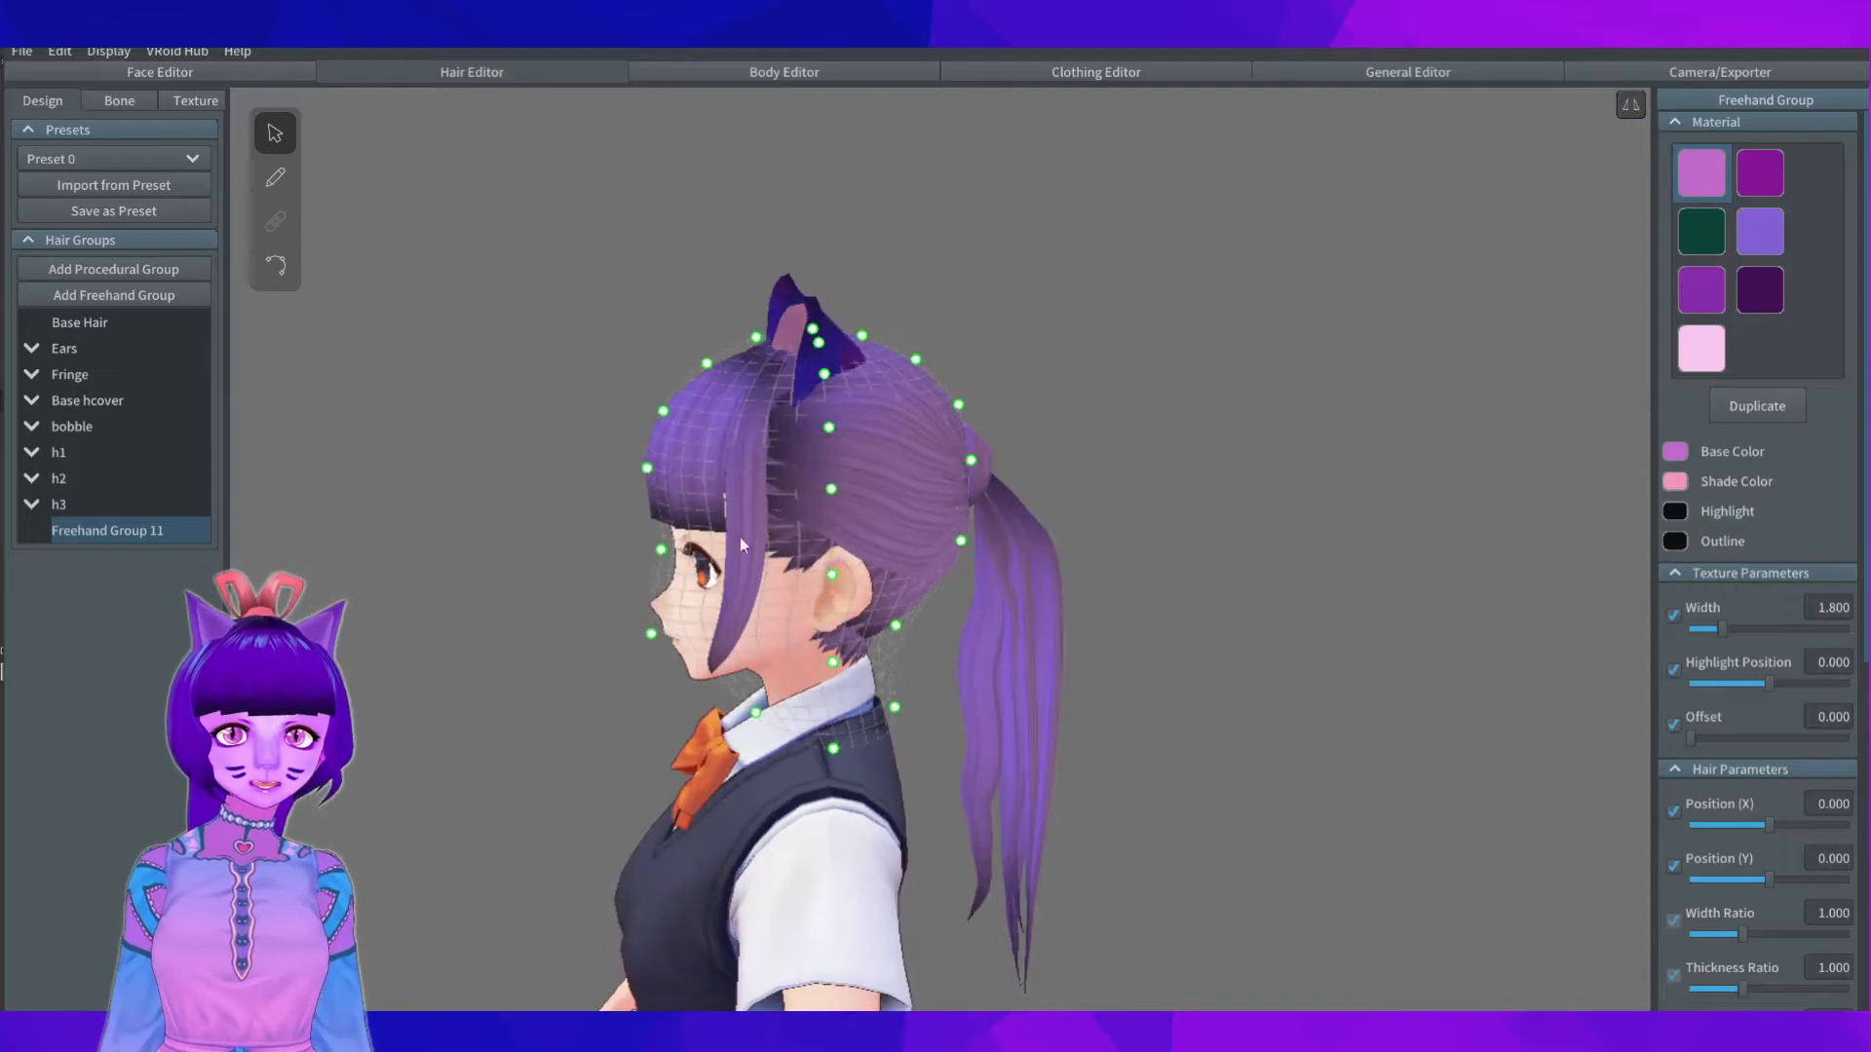
{"action": "left_click_drag", "start_coordinate": [958, 404], "coordinate": [896, 394]}
{"action": "left_click_drag", "start_coordinate": [971, 460], "coordinate": [914, 446]}
{"action": "left_click_drag", "start_coordinate": [961, 540], "coordinate": [858, 513]}
{"action": "left_click_drag", "start_coordinate": [895, 707], "coordinate": [830, 695]}
{"action": "left_click_drag", "start_coordinate": [914, 359], "coordinate": [889, 355]}
Step: Switch the mirror setting and pull the rear guide mesh points of Freehand Group 11 outward behind the bobble
{"action": "left_click", "coordinate": [1634, 108]}
{"action": "left_click_drag", "start_coordinate": [913, 446], "coordinate": [1066, 441]}
{"action": "left_click_drag", "start_coordinate": [858, 512], "coordinate": [1019, 517]}
{"action": "left_click_drag", "start_coordinate": [807, 610], "coordinate": [985, 609]}
{"action": "left_click_drag", "start_coordinate": [896, 393], "coordinate": [981, 310]}
Step: Move Freehand Group 11's front guide mesh points back to a vertical line through the ear
{"action": "left_click_drag", "start_coordinate": [707, 450], "coordinate": [834, 469]}
{"action": "left_click_drag", "start_coordinate": [766, 520], "coordinate": [814, 506]}
{"action": "left_click_drag", "start_coordinate": [740, 616], "coordinate": [815, 592]}
{"action": "left_click_drag", "start_coordinate": [820, 695], "coordinate": [820, 684]}
{"action": "left_click_drag", "start_coordinate": [727, 371], "coordinate": [813, 363]}
{"action": "left_click_drag", "start_coordinate": [732, 314], "coordinate": [812, 314]}
{"action": "right_click_drag", "start_coordinate": [817, 326], "coordinate": [643, 389]}
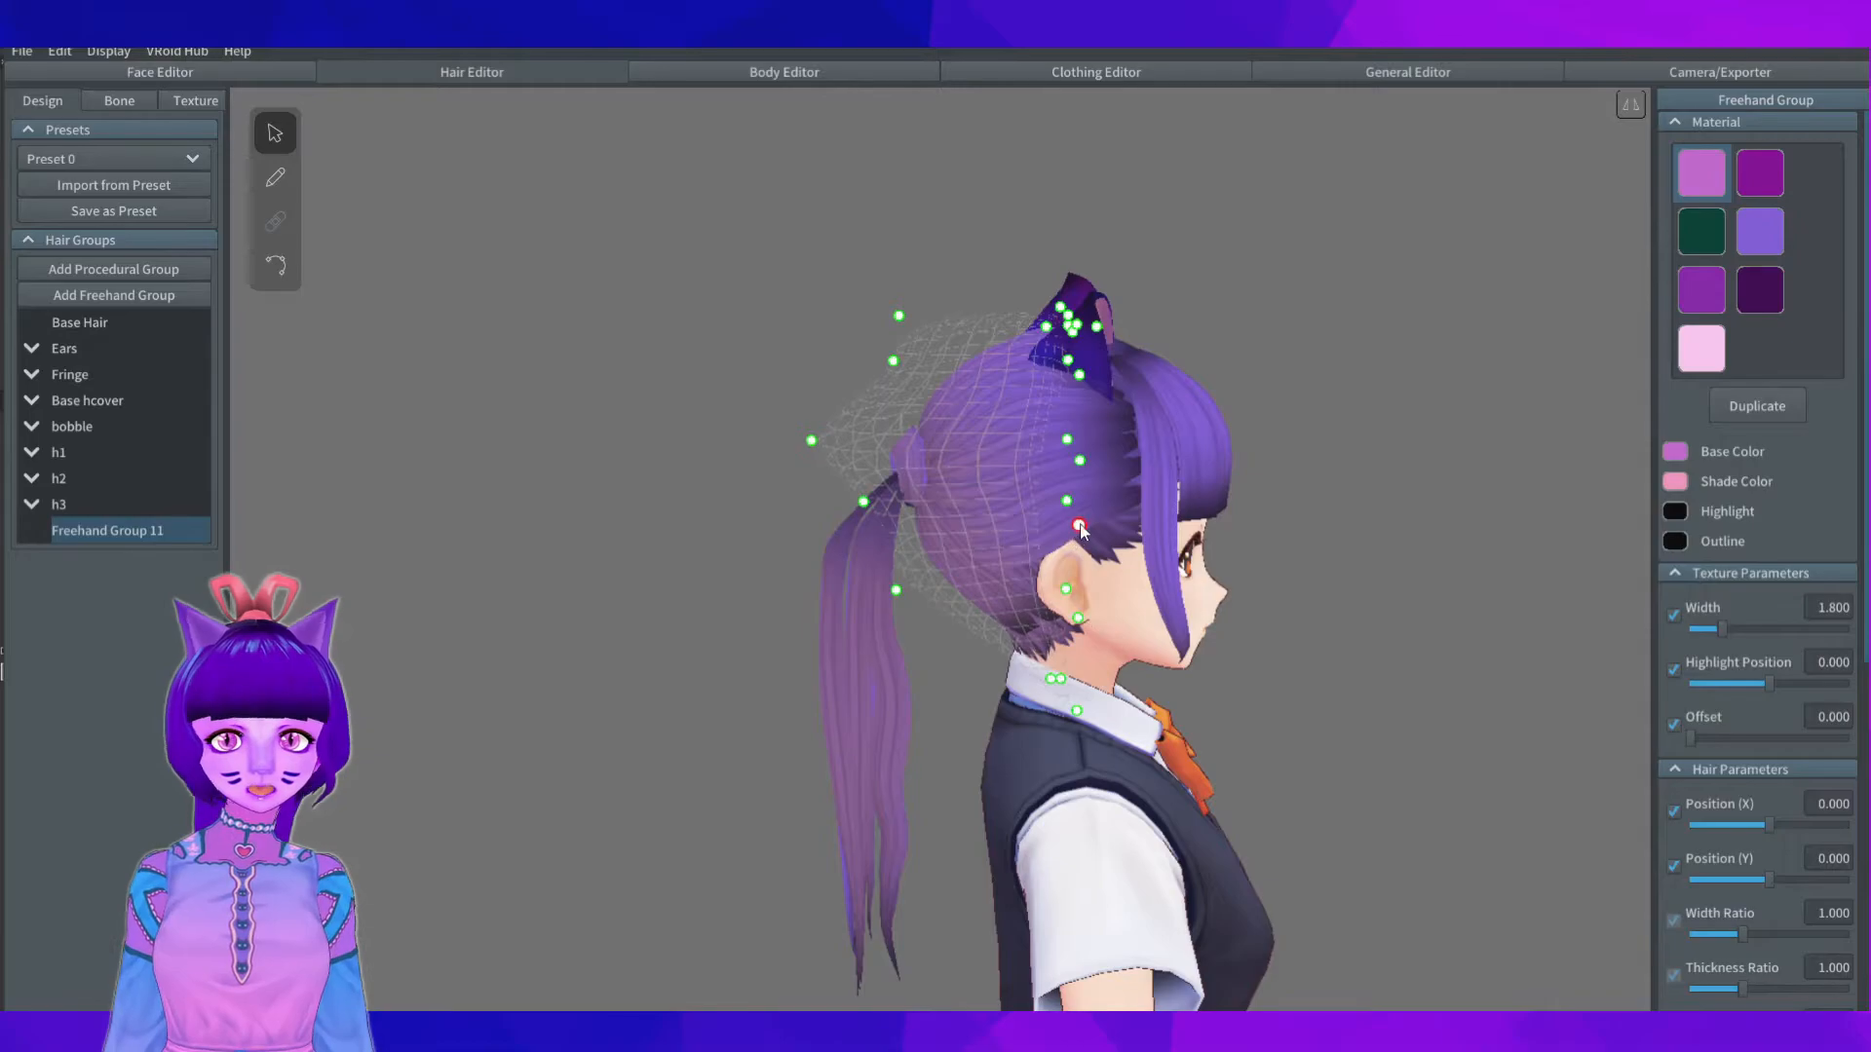
Step: Reposition Freehand Group 11's guide mesh points around the bobble from the opposite side and the back
{"action": "left_click", "coordinate": [881, 354]}
{"action": "left_click", "coordinate": [107, 531]}
{"action": "right_click_drag", "start_coordinate": [1199, 472], "coordinate": [1370, 476]}
{"action": "left_click_drag", "start_coordinate": [943, 421], "coordinate": [948, 435]}
{"action": "right_click_drag", "start_coordinate": [1111, 531], "coordinate": [1183, 567]}
{"action": "left_click_drag", "start_coordinate": [957, 396], "coordinate": [990, 336]}
Step: Assign the light pink material to Freehand Group 11 and draw a curved bow loop beside the bobble
{"action": "right_click_drag", "start_coordinate": [1037, 435], "coordinate": [877, 419]}
{"action": "right_click_drag", "start_coordinate": [833, 511], "coordinate": [854, 661]}
{"action": "mouse_move", "coordinate": [973, 563]}
{"action": "right_mouse_down"}
{"action": "mouse_move", "coordinate": [786, 540]}
{"action": "mouse_move", "coordinate": [801, 587]}
{"action": "mouse_move", "coordinate": [992, 423]}
{"action": "mouse_move", "coordinate": [1066, 412]}
{"action": "mouse_move", "coordinate": [897, 542]}
{"action": "mouse_move", "coordinate": [961, 285]}
{"action": "mouse_move", "coordinate": [1077, 302]}
{"action": "mouse_move", "coordinate": [994, 322]}
{"action": "mouse_move", "coordinate": [980, 364]}
{"action": "right_mouse_up"}
{"action": "left_click", "coordinate": [1719, 355]}
{"action": "left_click", "coordinate": [276, 177]}
{"action": "left_click_drag", "start_coordinate": [980, 365], "coordinate": [990, 460]}
{"action": "mouse_move", "coordinate": [990, 460]}
{"action": "right_mouse_down"}
{"action": "mouse_move", "coordinate": [1016, 439]}
{"action": "mouse_move", "coordinate": [1029, 469]}
{"action": "mouse_move", "coordinate": [838, 419]}
{"action": "mouse_move", "coordinate": [906, 429]}
{"action": "right_mouse_up"}
{"action": "scroll", "coordinate": [1027, 468], "scroll_direction": "up", "scroll_amount": 3}
Step: Adjust Freehand Group 11's guide mesh points to fit the bow loop against the back of the head
{"action": "left_click", "coordinate": [276, 133]}
{"action": "left_click", "coordinate": [1023, 438]}
{"action": "left_click_drag", "start_coordinate": [523, 401], "coordinate": [662, 459]}
{"action": "right_click_drag", "start_coordinate": [663, 465], "coordinate": [832, 681]}
{"action": "right_click_drag", "start_coordinate": [711, 549], "coordinate": [1066, 302]}
{"action": "left_click_drag", "start_coordinate": [1070, 298], "coordinate": [1043, 327]}
{"action": "right_click_drag", "start_coordinate": [1078, 384], "coordinate": [472, 342]}
{"action": "scroll", "coordinate": [471, 342], "scroll_direction": "up", "scroll_amount": 2}
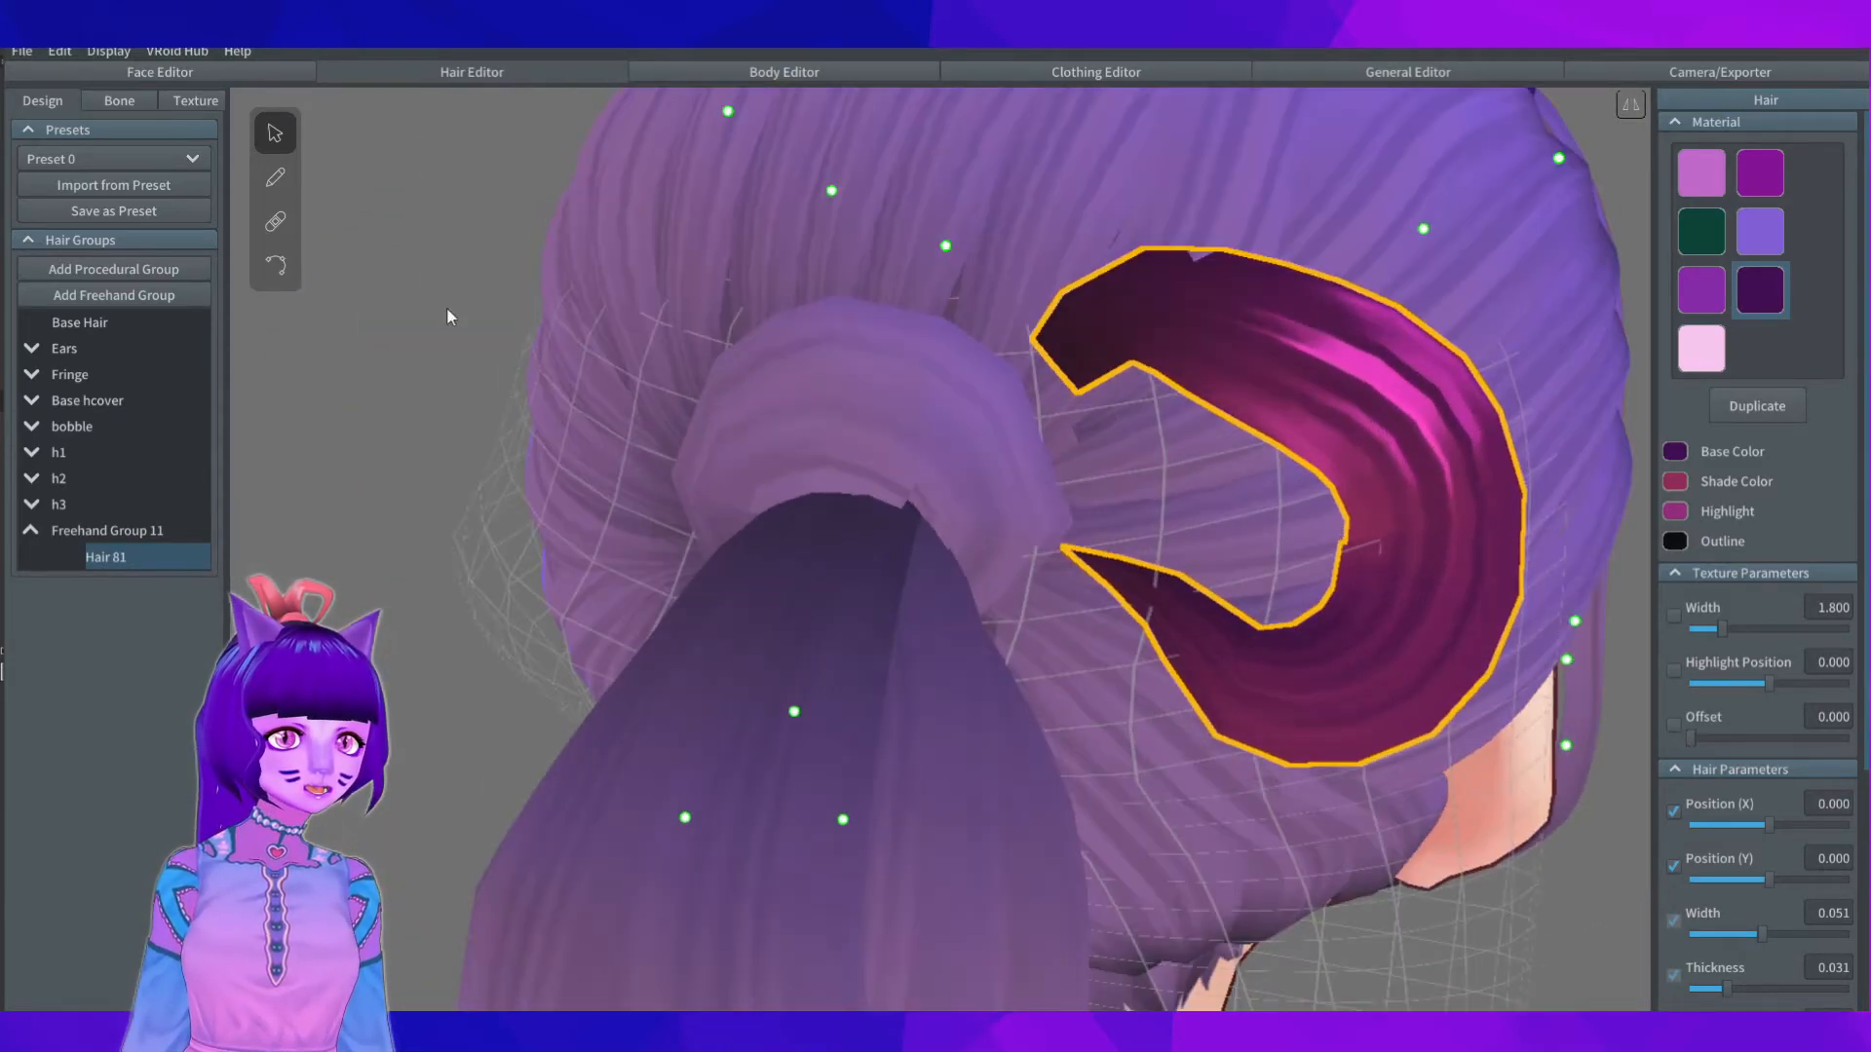
Step: Move both end control points of the Hair 81 loop in toward the centre of the bobble
{"action": "left_click", "coordinate": [276, 265]}
{"action": "left_click_drag", "start_coordinate": [1061, 549], "coordinate": [980, 544]}
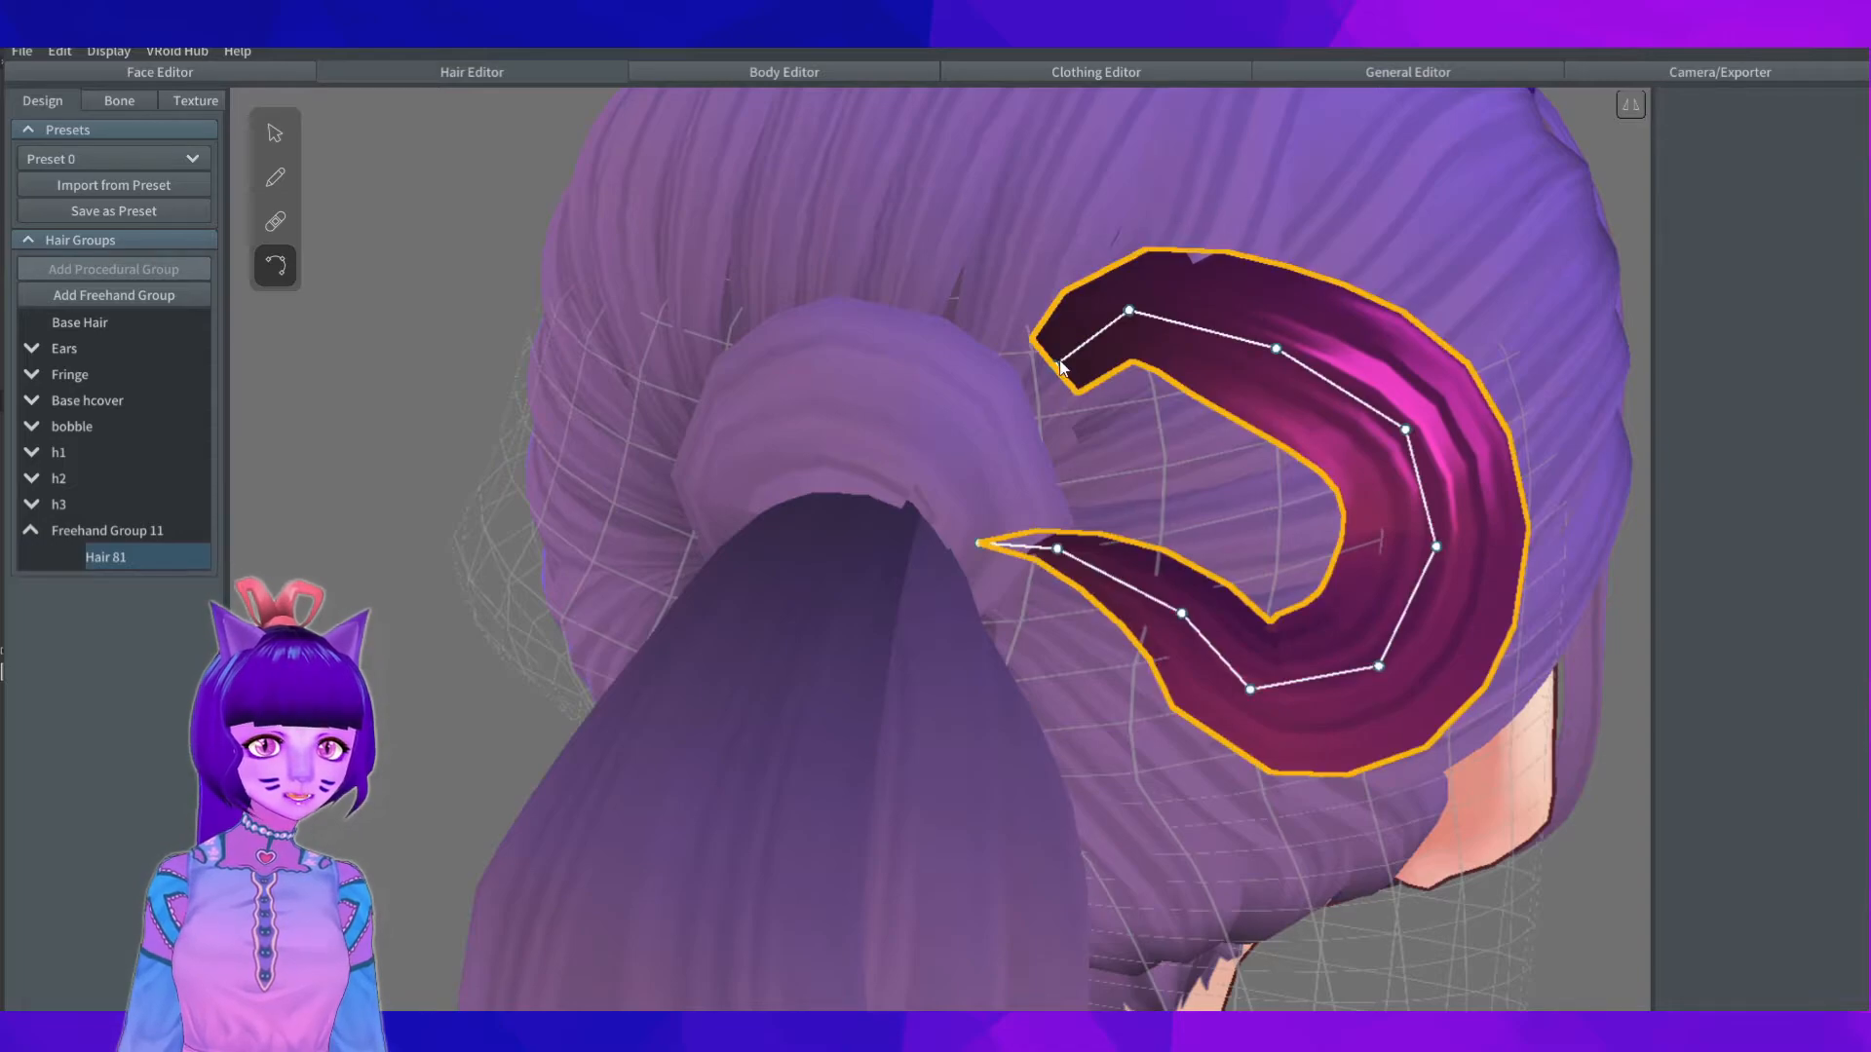
{"action": "left_click_drag", "start_coordinate": [1060, 362], "coordinate": [1015, 407]}
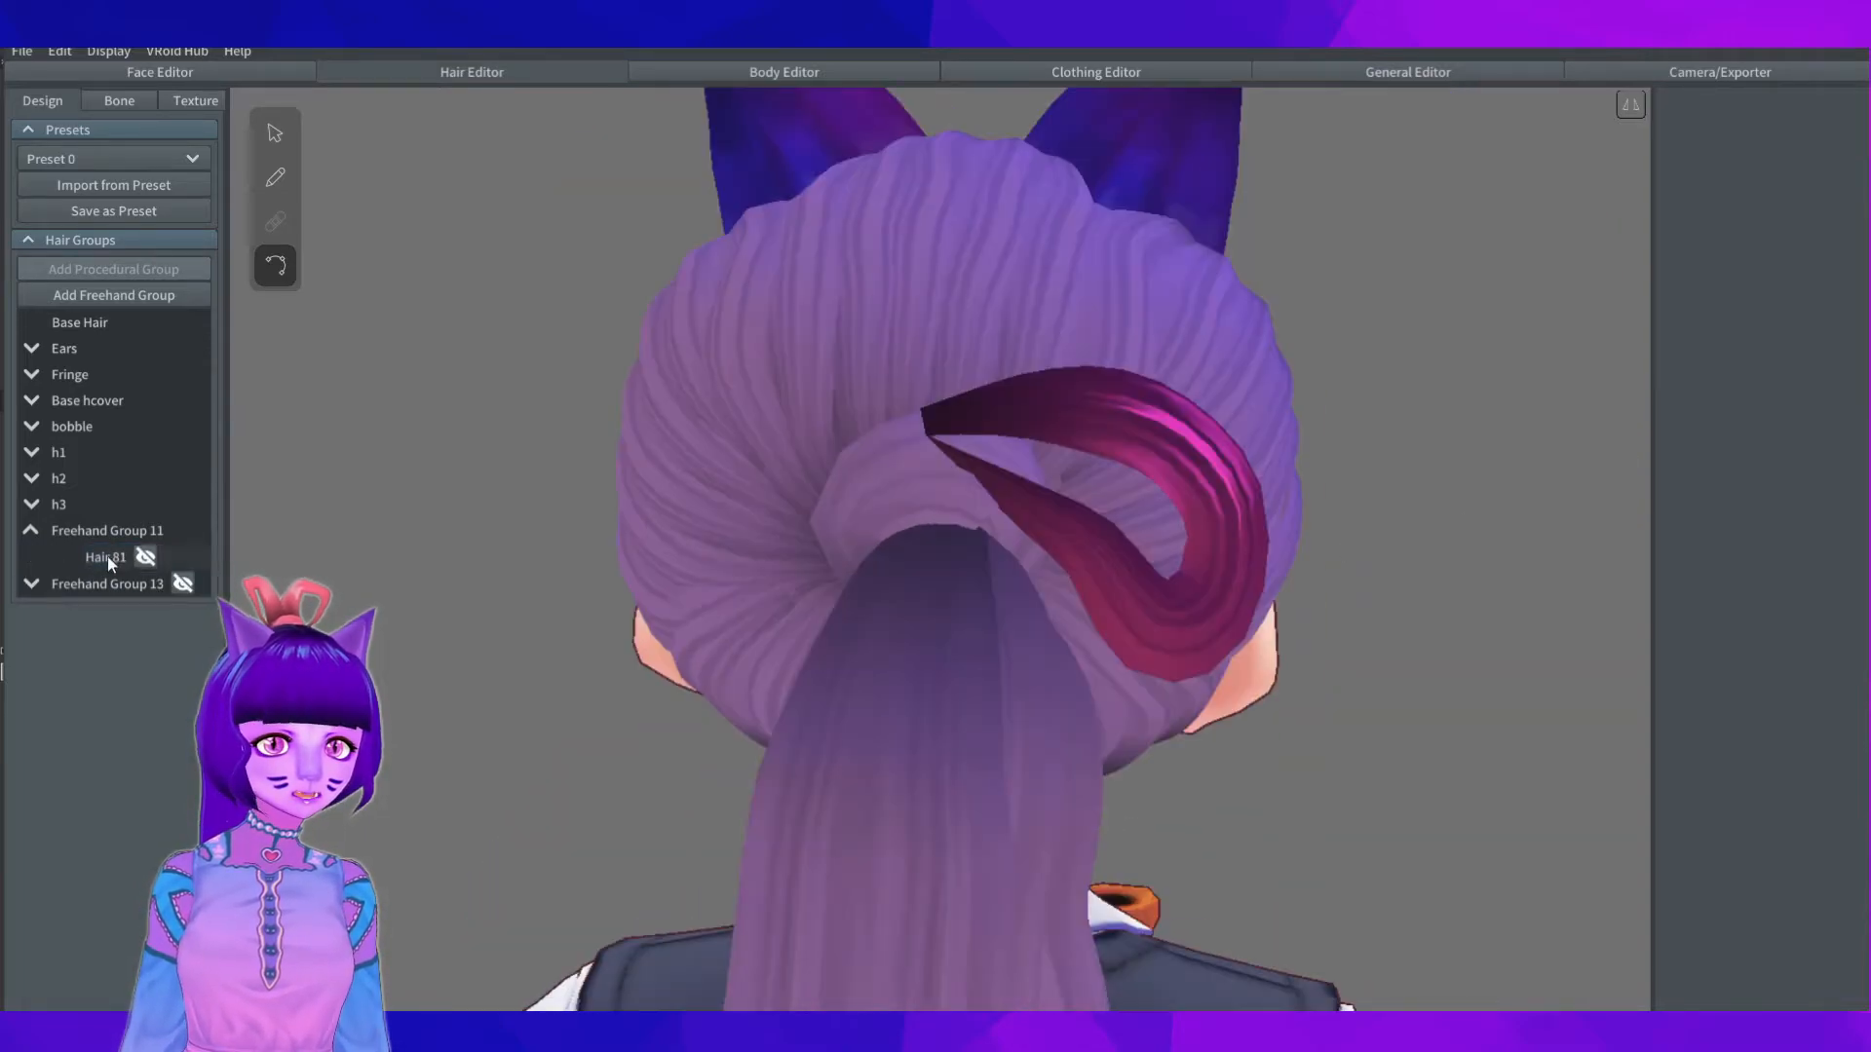
Step: Duplicate Hair 81, flip the copy to the opposite side of the bobble and remove the extra Freehand Group 13
{"action": "right_click", "coordinate": [108, 557]}
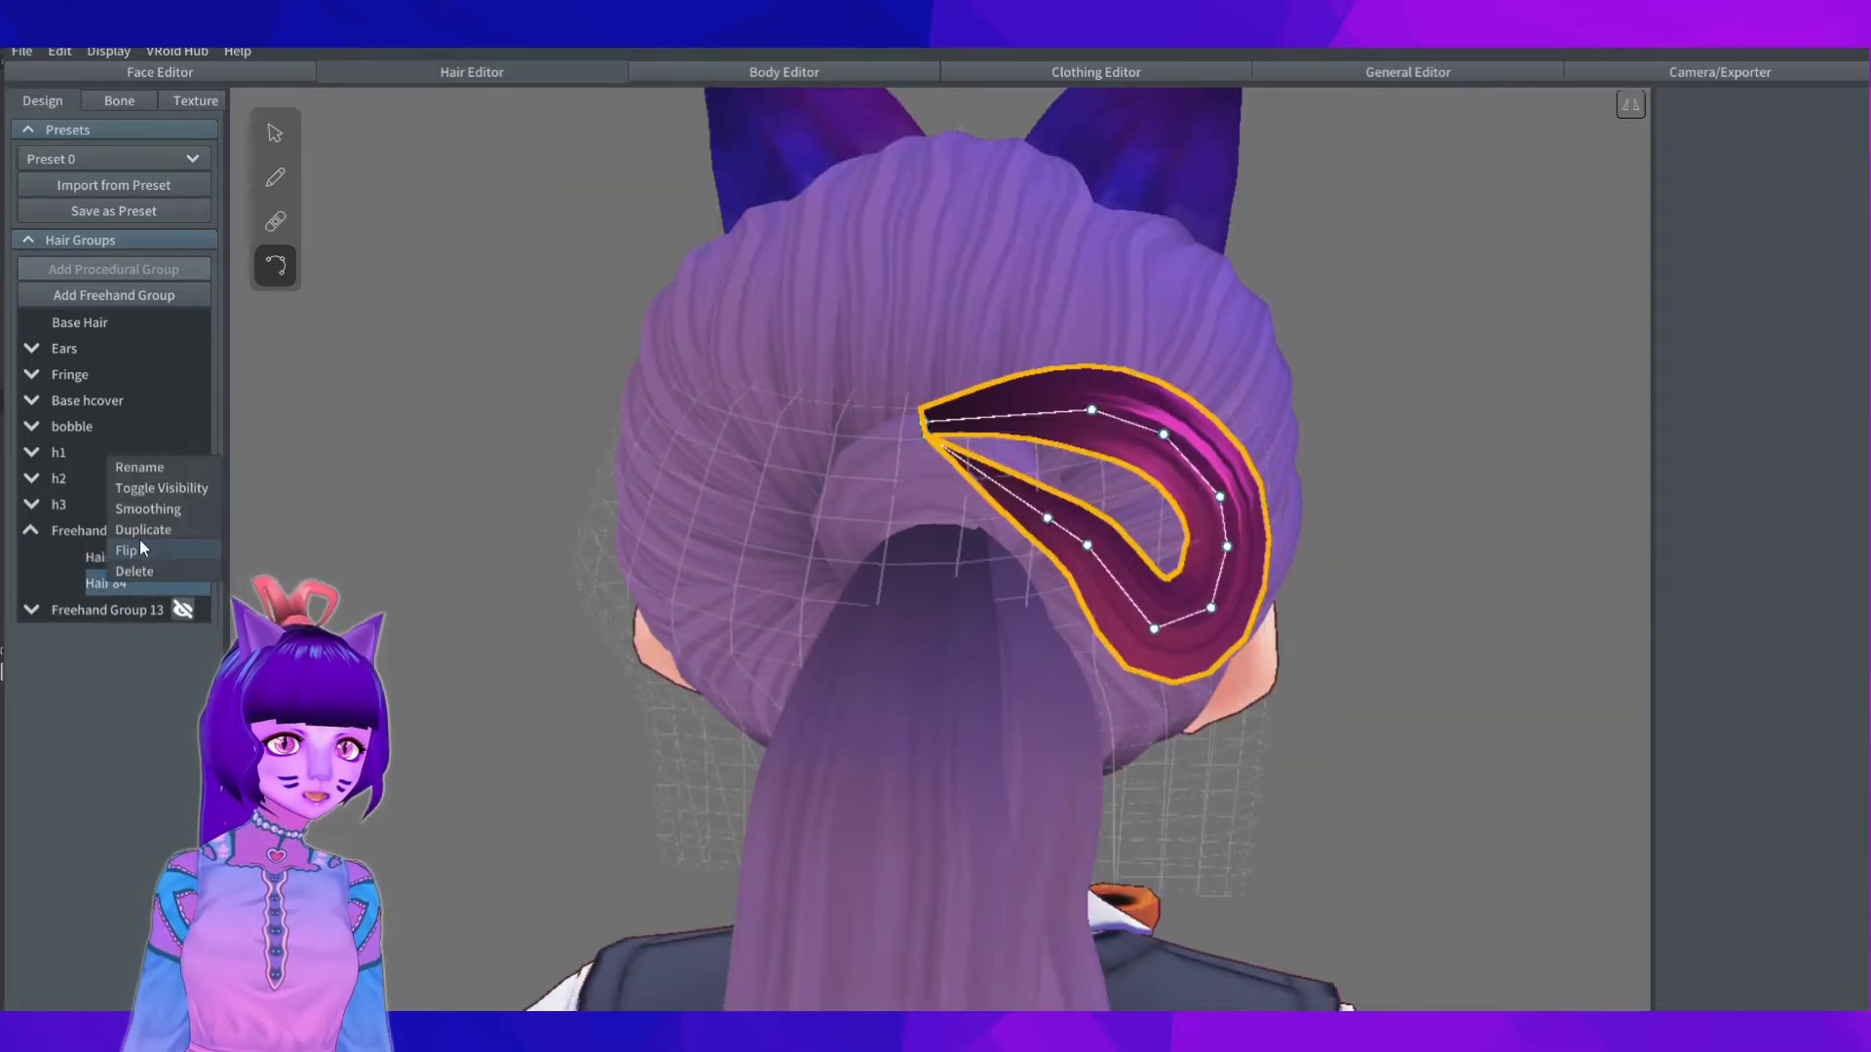
{"action": "left_click", "coordinate": [139, 542]}
{"action": "right_click", "coordinate": [111, 585]}
{"action": "left_click", "coordinate": [113, 594]}
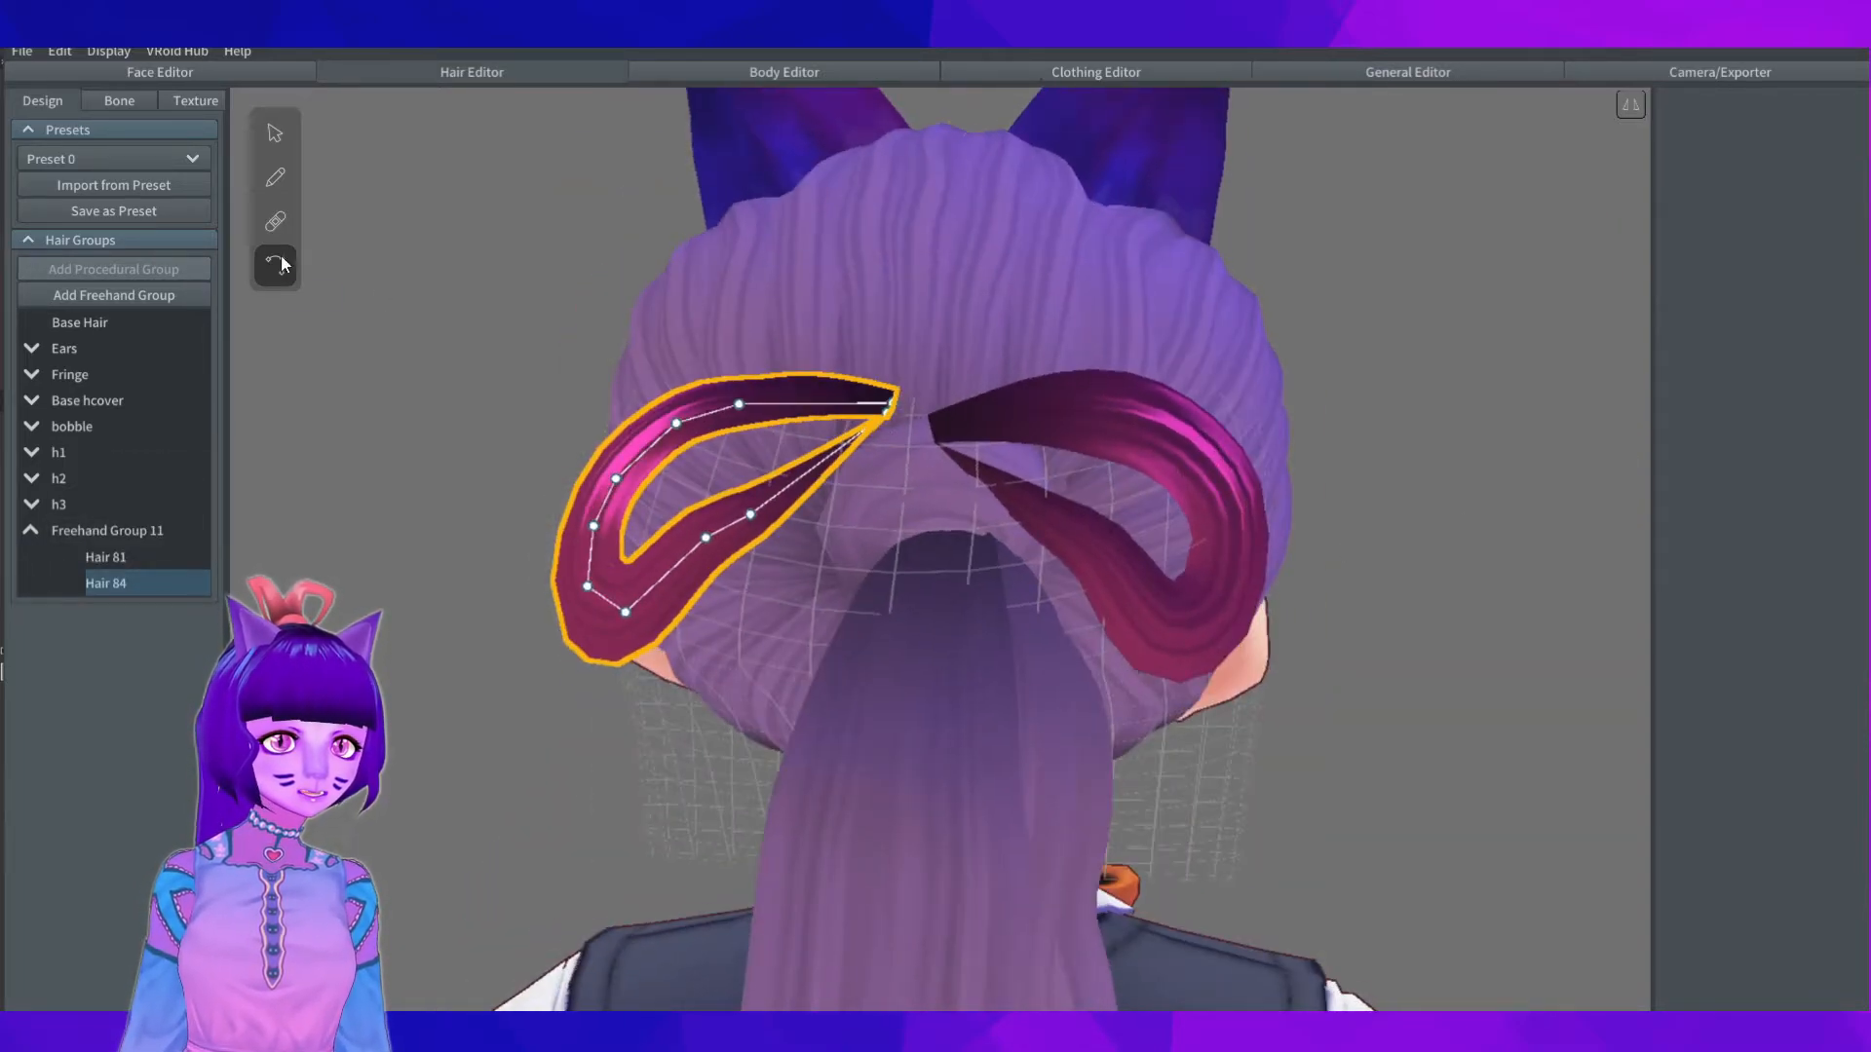
Step: Move Hair 84's end points to meet the first loop at the centre and pull its curve points inward
{"action": "left_click_drag", "start_coordinate": [891, 399], "coordinate": [922, 425]}
{"action": "left_click_drag", "start_coordinate": [886, 413], "coordinate": [940, 451]}
{"action": "left_click_drag", "start_coordinate": [751, 515], "coordinate": [820, 552]}
{"action": "left_click_drag", "start_coordinate": [684, 593], "coordinate": [758, 613]}
{"action": "left_click_drag", "start_coordinate": [624, 596], "coordinate": [695, 587]}
{"action": "left_click_drag", "start_coordinate": [596, 546], "coordinate": [639, 524]}
{"action": "mouse_move", "coordinate": [741, 404]}
{"action": "left_mouse_down"}
{"action": "mouse_move", "coordinate": [798, 393]}
{"action": "mouse_move", "coordinate": [770, 419]}
{"action": "left_mouse_up"}
{"action": "left_click_drag", "start_coordinate": [608, 475], "coordinate": [696, 422]}
Step: Join Hair 84's end to the first loop and widen its outer curve to match the opposite side of the bow
{"action": "left_click", "coordinate": [1364, 526]}
{"action": "scroll", "coordinate": [1241, 523], "scroll_direction": "down", "scroll_amount": 3}
{"action": "right_click_drag", "start_coordinate": [1241, 522], "coordinate": [1208, 502]}
{"action": "scroll", "coordinate": [961, 495], "scroll_direction": "up", "scroll_amount": 3}
{"action": "left_click", "coordinate": [941, 454]}
{"action": "left_click_drag", "start_coordinate": [950, 447], "coordinate": [935, 444]}
{"action": "left_click_drag", "start_coordinate": [706, 589], "coordinate": [645, 578]}
{"action": "left_click_drag", "start_coordinate": [770, 419], "coordinate": [716, 436]}
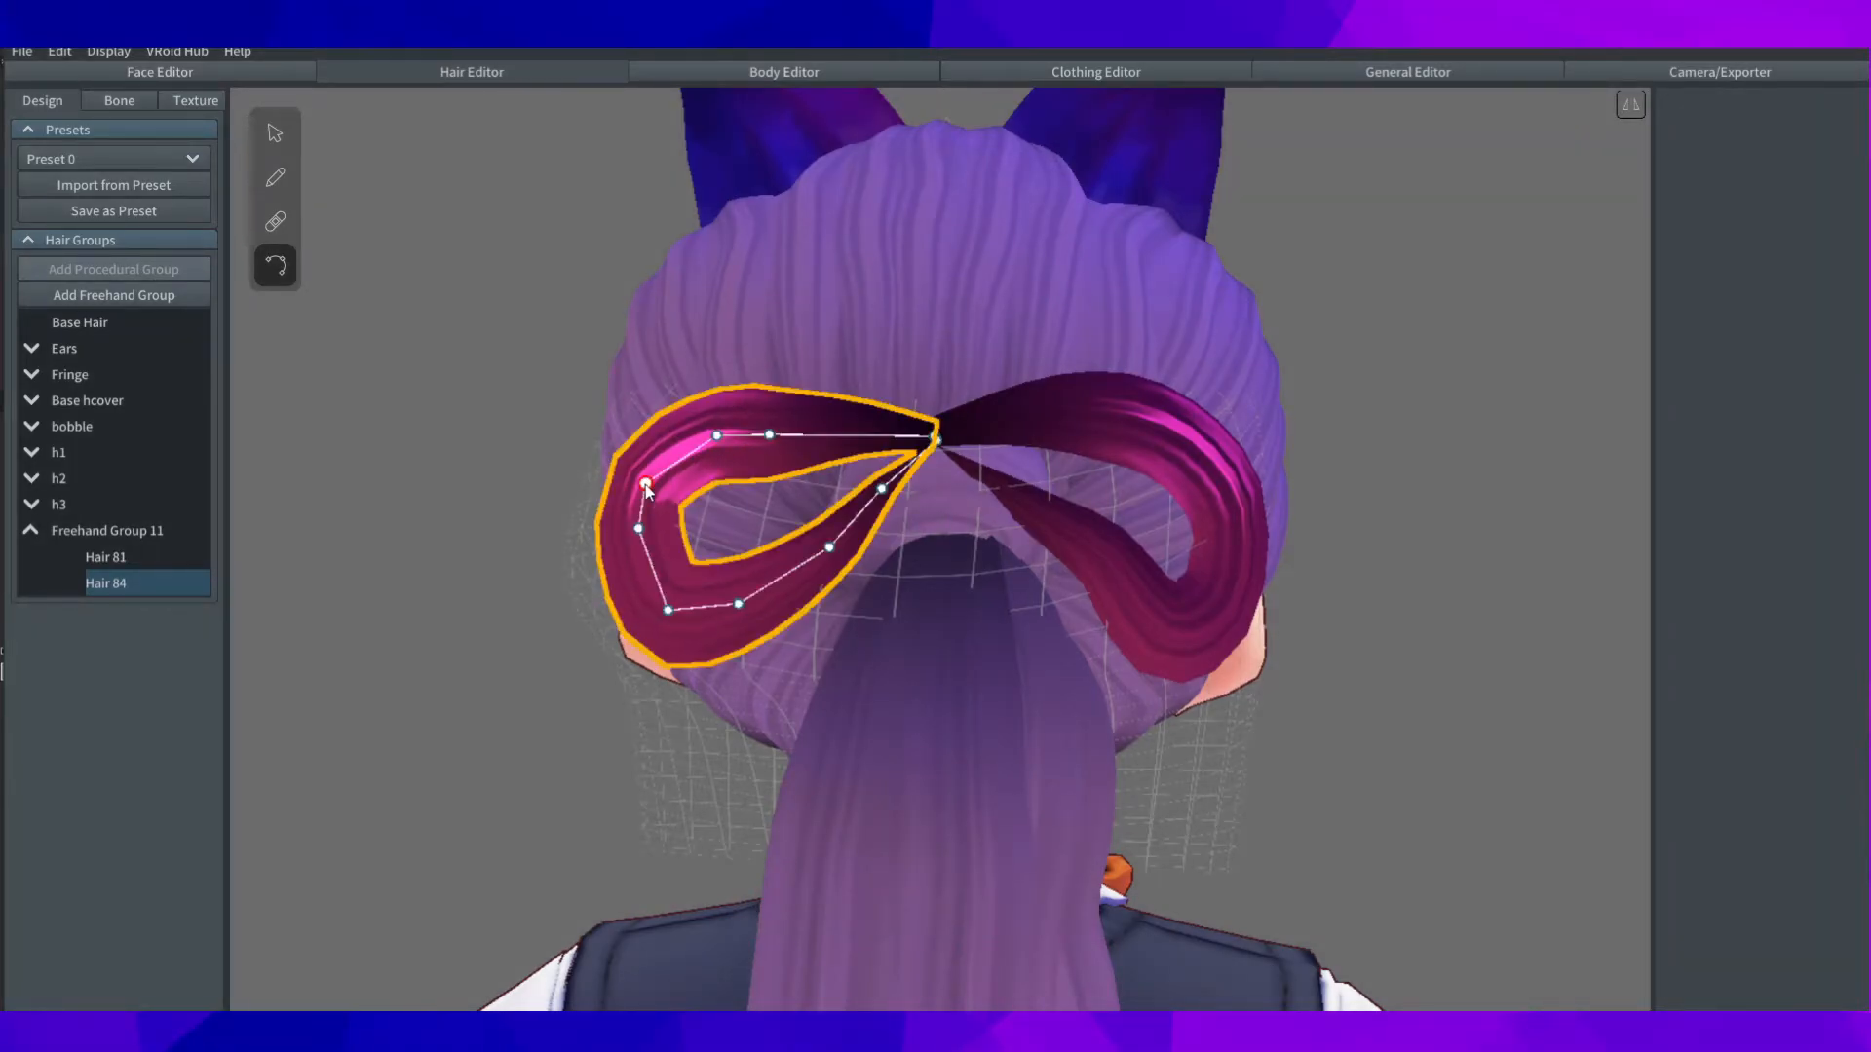
{"action": "left_click", "coordinate": [1391, 464]}
{"action": "scroll", "coordinate": [1391, 464], "scroll_direction": "down", "scroll_amount": 4}
{"action": "scroll", "coordinate": [1144, 497], "scroll_direction": "up", "scroll_amount": 5}
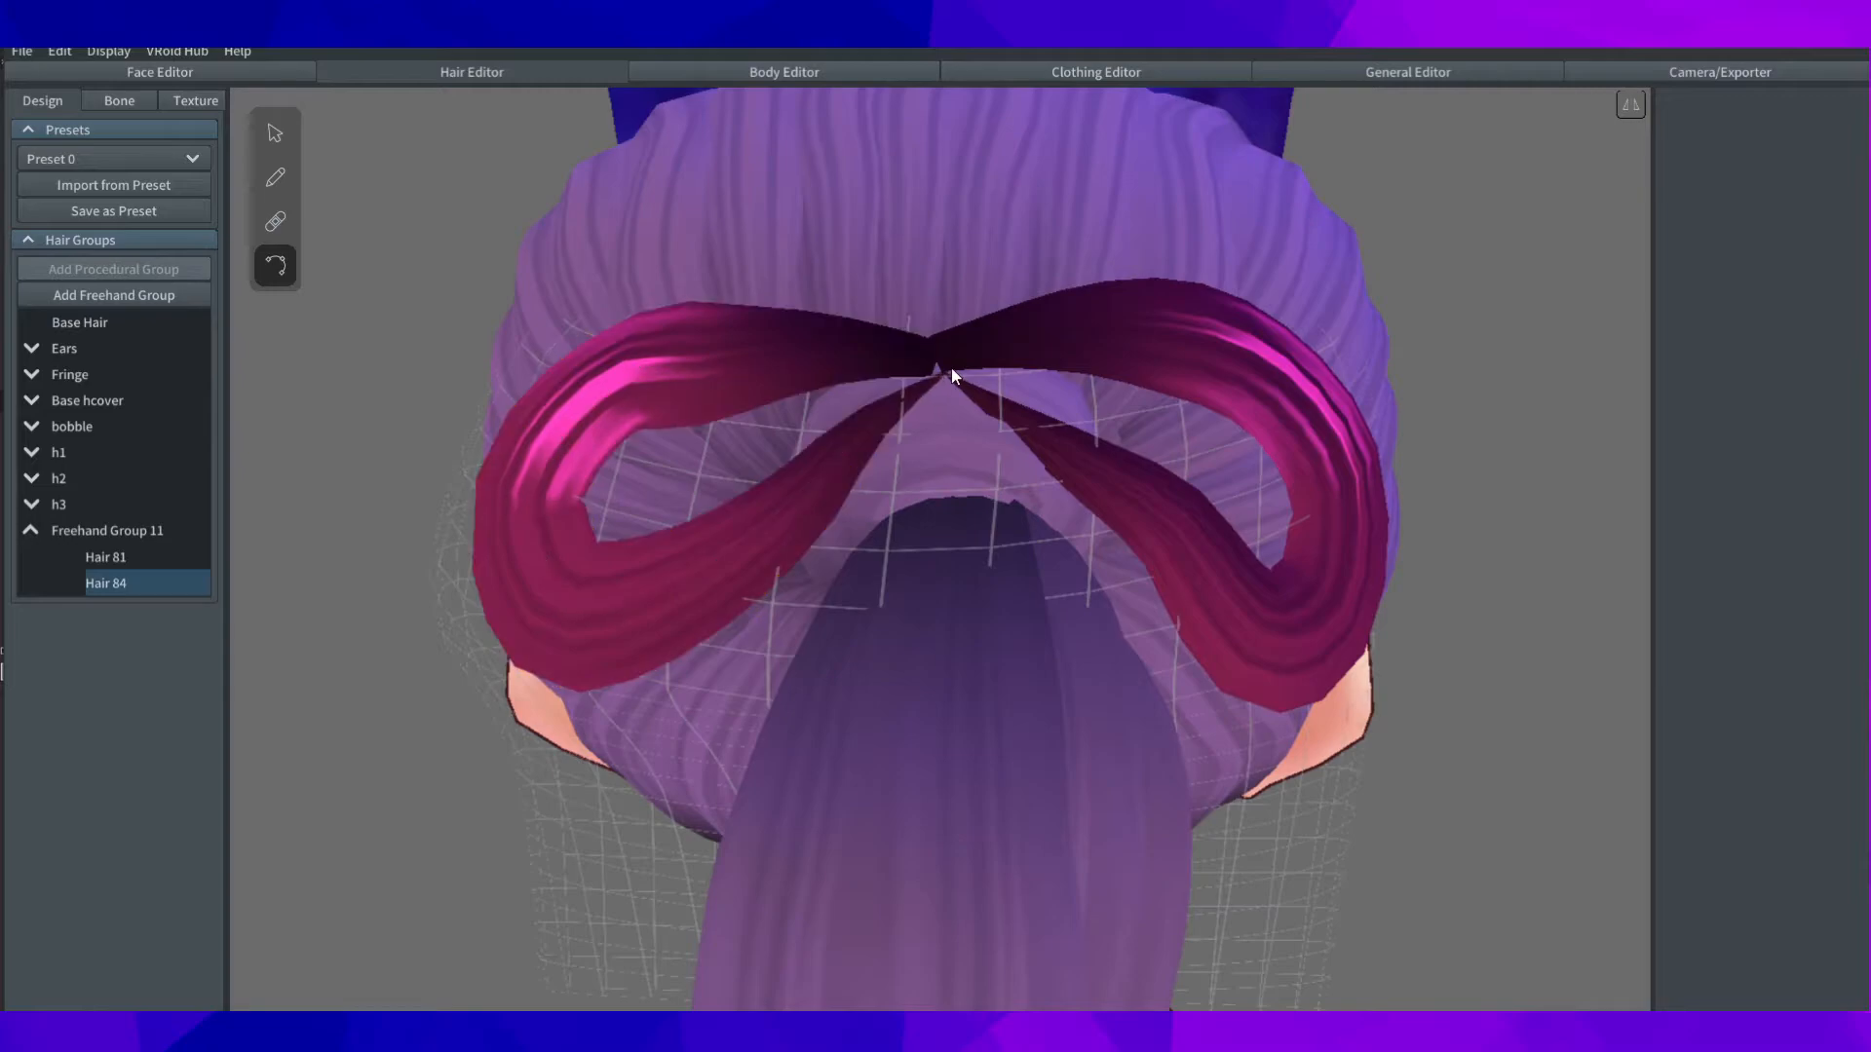
{"action": "scroll", "coordinate": [1164, 604], "scroll_direction": "down", "scroll_amount": 5}
Step: Set the hair brush for Freehand Group 11 to a Flat cross section and Straight curve
{"action": "left_click", "coordinate": [107, 531]}
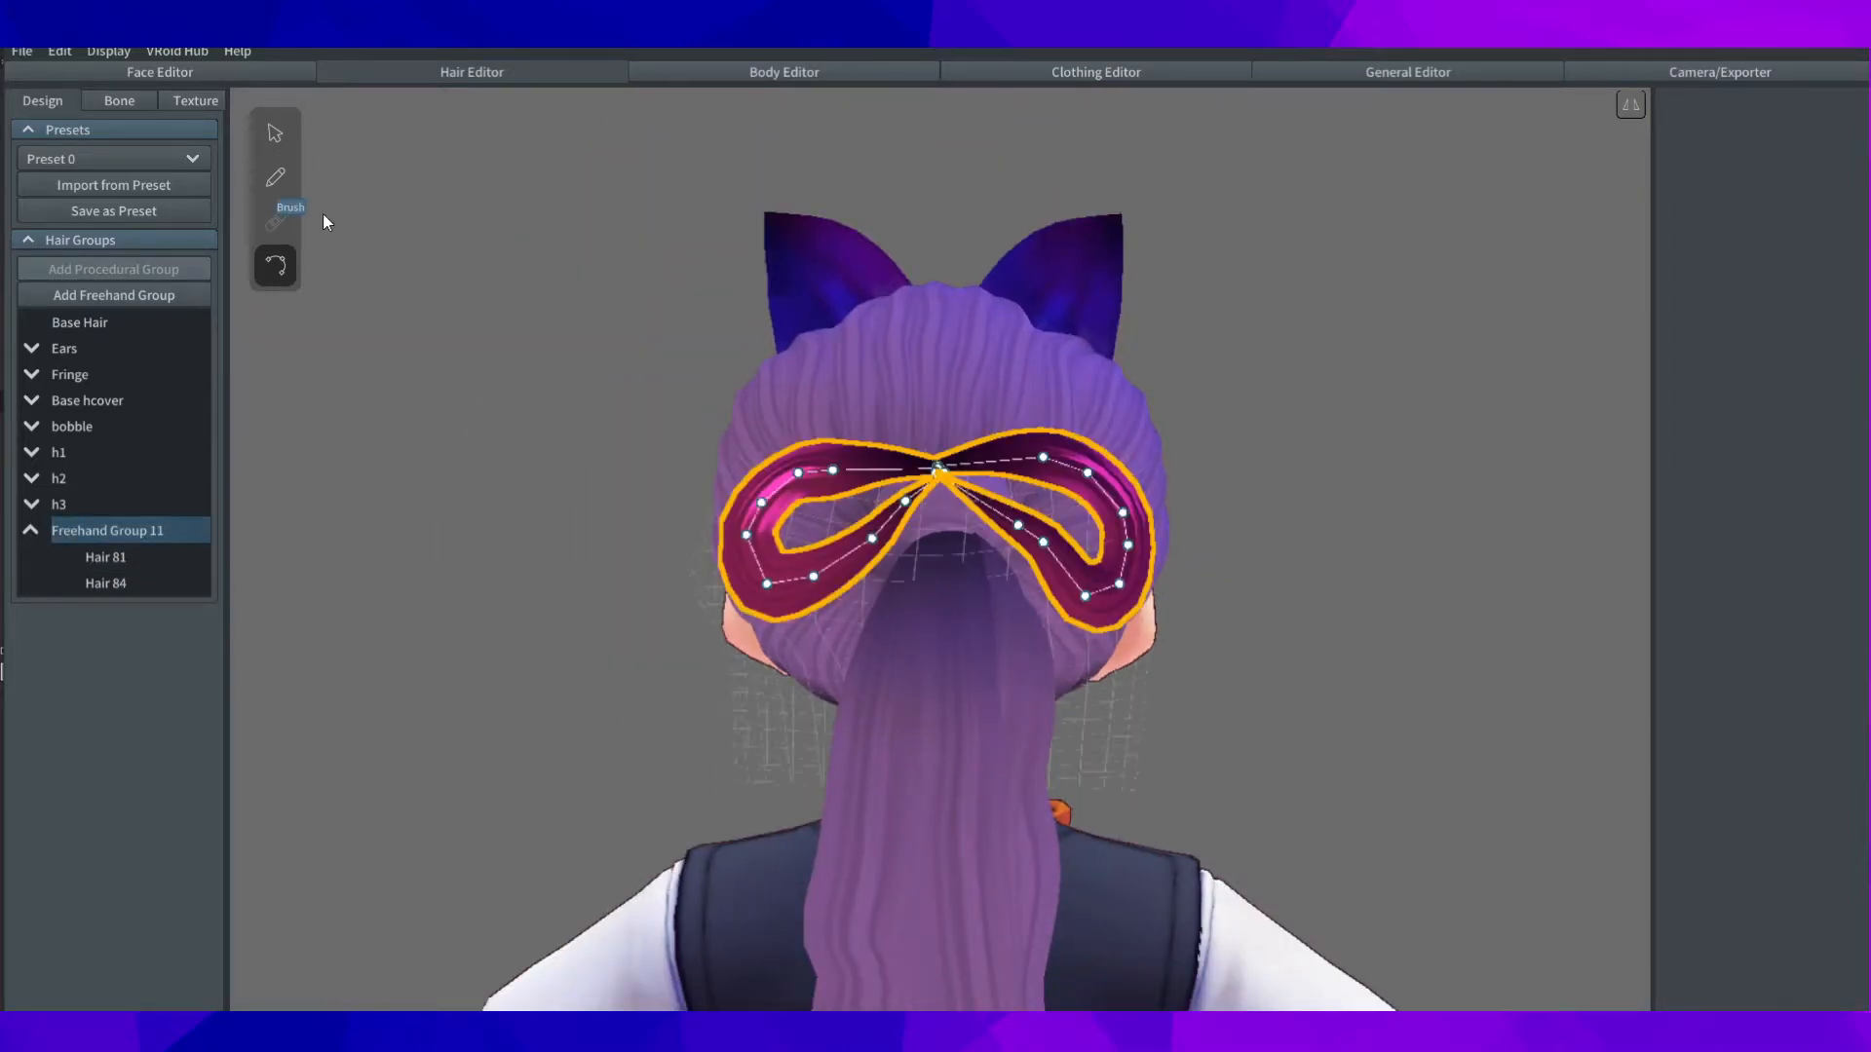
{"action": "left_click", "coordinate": [275, 178]}
{"action": "scroll", "coordinate": [1101, 458], "scroll_direction": "up", "scroll_amount": 5}
{"action": "right_click_drag", "start_coordinate": [1101, 458], "coordinate": [1172, 454]}
{"action": "scroll", "coordinate": [1172, 454], "scroll_direction": "down", "scroll_amount": 2}
{"action": "scroll", "coordinate": [1764, 792], "scroll_direction": "down", "scroll_amount": 4}
{"action": "left_click", "coordinate": [1746, 754]}
{"action": "left_click", "coordinate": [1727, 850]}
{"action": "left_click", "coordinate": [1727, 807]}
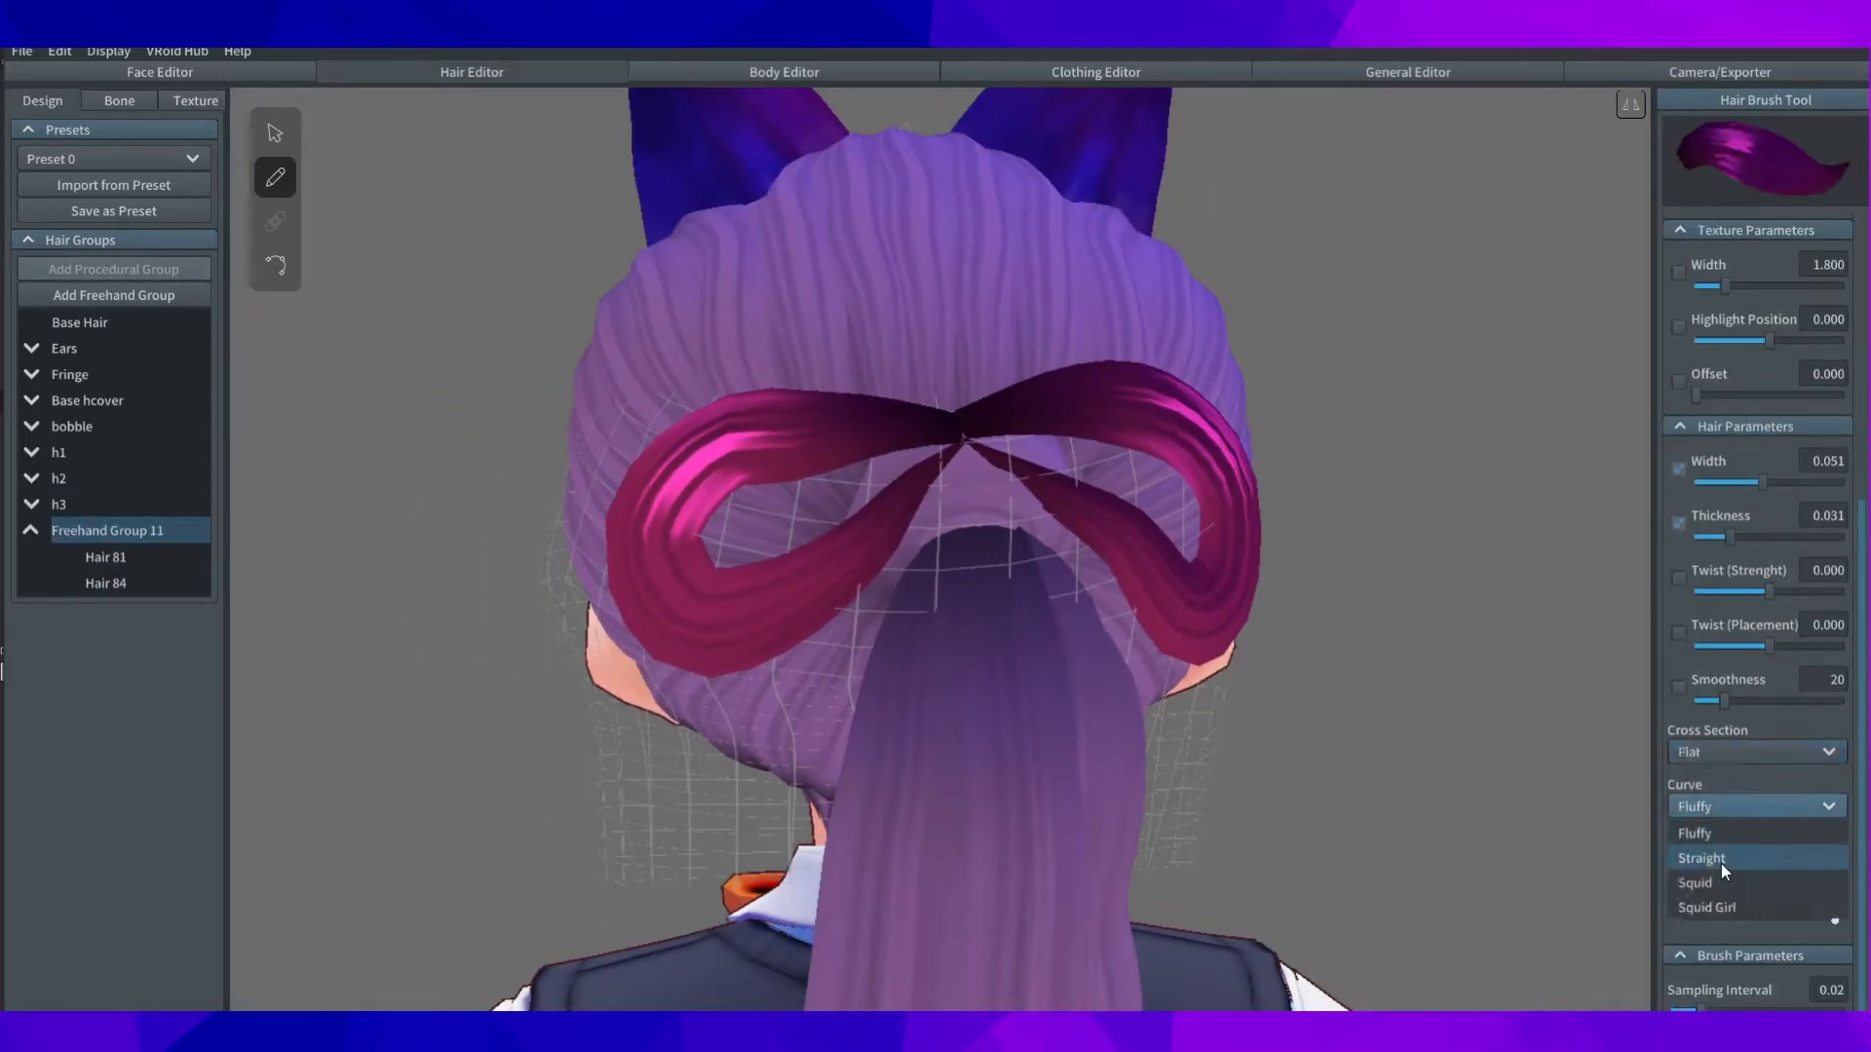
{"action": "left_click", "coordinate": [1721, 858]}
{"action": "right_click_drag", "start_coordinate": [994, 487], "coordinate": [925, 481]}
{"action": "mouse_move", "coordinate": [899, 470]}
{"action": "left_mouse_down"}
{"action": "mouse_move", "coordinate": [1022, 489]}
{"action": "mouse_move", "coordinate": [883, 411]}
{"action": "left_mouse_up"}
{"action": "key", "text": "ctrl+z"}
{"action": "key", "text": "ctrl+z"}
Step: Draw a short strand across the centre of the bow and start shaping its control points over the loops' join
{"action": "mouse_move", "coordinate": [1057, 487]}
{"action": "left_mouse_down"}
{"action": "mouse_move", "coordinate": [939, 431]}
{"action": "mouse_move", "coordinate": [865, 476]}
{"action": "left_mouse_up"}
{"action": "scroll", "coordinate": [877, 458], "scroll_direction": "up", "scroll_amount": 5}
{"action": "left_click", "coordinate": [275, 266]}
{"action": "right_click_drag", "start_coordinate": [974, 390], "coordinate": [885, 365]}
{"action": "left_click_drag", "start_coordinate": [876, 361], "coordinate": [874, 347]}
{"action": "left_click_drag", "start_coordinate": [710, 434], "coordinate": [702, 382]}
{"action": "left_click_drag", "start_coordinate": [1015, 440], "coordinate": [977, 455]}
Step: Stretch the ends of the Hair 87 knot strand outward over both loops and shape its middle control points
{"action": "right_click_drag", "start_coordinate": [976, 454], "coordinate": [1048, 470]}
{"action": "left_click_drag", "start_coordinate": [989, 406], "coordinate": [953, 393]}
{"action": "left_click_drag", "start_coordinate": [836, 455], "coordinate": [739, 471]}
{"action": "left_click_drag", "start_coordinate": [1108, 510], "coordinate": [1151, 501]}
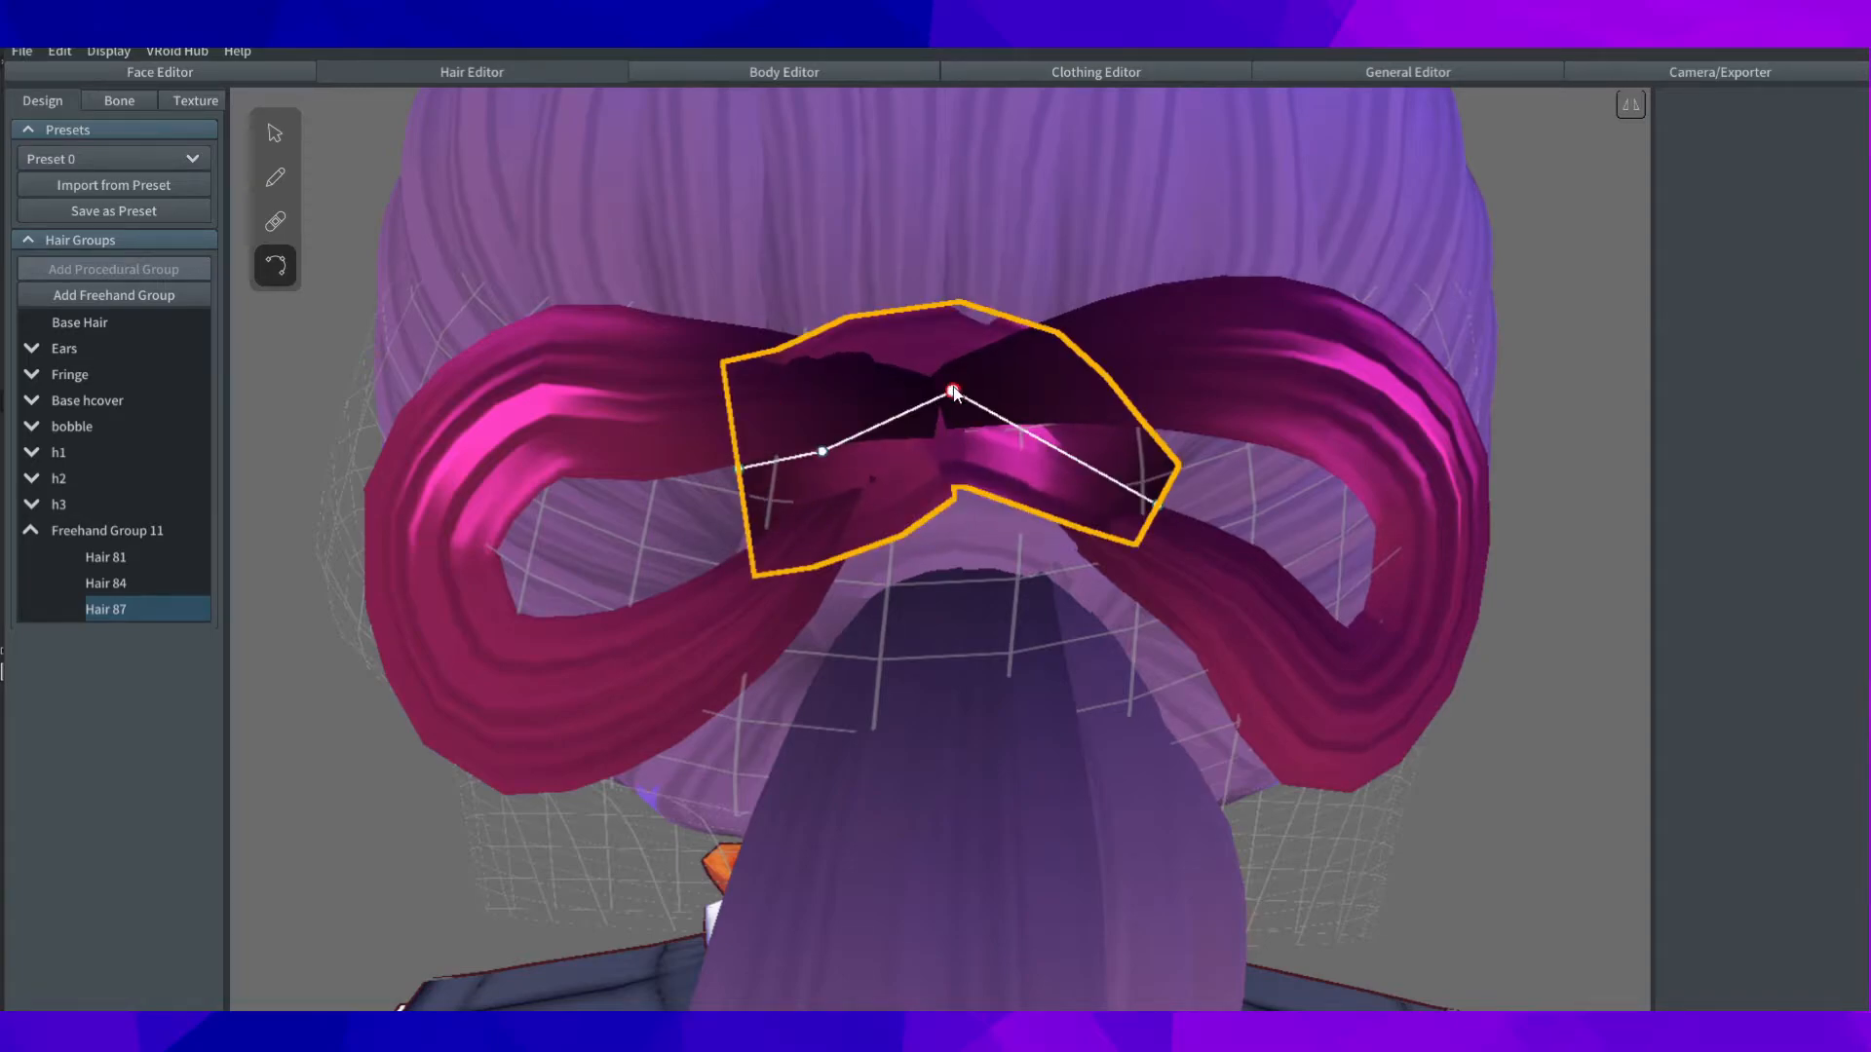
{"action": "left_click_drag", "start_coordinate": [953, 393], "coordinate": [966, 400]}
{"action": "right_click_drag", "start_coordinate": [1078, 429], "coordinate": [1004, 431]}
{"action": "left_click_drag", "start_coordinate": [898, 406], "coordinate": [933, 443]}
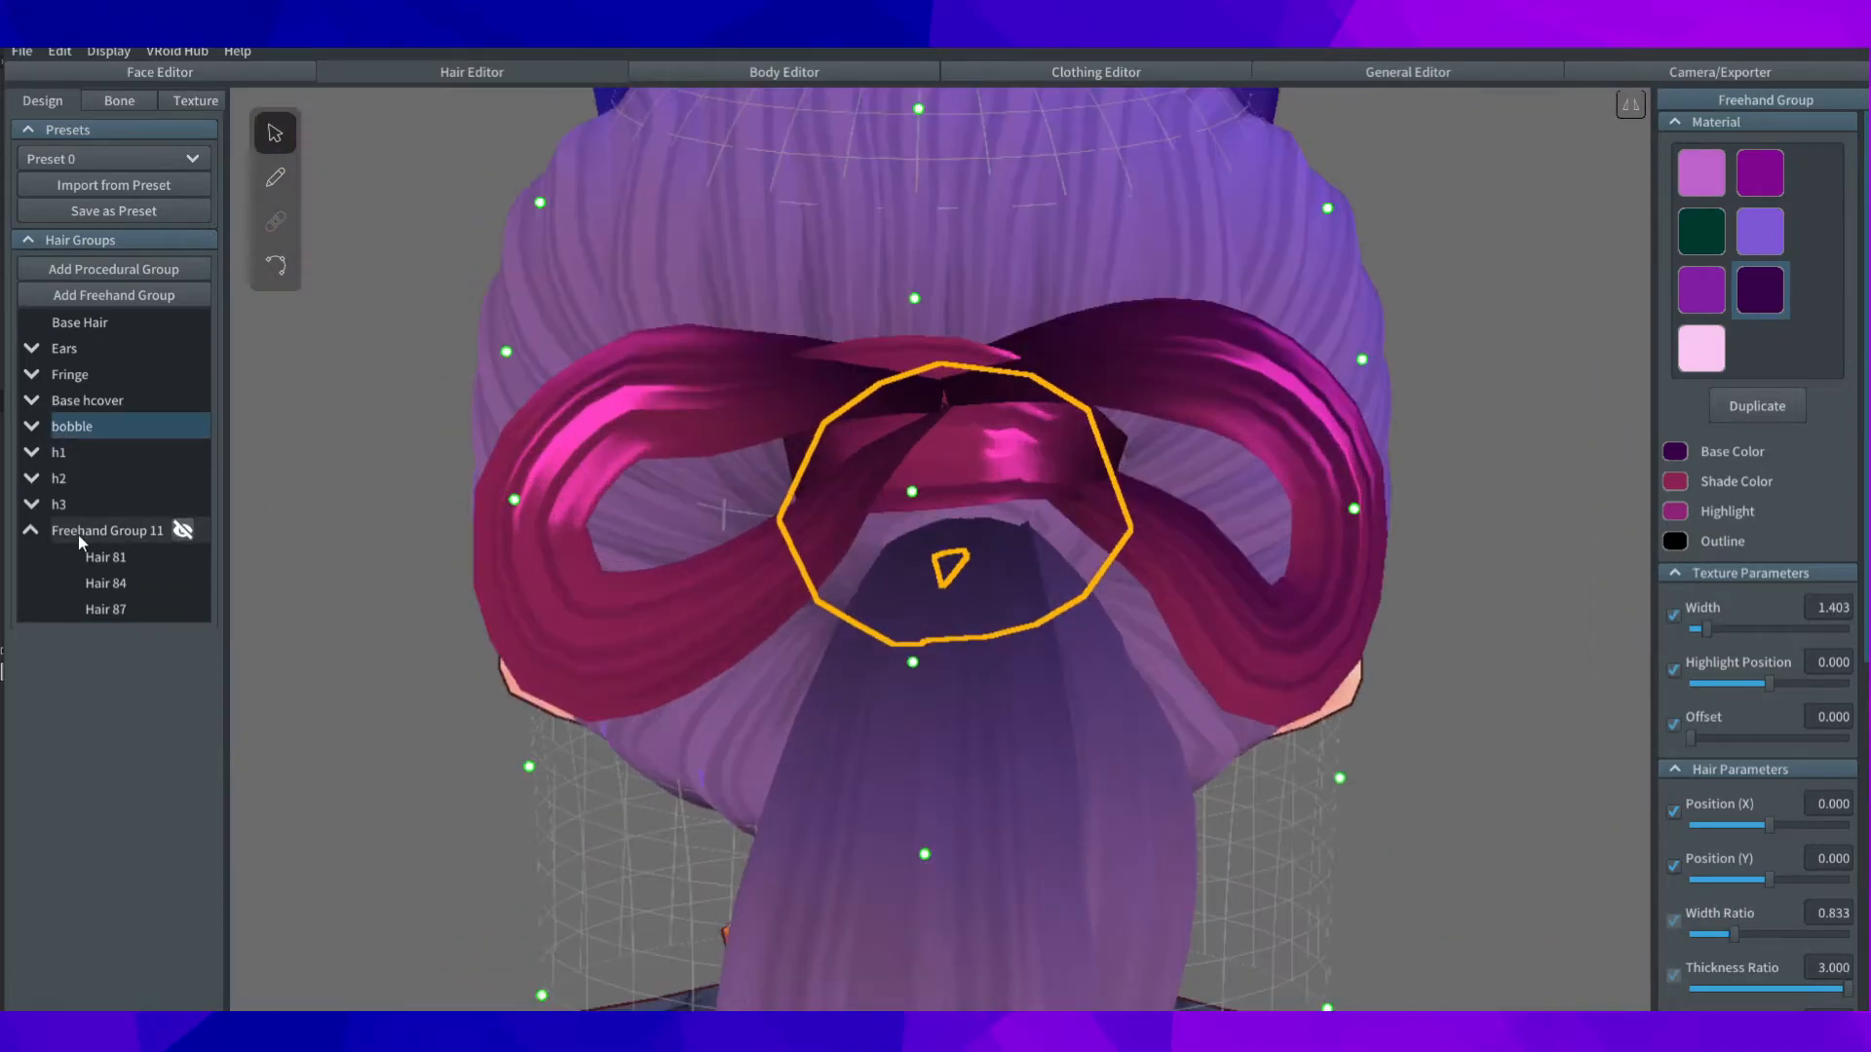
Step: Pull the end points of bow loops Hair 81 and Hair 84 apart so they tuck under the central knot
{"action": "left_click", "coordinate": [78, 534]}
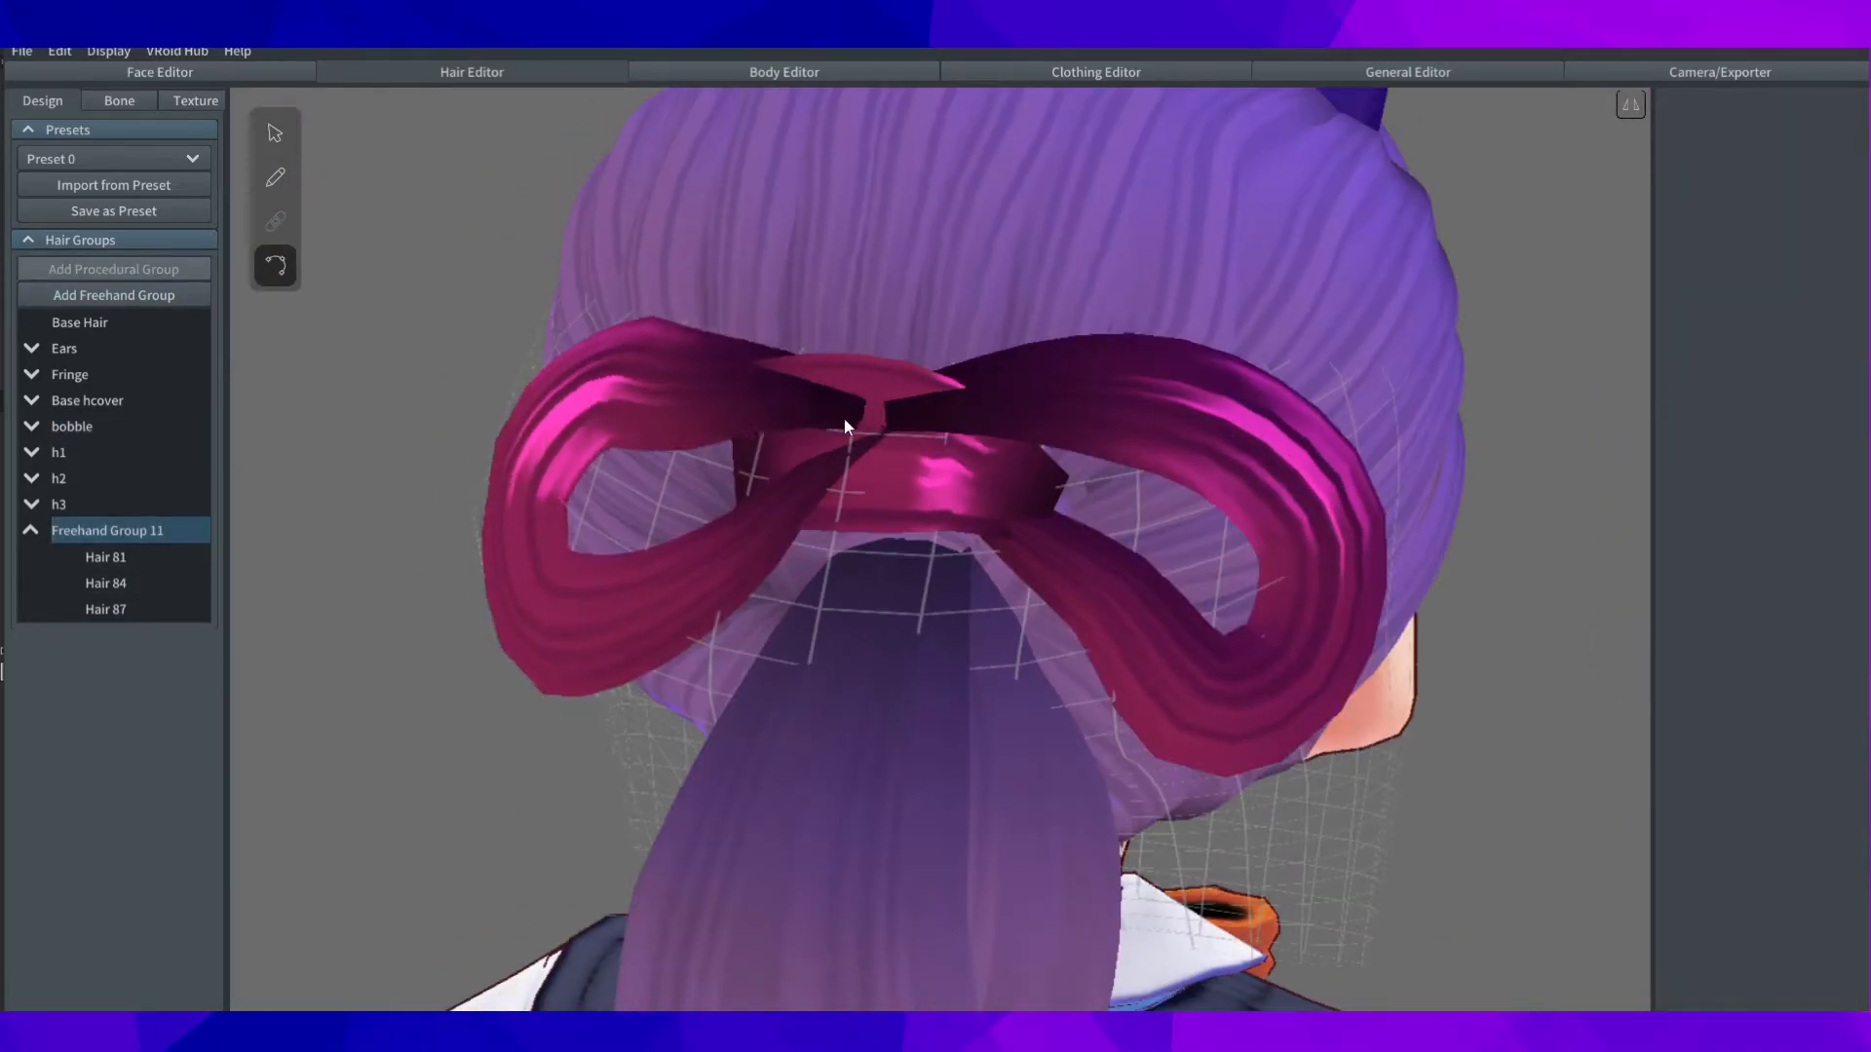
{"action": "left_click", "coordinate": [891, 414]}
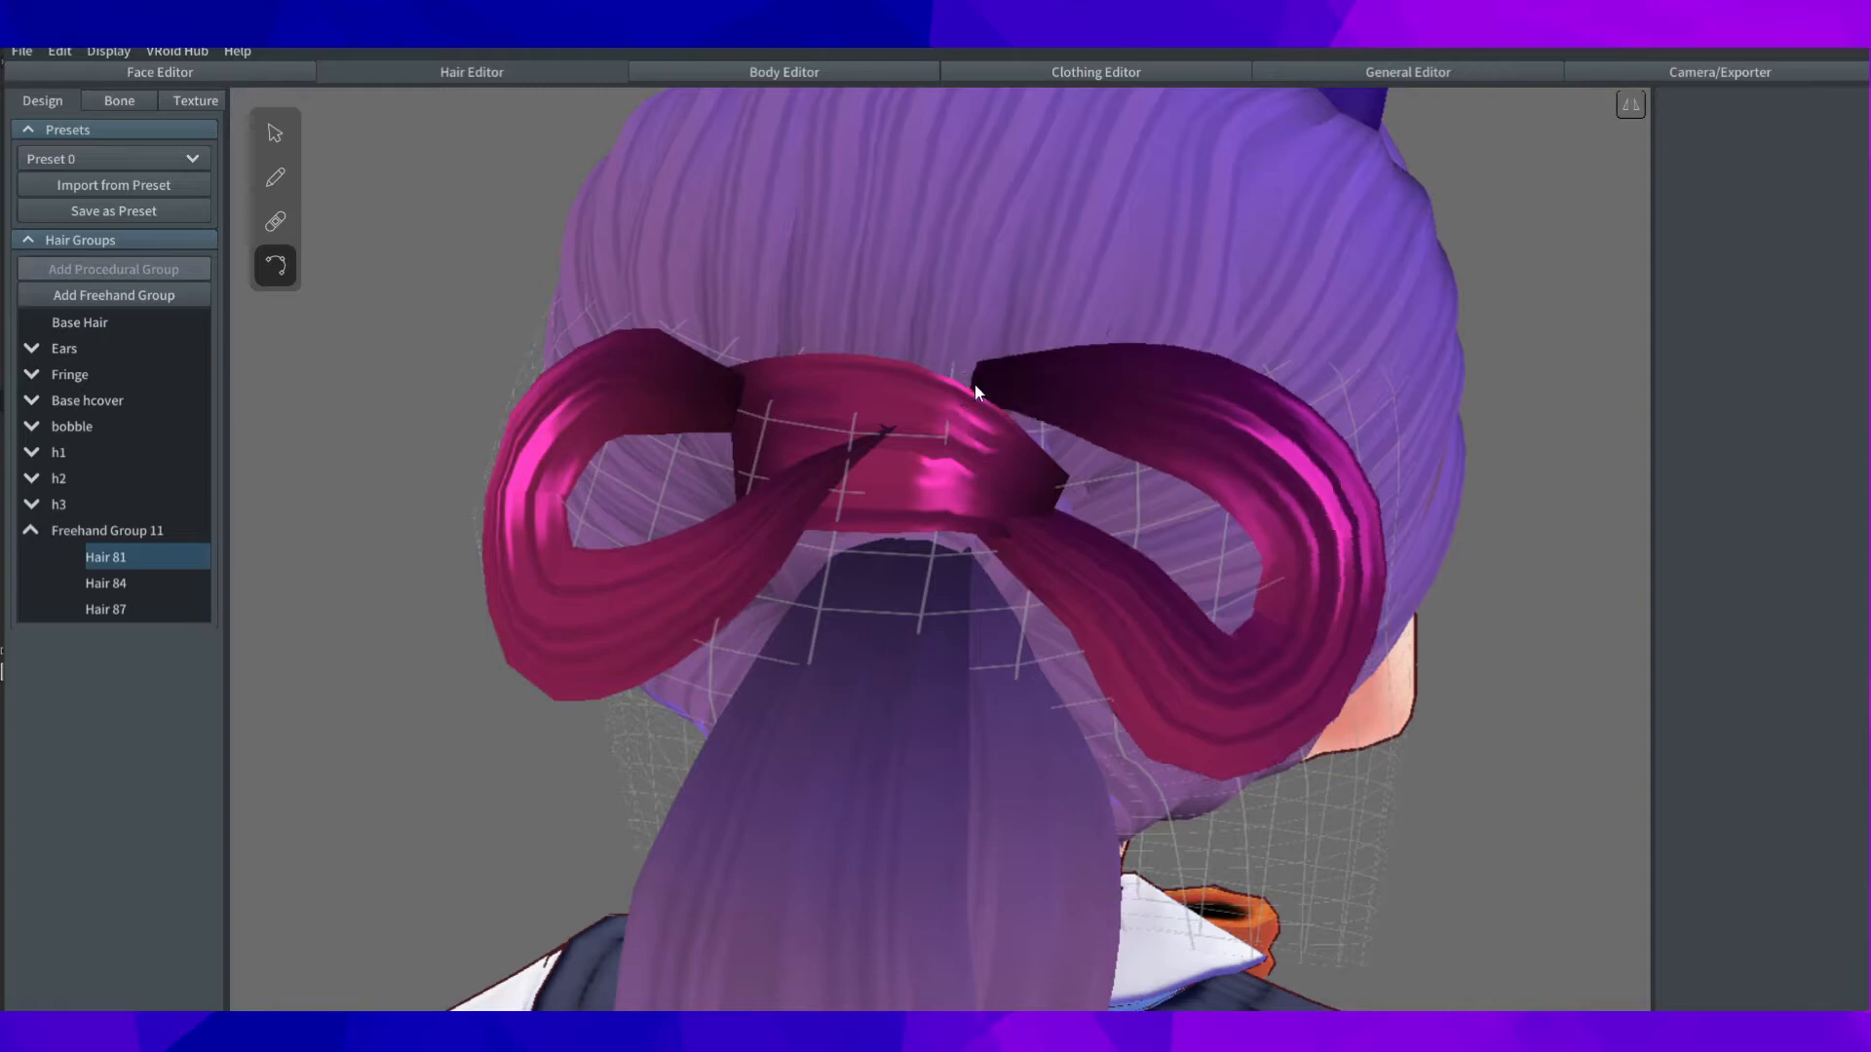
{"action": "left_click", "coordinate": [711, 590]}
{"action": "left_click_drag", "start_coordinate": [734, 557], "coordinate": [660, 630]}
{"action": "mouse_move", "coordinate": [808, 483]}
{"action": "left_mouse_down"}
{"action": "mouse_move", "coordinate": [887, 436]}
{"action": "mouse_move", "coordinate": [798, 511]}
{"action": "left_mouse_up"}
{"action": "left_click", "coordinate": [1115, 594]}
{"action": "left_click_drag", "start_coordinate": [1114, 593], "coordinate": [1052, 558]}
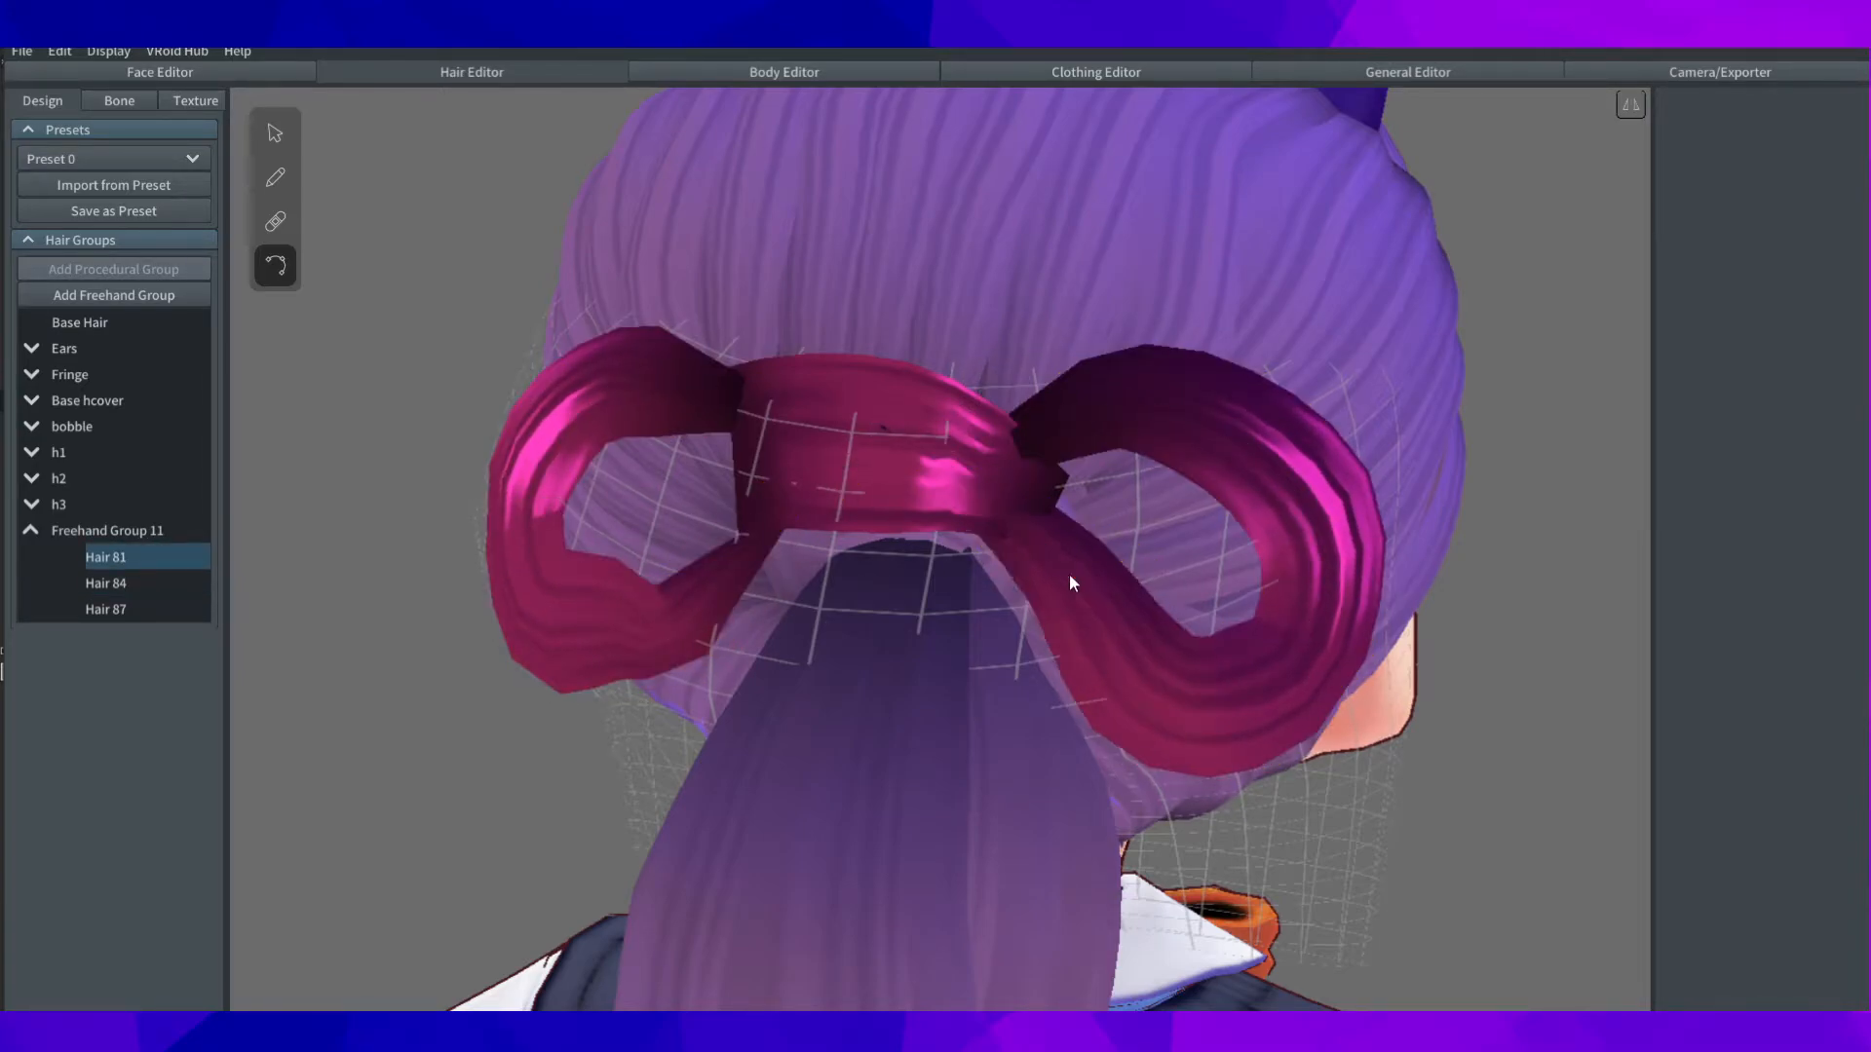
{"action": "left_click_drag", "start_coordinate": [890, 434], "coordinate": [932, 487]}
{"action": "scroll", "coordinate": [1357, 552], "scroll_direction": "down", "scroll_amount": 5}
{"action": "left_click", "coordinate": [1358, 552]}
Step: Select Freehand Group 11 and reposition its guide mesh points near the ponytail and around one side of the bow
{"action": "mouse_move", "coordinate": [907, 516]}
{"action": "right_mouse_down"}
{"action": "mouse_move", "coordinate": [1026, 544]}
{"action": "mouse_move", "coordinate": [1019, 477]}
{"action": "mouse_move", "coordinate": [1079, 448]}
{"action": "mouse_move", "coordinate": [931, 507]}
{"action": "right_mouse_up"}
{"action": "scroll", "coordinate": [1078, 448], "scroll_direction": "up", "scroll_amount": 5}
{"action": "left_click", "coordinate": [275, 134]}
{"action": "left_click", "coordinate": [107, 531]}
{"action": "right_click_drag", "start_coordinate": [702, 585], "coordinate": [624, 604]}
{"action": "left_click_drag", "start_coordinate": [588, 641], "coordinate": [677, 692]}
{"action": "right_click_drag", "start_coordinate": [682, 672], "coordinate": [702, 697]}
{"action": "left_click_drag", "start_coordinate": [769, 188], "coordinate": [754, 186]}
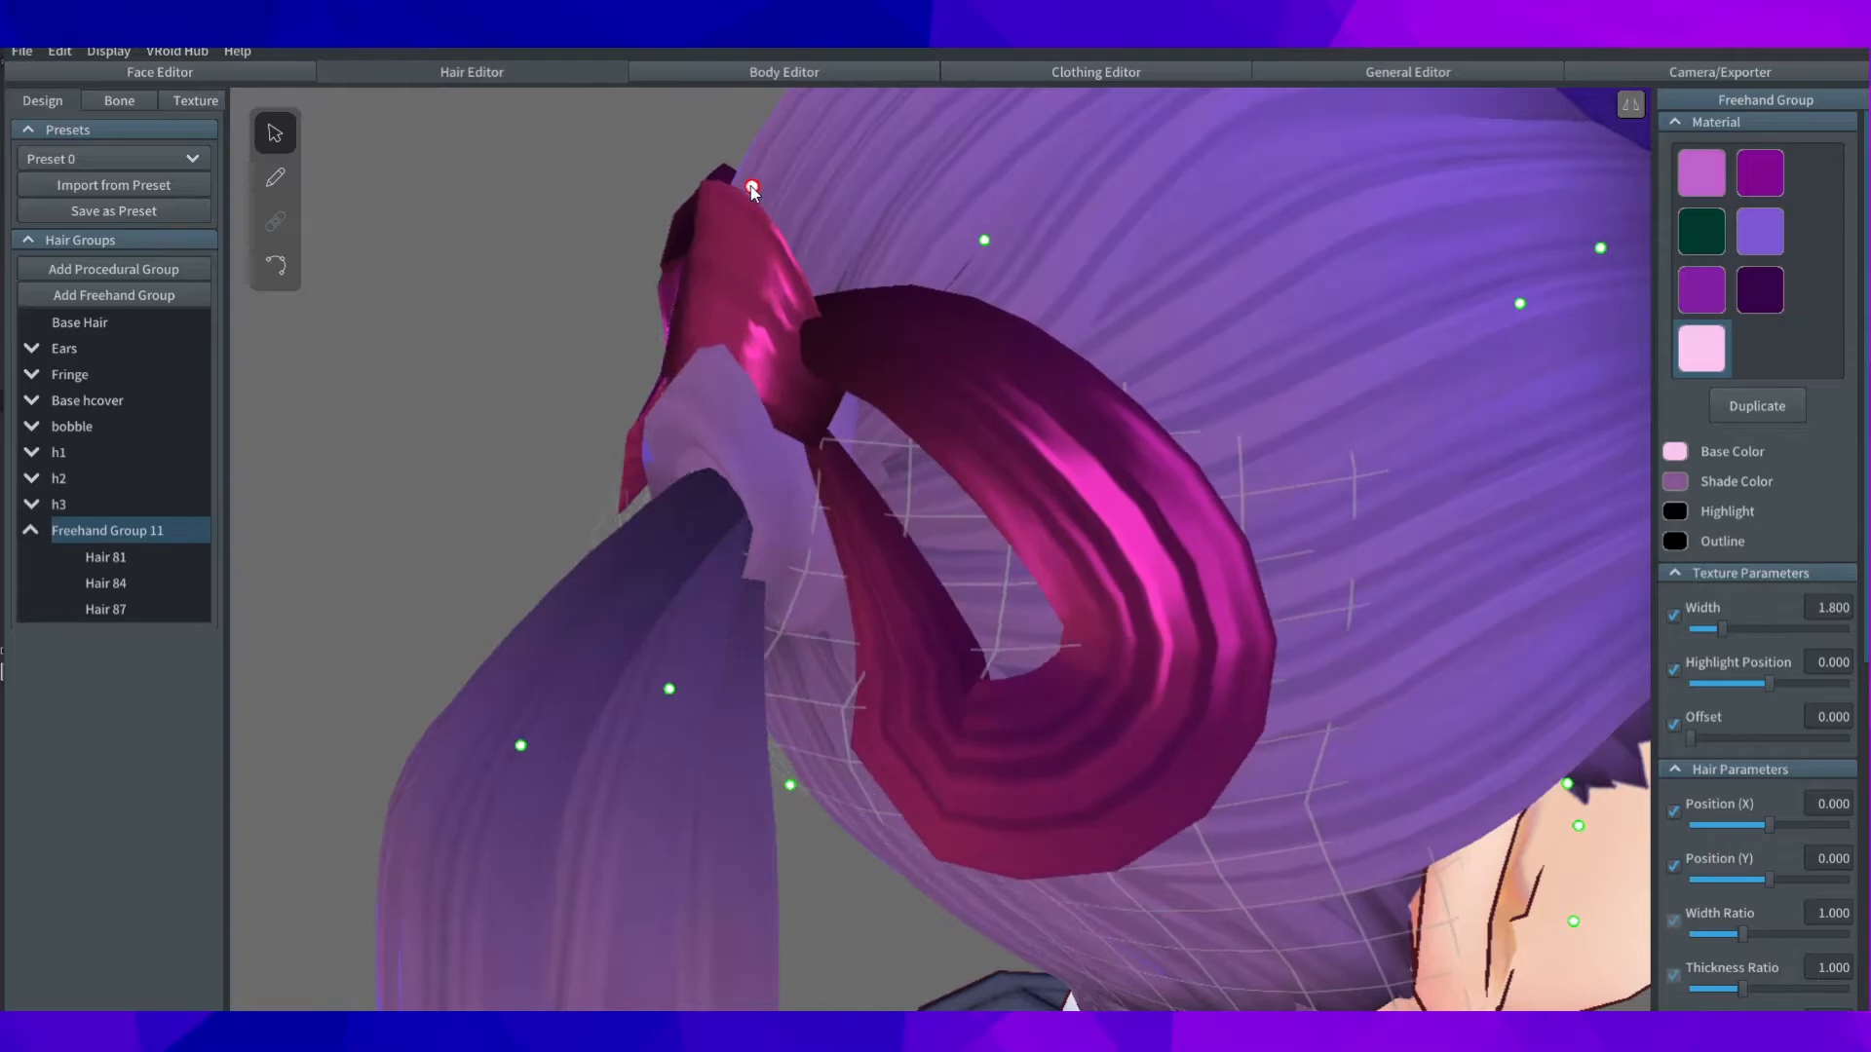
{"action": "right_click_drag", "start_coordinate": [722, 624], "coordinate": [914, 682]}
{"action": "left_click_drag", "start_coordinate": [921, 764], "coordinate": [926, 746]}
Step: Reposition further guide mesh points of Freehand Group 11 around the bow's other loop to adjust how it sits against the head
{"action": "right_click_drag", "start_coordinate": [931, 741], "coordinate": [1121, 644]}
{"action": "left_click_drag", "start_coordinate": [1109, 253], "coordinate": [1125, 226]}
{"action": "right_click_drag", "start_coordinate": [1130, 244], "coordinate": [1037, 283]}
{"action": "left_click_drag", "start_coordinate": [1453, 643], "coordinate": [1500, 645]}
{"action": "right_click_drag", "start_coordinate": [877, 409], "coordinate": [1023, 332]}
{"action": "left_click_drag", "start_coordinate": [1190, 343], "coordinate": [1198, 380]}
{"action": "left_click_drag", "start_coordinate": [1356, 754], "coordinate": [1338, 764]}
{"action": "left_click_drag", "start_coordinate": [1215, 727], "coordinate": [1206, 735]}
{"action": "right_click_drag", "start_coordinate": [1257, 702], "coordinate": [1171, 625]}
{"action": "scroll", "coordinate": [1171, 628], "scroll_direction": "down", "scroll_amount": 5}
{"action": "left_click", "coordinate": [1171, 629]}
{"action": "mouse_move", "coordinate": [882, 472]}
{"action": "right_mouse_down"}
{"action": "mouse_move", "coordinate": [1074, 514]}
{"action": "mouse_move", "coordinate": [1033, 458]}
{"action": "mouse_move", "coordinate": [1091, 450]}
{"action": "right_mouse_up"}
{"action": "scroll", "coordinate": [1033, 468], "scroll_direction": "up", "scroll_amount": 3}
Step: Fine-tune two control points at one side of the bow in Freehand Group 11
{"action": "left_click", "coordinate": [107, 531]}
{"action": "left_click", "coordinate": [1235, 445]}
{"action": "right_click_drag", "start_coordinate": [1335, 414], "coordinate": [1115, 532]}
{"action": "scroll", "coordinate": [1237, 445], "scroll_direction": "down", "scroll_amount": 5}
{"action": "scroll", "coordinate": [1115, 532], "scroll_direction": "up", "scroll_amount": 3}
{"action": "scroll", "coordinate": [1114, 532], "scroll_direction": "up", "scroll_amount": 5}
{"action": "left_click", "coordinate": [107, 531]}
{"action": "left_click", "coordinate": [275, 265]}
{"action": "right_click_drag", "start_coordinate": [877, 604], "coordinate": [811, 610]}
{"action": "scroll", "coordinate": [811, 610], "scroll_direction": "up", "scroll_amount": 1}
{"action": "mouse_move", "coordinate": [563, 555]}
{"action": "left_mouse_down"}
{"action": "mouse_move", "coordinate": [583, 561]}
{"action": "mouse_move", "coordinate": [580, 544]}
{"action": "left_mouse_up"}
{"action": "left_click_drag", "start_coordinate": [605, 629], "coordinate": [614, 670]}
{"action": "left_click", "coordinate": [1270, 559]}
Step: Collapse Freehand Group 11 and examine the bow and ponytail from all around and in the Camera/Exporter animation preview
{"action": "right_click_drag", "start_coordinate": [877, 624], "coordinate": [1055, 466]}
{"action": "scroll", "coordinate": [1271, 559], "scroll_direction": "down", "scroll_amount": 8}
{"action": "left_click", "coordinate": [1270, 559]}
{"action": "scroll", "coordinate": [1054, 475], "scroll_direction": "down", "scroll_amount": 8}
{"action": "left_click", "coordinate": [32, 530]}
{"action": "mouse_move", "coordinate": [770, 567]}
{"action": "right_mouse_down"}
{"action": "mouse_move", "coordinate": [1064, 584]}
{"action": "mouse_move", "coordinate": [1144, 622]}
{"action": "right_mouse_up"}
{"action": "scroll", "coordinate": [1144, 622], "scroll_direction": "up", "scroll_amount": 3}
{"action": "scroll", "coordinate": [1140, 653], "scroll_direction": "up", "scroll_amount": 5}
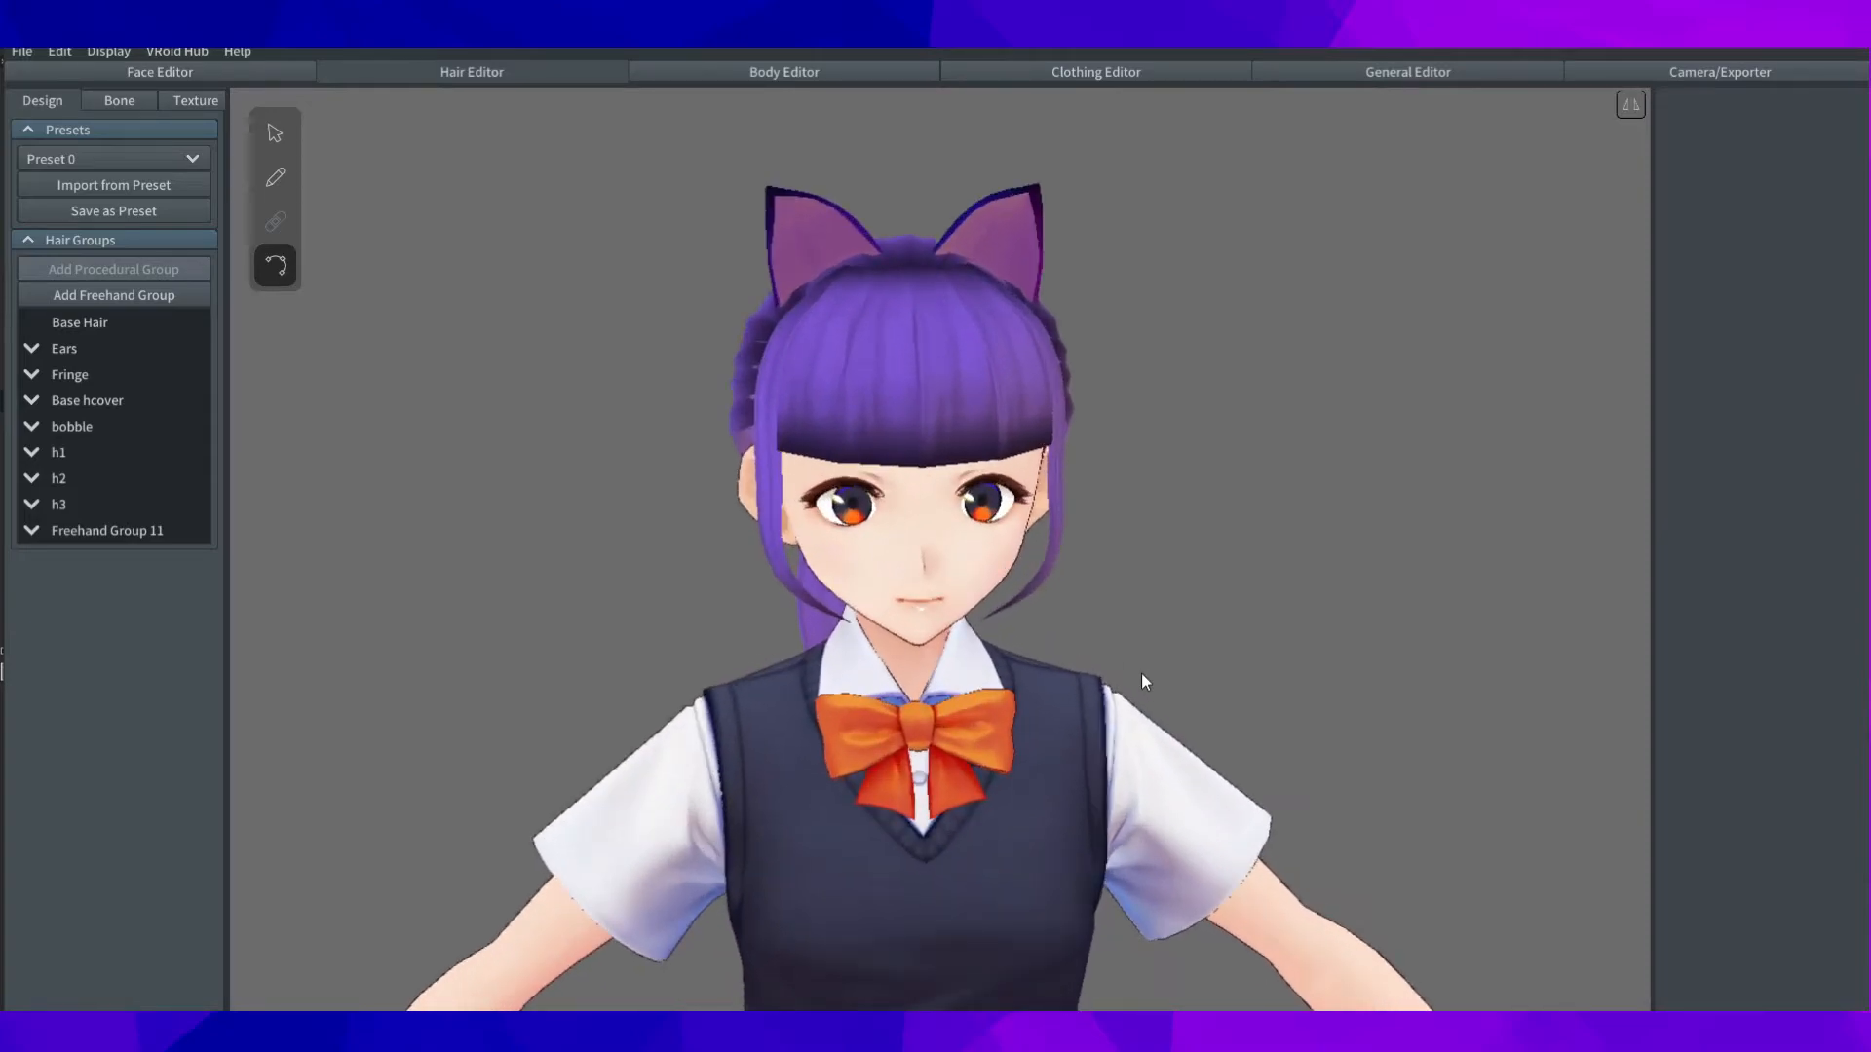
{"action": "left_click", "coordinate": [1754, 69]}
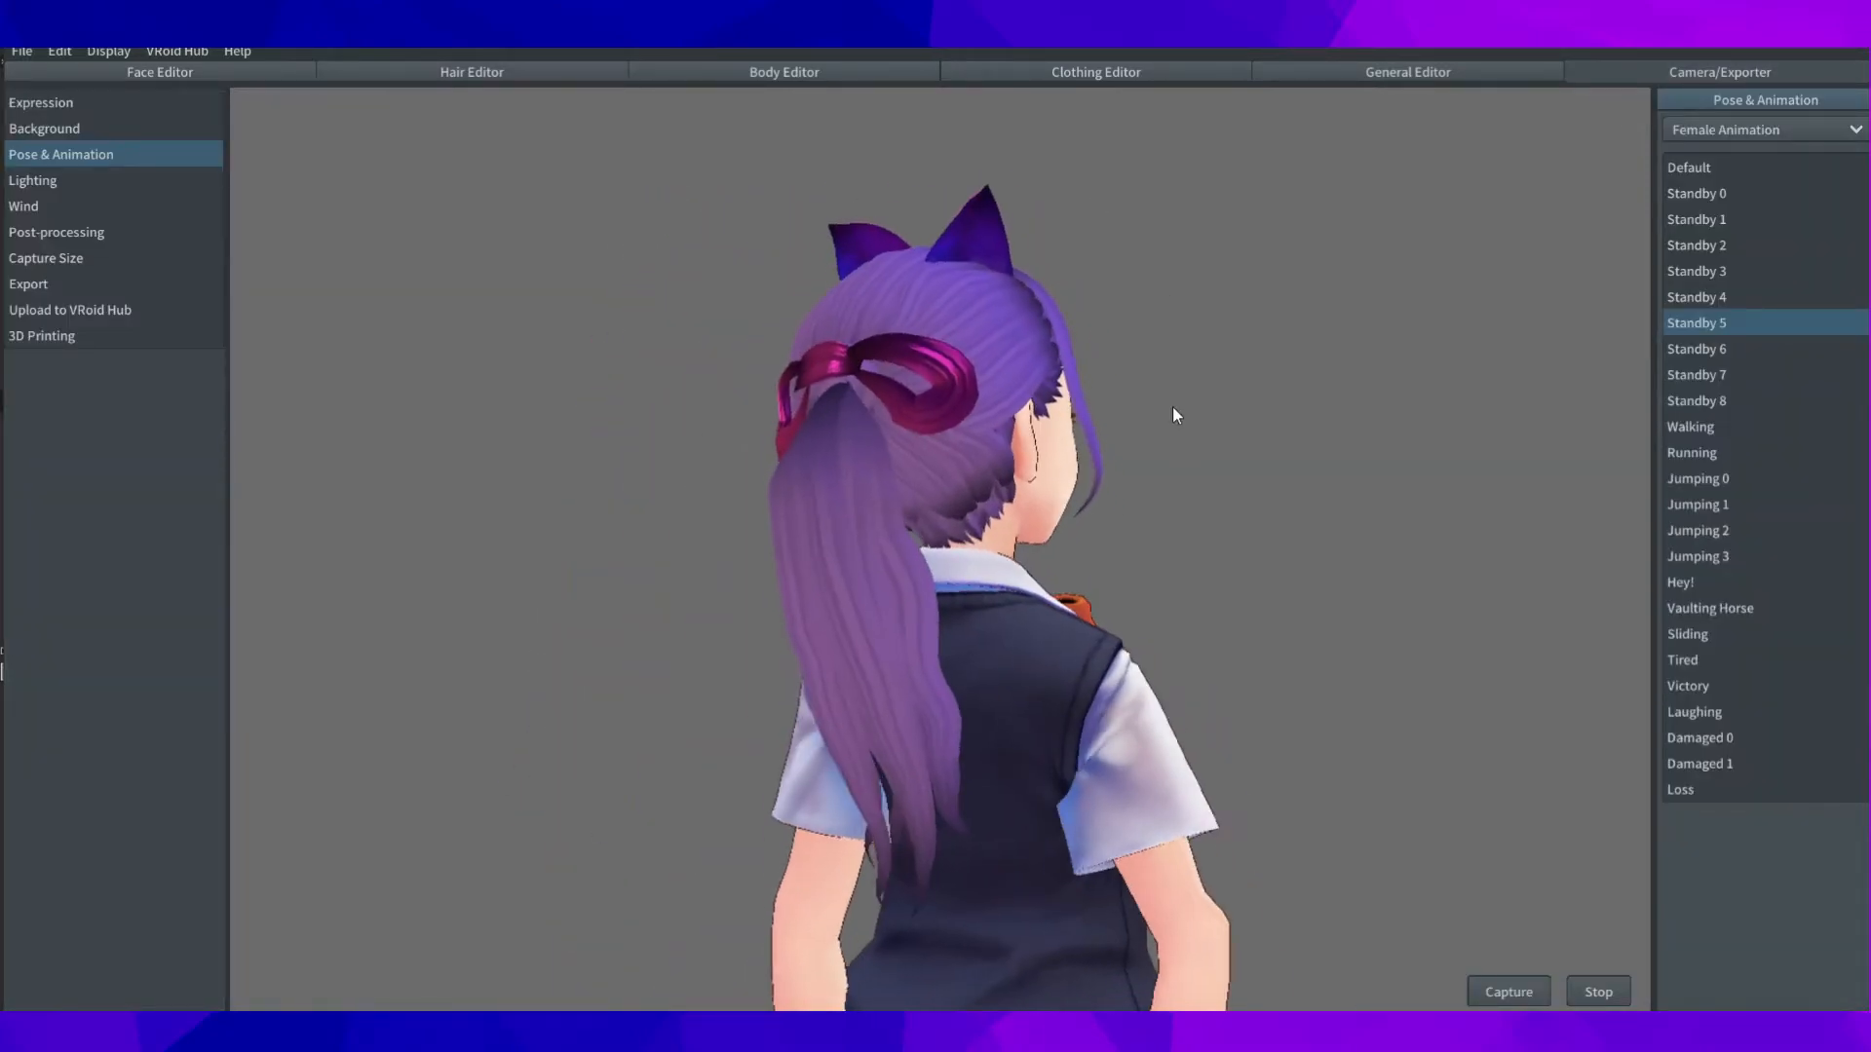
Step: Create a bone group from the Fringe hair with a bone count of 2 and a stiffness of 0.45
{"action": "left_click", "coordinate": [429, 72]}
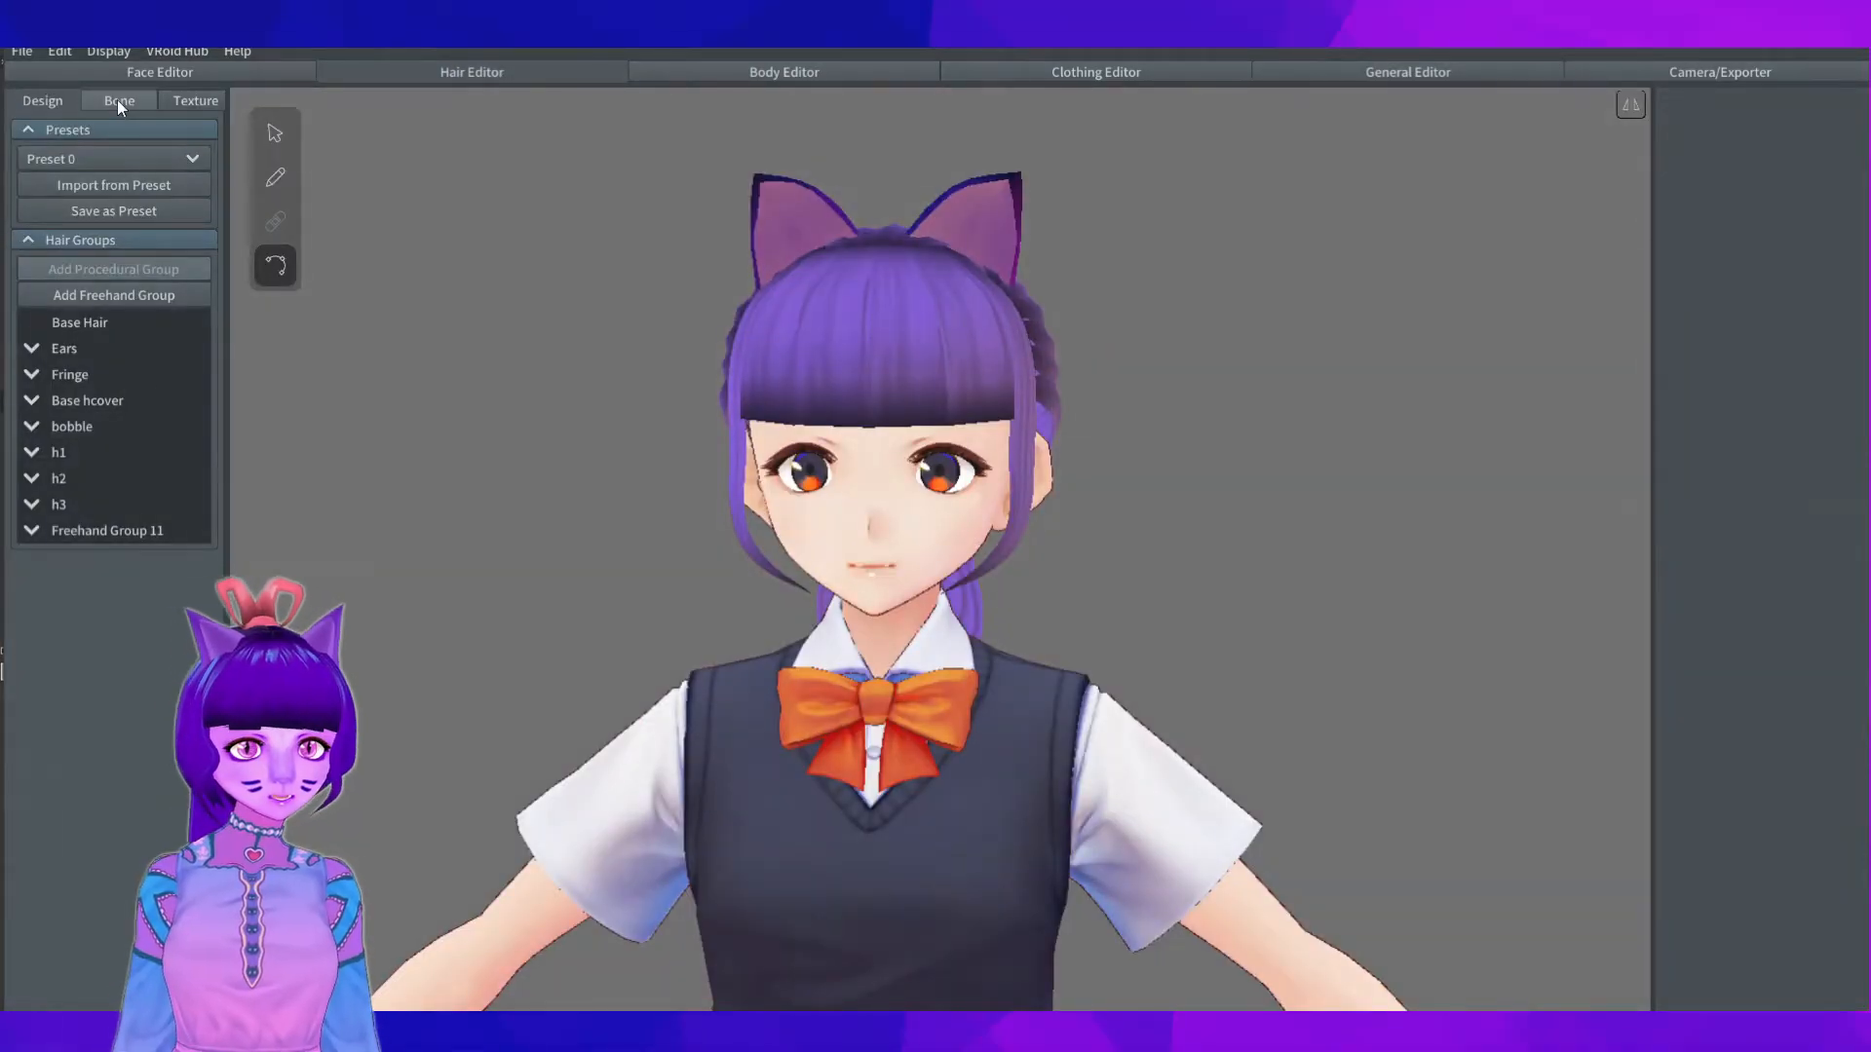
{"action": "left_click", "coordinate": [117, 99]}
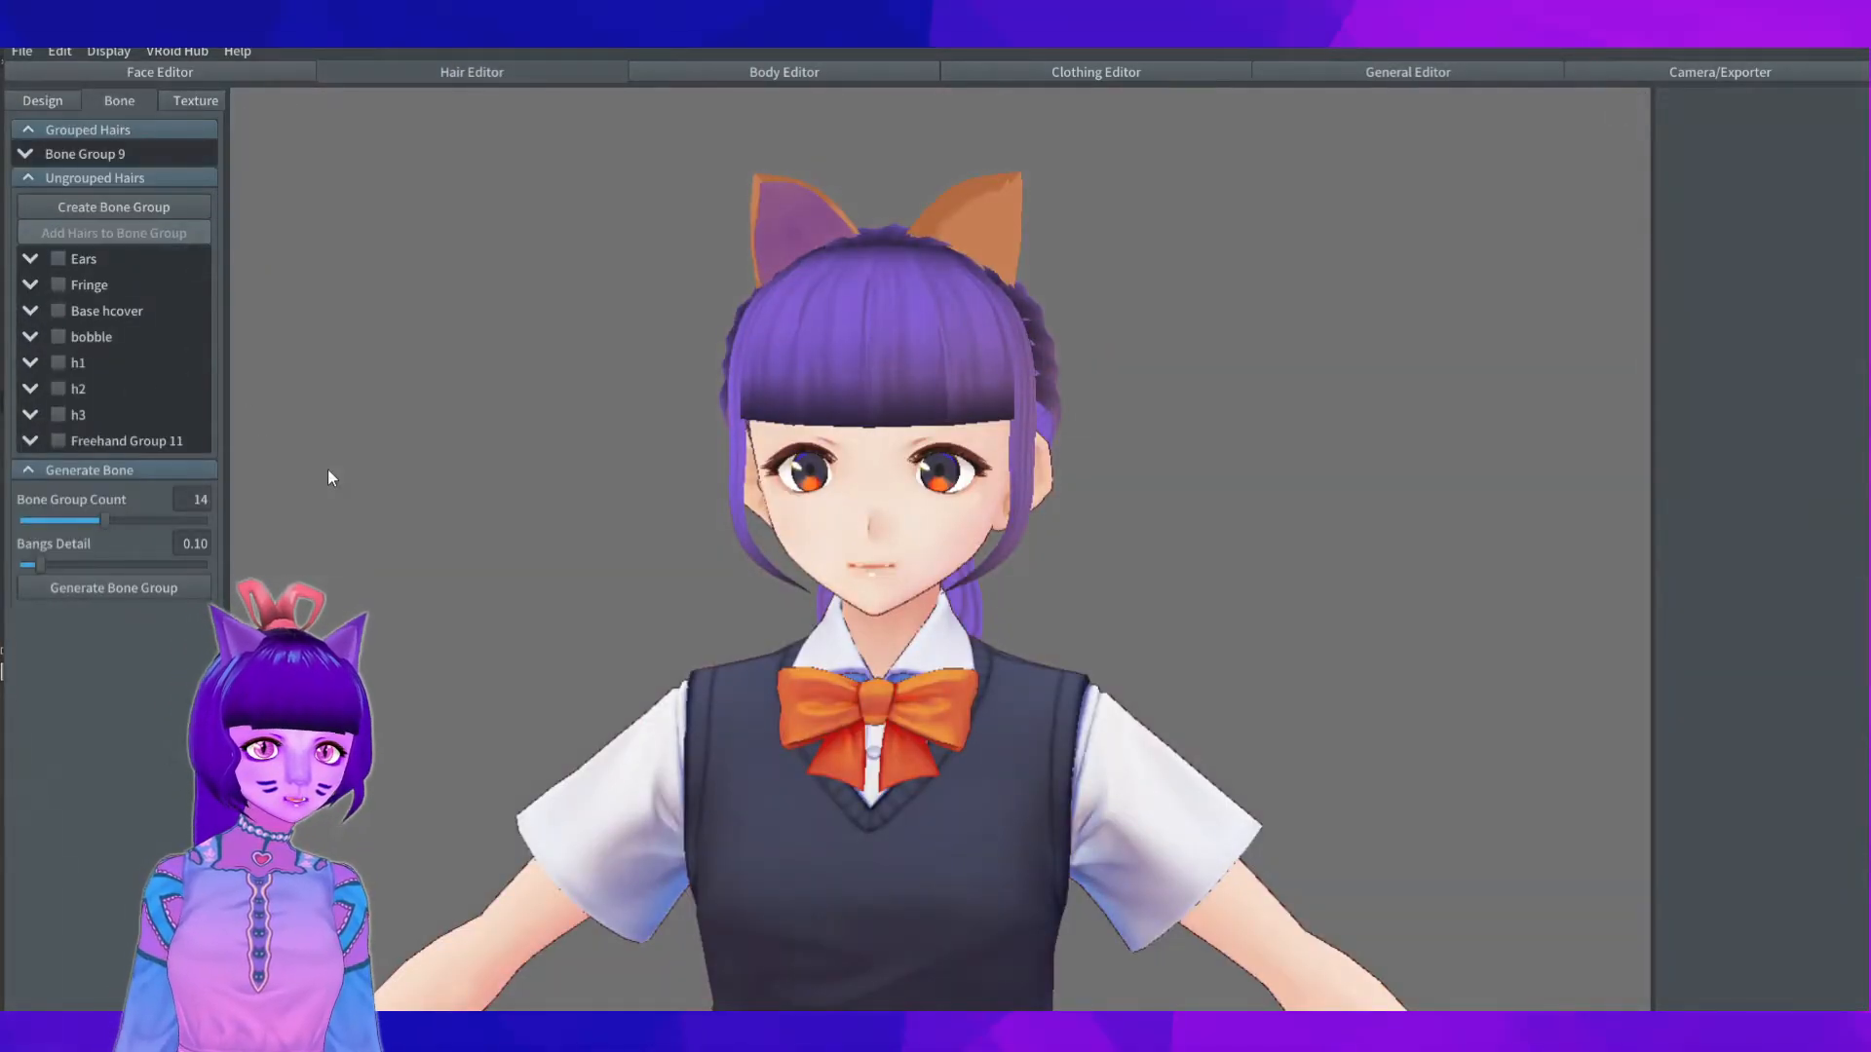
{"action": "left_click", "coordinate": [59, 285]}
{"action": "left_click", "coordinate": [95, 469]}
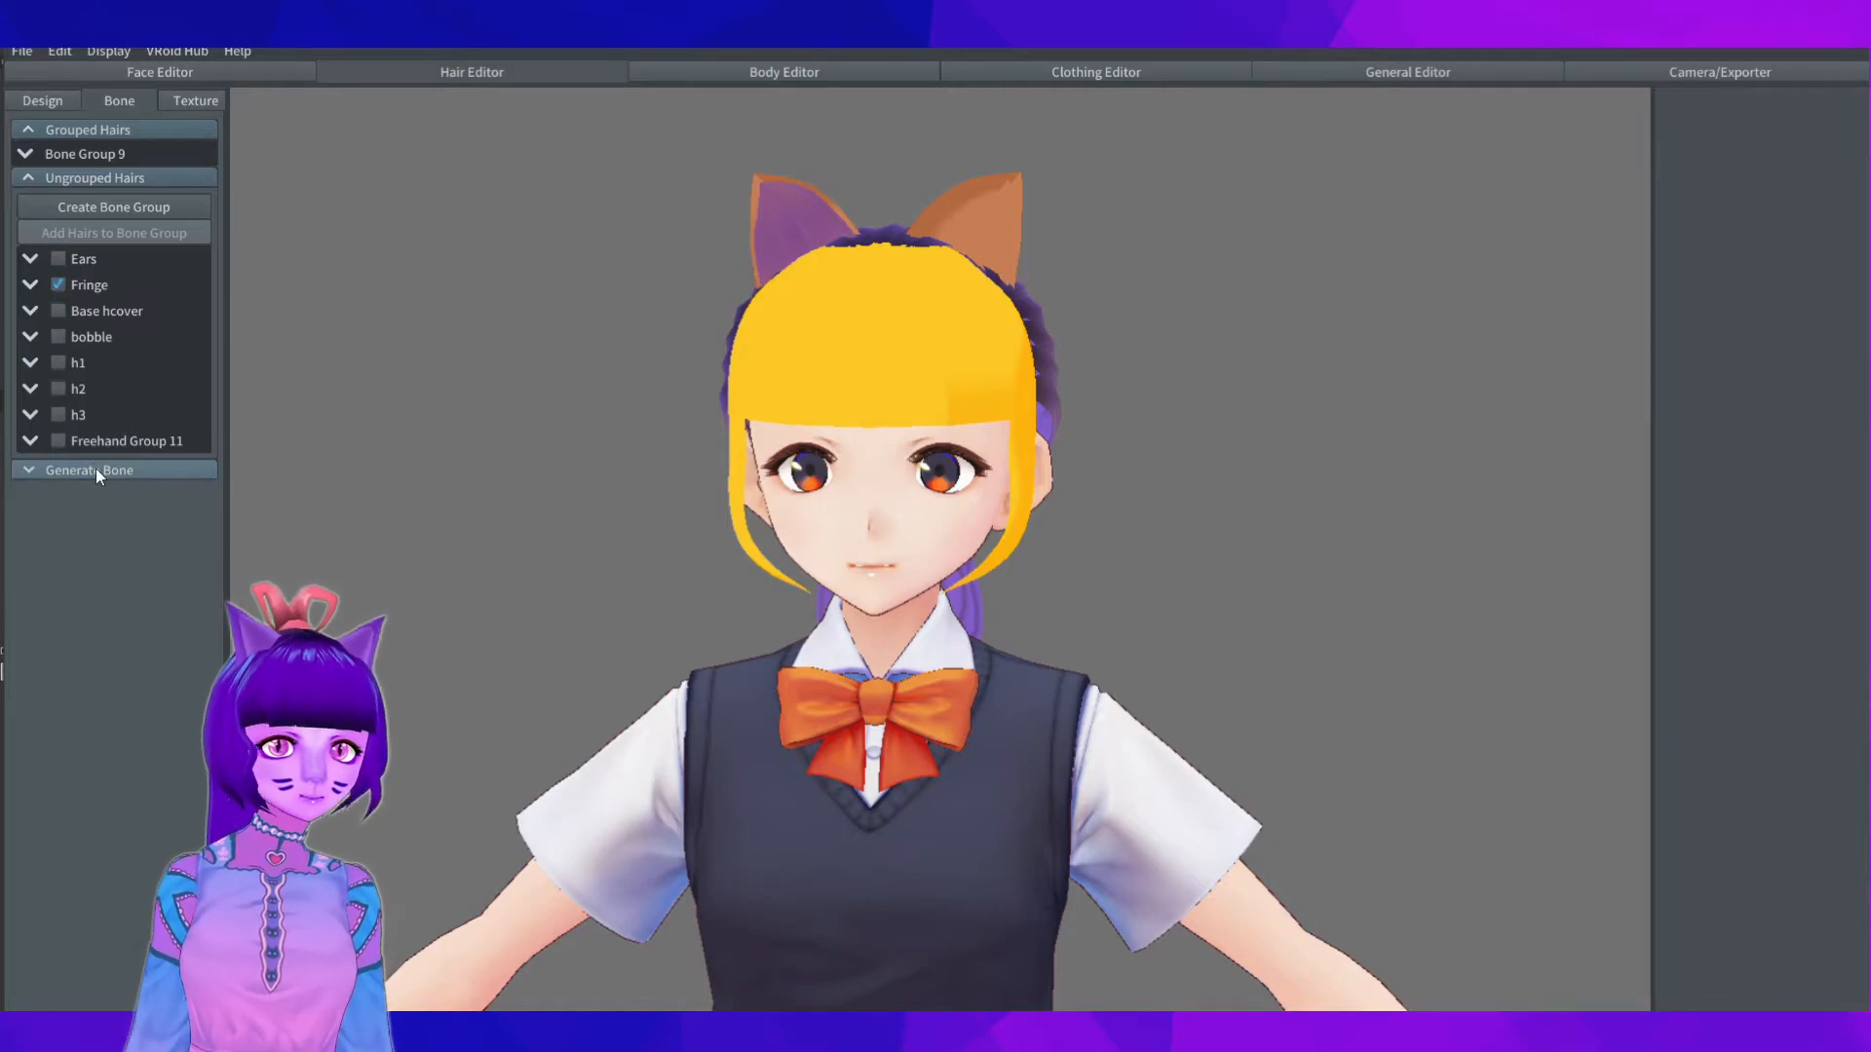
{"action": "left_click", "coordinate": [54, 468]}
{"action": "left_click", "coordinate": [125, 207]}
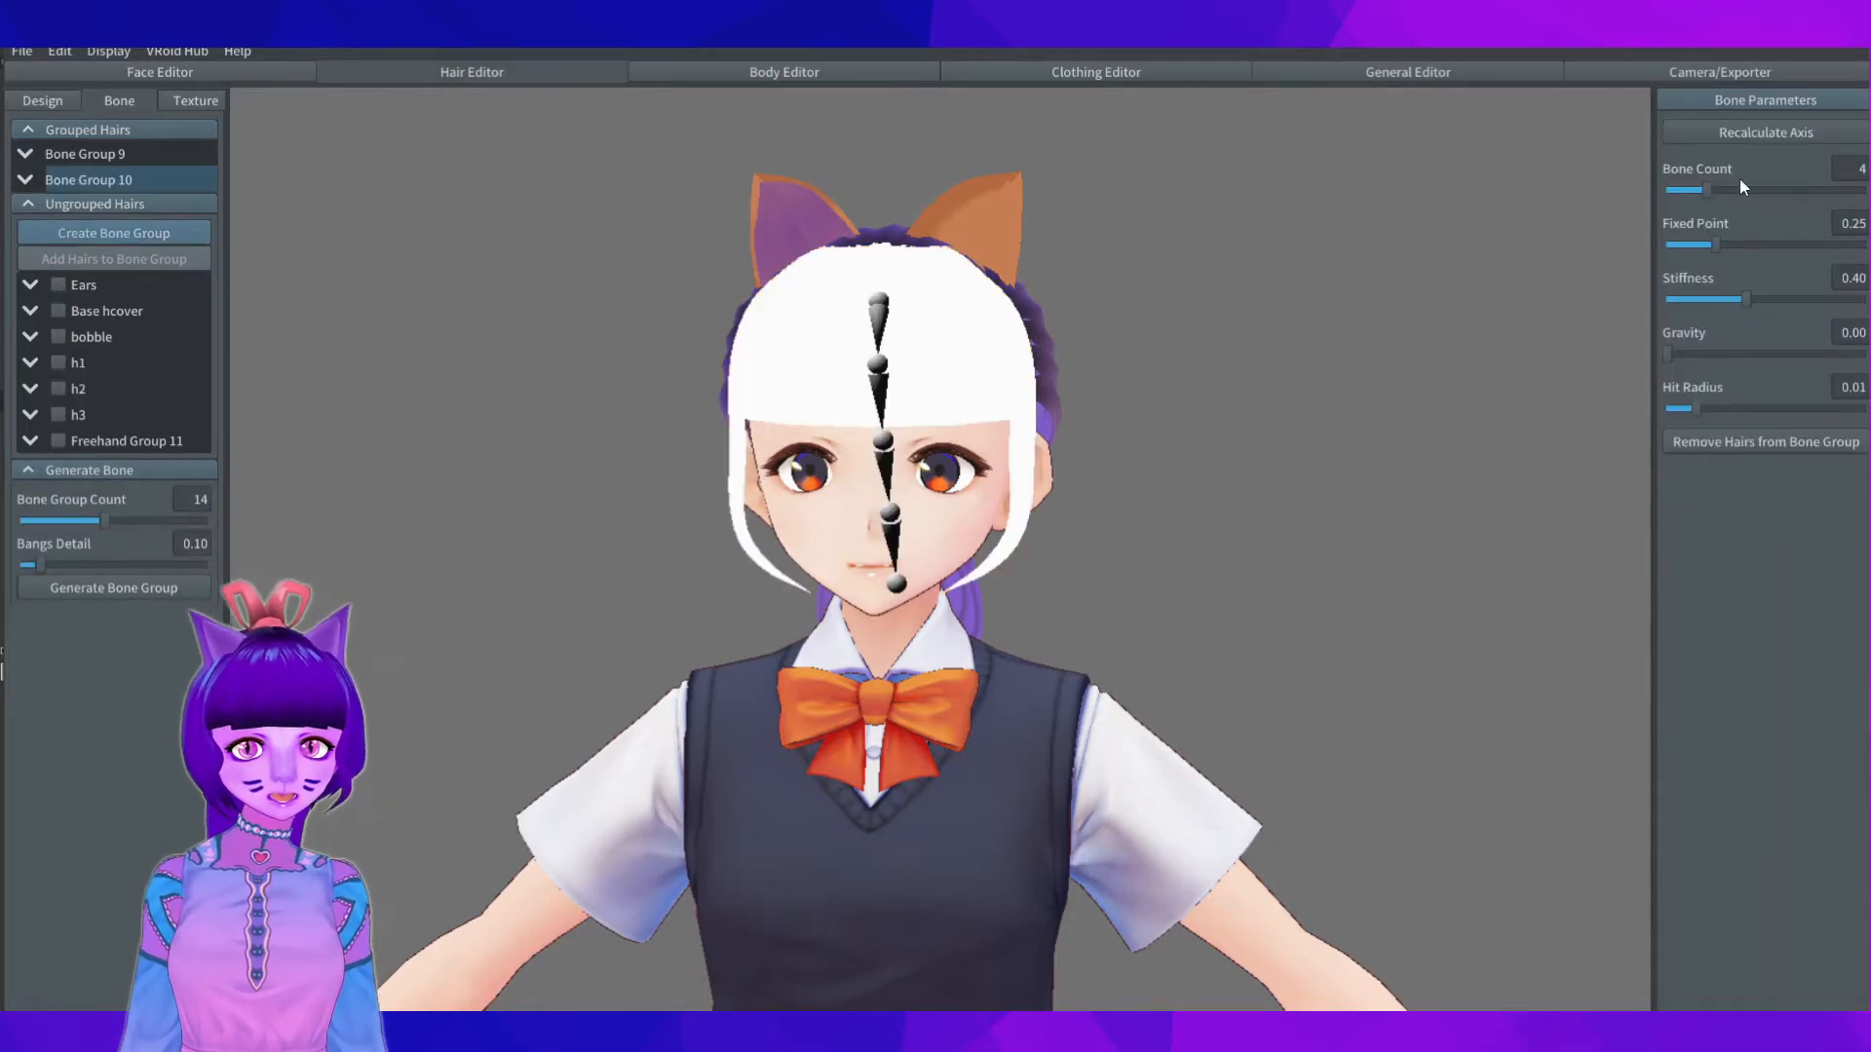
{"action": "left_click_drag", "start_coordinate": [1745, 187], "coordinate": [1688, 189]}
{"action": "left_click_drag", "start_coordinate": [1750, 297], "coordinate": [1760, 297]}
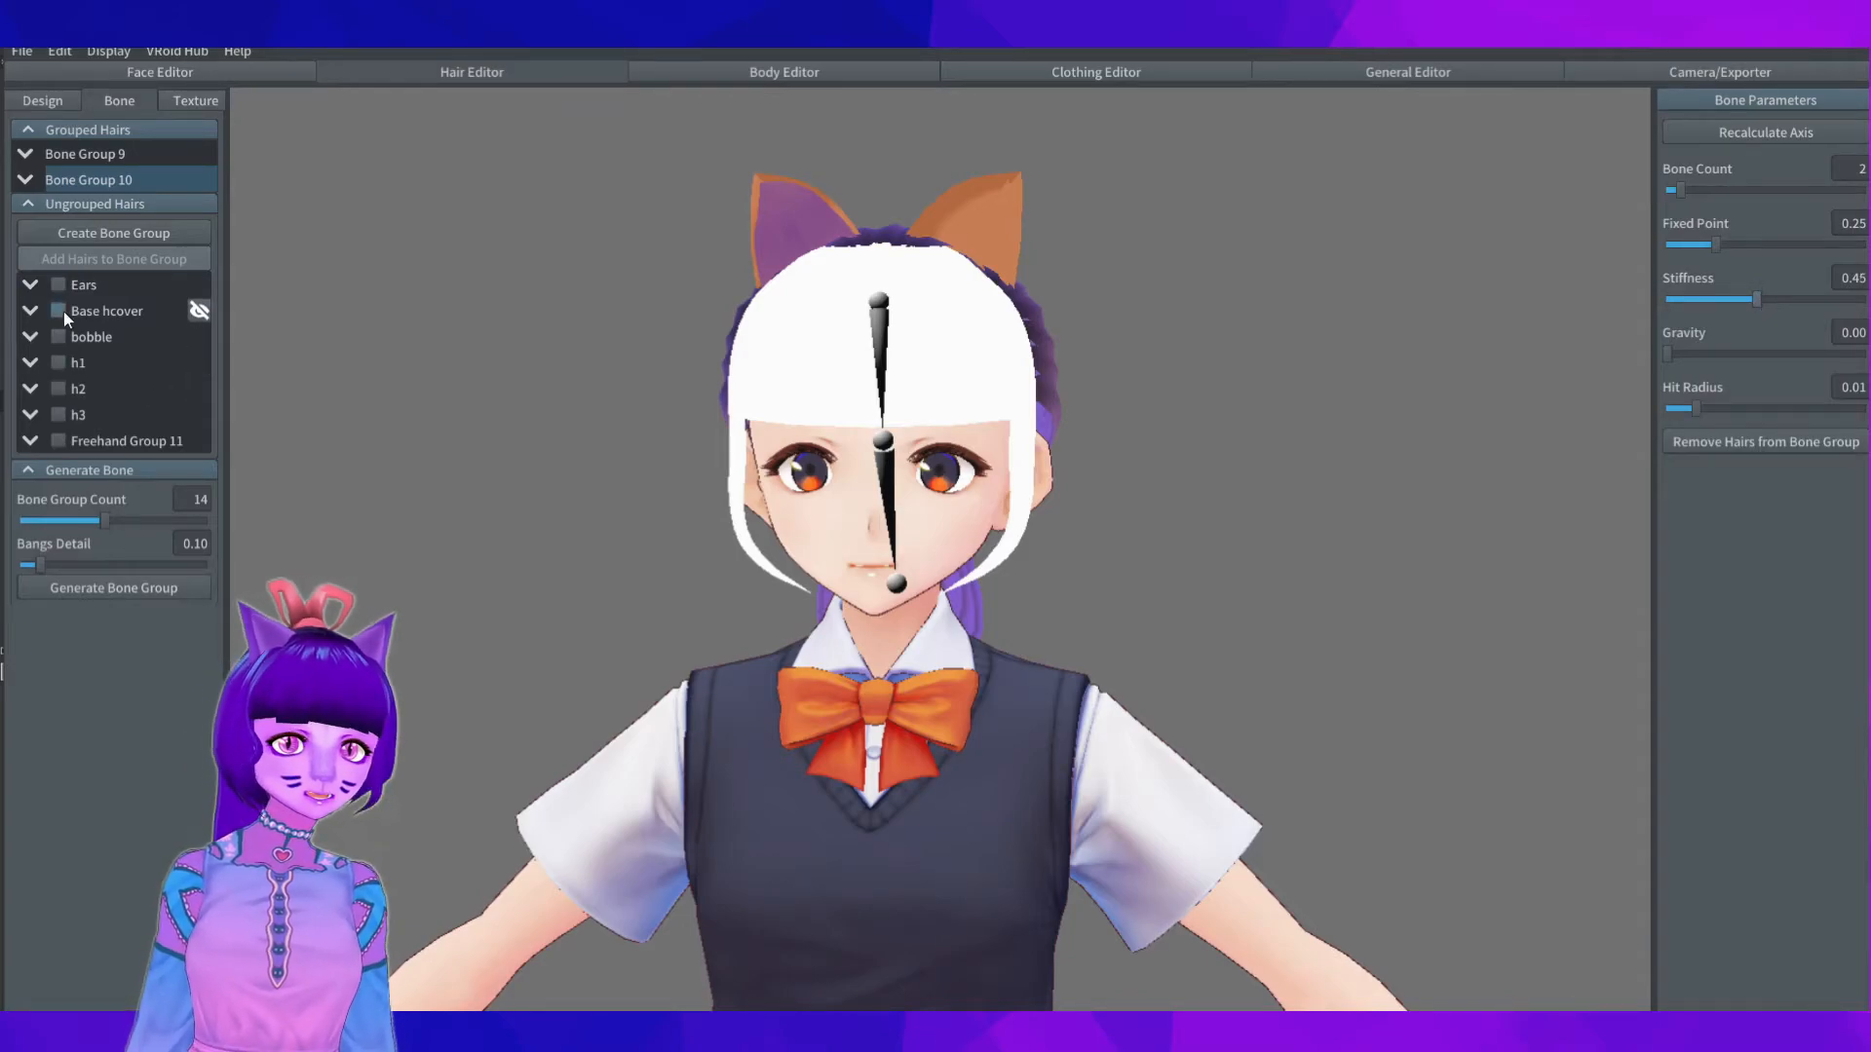
Step: Create a separate bone group for each of the ponytail hair groups h1, h2 and h3
{"action": "left_click", "coordinate": [59, 363]}
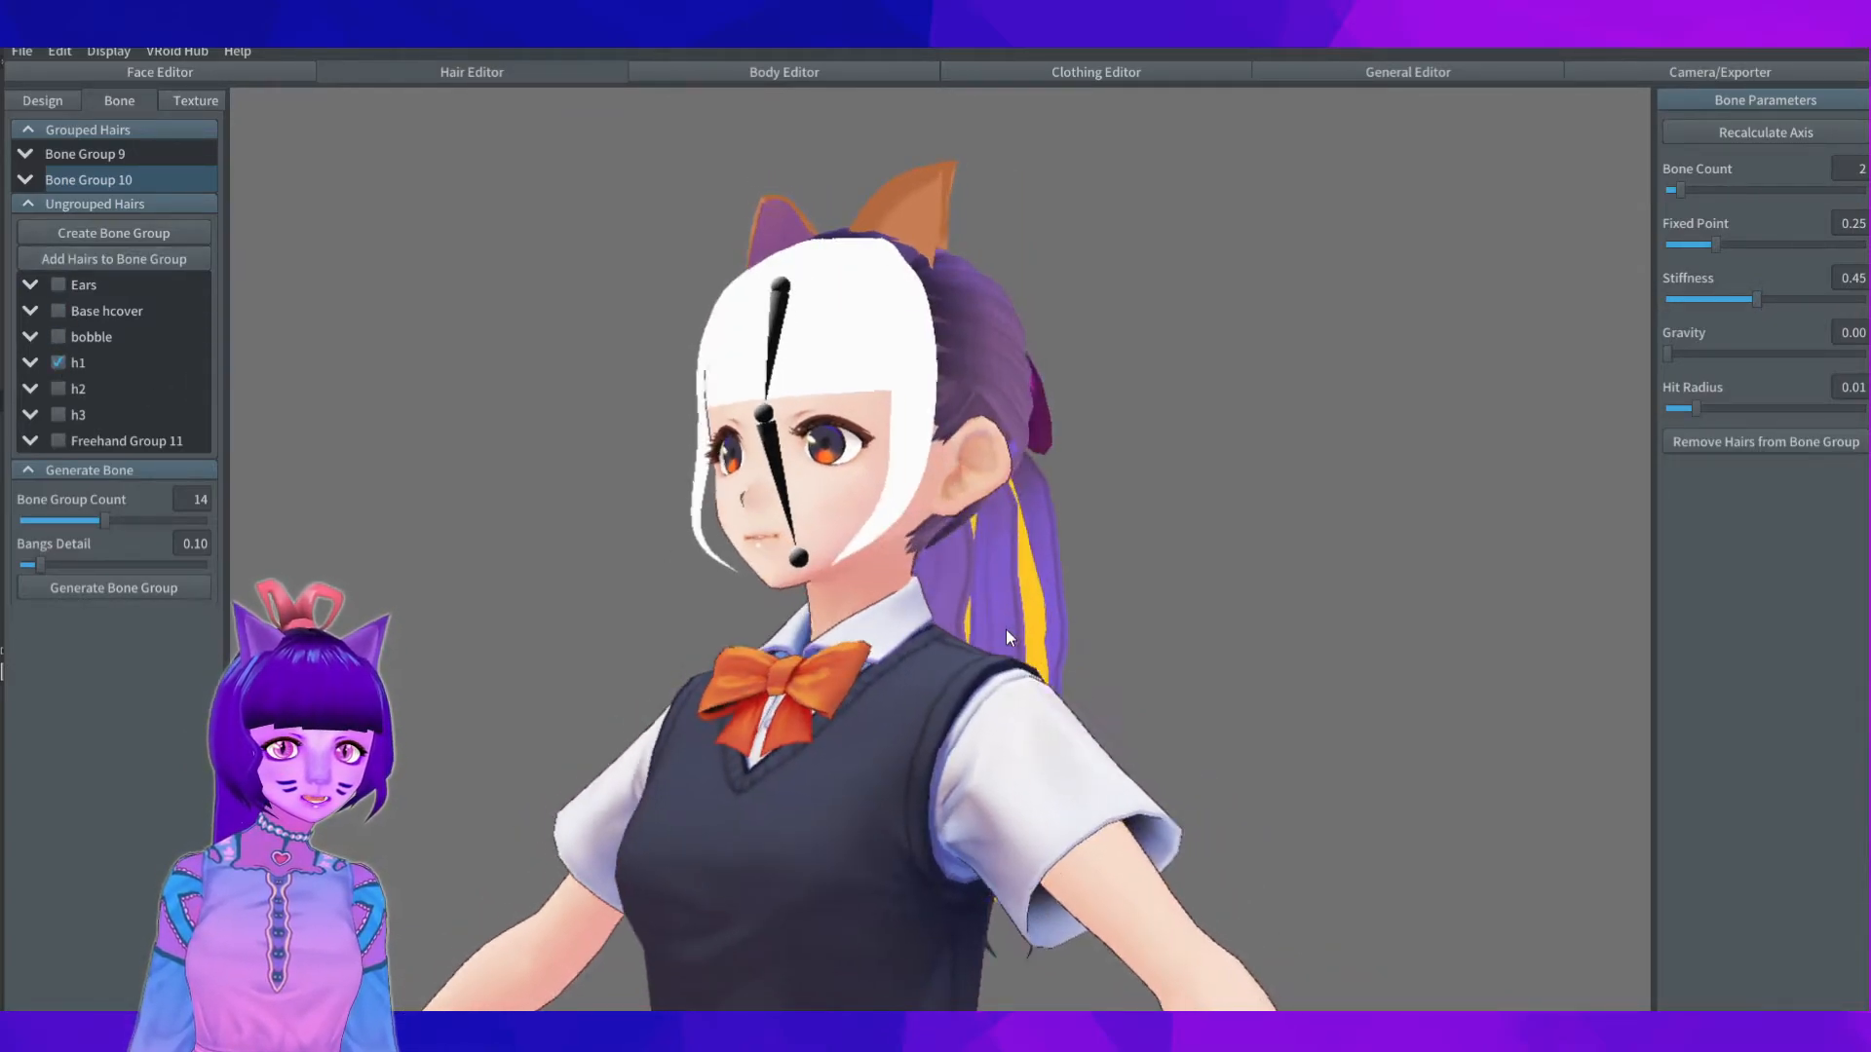
{"action": "left_click", "coordinate": [114, 236]}
{"action": "left_click", "coordinate": [60, 389]}
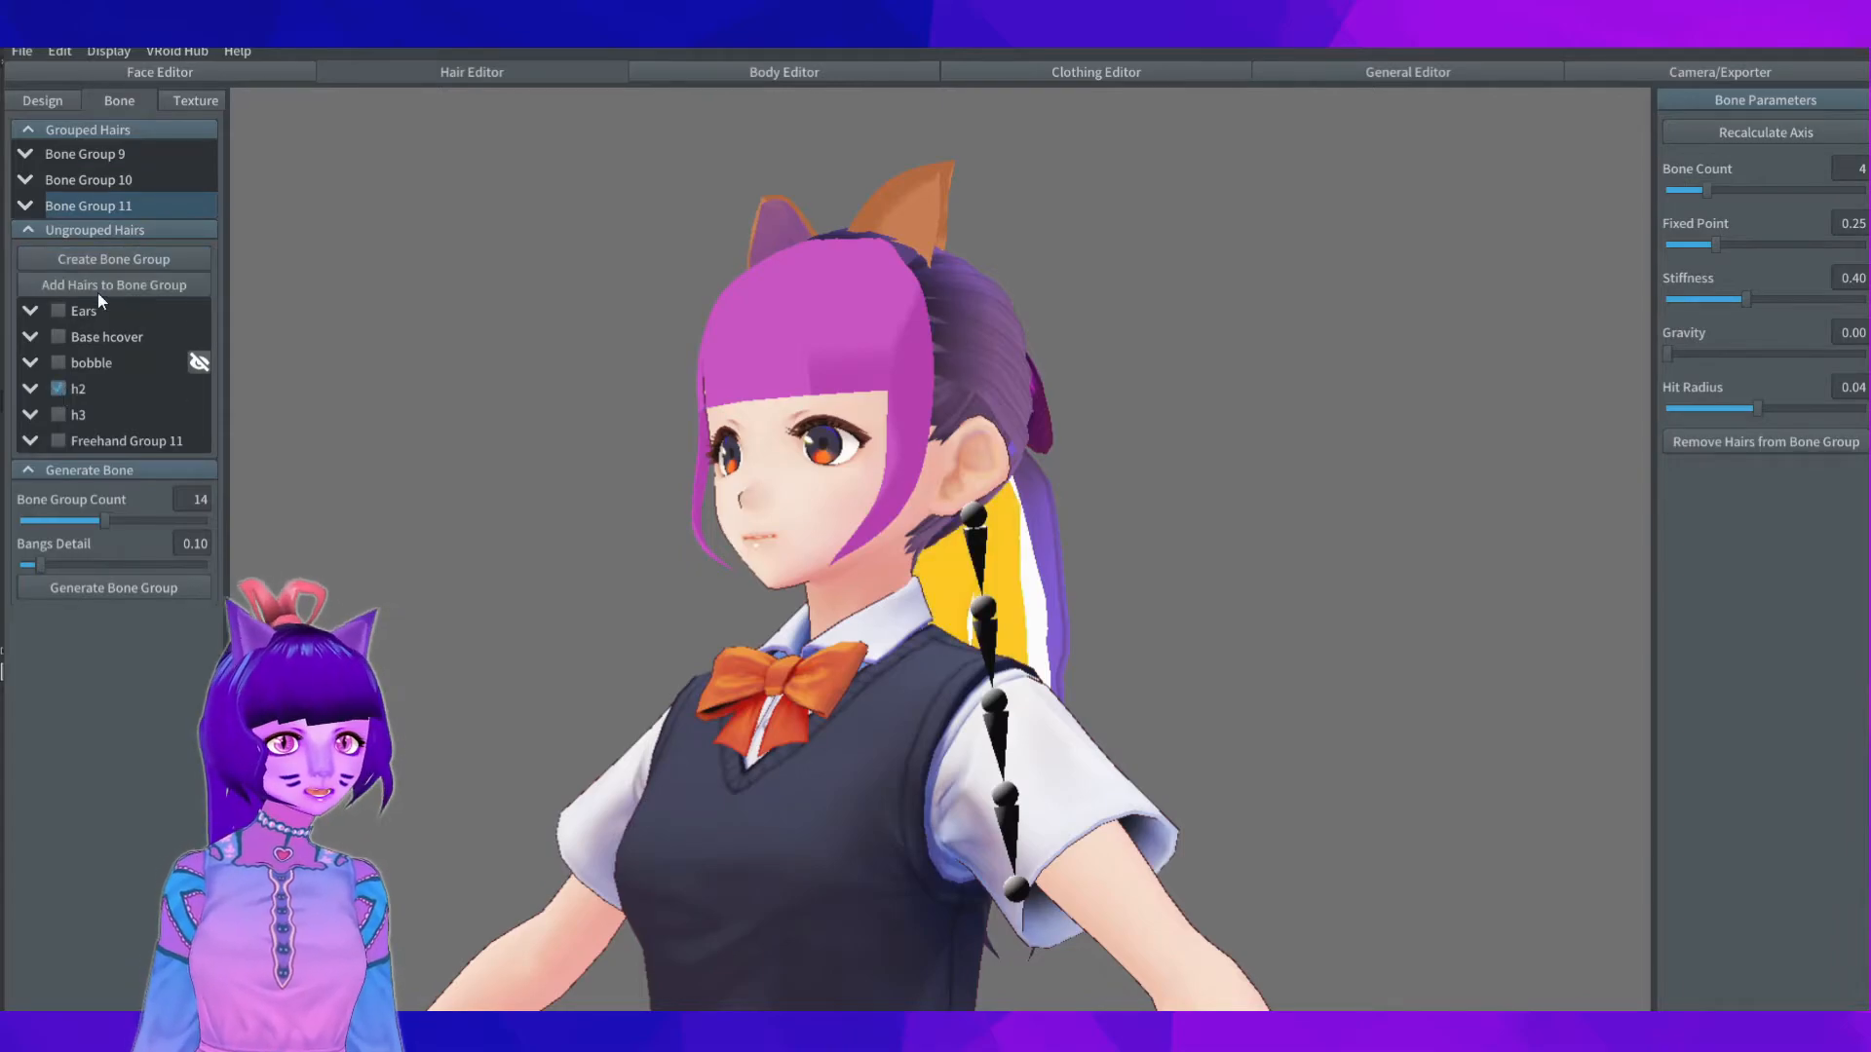
{"action": "left_click", "coordinate": [107, 260]}
{"action": "left_click", "coordinate": [59, 415]}
{"action": "left_click", "coordinate": [119, 282]}
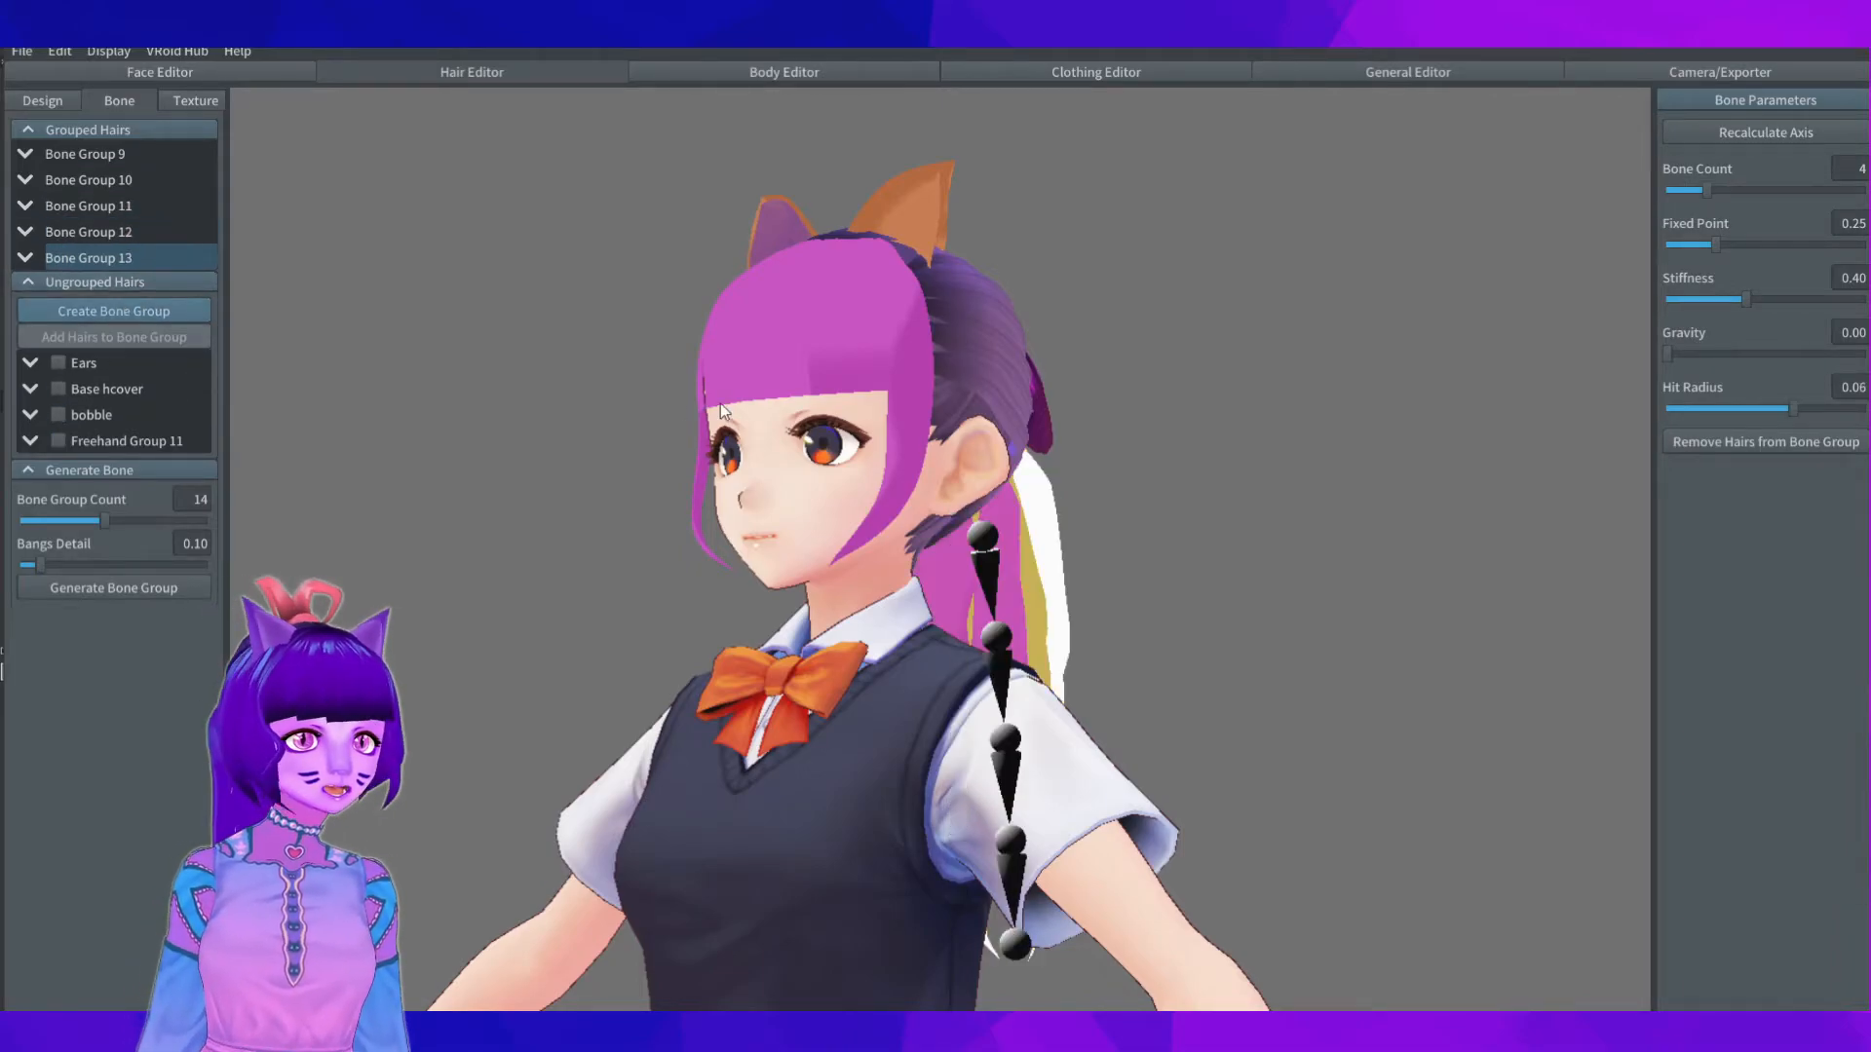
Step: Preview the movement of the fringe and ponytail bones in the Camera/Exporter
{"action": "right_click_drag", "start_coordinate": [762, 402], "coordinate": [610, 412]}
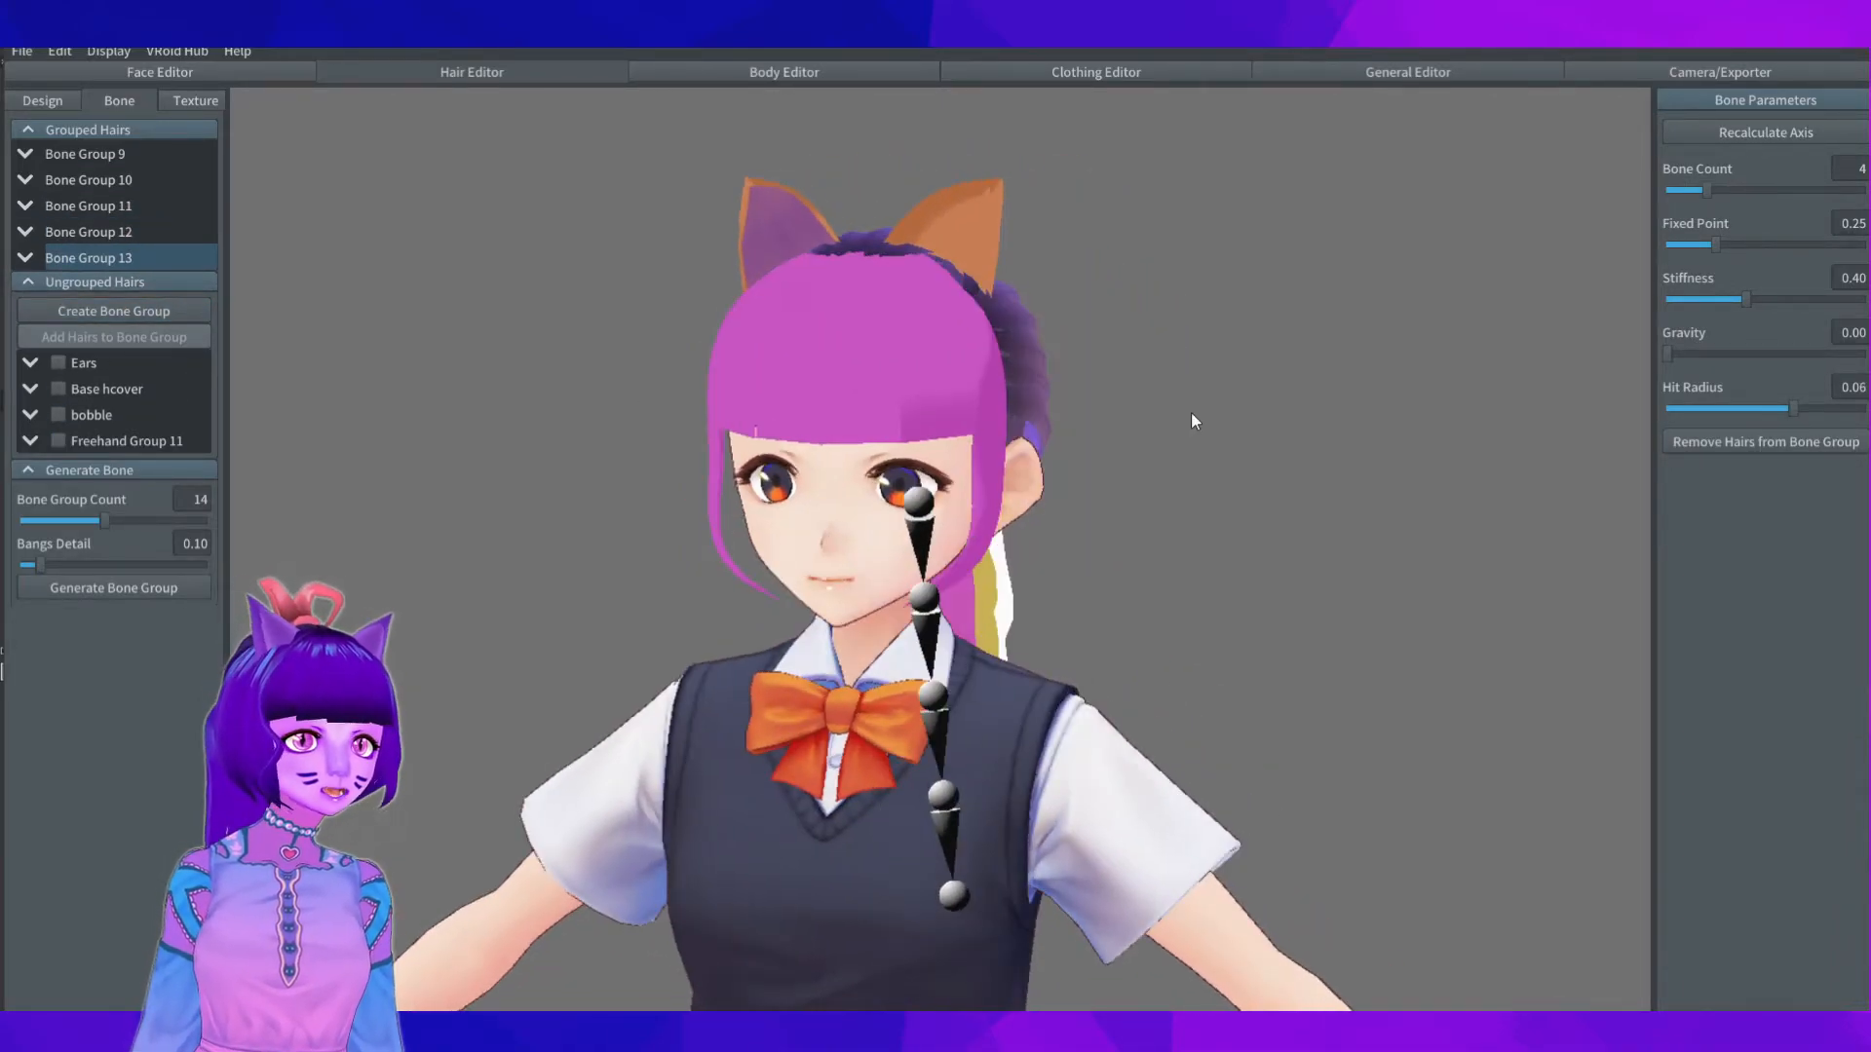
{"action": "right_click_drag", "start_coordinate": [1191, 412], "coordinate": [1257, 413]}
{"action": "left_click", "coordinate": [1633, 74]}
{"action": "right_click_drag", "start_coordinate": [1341, 322], "coordinate": [1330, 569]}
{"action": "right_click_drag", "start_coordinate": [1100, 668], "coordinate": [1360, 602]}
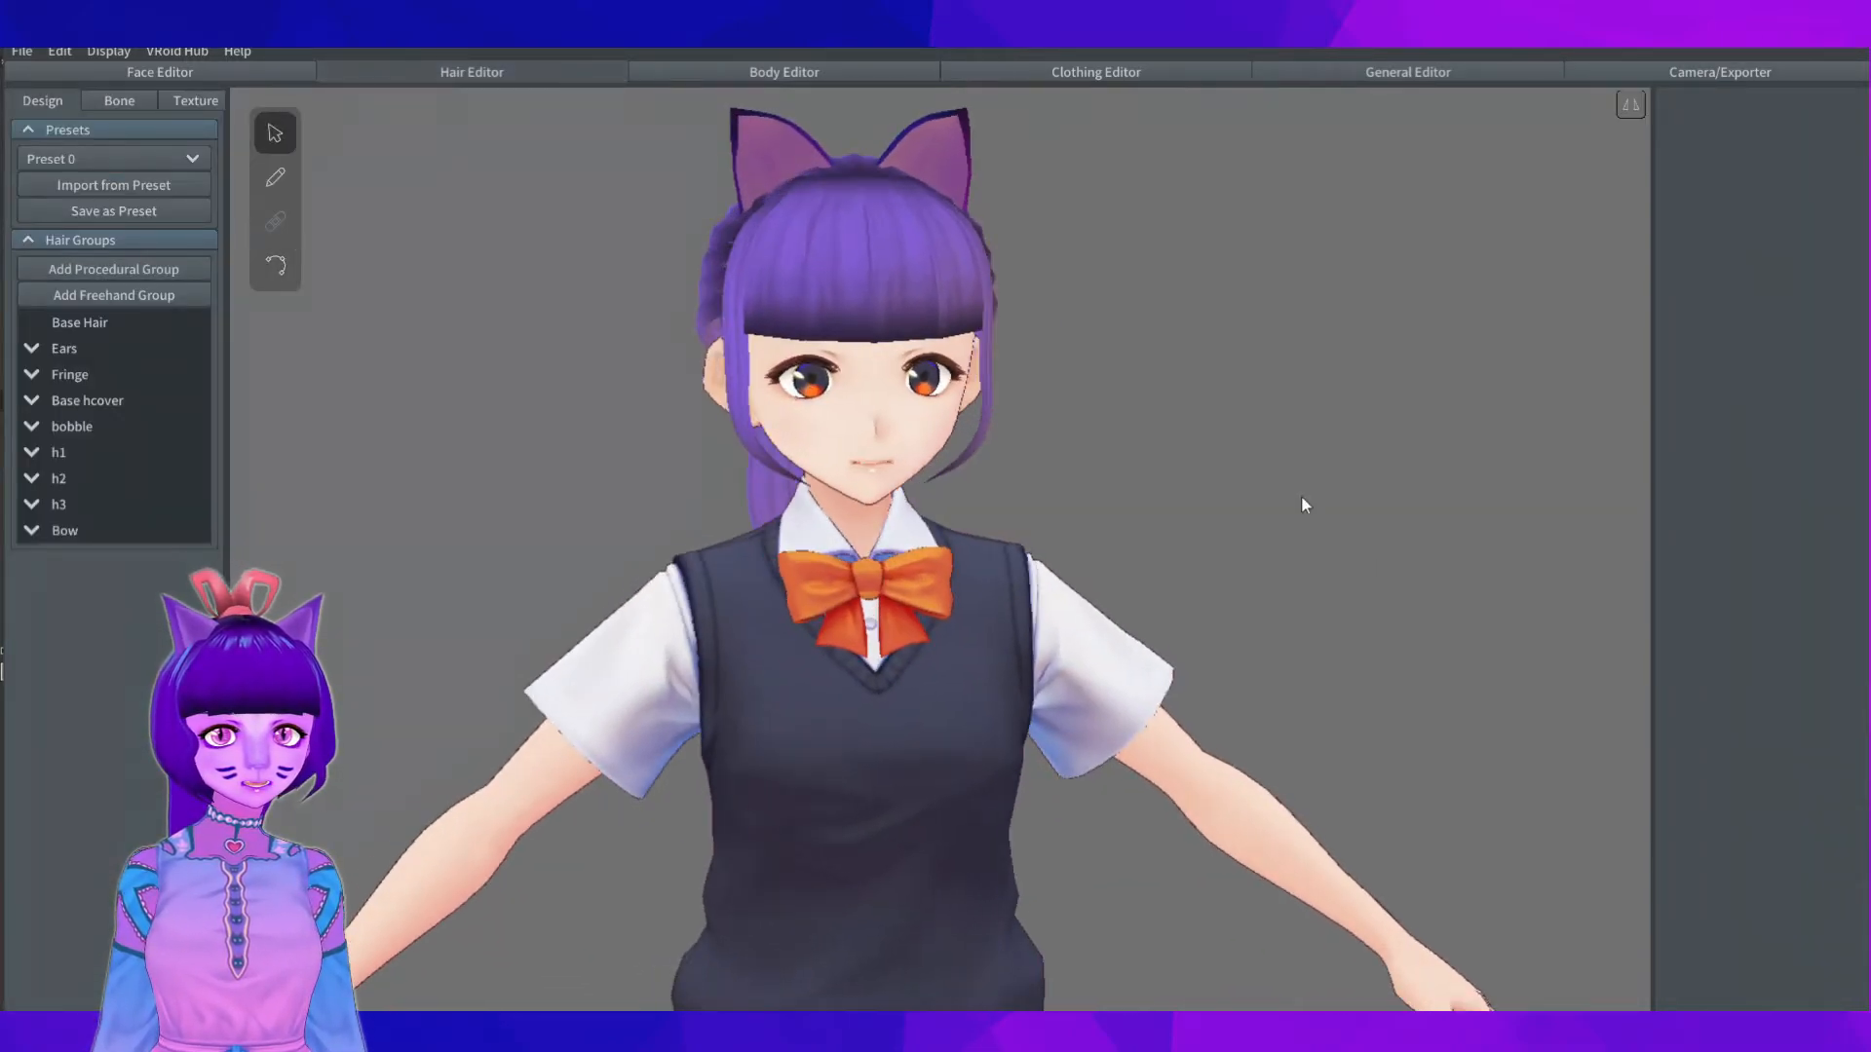
Step: Try out the face contour and ear shape parameters in the Face Editor
{"action": "left_click", "coordinate": [307, 72]}
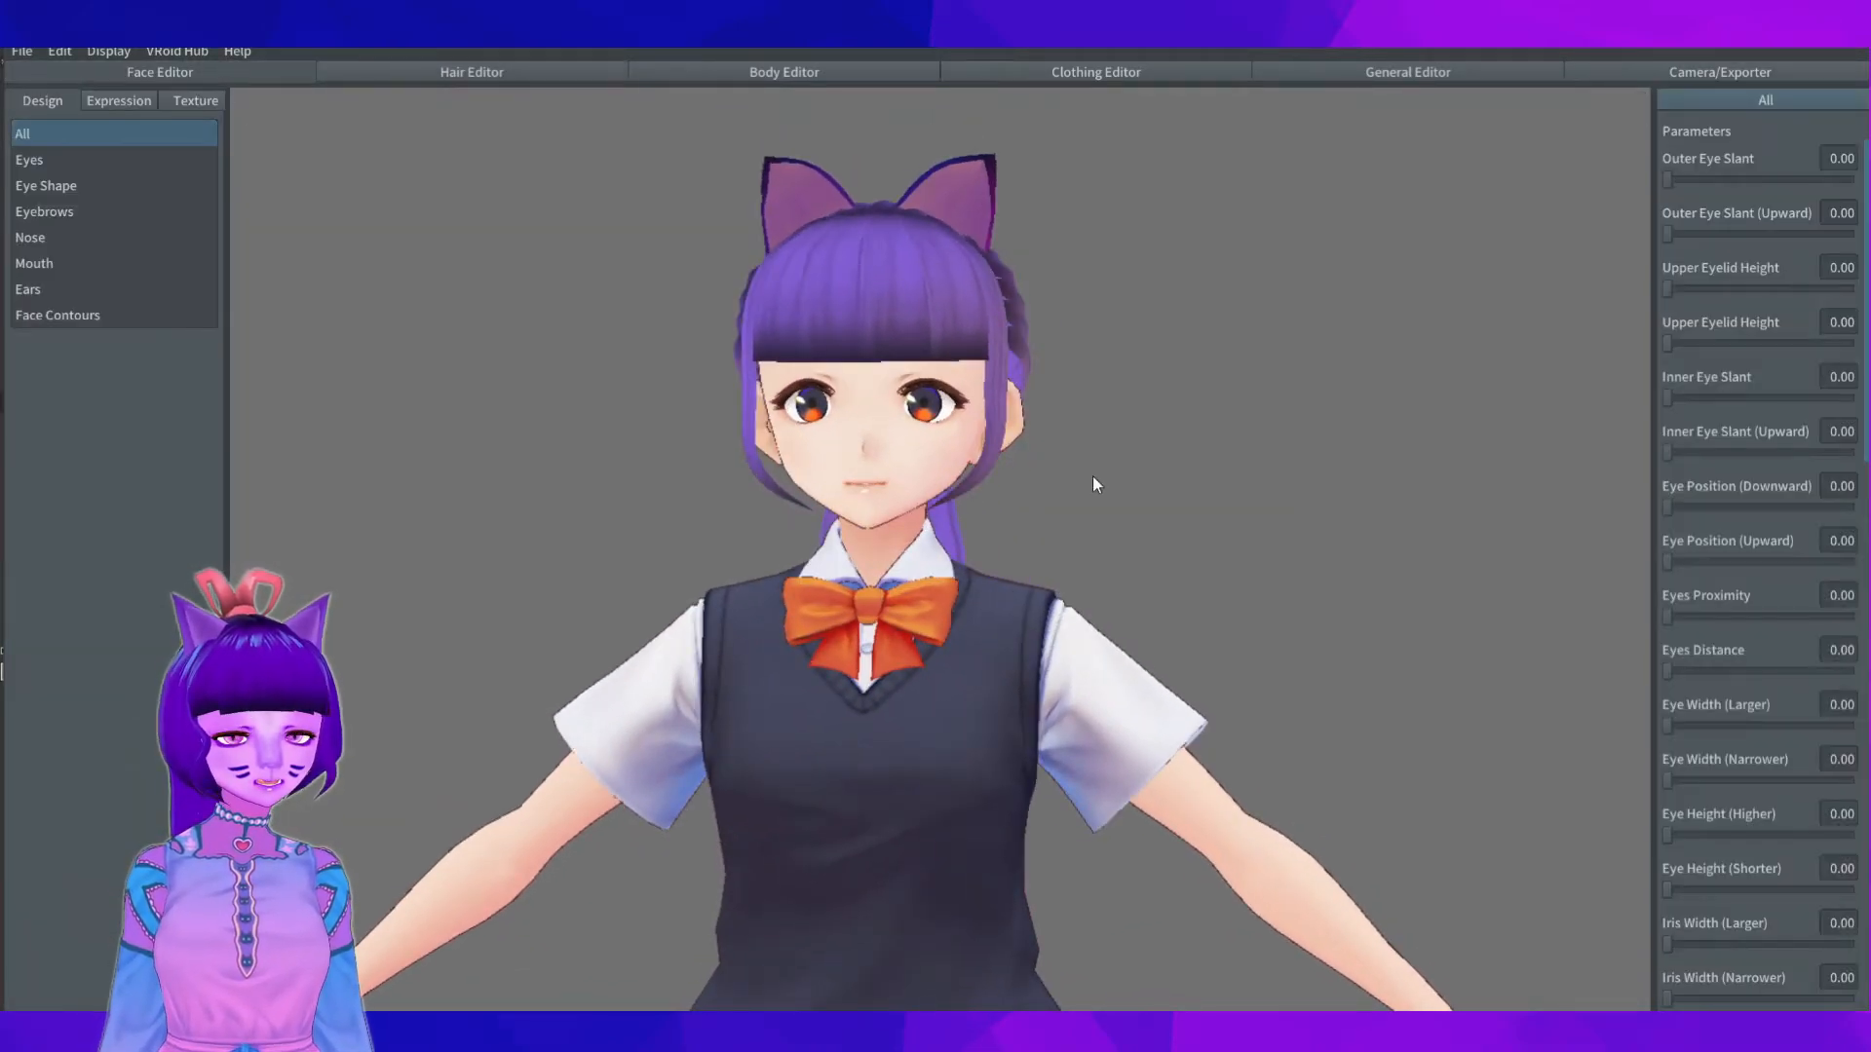
{"action": "left_click", "coordinate": [93, 315]}
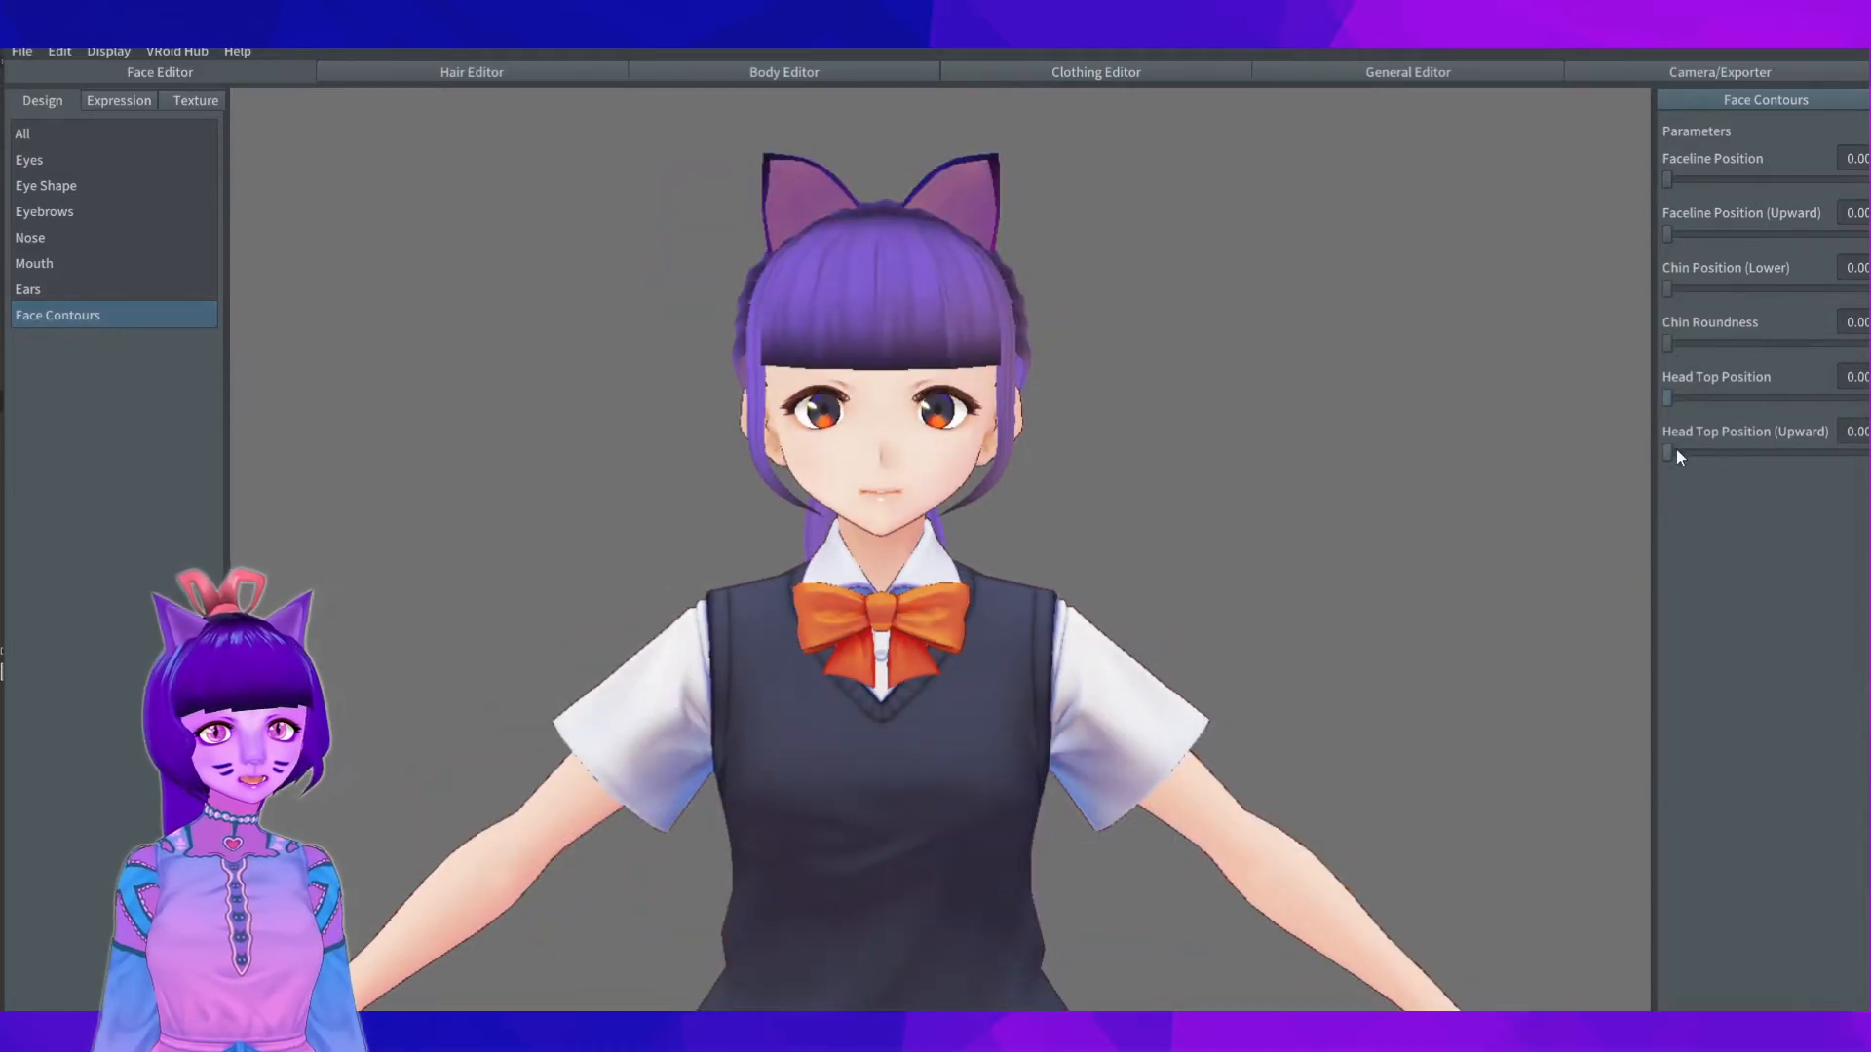
{"action": "left_click_drag", "start_coordinate": [1667, 341], "coordinate": [1811, 259]}
{"action": "left_click", "coordinate": [97, 290]}
{"action": "right_click_drag", "start_coordinate": [682, 487], "coordinate": [1121, 487]}
{"action": "scroll", "coordinate": [1121, 487], "scroll_direction": "up", "scroll_amount": 3}
{"action": "left_click_drag", "start_coordinate": [1666, 235], "coordinate": [1865, 235]}
{"action": "right_click_drag", "start_coordinate": [1364, 410], "coordinate": [936, 402]}
{"action": "scroll", "coordinate": [1569, 397], "scroll_direction": "down", "scroll_amount": 1}
{"action": "left_click_drag", "start_coordinate": [1667, 289], "coordinate": [1868, 290]}
{"action": "right_click_drag", "start_coordinate": [1364, 390], "coordinate": [1403, 390]}
{"action": "left_click_drag", "start_coordinate": [1701, 257], "coordinate": [1867, 343]}
{"action": "left_click_drag", "start_coordinate": [1866, 343], "coordinate": [1667, 398]}
{"action": "right_click_drag", "start_coordinate": [1364, 395], "coordinate": [818, 438]}
Step: Look through the face texture sections from the mouth and scleras to the eyelashes, eyebrows, irises and skin
{"action": "left_click", "coordinate": [190, 101]}
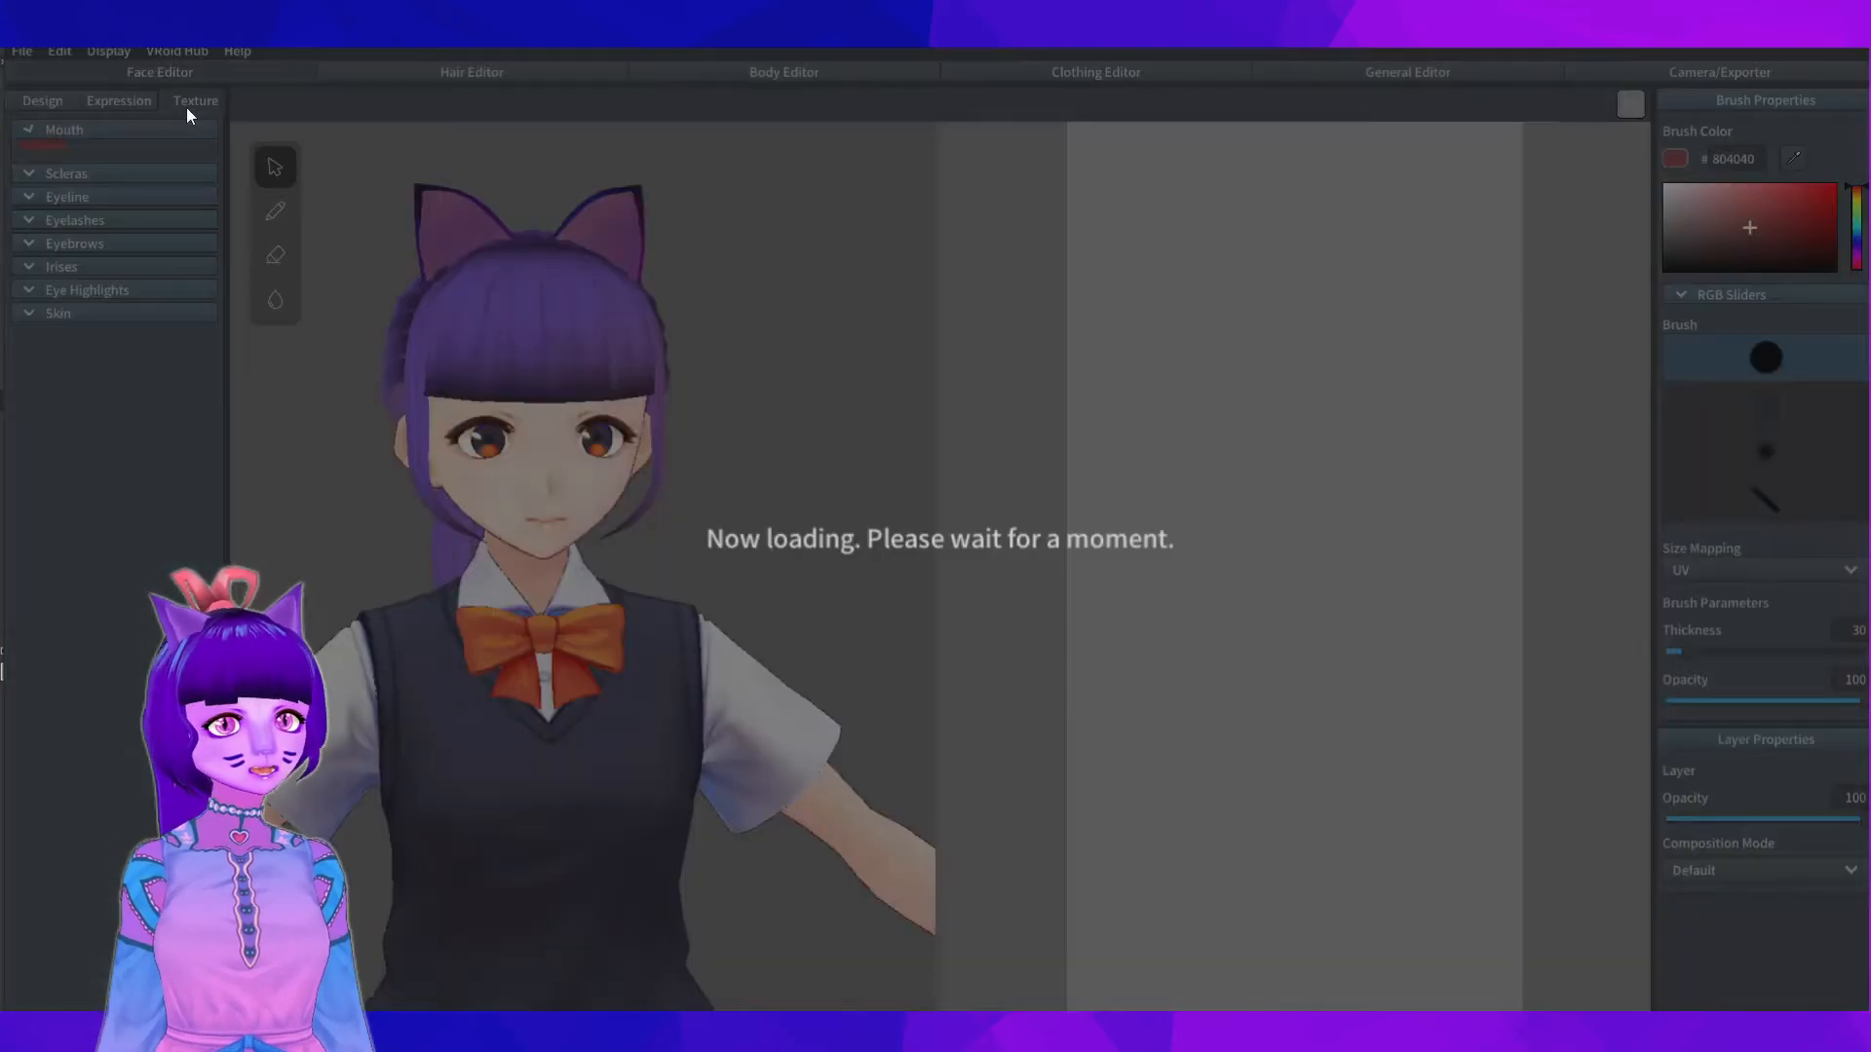
{"action": "left_click", "coordinate": [75, 352]}
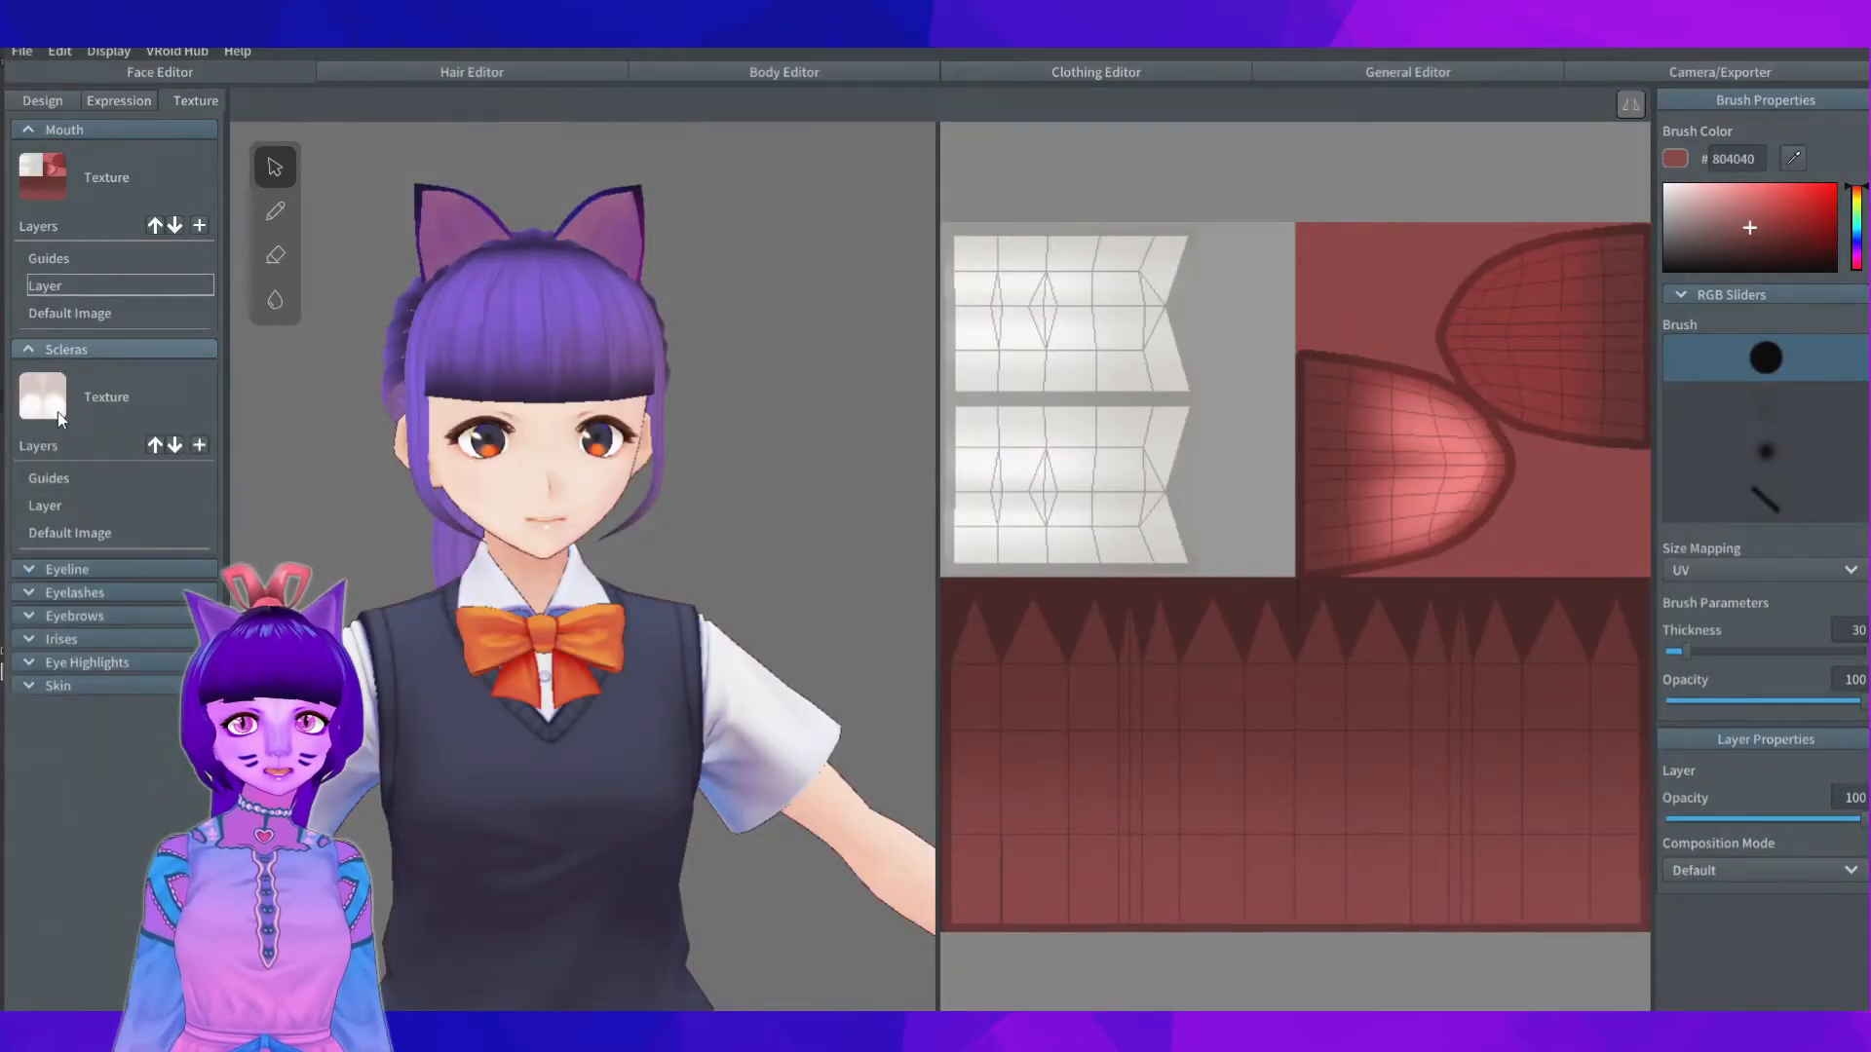
{"action": "left_click", "coordinate": [98, 569]}
{"action": "left_click", "coordinate": [109, 874]}
{"action": "scroll", "coordinate": [109, 873], "scroll_direction": "down", "scroll_amount": 2}
{"action": "left_click", "coordinate": [33, 776]}
{"action": "left_click_drag", "start_coordinate": [105, 721], "coordinate": [108, 852]}
{"action": "left_click", "coordinate": [33, 816]}
{"action": "left_click_drag", "start_coordinate": [113, 764], "coordinate": [112, 845]}
{"action": "left_click", "coordinate": [200, 548]}
{"action": "scroll", "coordinate": [200, 548], "scroll_direction": "down", "scroll_amount": 2}
{"action": "left_click", "coordinate": [60, 972]}
{"action": "scroll", "coordinate": [60, 965], "scroll_direction": "down", "scroll_amount": 3}
{"action": "left_click", "coordinate": [53, 456]}
{"action": "left_click", "coordinate": [35, 423]}
{"action": "left_click", "coordinate": [27, 353]}
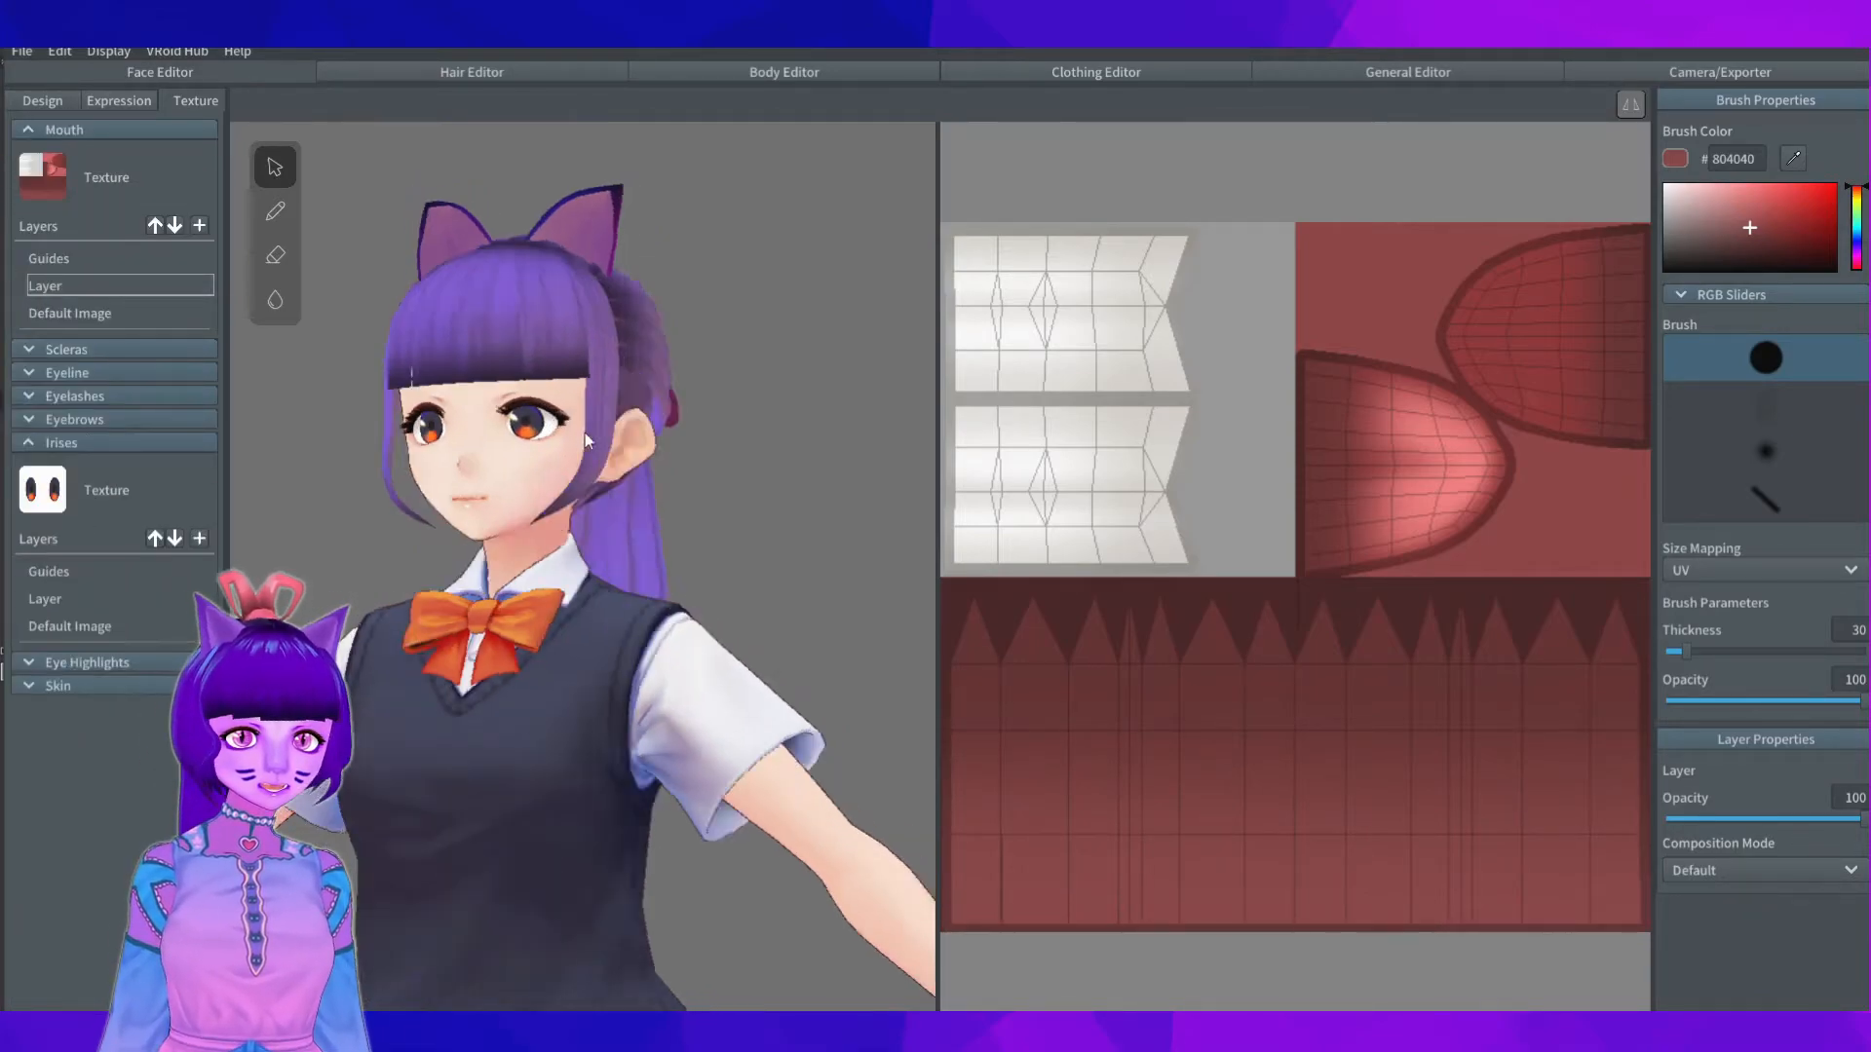
Step: Import the pink slit-pupil cat eye texture into the Default Image layer of the irises
{"action": "right_click", "coordinate": [103, 614]}
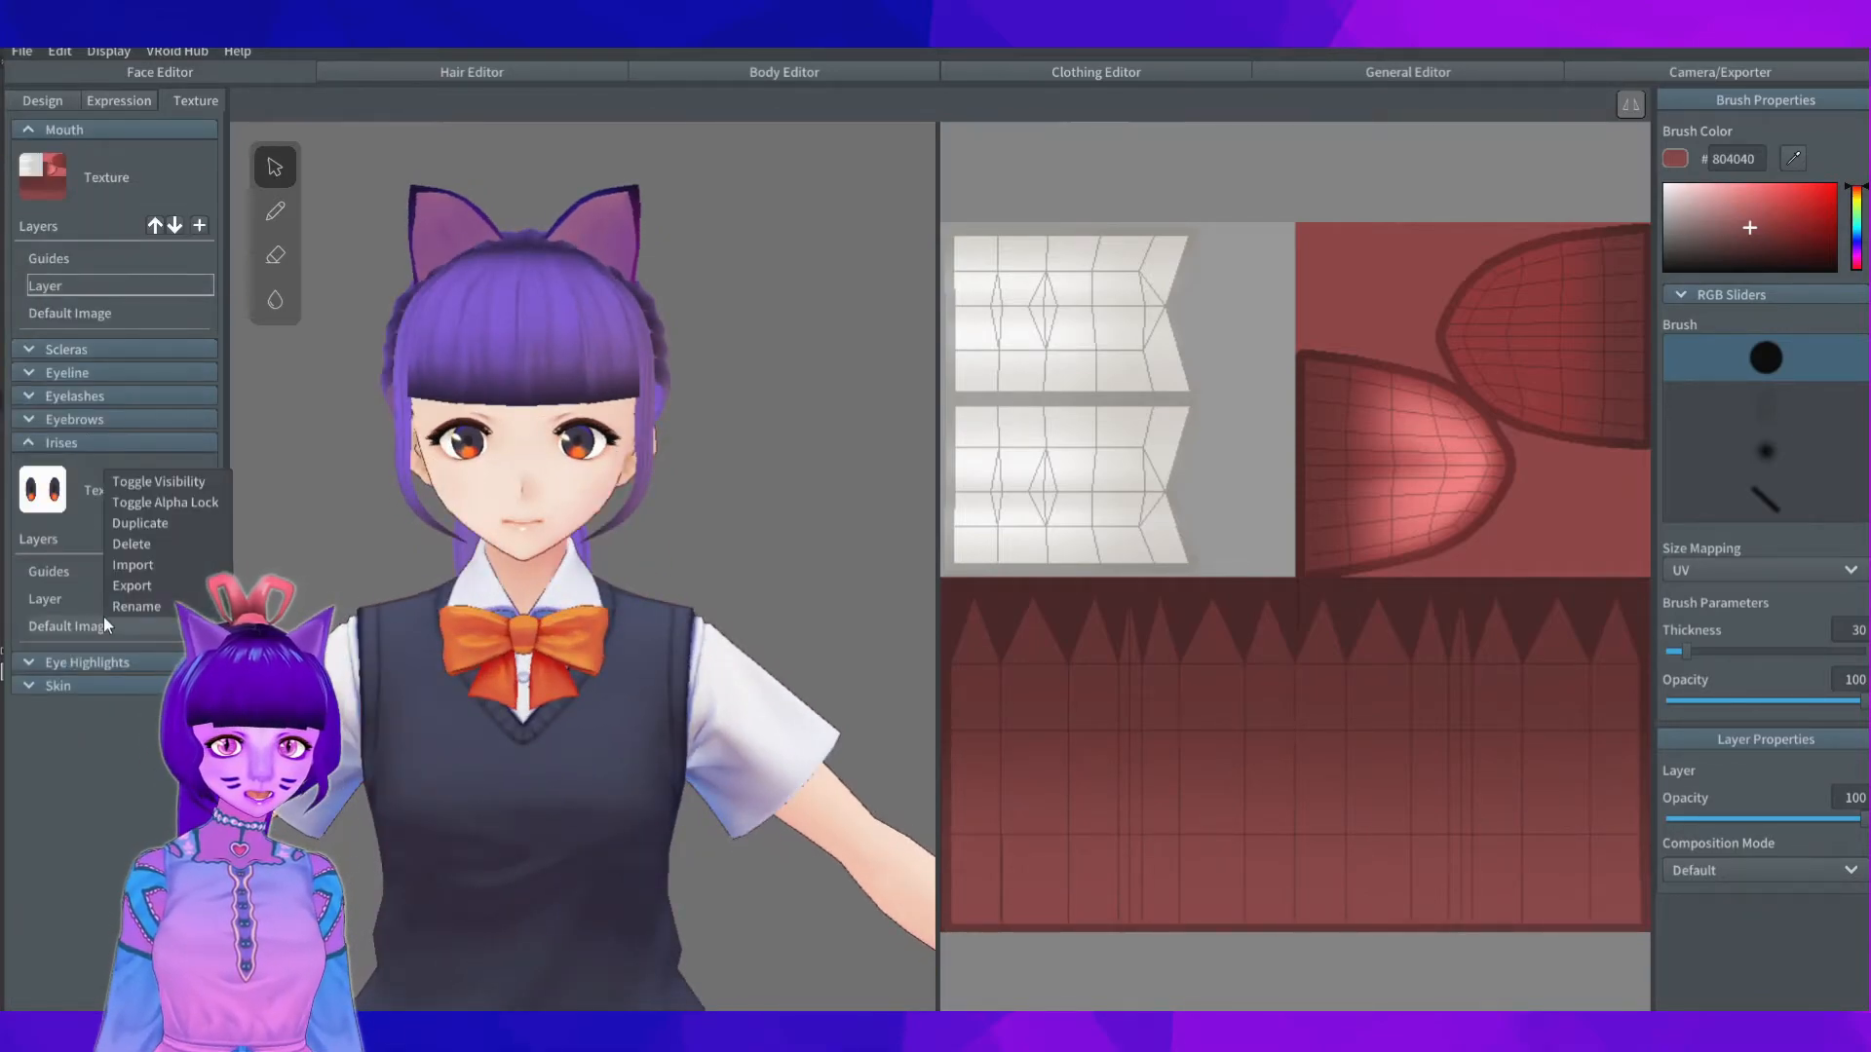
{"action": "left_click", "coordinate": [154, 566]}
{"action": "left_click", "coordinate": [230, 310]}
{"action": "left_click", "coordinate": [1109, 655]}
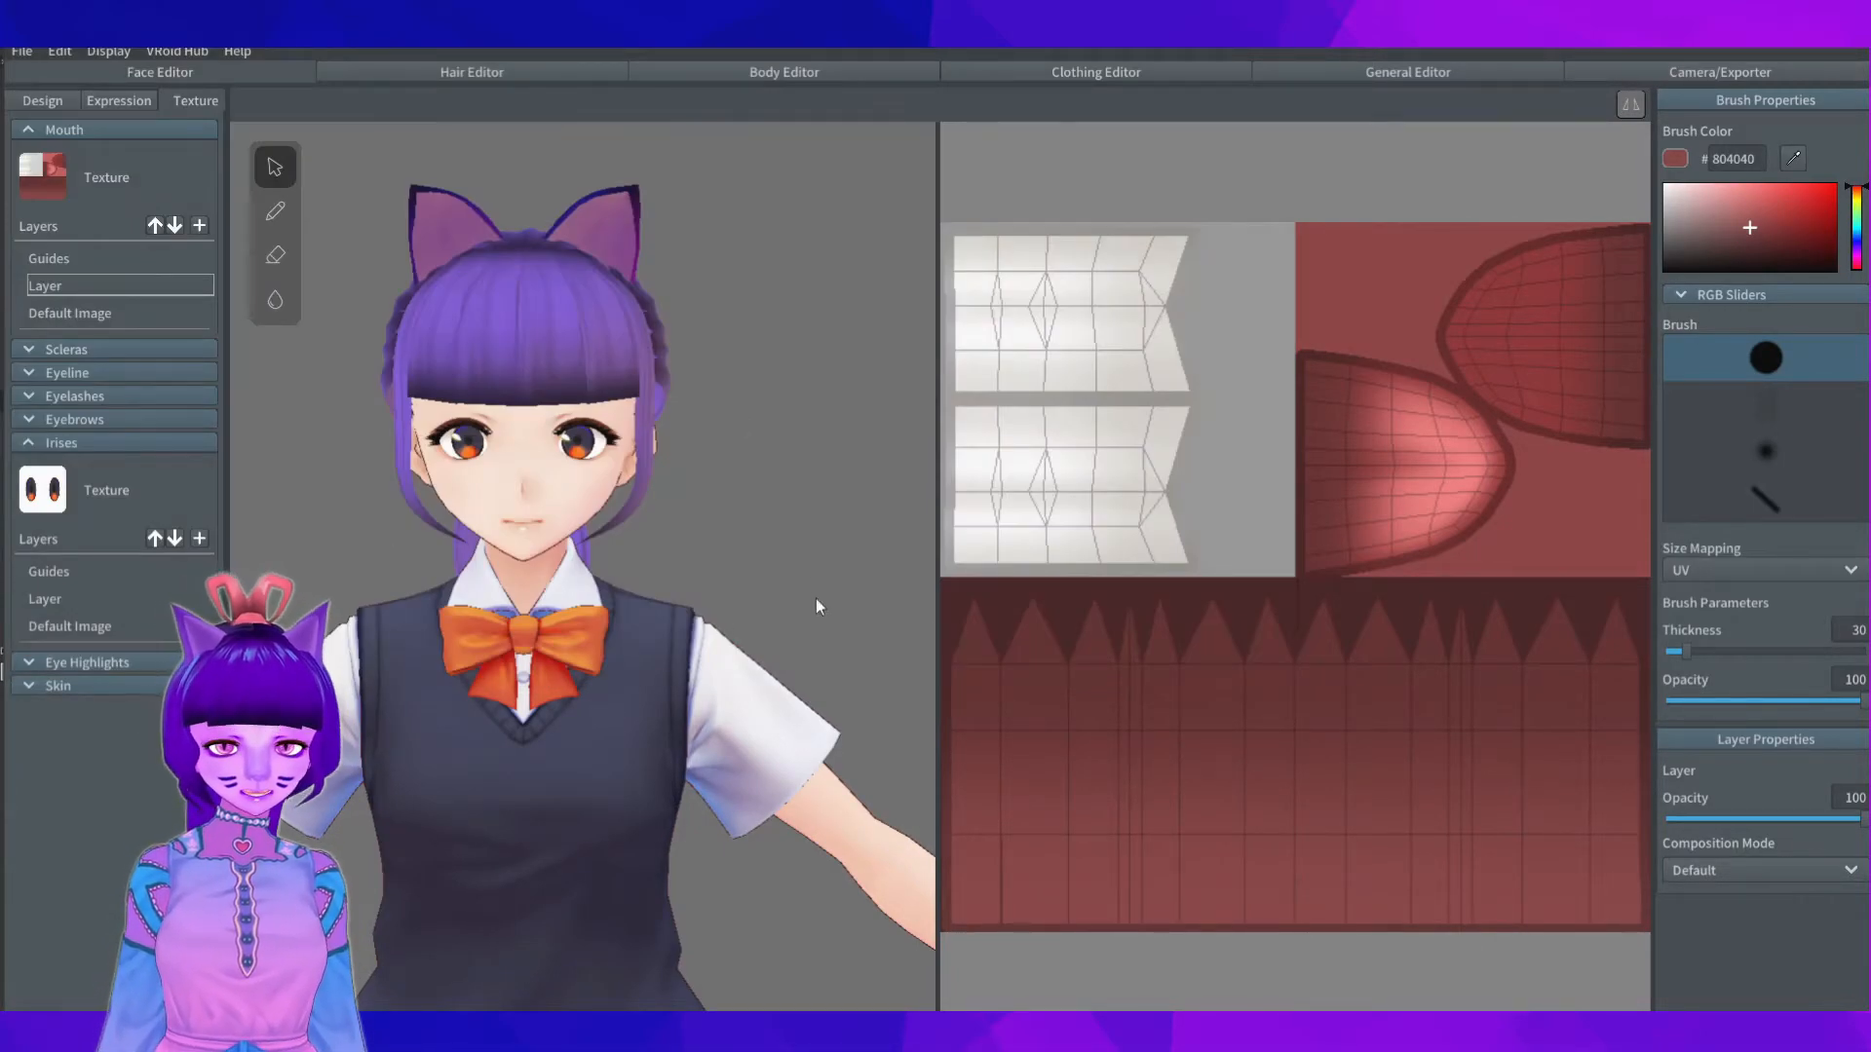
{"action": "scroll", "coordinate": [748, 491], "scroll_direction": "up", "scroll_amount": 5}
{"action": "right_click", "coordinate": [126, 627]}
{"action": "left_click", "coordinate": [167, 570]}
{"action": "double_click", "coordinate": [243, 307]}
{"action": "middle_click_drag", "start_coordinate": [850, 616], "coordinate": [785, 610]}
{"action": "left_click", "coordinate": [171, 626]}
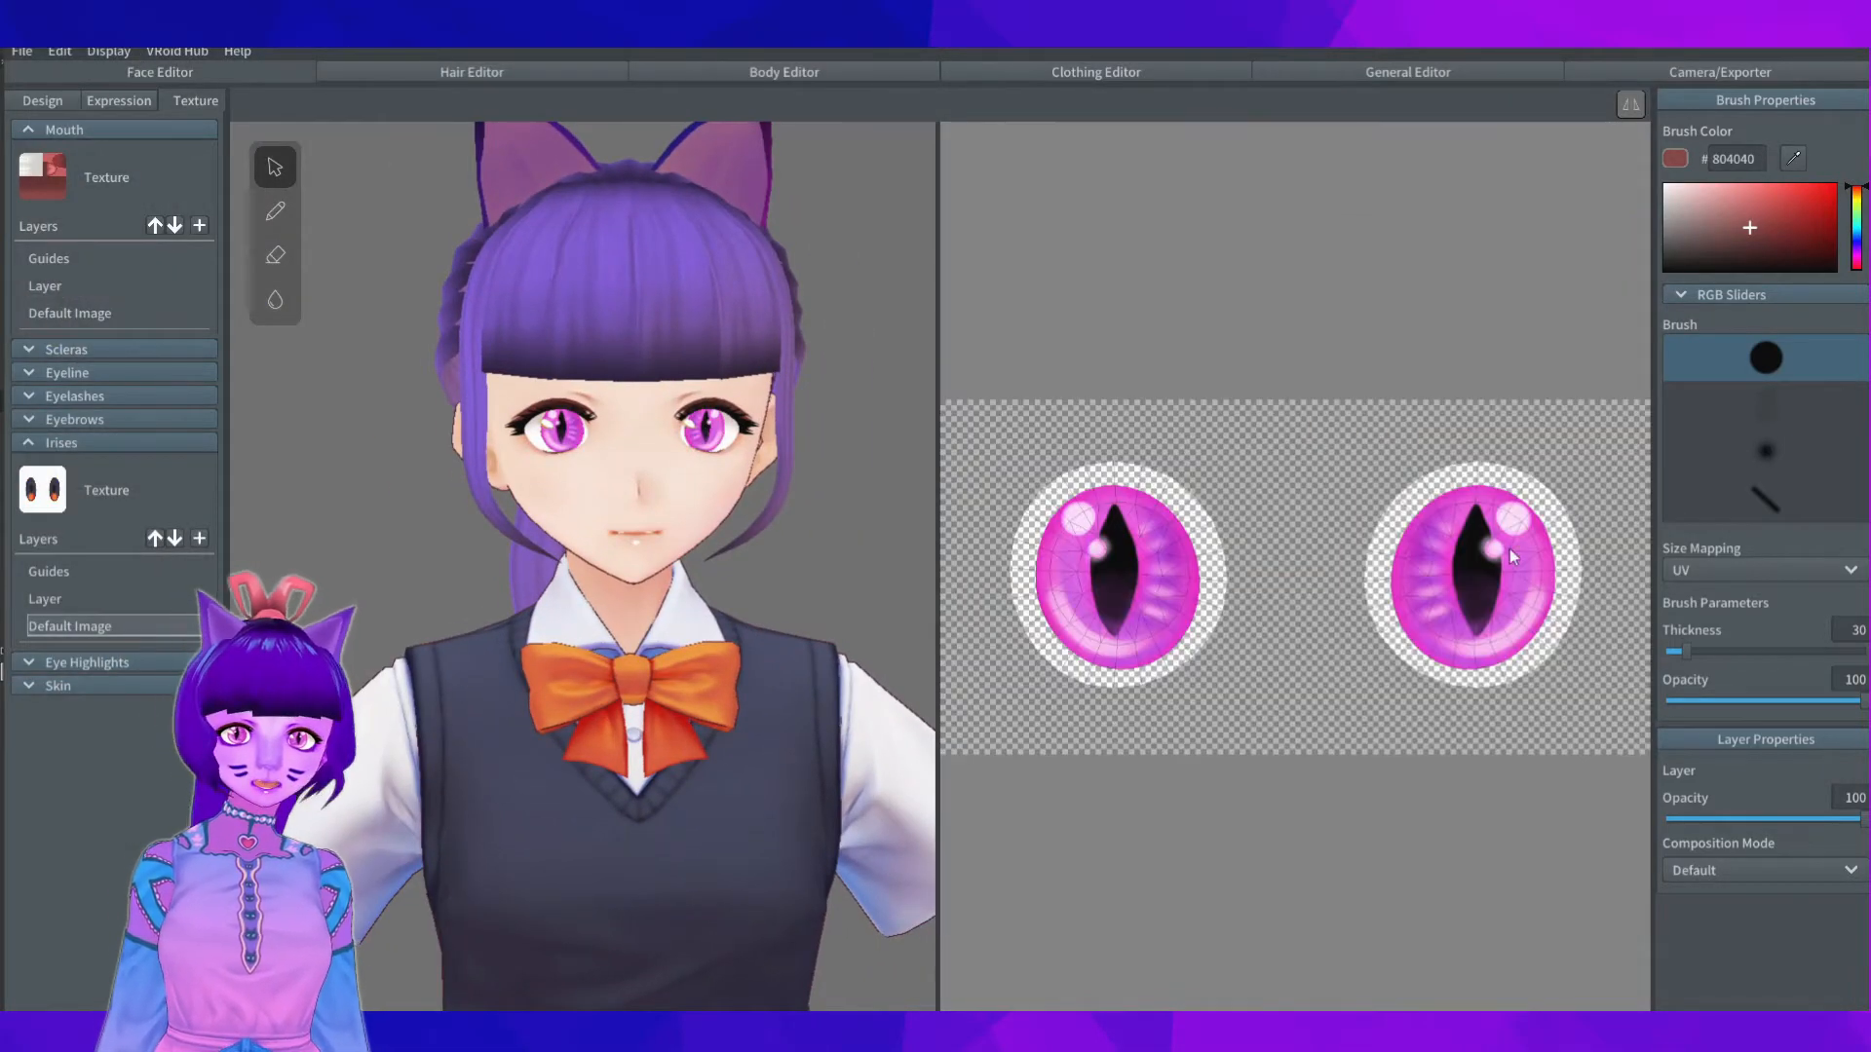
{"action": "mouse_move", "coordinate": [850, 532]}
{"action": "right_mouse_down"}
{"action": "mouse_move", "coordinate": [775, 506]}
{"action": "mouse_move", "coordinate": [828, 509]}
{"action": "right_mouse_up"}
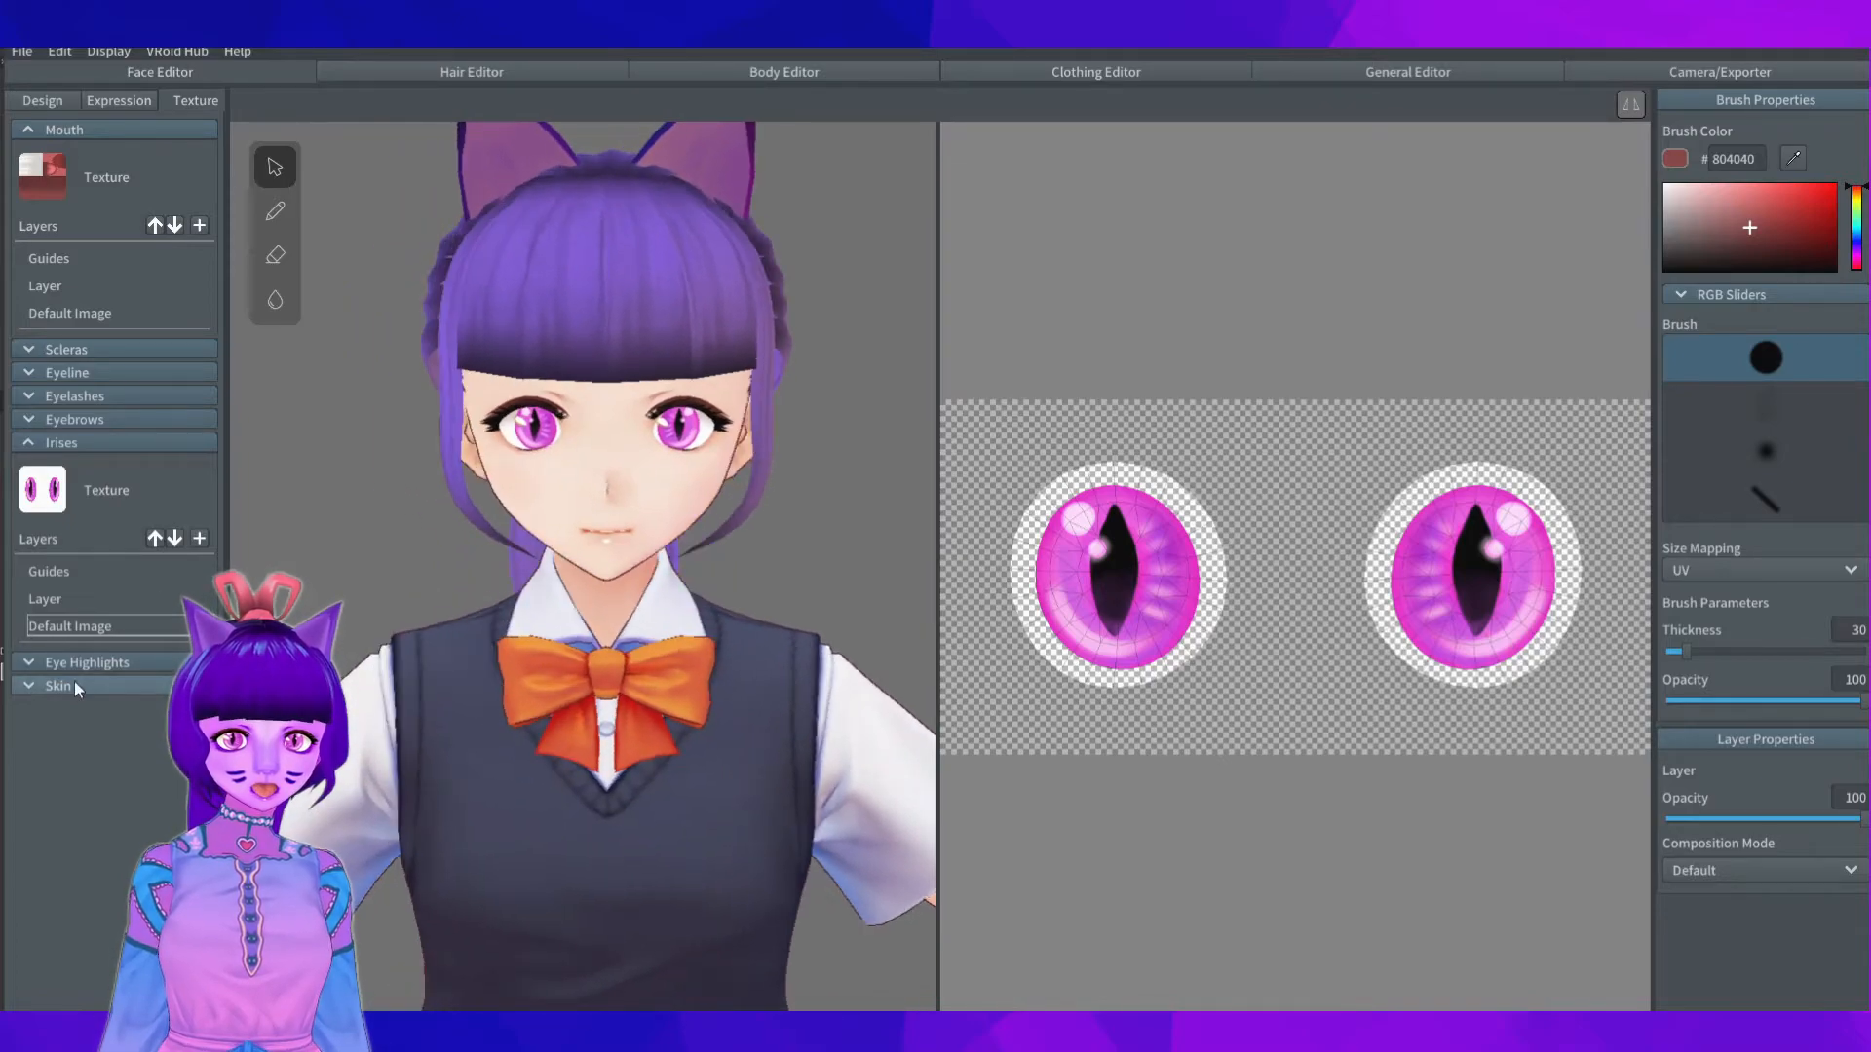
Step: Select the face skin's Default Image layer, switch to Photoshop and open the skin texture file
{"action": "left_click", "coordinate": [102, 443]}
{"action": "left_click", "coordinate": [96, 493]}
{"action": "left_click", "coordinate": [71, 756]}
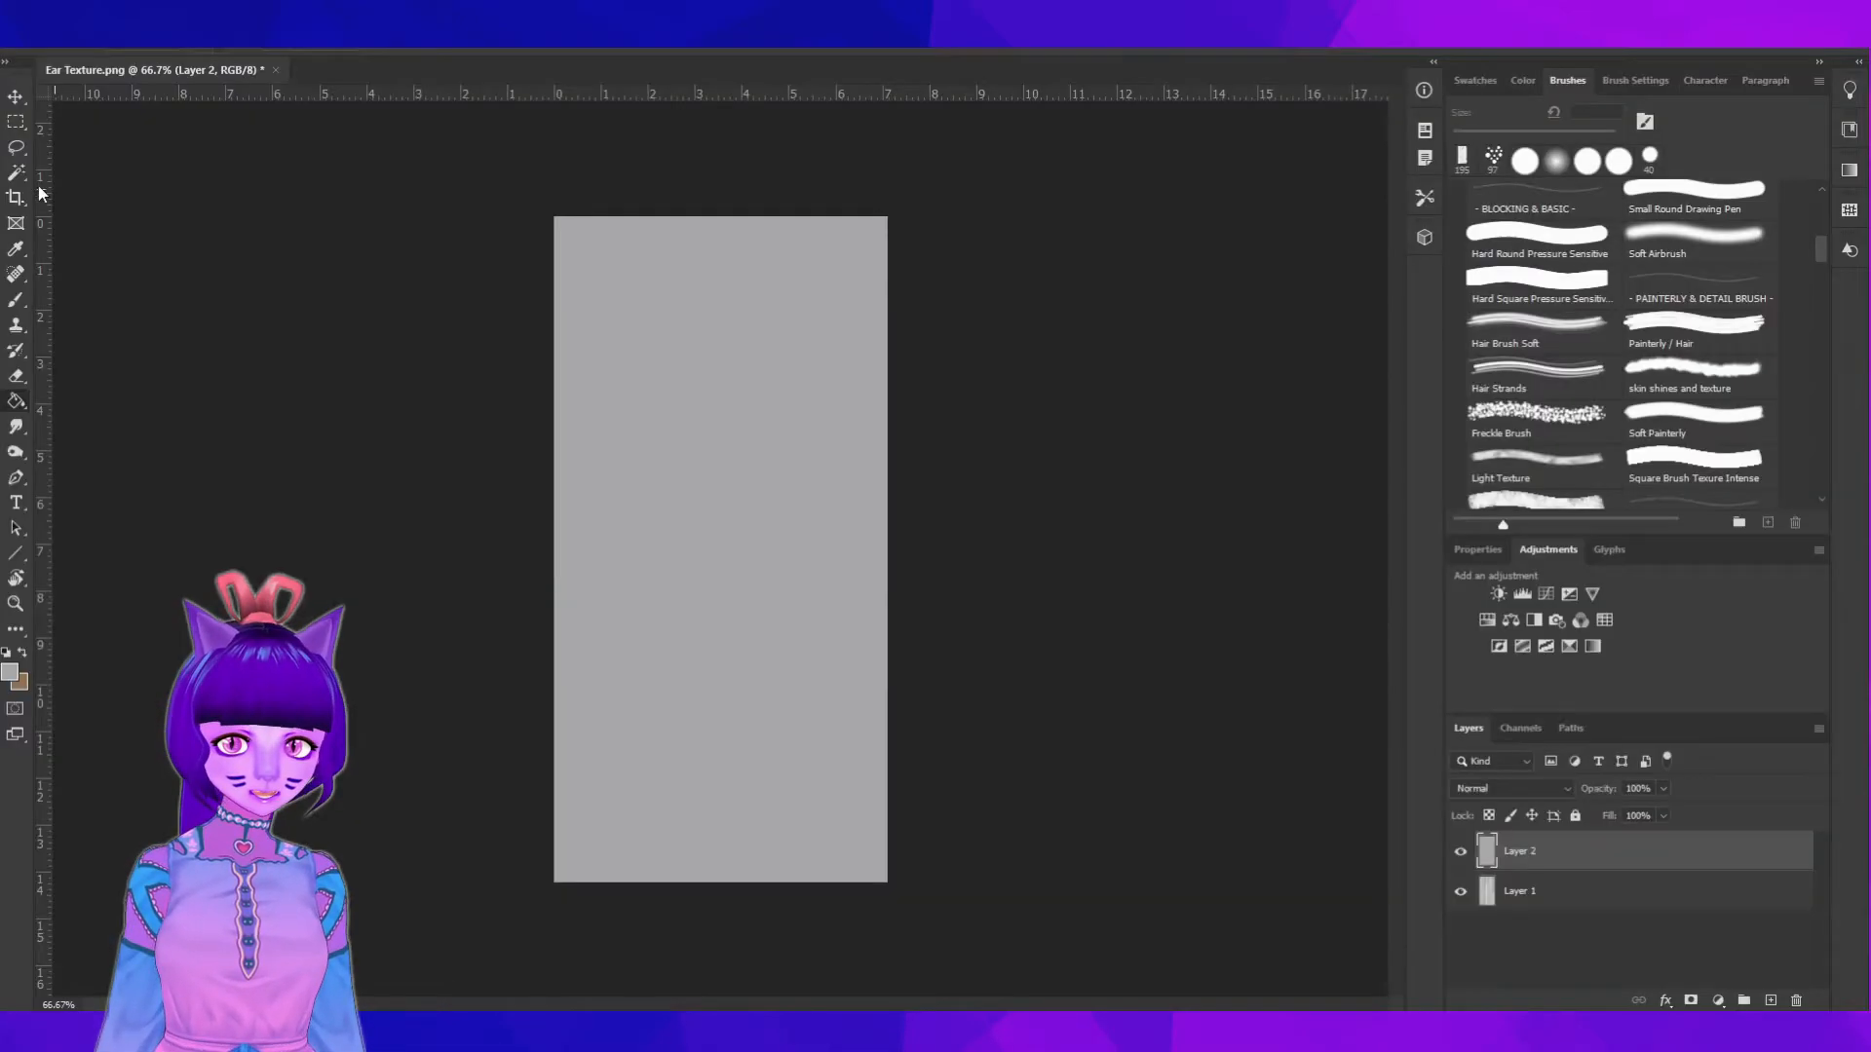
{"action": "key", "text": "ctrl+o"}
{"action": "double_click", "coordinate": [223, 411]}
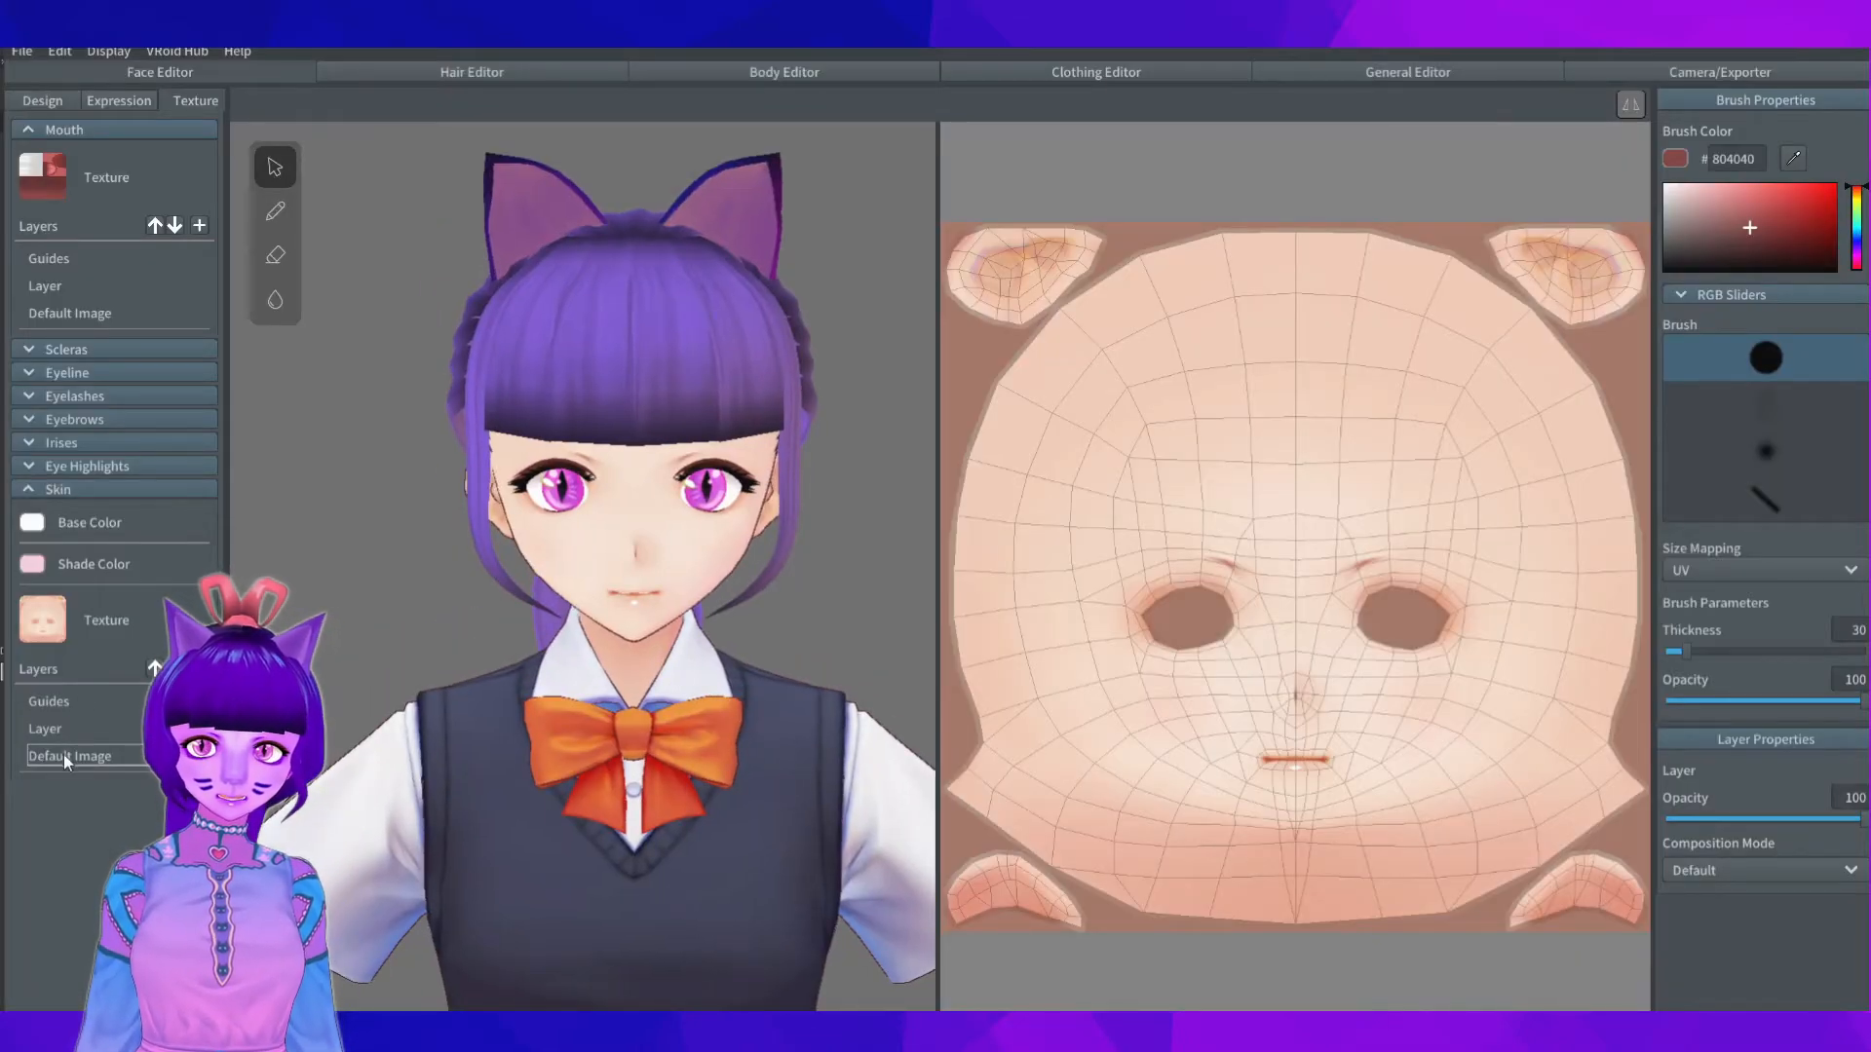
Step: Import the edited purple face texture with cat nose and whisker marks into the face skin's Default Image layer
{"action": "left_click", "coordinate": [63, 754]}
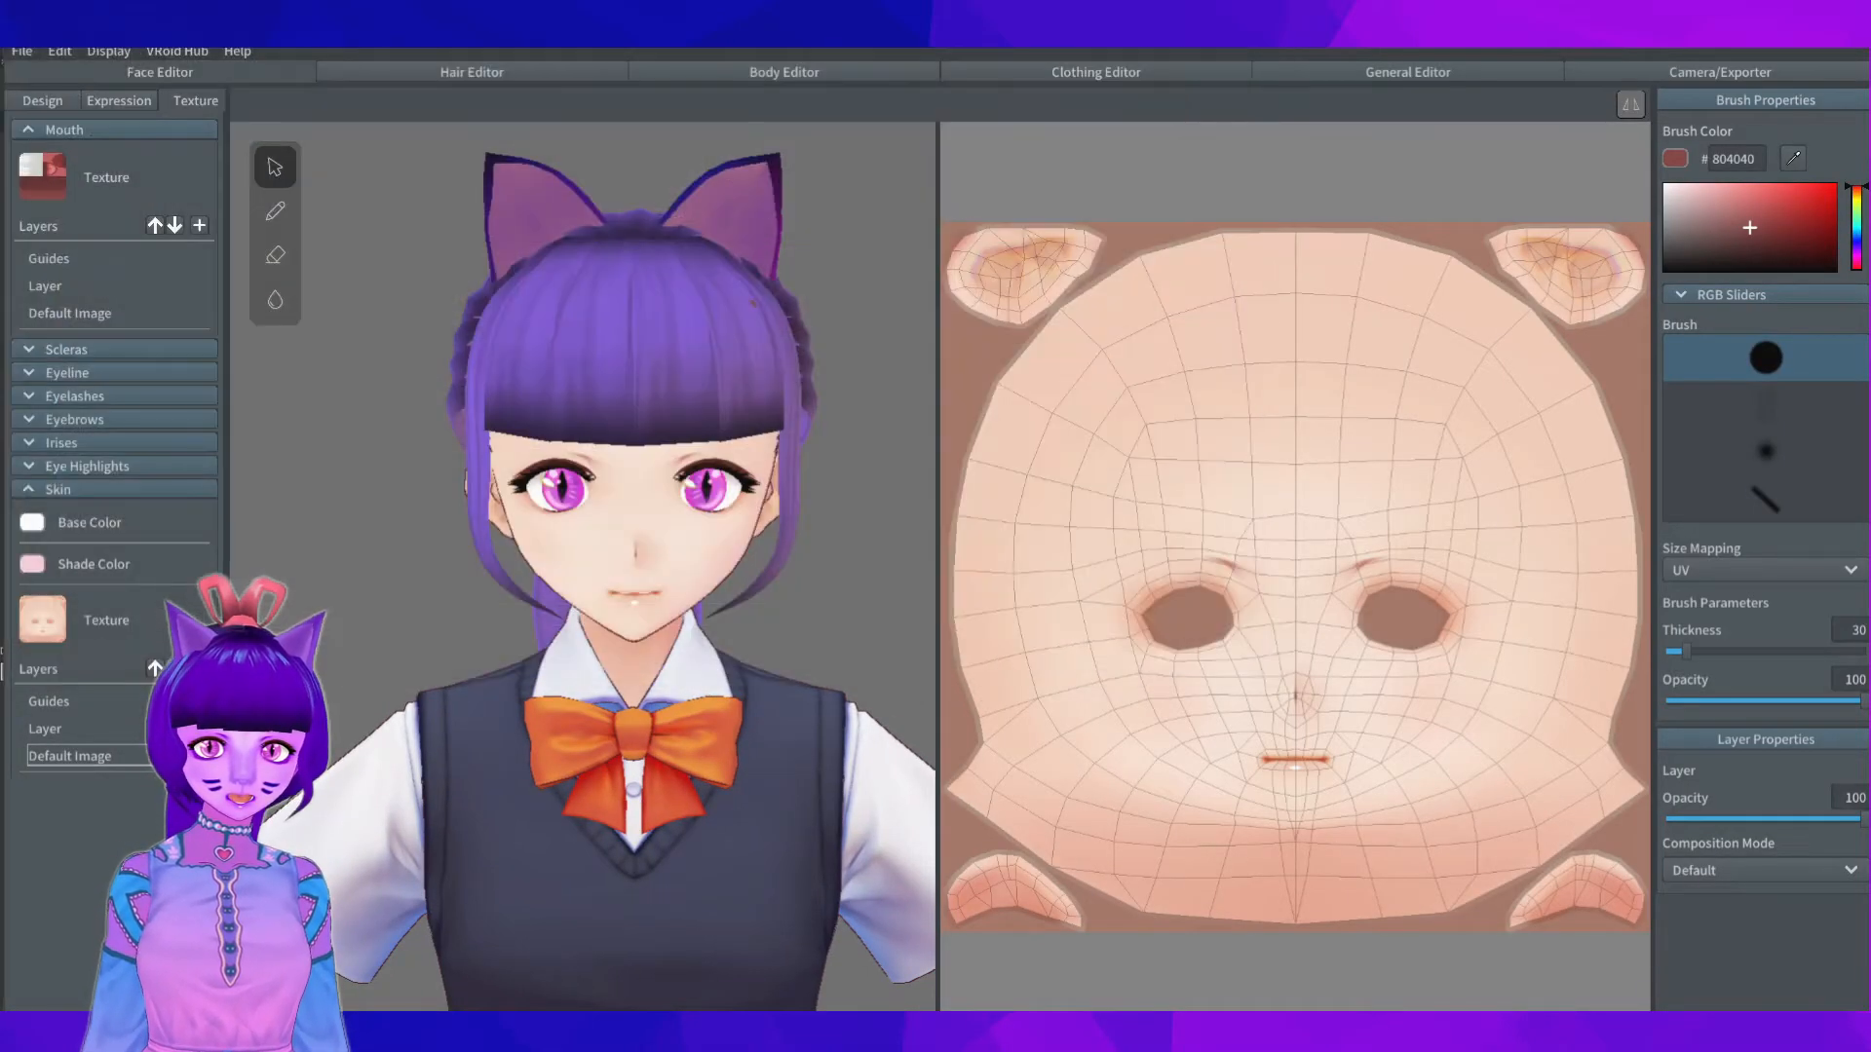
{"action": "right_click_drag", "start_coordinate": [585, 477], "coordinate": [877, 467]}
{"action": "scroll", "coordinate": [877, 468], "scroll_direction": "up", "scroll_amount": 5}
{"action": "middle_click_drag", "start_coordinate": [916, 463], "coordinate": [828, 466]}
{"action": "right_click_drag", "start_coordinate": [827, 466], "coordinate": [778, 552]}
{"action": "scroll", "coordinate": [777, 552], "scroll_direction": "down", "scroll_amount": 3}
{"action": "scroll", "coordinate": [670, 579], "scroll_direction": "up", "scroll_amount": 3}
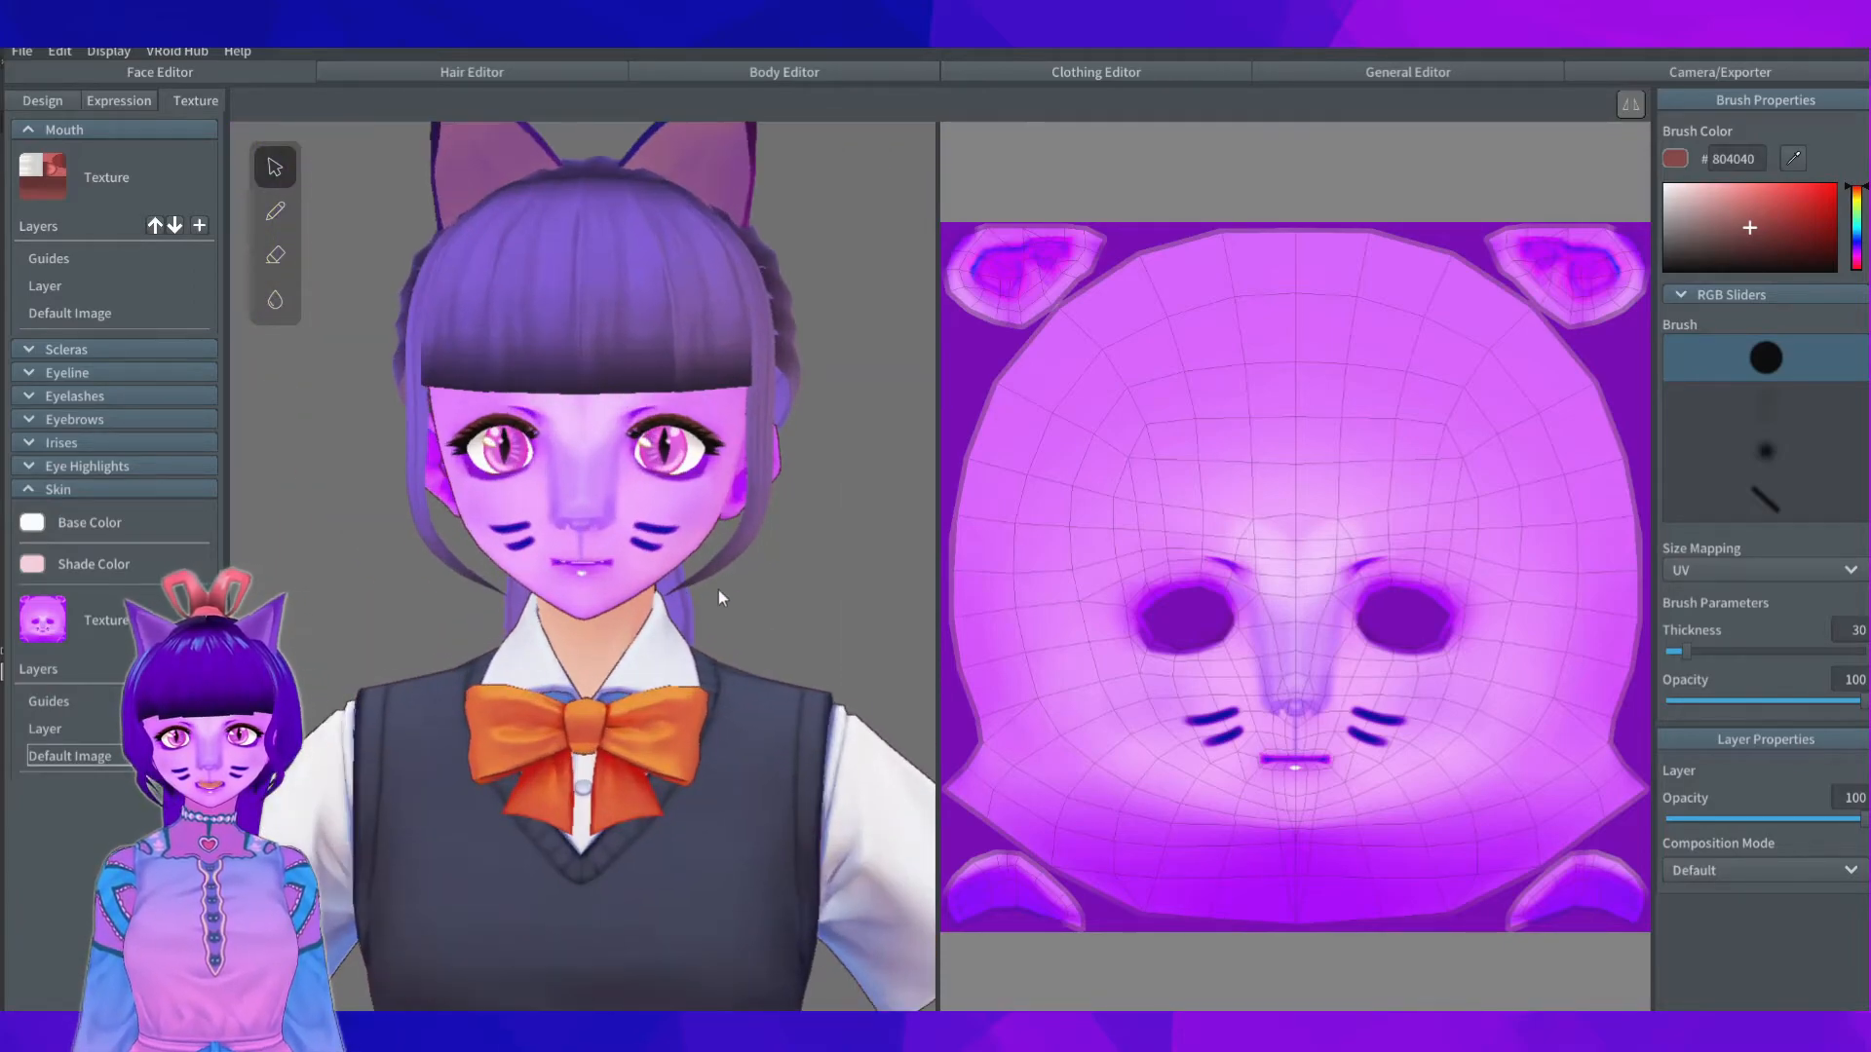
{"action": "scroll", "coordinate": [722, 612], "scroll_direction": "down", "scroll_amount": 6}
{"action": "middle_click_drag", "start_coordinate": [721, 612], "coordinate": [739, 553]}
{"action": "middle_click_drag", "start_coordinate": [695, 460], "coordinate": [739, 482]}
{"action": "right_click_drag", "start_coordinate": [738, 481], "coordinate": [719, 623]}
{"action": "scroll", "coordinate": [719, 623], "scroll_direction": "up", "scroll_amount": 2}
Step: Import the matching purple and pink body texture into the Default Image layer of the Body Editor's skin
{"action": "left_click", "coordinate": [775, 76]}
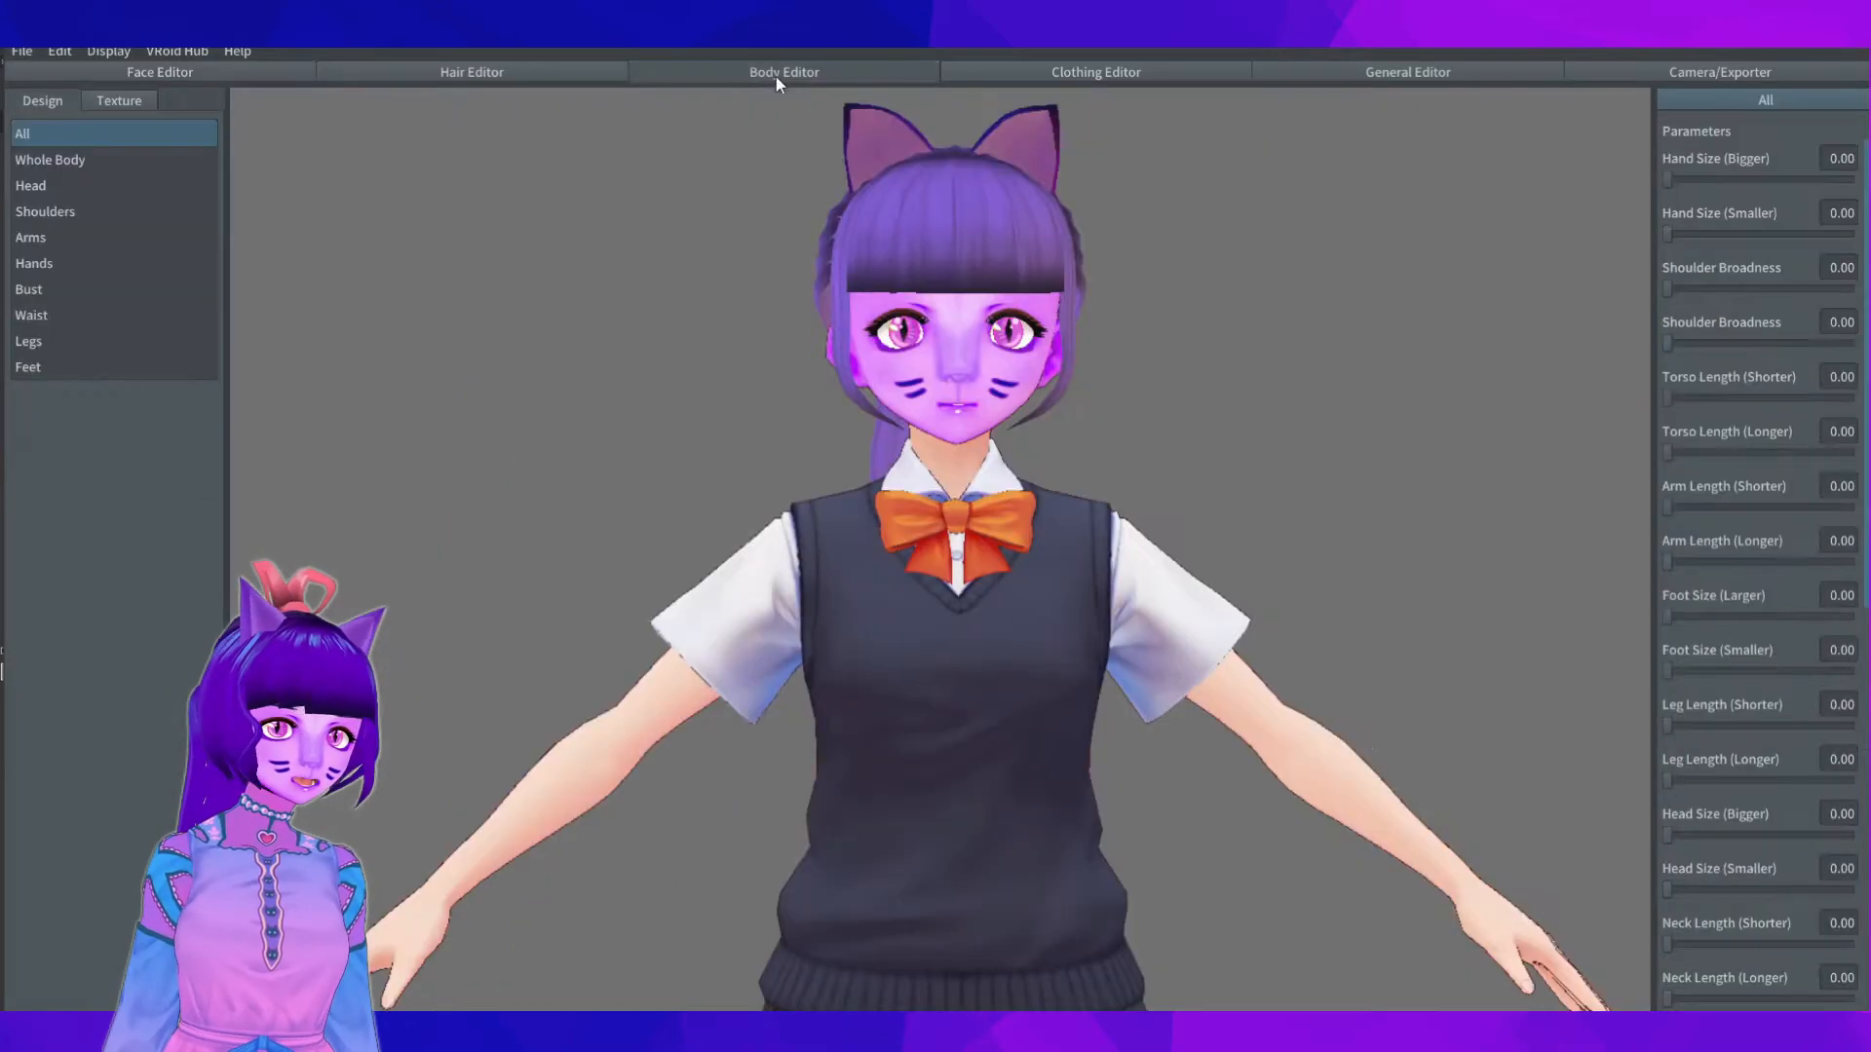
{"action": "left_click", "coordinate": [107, 155]}
{"action": "left_click", "coordinate": [113, 103]}
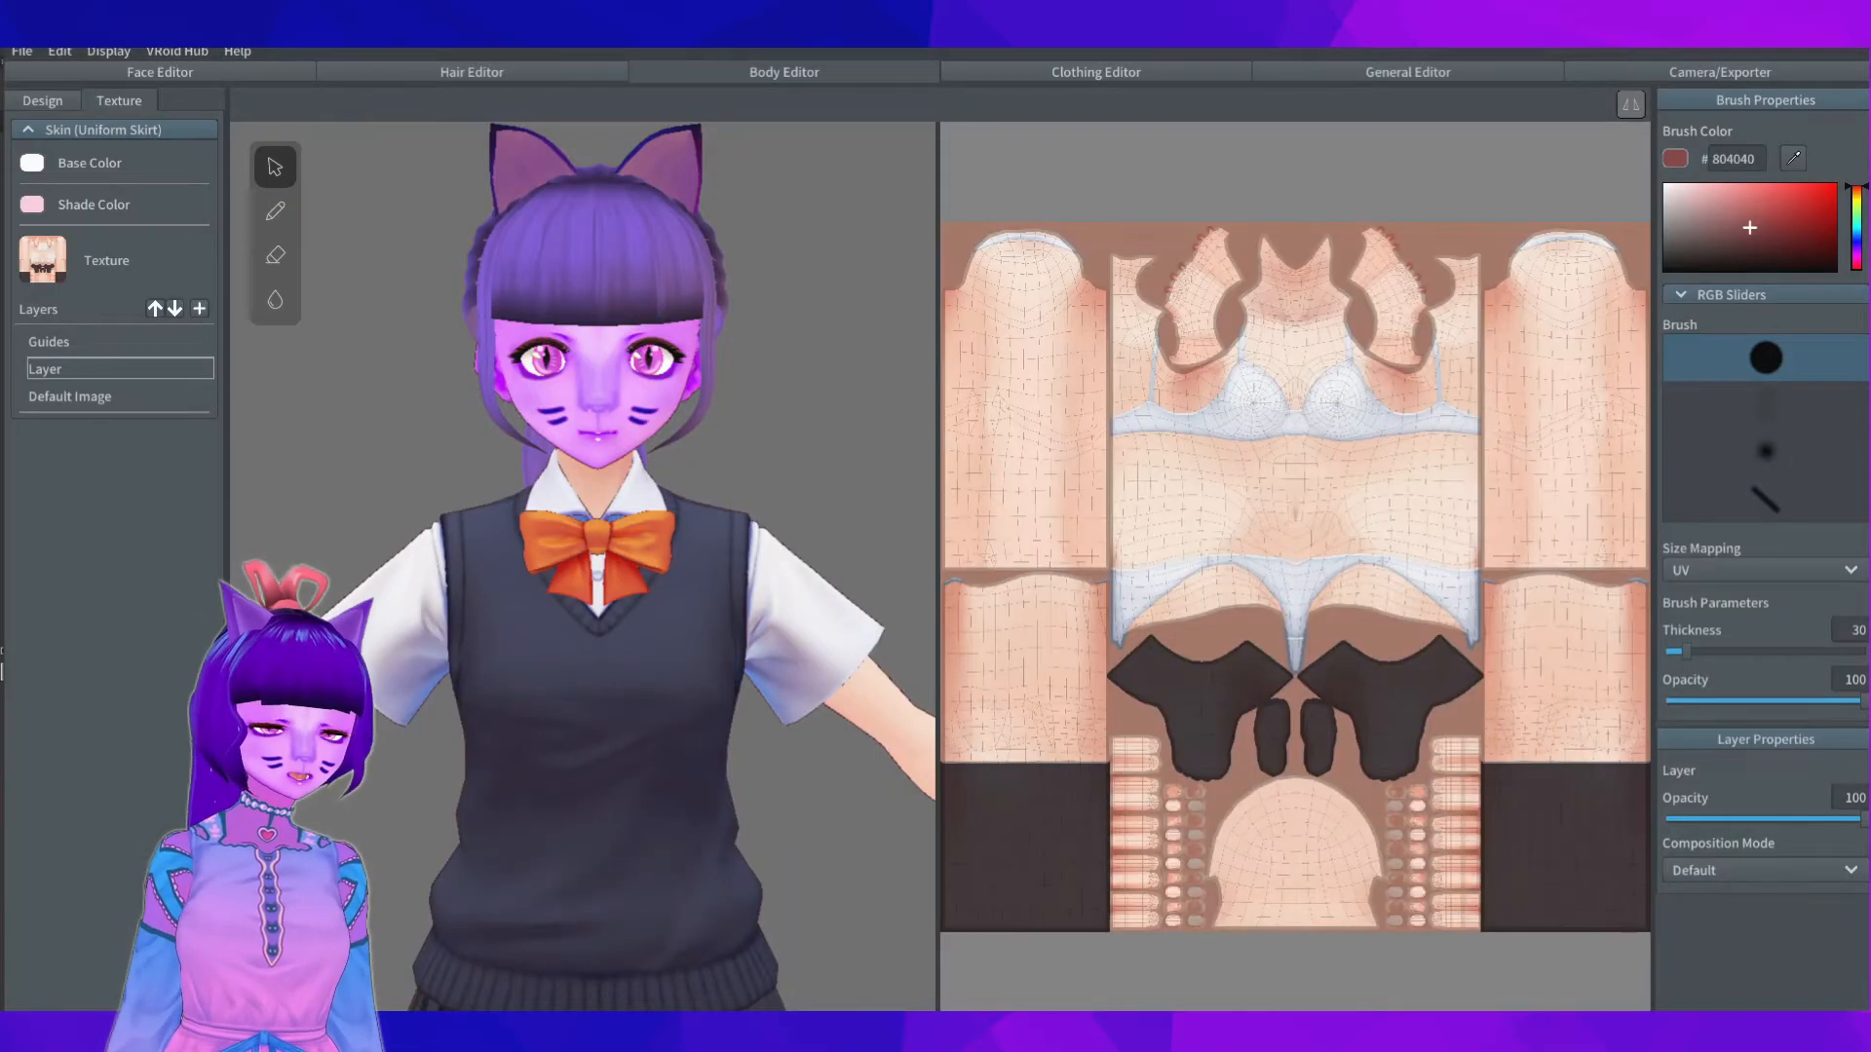
{"action": "right_click", "coordinate": [122, 416]}
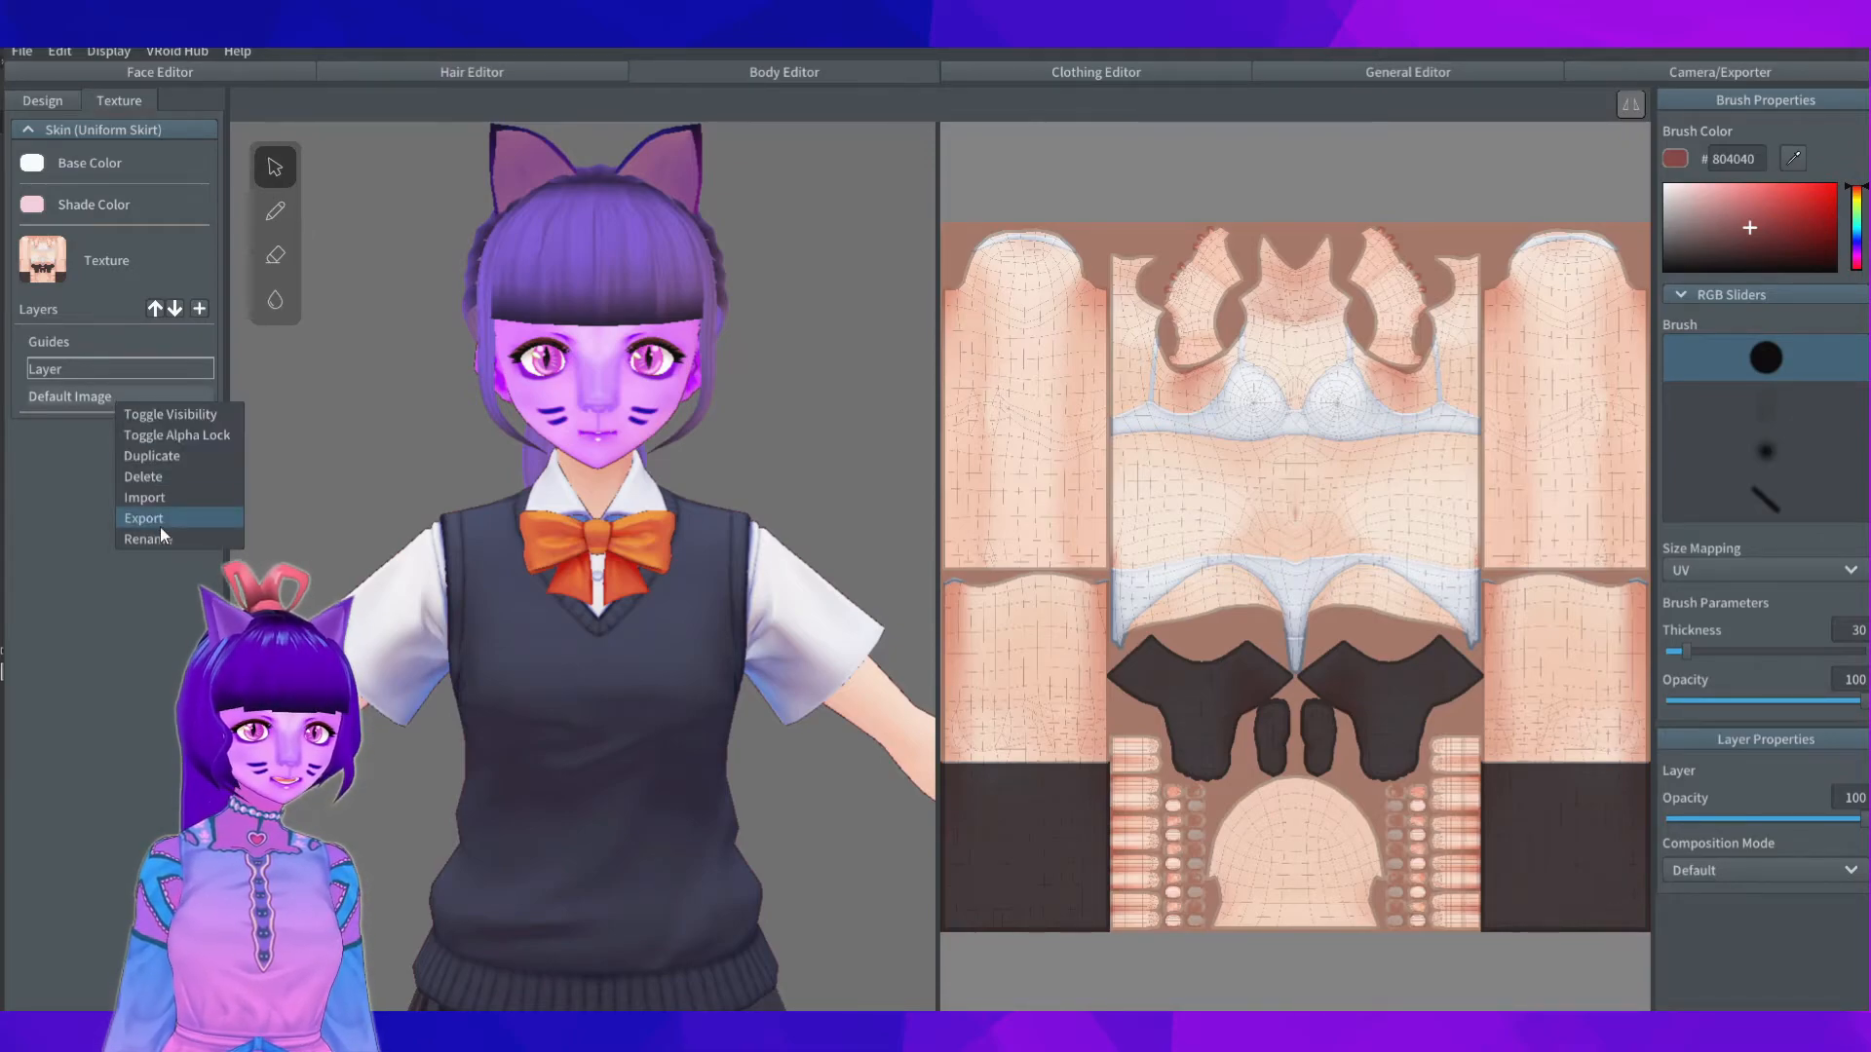
{"action": "left_click", "coordinate": [160, 526]}
{"action": "double_click", "coordinate": [787, 183]}
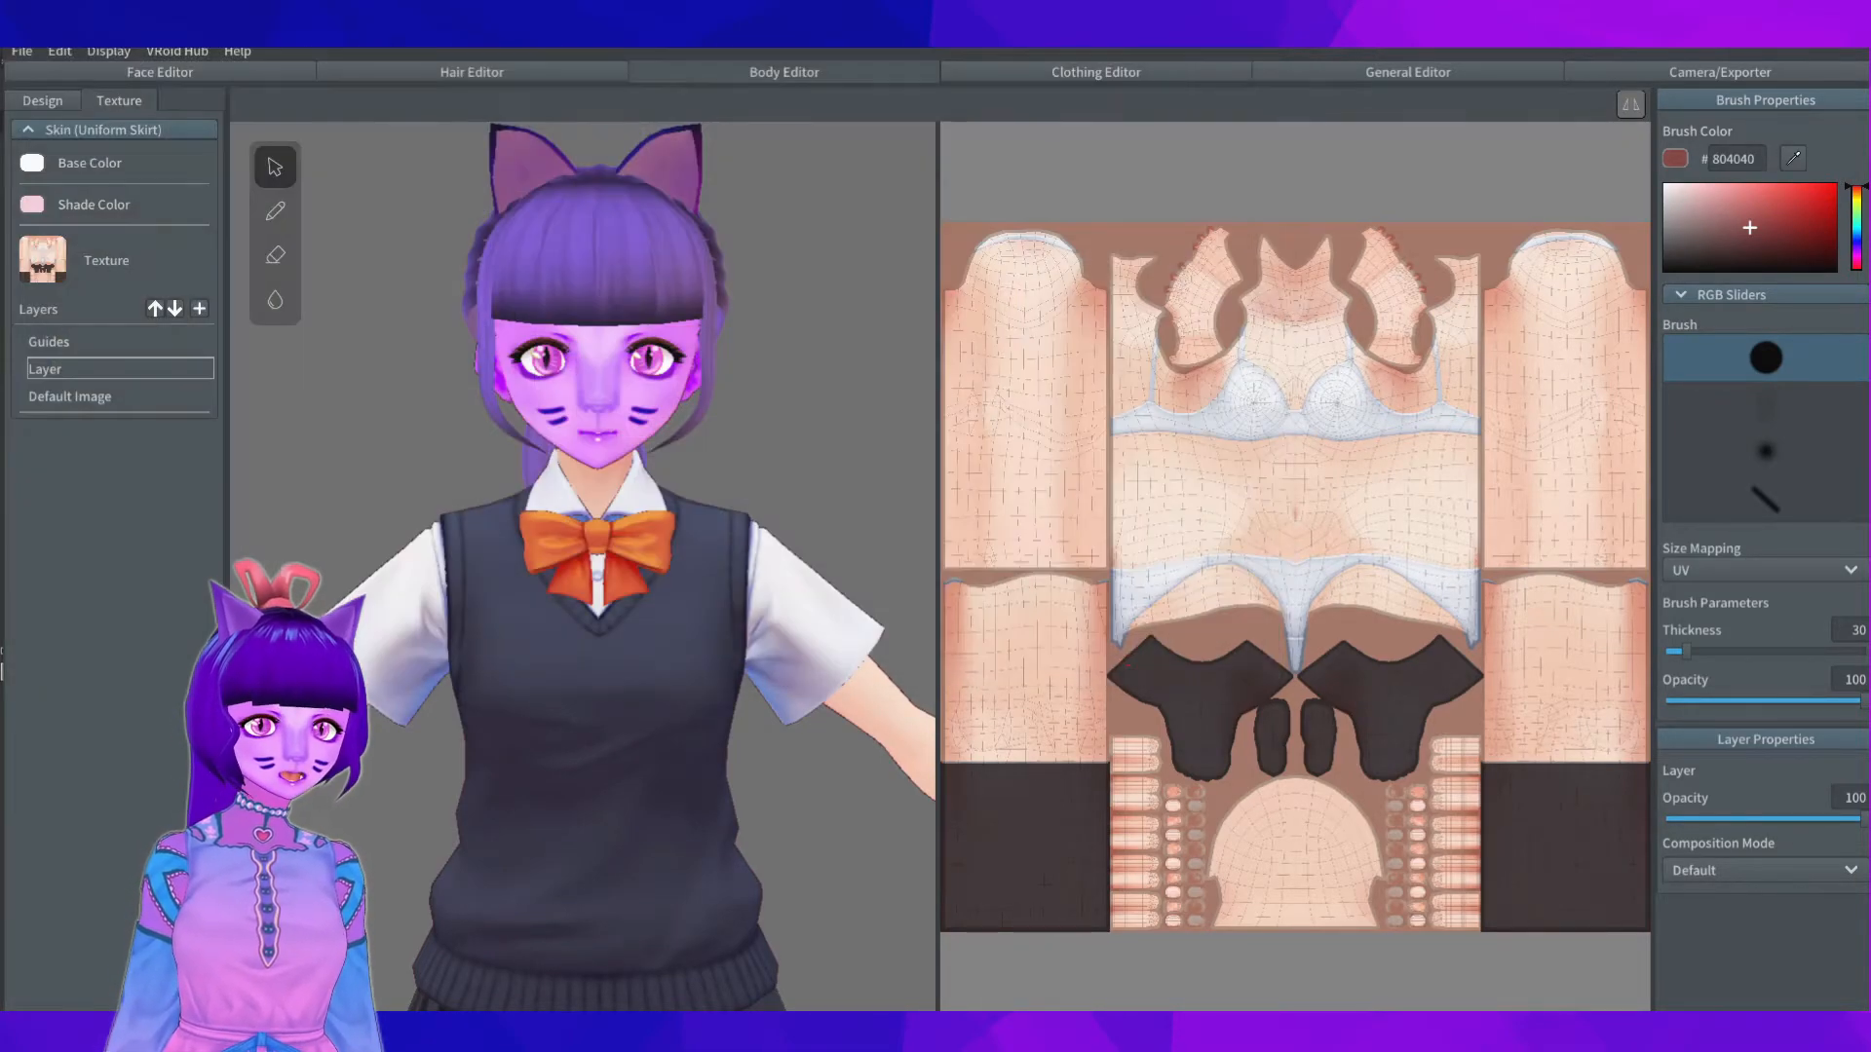
{"action": "middle_click_drag", "start_coordinate": [721, 836], "coordinate": [723, 596]}
{"action": "right_click_drag", "start_coordinate": [724, 596], "coordinate": [683, 429]}
{"action": "middle_click_drag", "start_coordinate": [682, 428], "coordinate": [610, 664]}
{"action": "scroll", "coordinate": [611, 664], "scroll_direction": "up", "scroll_amount": 5}
{"action": "middle_click_drag", "start_coordinate": [481, 384], "coordinate": [610, 560]}
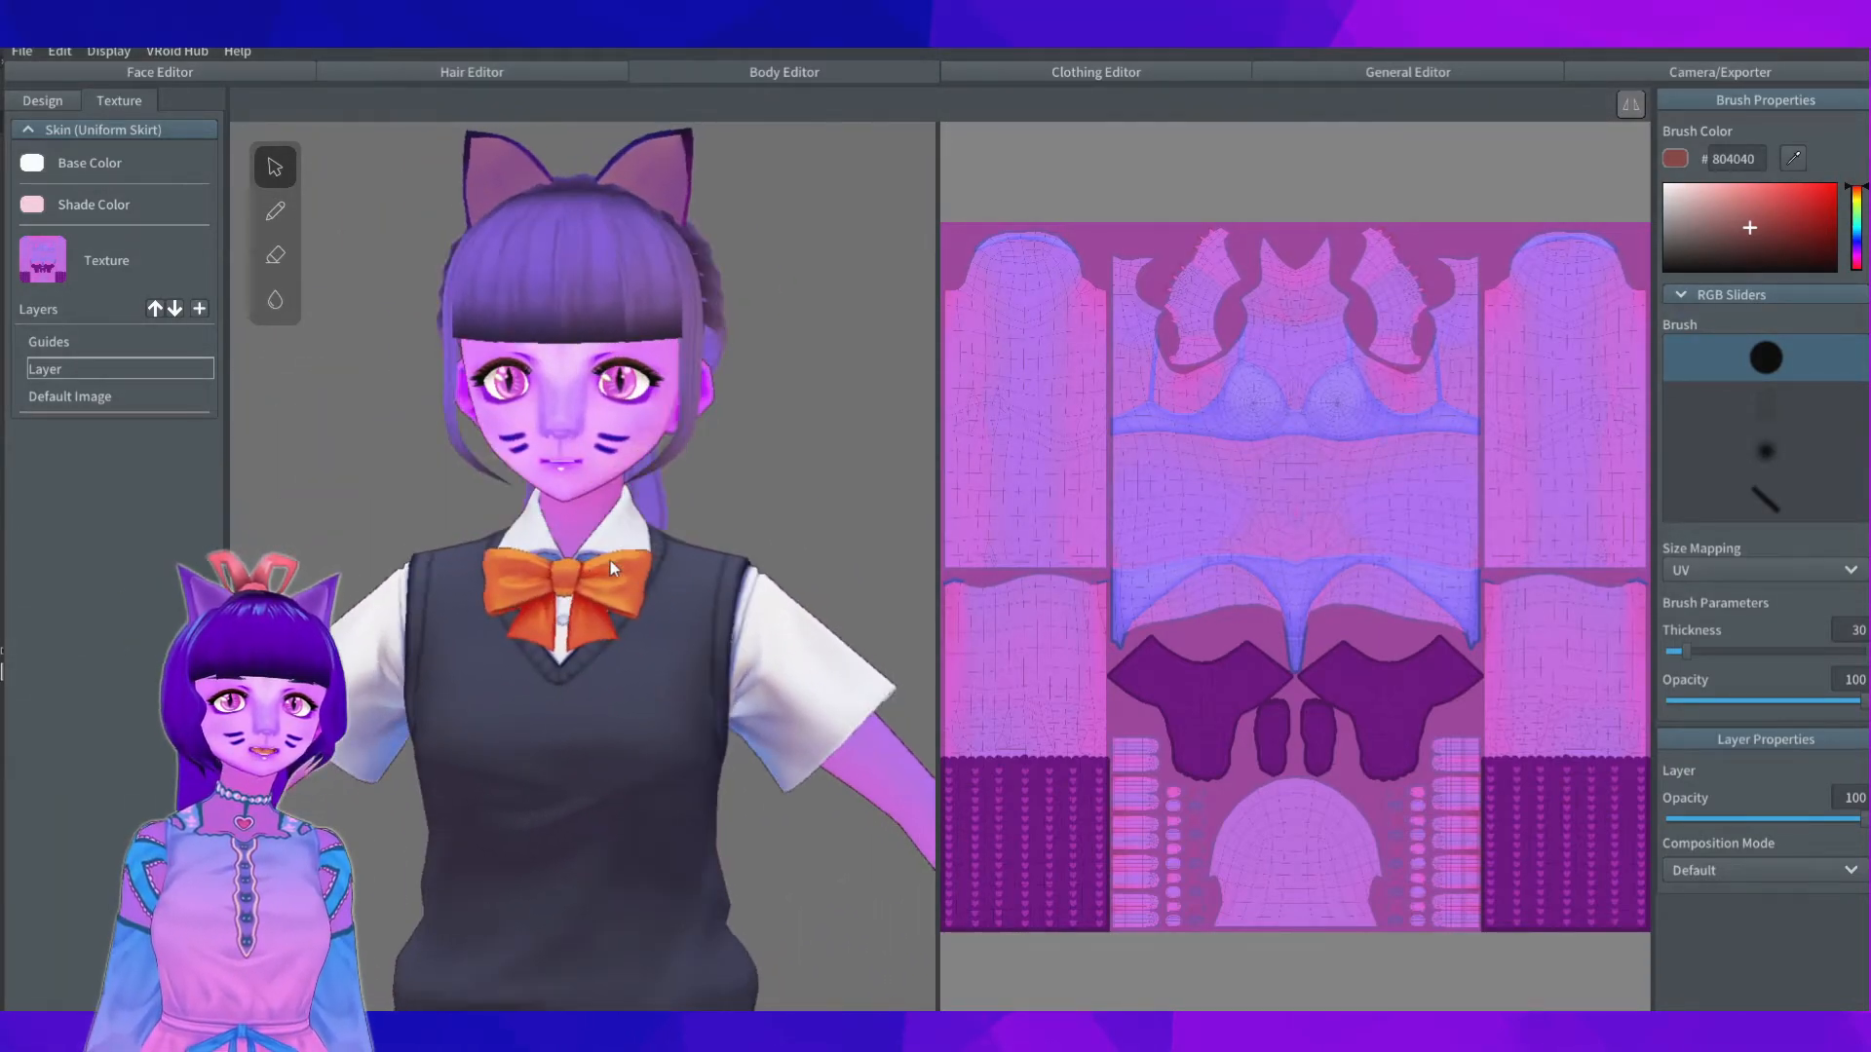
{"action": "mouse_move", "coordinate": [809, 530]}
{"action": "middle_mouse_down"}
{"action": "mouse_move", "coordinate": [785, 553]}
{"action": "mouse_move", "coordinate": [806, 507]}
{"action": "middle_mouse_up"}
Step: Try other tops on the character in the Clothing Editor, including Uniform Vest (Long Sleeve) and Dress (Half Sleeve)
{"action": "left_click", "coordinate": [1062, 71]}
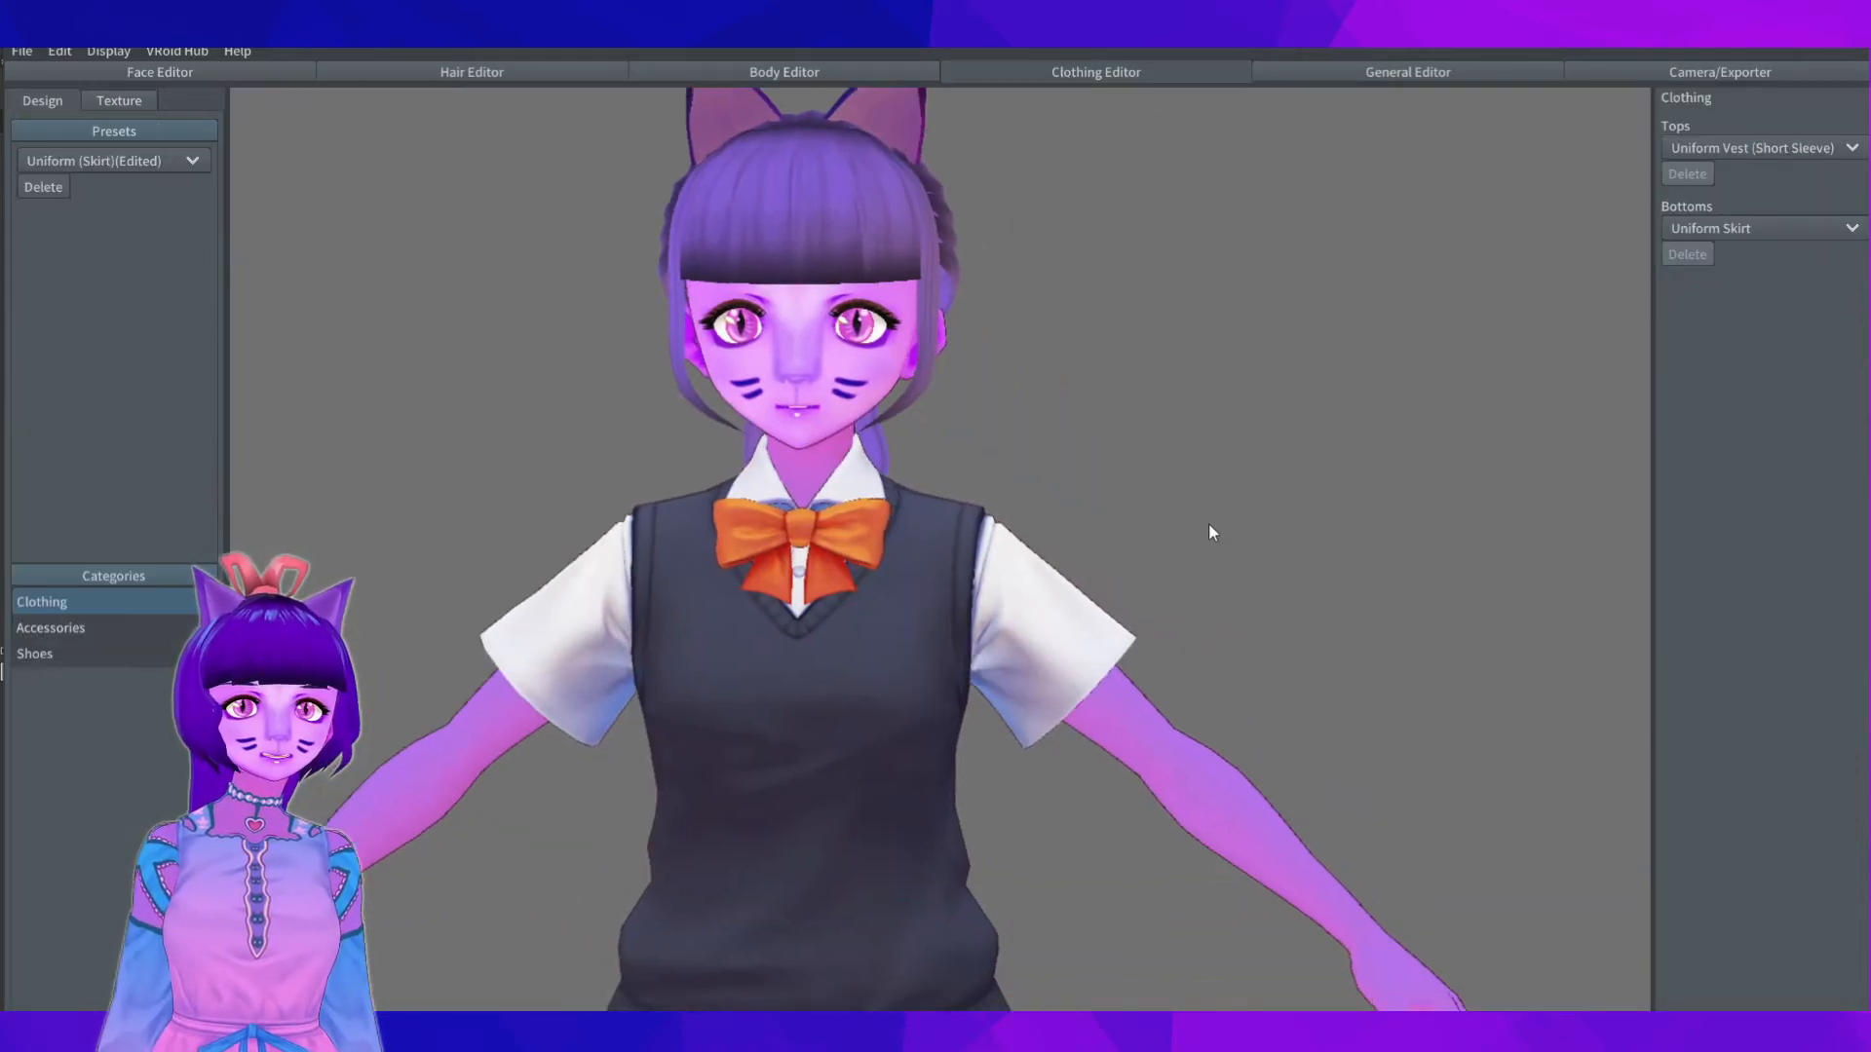
{"action": "scroll", "coordinate": [1206, 510], "scroll_direction": "down", "scroll_amount": 3}
{"action": "middle_click_drag", "start_coordinate": [1206, 510], "coordinate": [1206, 410]}
{"action": "left_click", "coordinate": [1797, 150]}
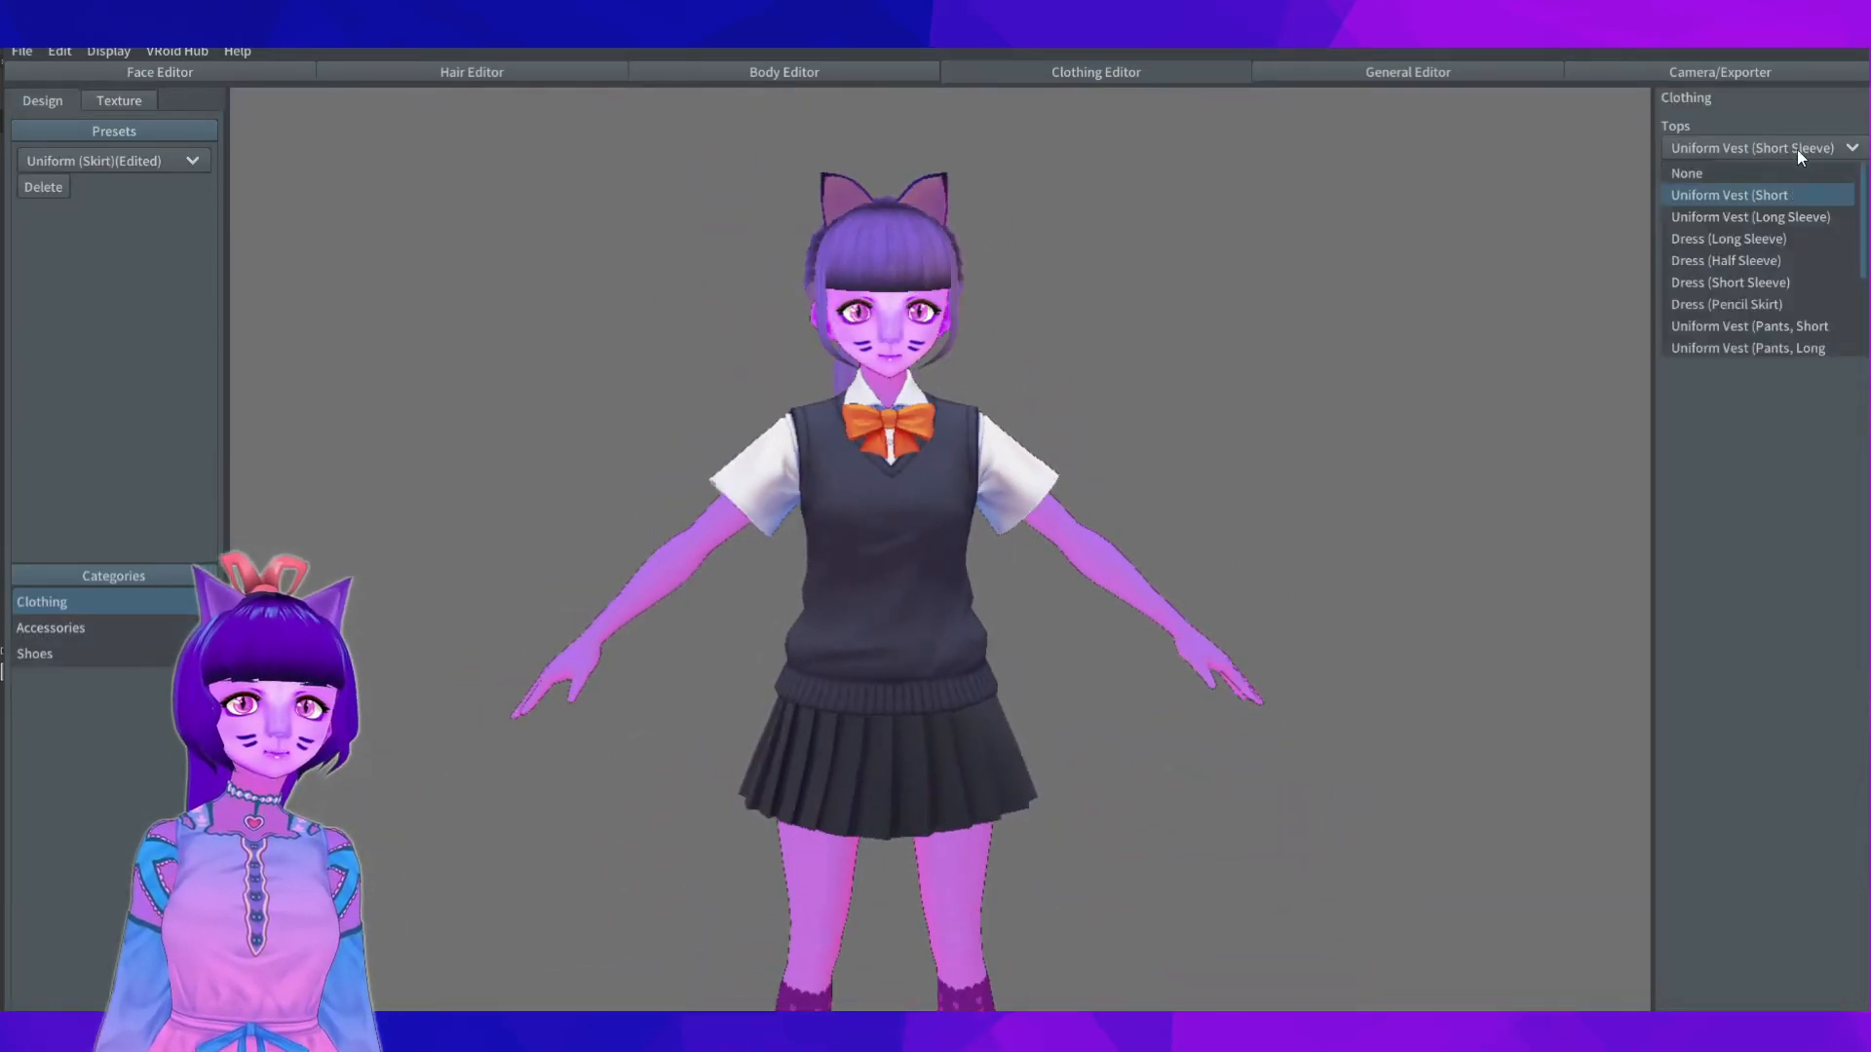
{"action": "left_click", "coordinate": [1754, 217]}
{"action": "left_click", "coordinate": [1740, 150]}
{"action": "left_click", "coordinate": [1740, 236]}
{"action": "left_click", "coordinate": [1739, 148]}
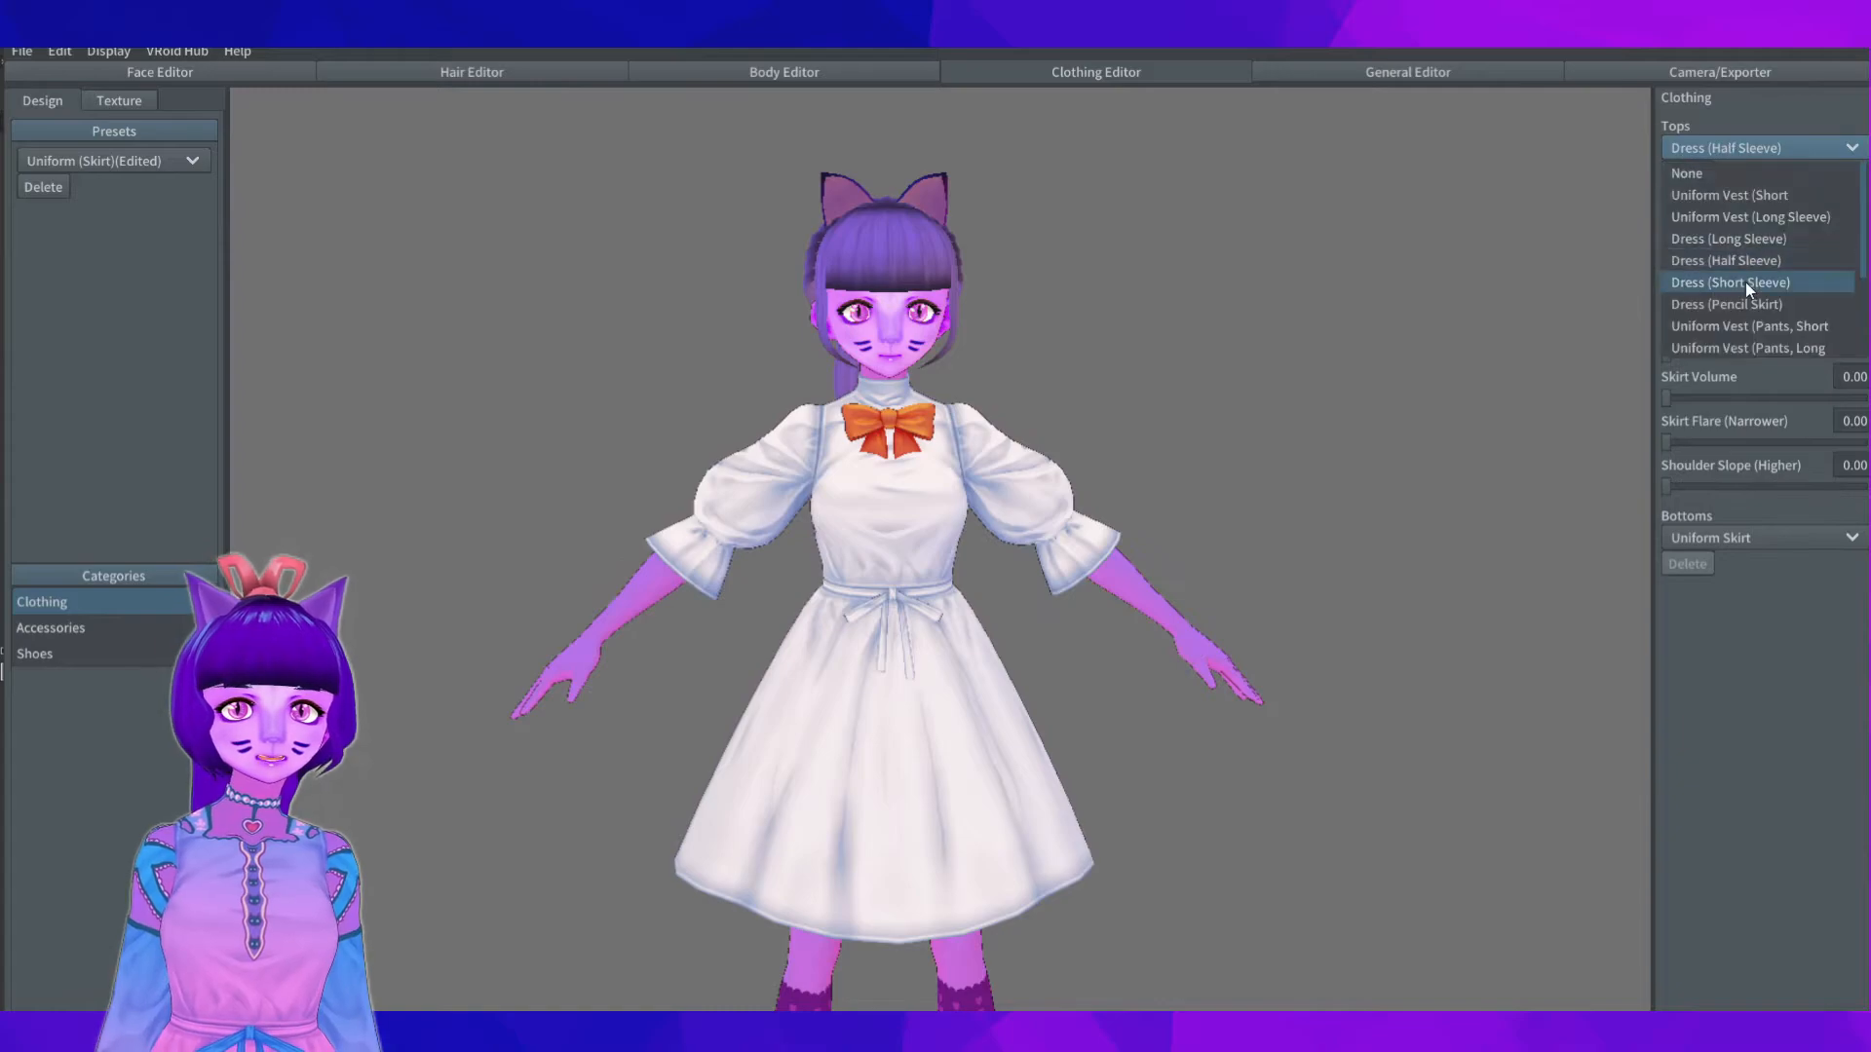
Step: Try a few more of the available tops and restore the Uniform Vest (Short Sleeve)
{"action": "left_click", "coordinate": [1729, 185]}
{"action": "left_click", "coordinate": [1739, 149]}
{"action": "left_click", "coordinate": [1723, 321]}
{"action": "left_click", "coordinate": [1739, 148]}
{"action": "left_click", "coordinate": [1740, 346]}
{"action": "left_click", "coordinate": [1765, 157]}
{"action": "left_click", "coordinate": [1727, 242]}
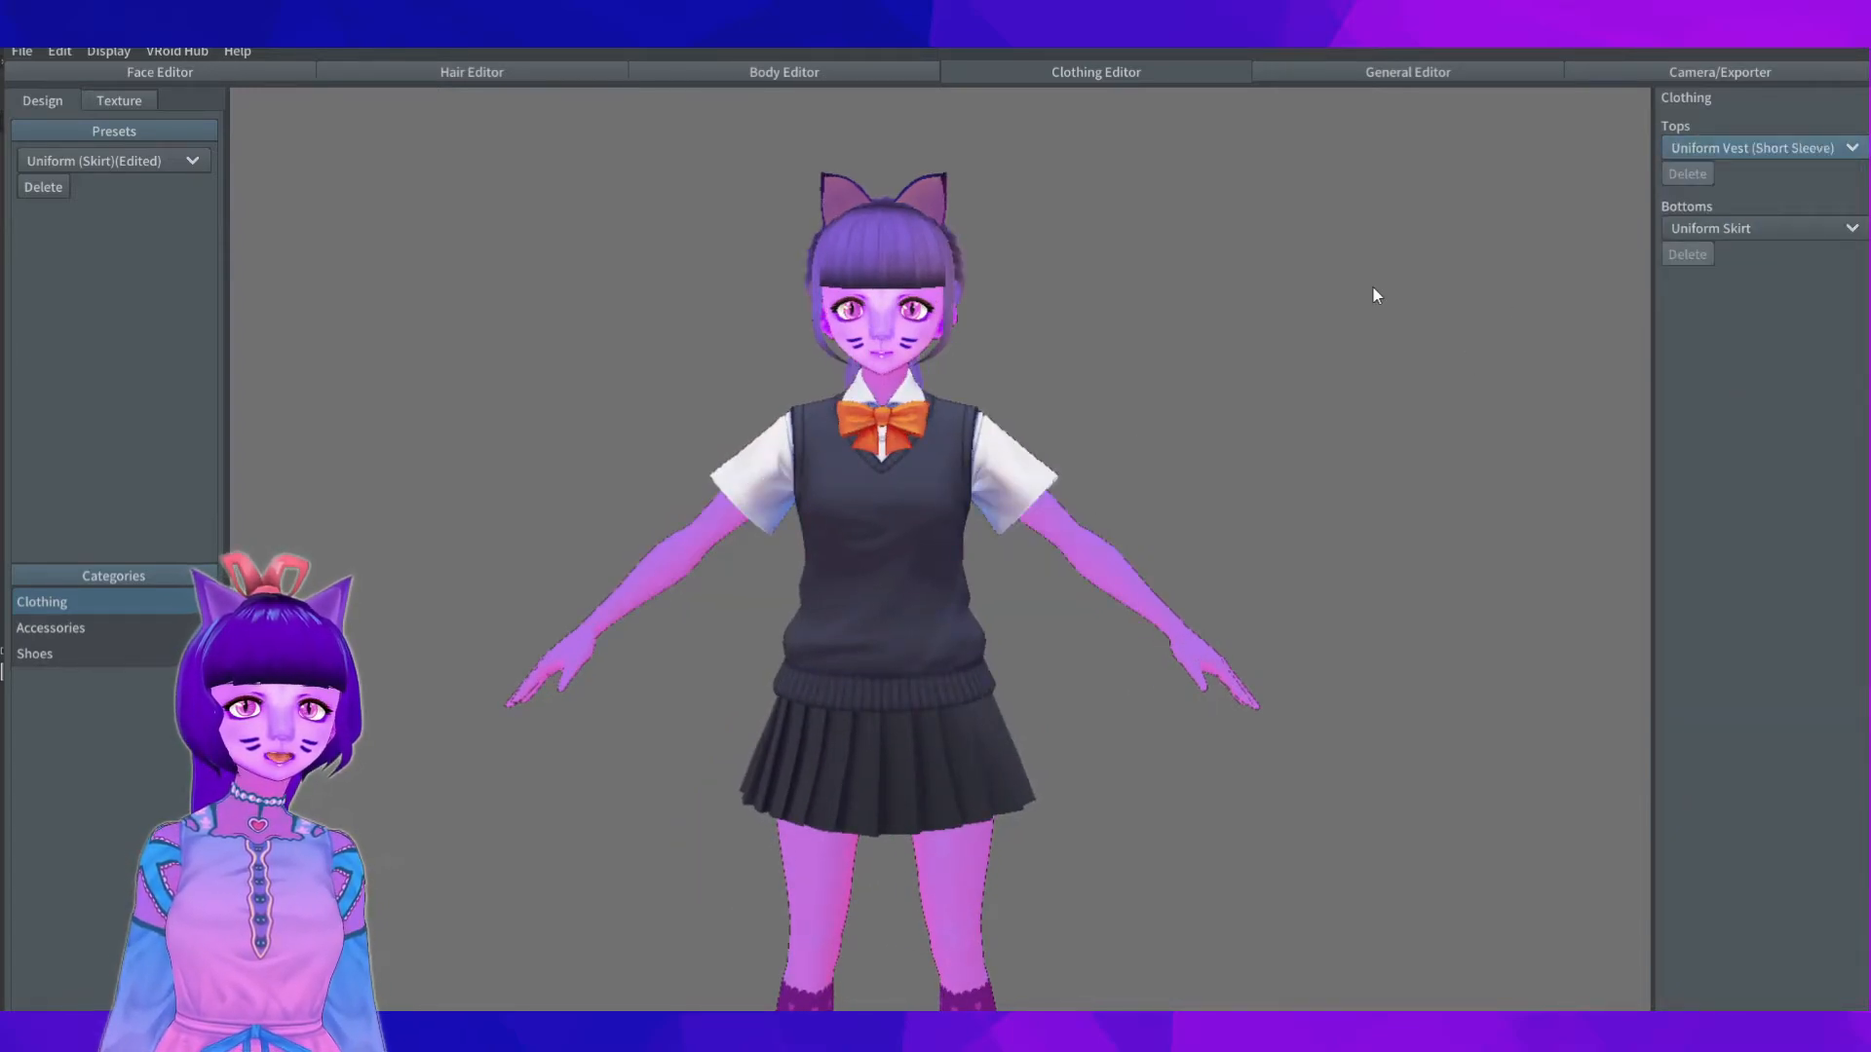
Step: Change the character's bottoms to Pants (Long Coat) and try out the pants shape settings
{"action": "left_click", "coordinate": [1739, 231]}
{"action": "left_click", "coordinate": [1725, 347]}
{"action": "right_click_drag", "start_coordinate": [1214, 604], "coordinate": [1160, 714]}
{"action": "scroll", "coordinate": [1257, 651], "scroll_direction": "down", "scroll_amount": 5}
{"action": "left_click_drag", "start_coordinate": [1666, 346], "coordinate": [1675, 390]}
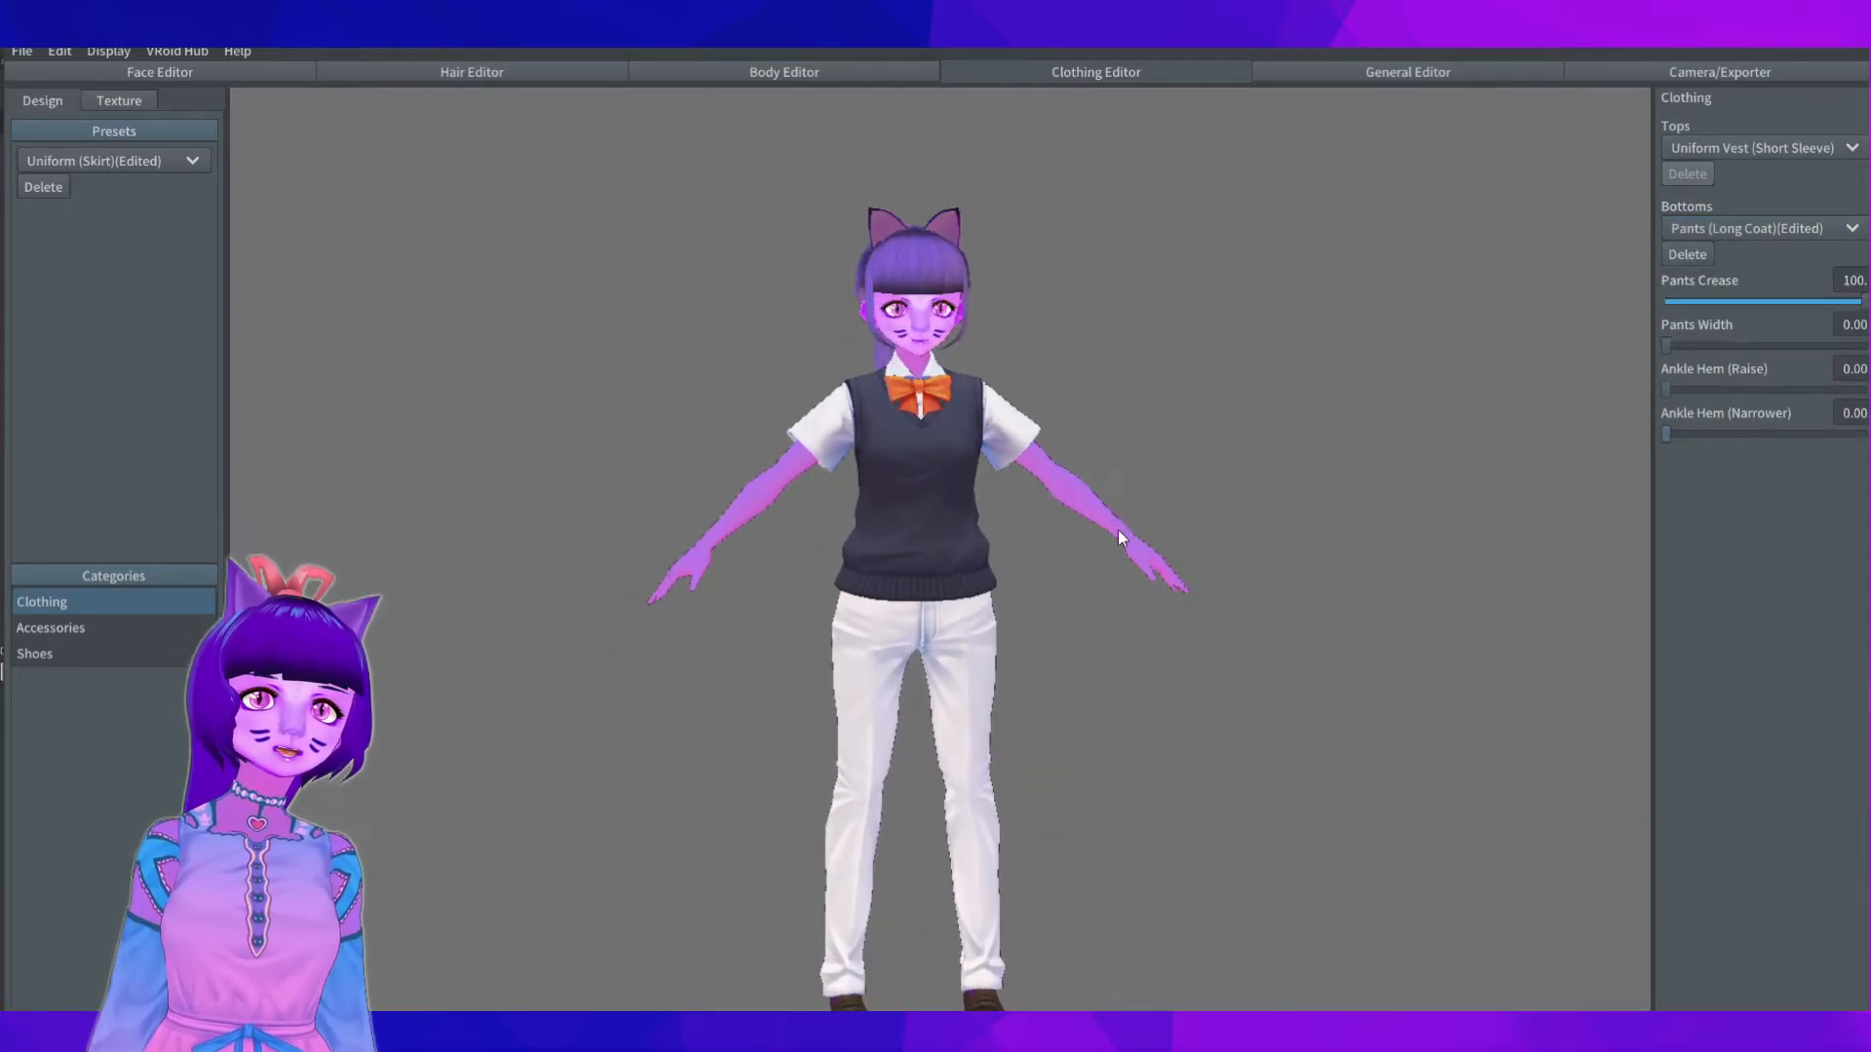
Step: Swap the bow accessory for a necktie and put High Cut Sneakers on the character after trying another pair of shoes
{"action": "left_click", "coordinate": [50, 628]}
{"action": "scroll", "coordinate": [1618, 187], "scroll_direction": "up", "scroll_amount": 5}
{"action": "scroll", "coordinate": [1302, 424], "scroll_direction": "down", "scroll_amount": 3}
{"action": "left_click", "coordinate": [34, 654]}
{"action": "scroll", "coordinate": [1284, 483], "scroll_direction": "down", "scroll_amount": 3}
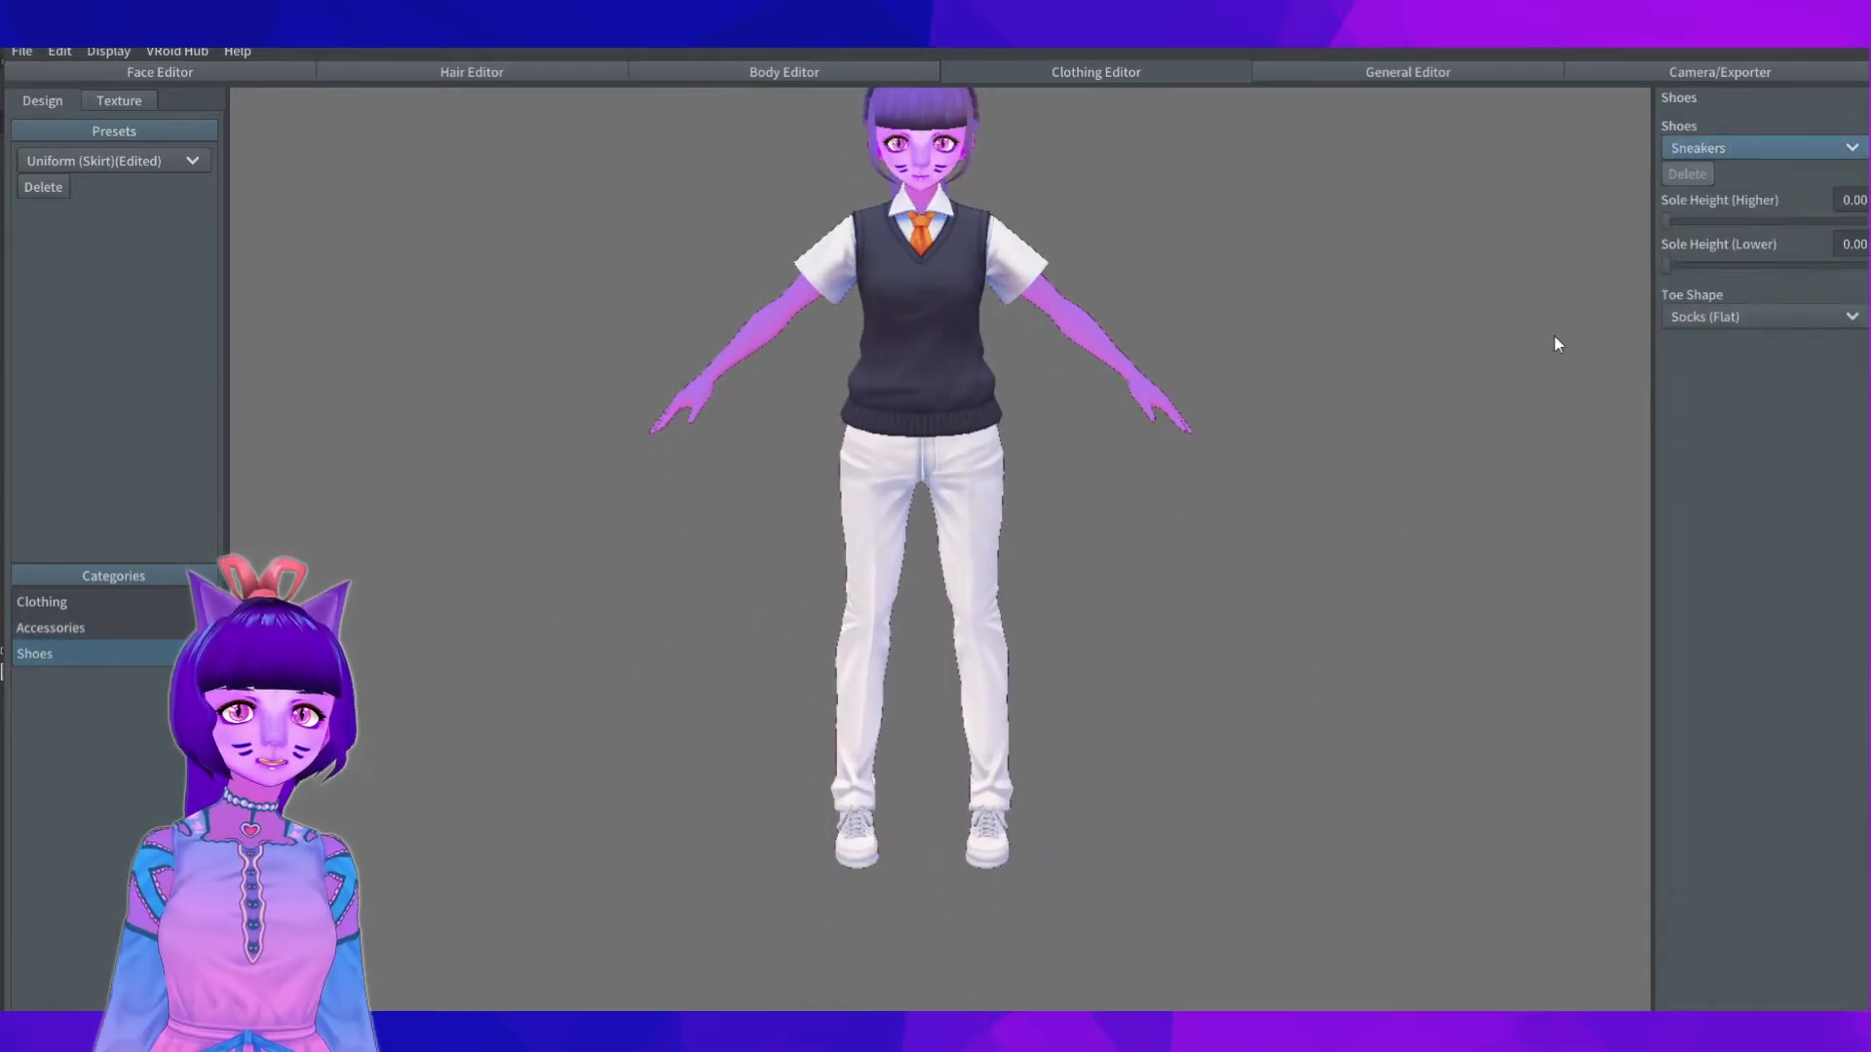
{"action": "left_click", "coordinate": [1733, 148]}
{"action": "left_click", "coordinate": [1730, 335]}
{"action": "left_click", "coordinate": [1739, 151]}
{"action": "left_click", "coordinate": [1729, 222]}
Step: Dress the character in the Dress (Long Sleeve) top and set the bottoms to None
{"action": "left_click", "coordinate": [125, 606]}
{"action": "left_click", "coordinate": [1745, 148]}
{"action": "left_click", "coordinate": [1715, 237]}
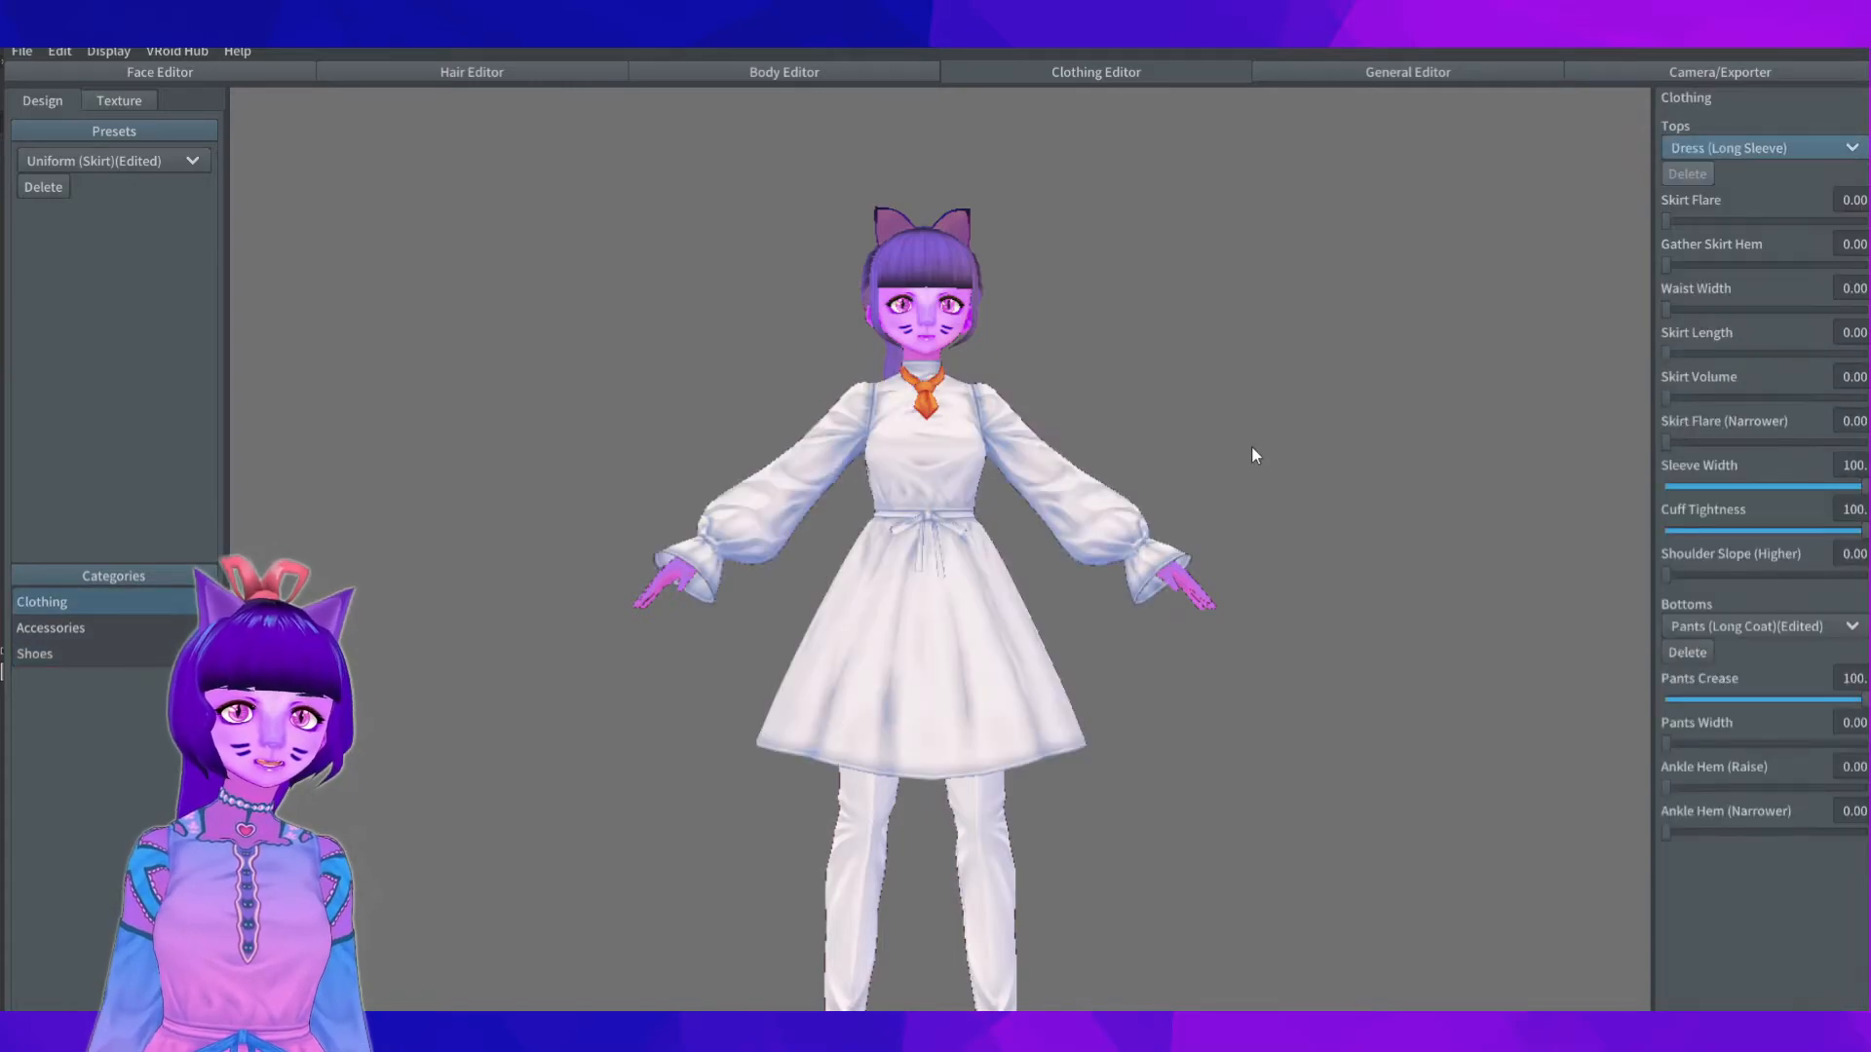
{"action": "right_click_drag", "start_coordinate": [1113, 372], "coordinate": [1071, 375]}
{"action": "left_click", "coordinate": [1744, 626]}
{"action": "left_click", "coordinate": [1725, 656]}
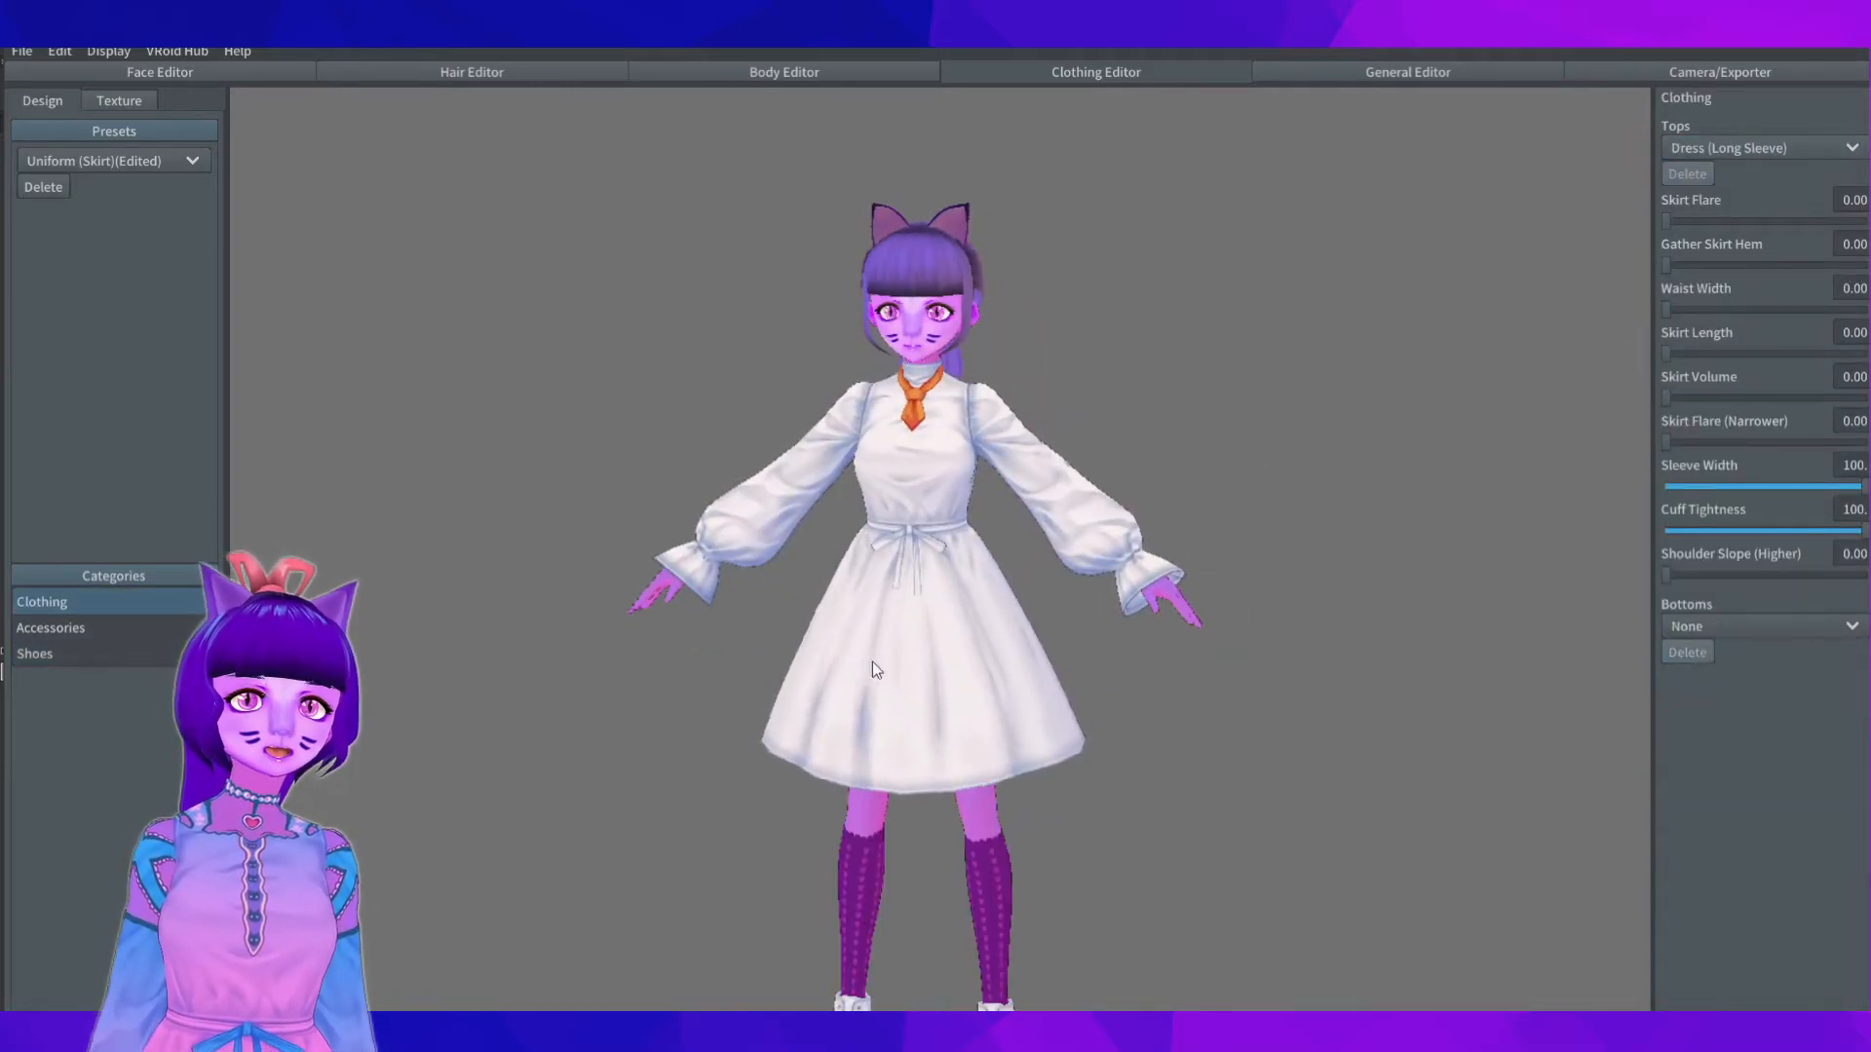
{"action": "right_click_drag", "start_coordinate": [862, 658], "coordinate": [1191, 630]}
{"action": "scroll", "coordinate": [1191, 629], "scroll_direction": "up", "scroll_amount": 2}
Step: Remove the orange necktie accessory from the dress collar
{"action": "left_click", "coordinate": [107, 628]}
{"action": "left_click", "coordinate": [1758, 307]}
{"action": "left_click", "coordinate": [1745, 334]}
{"action": "right_click_drag", "start_coordinate": [850, 323], "coordinate": [1165, 314]}
Step: Import the purple and pink dress texture with the flowered hem into the Dress (Long Sleeve) texture layer
{"action": "left_click", "coordinate": [119, 100]}
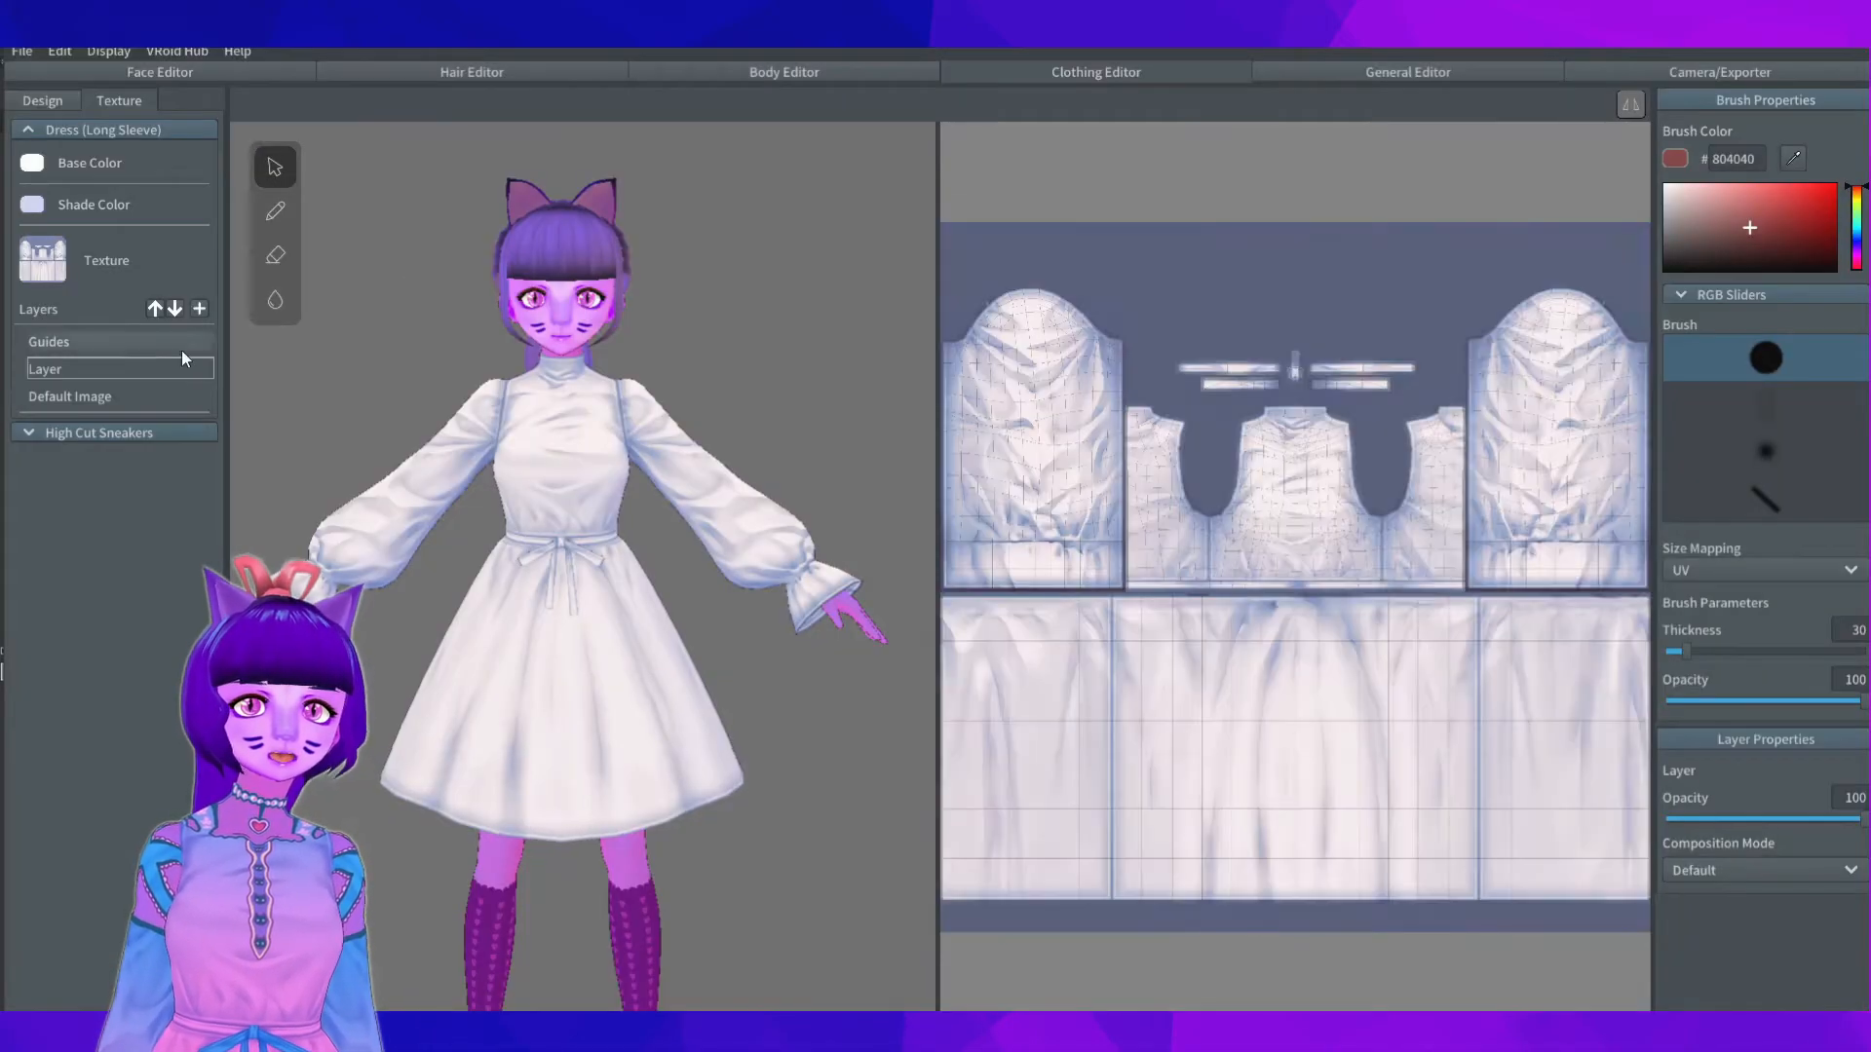
{"action": "left_click", "coordinate": [29, 434]}
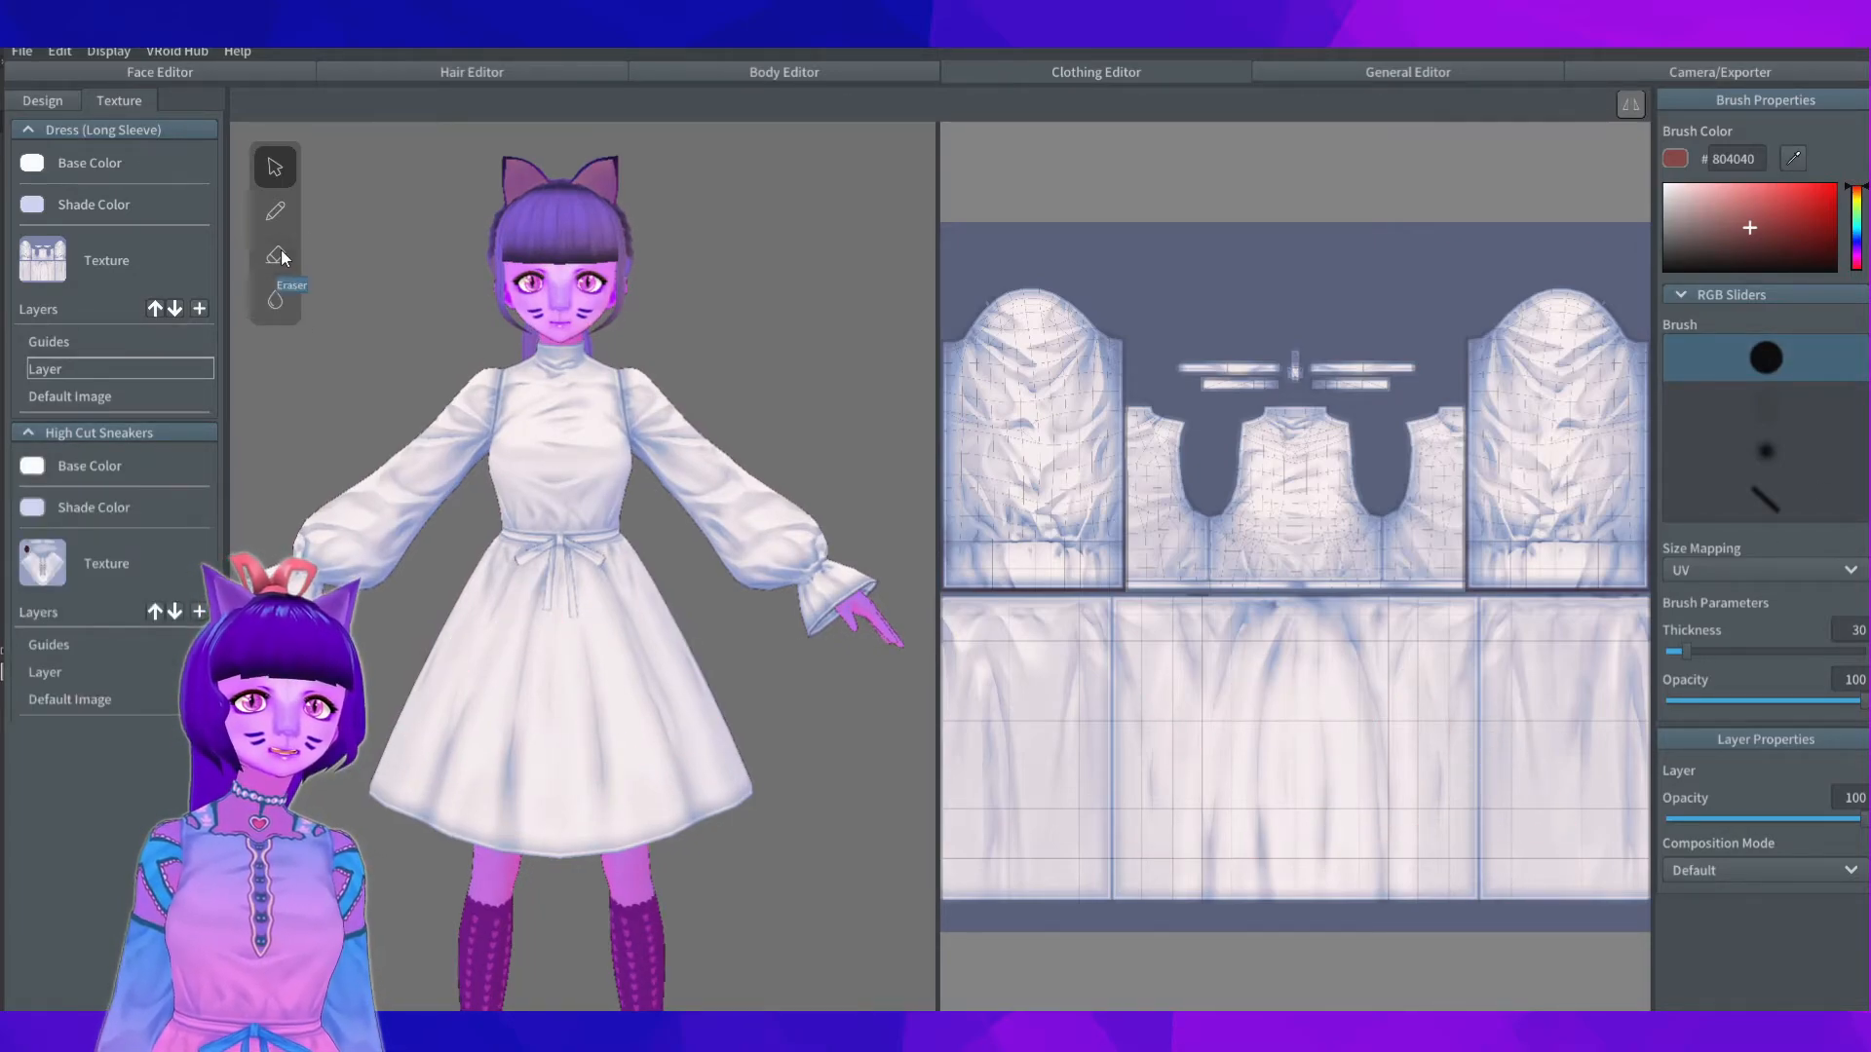
{"action": "left_click", "coordinate": [277, 256]}
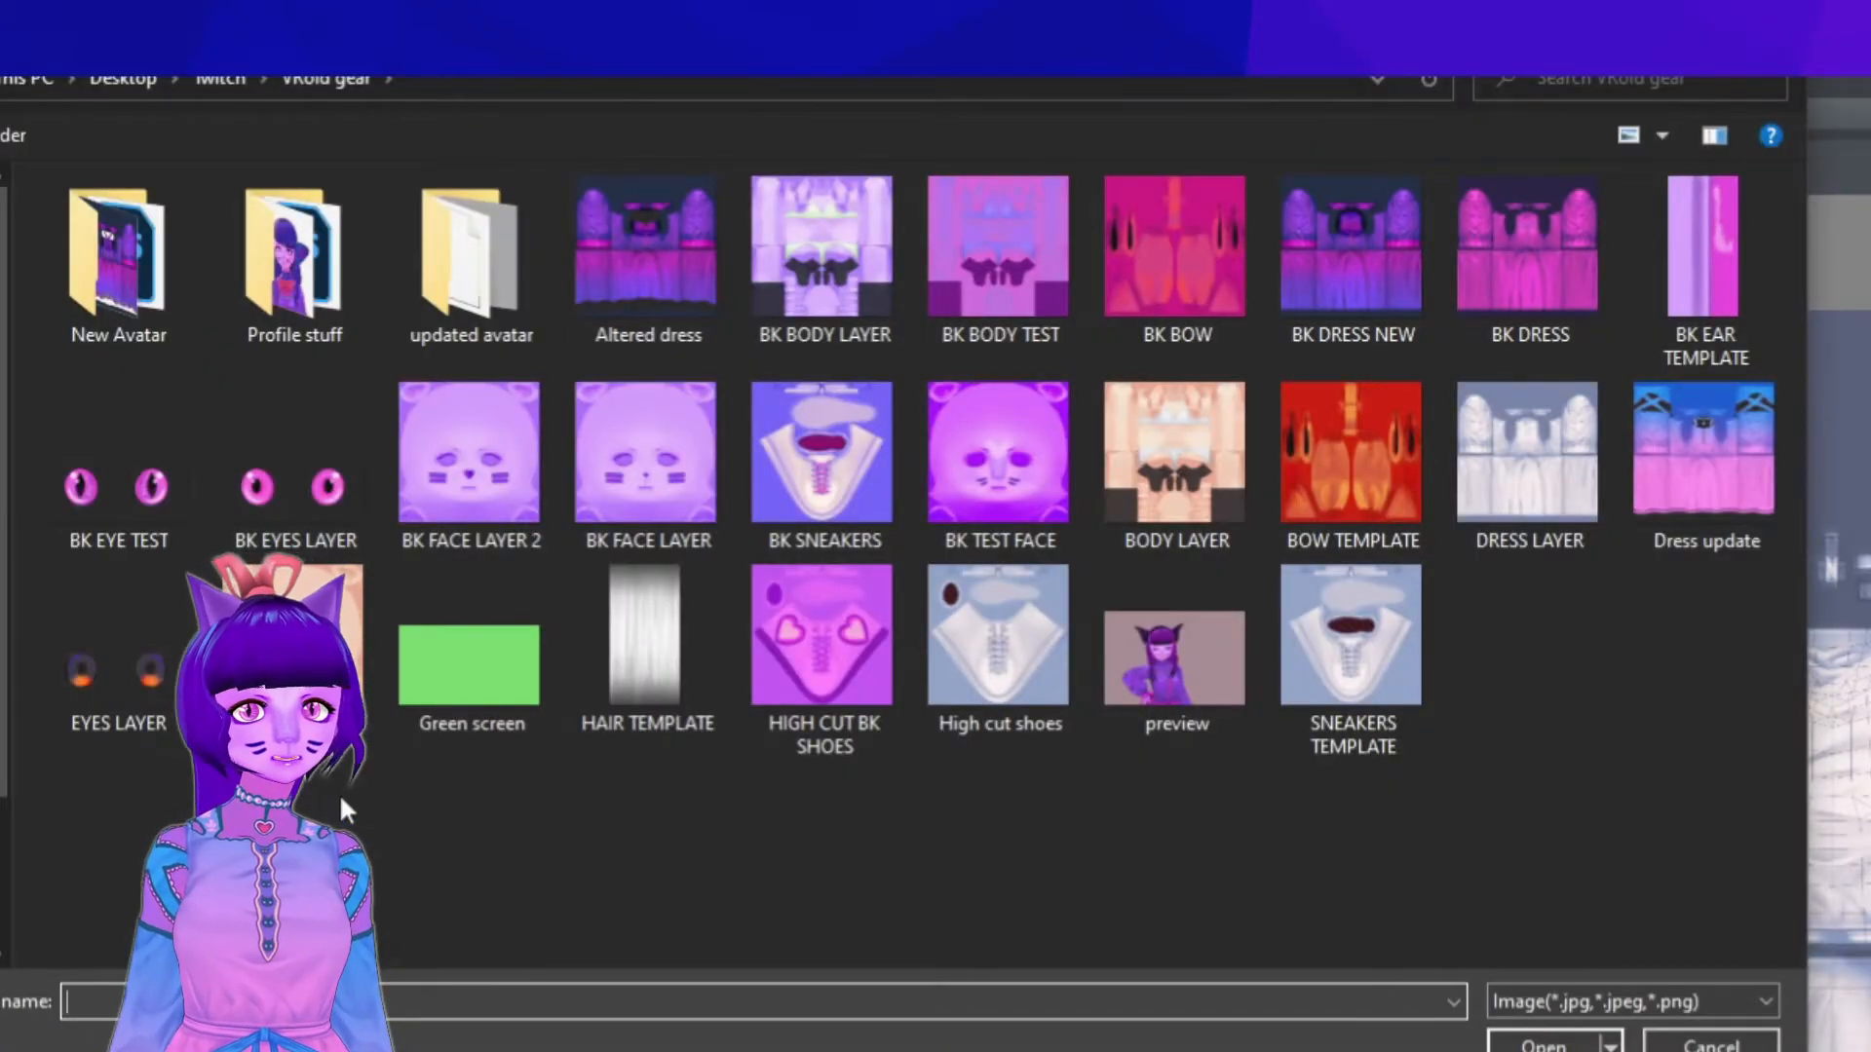
{"action": "double_click", "coordinate": [71, 244]}
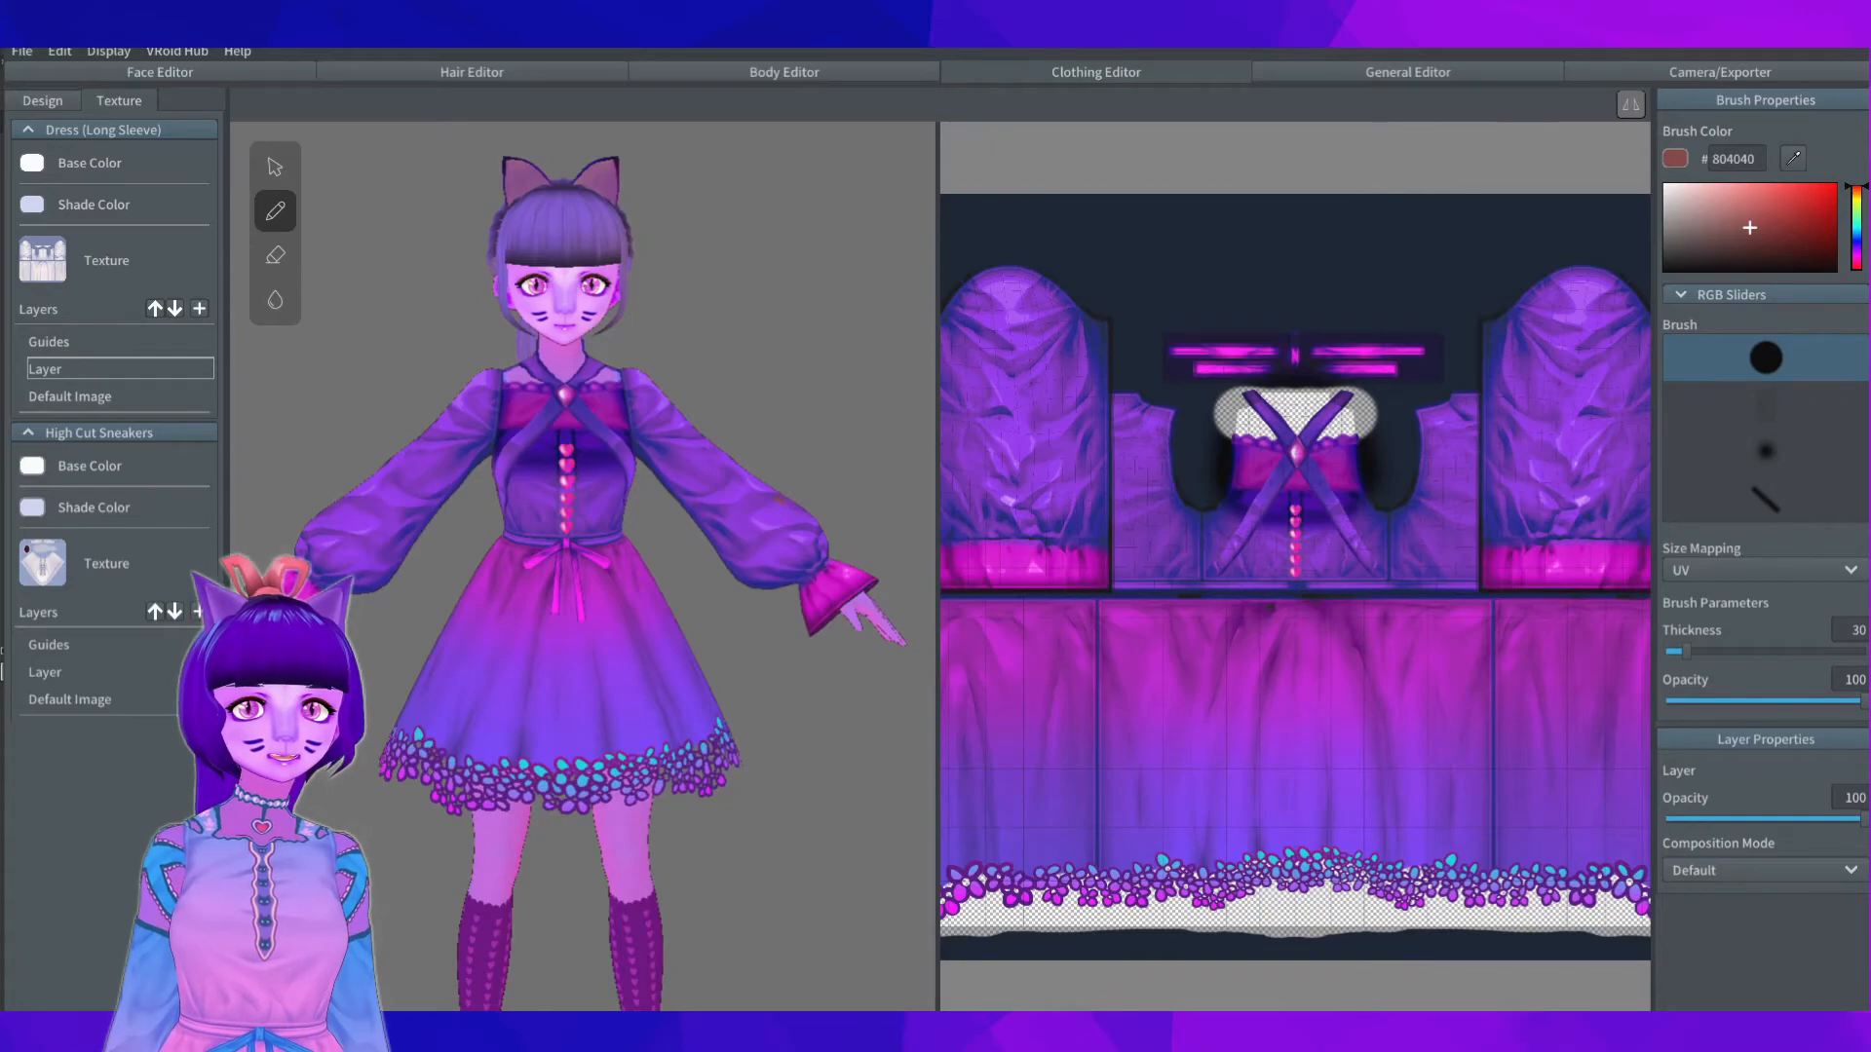
Step: Examine the purple dress texture on the character's bodice, sleeves and hem from several angles
{"action": "right_click_drag", "start_coordinate": [780, 498], "coordinate": [687, 507]}
{"action": "middle_click_drag", "start_coordinate": [694, 756], "coordinate": [704, 590]}
{"action": "scroll", "coordinate": [703, 589], "scroll_direction": "up", "scroll_amount": 2}
{"action": "scroll", "coordinate": [623, 467], "scroll_direction": "down", "scroll_amount": 4}
{"action": "right_click_drag", "start_coordinate": [546, 390], "coordinate": [511, 320]}
{"action": "scroll", "coordinate": [662, 341], "scroll_direction": "up", "scroll_amount": 4}
{"action": "middle_click_drag", "start_coordinate": [629, 559], "coordinate": [616, 770]}
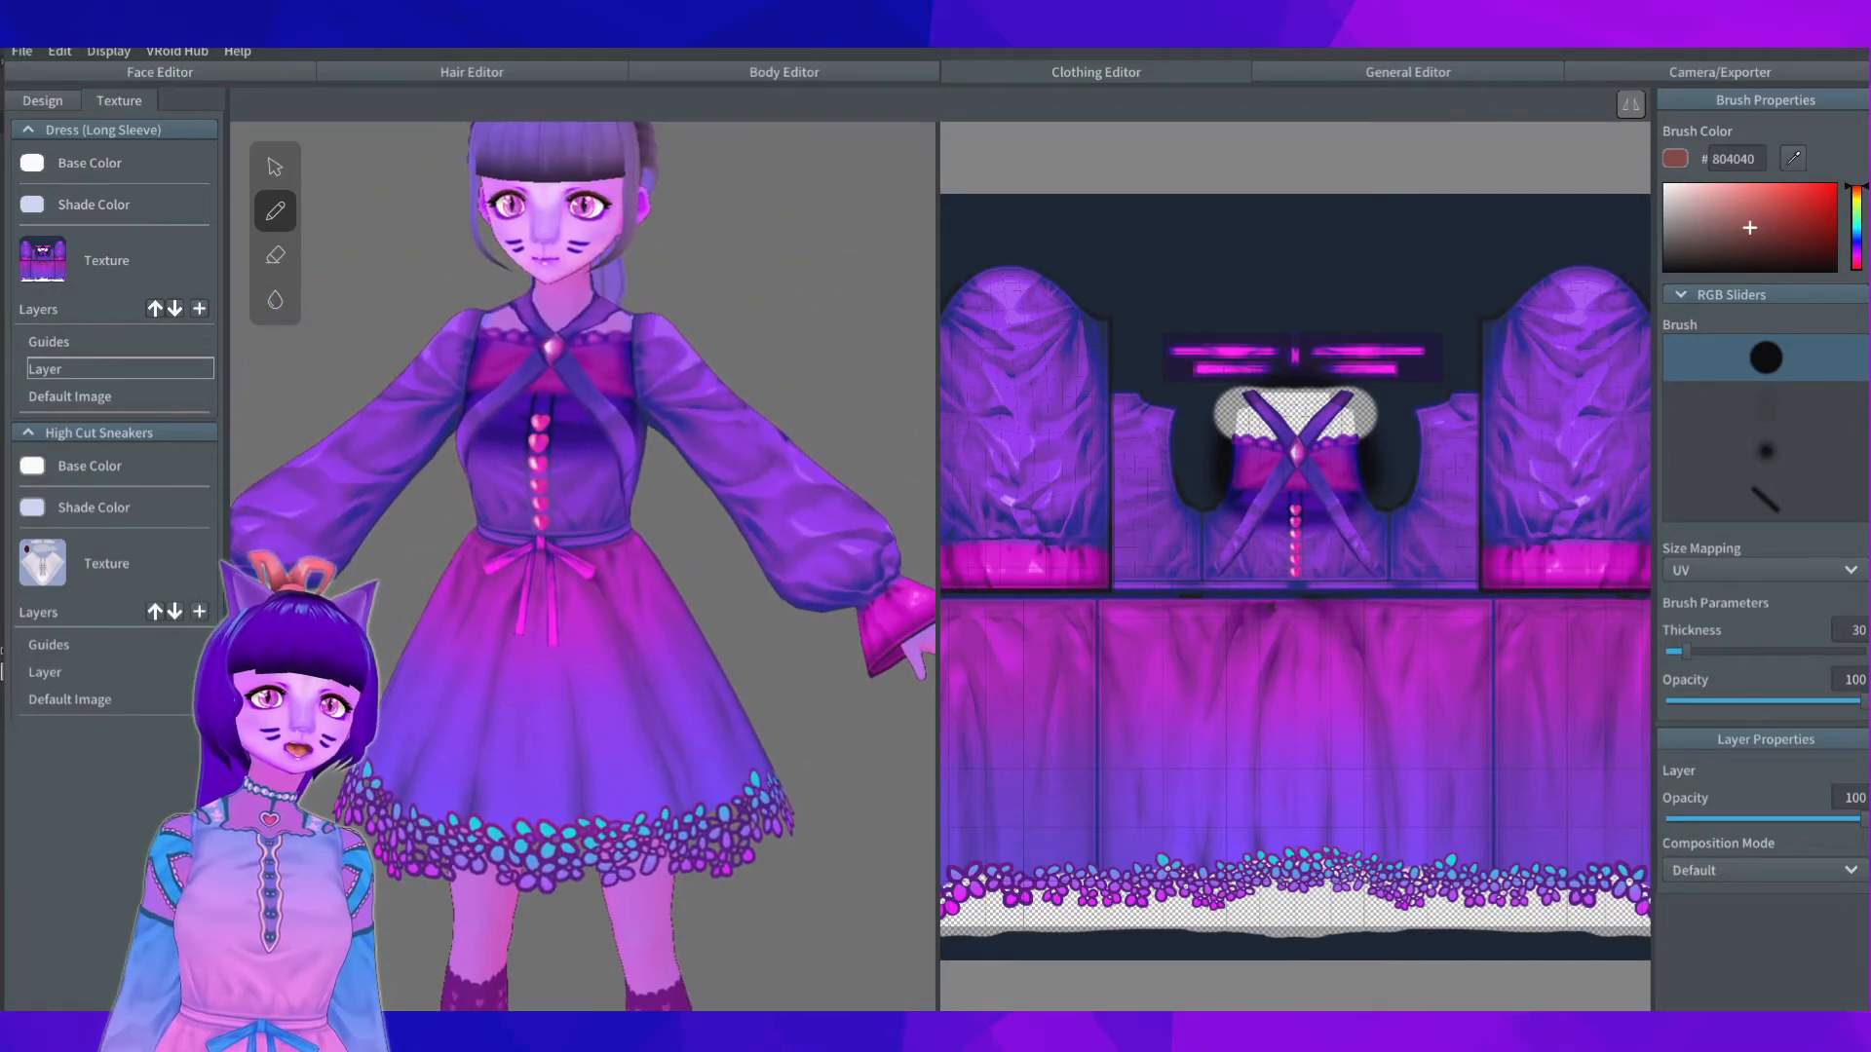
Step: Replace the dress texture with the blue and pink Dress update image and go to the Camera/Exporter
{"action": "mouse_move", "coordinate": [690, 775]}
{"action": "right_mouse_down"}
{"action": "mouse_move", "coordinate": [906, 770]}
{"action": "mouse_move", "coordinate": [680, 767]}
{"action": "right_mouse_up"}
{"action": "scroll", "coordinate": [583, 565], "scroll_direction": "down", "scroll_amount": 5}
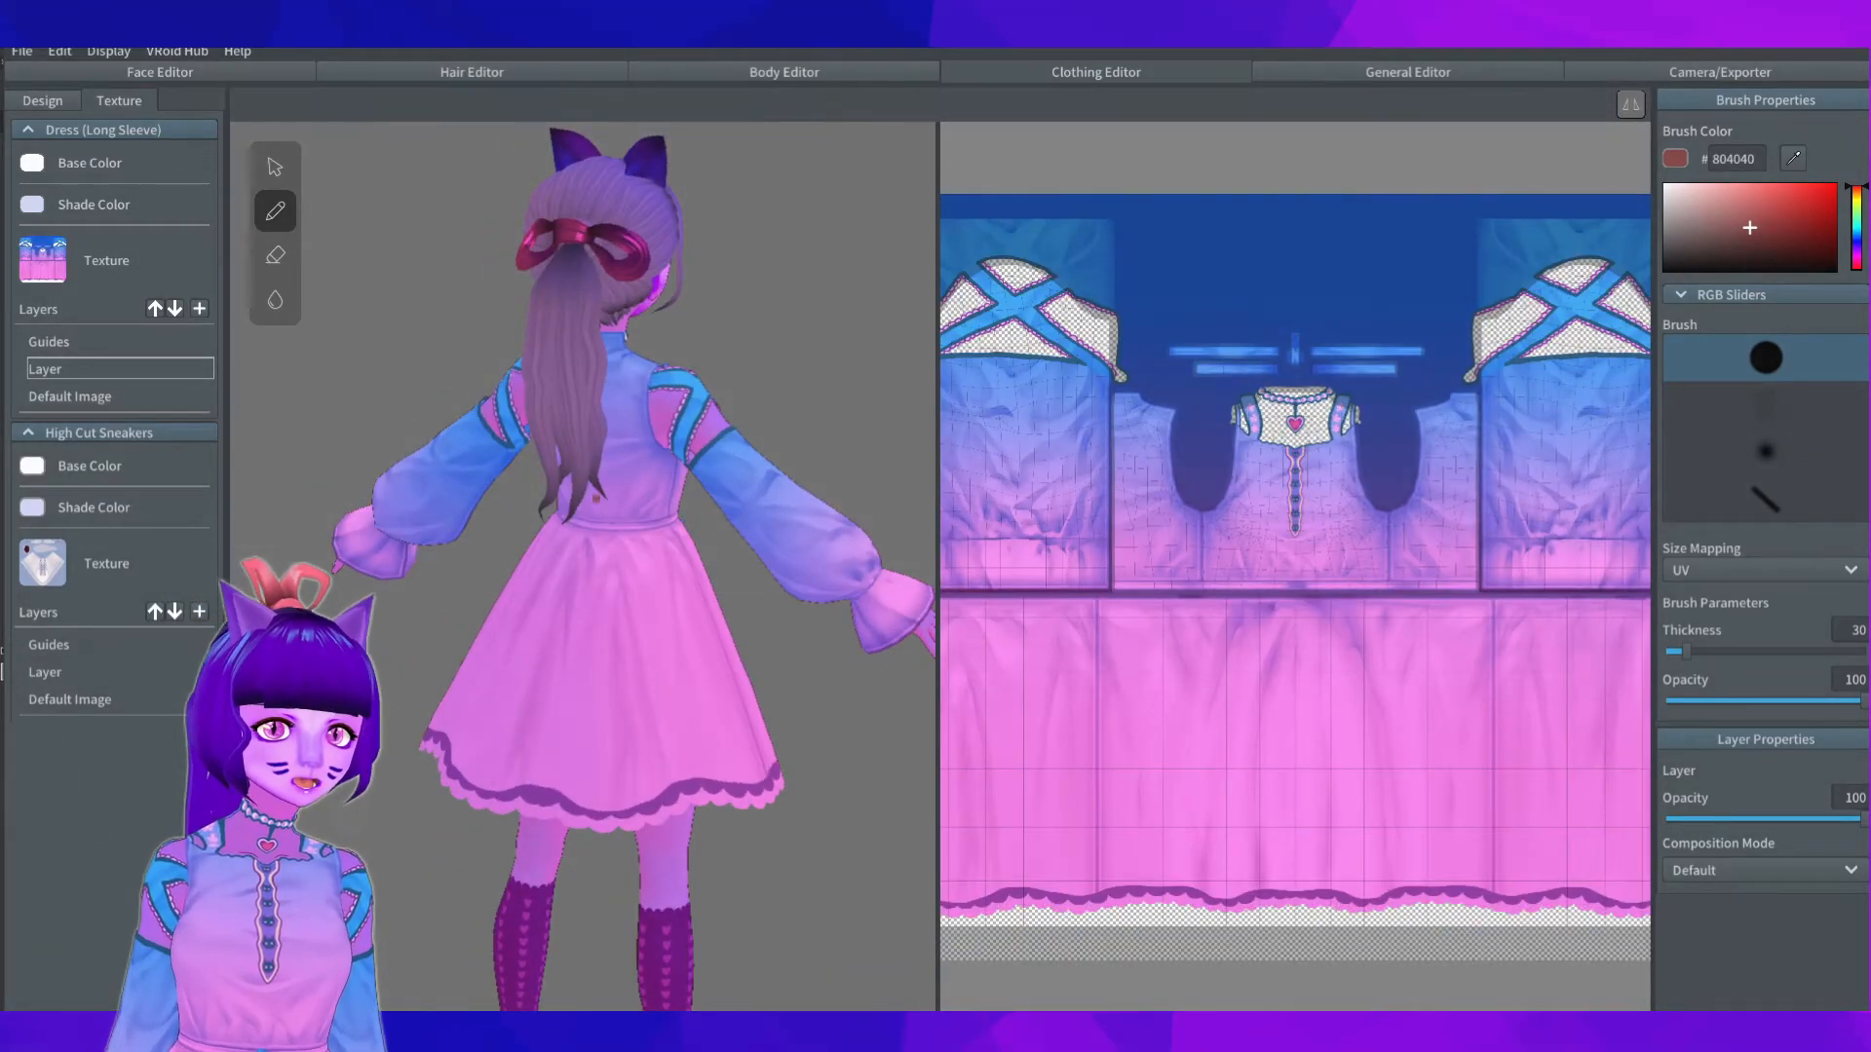
{"action": "right_click_drag", "start_coordinate": [671, 416], "coordinate": [523, 429]}
{"action": "scroll", "coordinate": [716, 443], "scroll_direction": "down", "scroll_amount": 3}
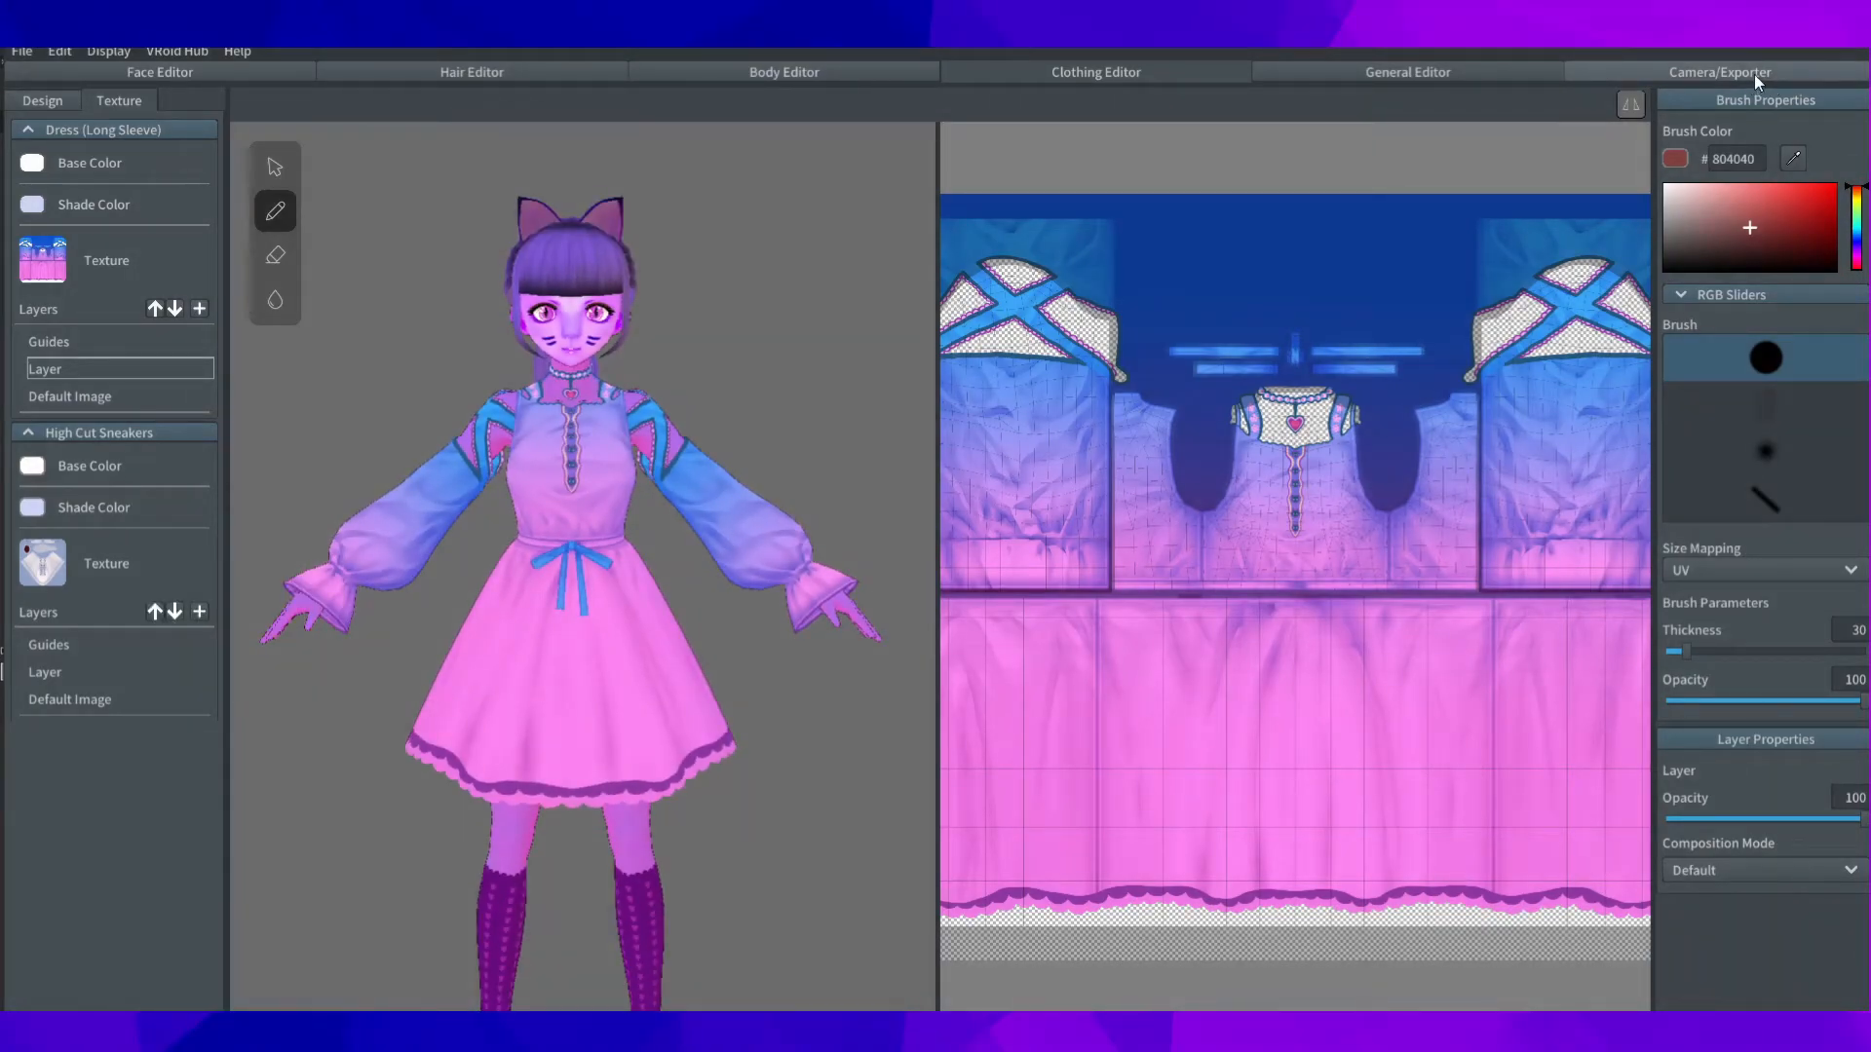
{"action": "left_click", "coordinate": [1754, 74]}
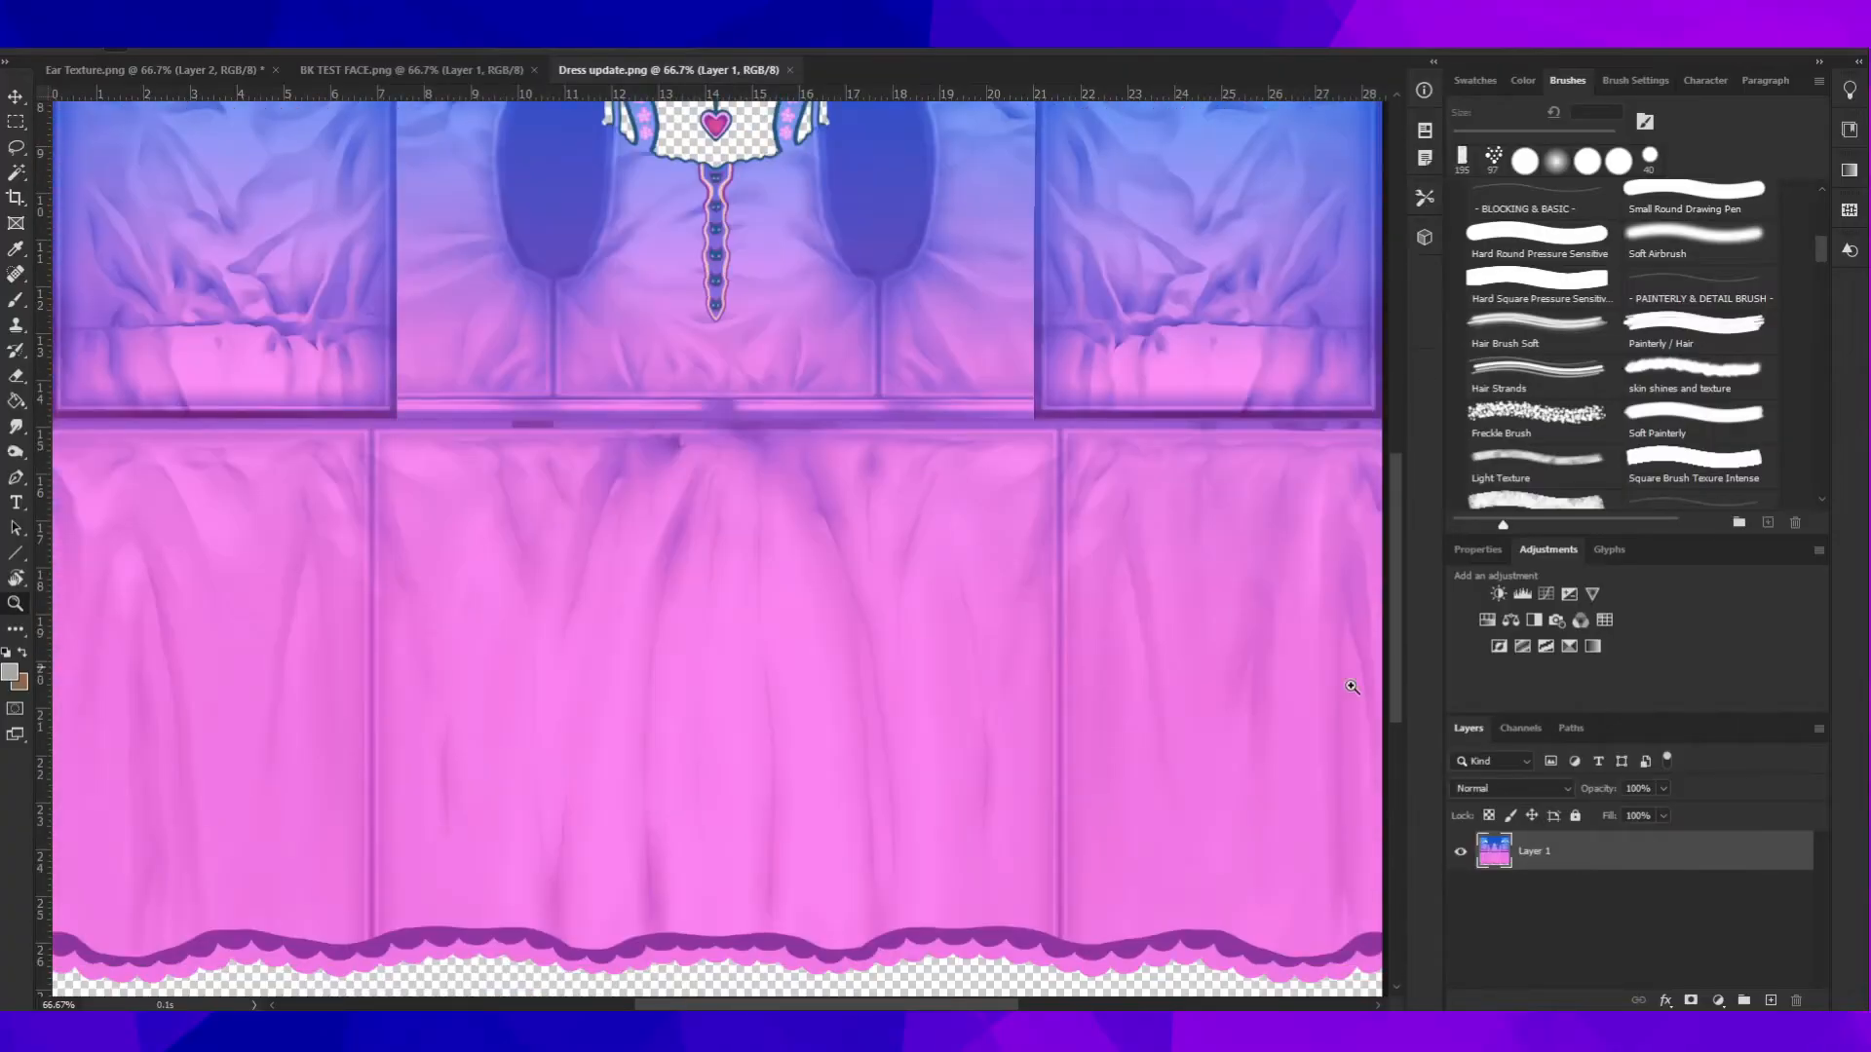
Step: Examine the bodice details of the Dress update.png texture in Photoshop
{"action": "scroll", "coordinate": [689, 344], "scroll_direction": "up", "scroll_amount": 5}
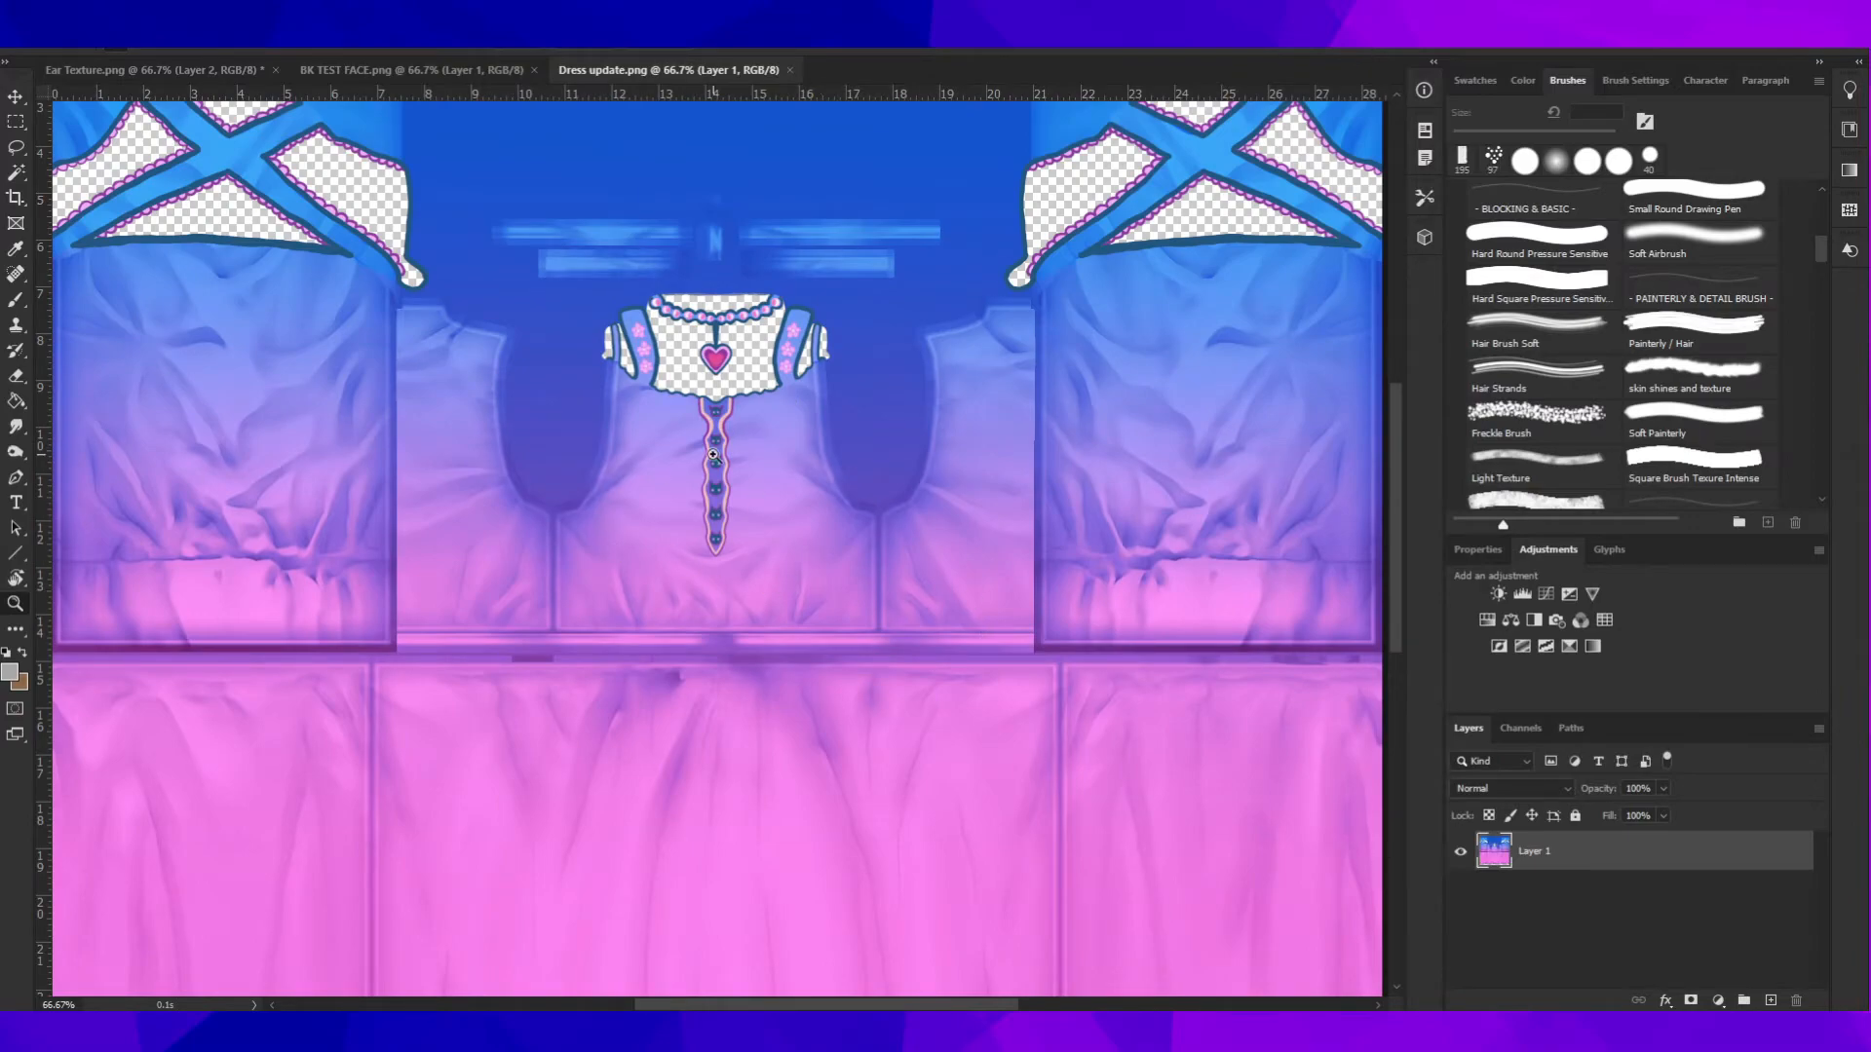
{"action": "left_click", "coordinate": [691, 355]}
{"action": "left_click", "coordinate": [691, 355]}
{"action": "left_click", "coordinate": [691, 355]}
{"action": "right_click", "coordinate": [710, 396]}
{"action": "left_click", "coordinate": [755, 407]}
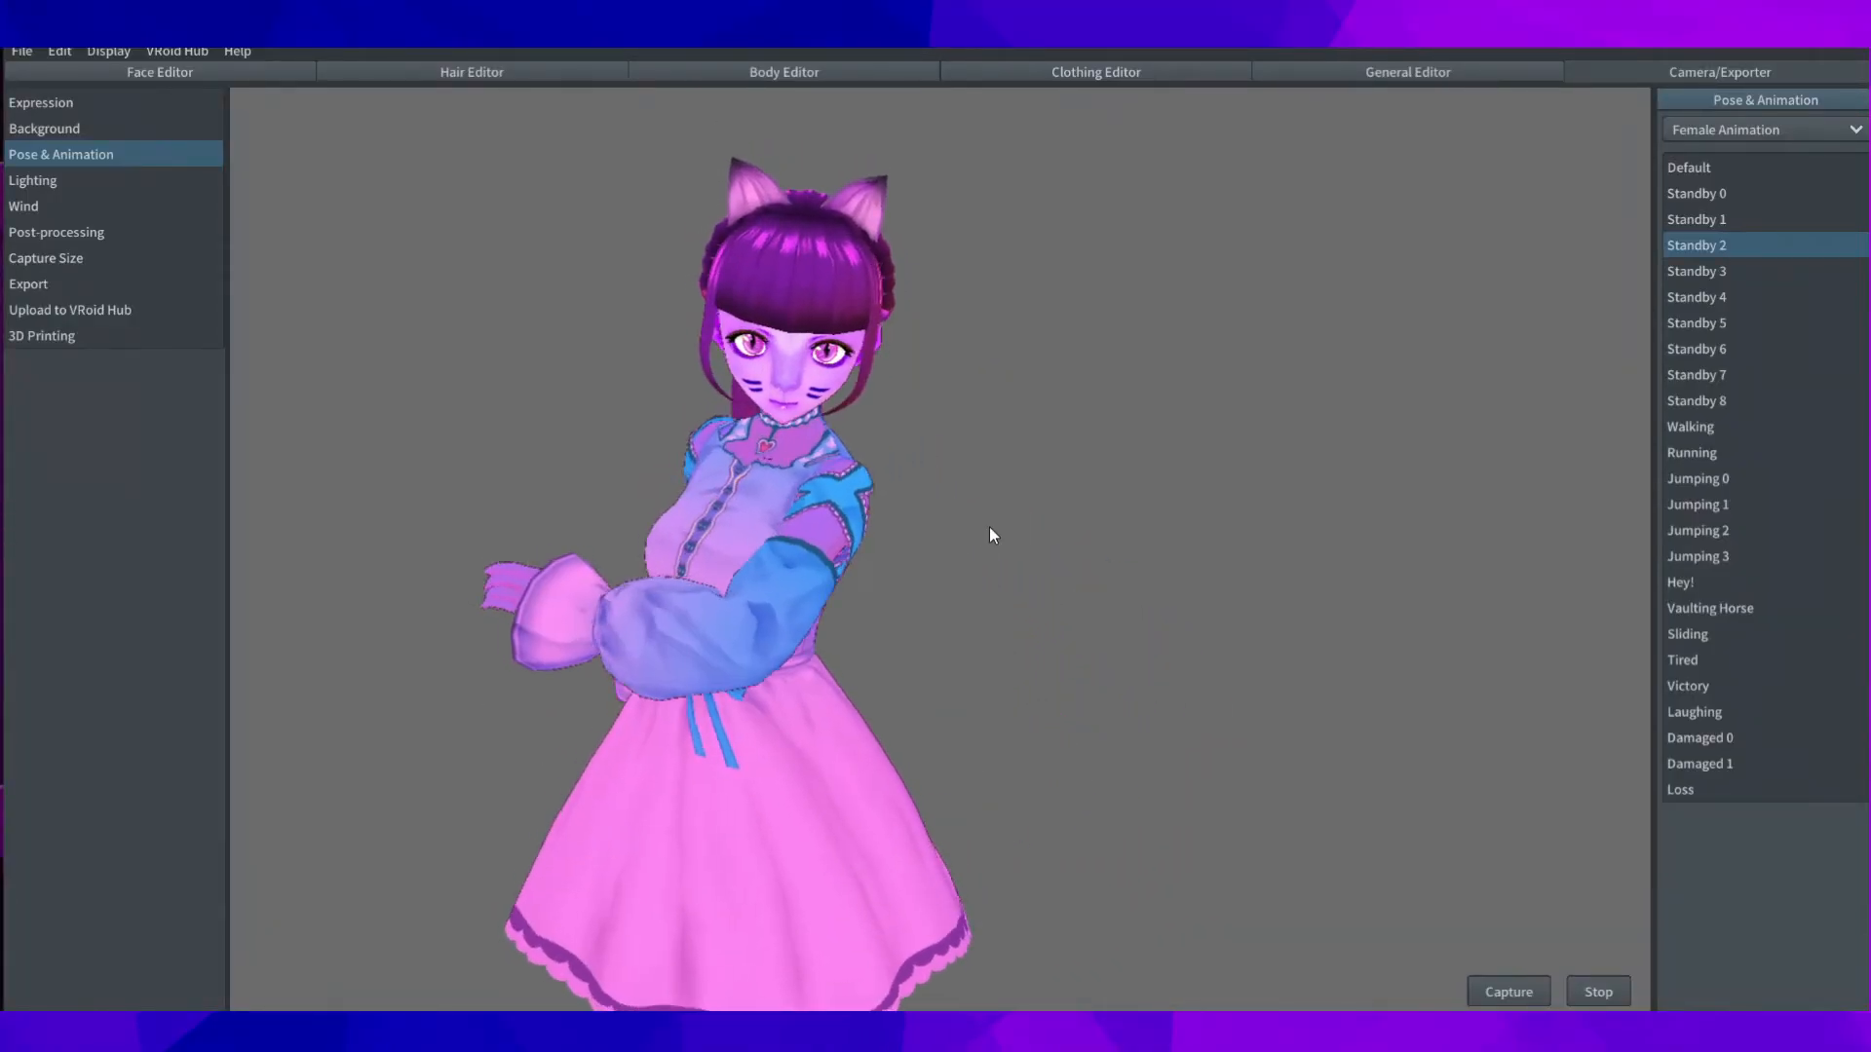
Step: Preview the Standby 3, Standby 4, Standby 5, Standby 7 and Running animations on the character
{"action": "left_click", "coordinate": [1732, 273]}
{"action": "left_click", "coordinate": [1727, 297]}
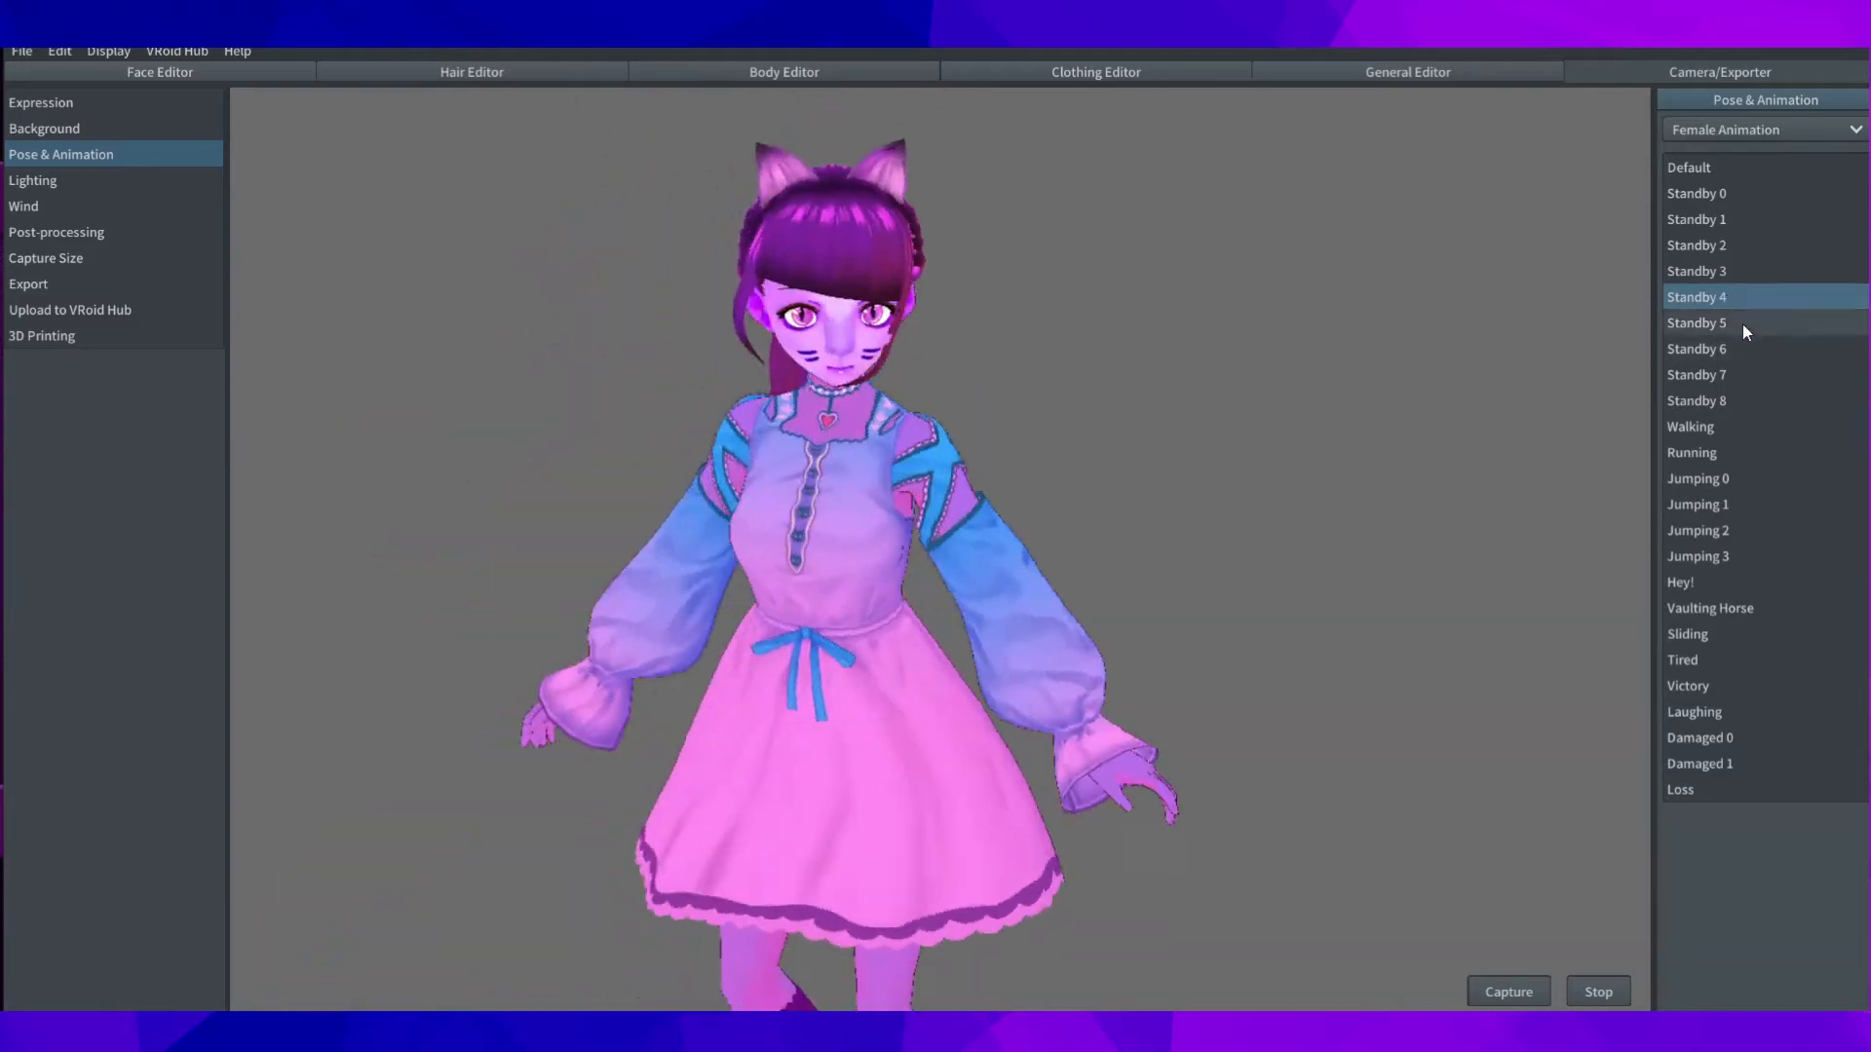
{"action": "left_click", "coordinate": [1740, 323]}
{"action": "left_click", "coordinate": [1723, 376]}
{"action": "left_click", "coordinate": [1700, 452]}
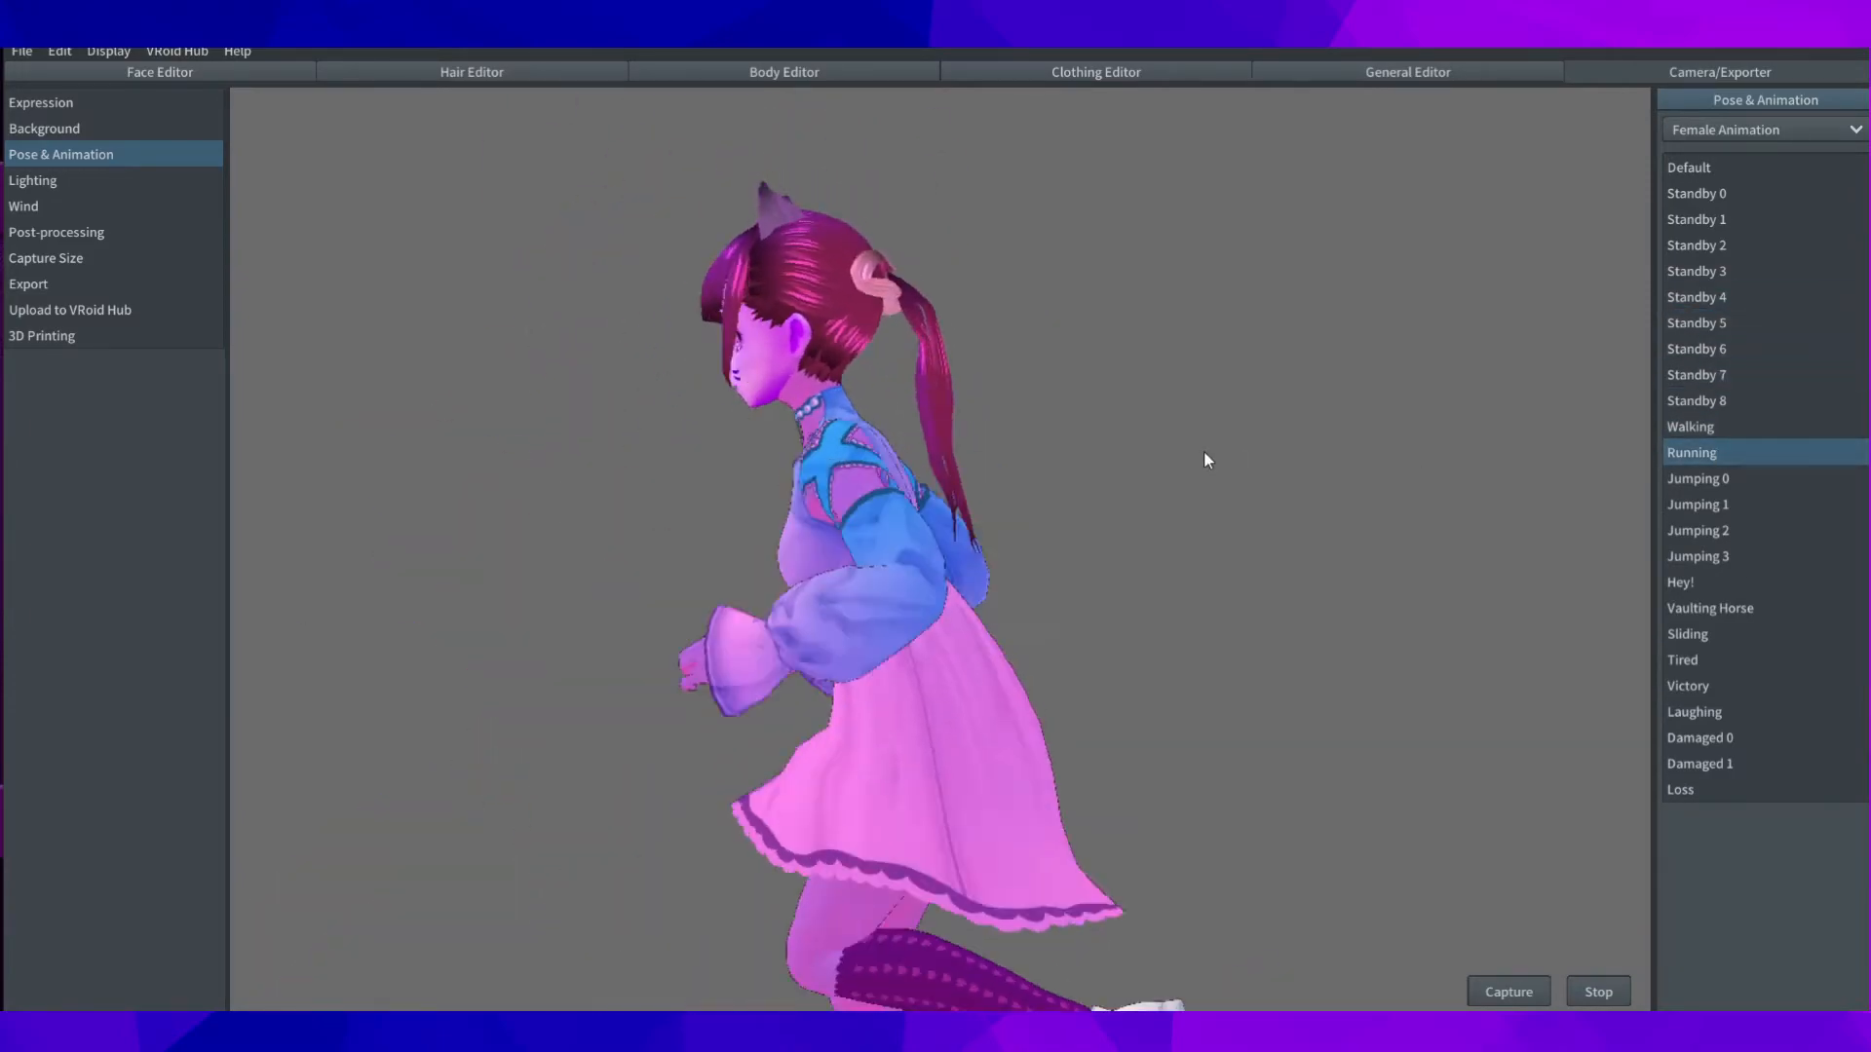
{"action": "left_click", "coordinate": [1096, 70]}
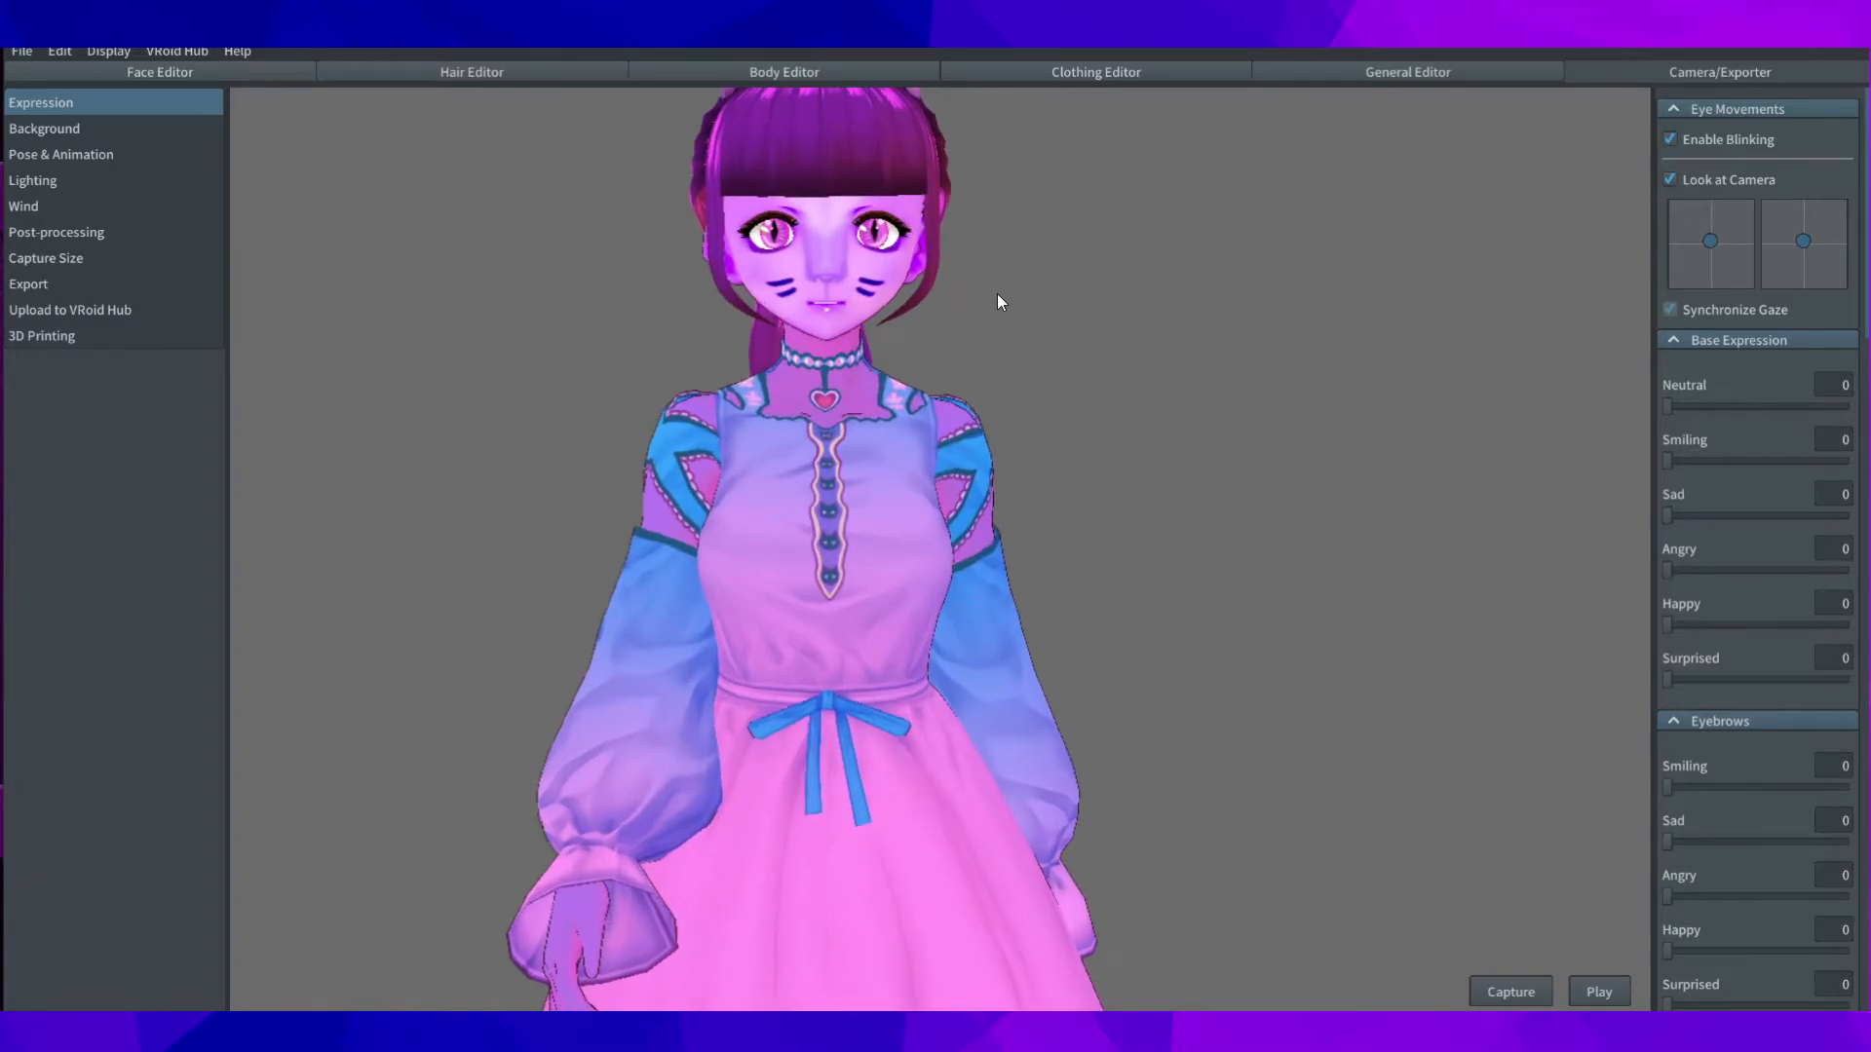
Step: Collapse the Base Expression, Eyebrows and Eyes groups and set the Fangs 1 (Upper) teeth value to 91
{"action": "middle_click_drag", "start_coordinate": [1238, 209], "coordinate": [1239, 349]}
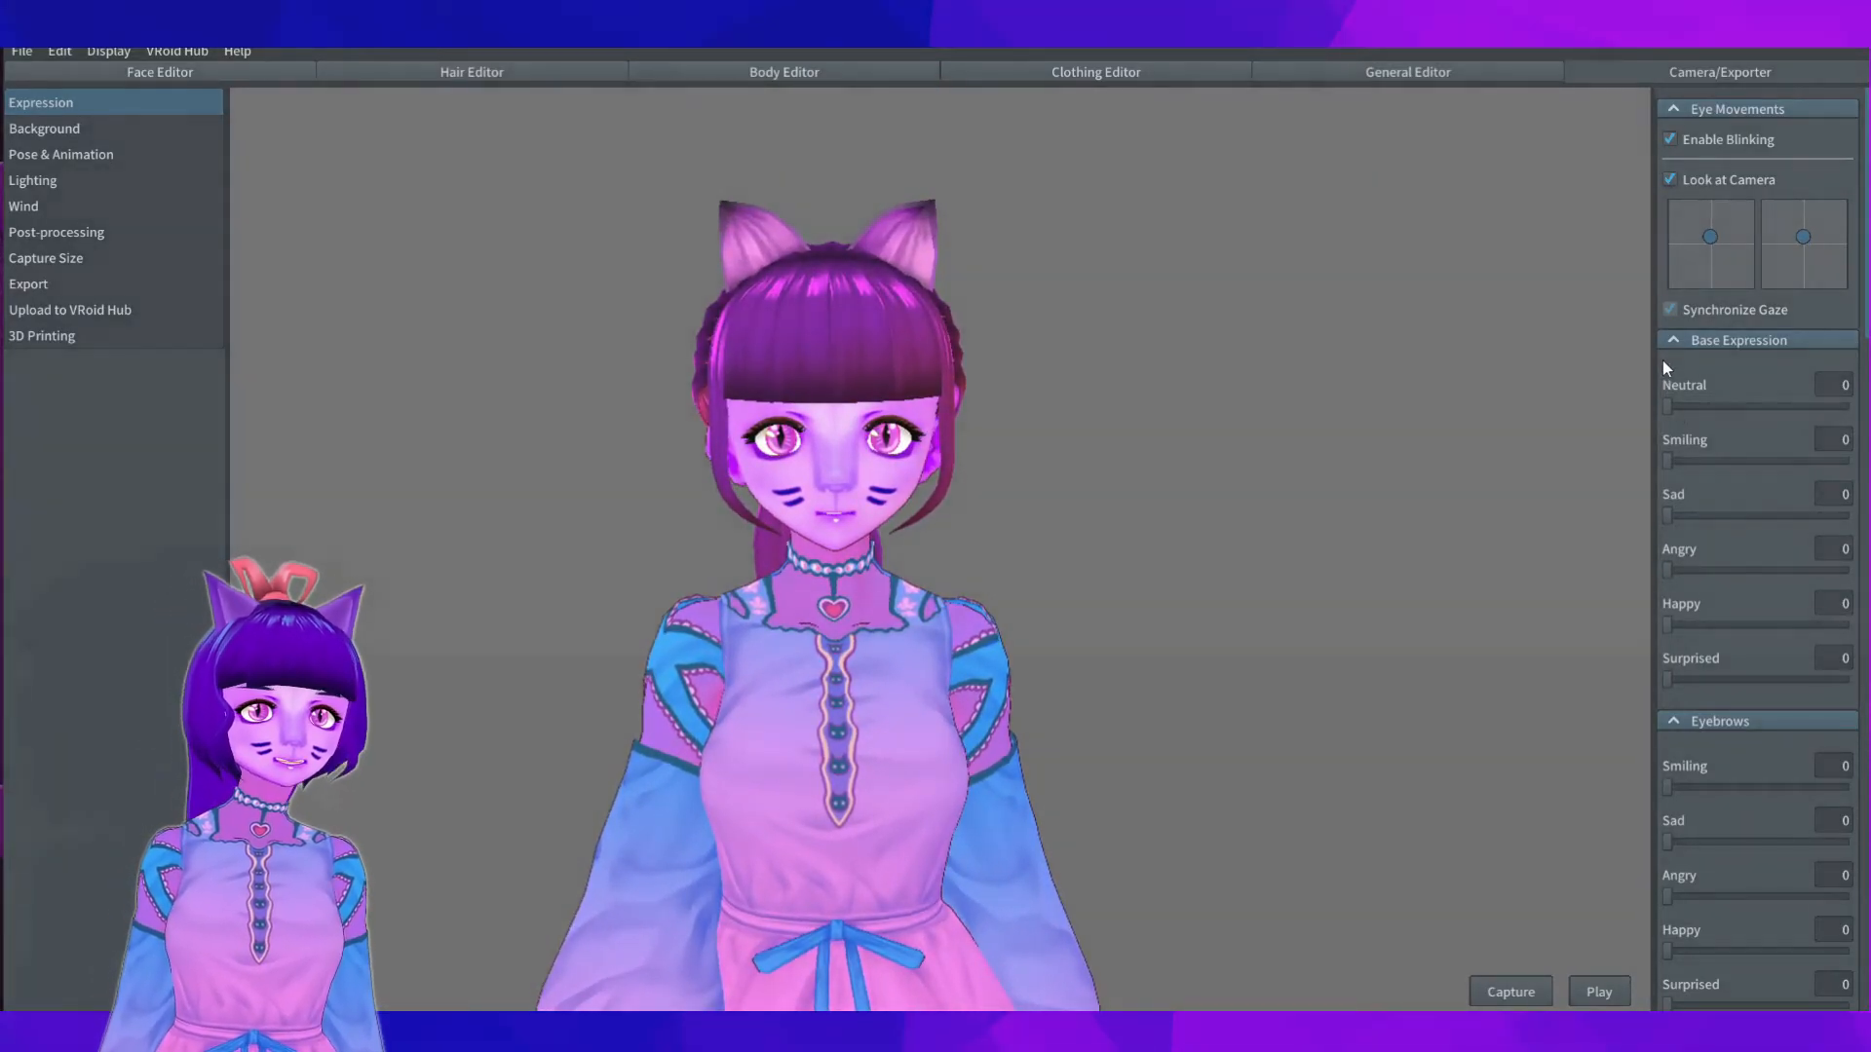
{"action": "left_click", "coordinate": [1672, 344]}
{"action": "left_click", "coordinate": [1674, 360]}
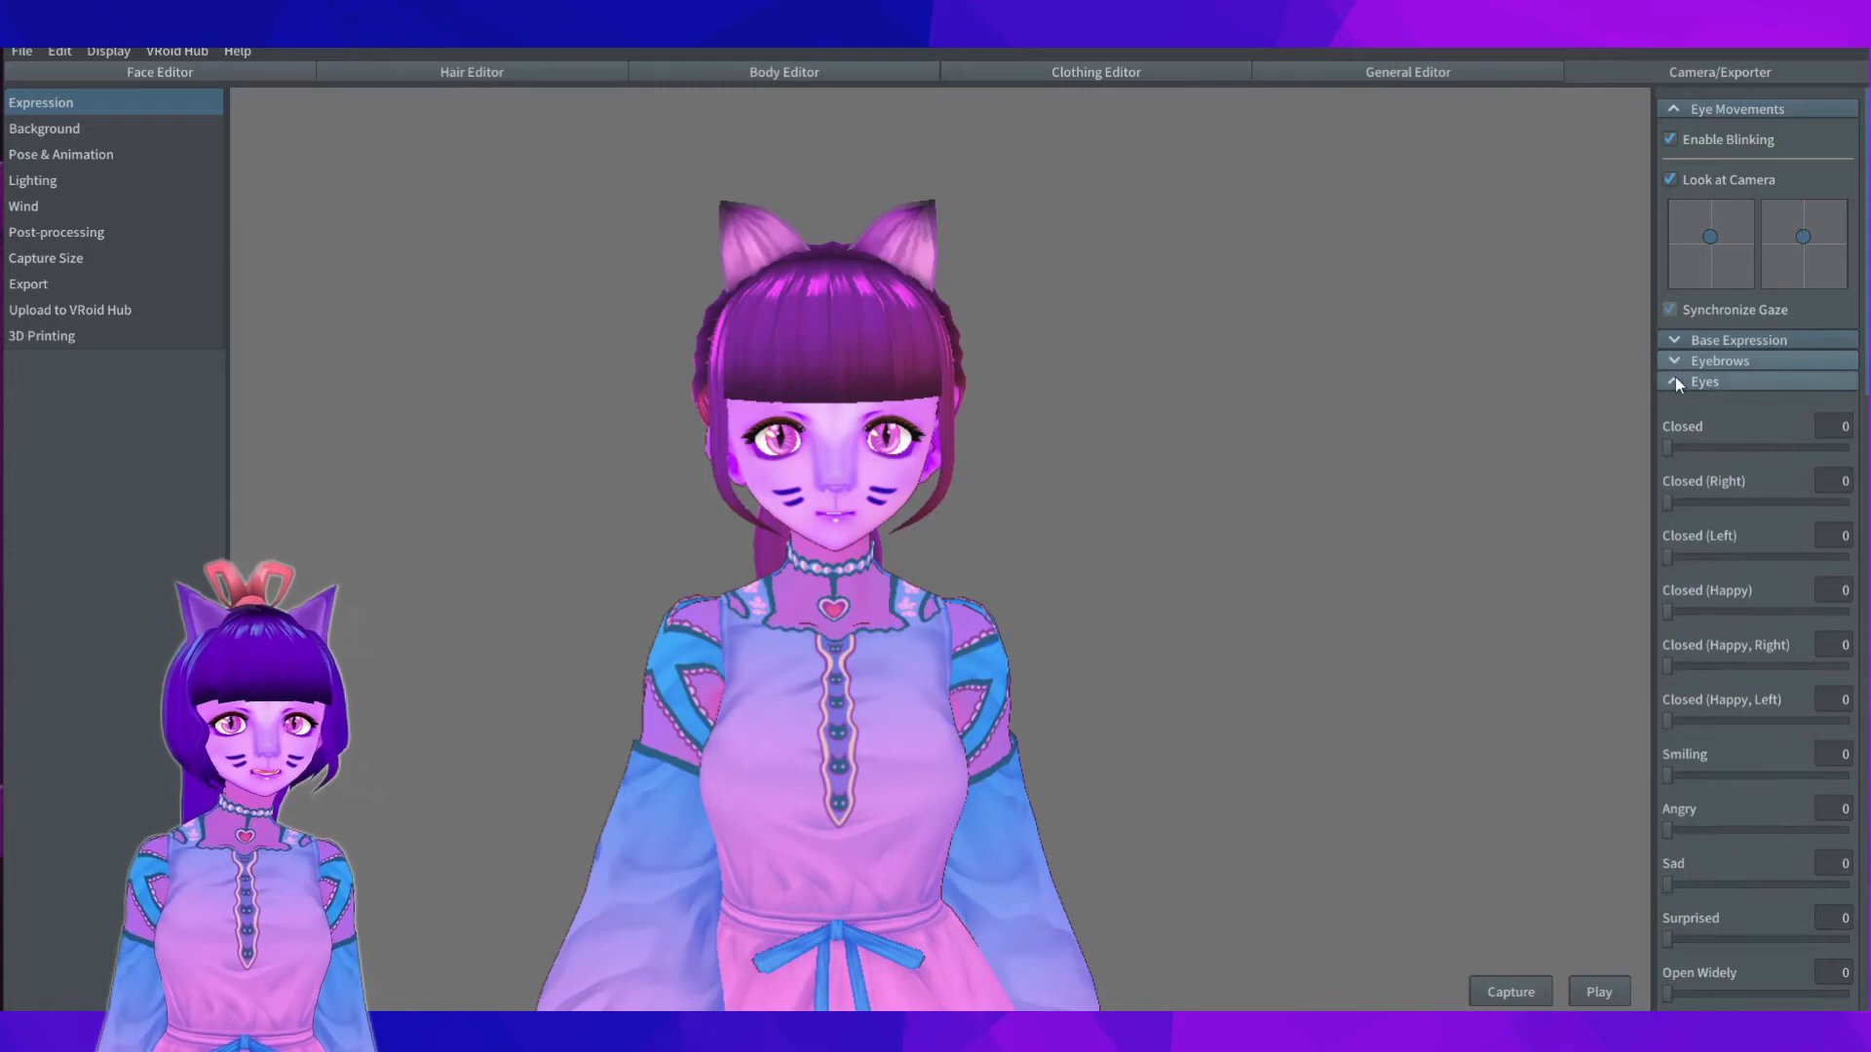
{"action": "left_click", "coordinate": [1677, 382]}
{"action": "scroll", "coordinate": [1758, 557], "scroll_direction": "down", "scroll_amount": 10}
{"action": "scroll", "coordinate": [1759, 560], "scroll_direction": "down", "scroll_amount": 4}
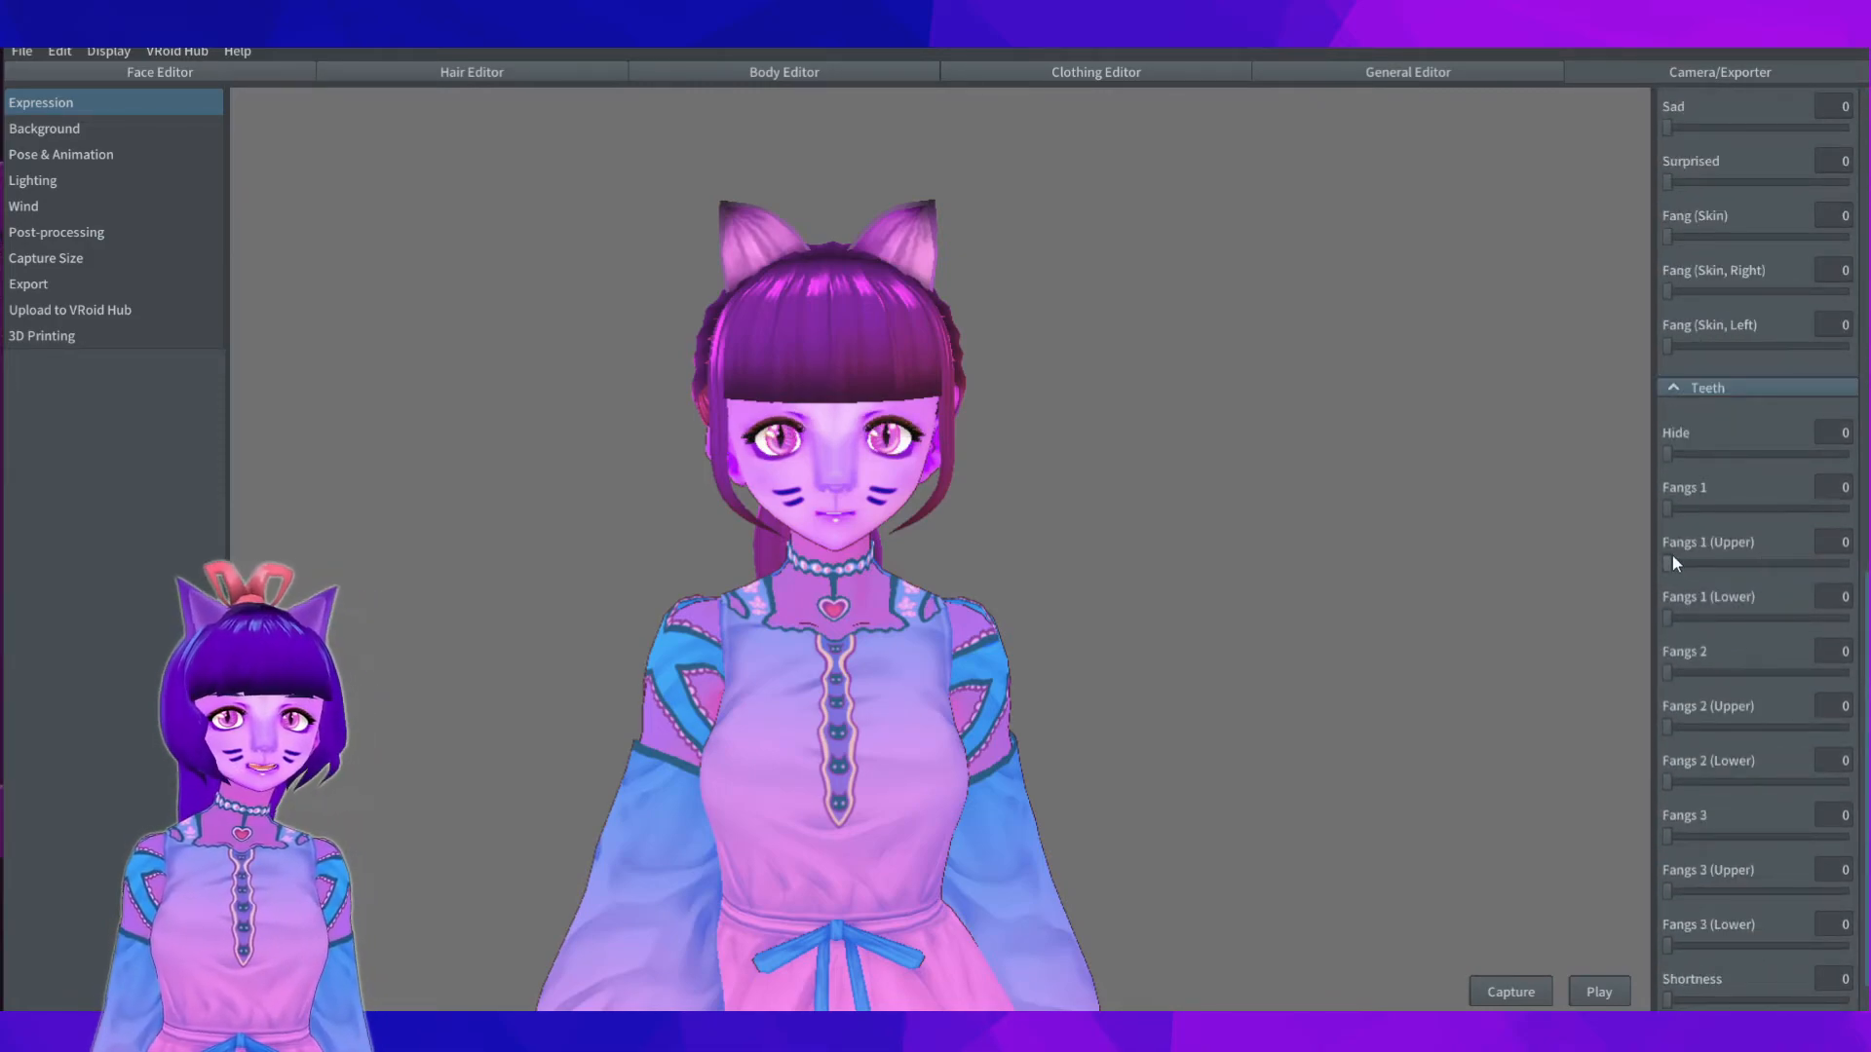
{"action": "left_click_drag", "start_coordinate": [1808, 566], "coordinate": [1837, 564]}
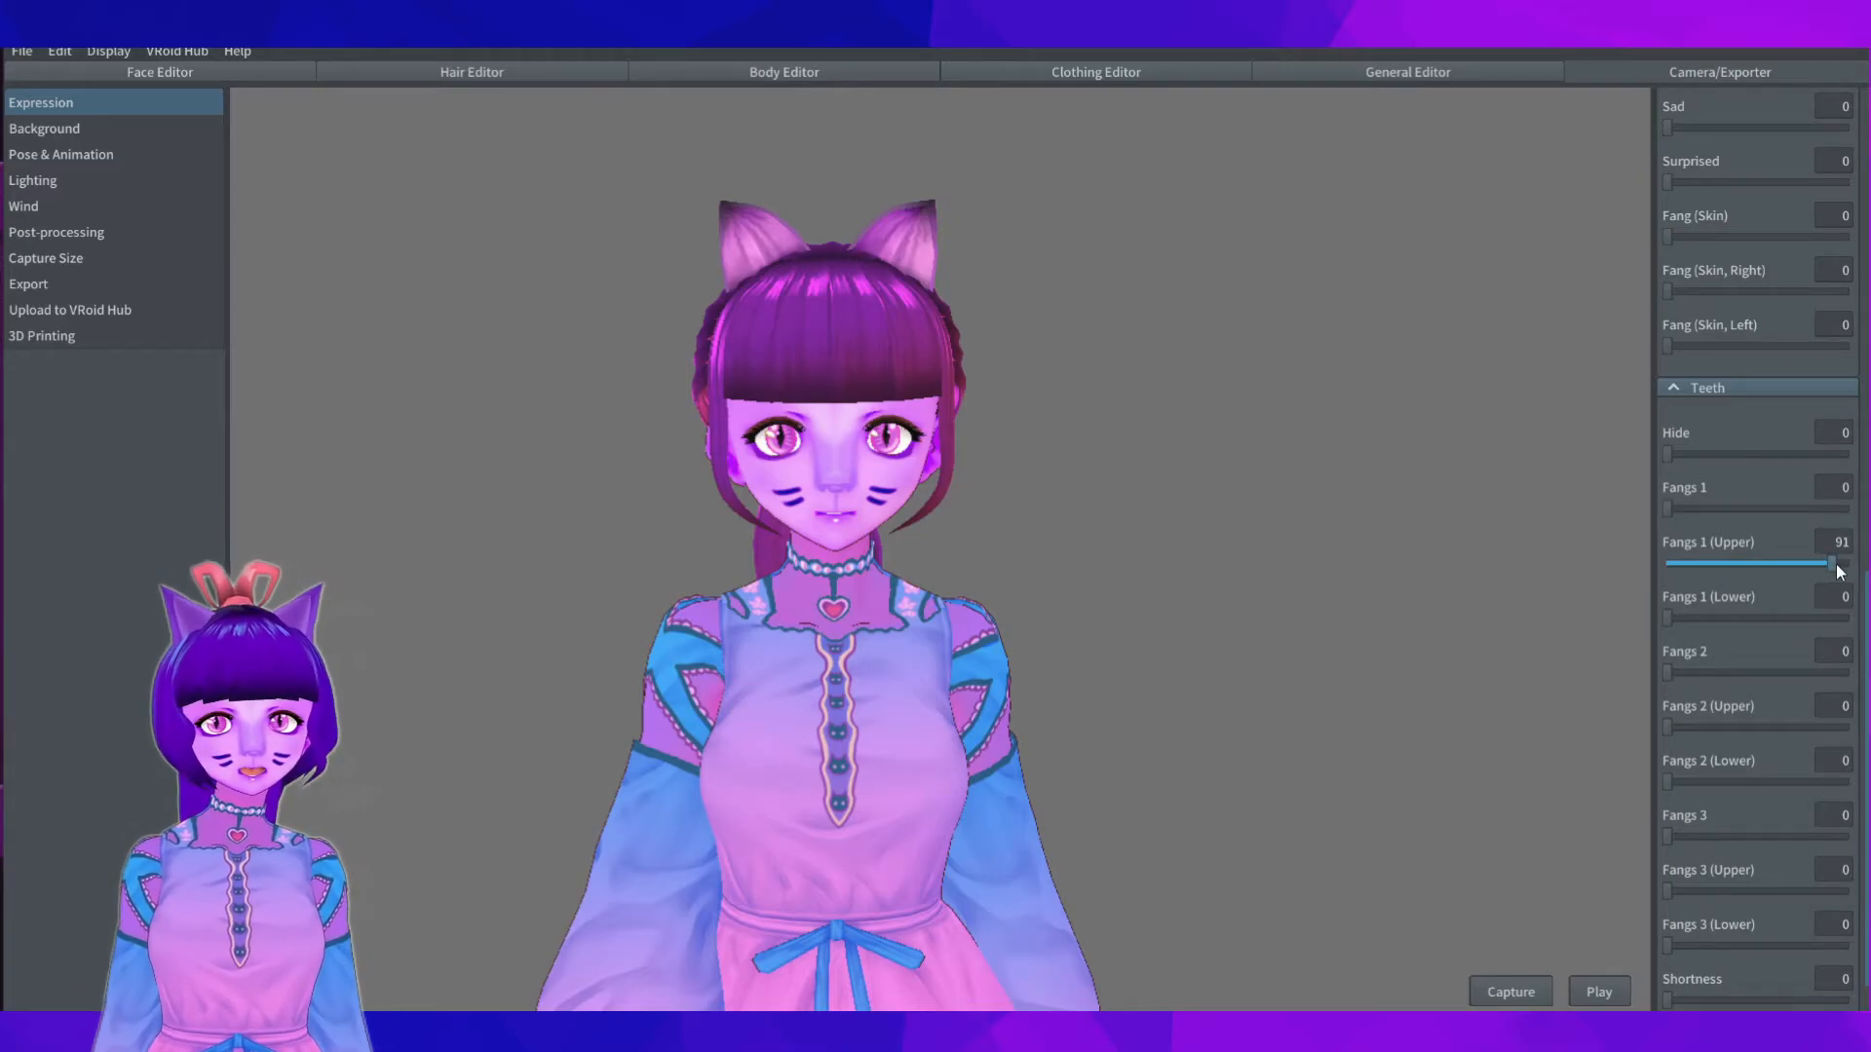
Step: Open the character's mouth by setting the Happy mouth expression to 52
{"action": "scroll", "coordinate": [1105, 534], "scroll_direction": "up", "scroll_amount": 5}
{"action": "middle_click_drag", "start_coordinate": [1103, 531], "coordinate": [1132, 604]}
{"action": "scroll", "coordinate": [1743, 485], "scroll_direction": "up", "scroll_amount": 12}
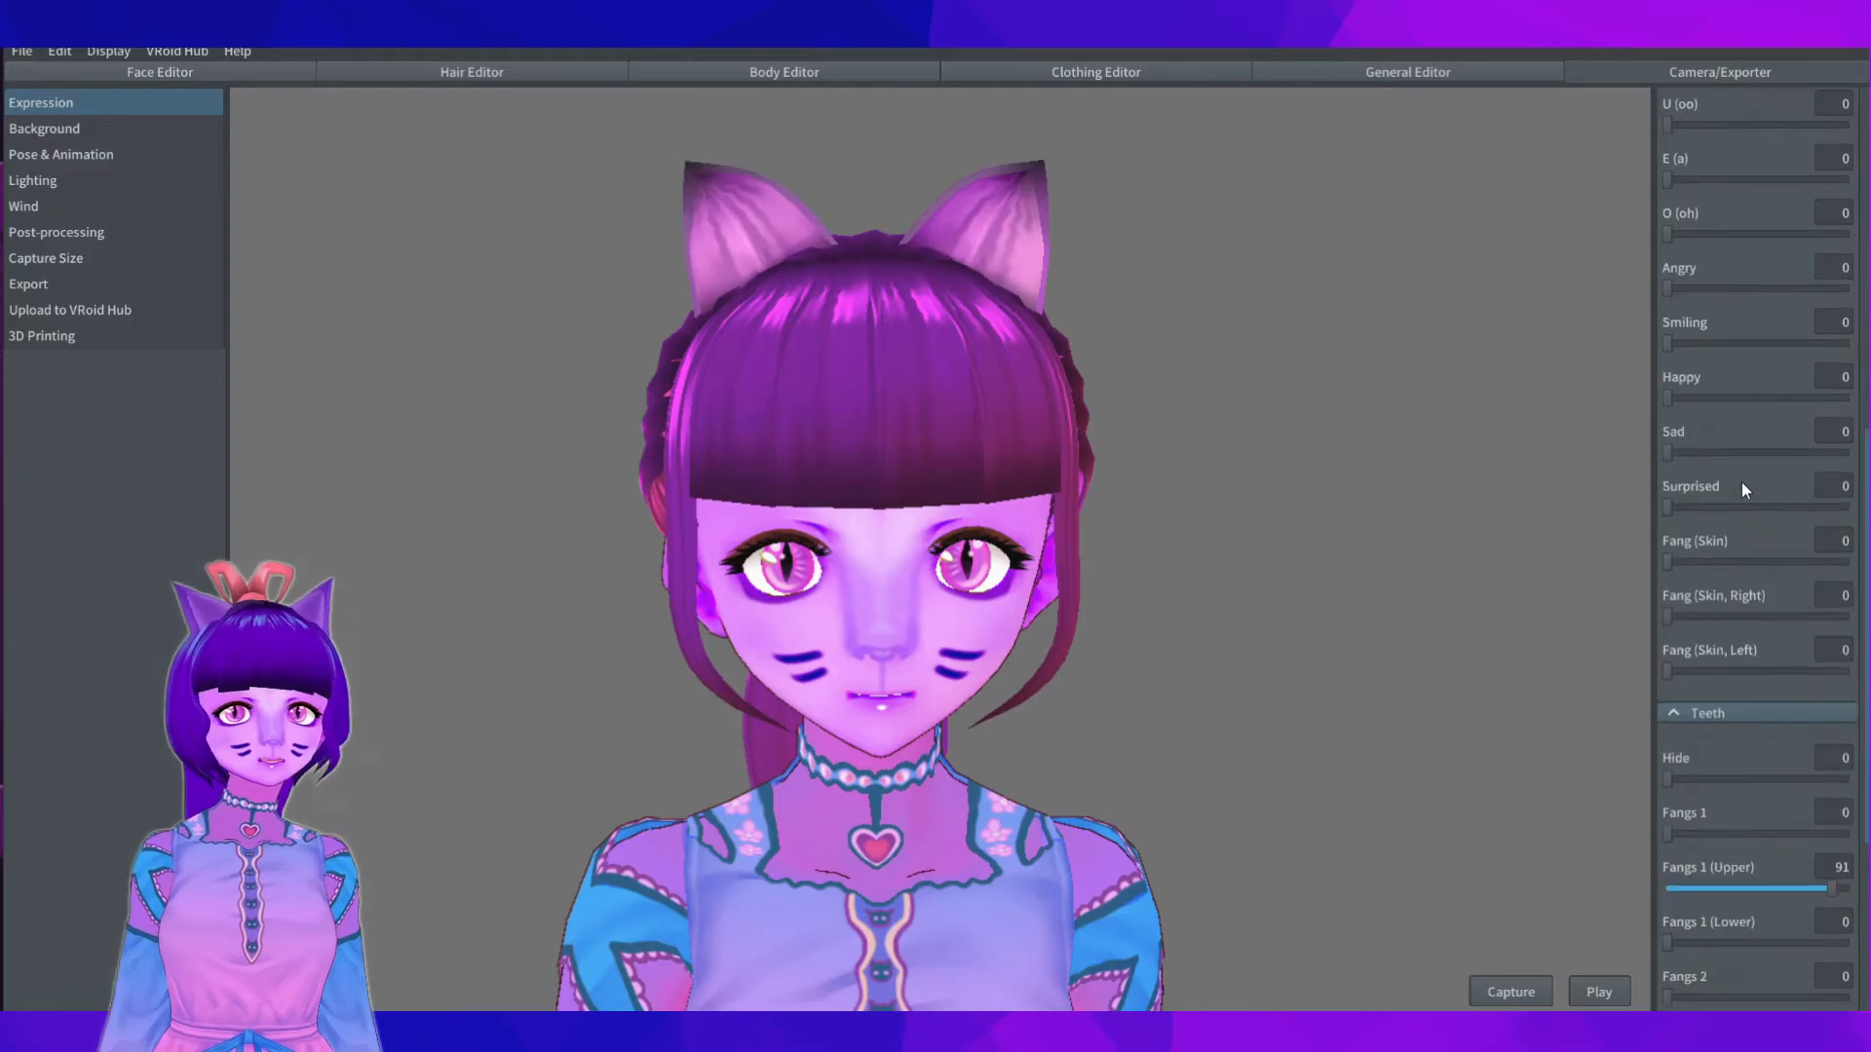
{"action": "mouse_move", "coordinate": [1688, 604]}
{"action": "left_mouse_down"}
{"action": "mouse_move", "coordinate": [1762, 614]}
{"action": "mouse_move", "coordinate": [1659, 606]}
{"action": "left_mouse_up"}
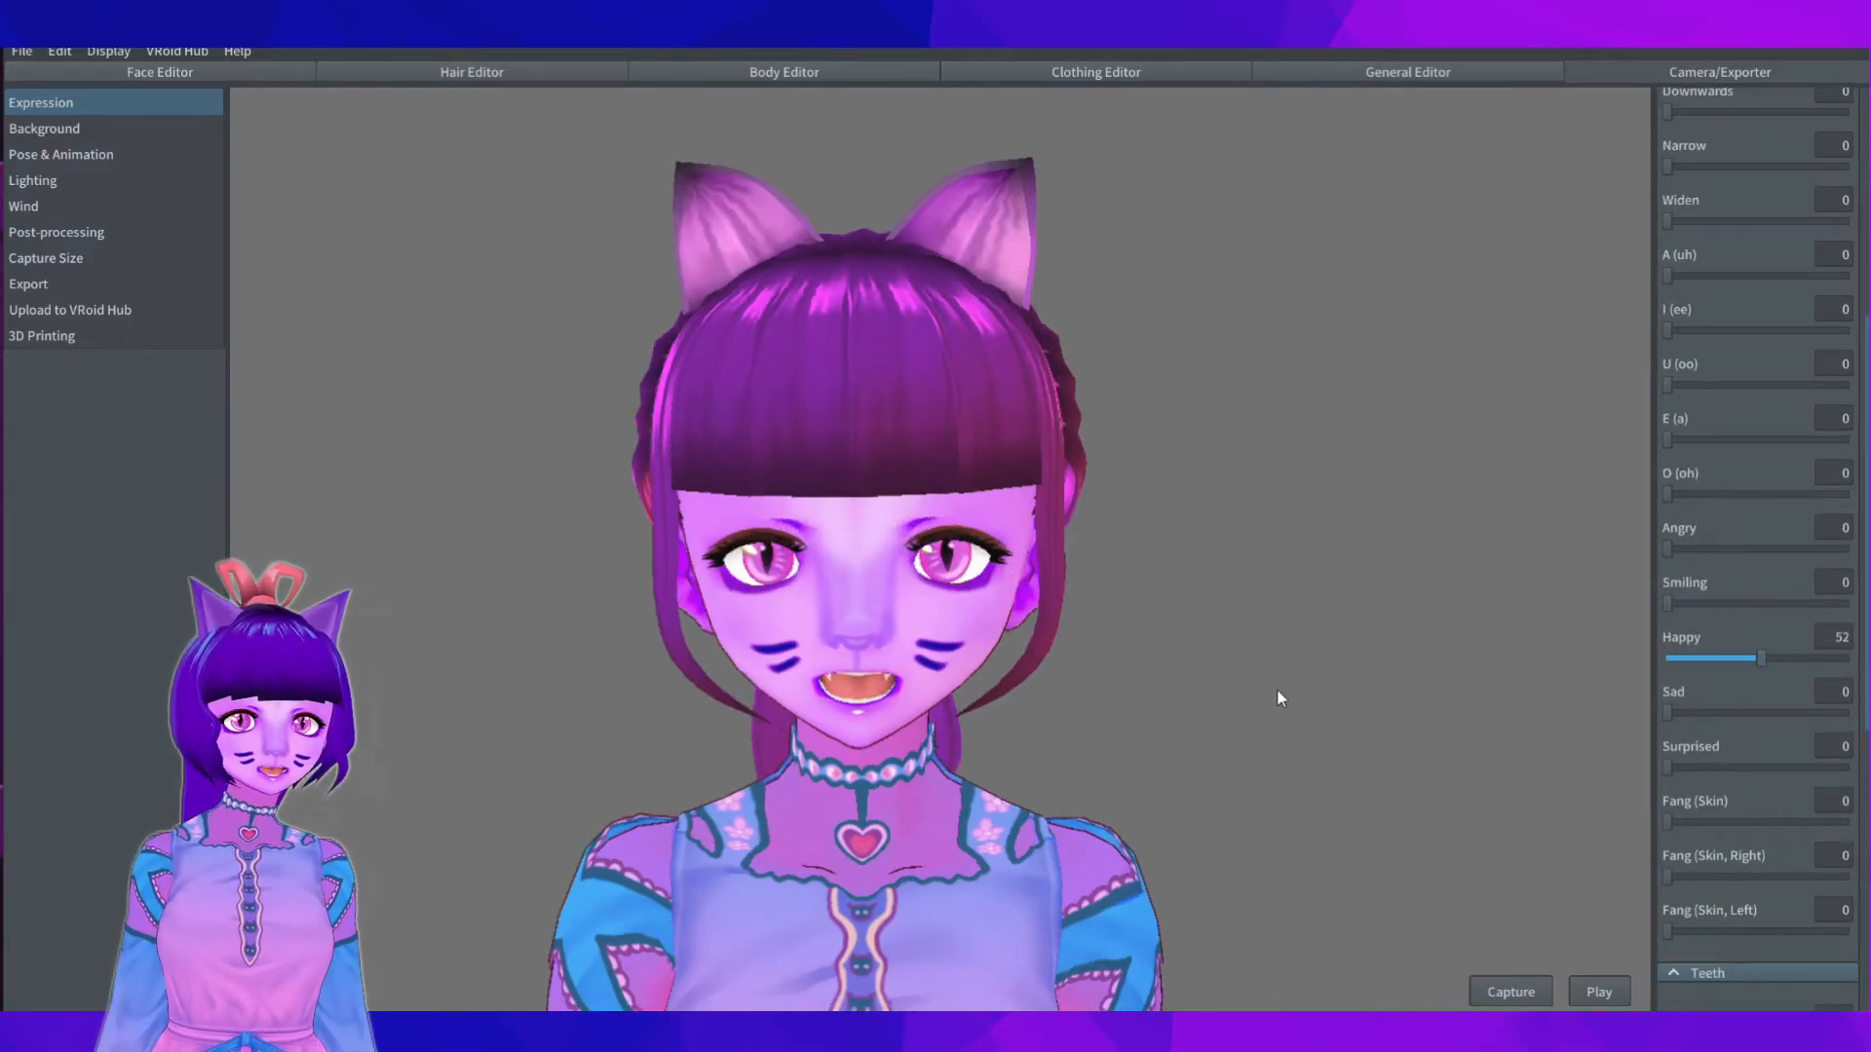
Step: Set the Fangs 1 (Lower) teeth value to 39 and check the fangs from the side and front
{"action": "middle_click_drag", "start_coordinate": [1277, 687], "coordinate": [1259, 618]}
{"action": "scroll", "coordinate": [1698, 662], "scroll_direction": "down", "scroll_amount": 9}
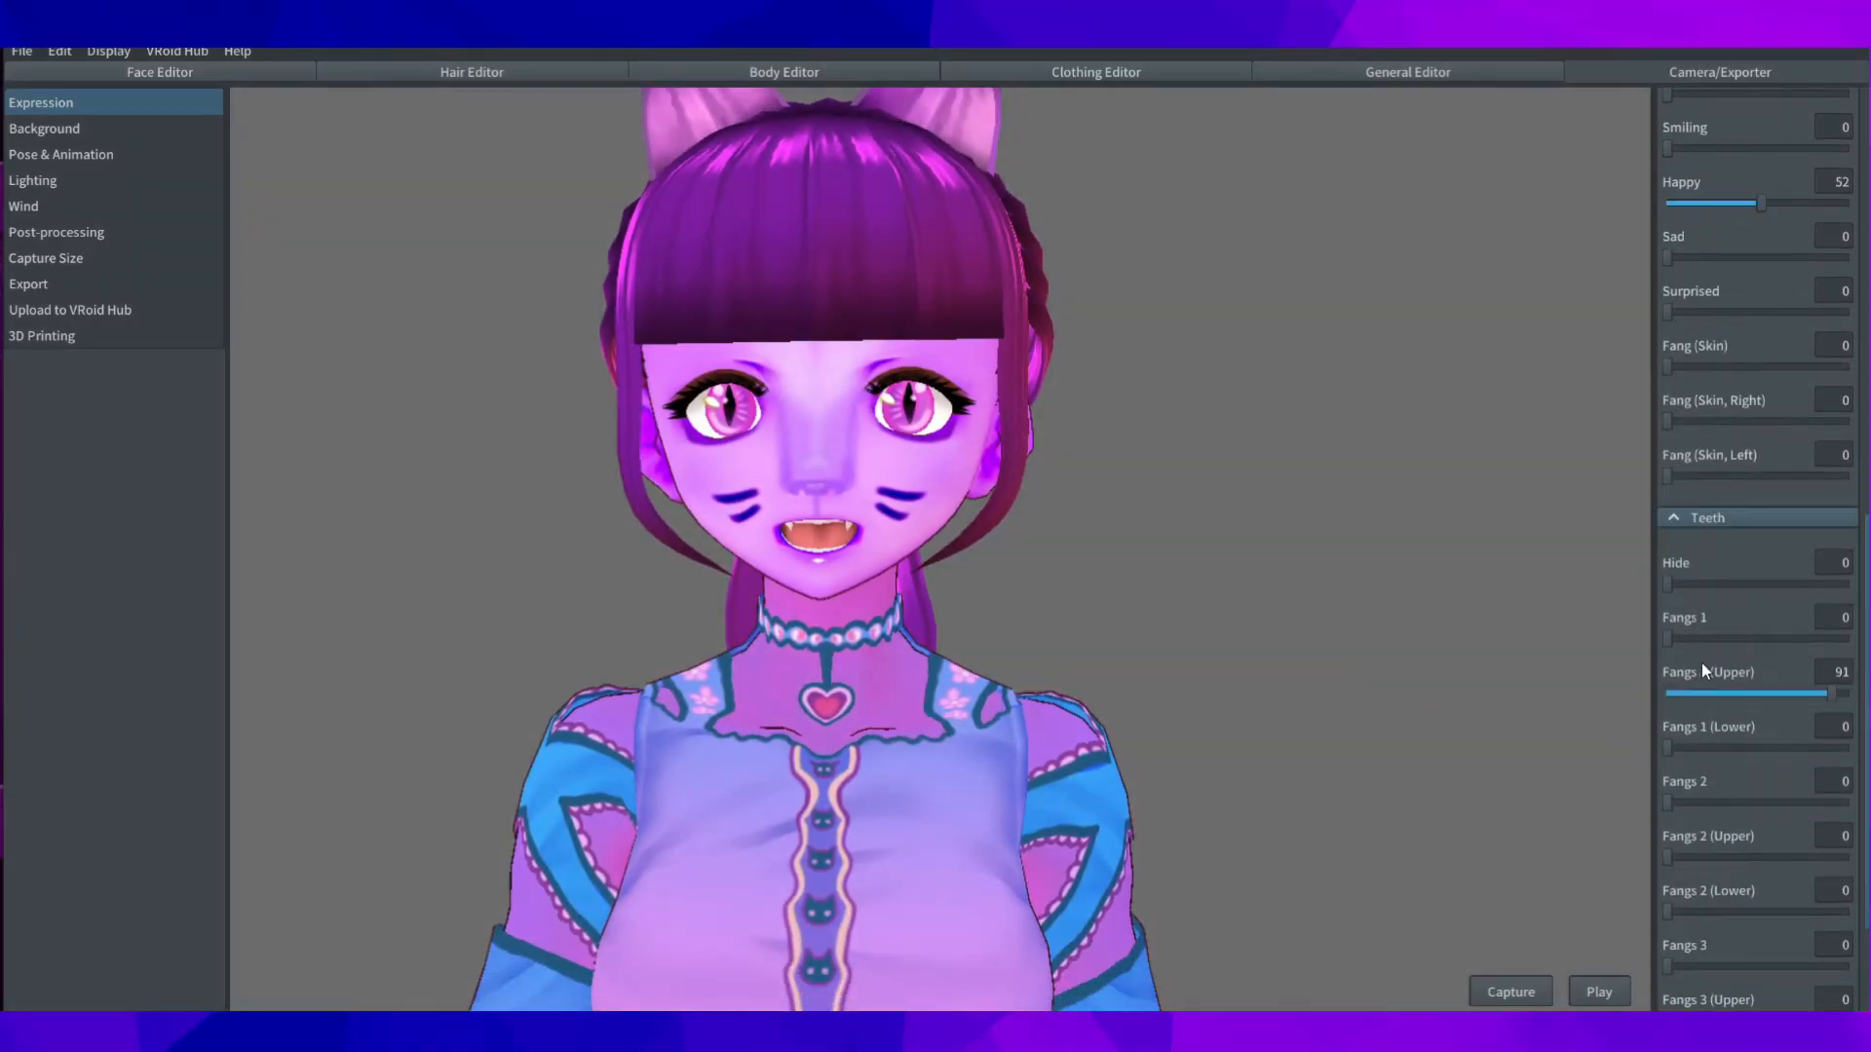
{"action": "left_click_drag", "start_coordinate": [1672, 747], "coordinate": [1861, 765]}
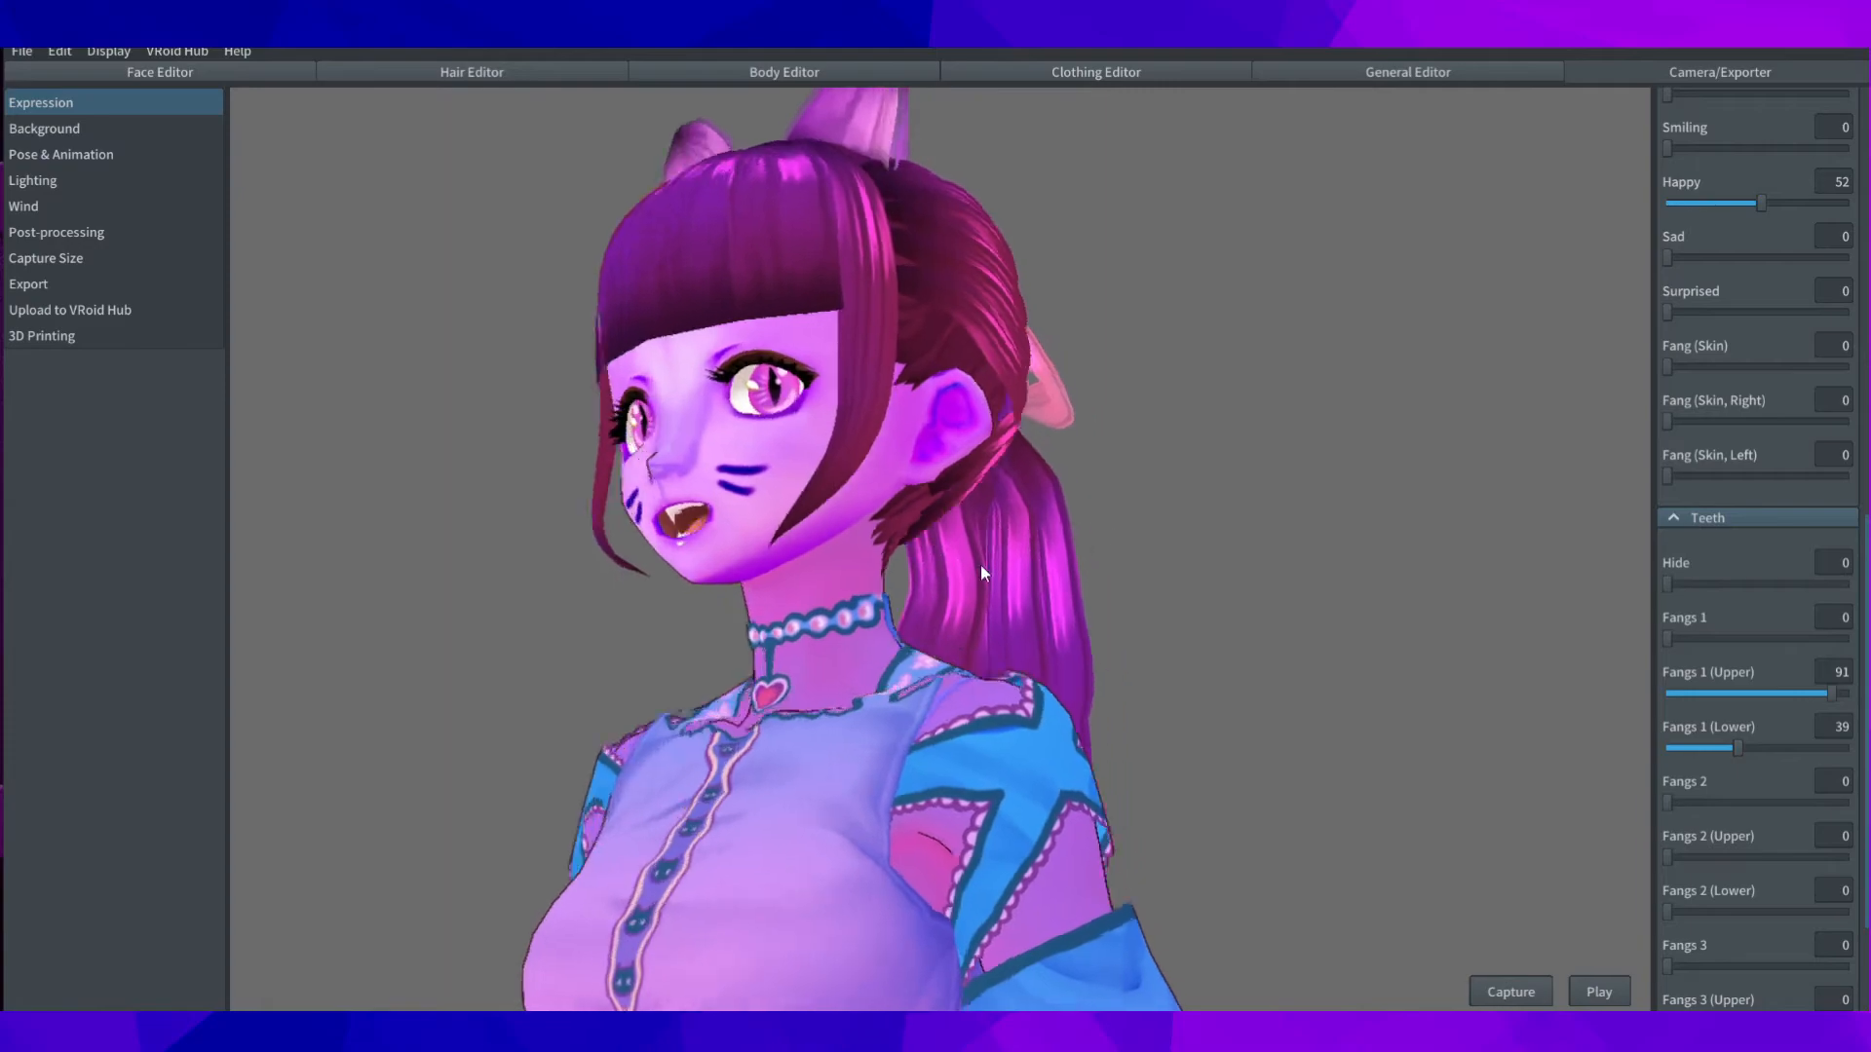
{"action": "scroll", "coordinate": [1012, 575], "scroll_direction": "down", "scroll_amount": 5}
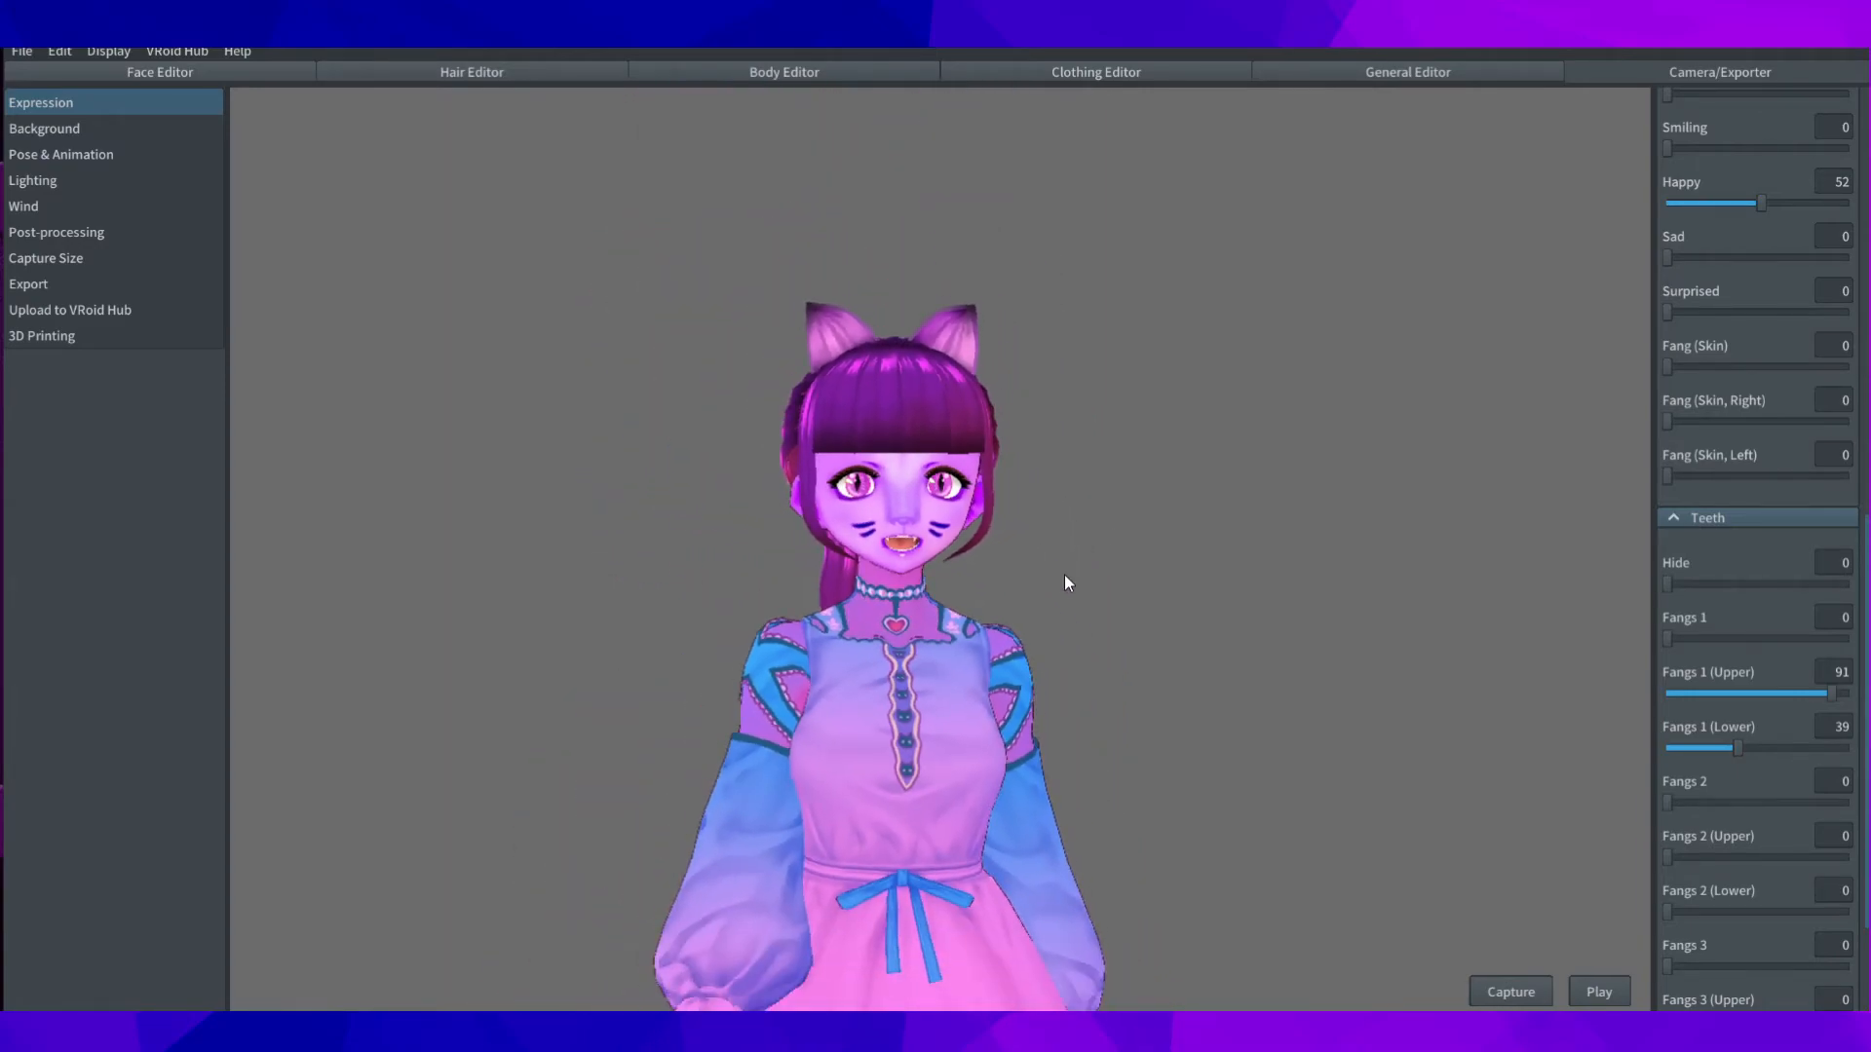
{"action": "right_click_drag", "start_coordinate": [1043, 582], "coordinate": [1261, 583]}
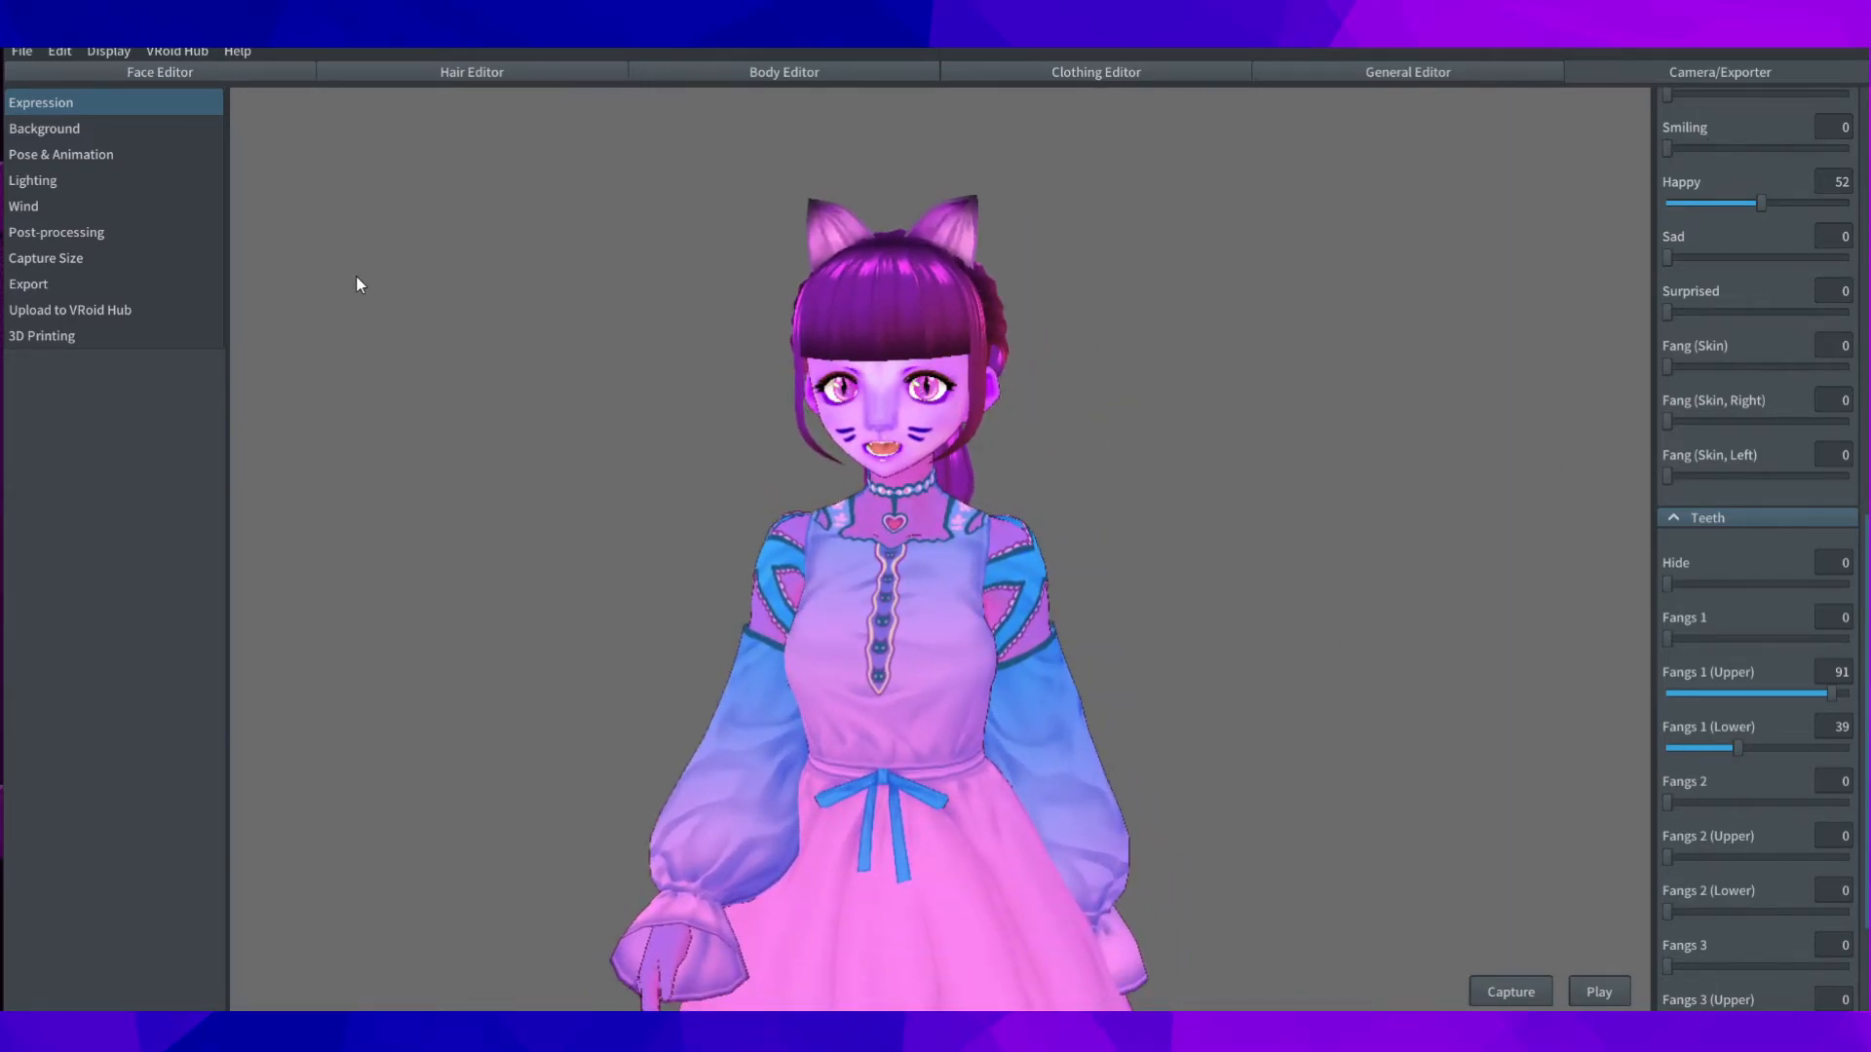
Step: Start the VRM export, naming the avatar Avatar tutorial and entering the author's name
{"action": "left_click", "coordinate": [56, 283]}
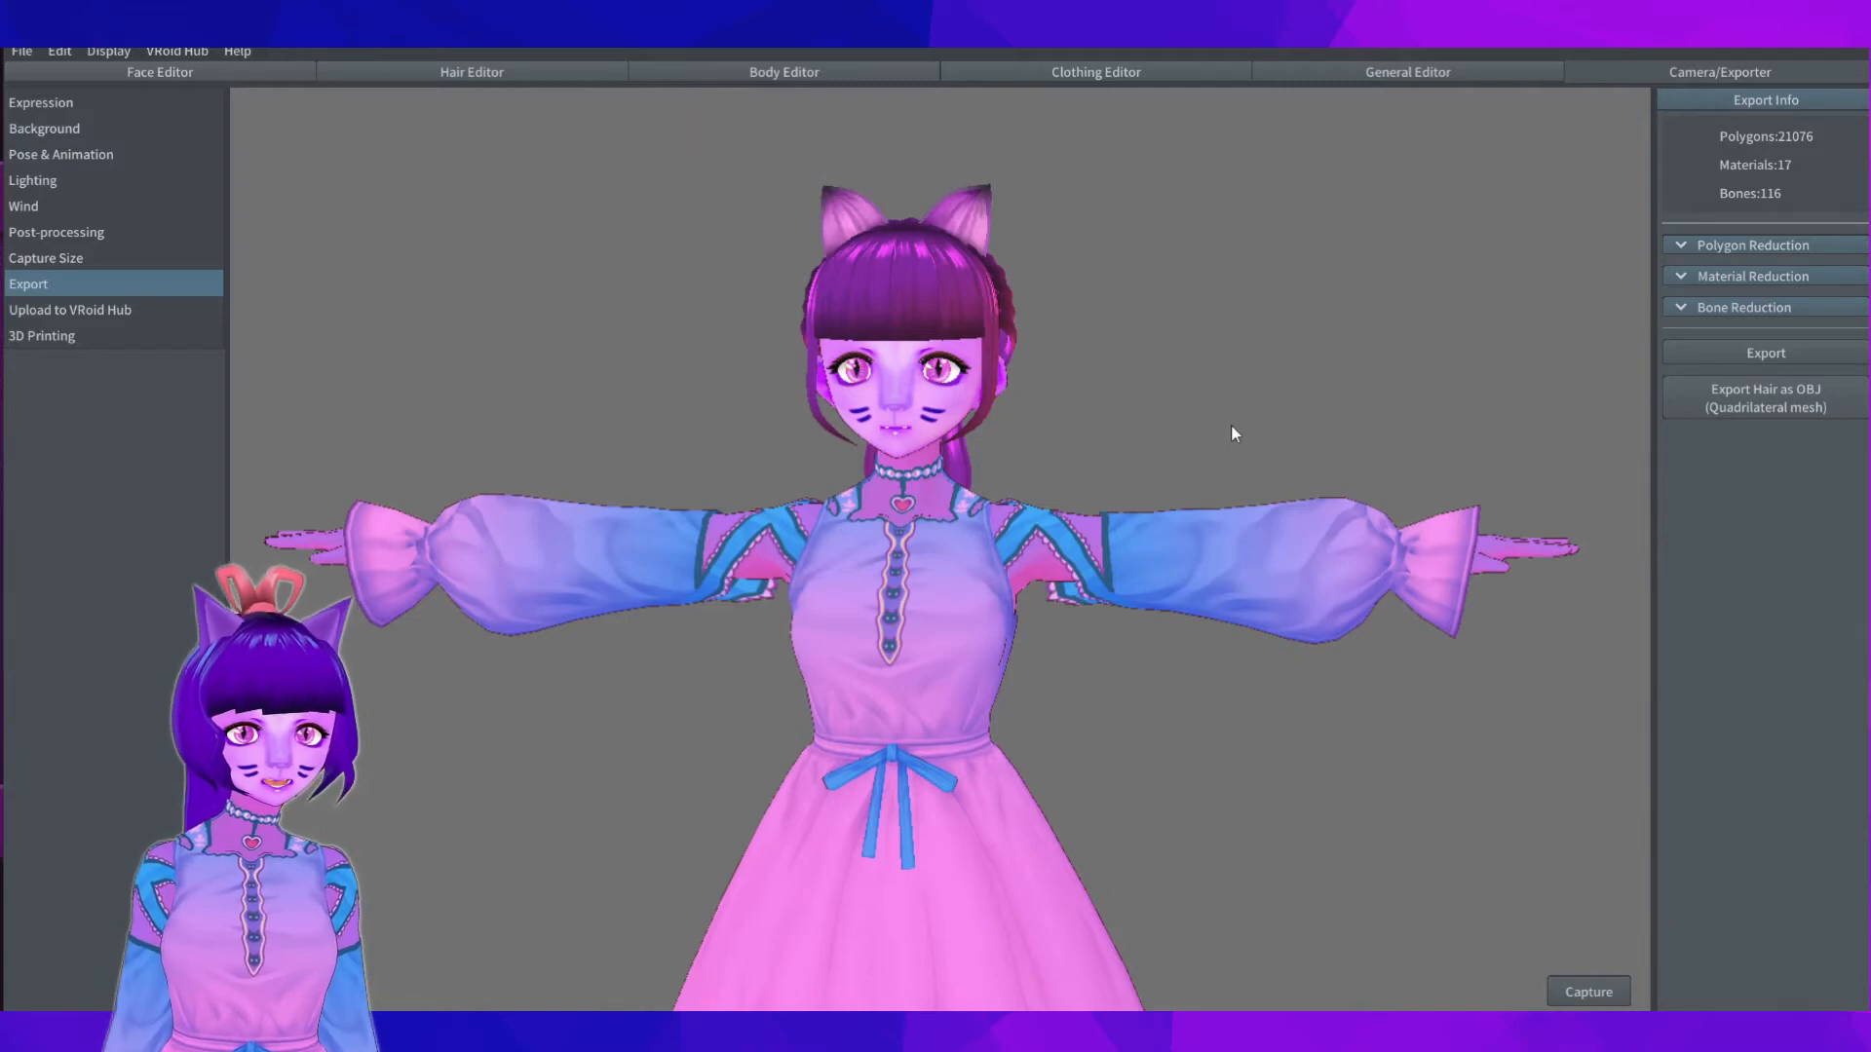
{"action": "left_click", "coordinate": [1745, 357]}
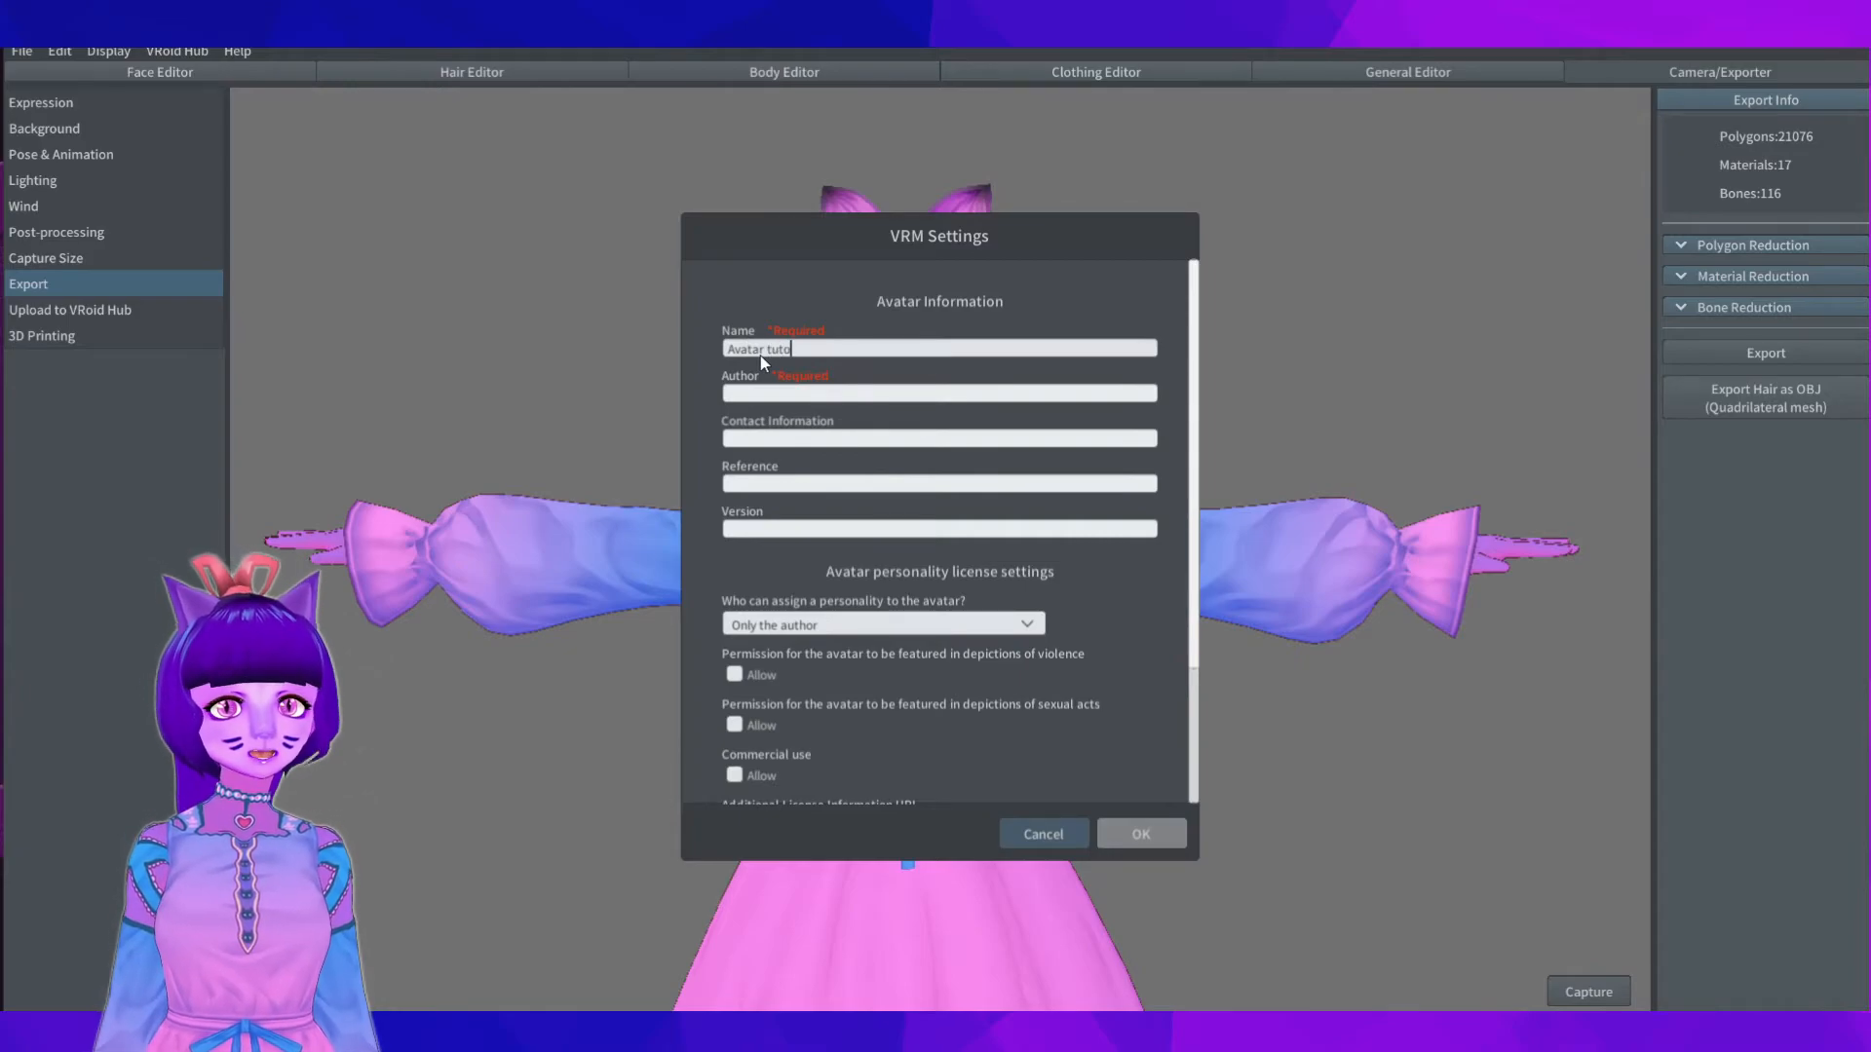
{"action": "left_click", "coordinate": [764, 396]}
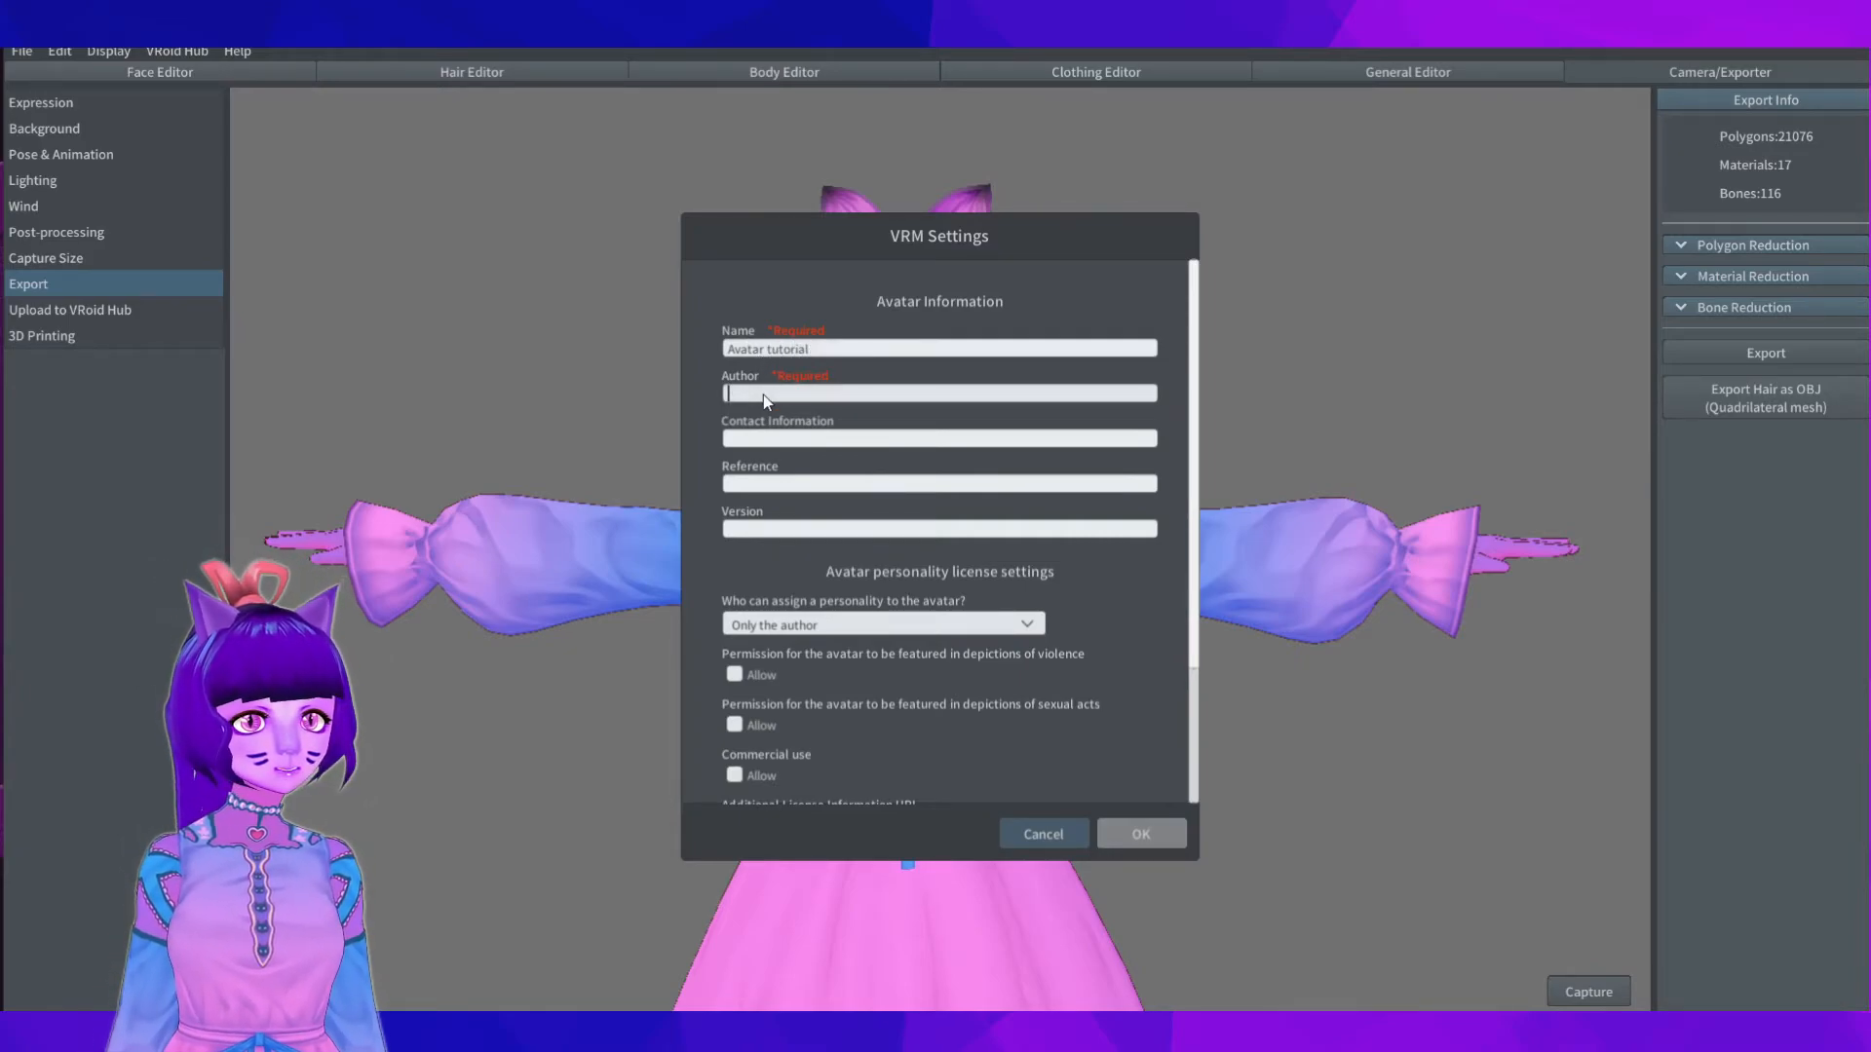
{"action": "type", "text": "catto"}
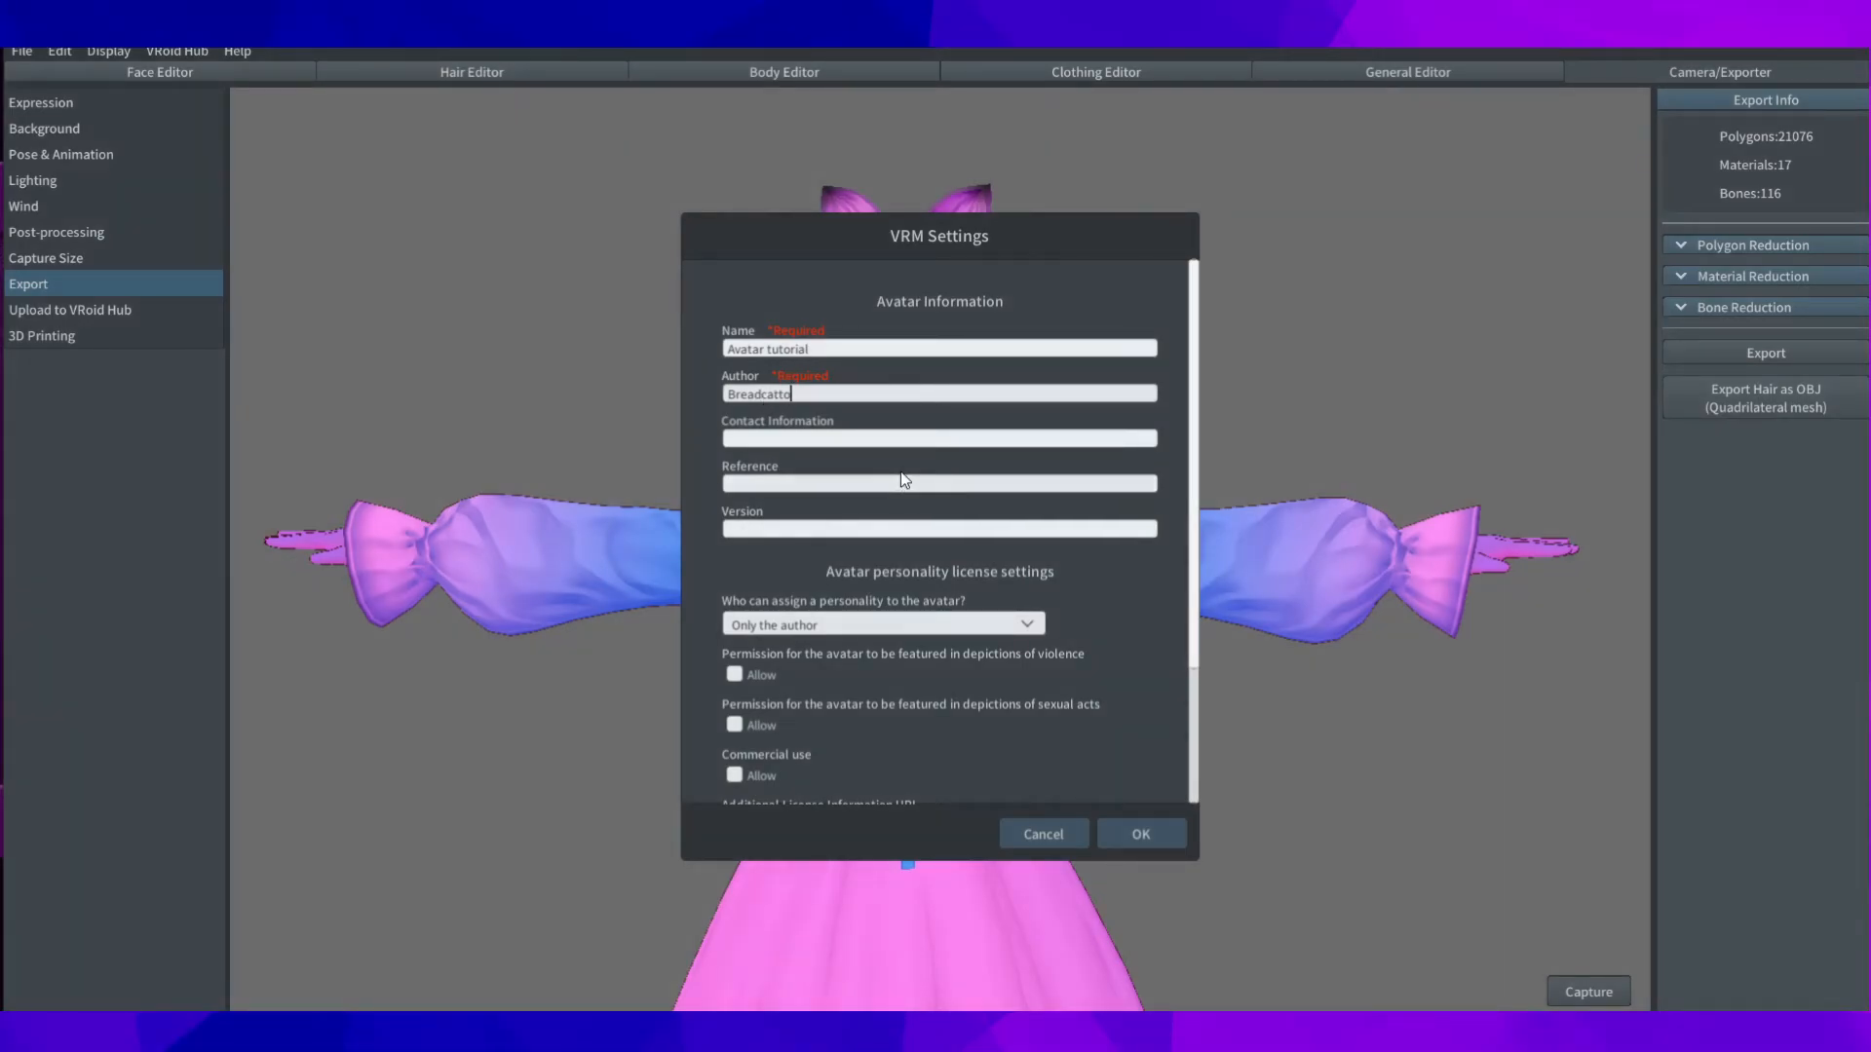
Step: Keep the Only the author and Redistribution Prohibited license settings and save the VRM file as Tutorial Avatar
{"action": "scroll", "coordinate": [1019, 489], "scroll_direction": "down", "scroll_amount": 1}
{"action": "scroll", "coordinate": [1026, 499], "scroll_direction": "down", "scroll_amount": 2}
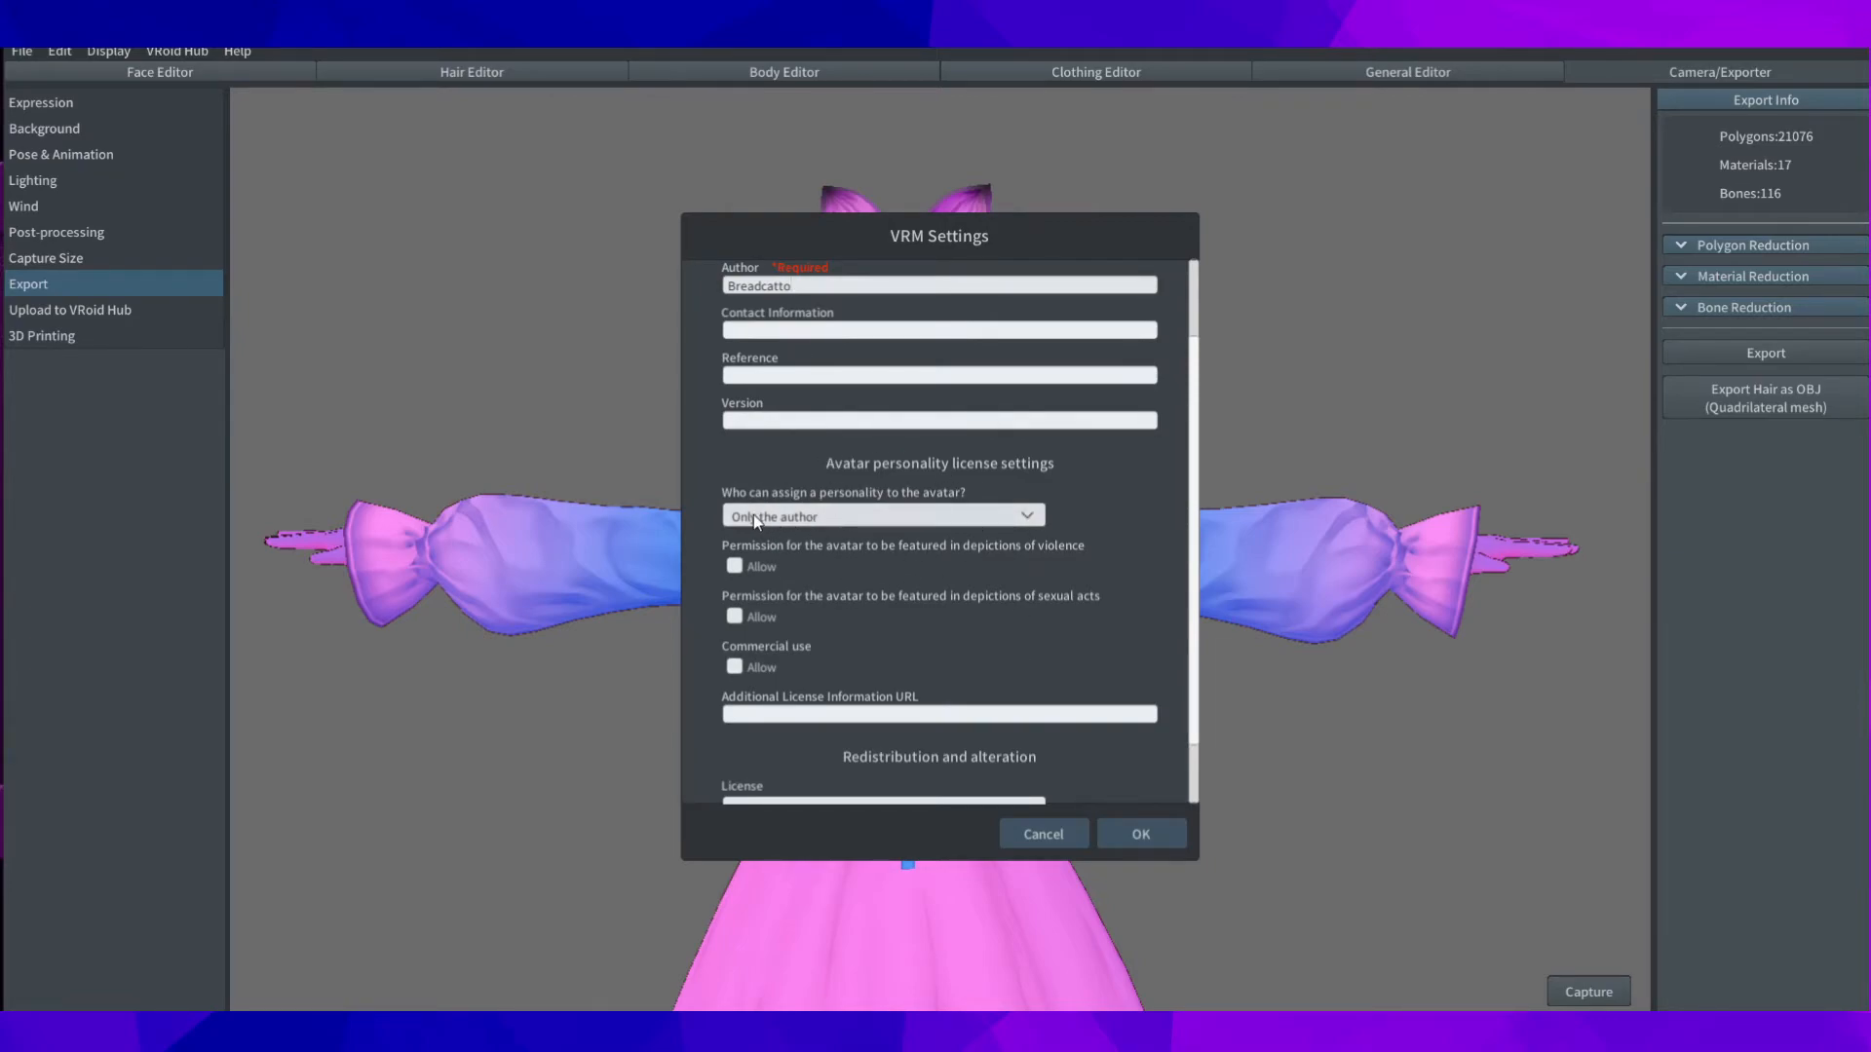
{"action": "scroll", "coordinate": [844, 549], "scroll_direction": "down", "scroll_amount": 1}
{"action": "scroll", "coordinate": [877, 668], "scroll_direction": "down", "scroll_amount": 2}
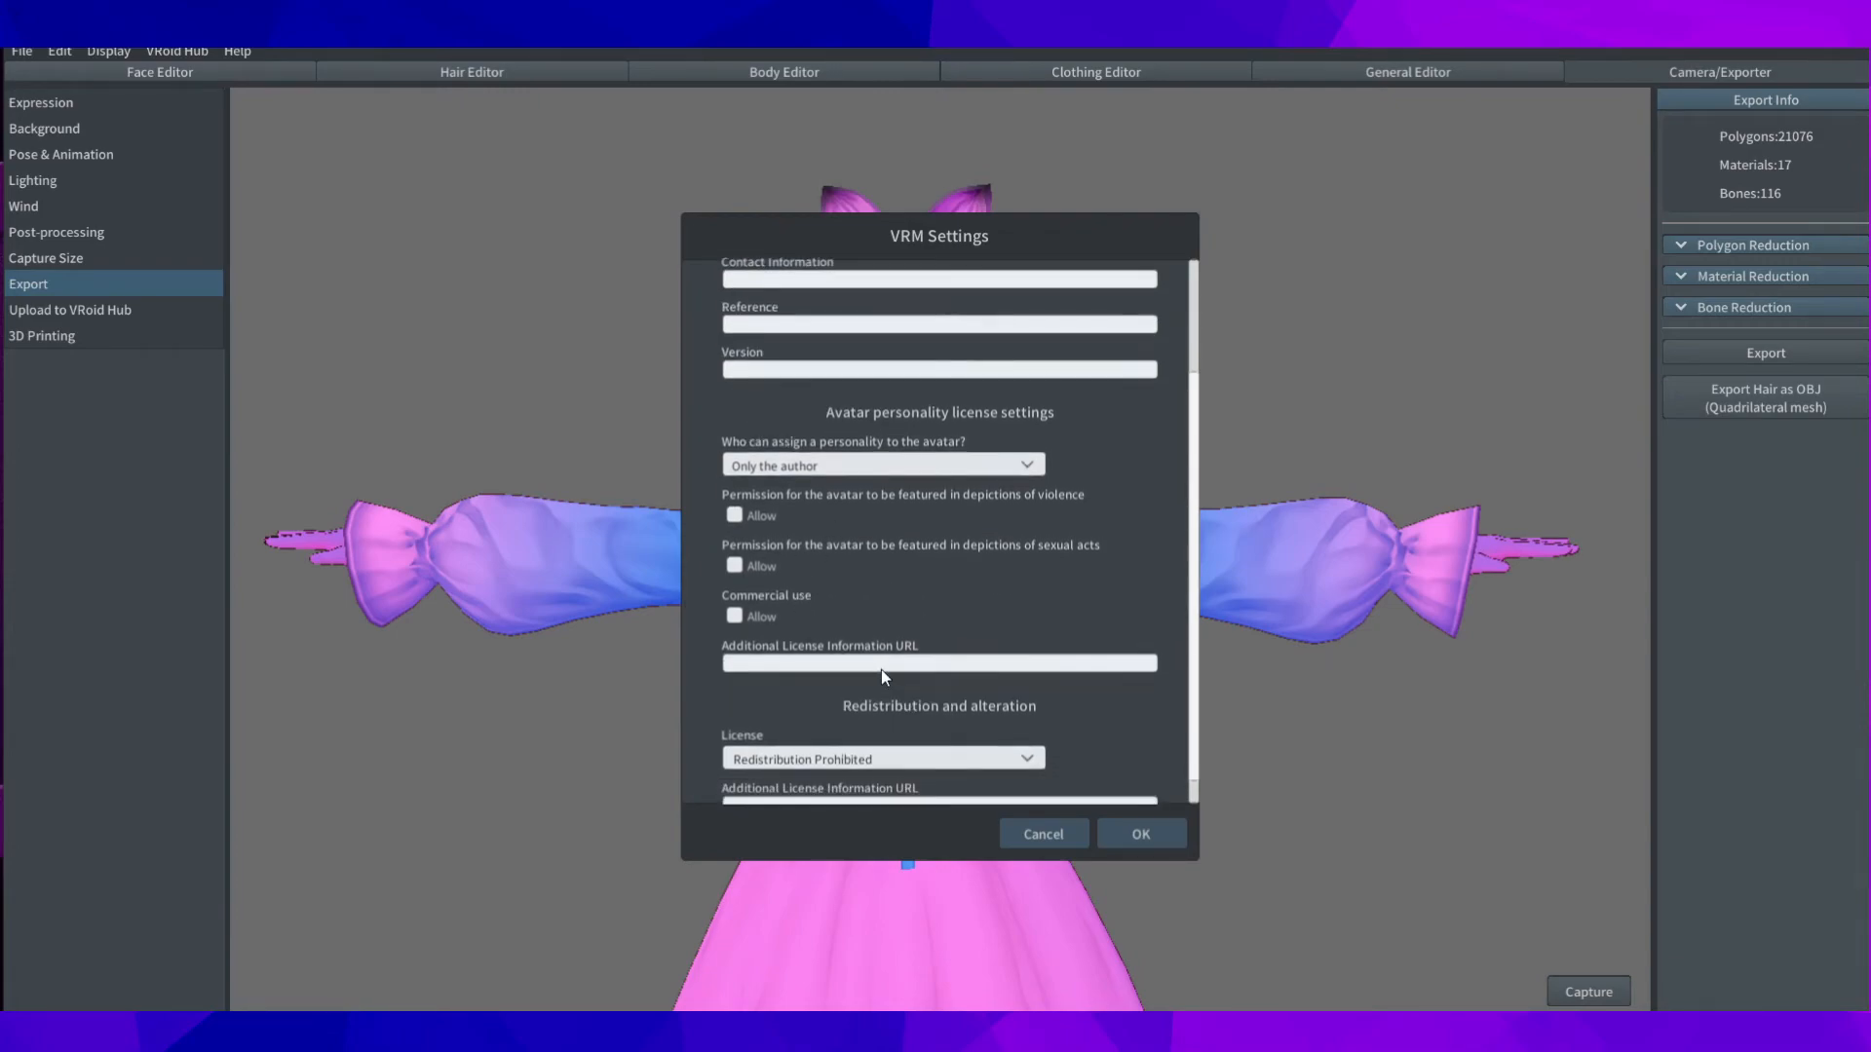
{"action": "left_click", "coordinate": [1142, 835]}
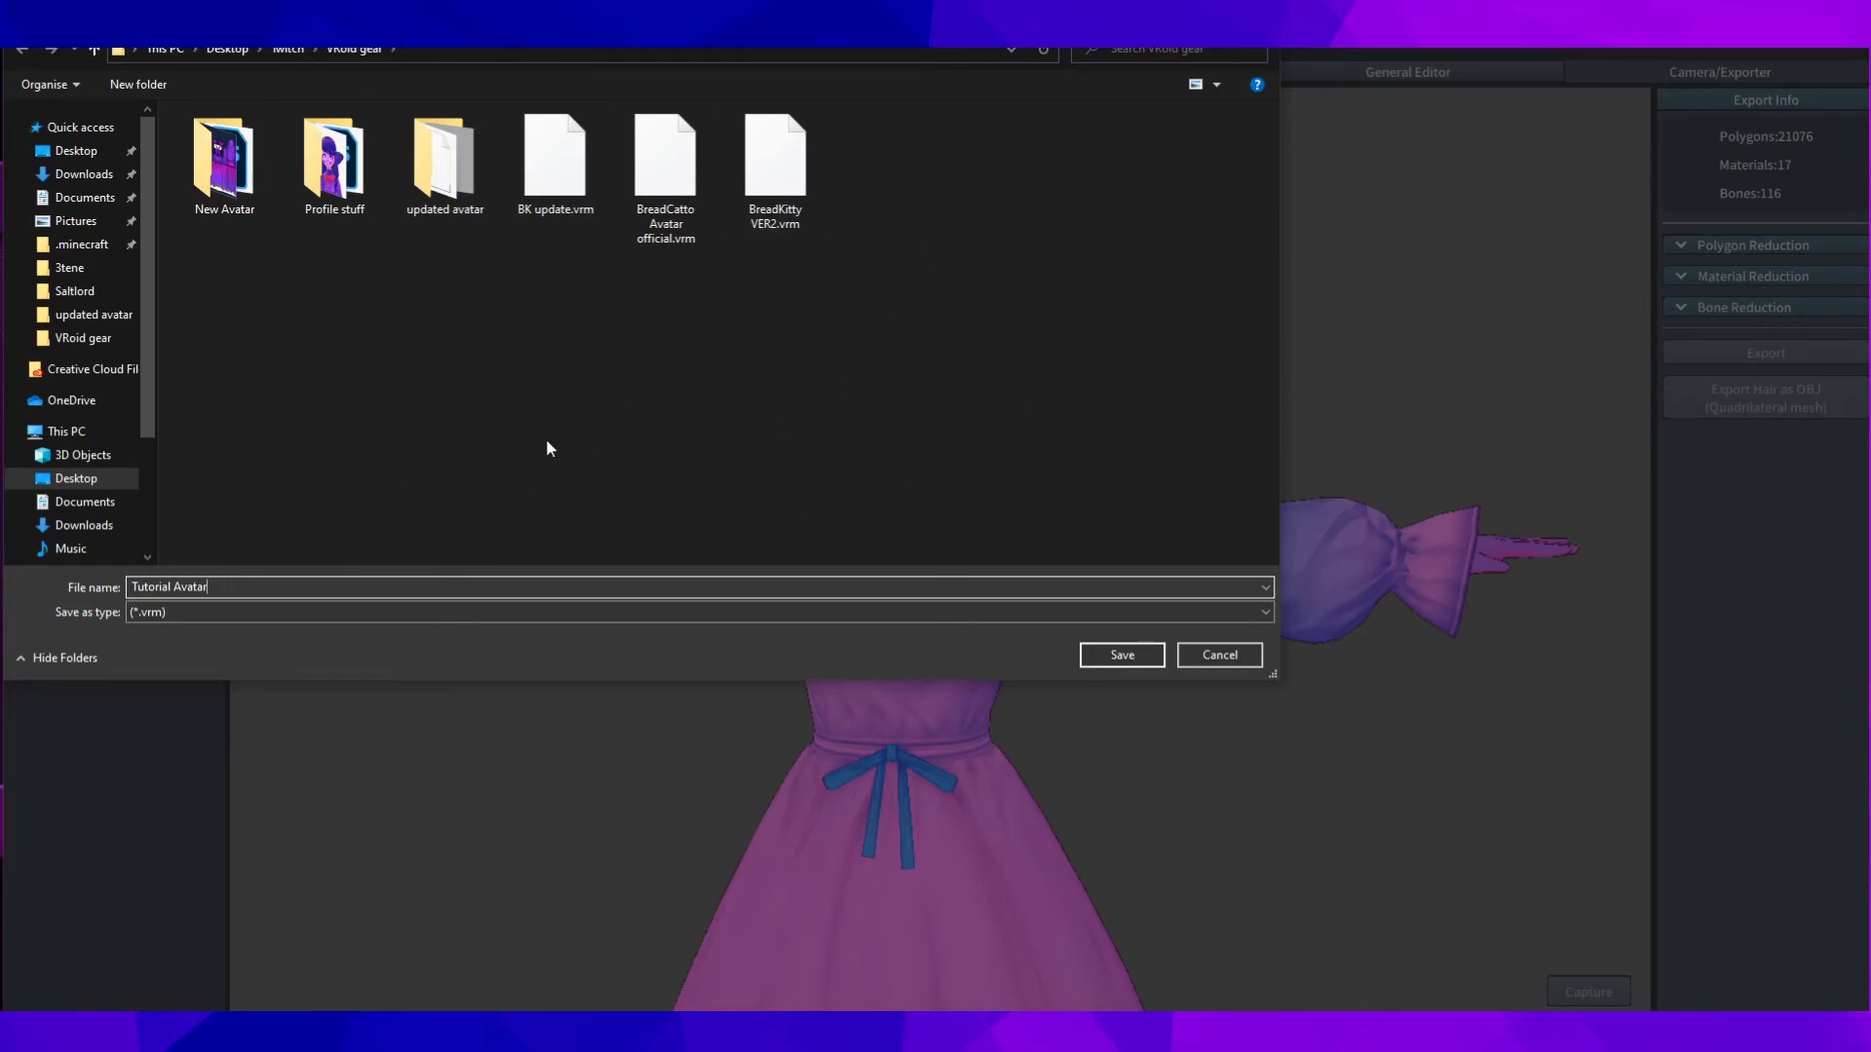
{"action": "left_click", "coordinate": [1136, 657]}
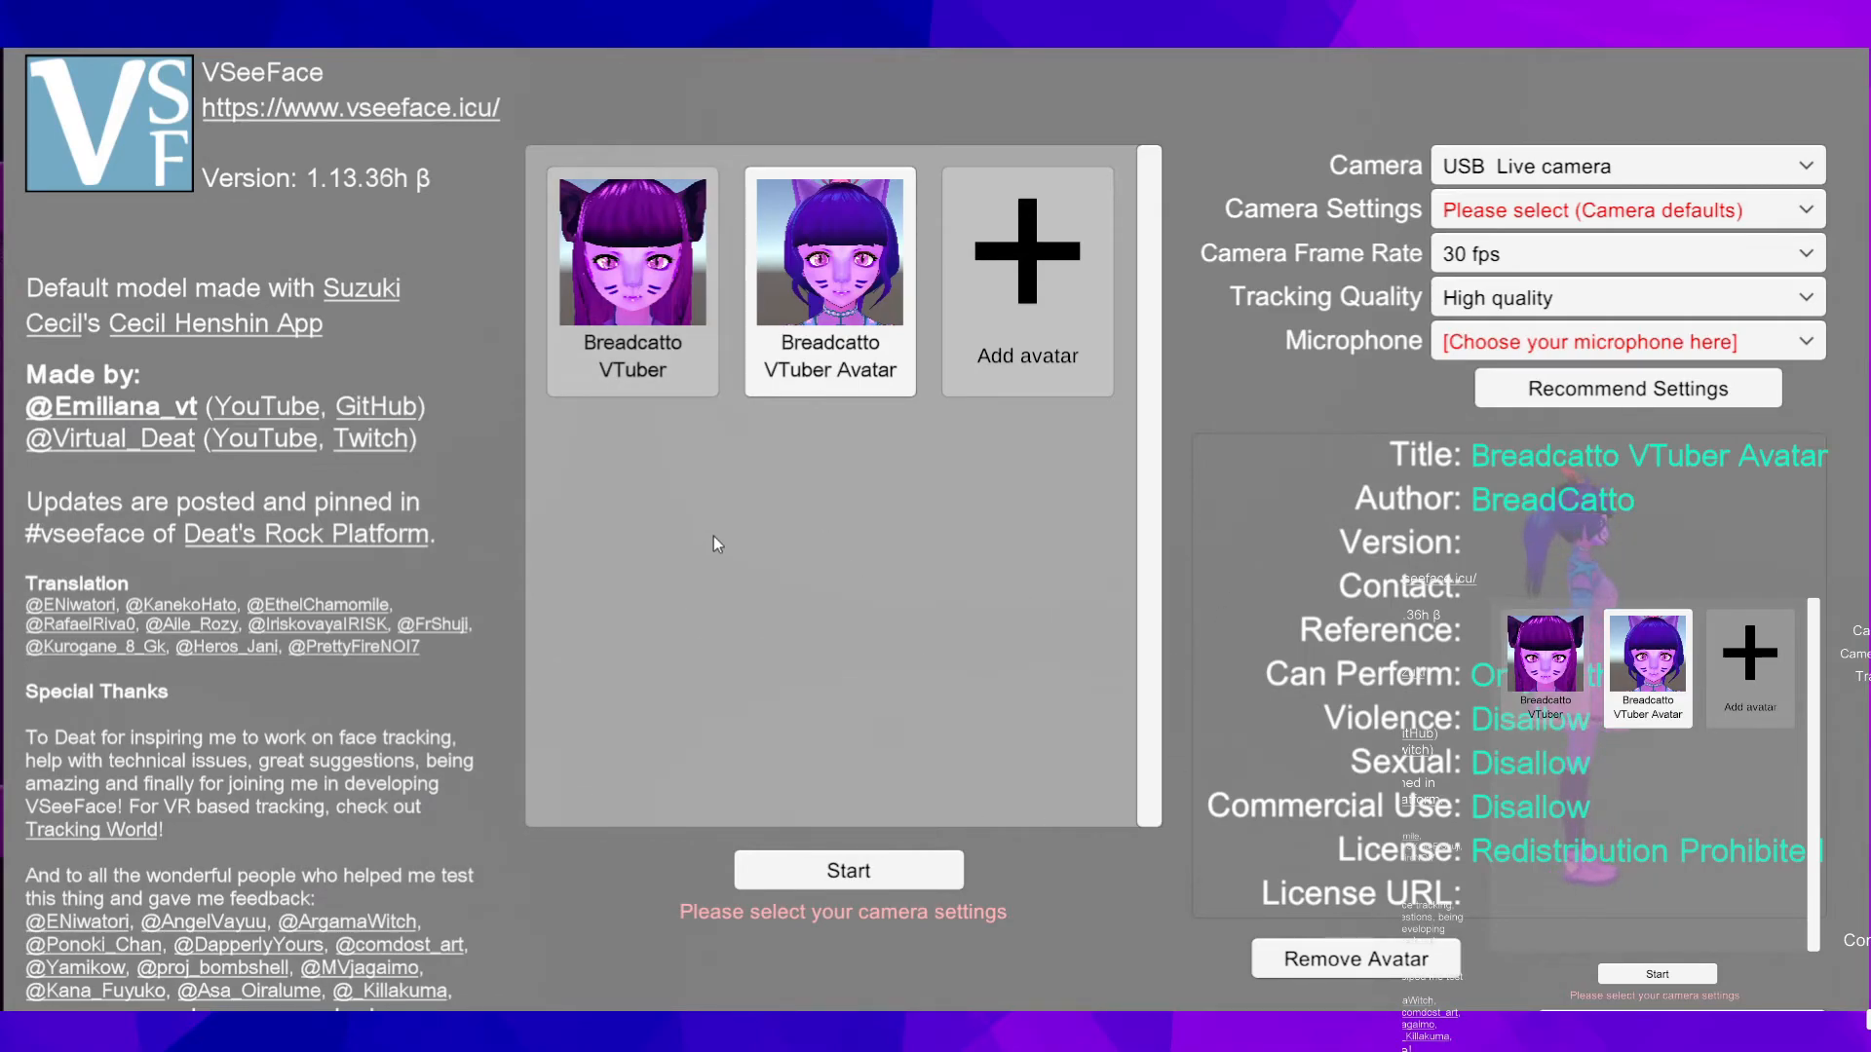
Step: Add the Tutorial Avatar.vrm file from the VRoid gear folder to VSeeFace's avatar list
{"action": "left_click", "coordinate": [1057, 320]}
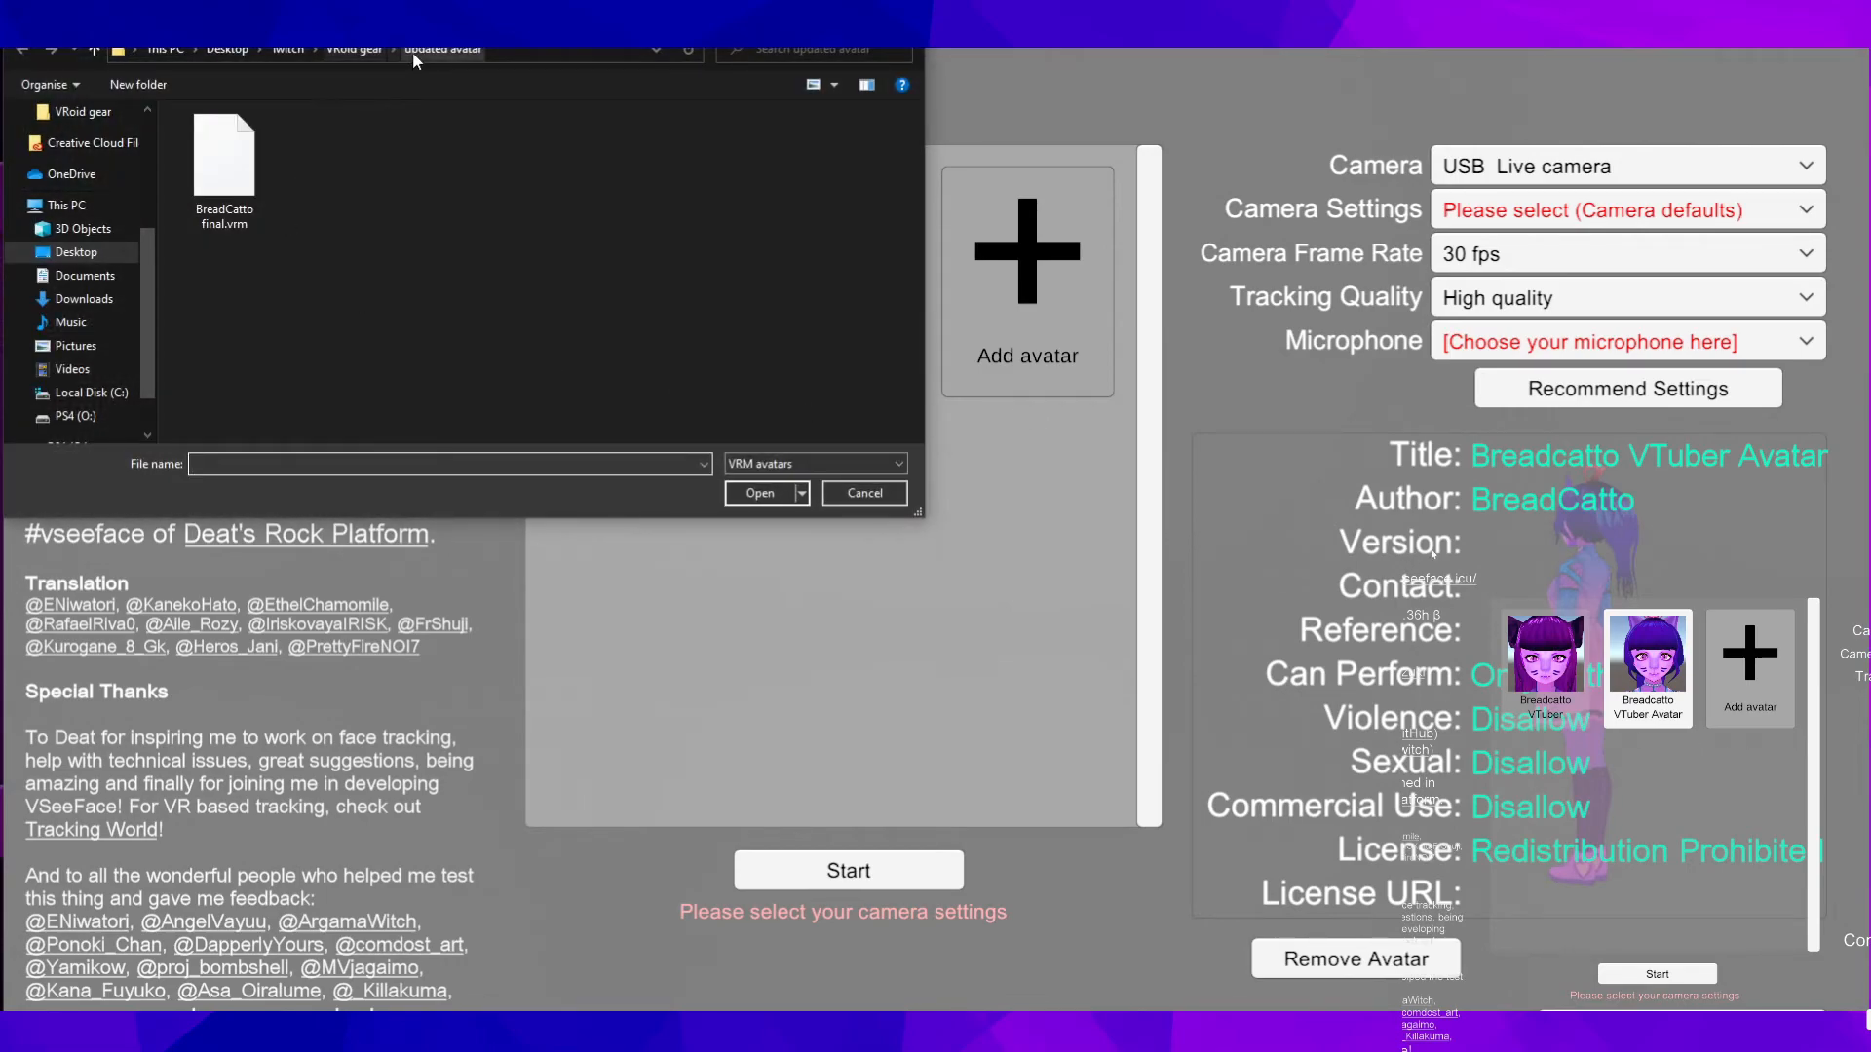
{"action": "left_click", "coordinate": [359, 49]}
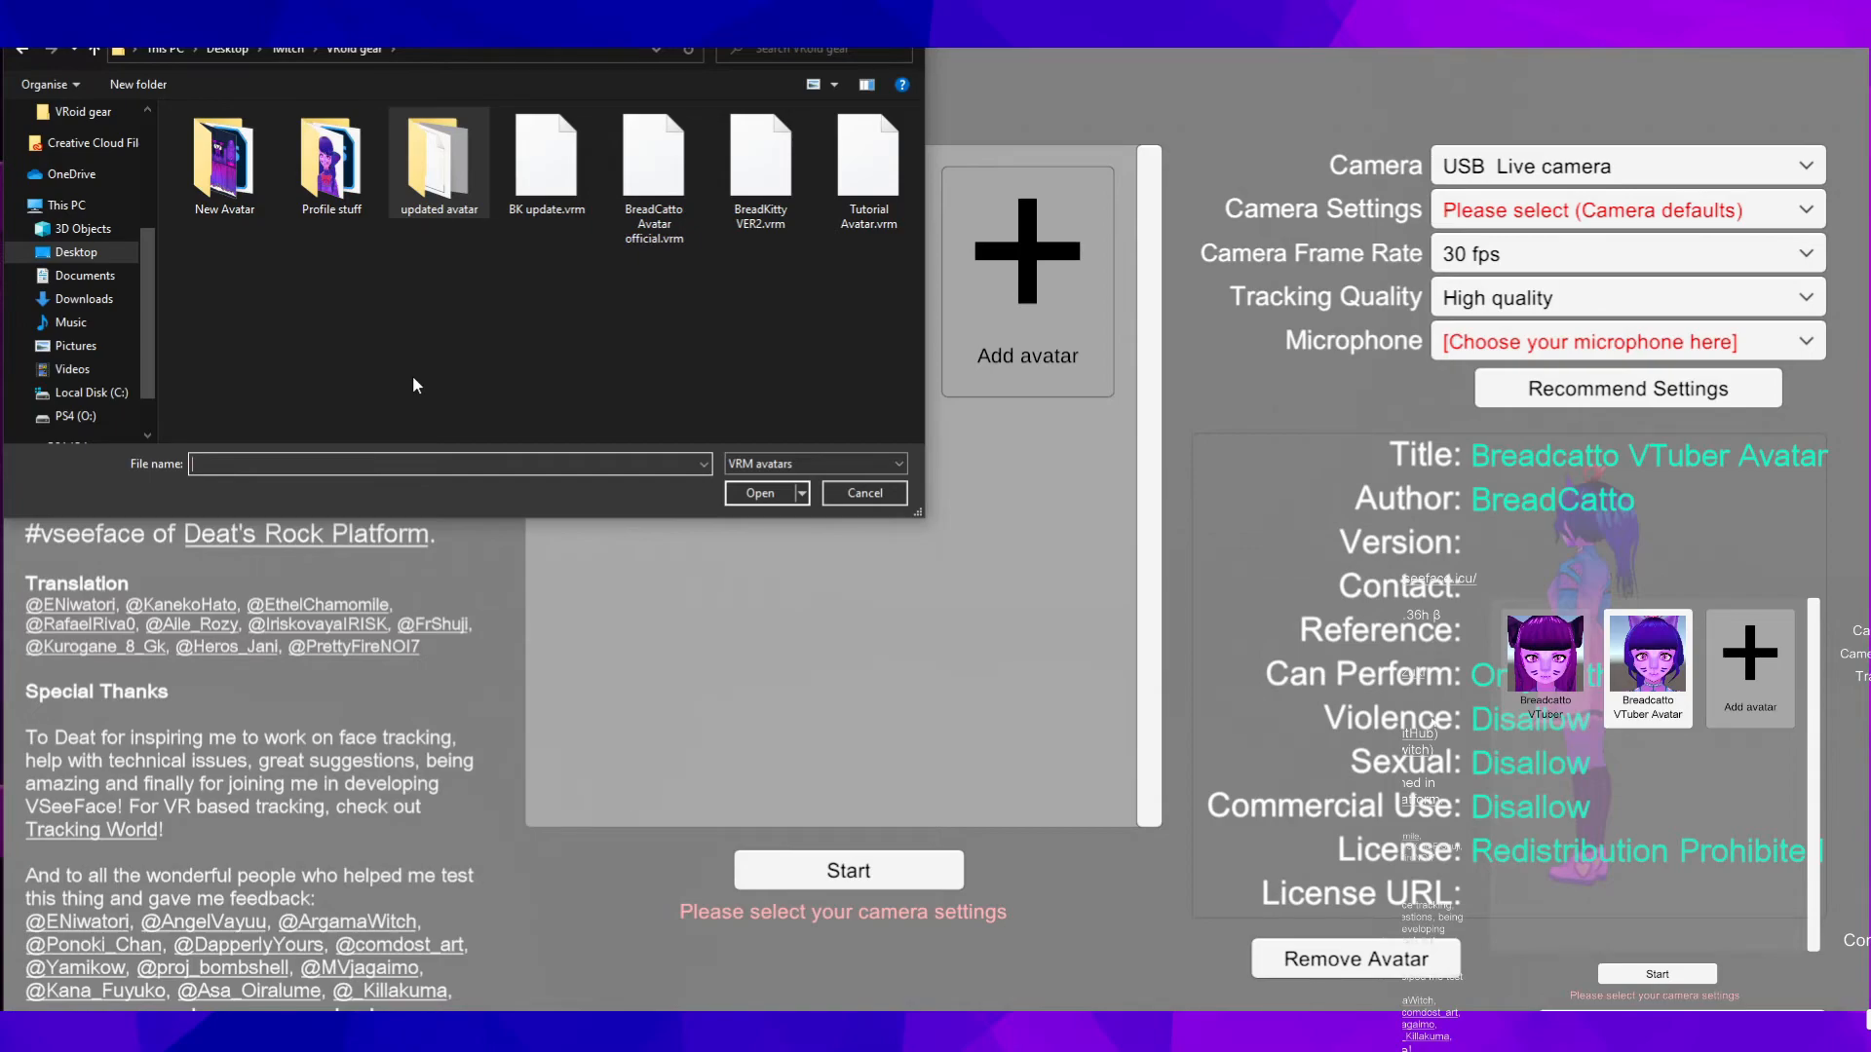
{"action": "left_click", "coordinate": [848, 185]}
{"action": "left_click", "coordinate": [762, 494]}
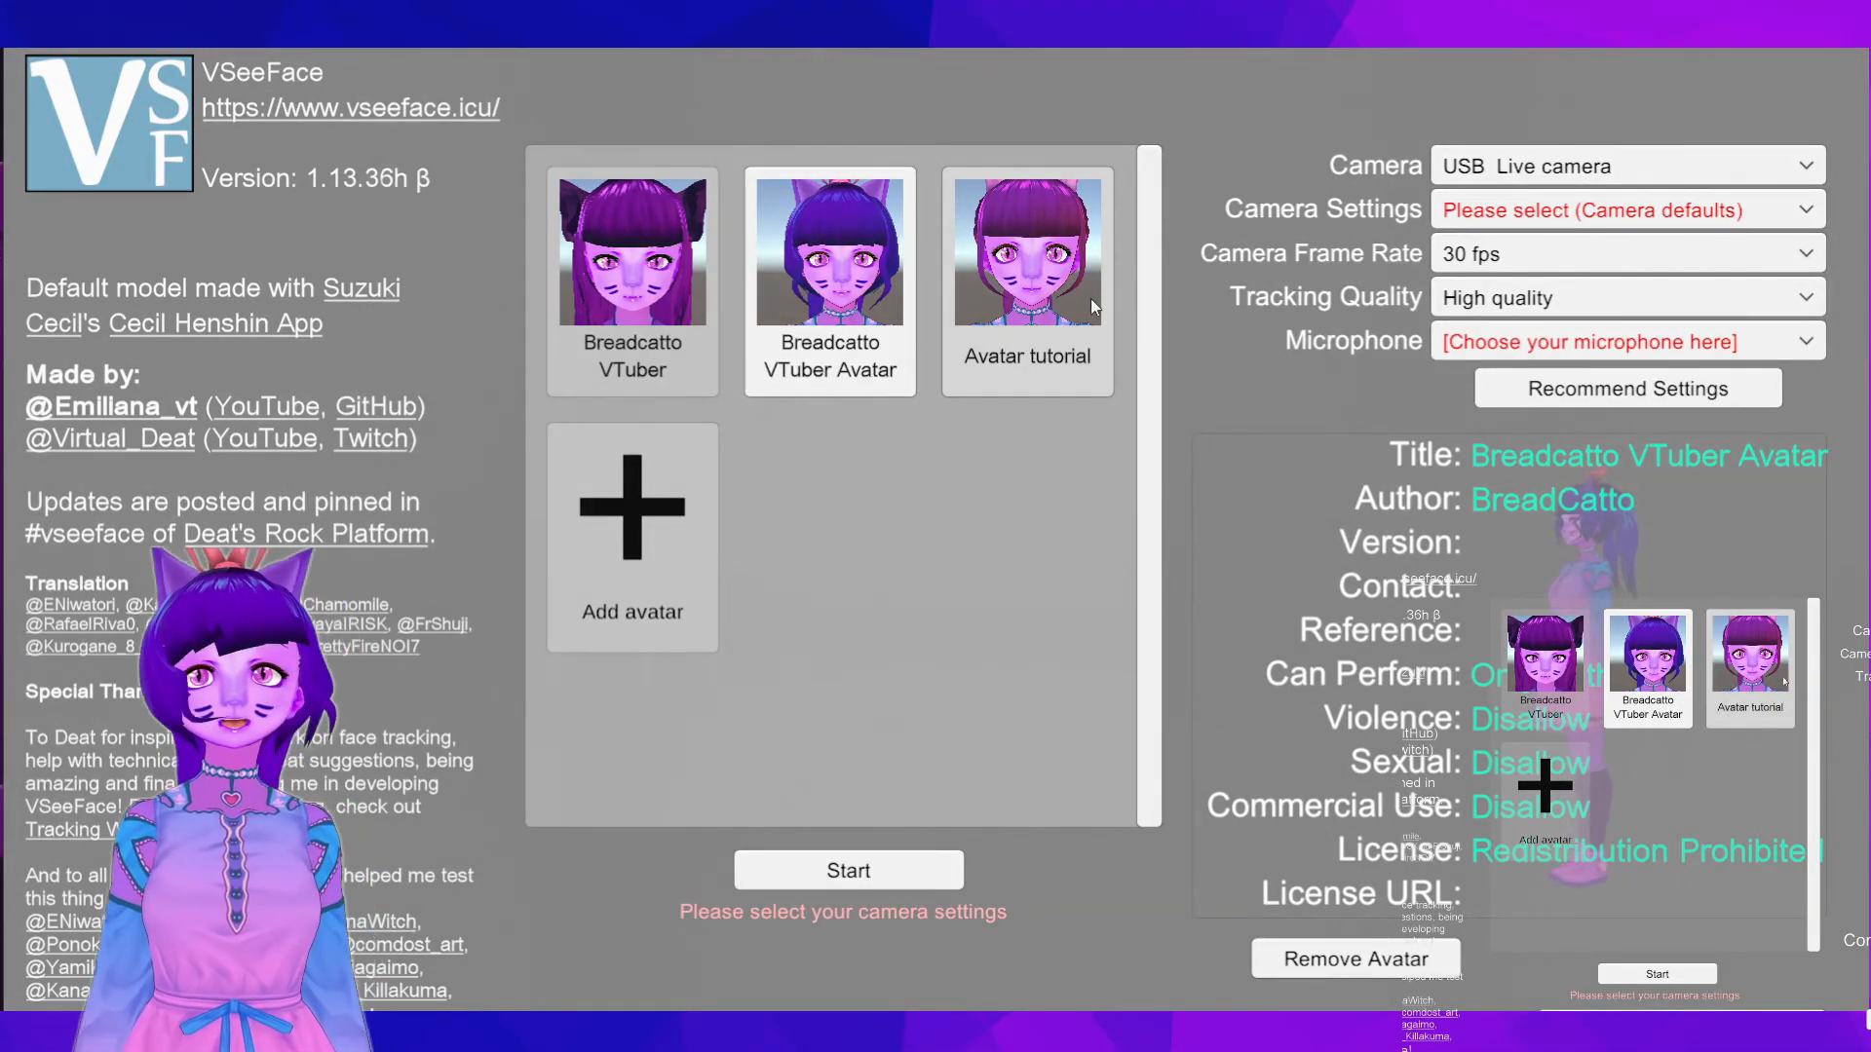
Step: Select the Avatar tutorial model, set the microphone to Microphone (Yeti Nano) and start face tracking
{"action": "left_click", "coordinate": [1076, 296]}
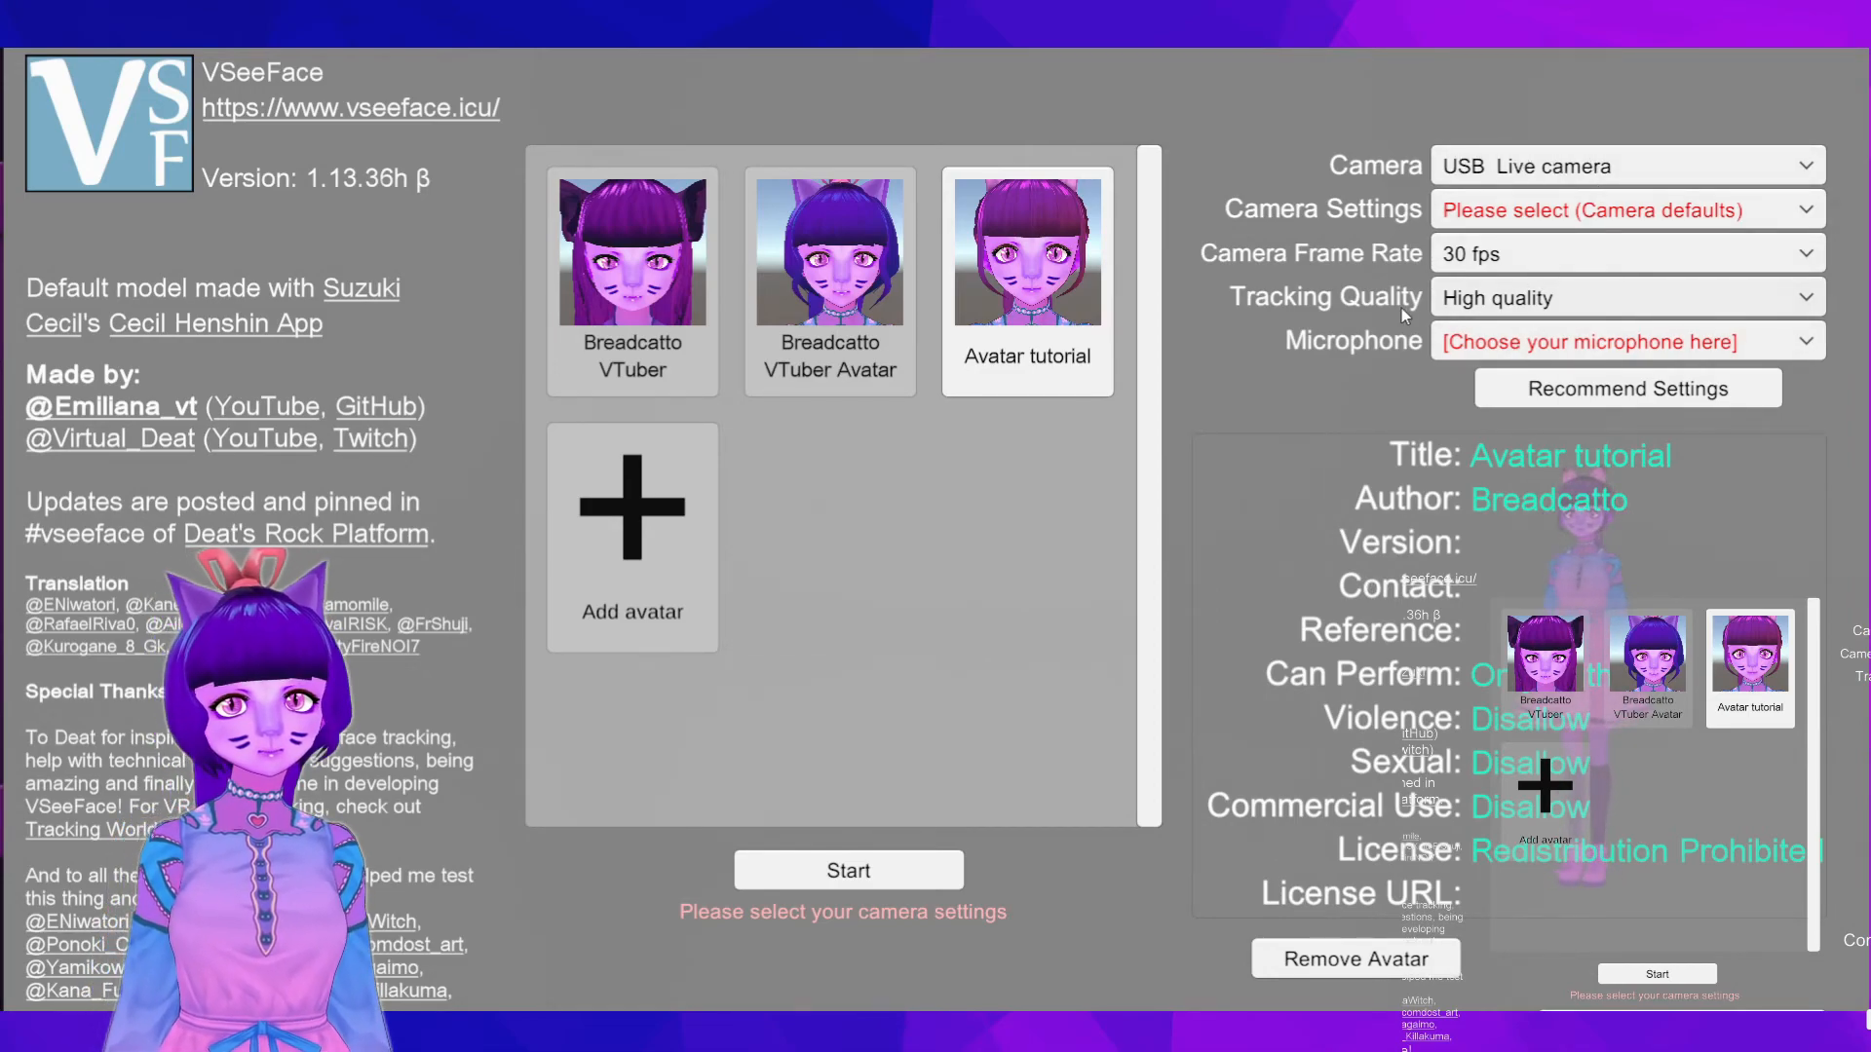
{"action": "left_click", "coordinate": [1501, 347]}
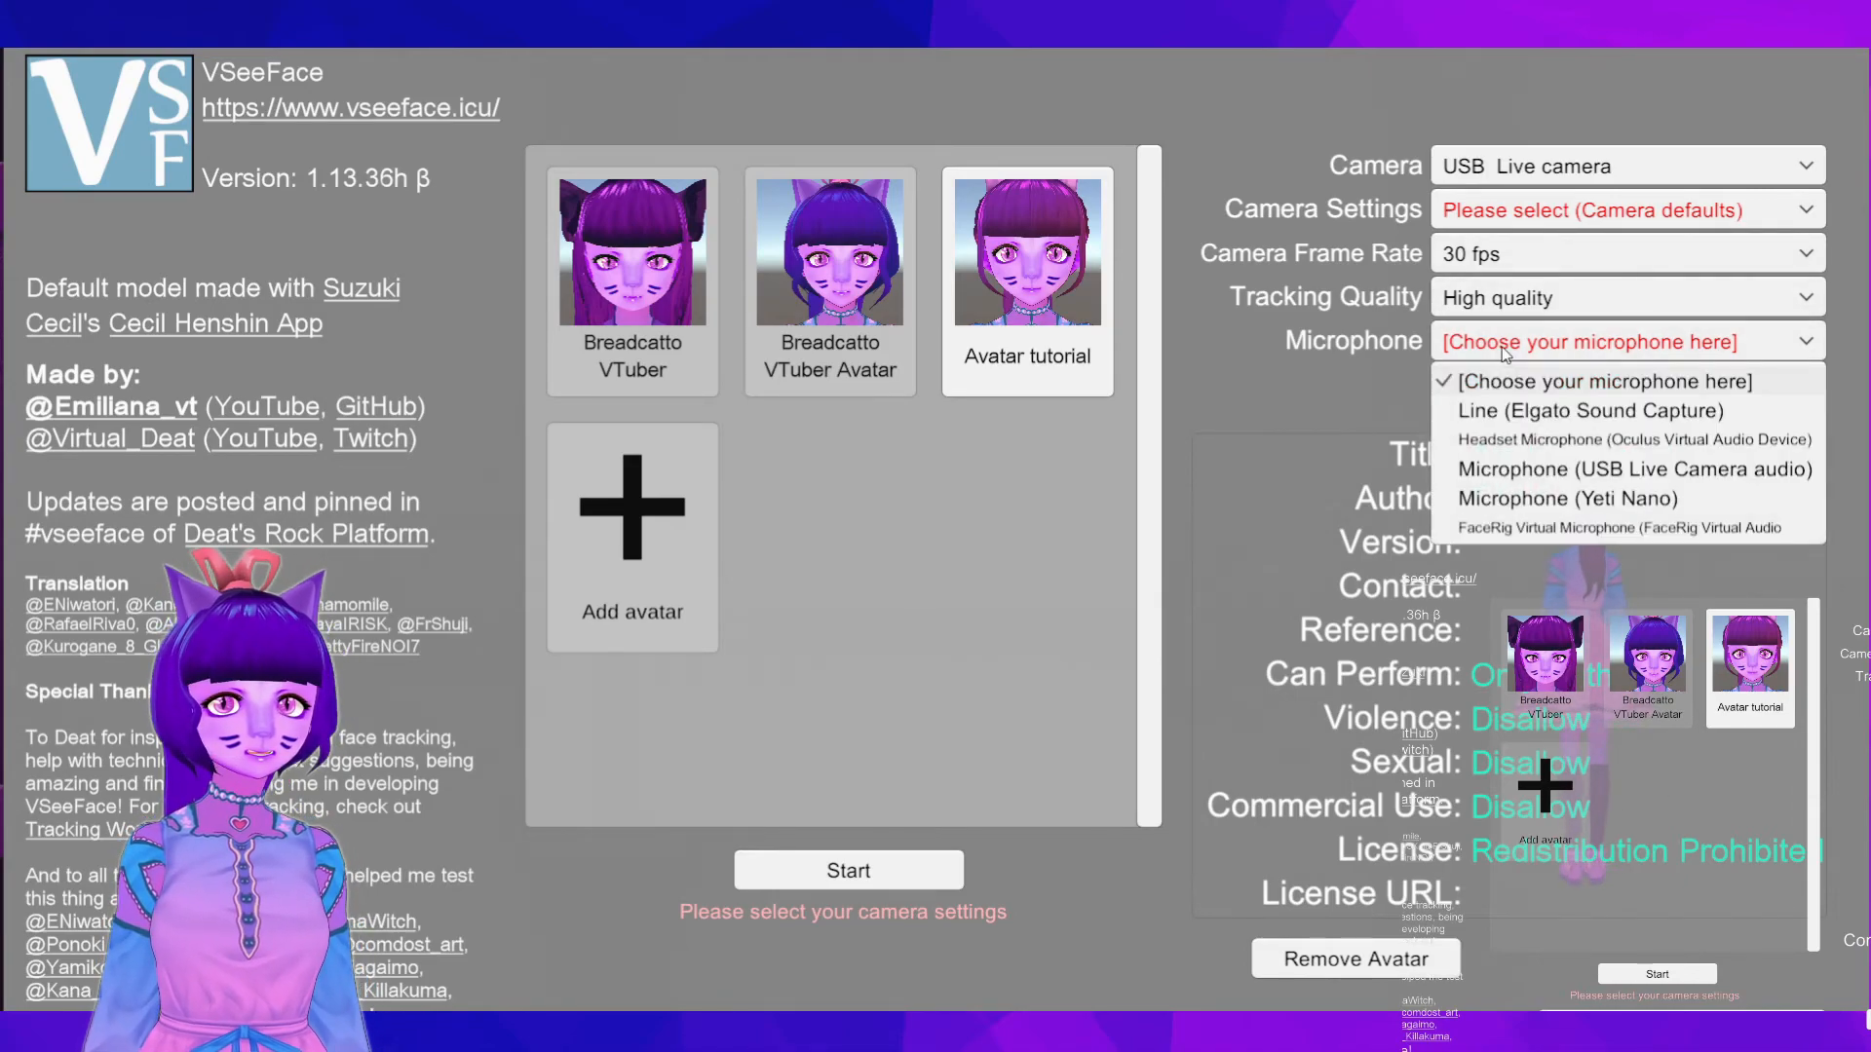
{"action": "left_click", "coordinate": [1555, 500]}
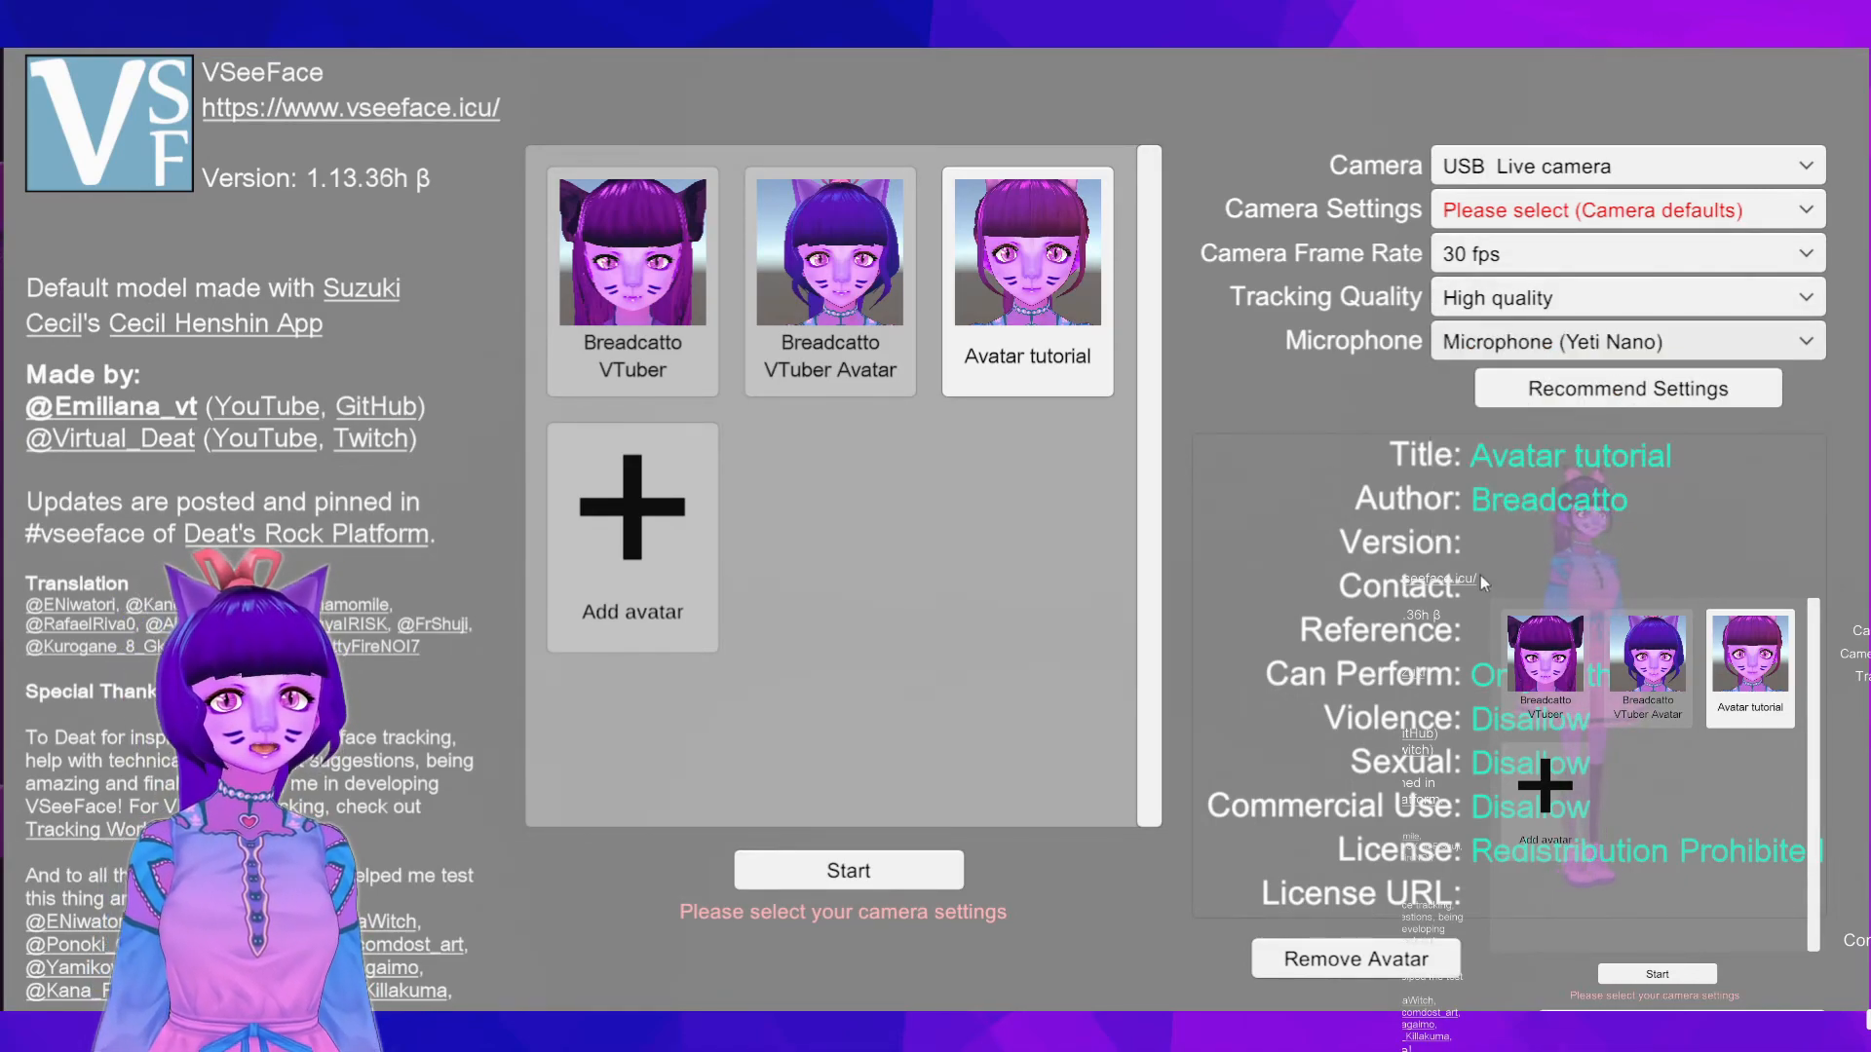
{"action": "left_click", "coordinate": [856, 882]}
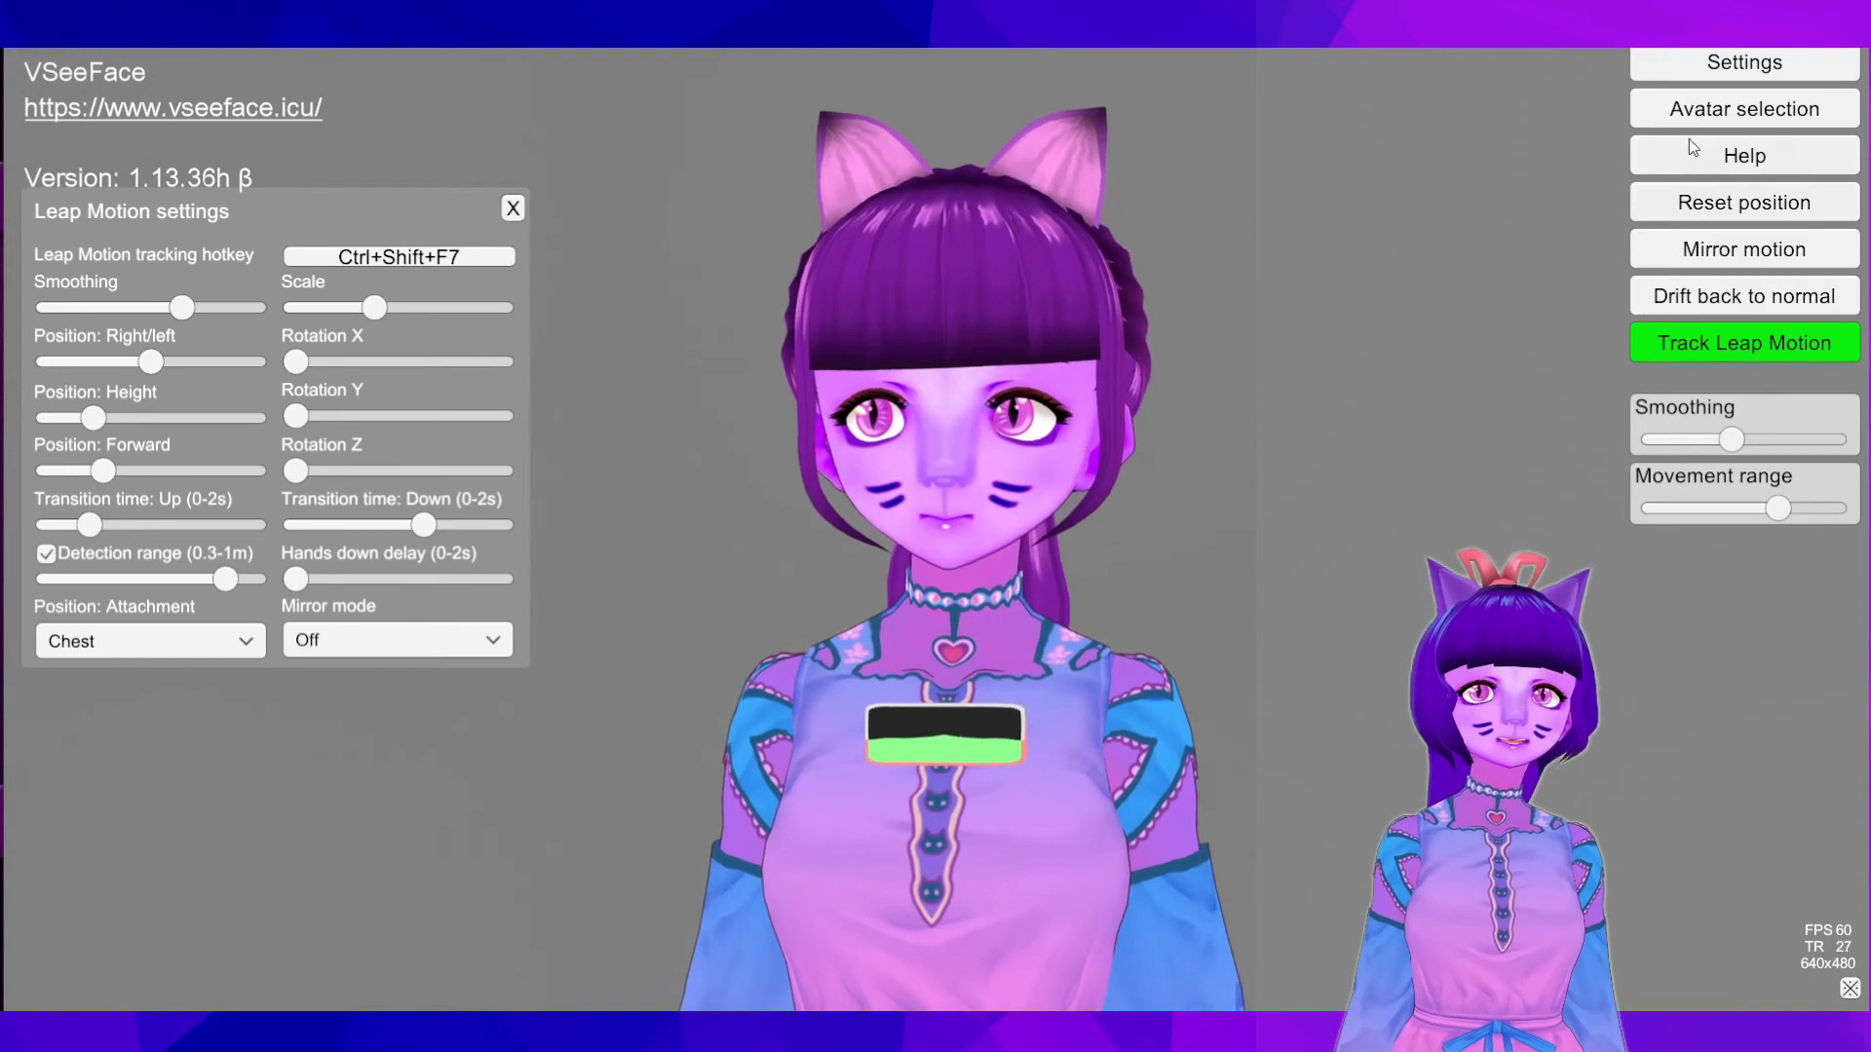
Step: Open the expression settings and review the hotkeys and tracking options of the Neutral, Fun, Angry and Joy expressions
{"action": "left_click", "coordinate": [1710, 67]}
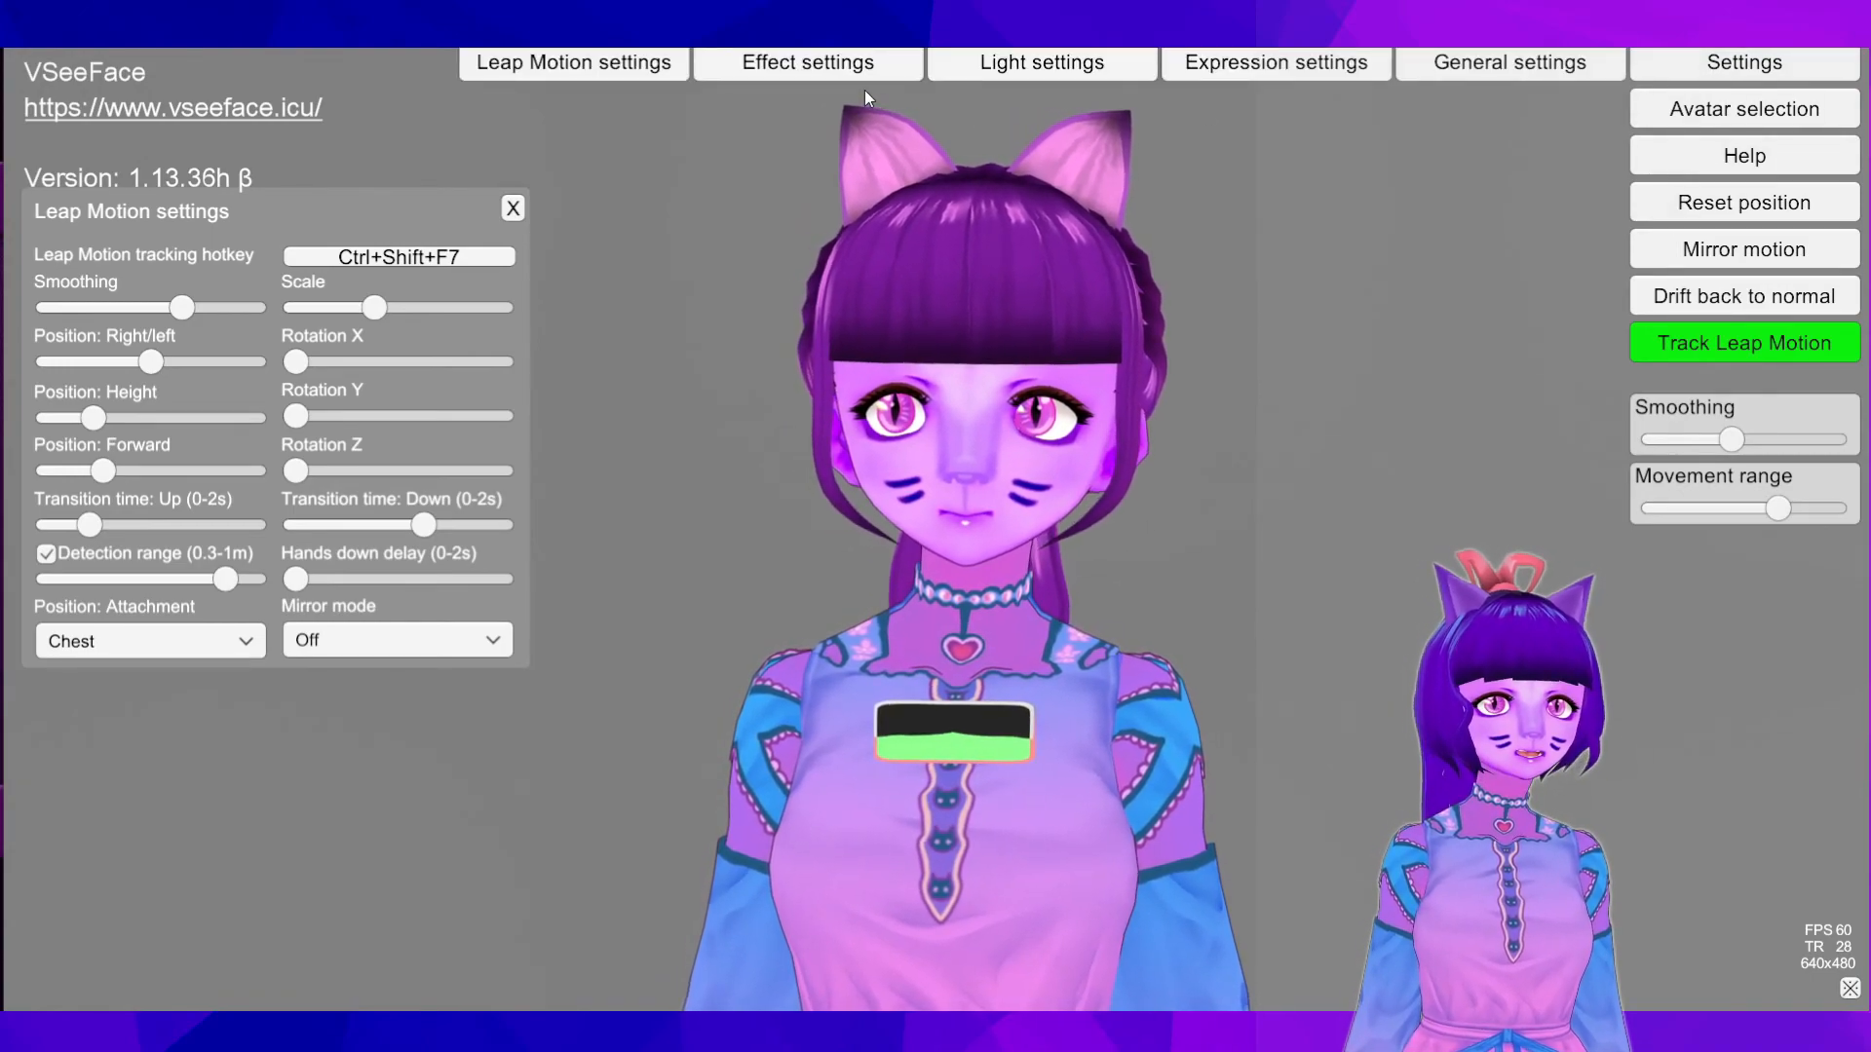
{"action": "left_click", "coordinate": [1276, 63]}
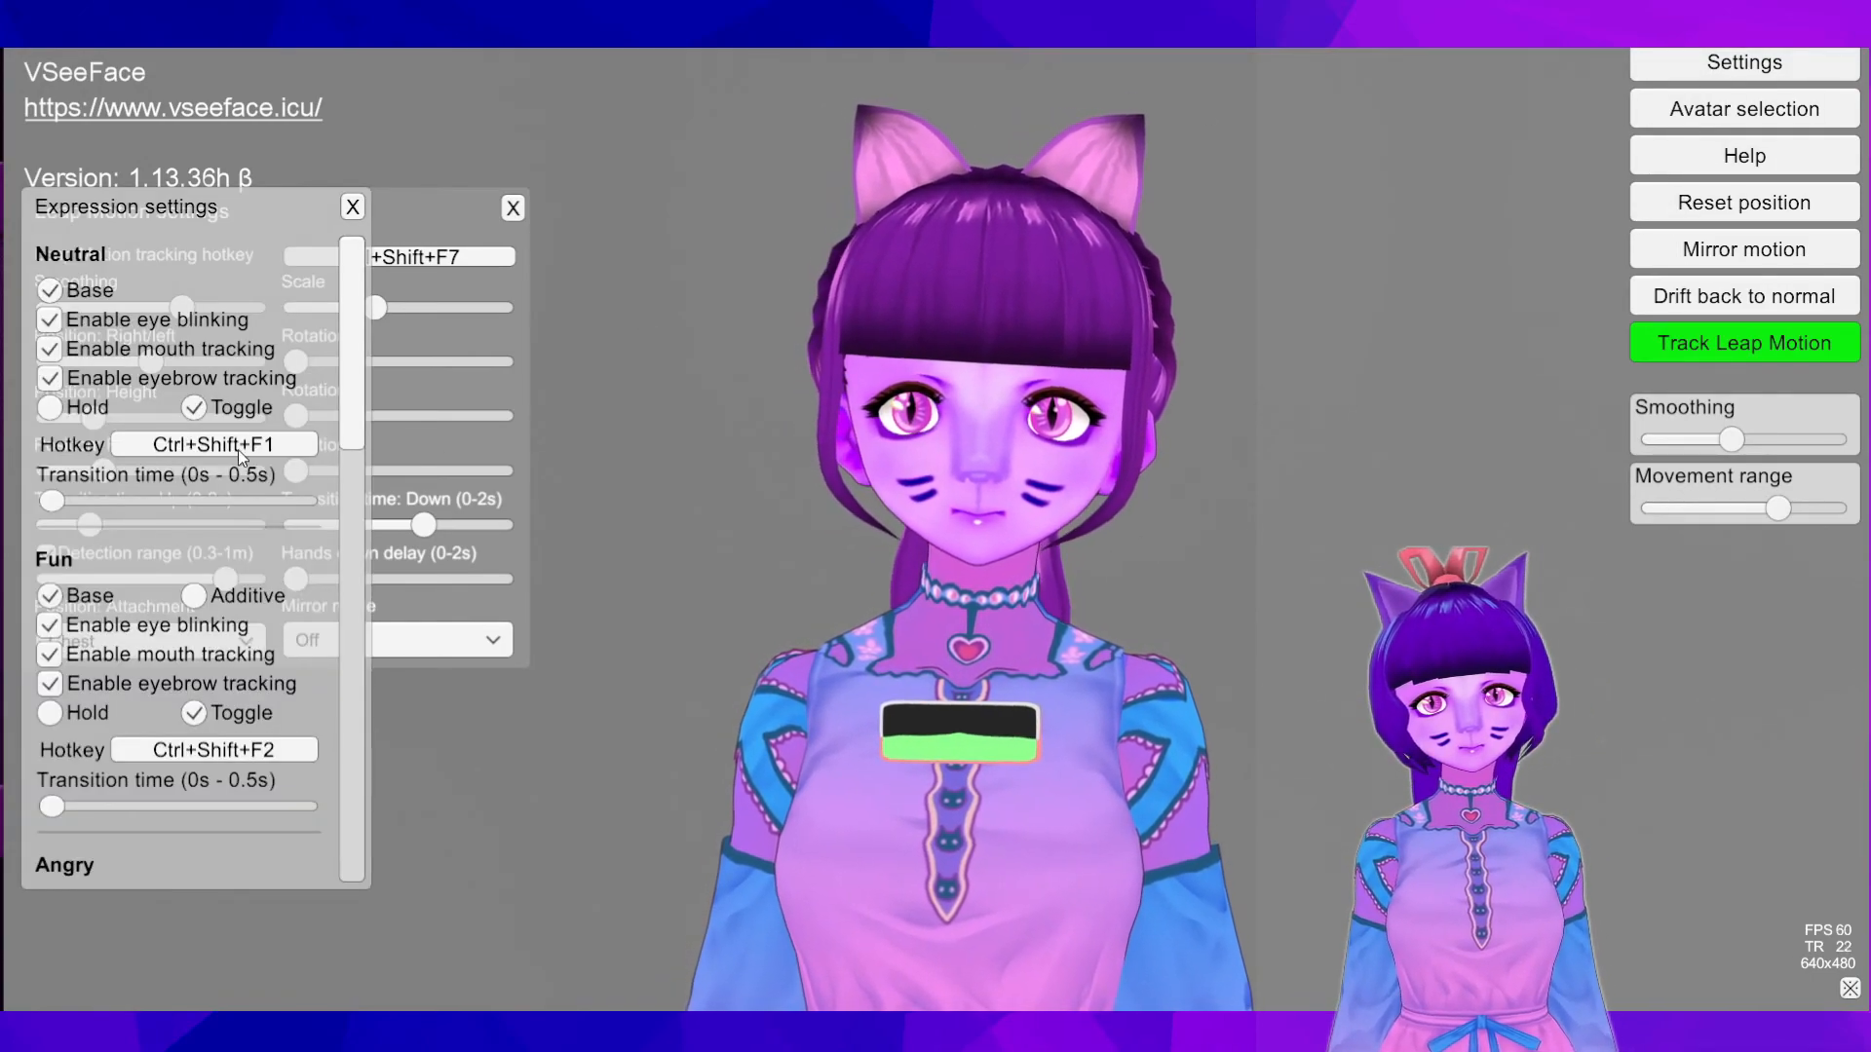
{"action": "scroll", "coordinate": [343, 313], "scroll_direction": "down", "scroll_amount": 4}
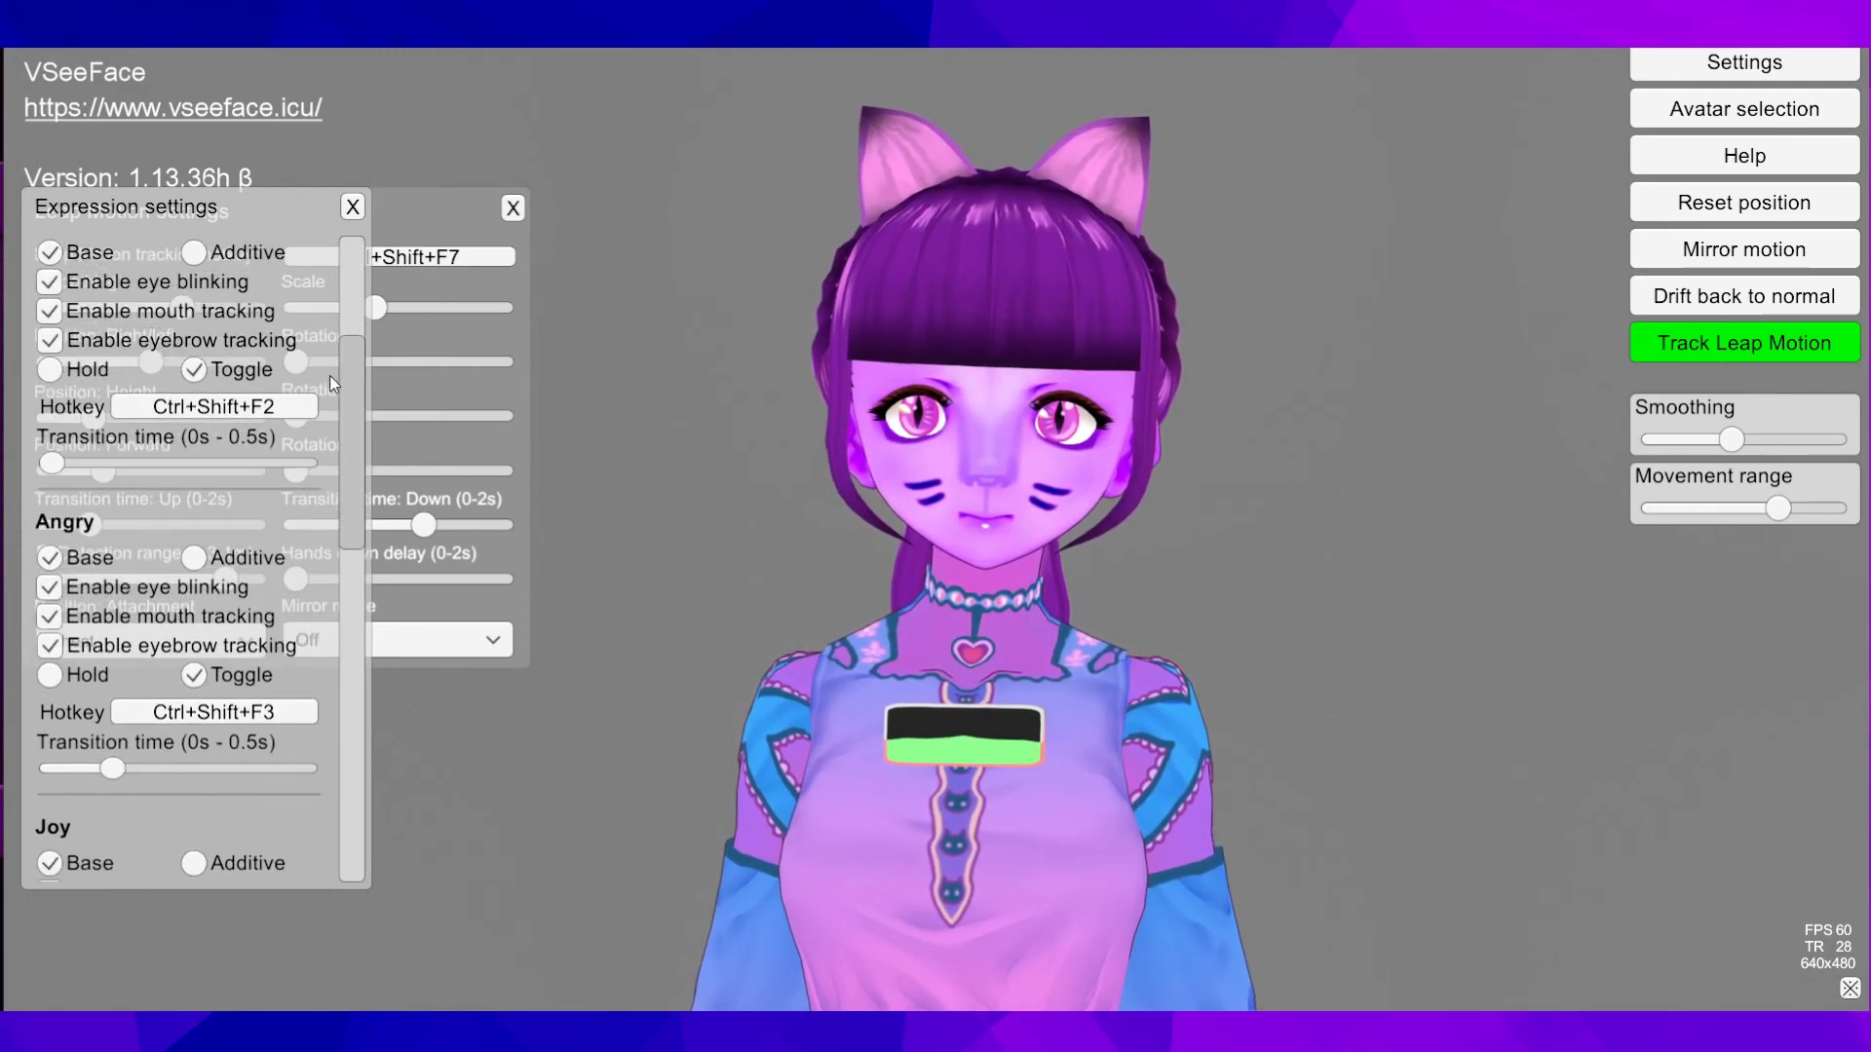
{"action": "scroll", "coordinate": [330, 376], "scroll_direction": "down", "scroll_amount": 3}
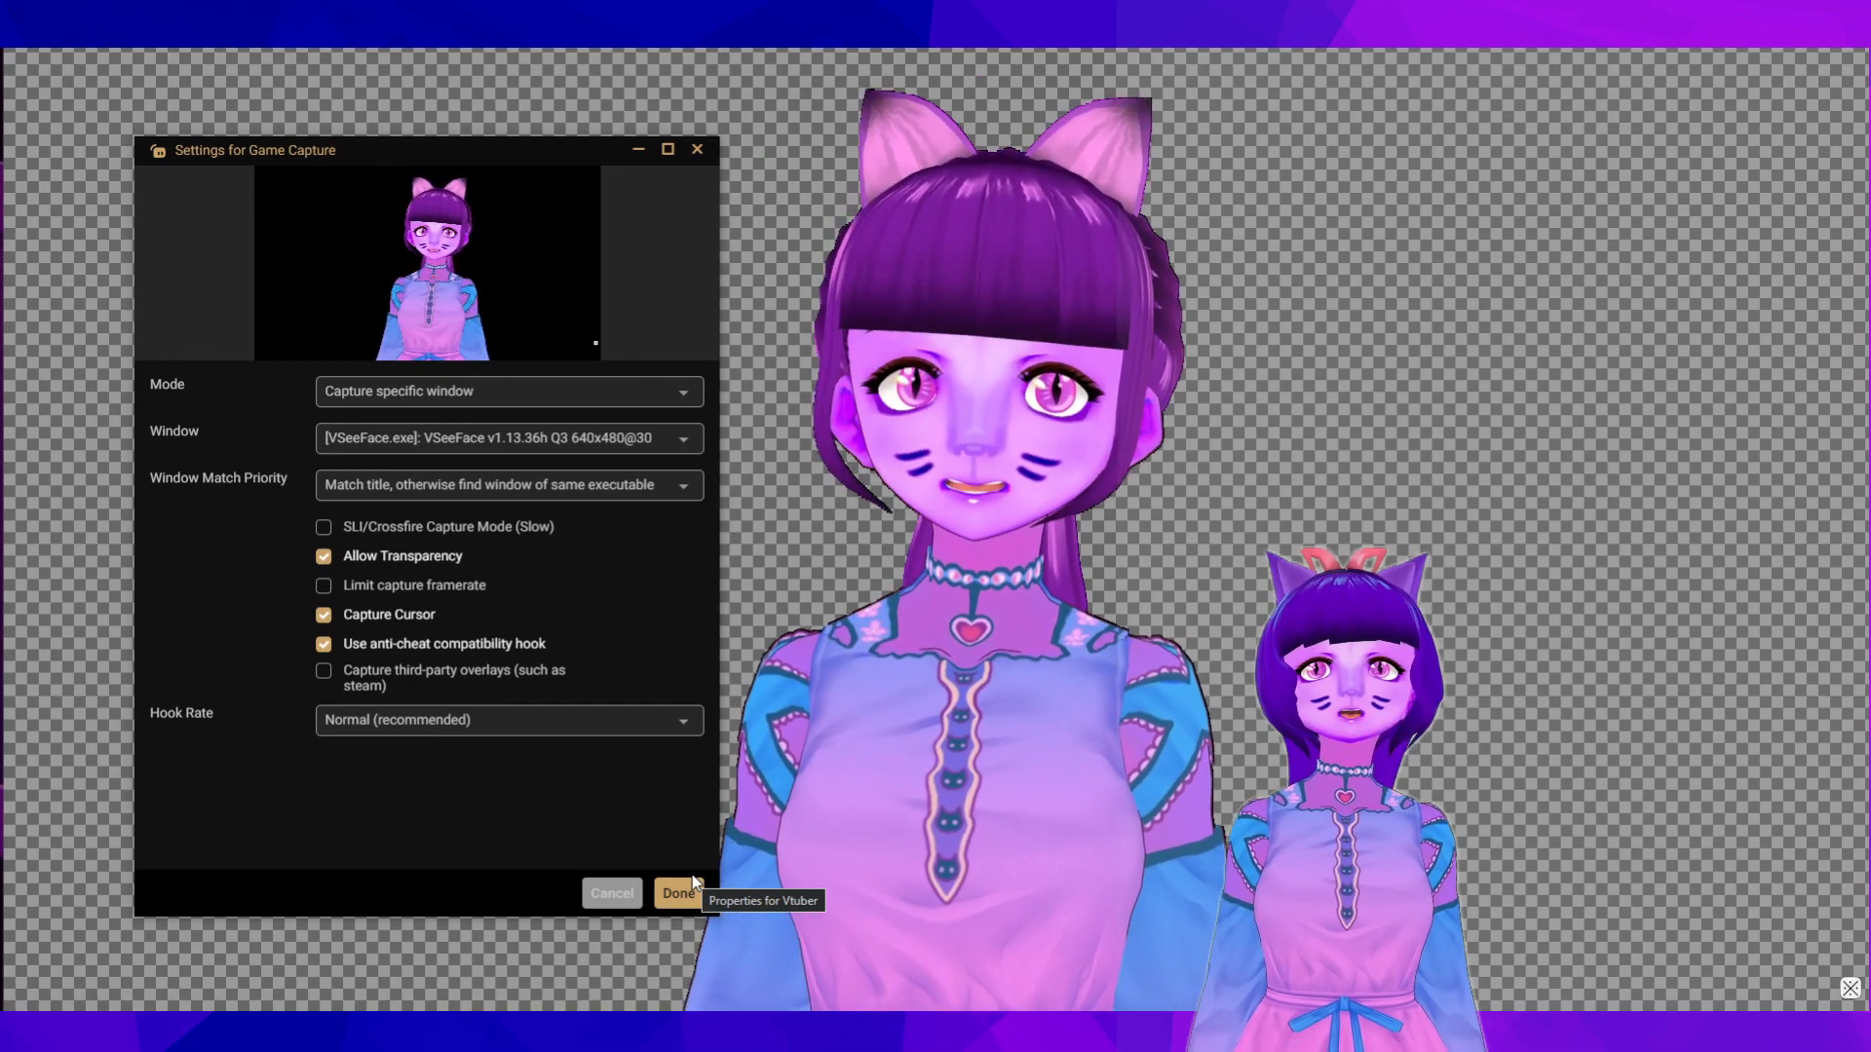
Step: Accept the Game Capture source settings that capture the VSeeFace window with Allow Transparency enabled
{"action": "left_click", "coordinate": [679, 893]}
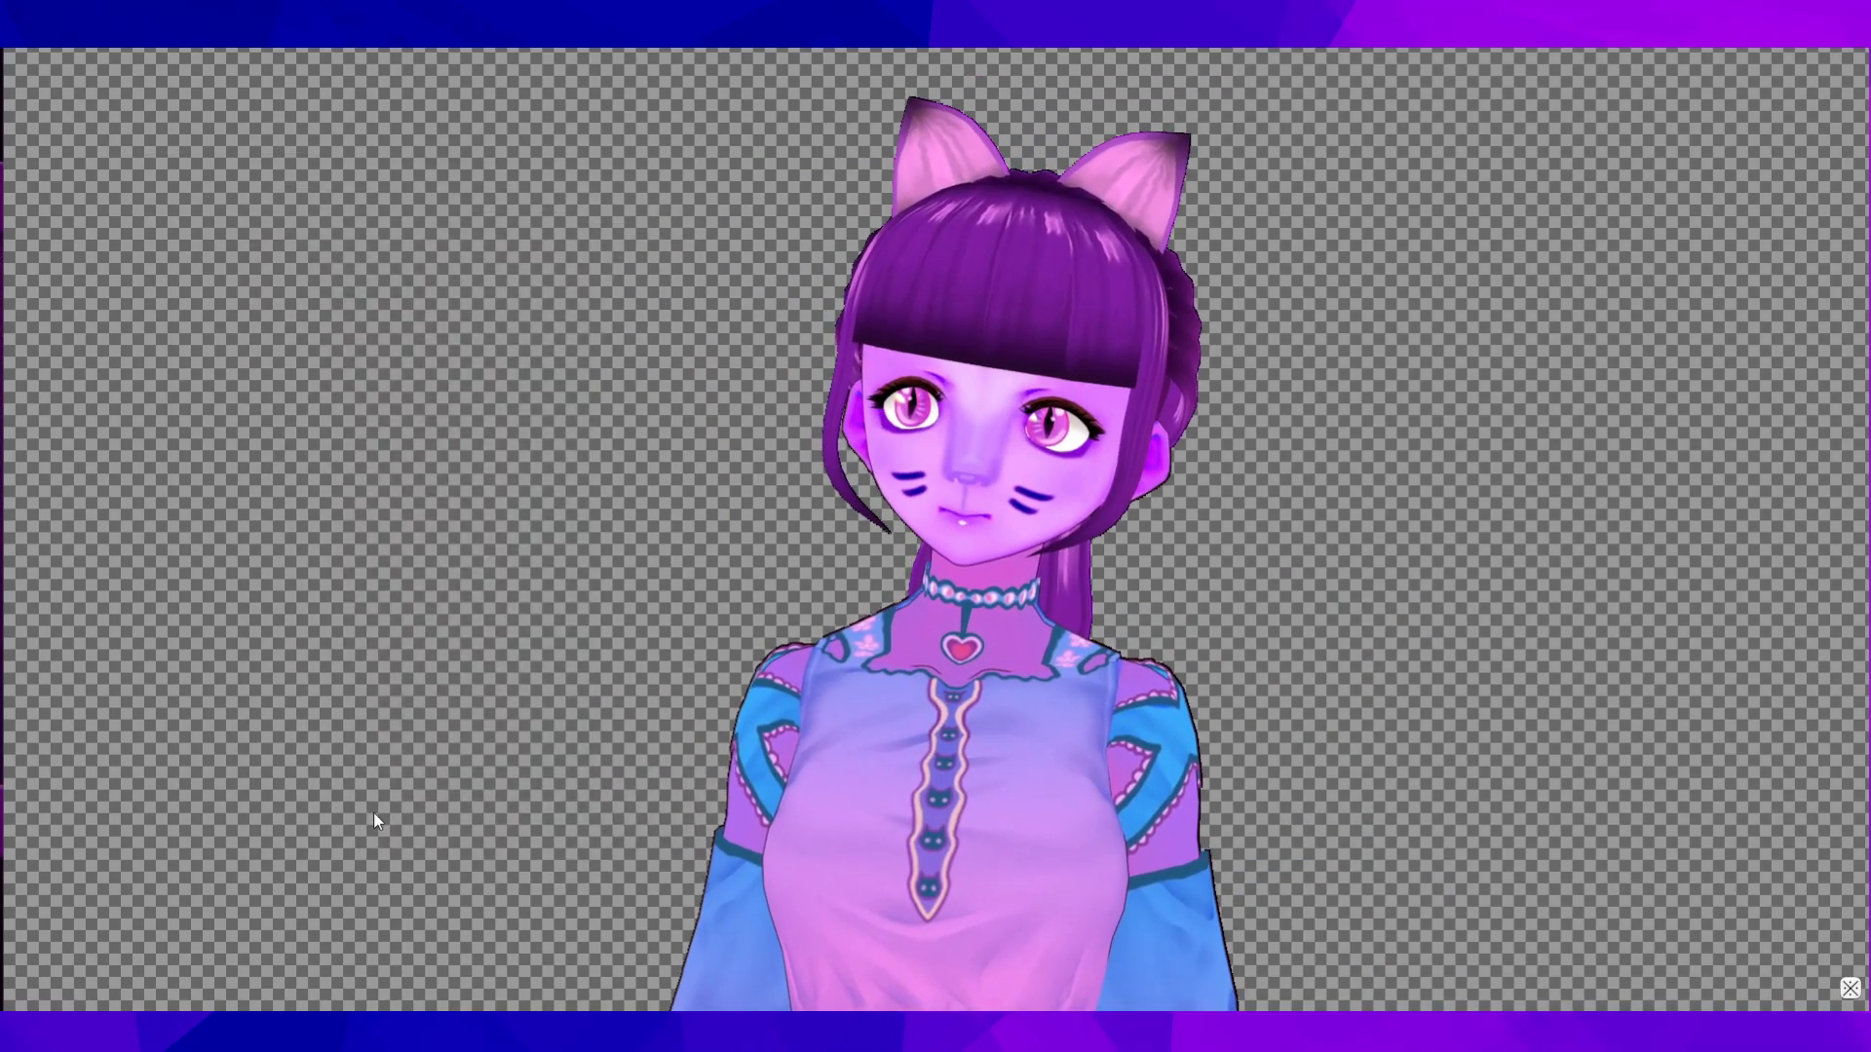